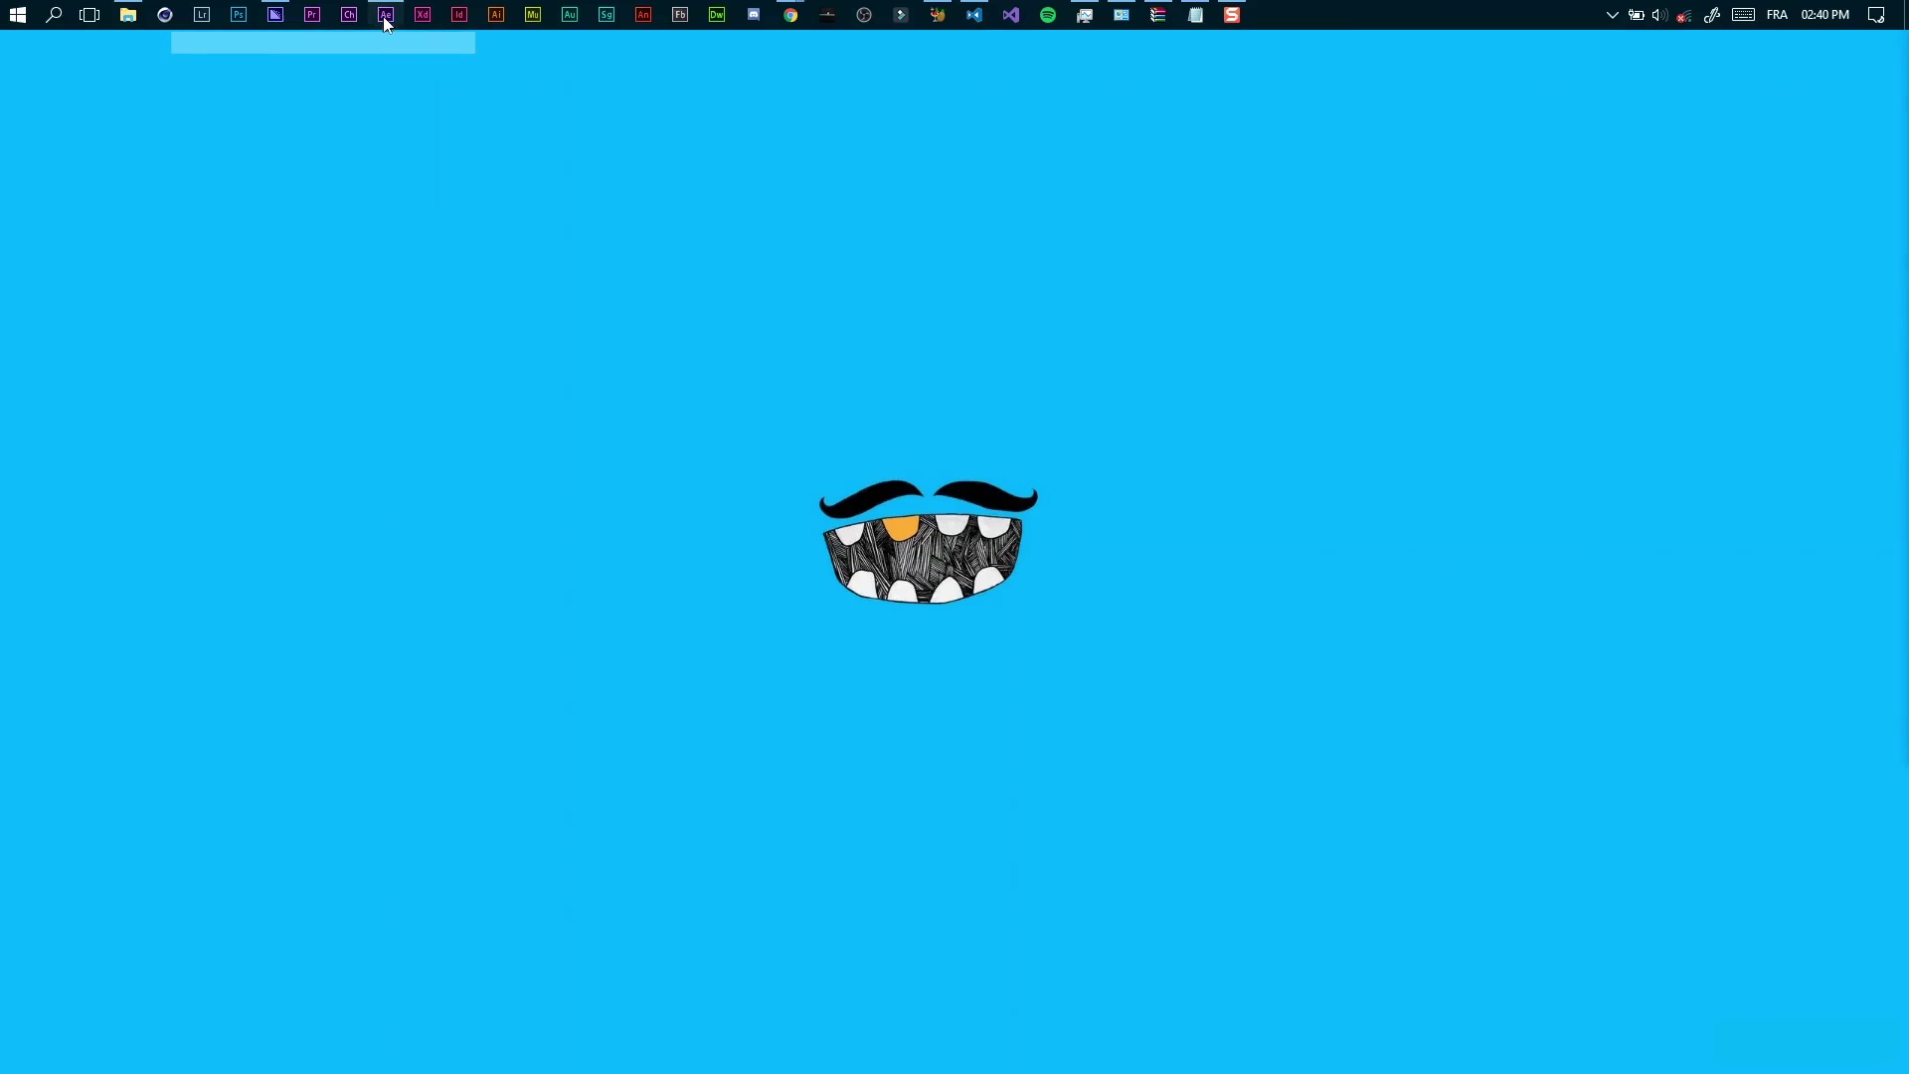
# Restore the After Effects window from the Windows taskbar
pyautogui.click(383, 16)
# Preview the Main comp, then create an 800×600, 30 fps, 5-second composition named Yo-Yo
pyautogui.press('space')
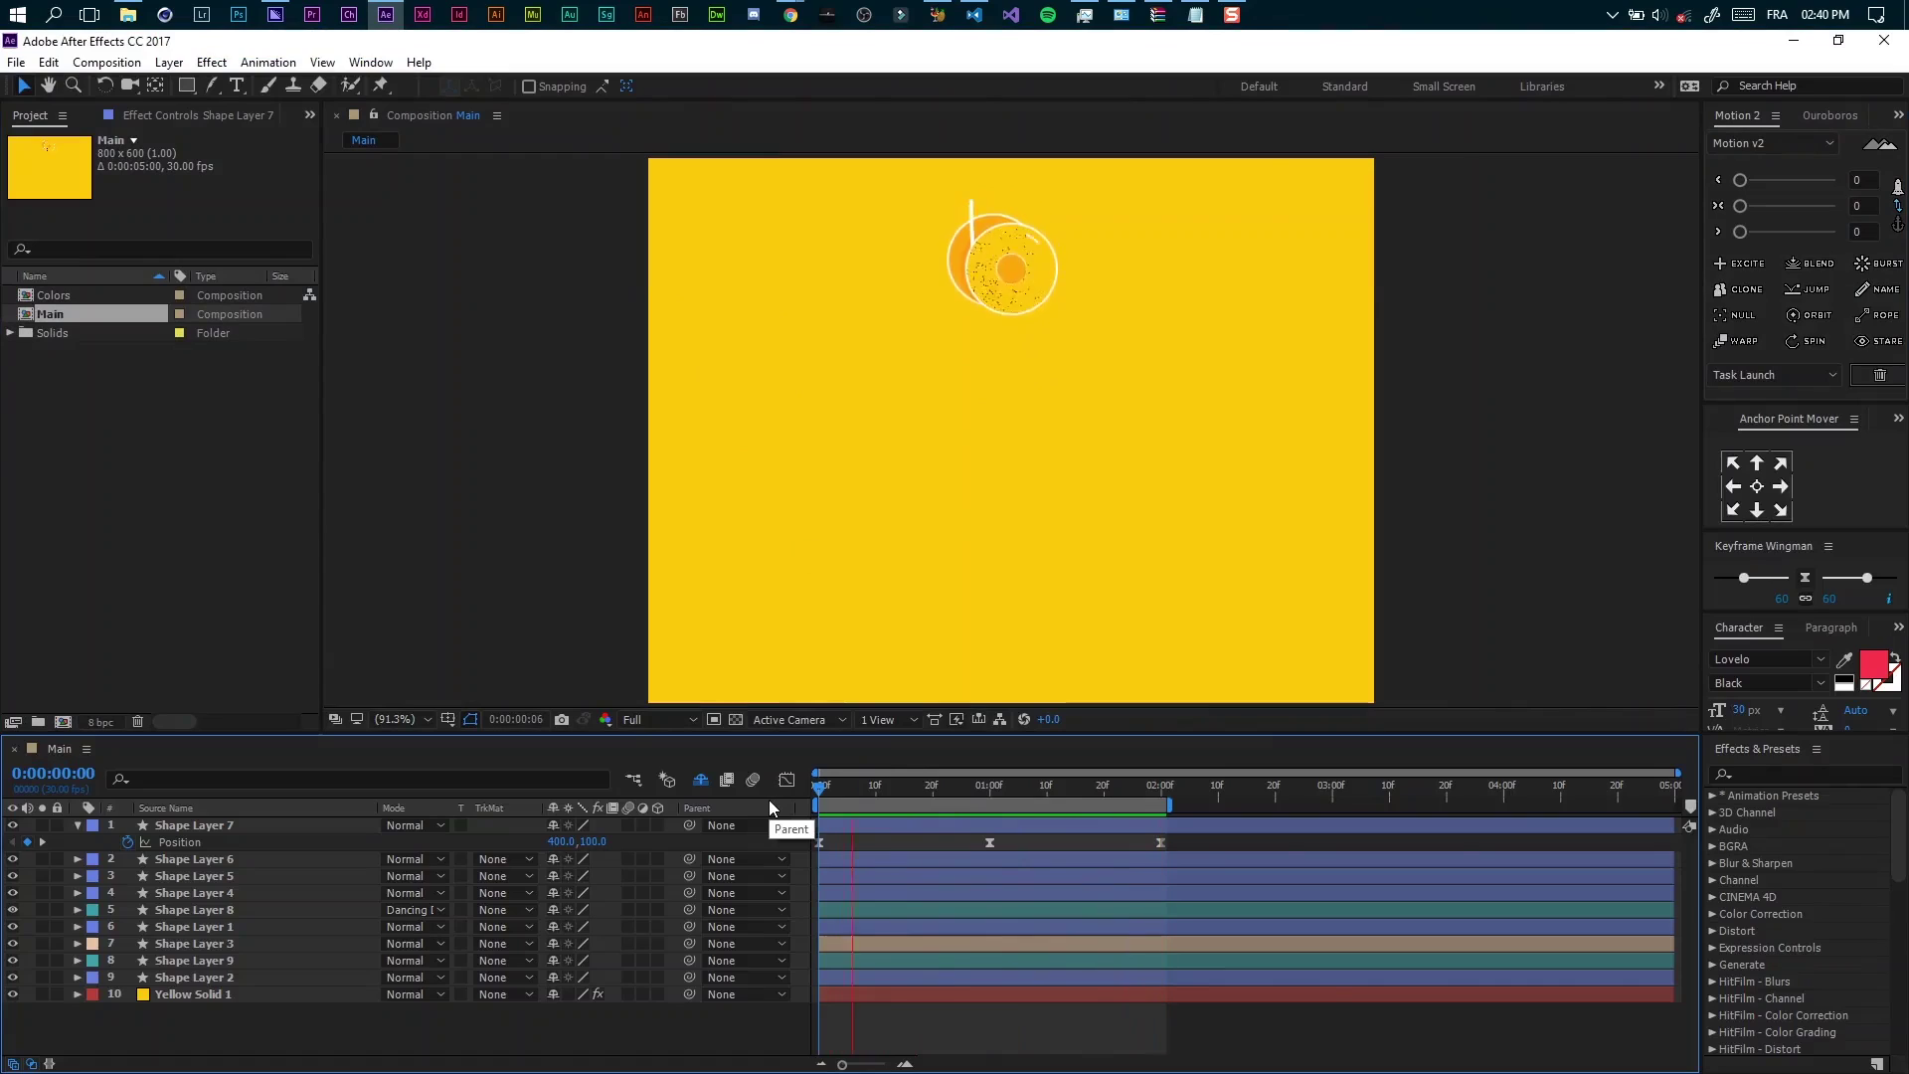
pyautogui.click(827, 797)
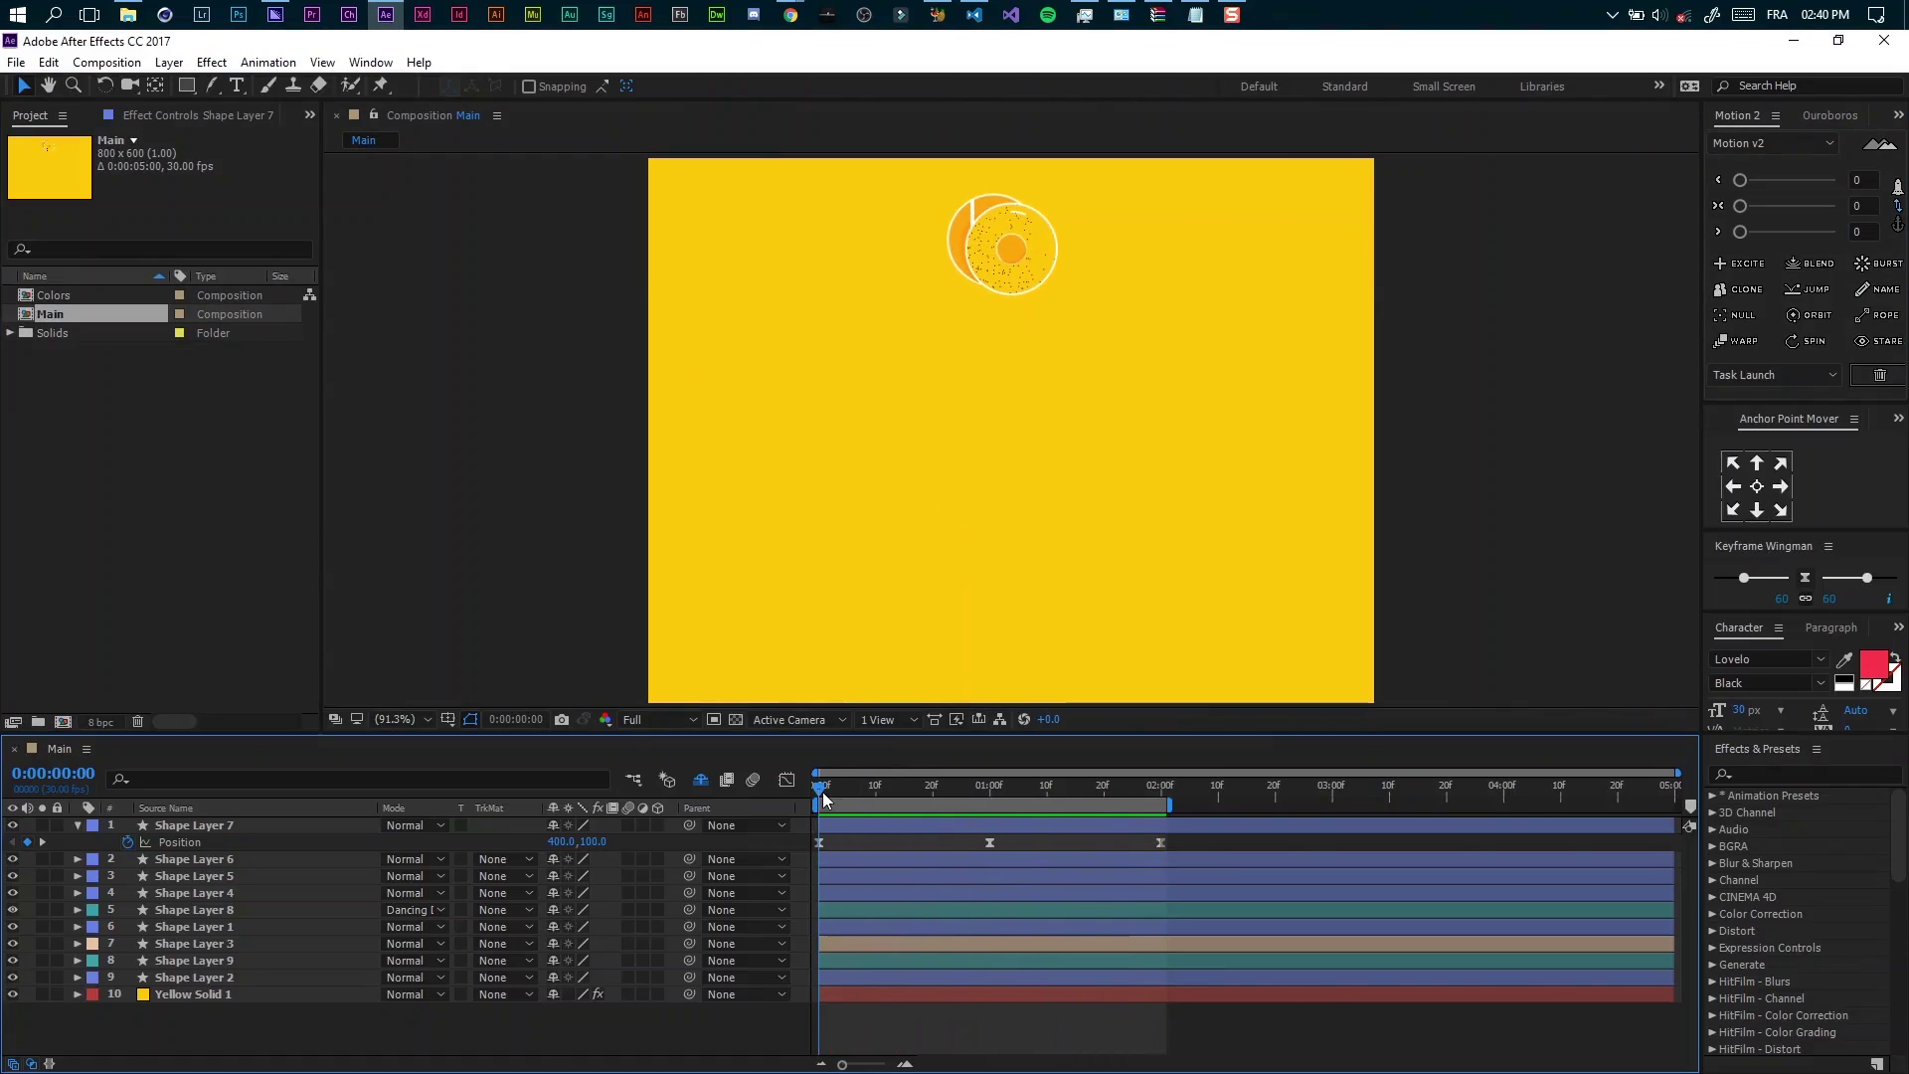
pyautogui.click(111, 582)
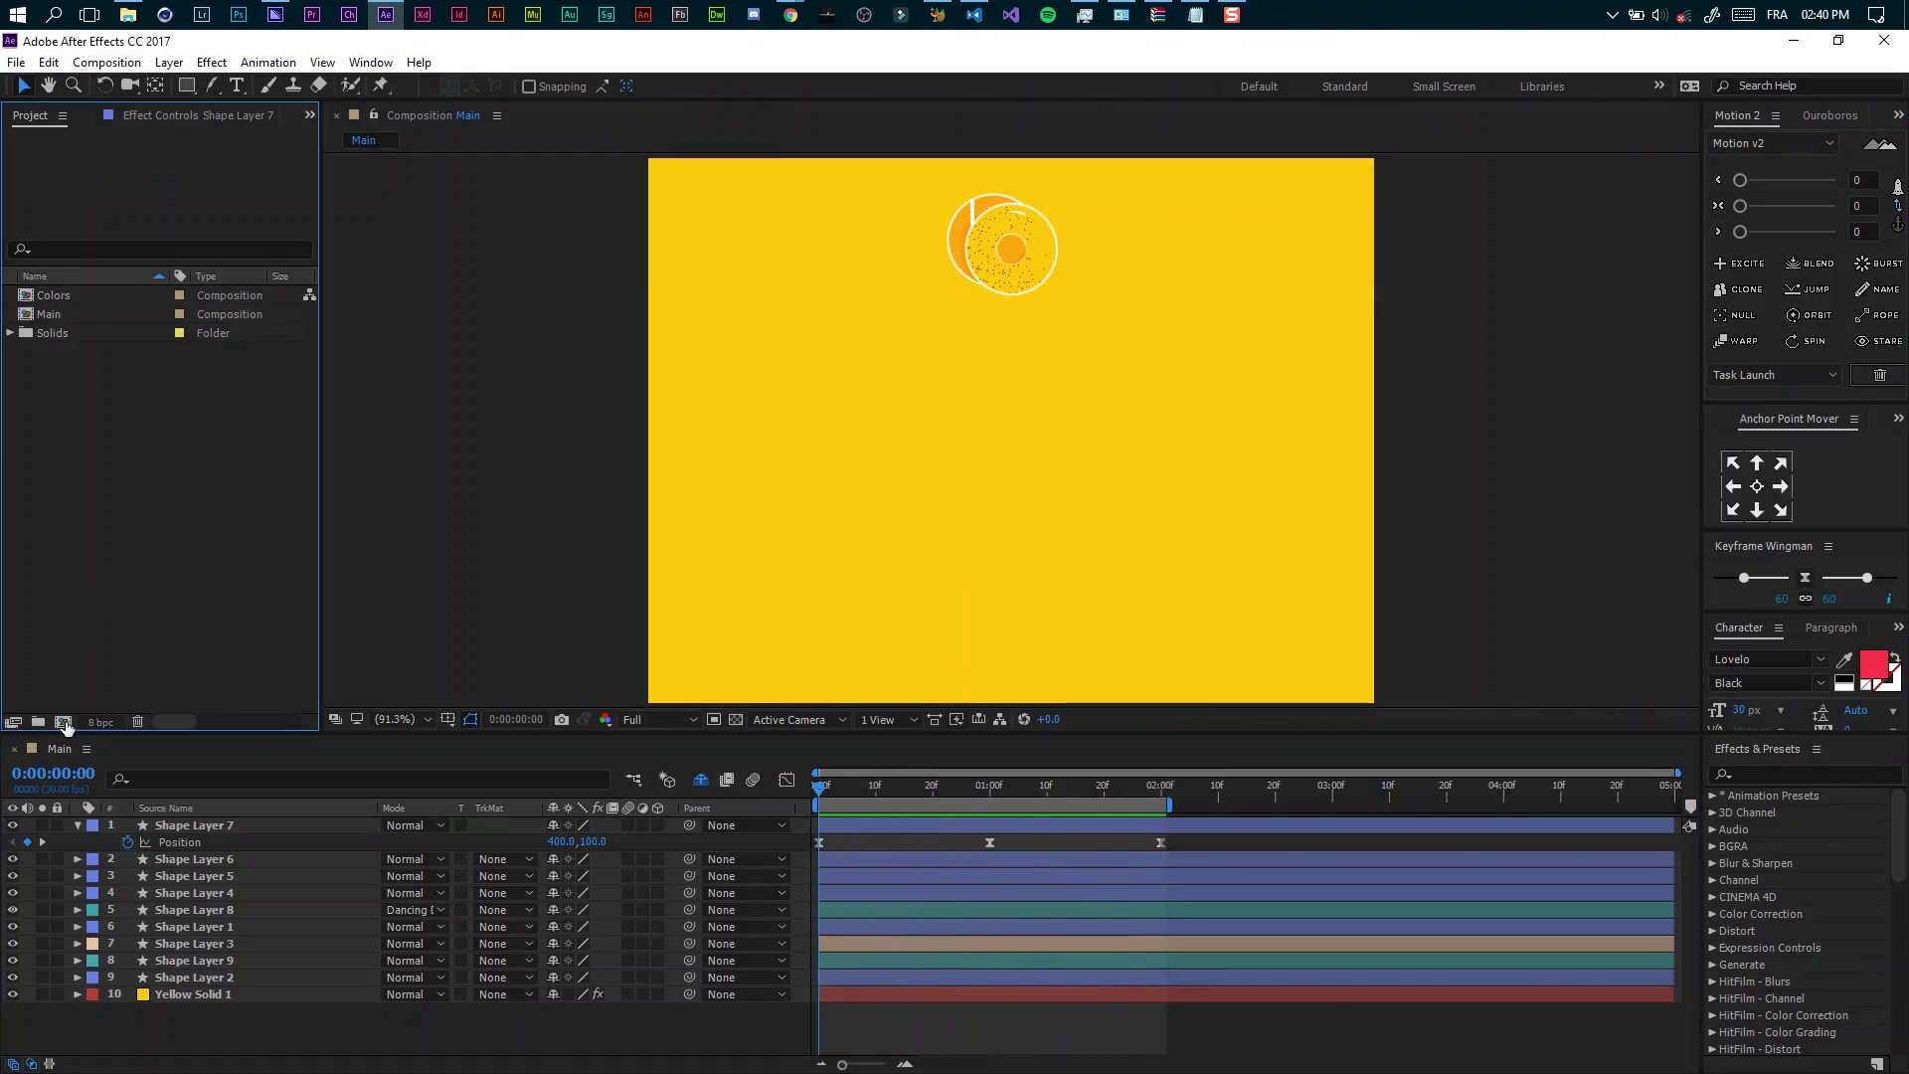
pyautogui.click(63, 723)
pyautogui.write('Yo-Yo')
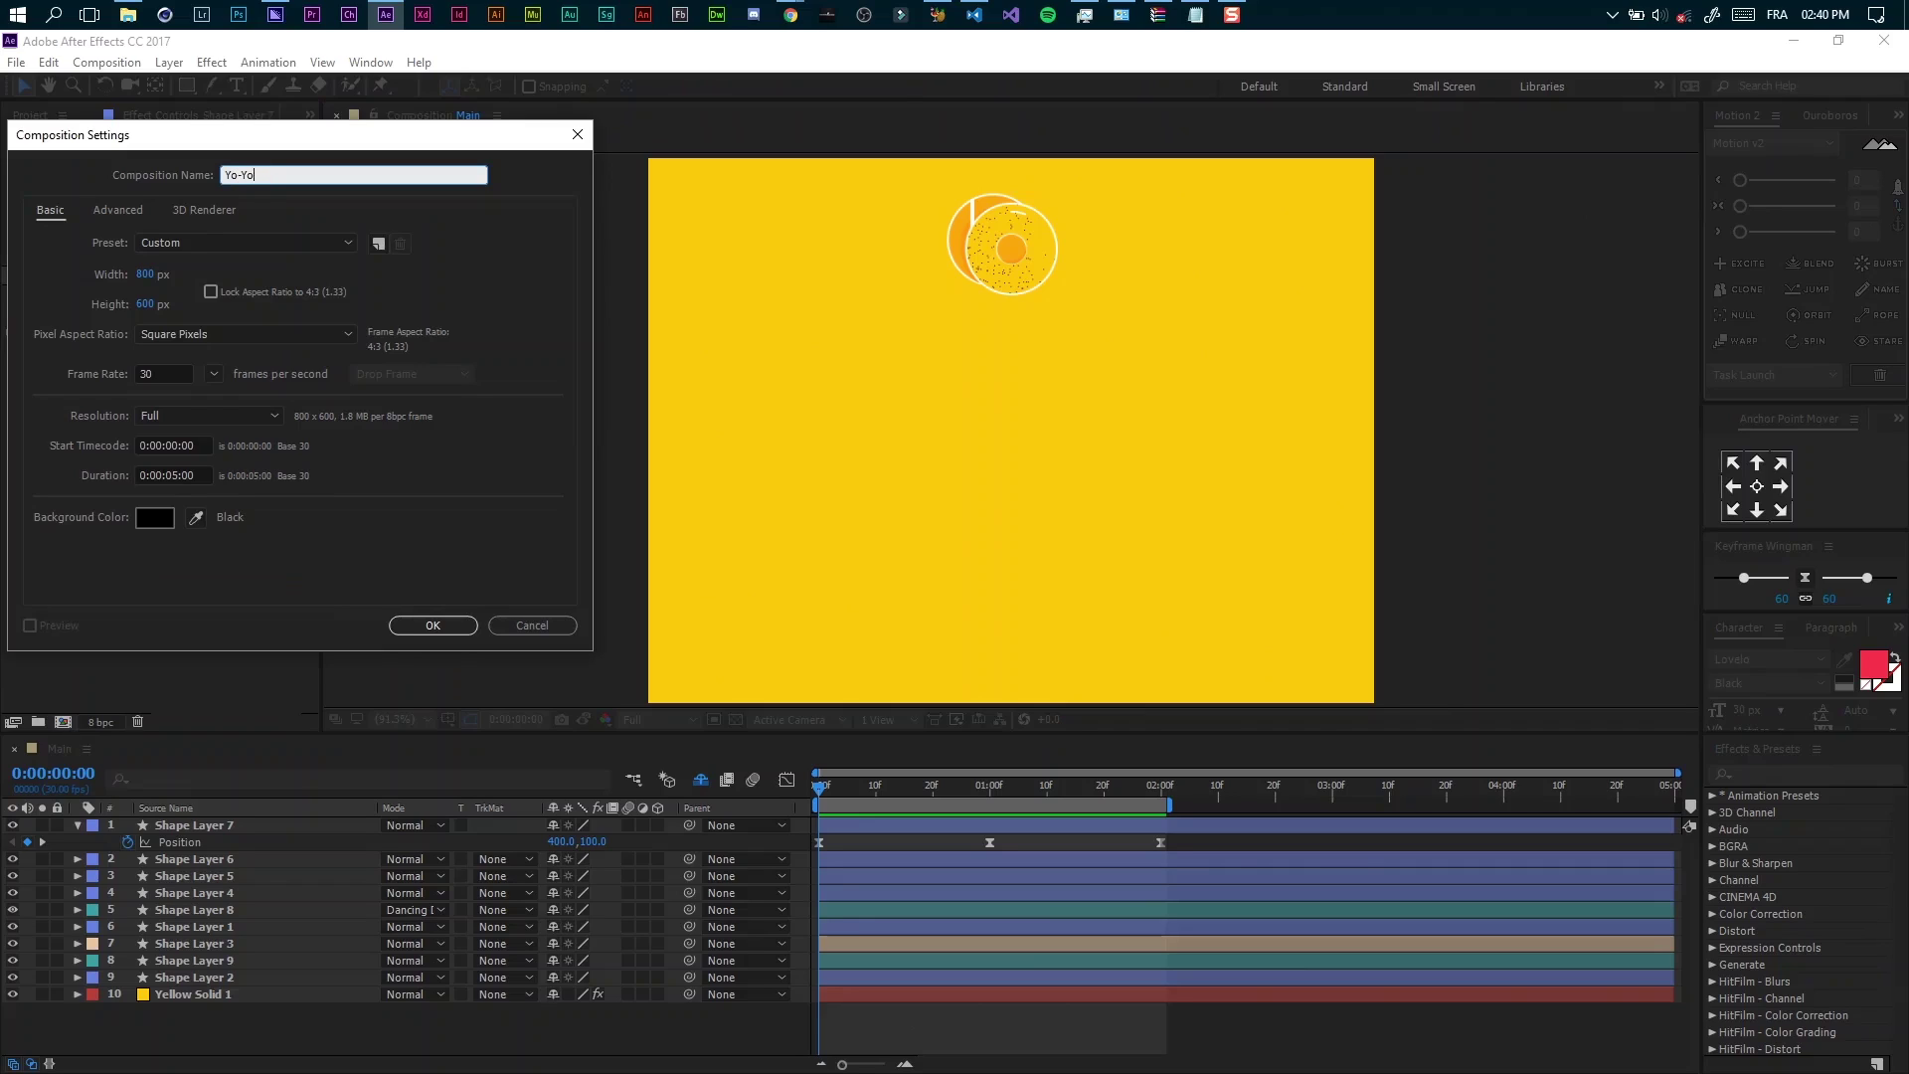
pyautogui.click(468, 632)
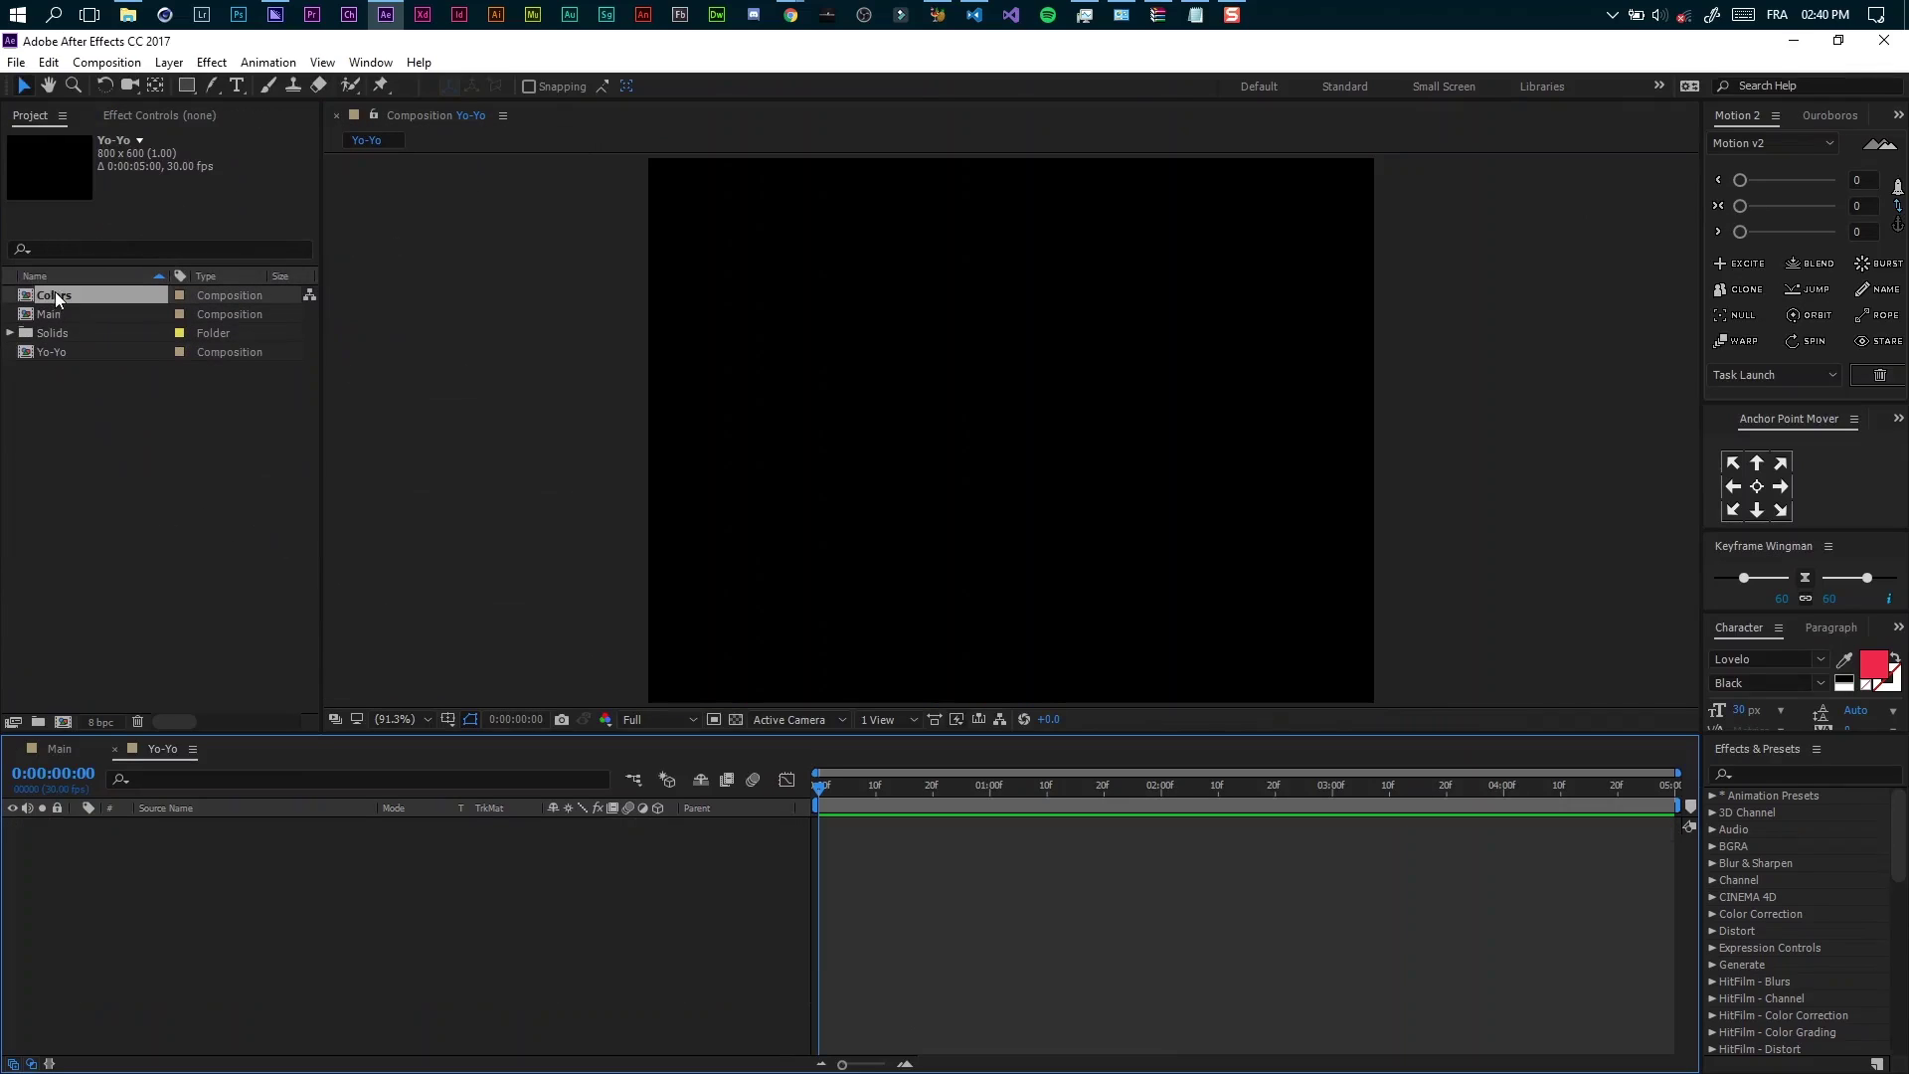
# Add the Colors comp to Yo-Yo, move it to the top-left corner, and lock it
pyautogui.moveTo(56, 294); pyautogui.dragTo(143, 901)
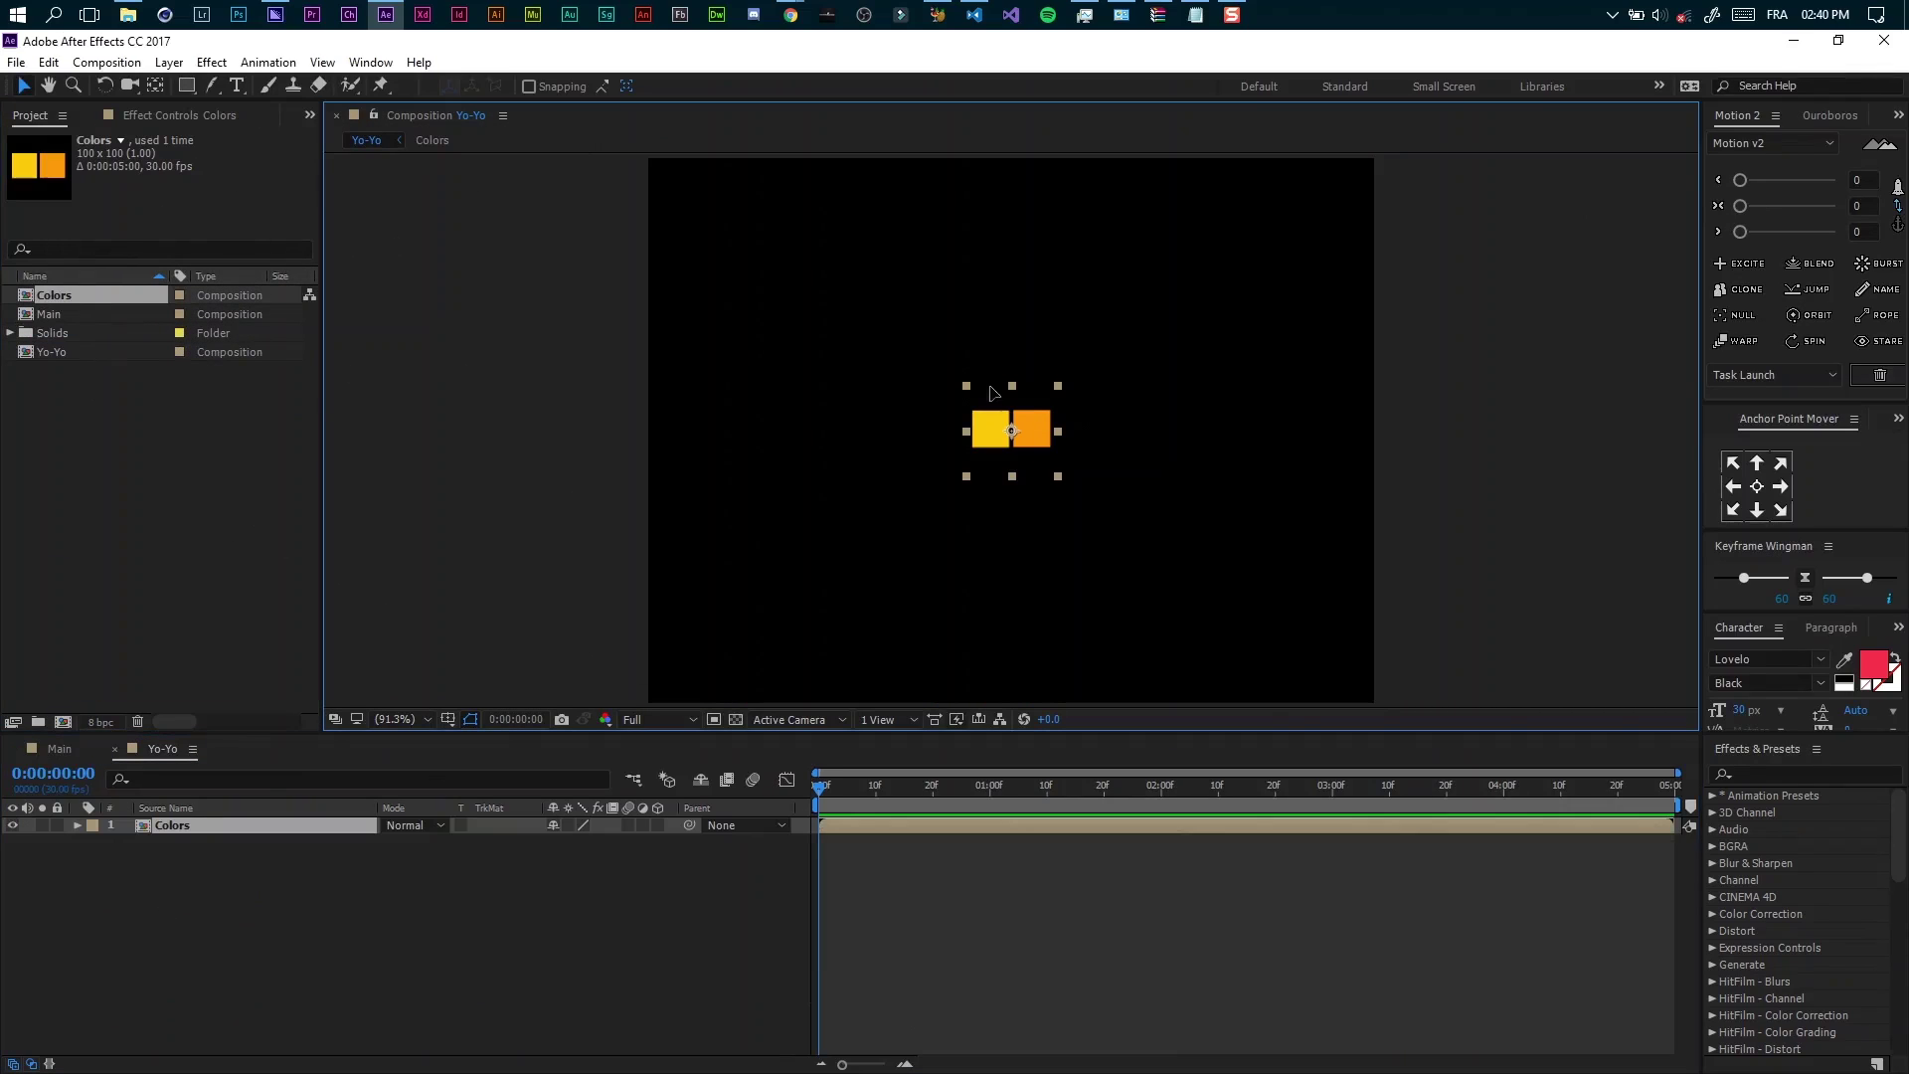
pyautogui.moveTo(1036, 438); pyautogui.dragTo(720, 193)
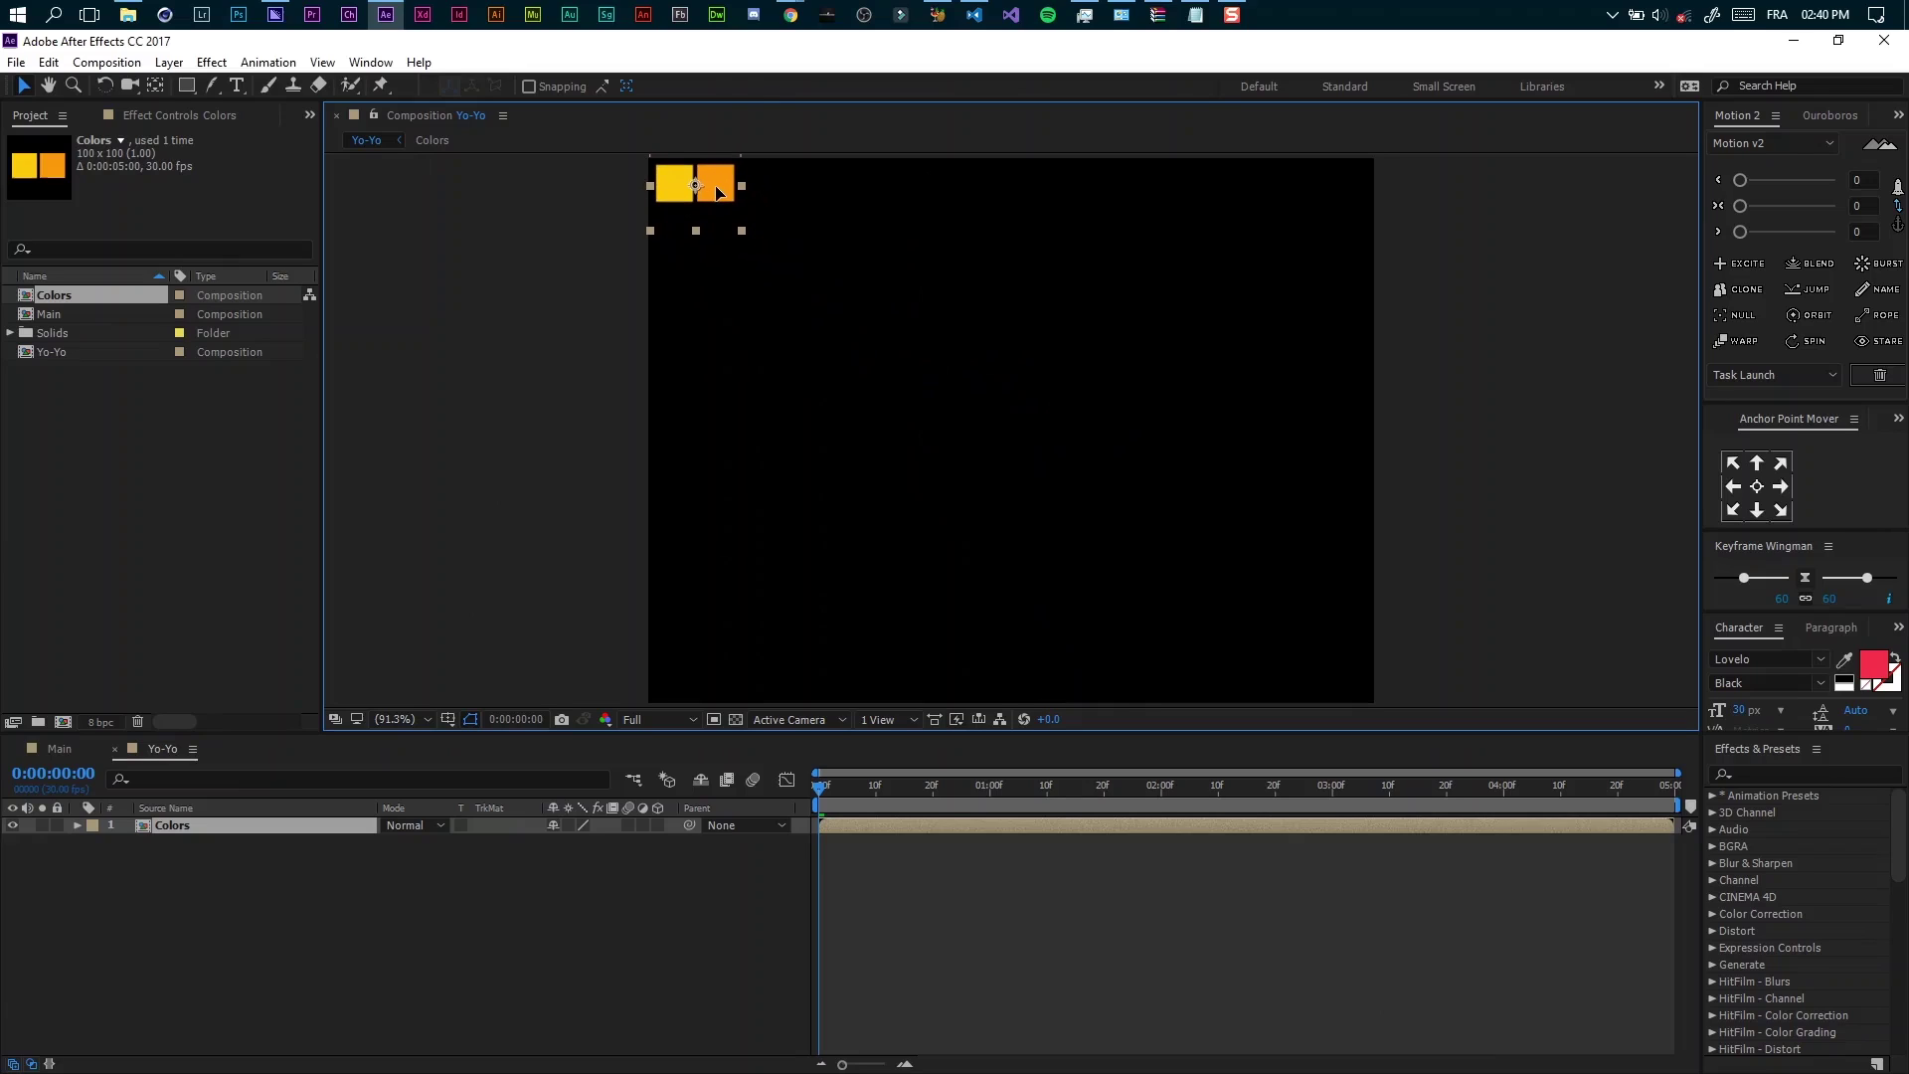
pyautogui.press('Return')
pyautogui.click(52, 830)
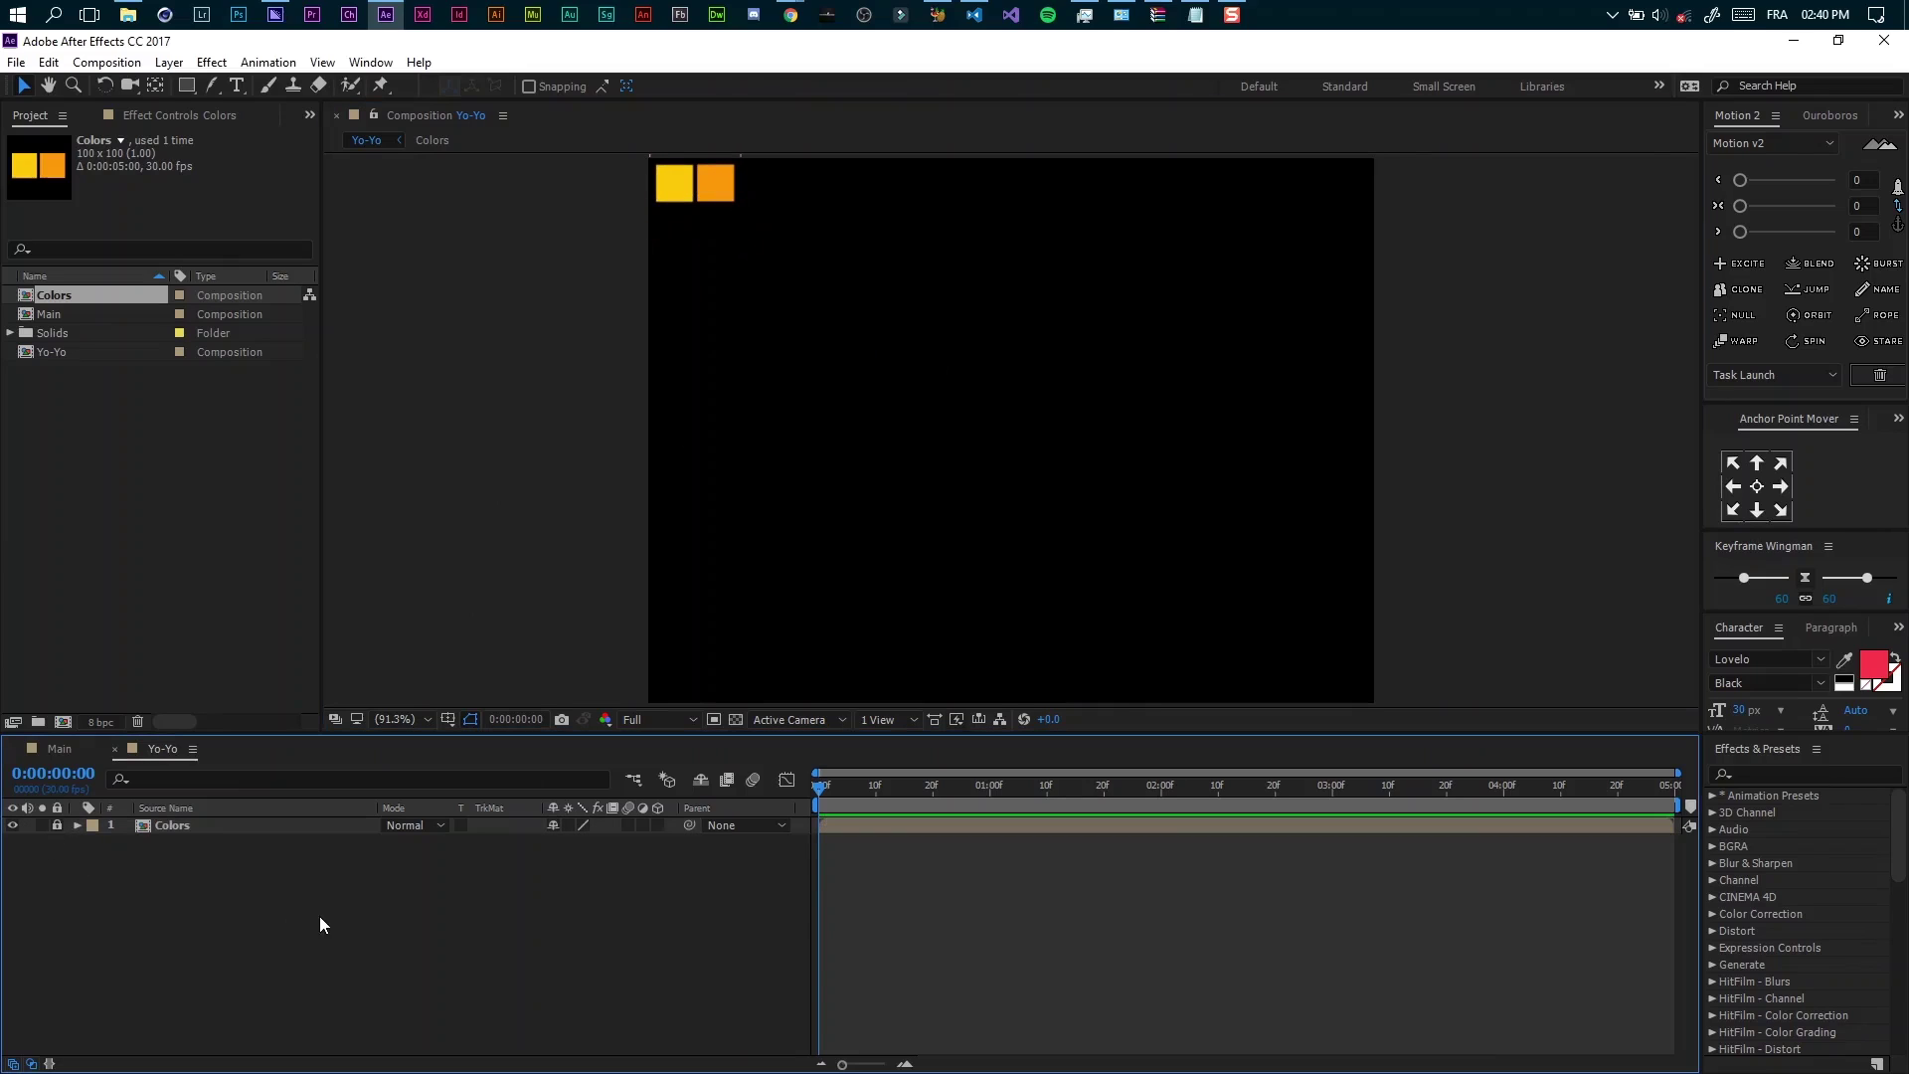
# Create a yellow solid sampled from the swatches, place it below Colors, and lock it
pyautogui.rightClick(569, 902)
pyautogui.moveTo(647, 683)
pyautogui.click(396, 738)
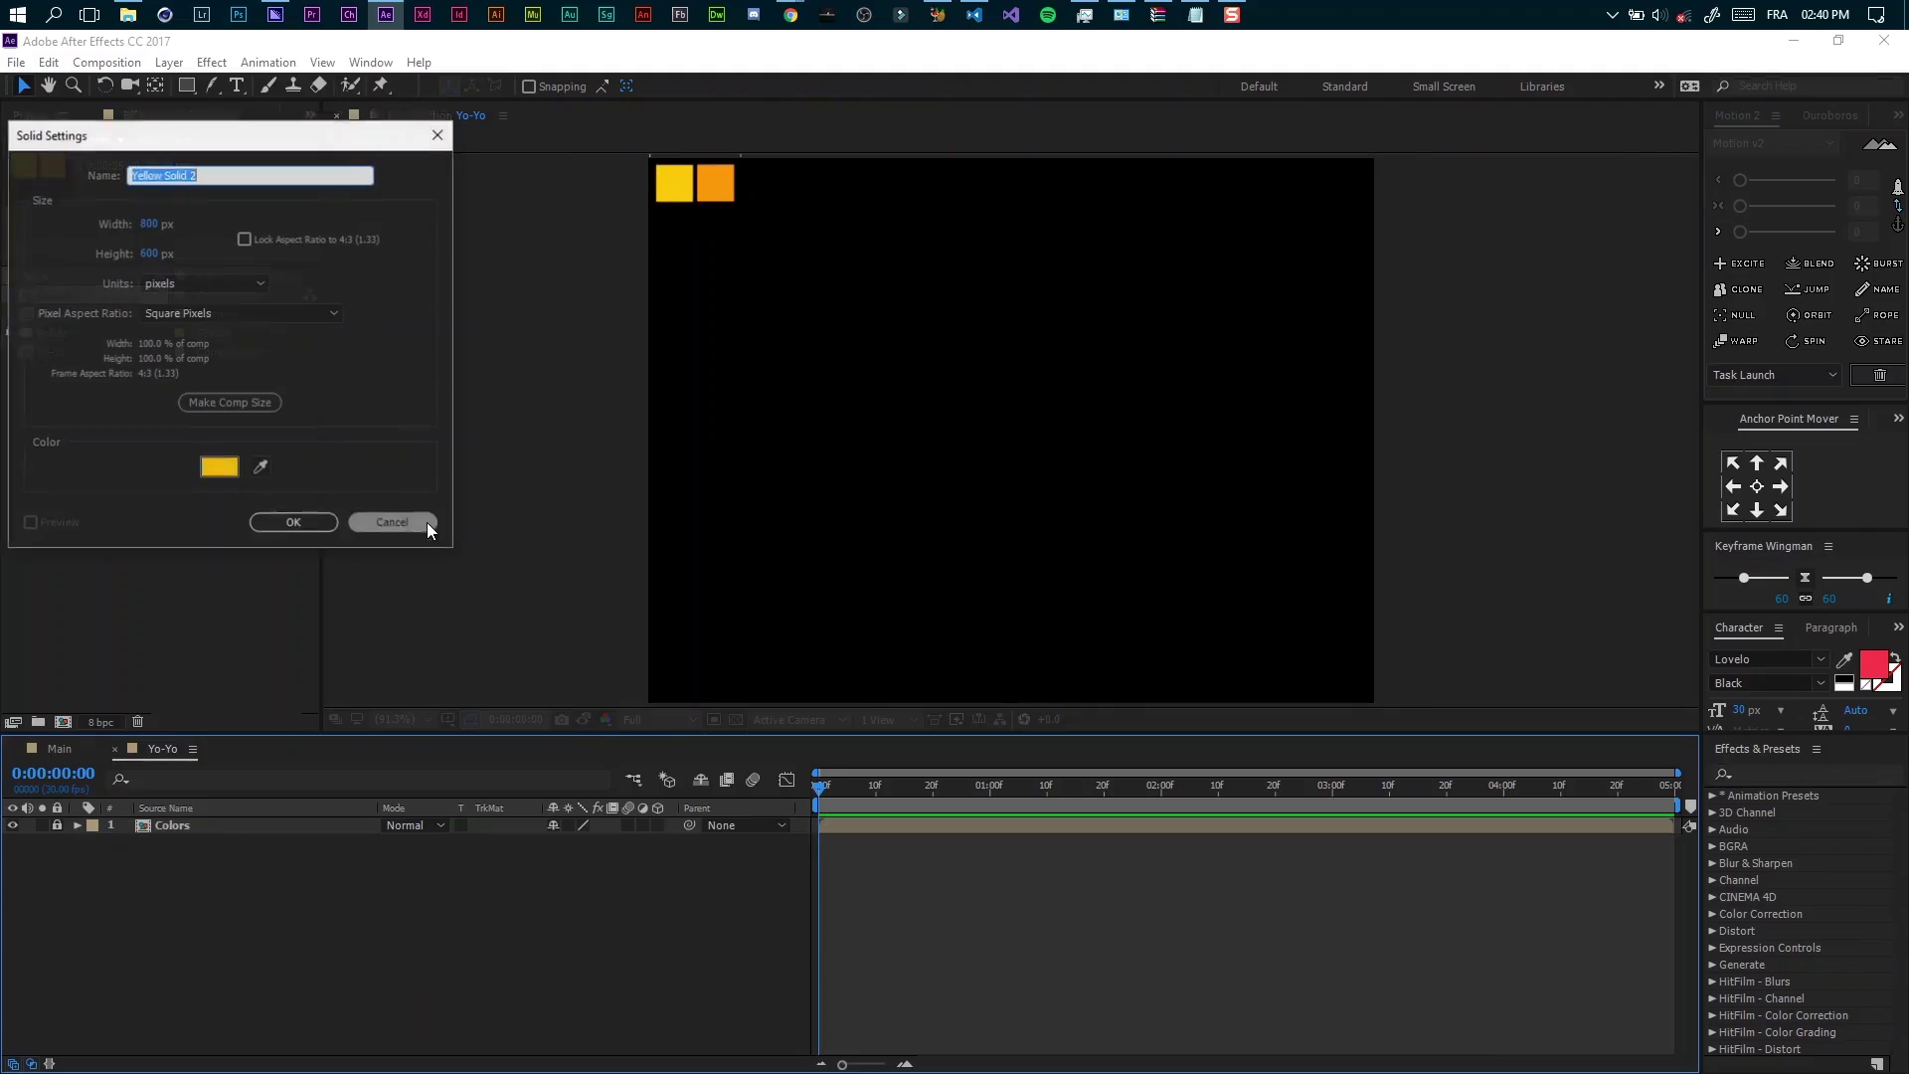
pyautogui.click(256, 468)
pyautogui.click(674, 184)
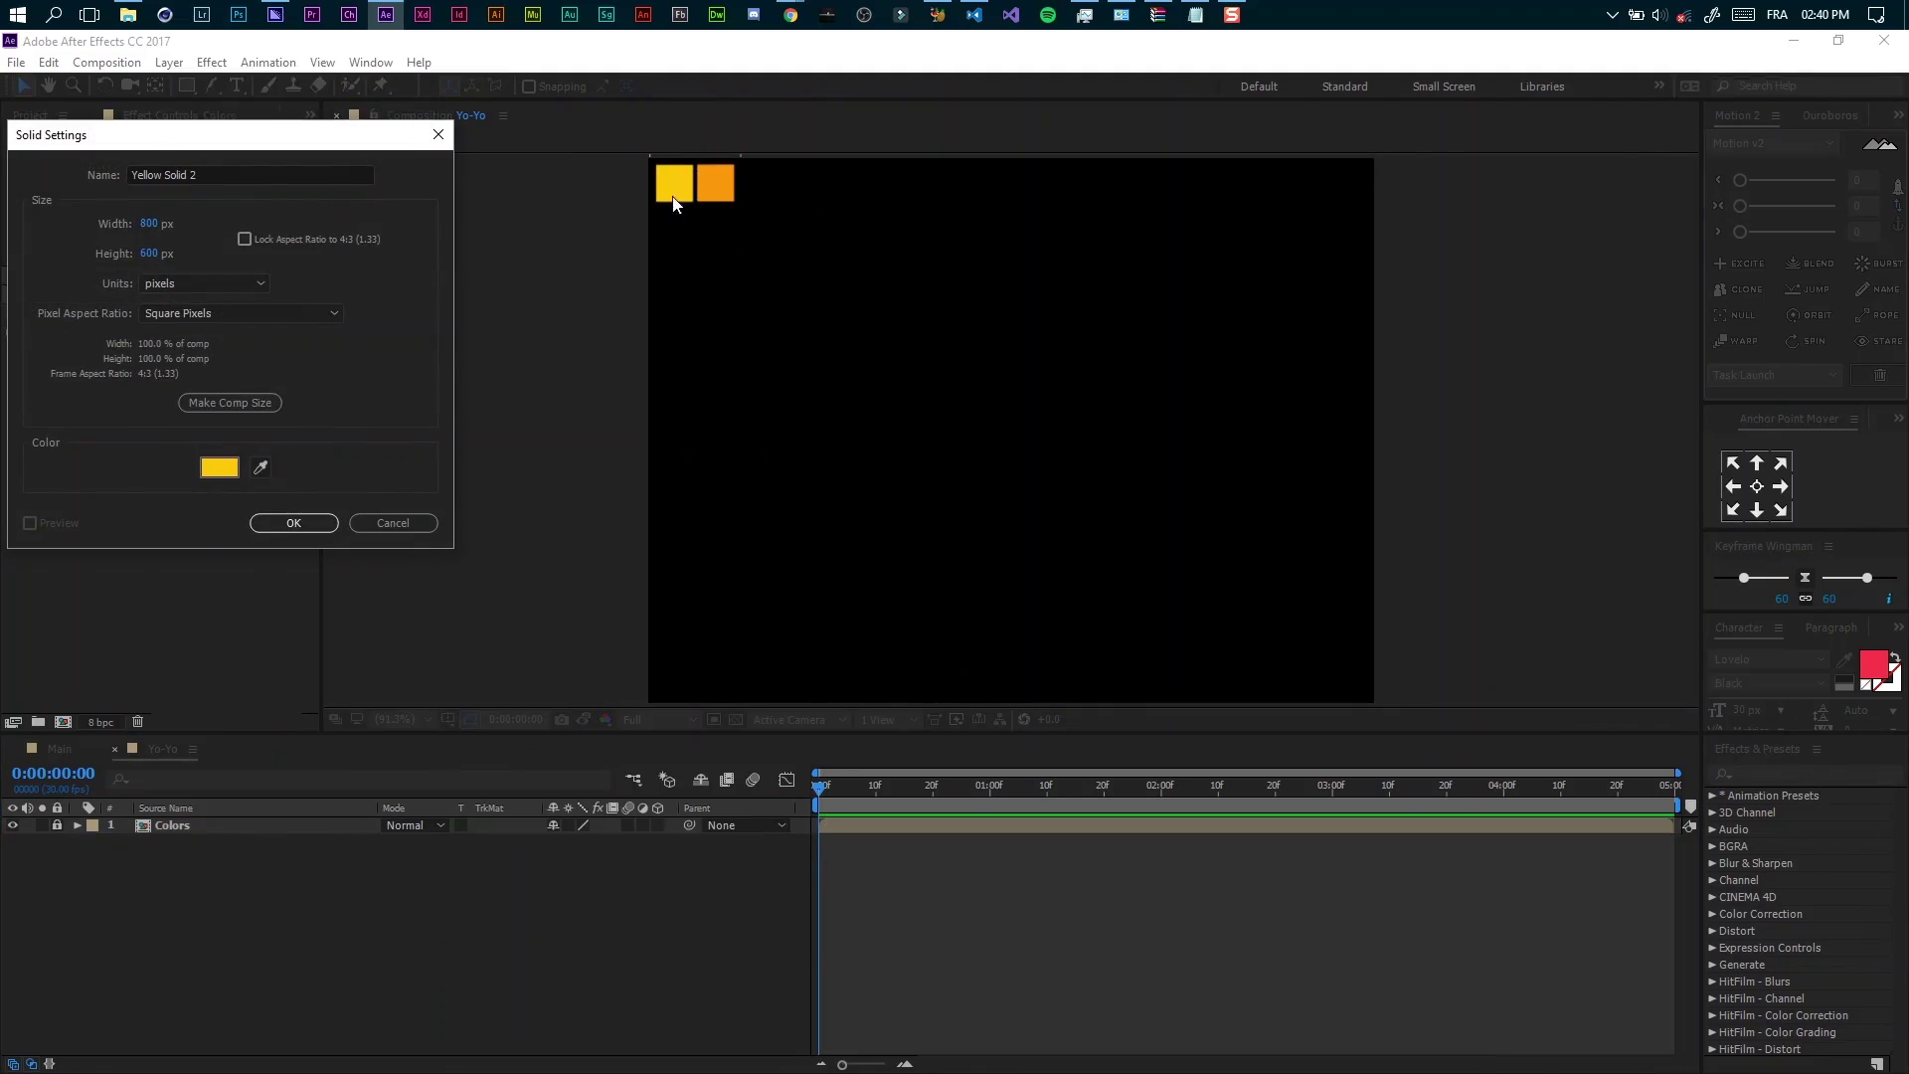
pyautogui.click(288, 522)
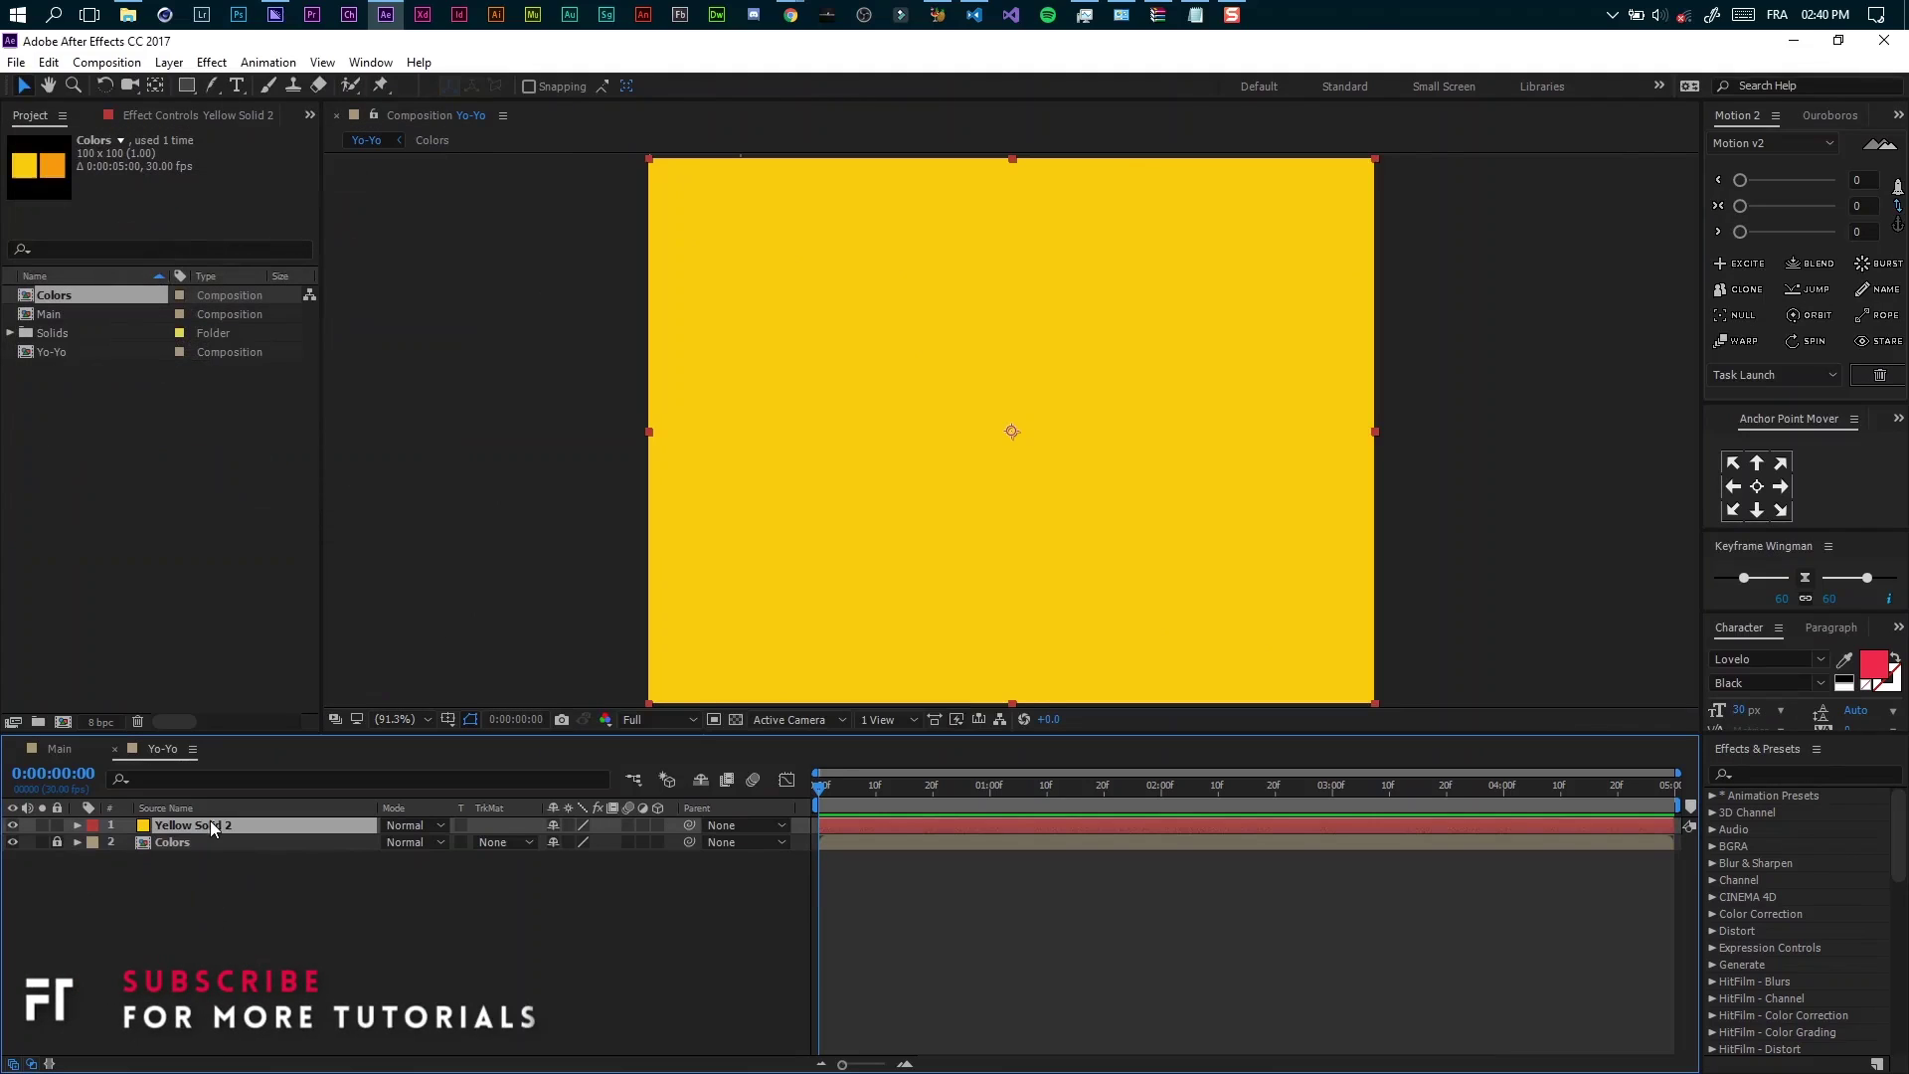
pyautogui.moveTo(214, 827); pyautogui.dragTo(110, 849)
pyautogui.click(58, 843)
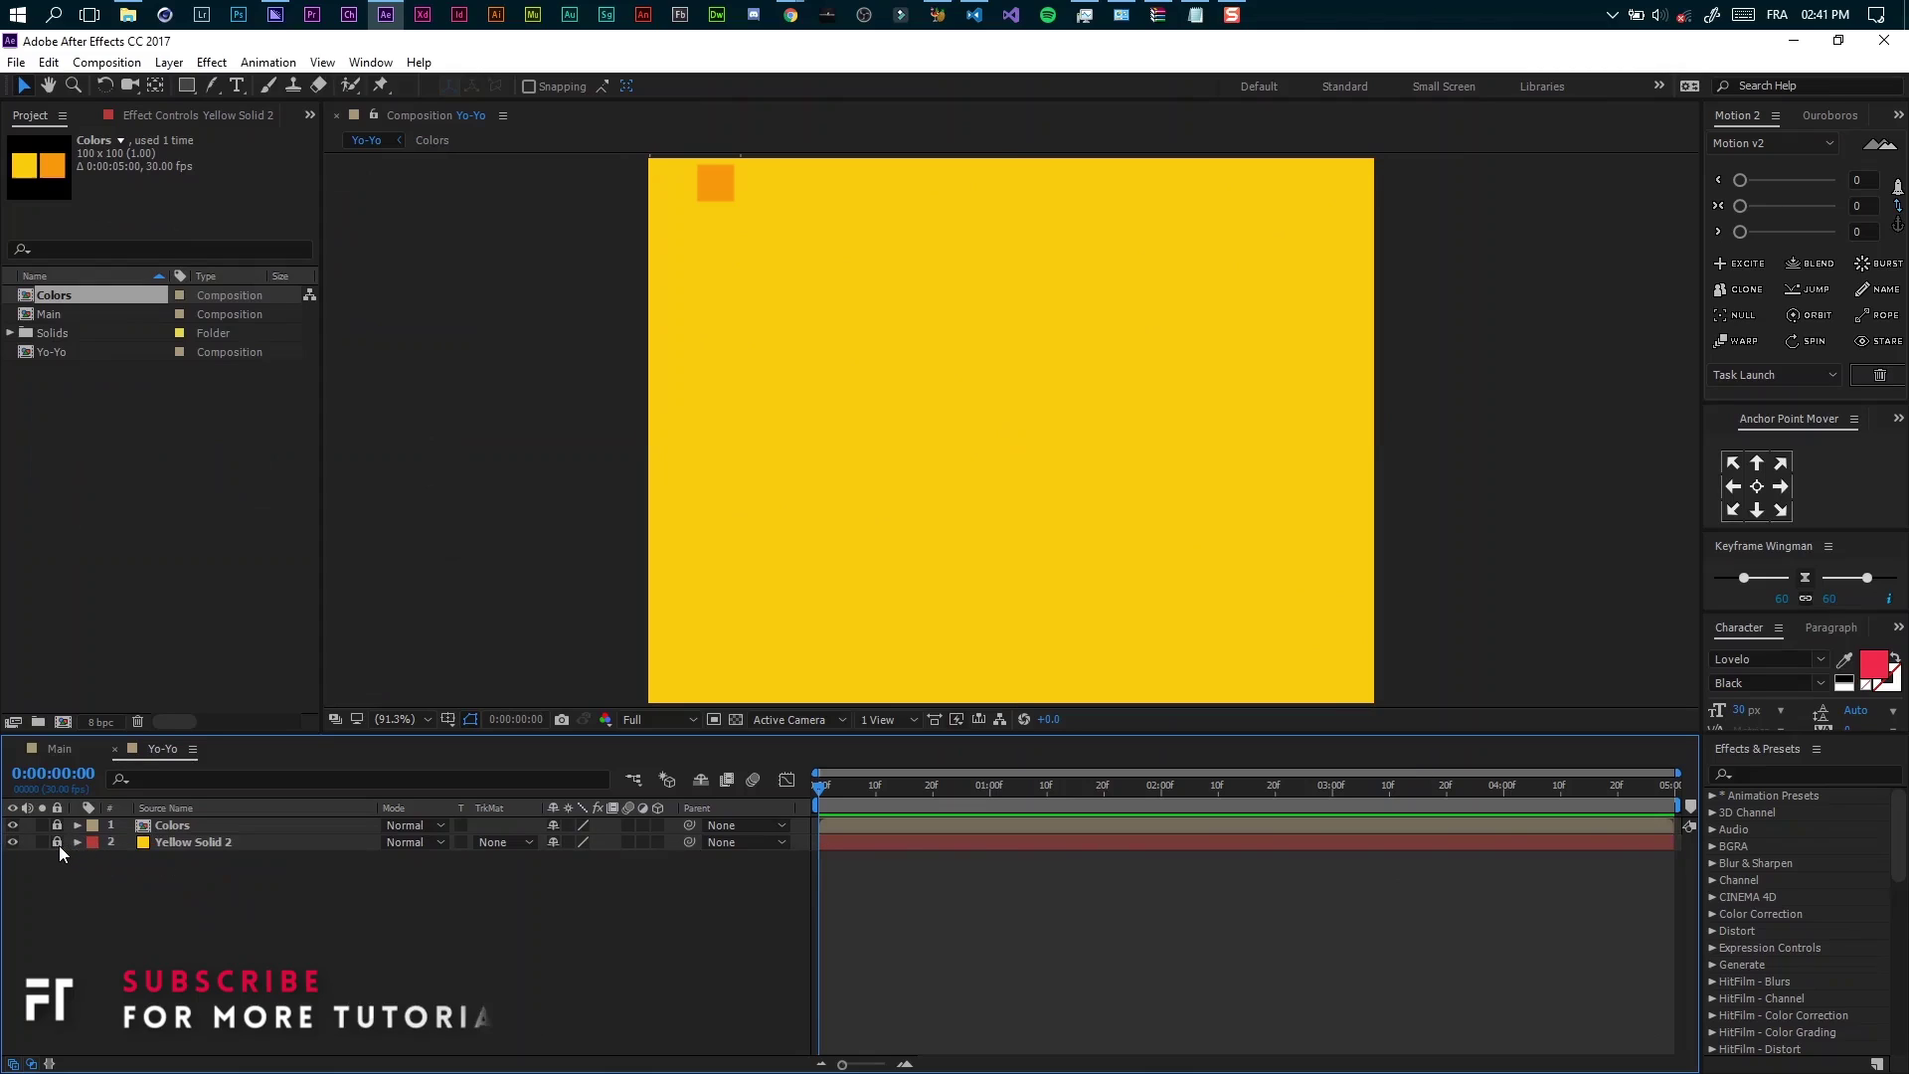
# Create a shape layer containing an ellipse with a red fill
pyautogui.rightClick(702, 916)
pyautogui.moveTo(774, 699)
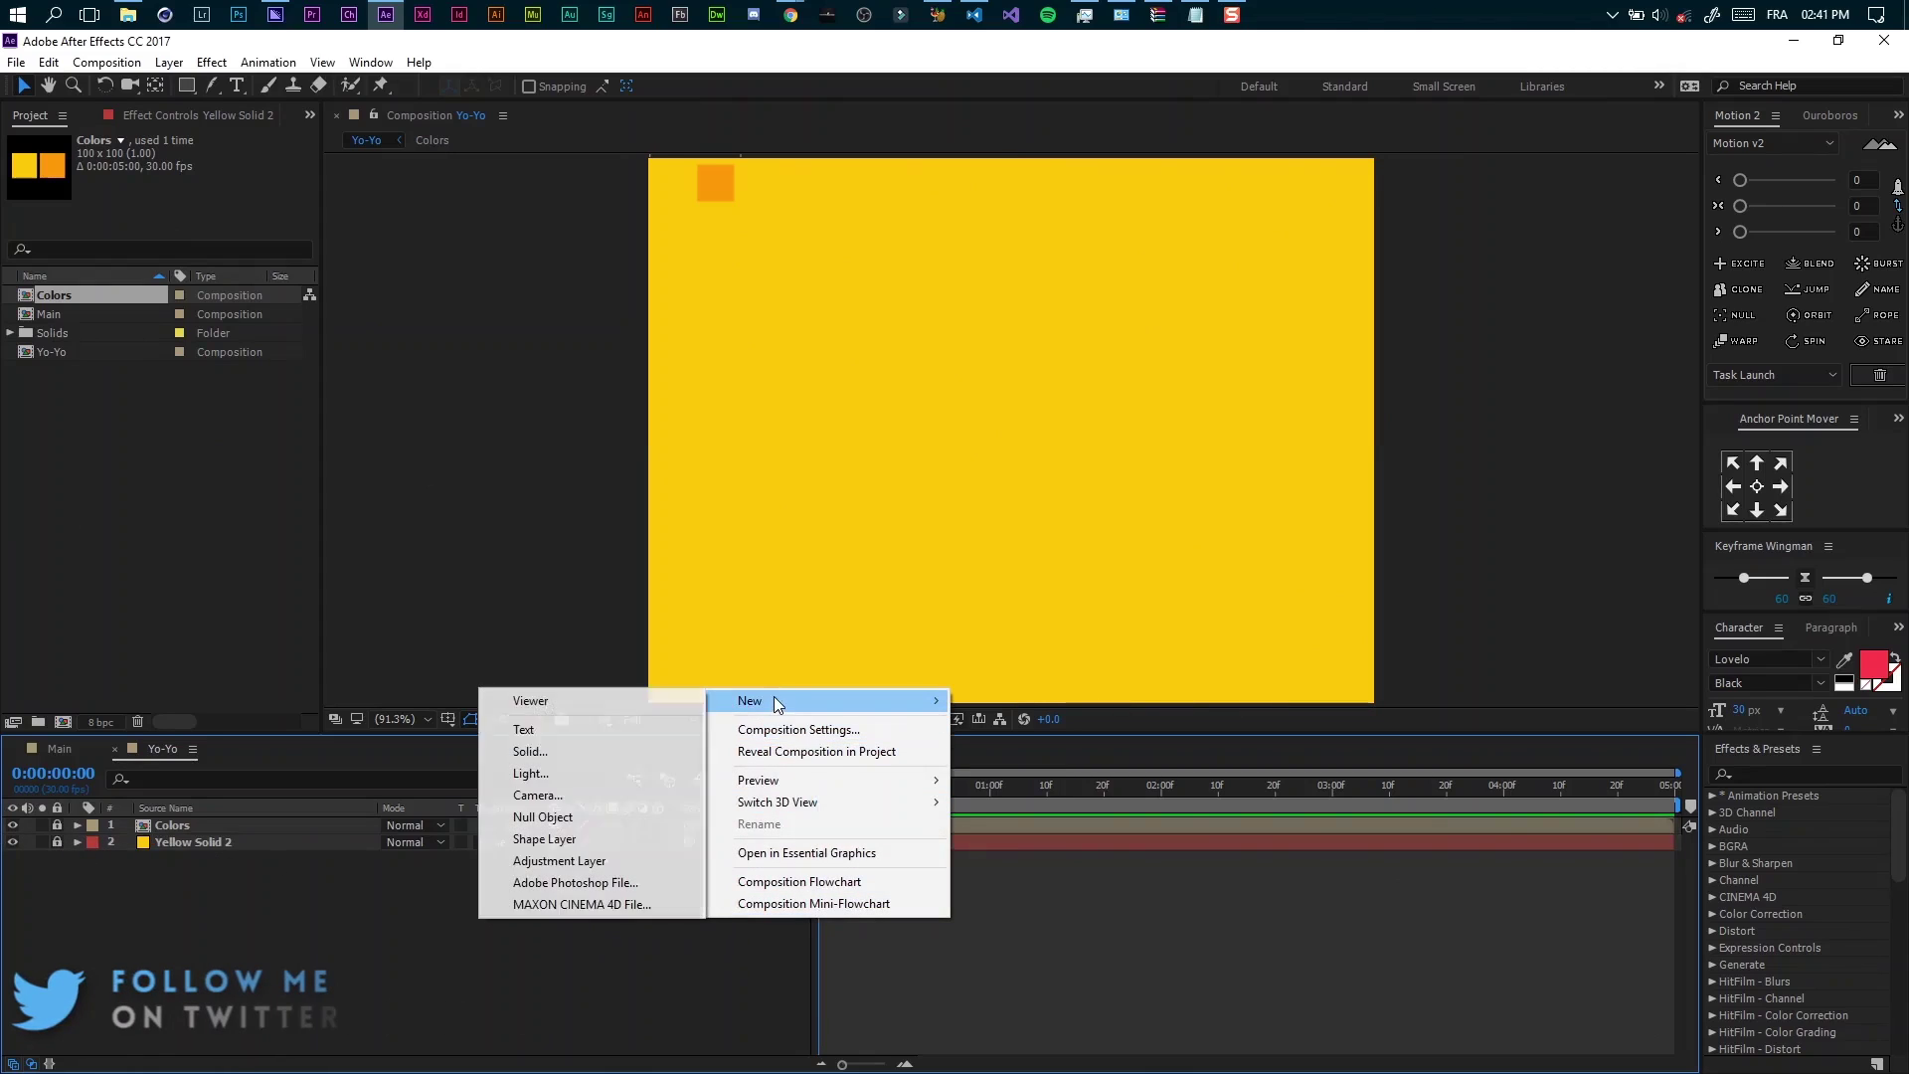
pyautogui.click(557, 845)
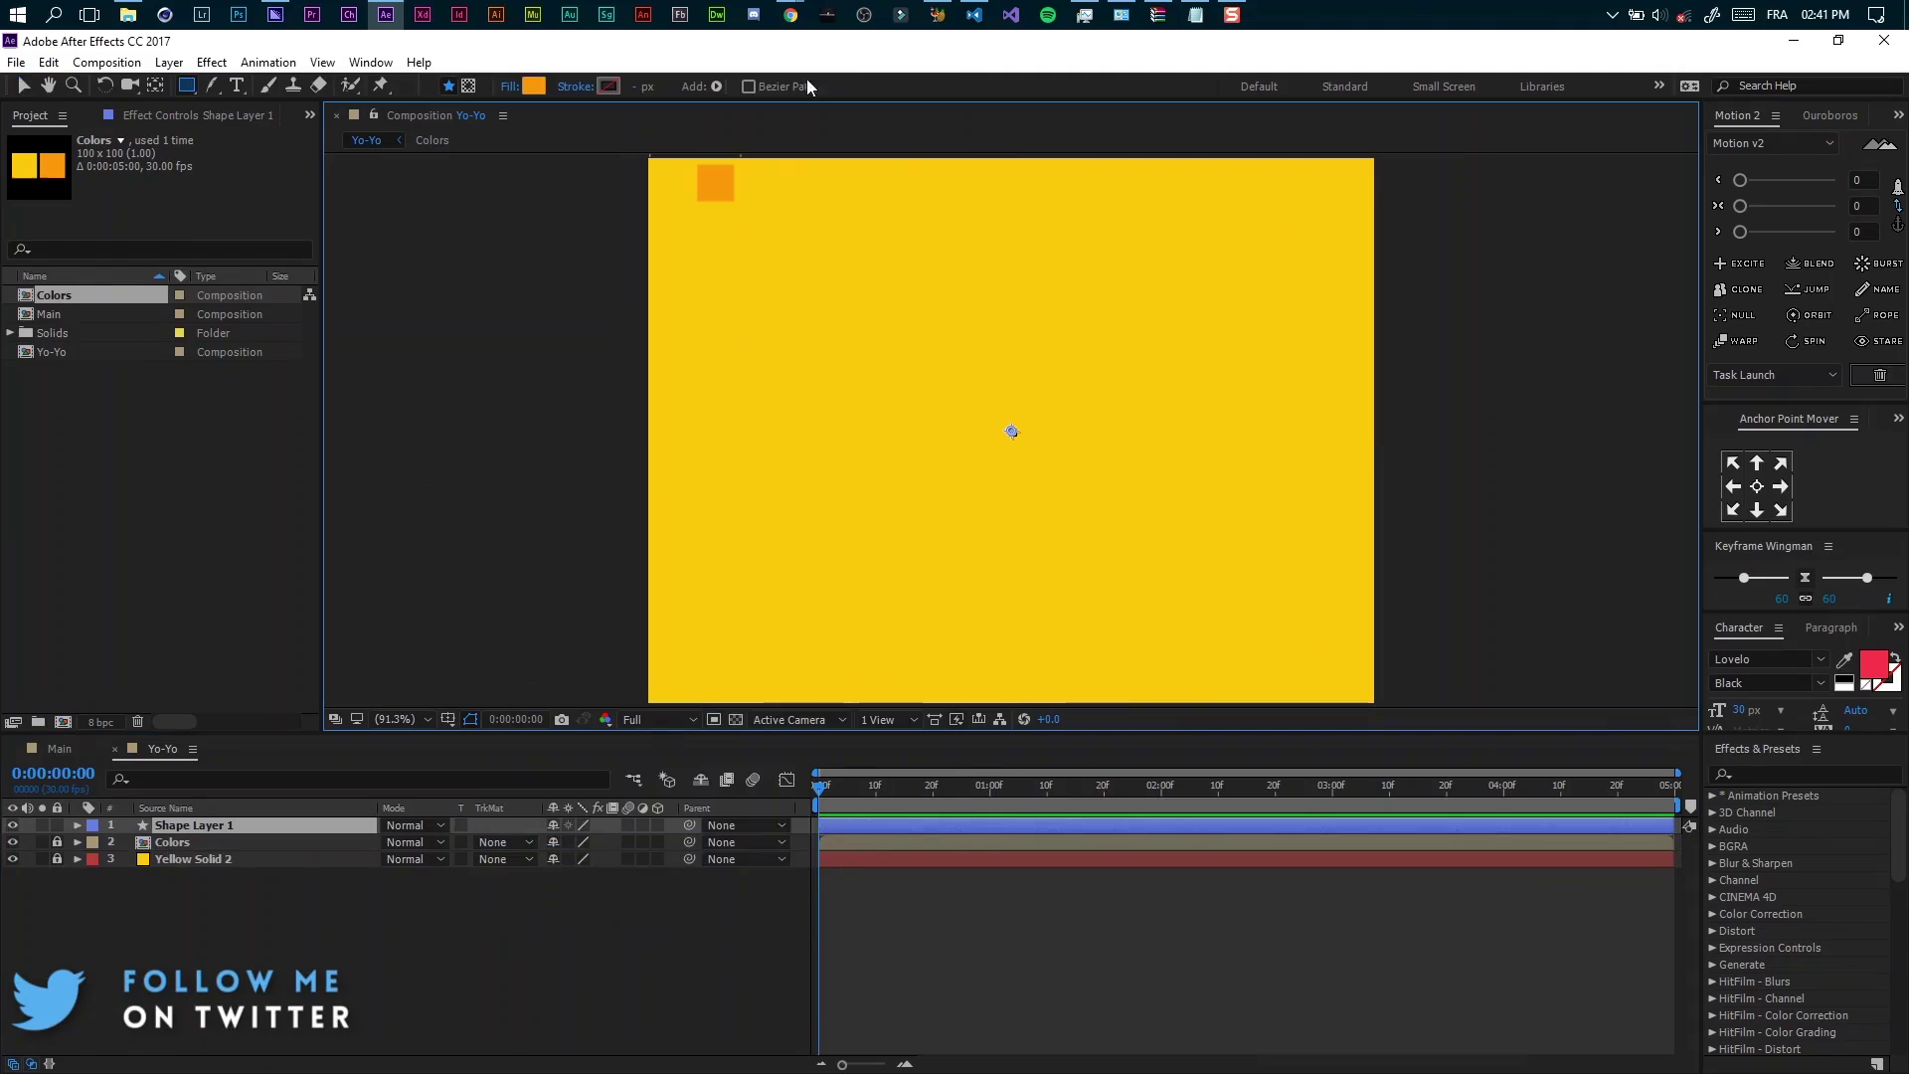
pyautogui.click(718, 86)
pyautogui.click(777, 143)
pyautogui.click(718, 85)
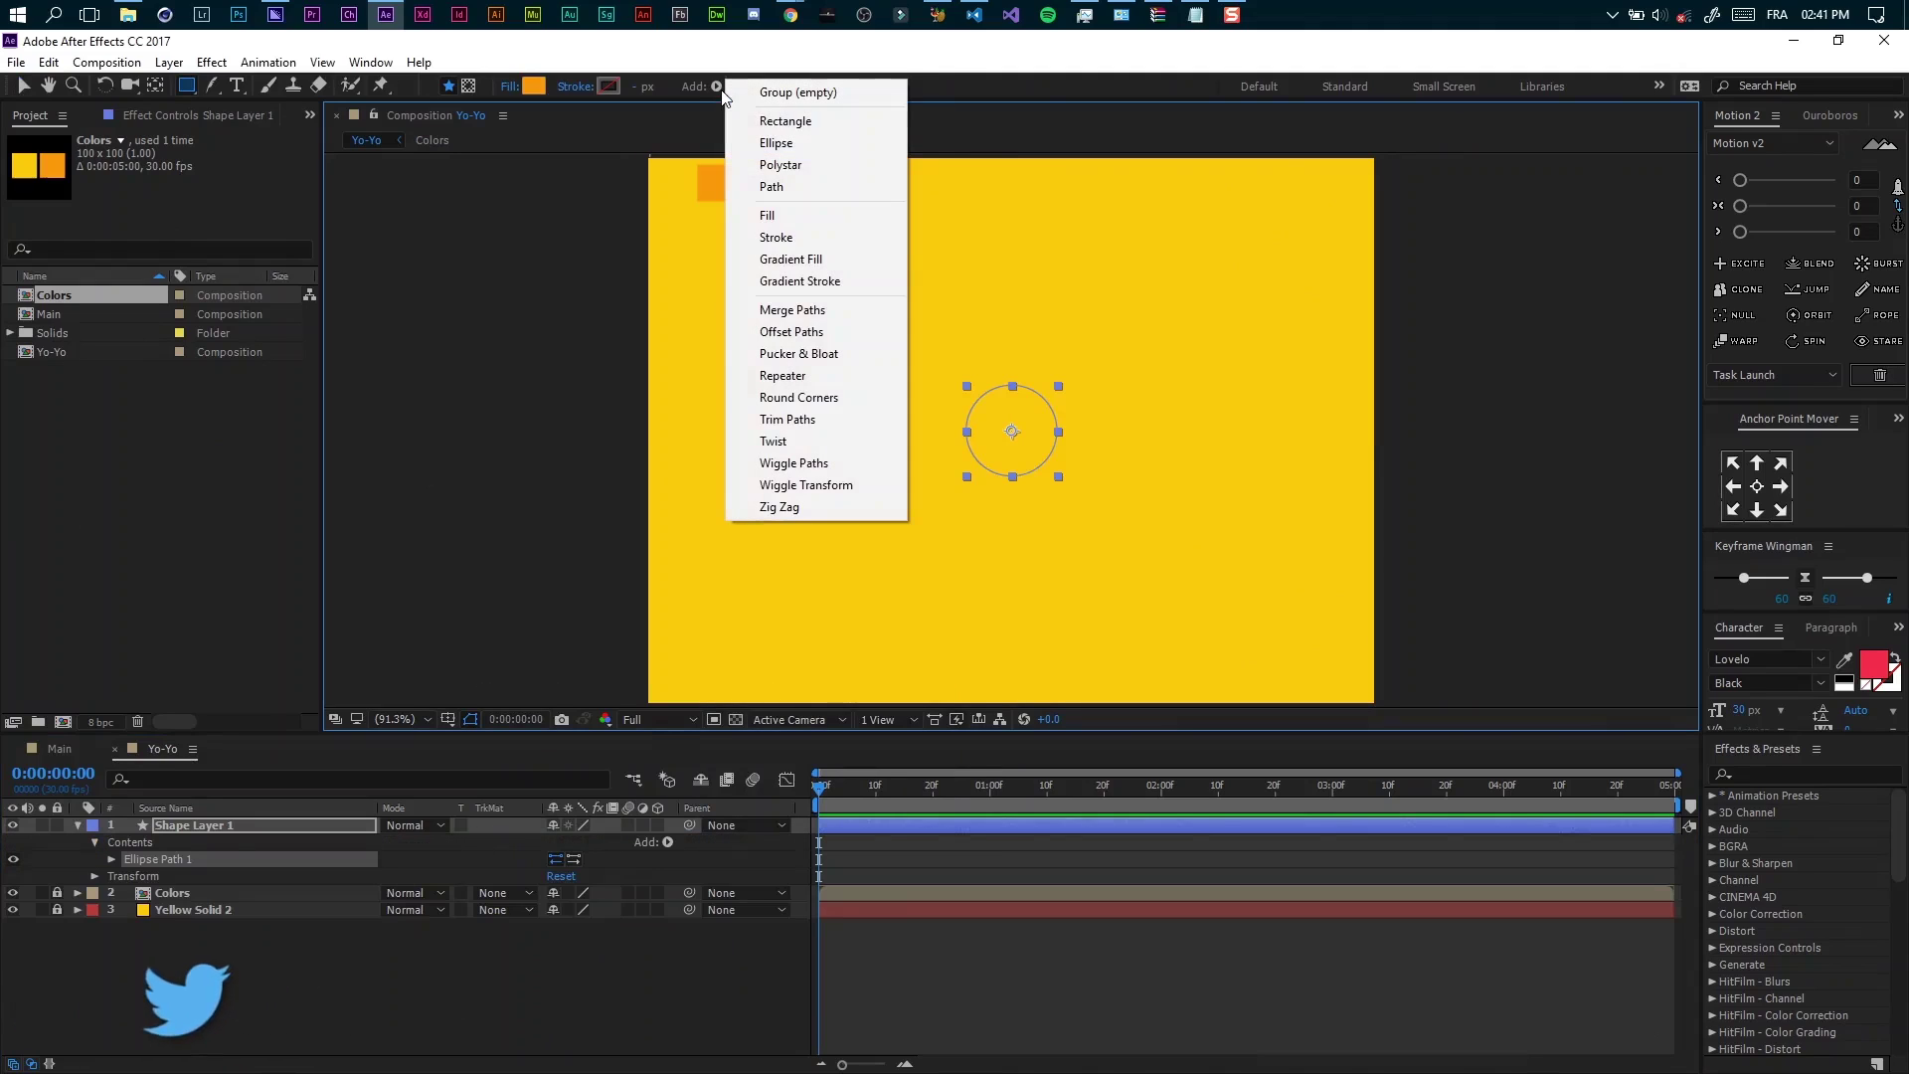
pyautogui.click(781, 216)
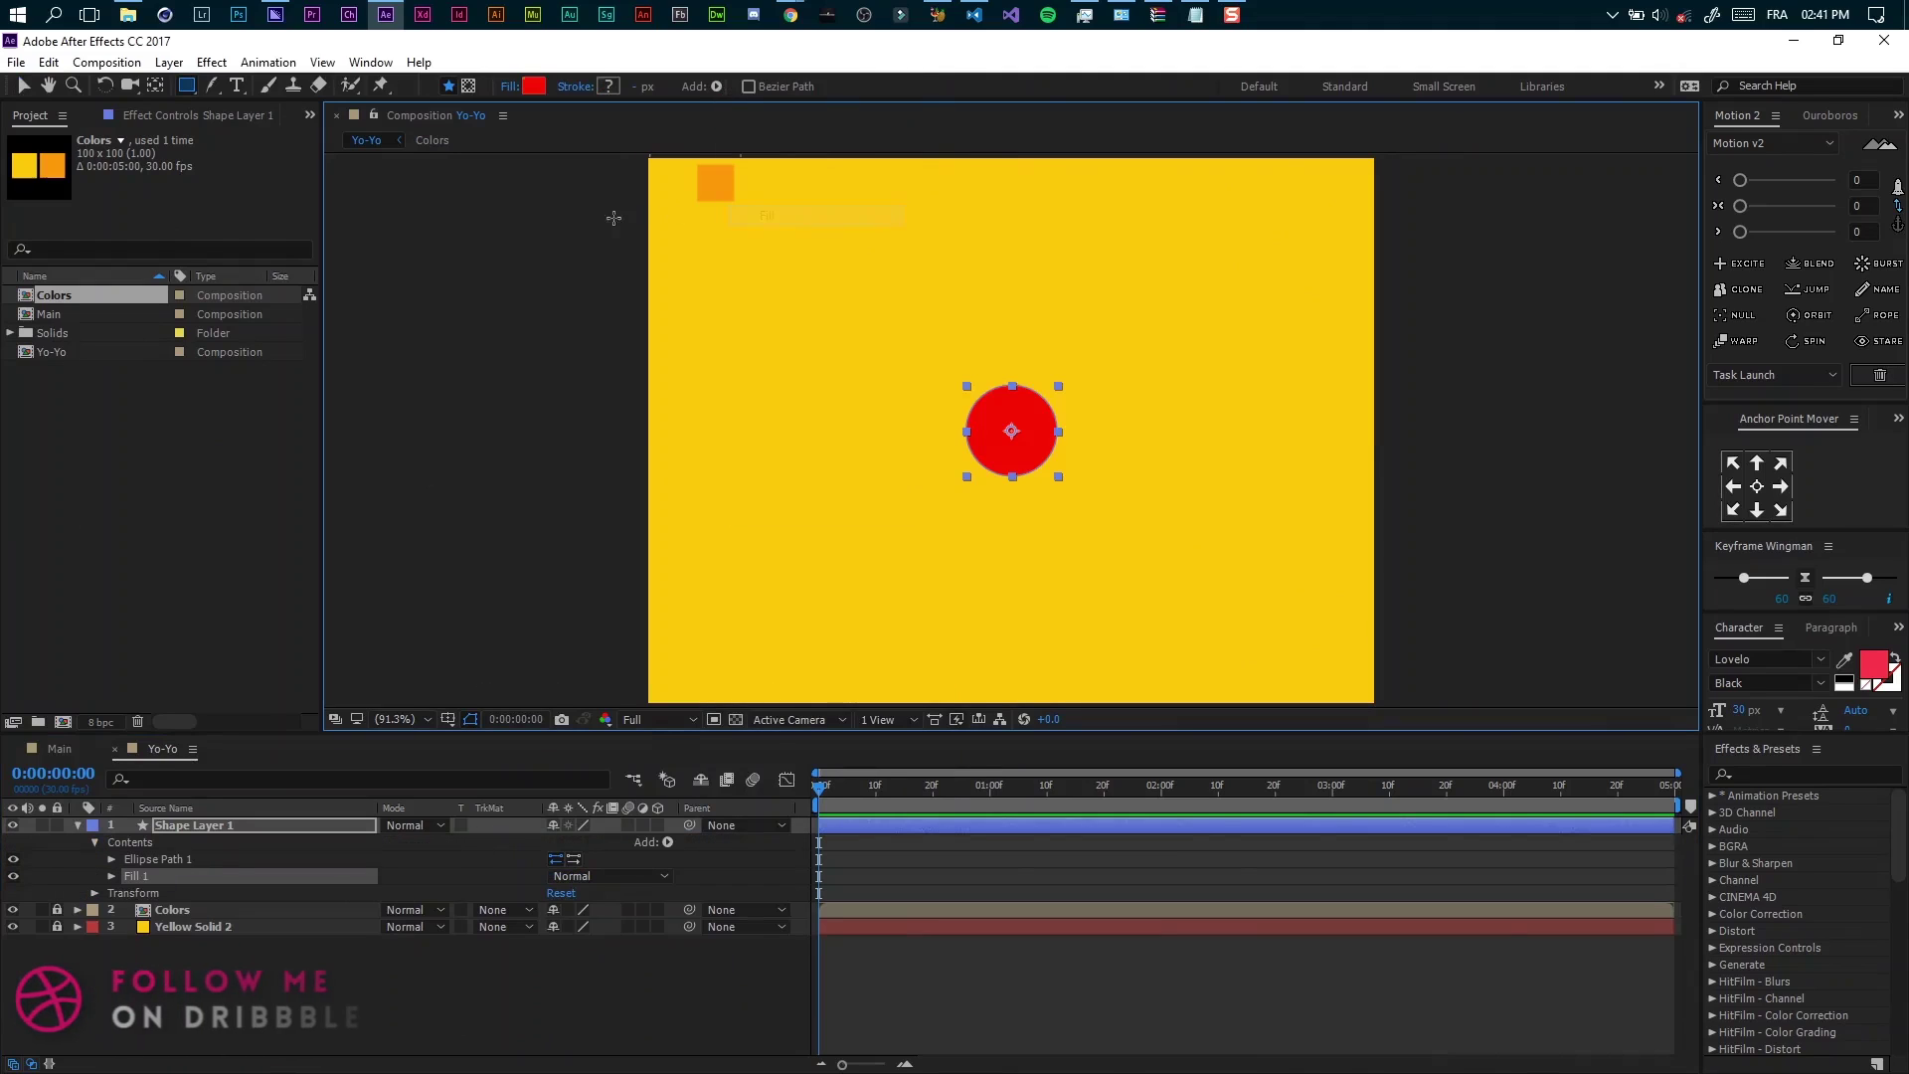
pyautogui.click(535, 87)
pyautogui.press('Escape')
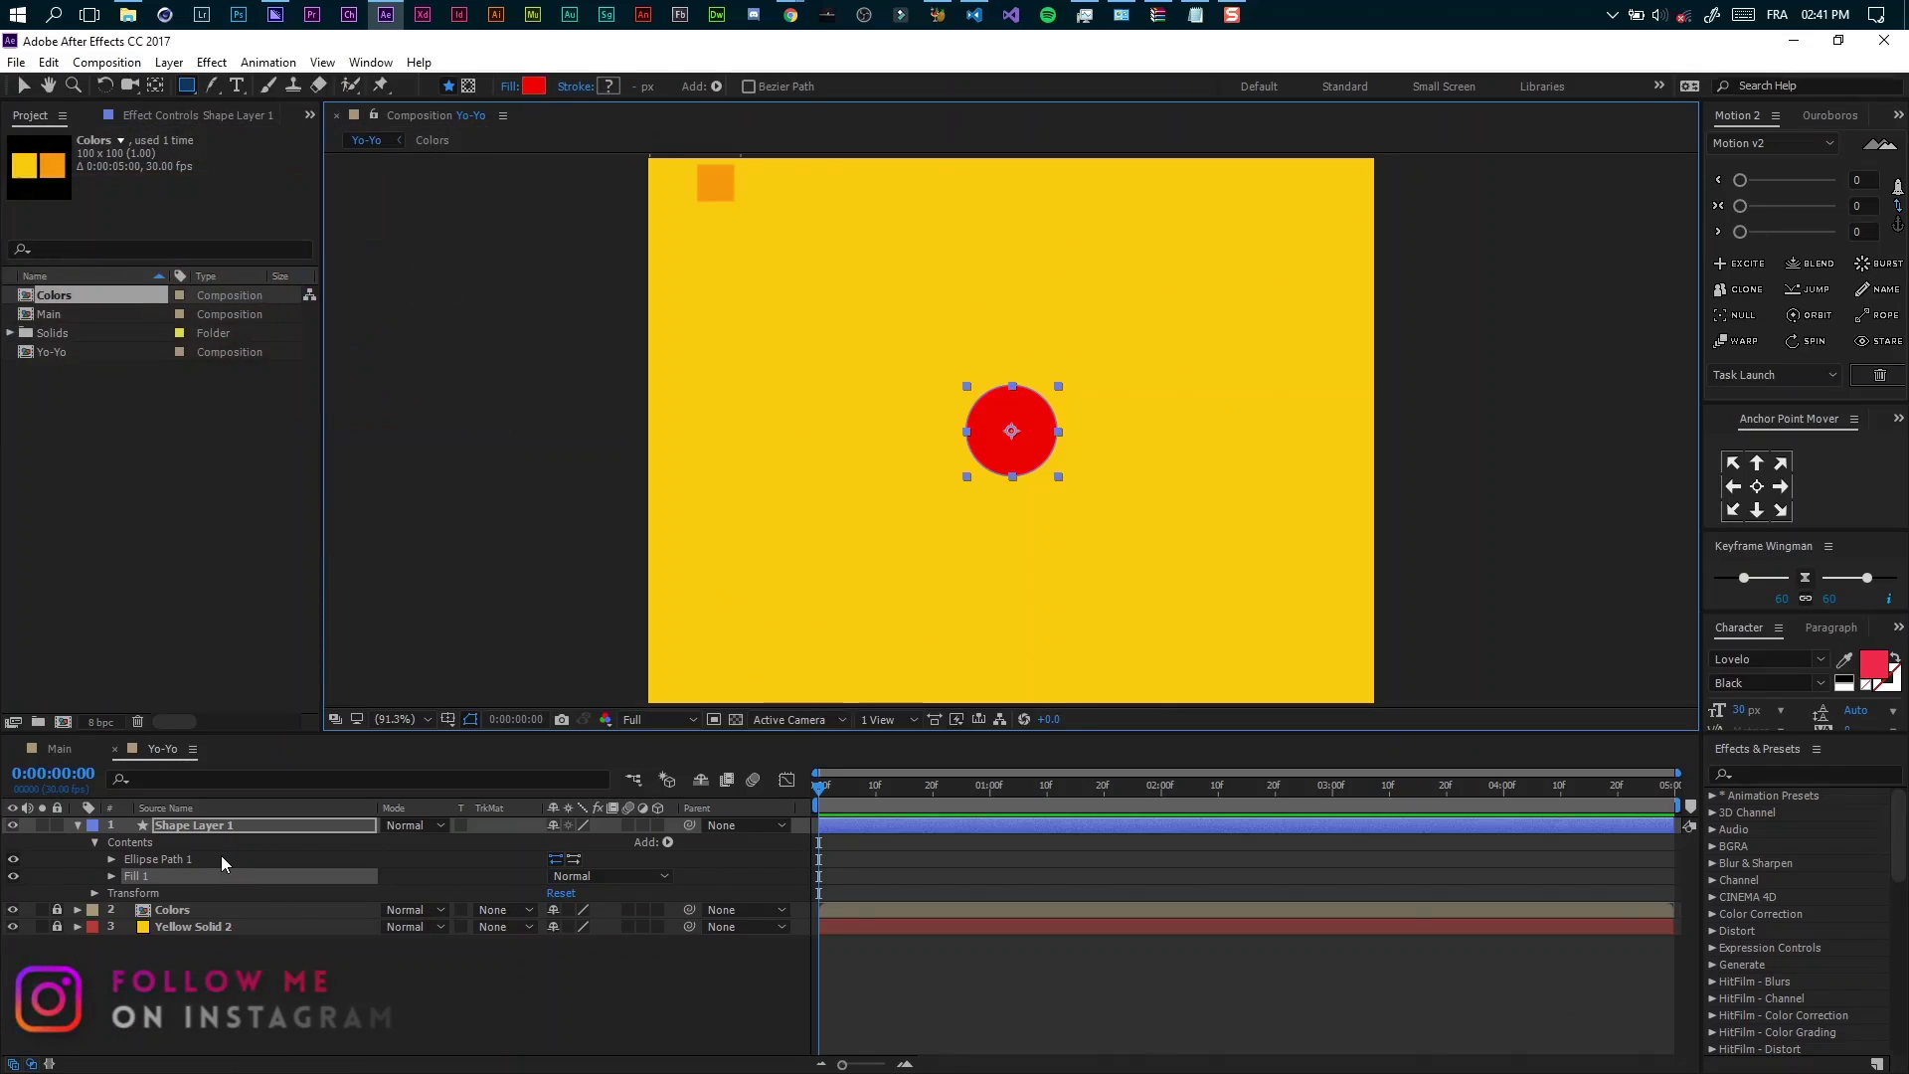
# Scale the circle to 129% and duplicate it, nudging the copy up and left
pyautogui.press('s')
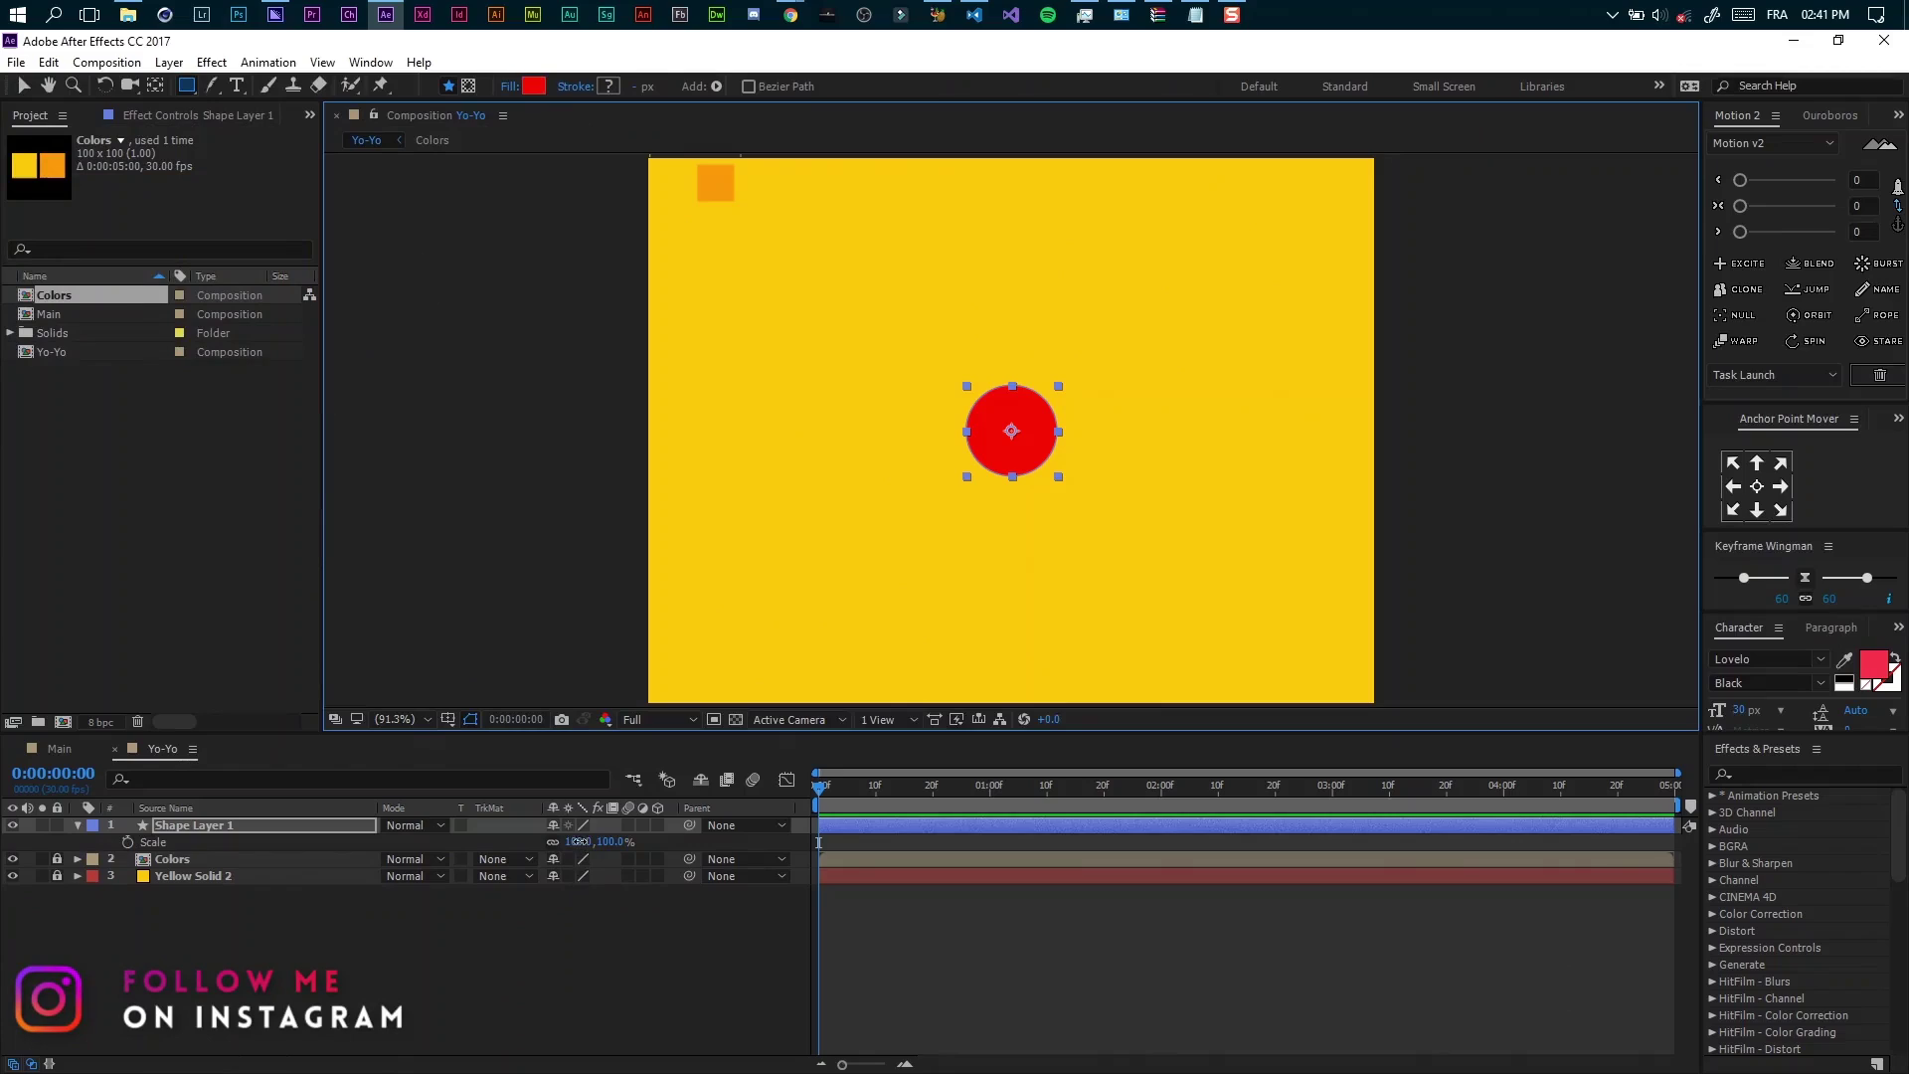
pyautogui.moveTo(578, 841); pyautogui.dragTo(599, 843)
pyautogui.hotkey('ctrl', 'd')
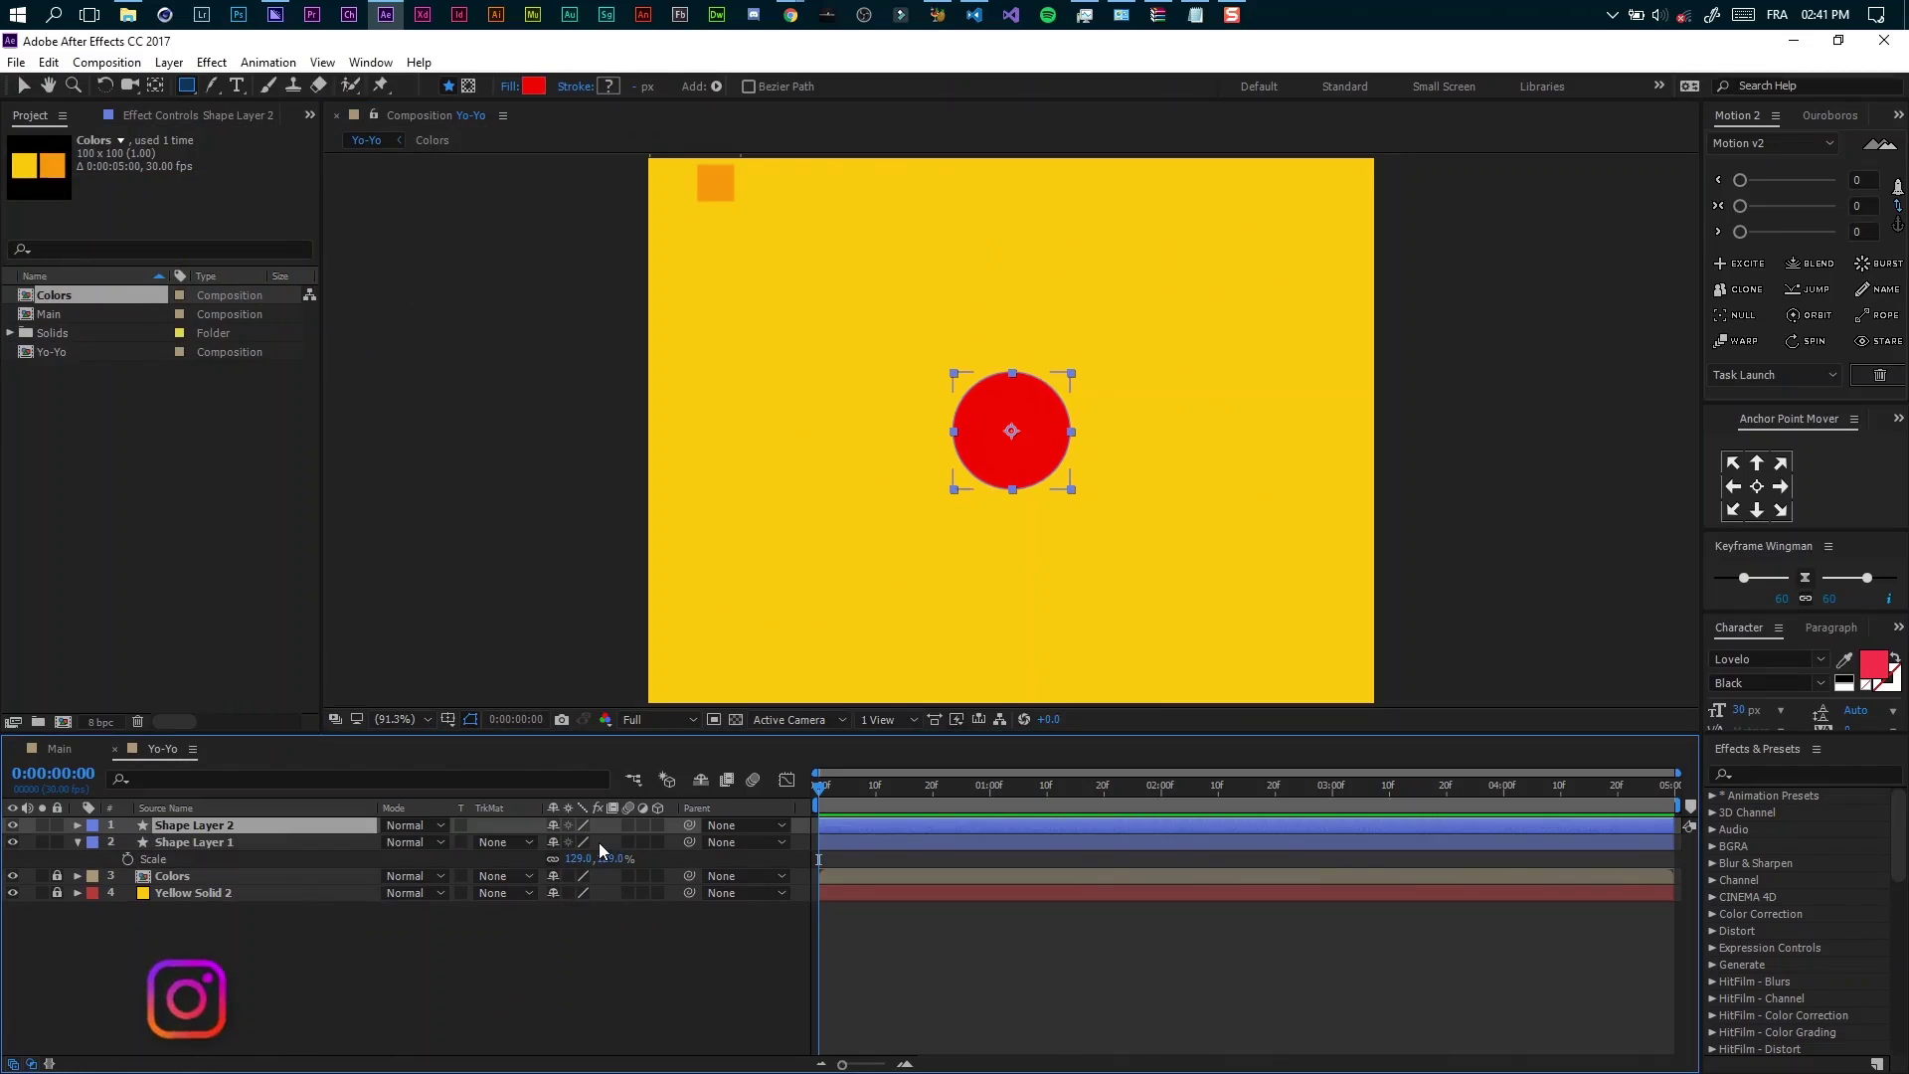
pyautogui.hotkey('shift', 'Left')
pyautogui.hotkey('shift', 'Left')
pyautogui.hotkey('shift', 'Up')
pyautogui.hotkey('shift', 'Up')
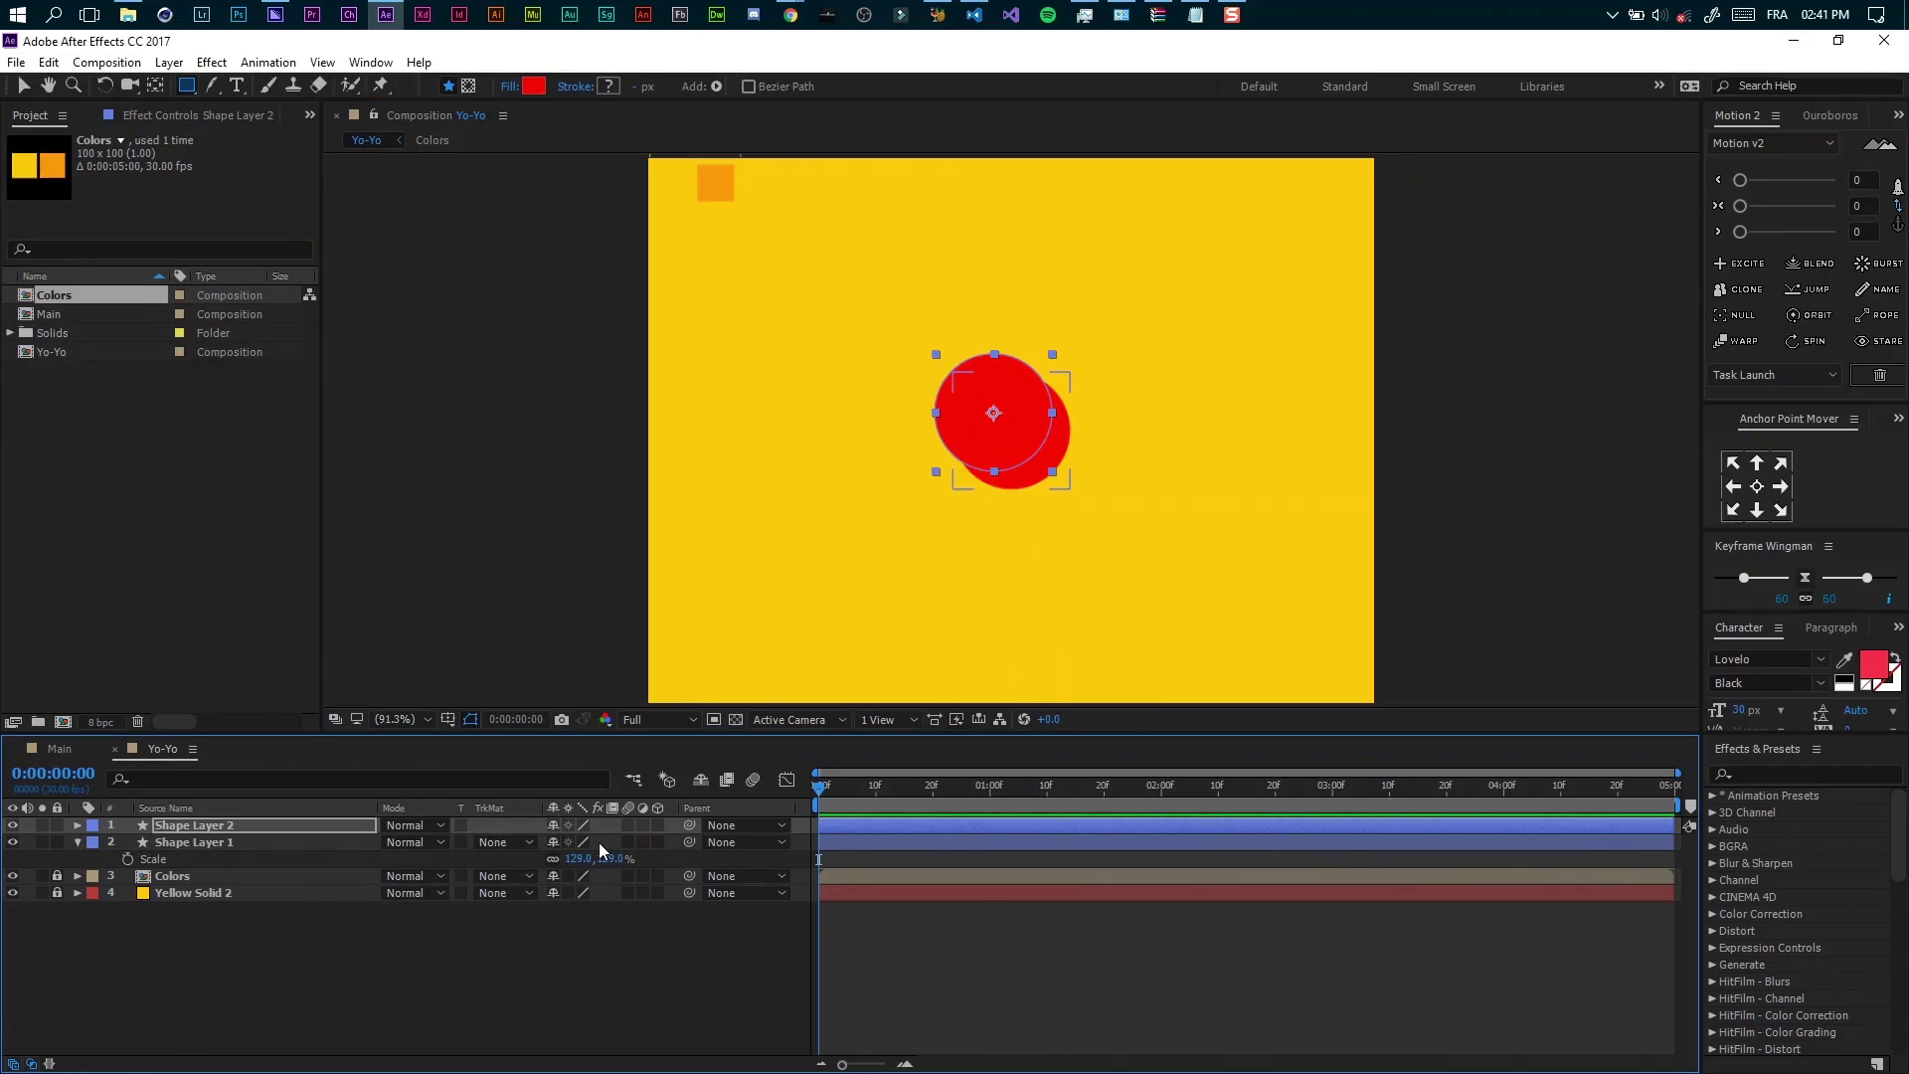
pyautogui.moveTo(629, 736); pyautogui.dragTo(625, 779)
# Give Shape Layer 2 an orange fill sampled from the swatches and a white stroke
pyautogui.click(263, 863)
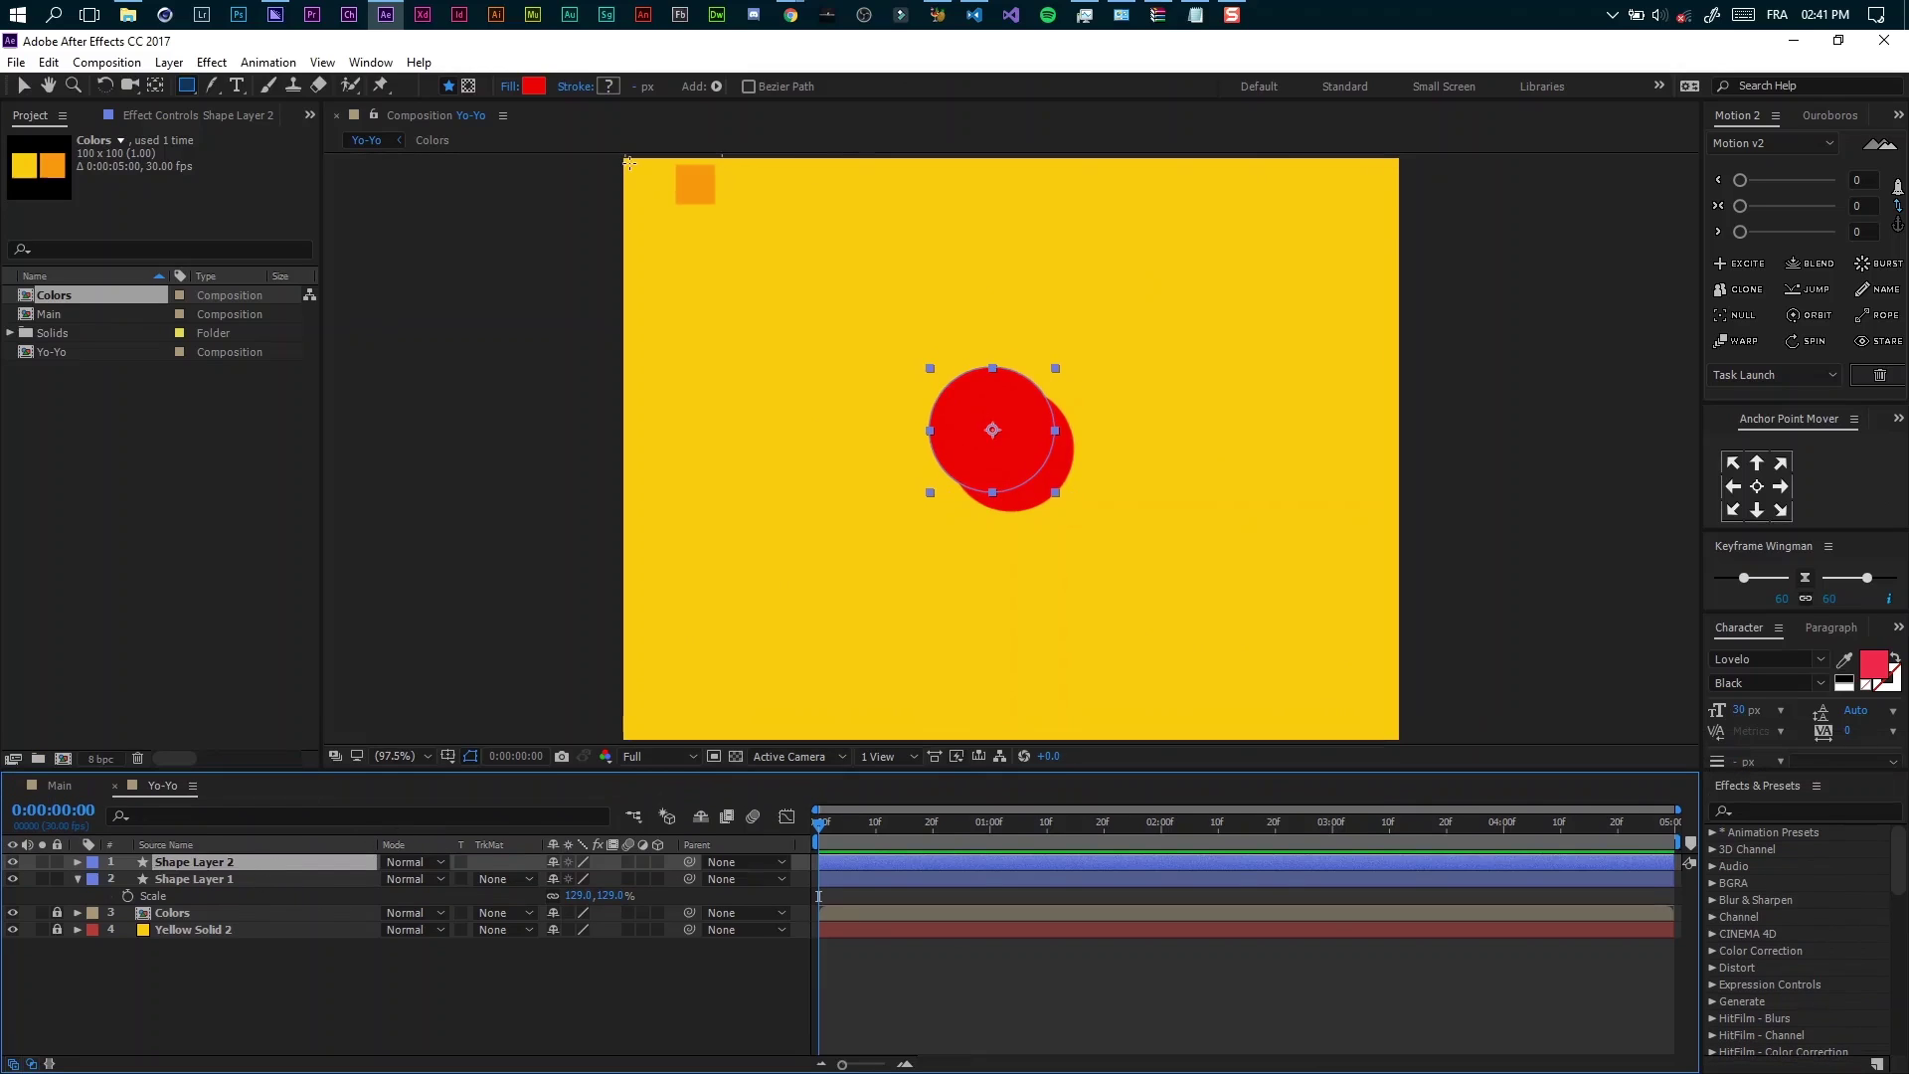
pyautogui.click(534, 87)
pyautogui.click(428, 269)
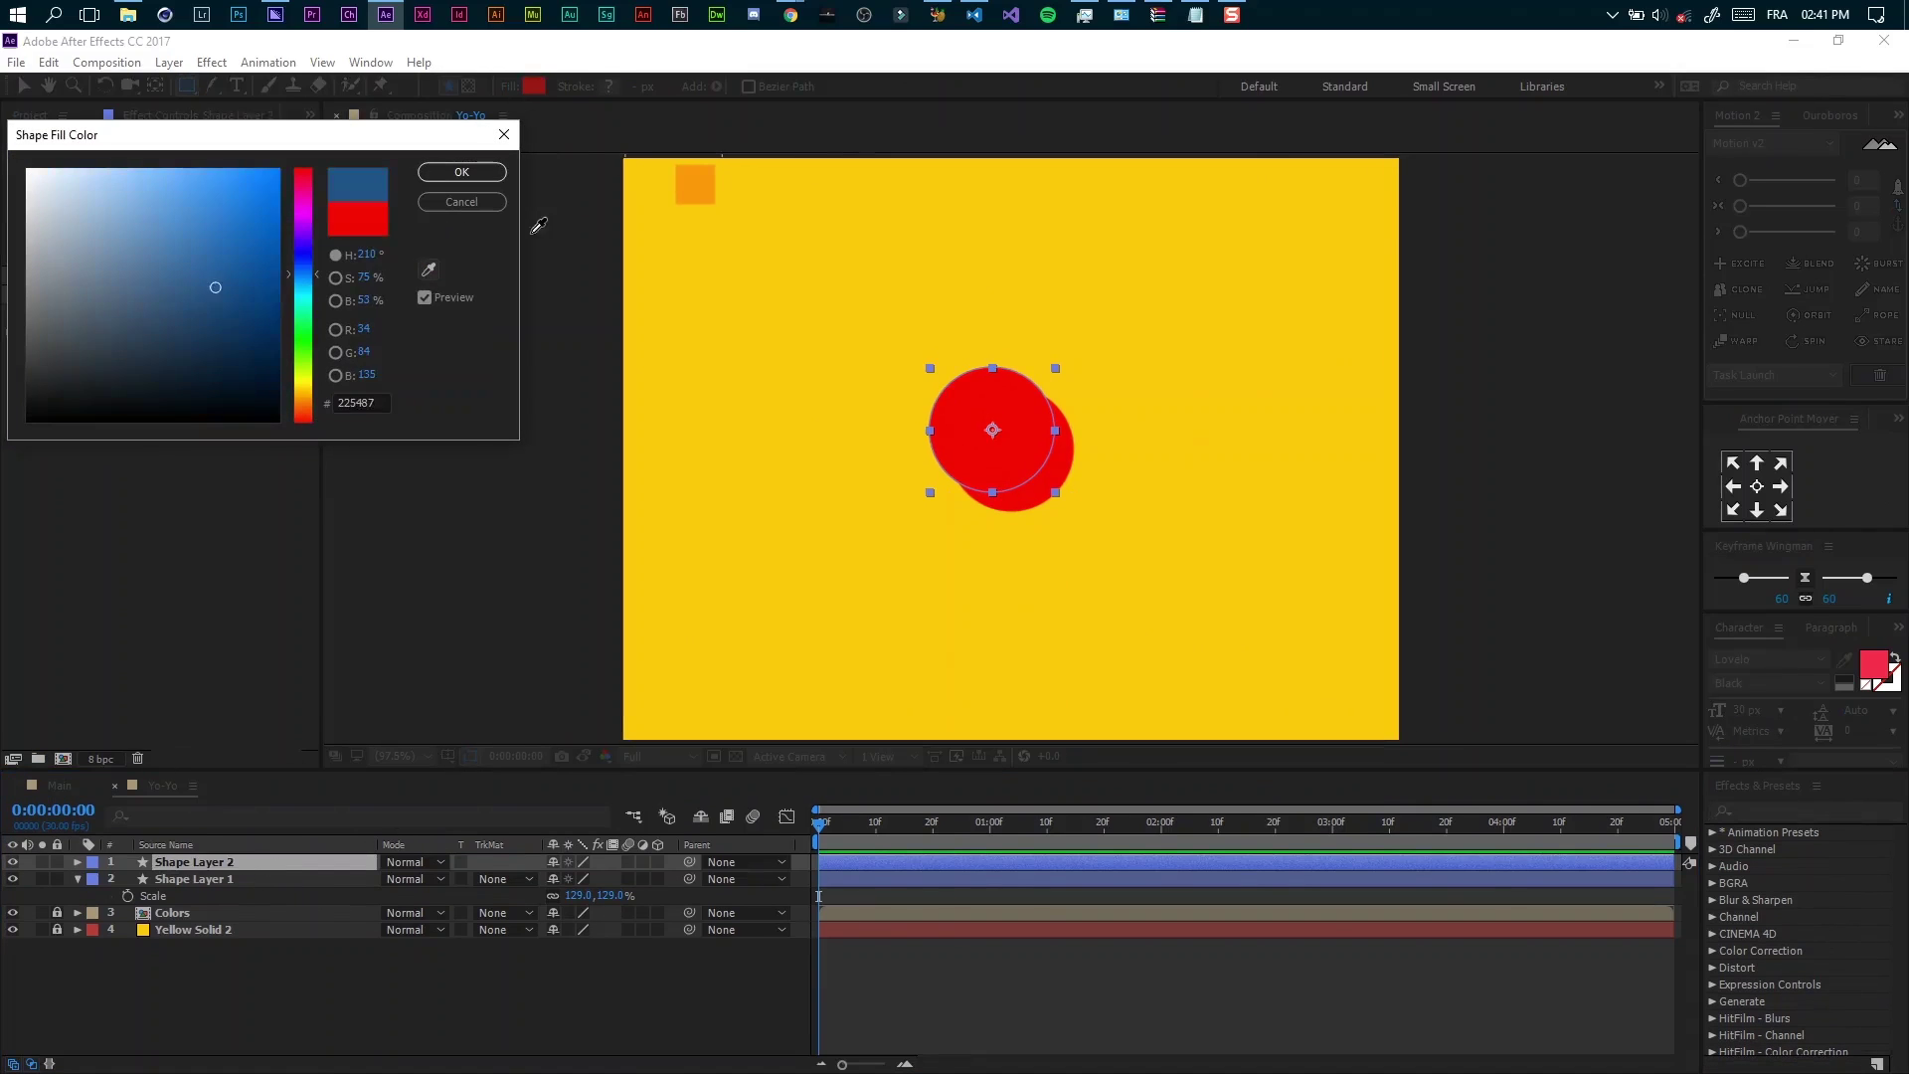
pyautogui.click(689, 184)
pyautogui.click(435, 173)
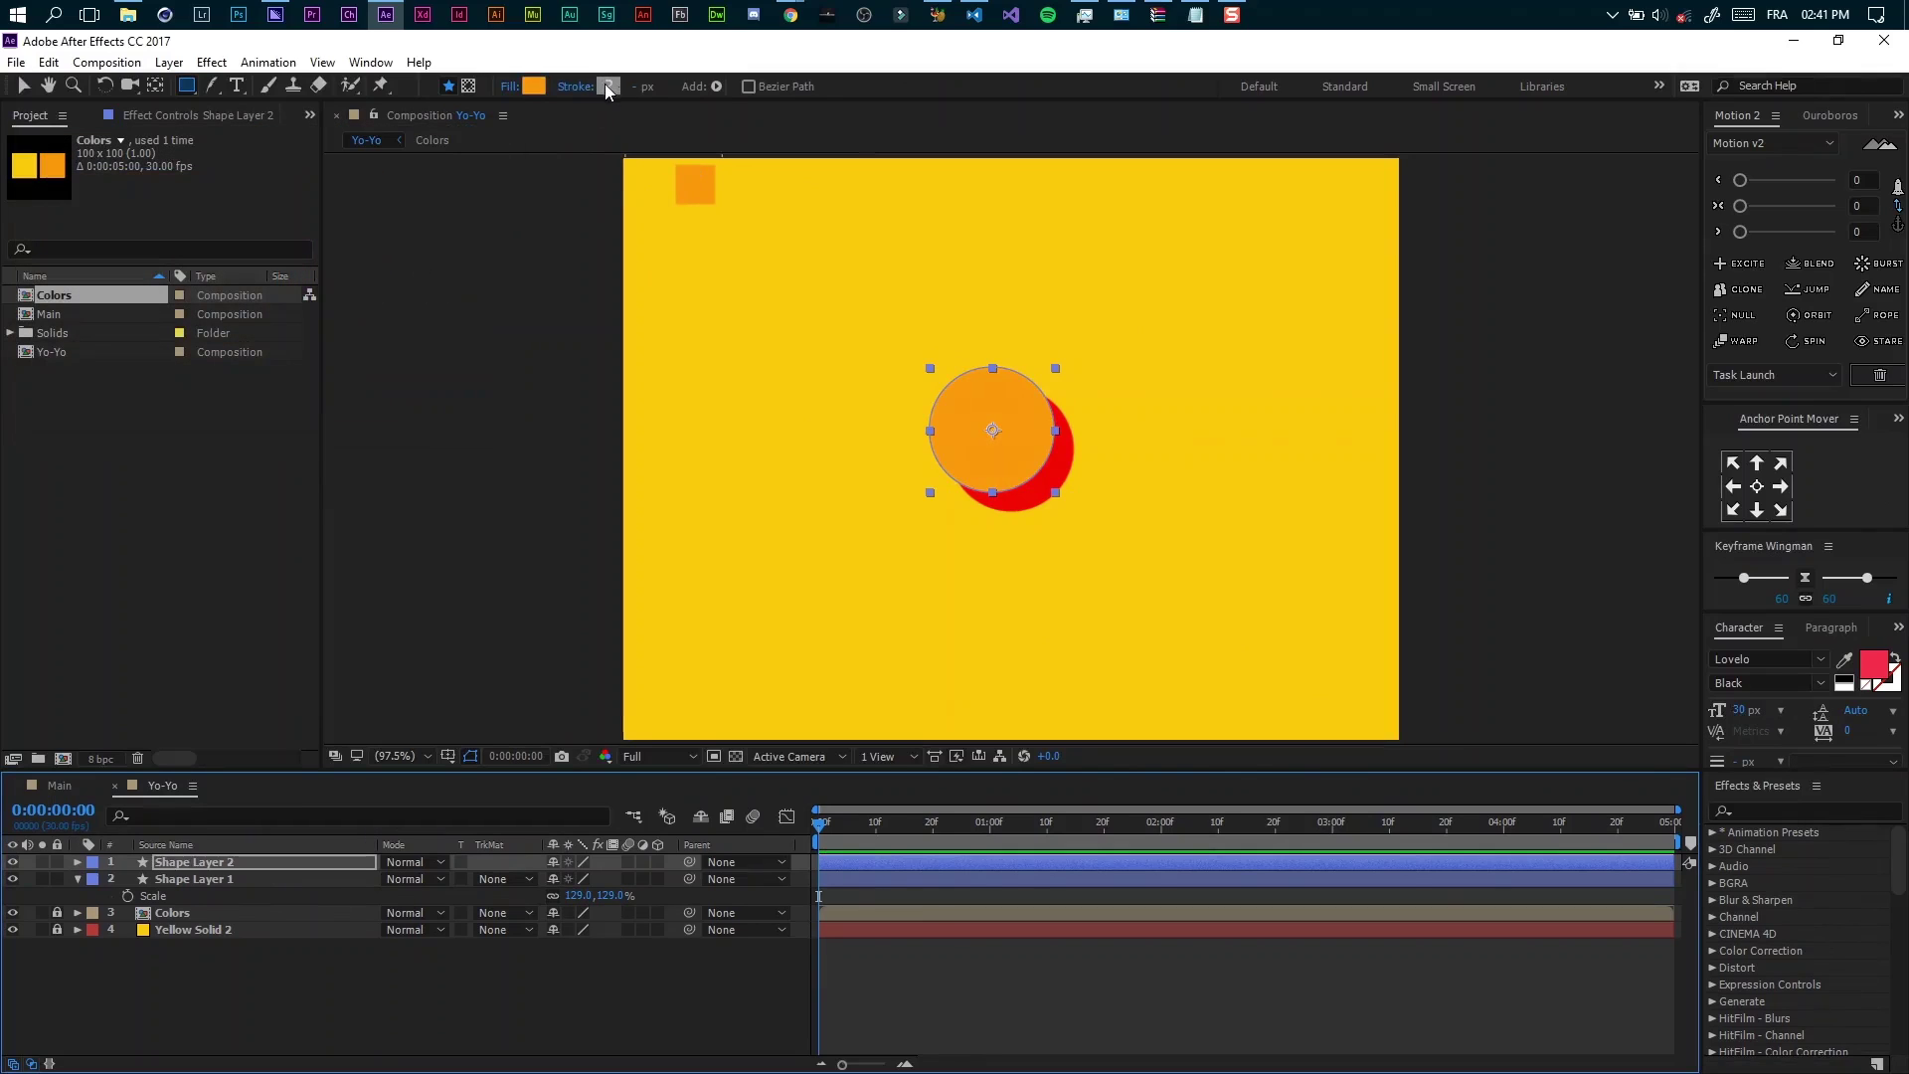
pyautogui.click(716, 87)
pyautogui.click(782, 235)
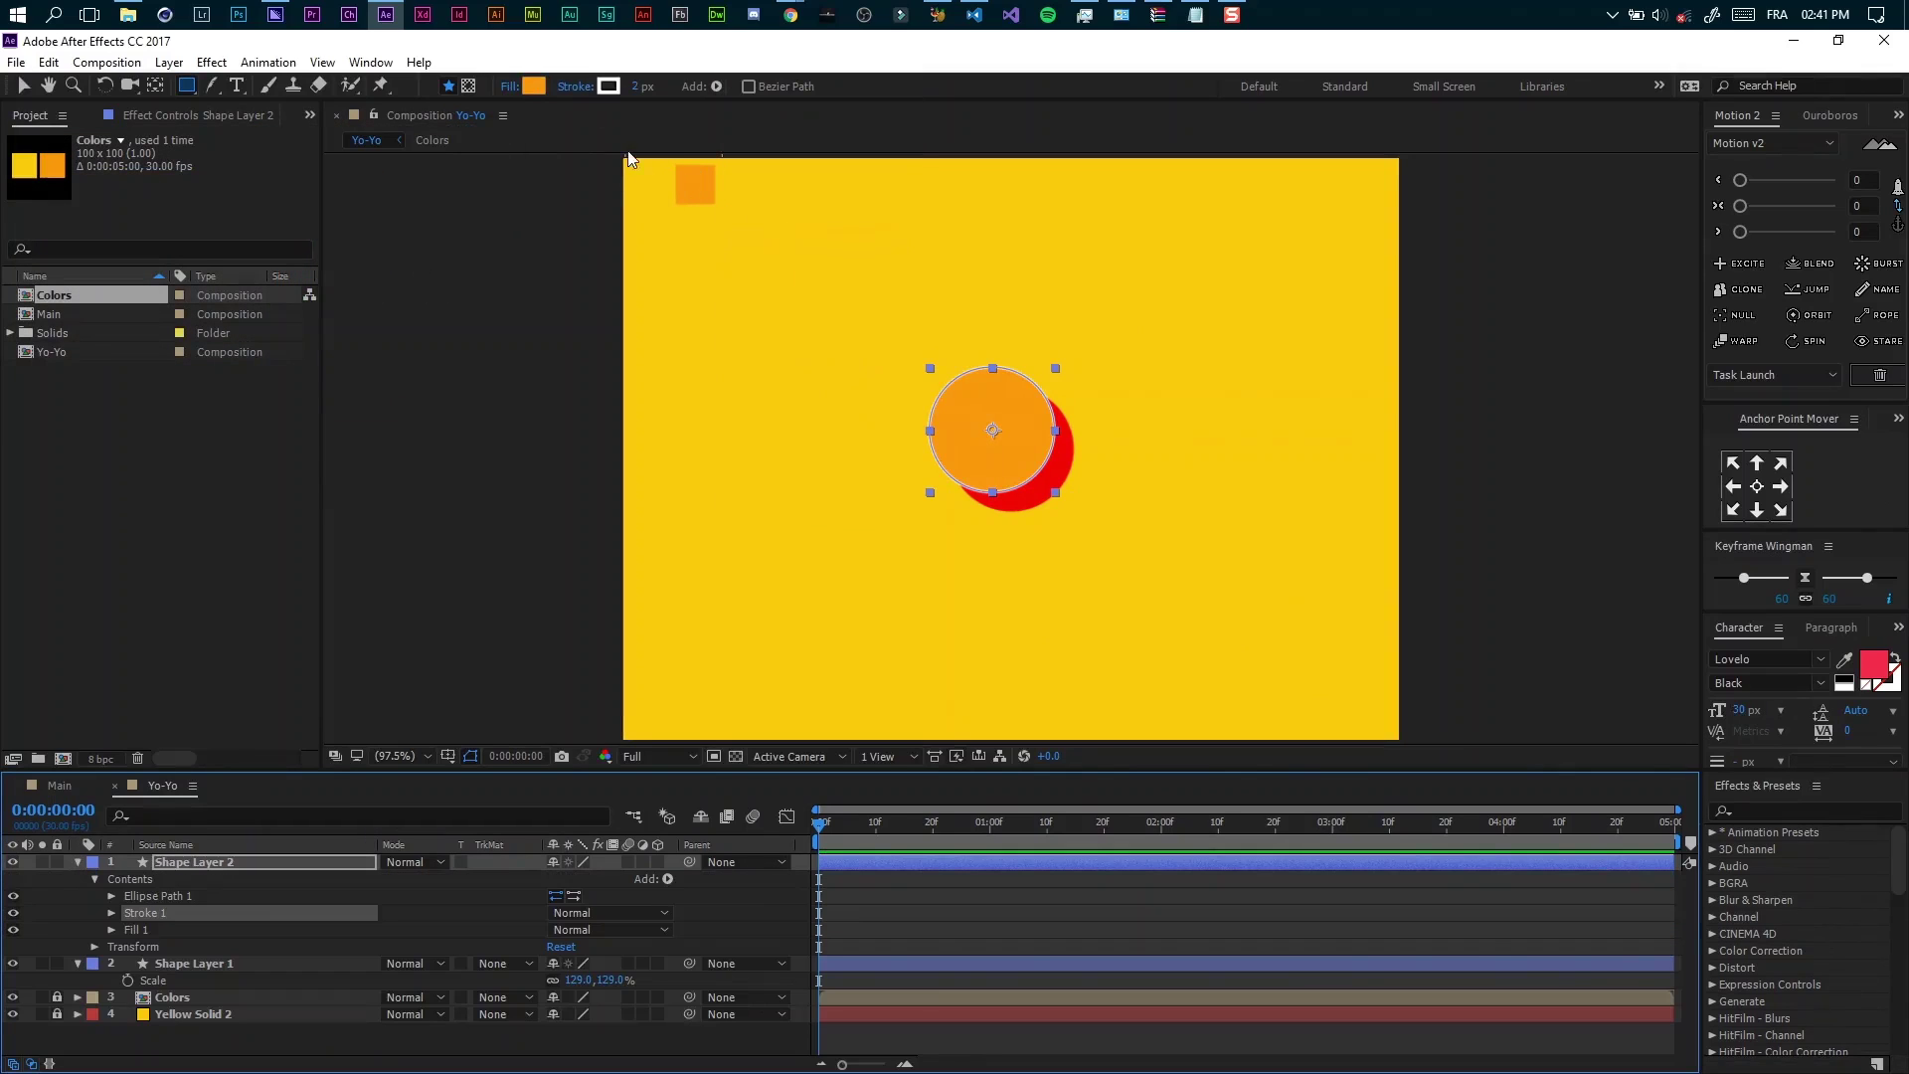
pyautogui.click(78, 862)
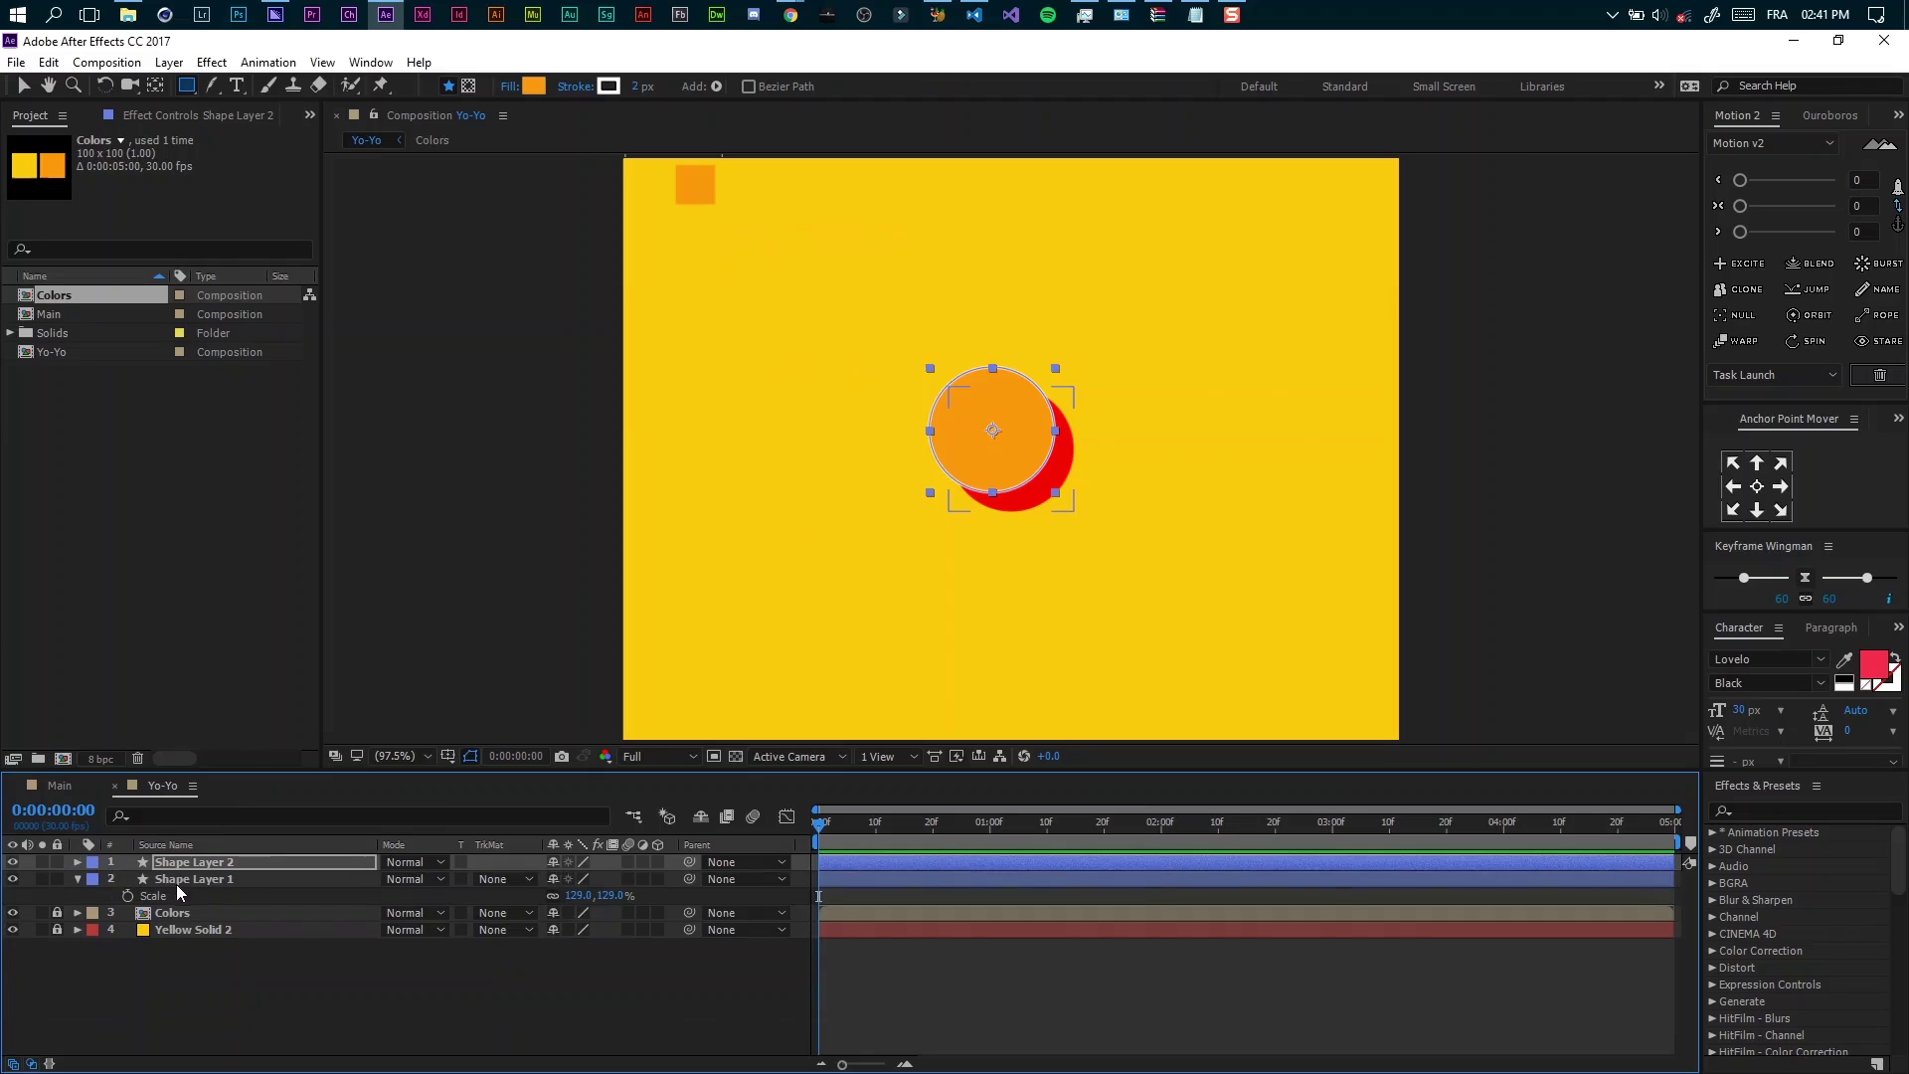
# Add a stroke to Shape Layer 1 and fill it with the sampled yellow FFCA0E
pyautogui.click(189, 880)
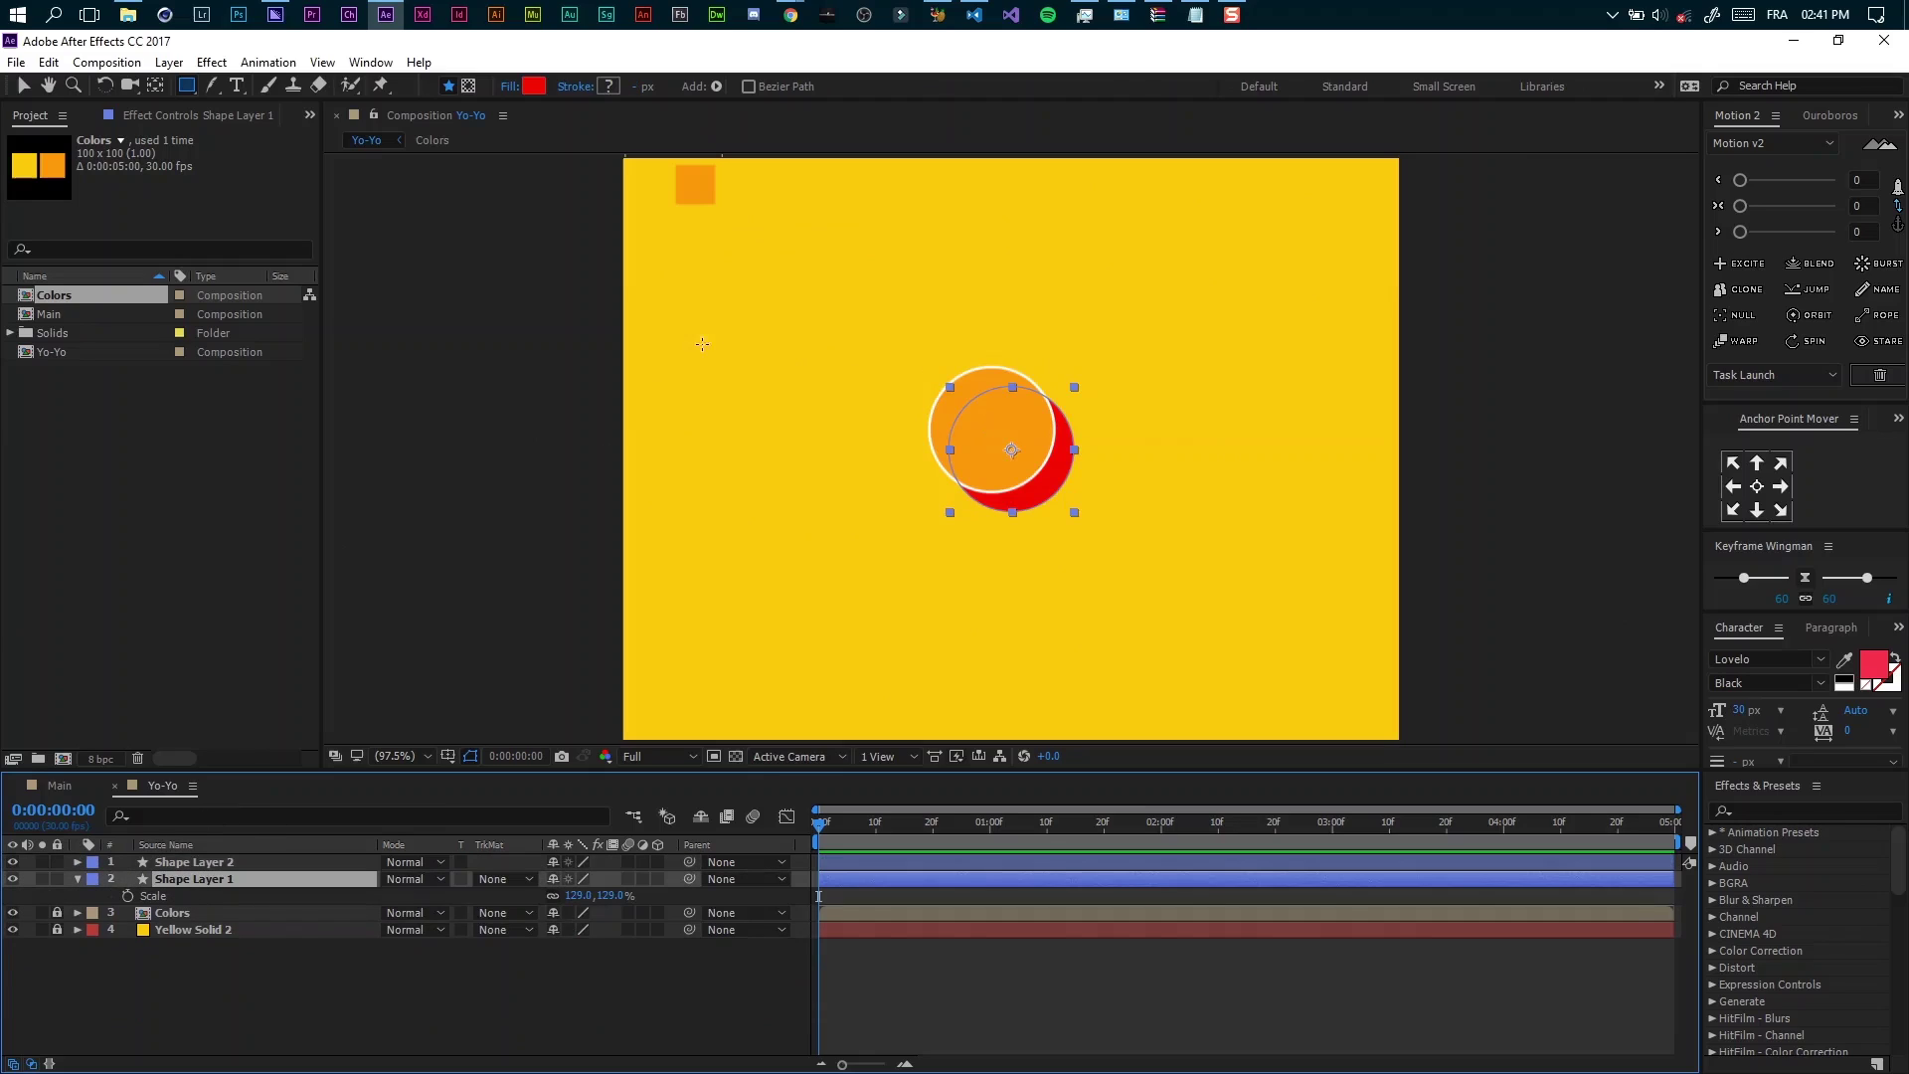
pyautogui.click(716, 86)
pyautogui.click(783, 236)
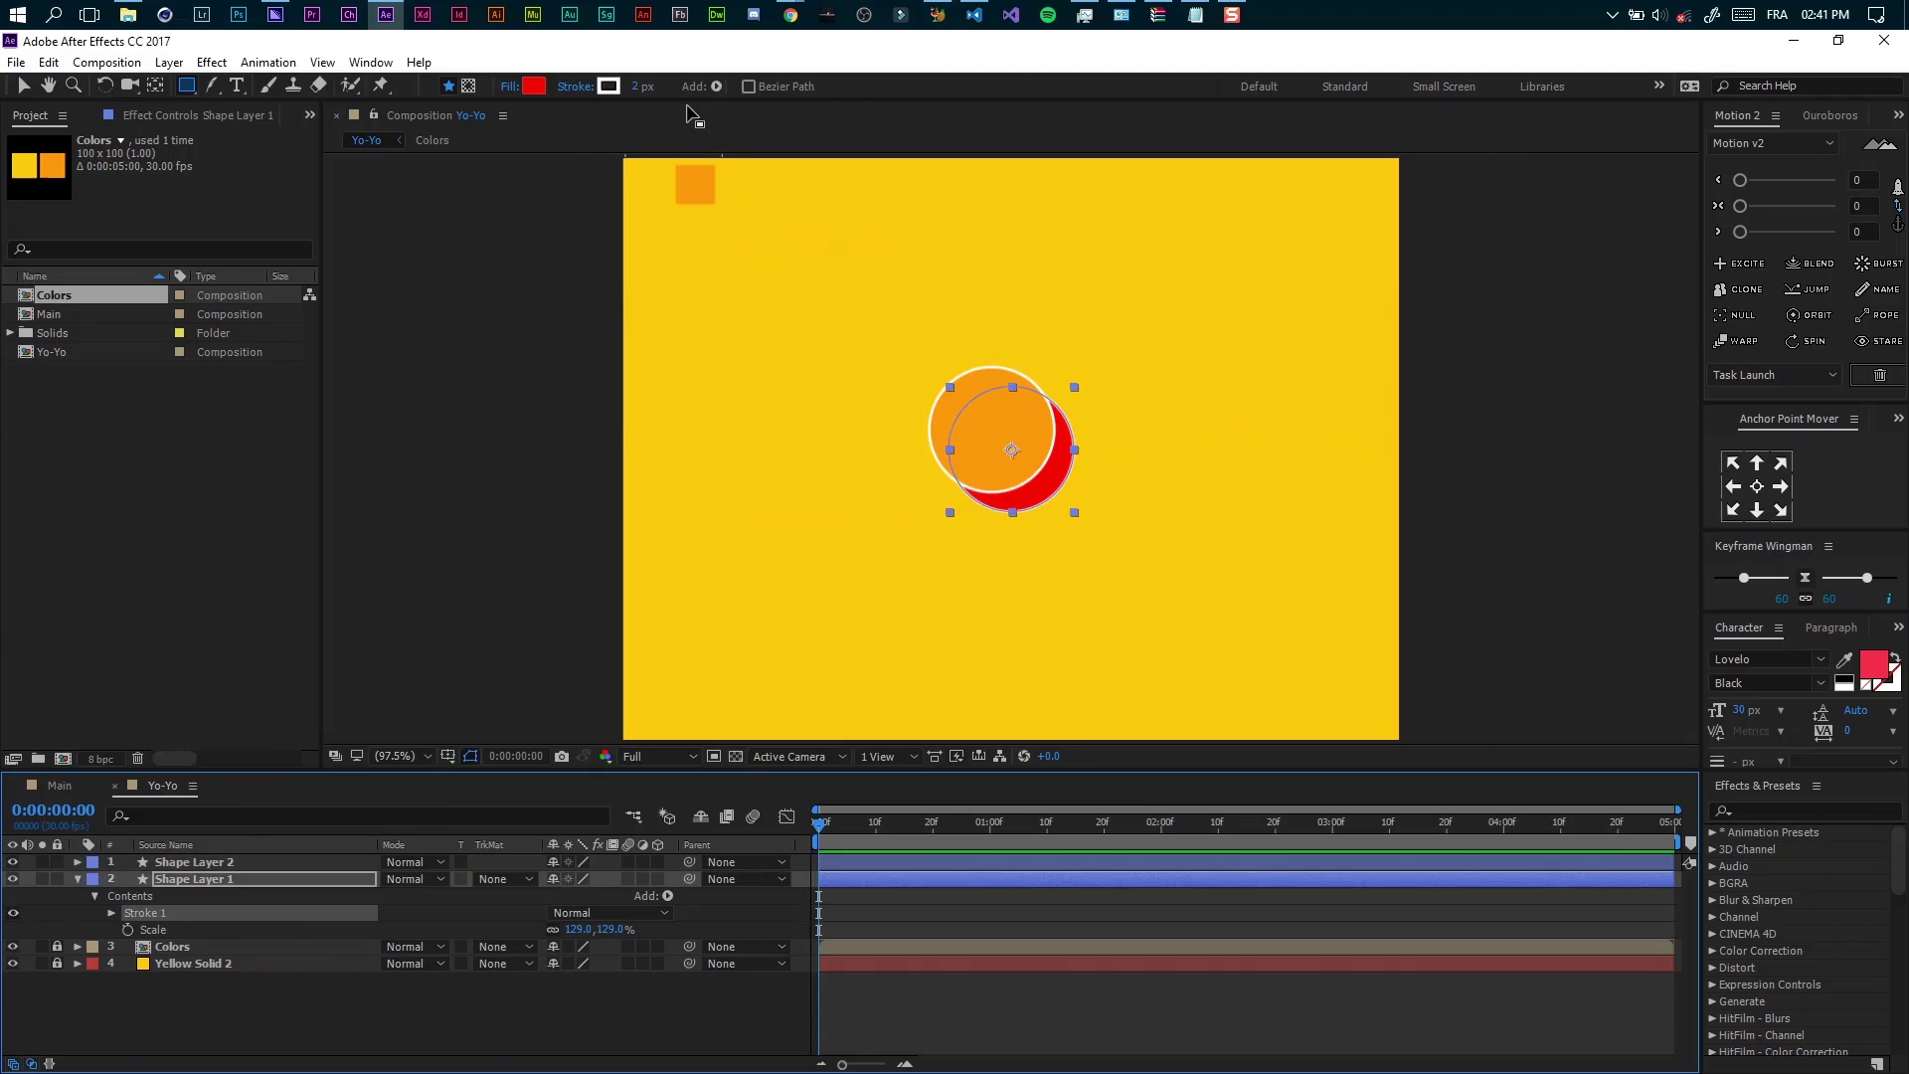
pyautogui.click(527, 86)
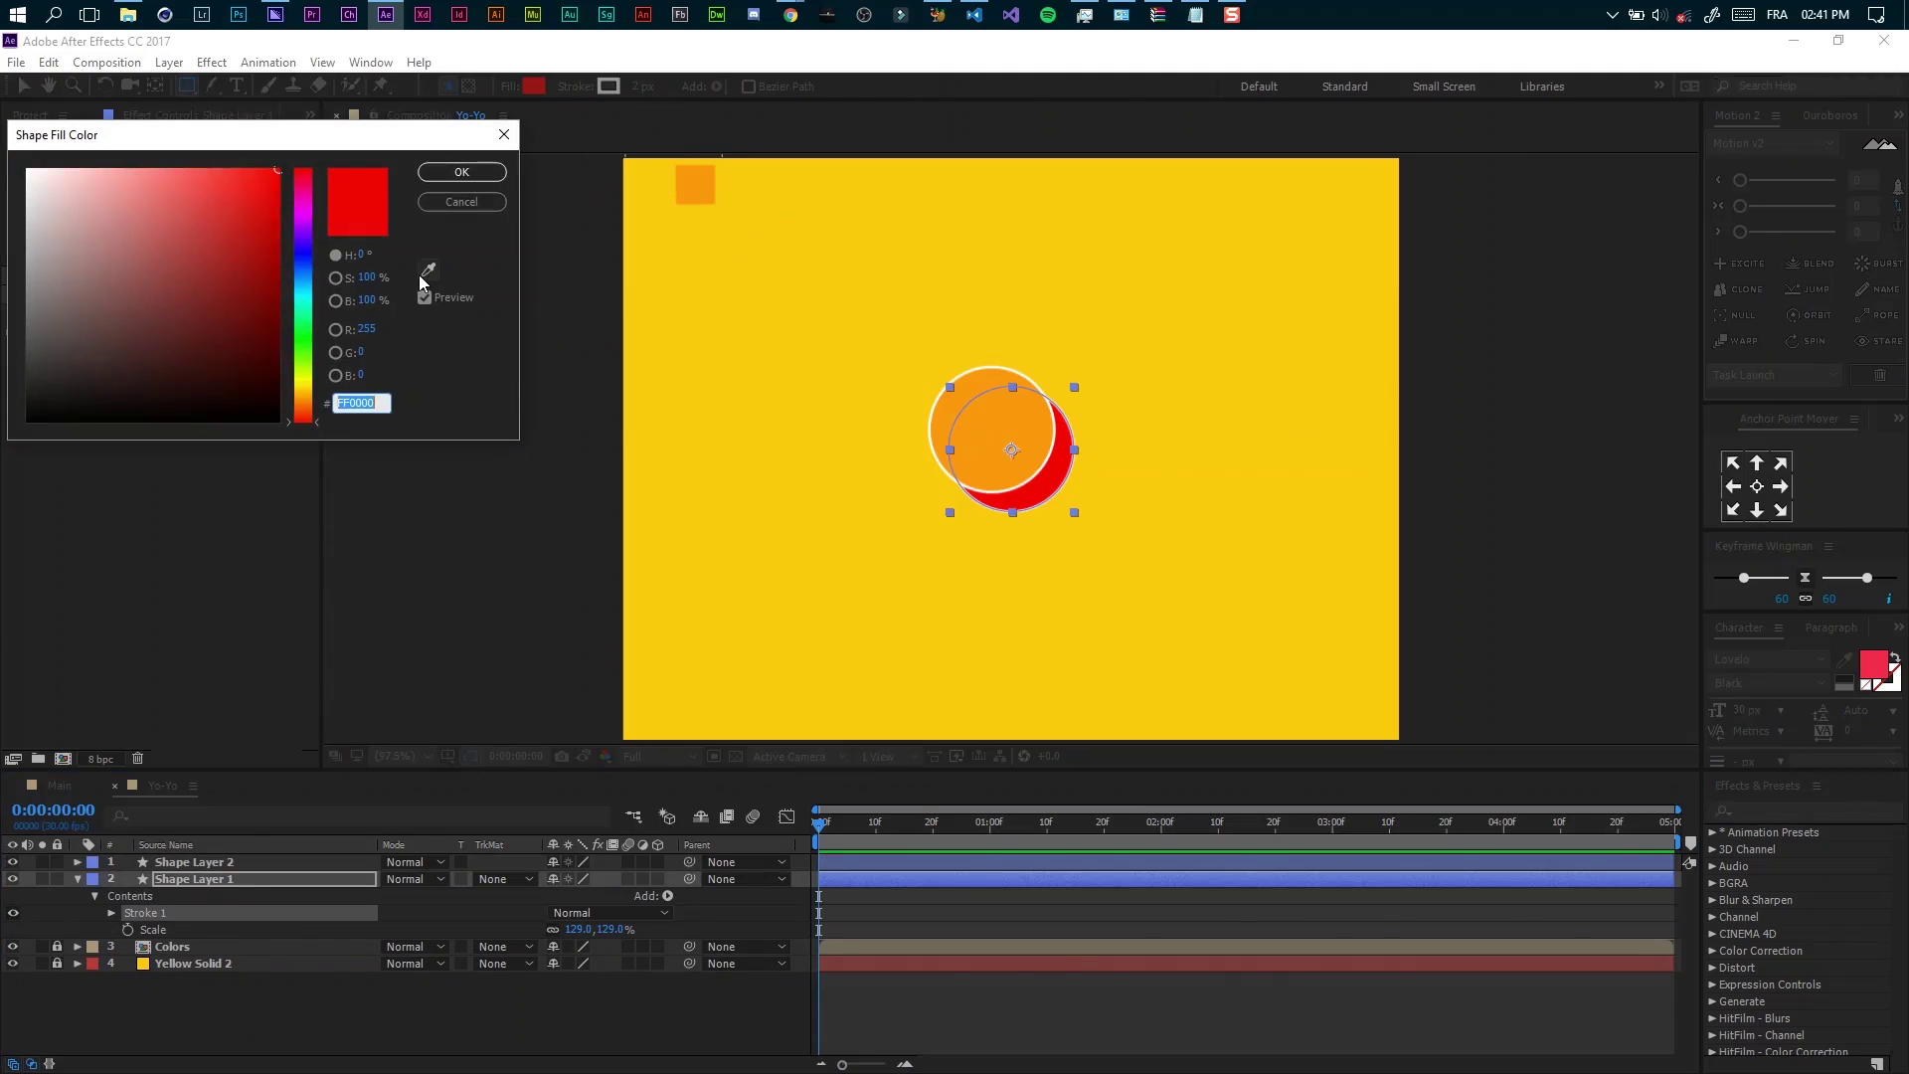
pyautogui.click(428, 269)
pyautogui.click(676, 286)
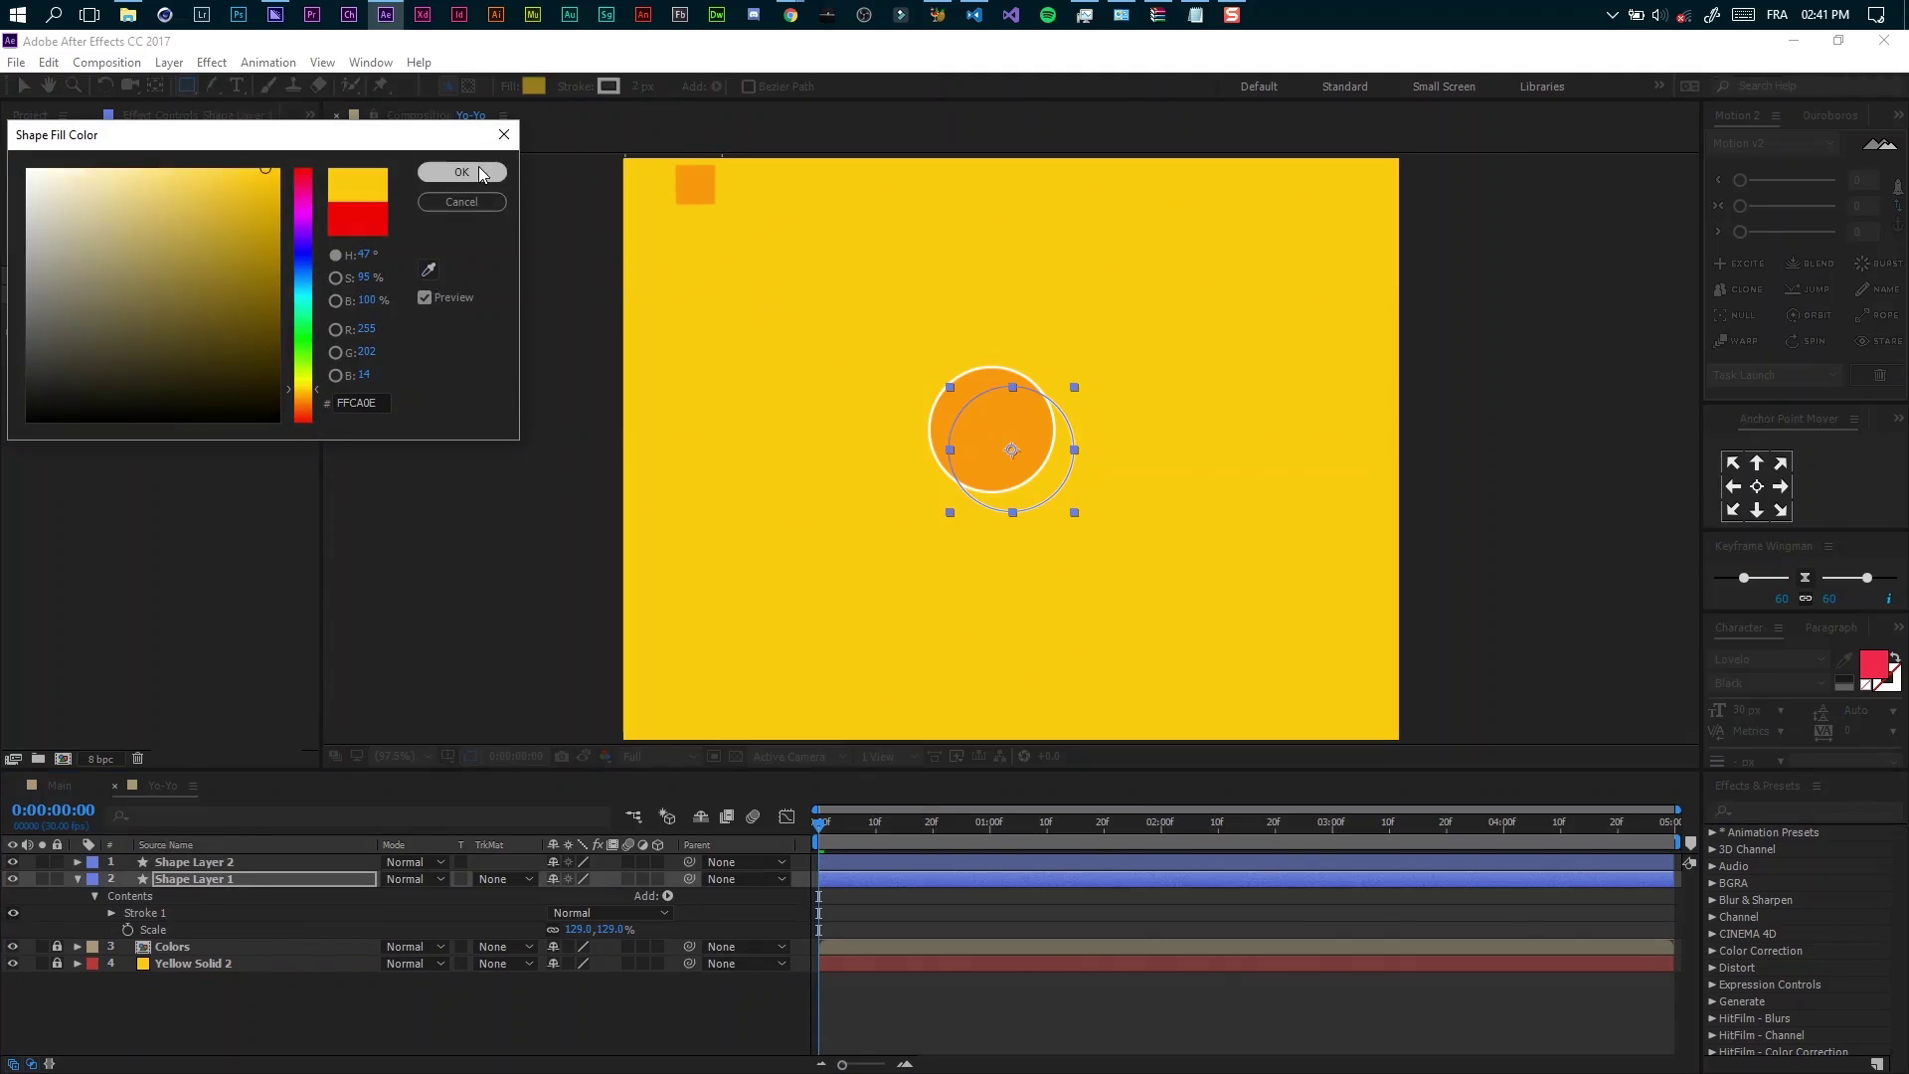
pyautogui.press('Return')
# Move Shape Layer 2 below Shape Layer 1 so the yellow circle sits in front
pyautogui.click(77, 879)
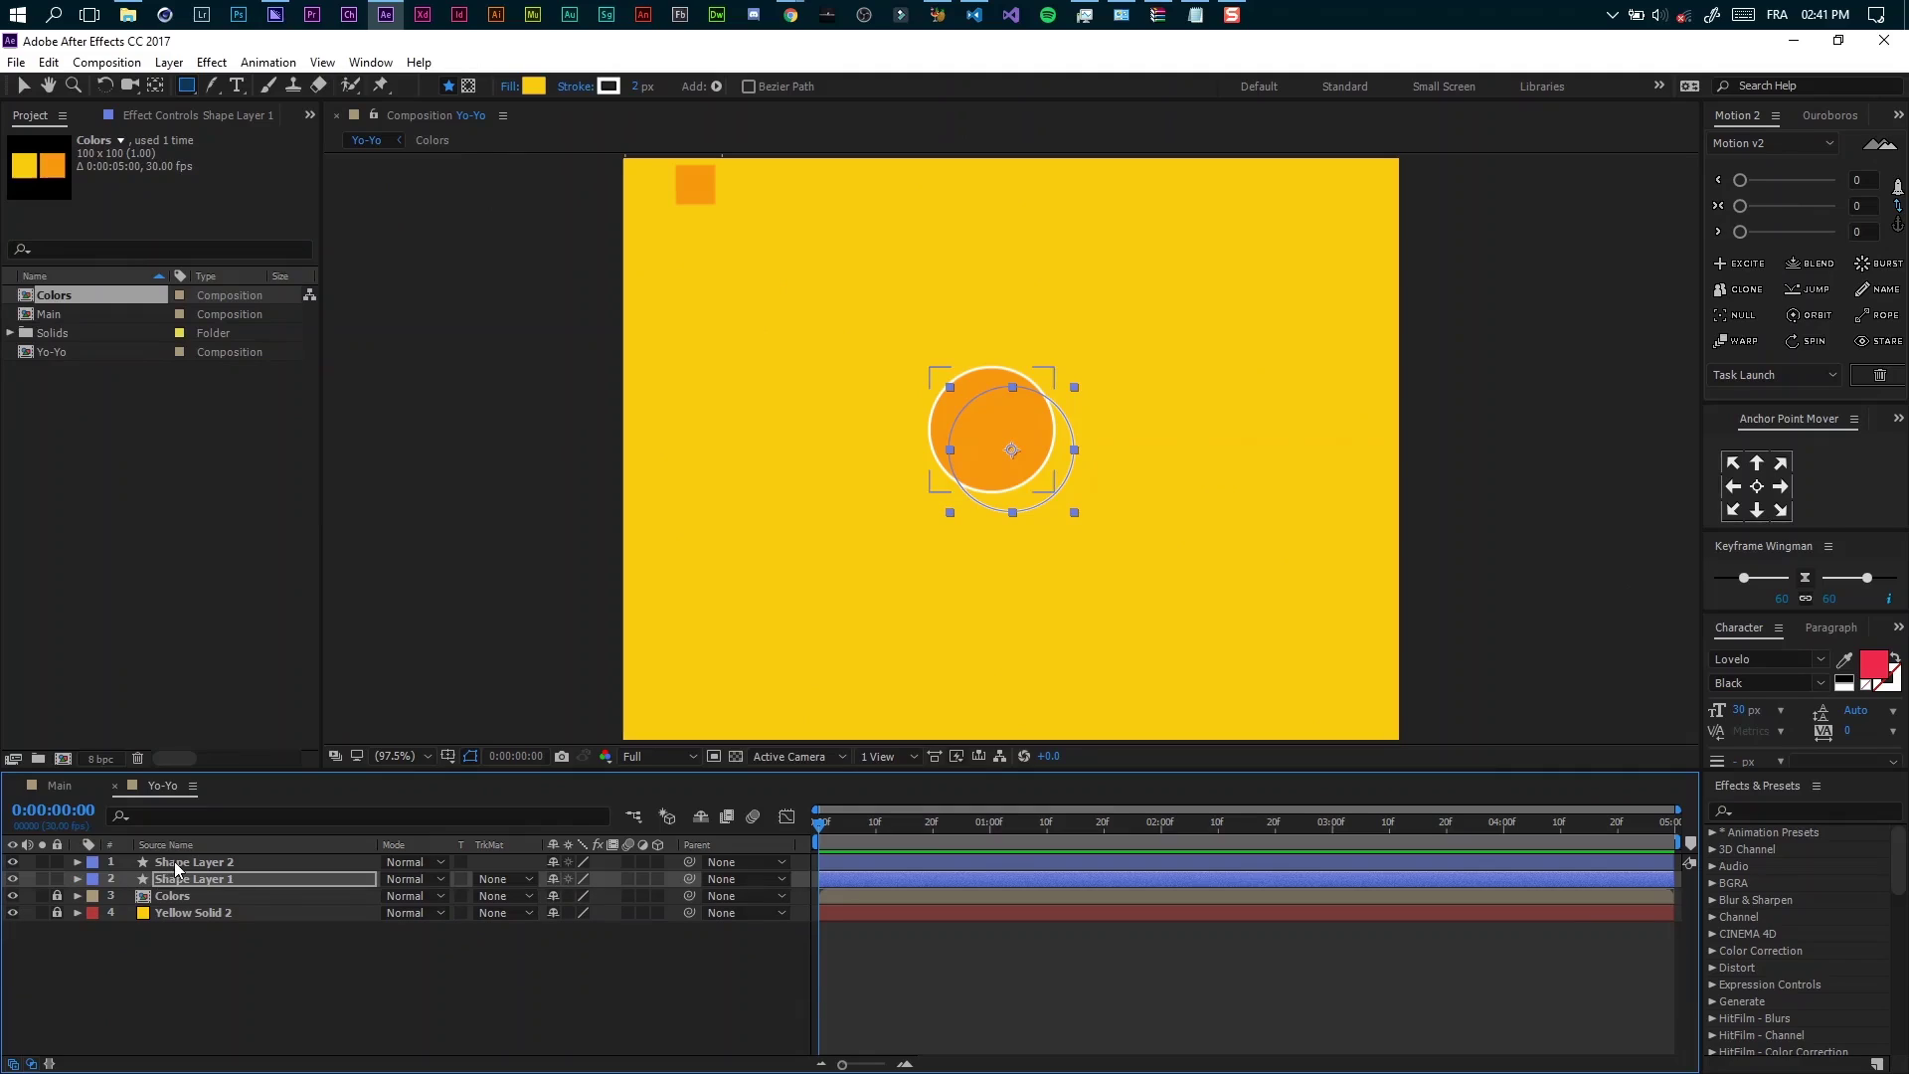
pyautogui.moveTo(188, 862); pyautogui.dragTo(178, 895)
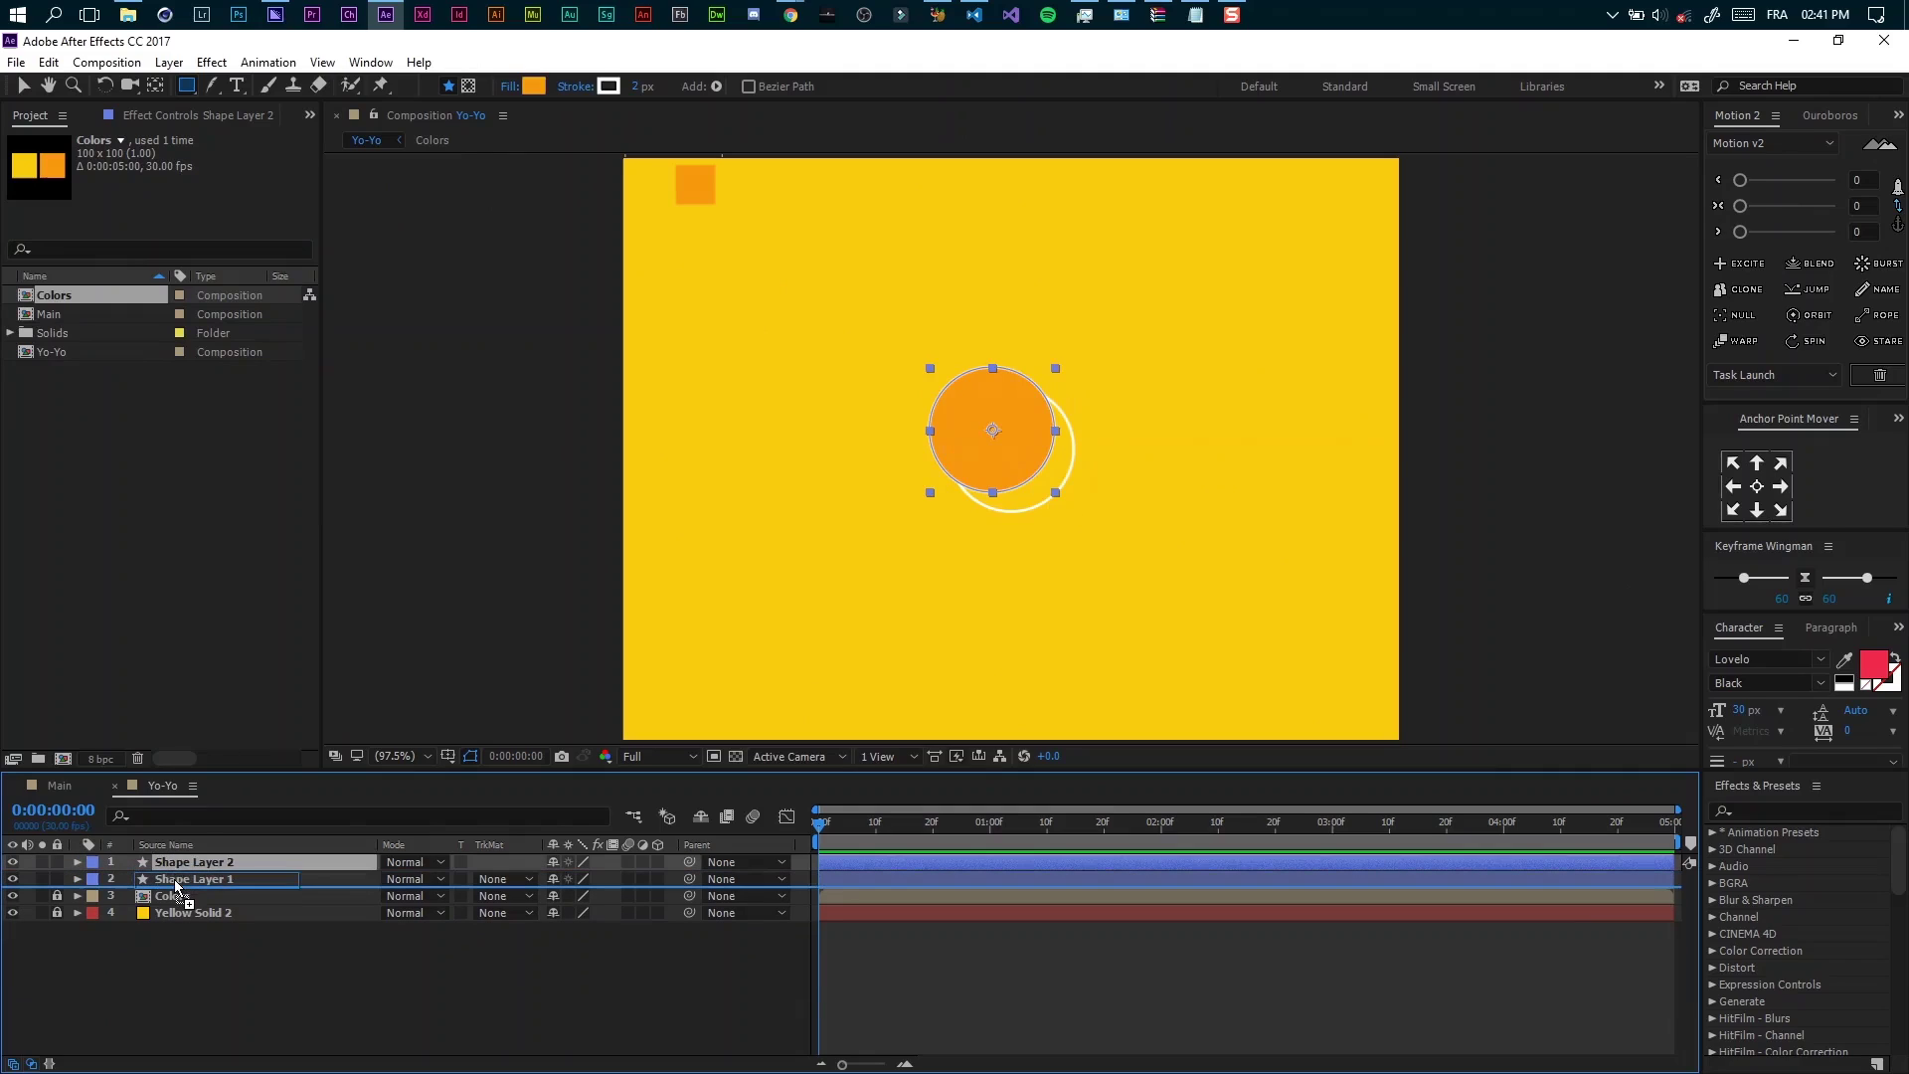
pyautogui.click(253, 966)
pyautogui.moveTo(525, 777); pyautogui.dragTo(524, 798)
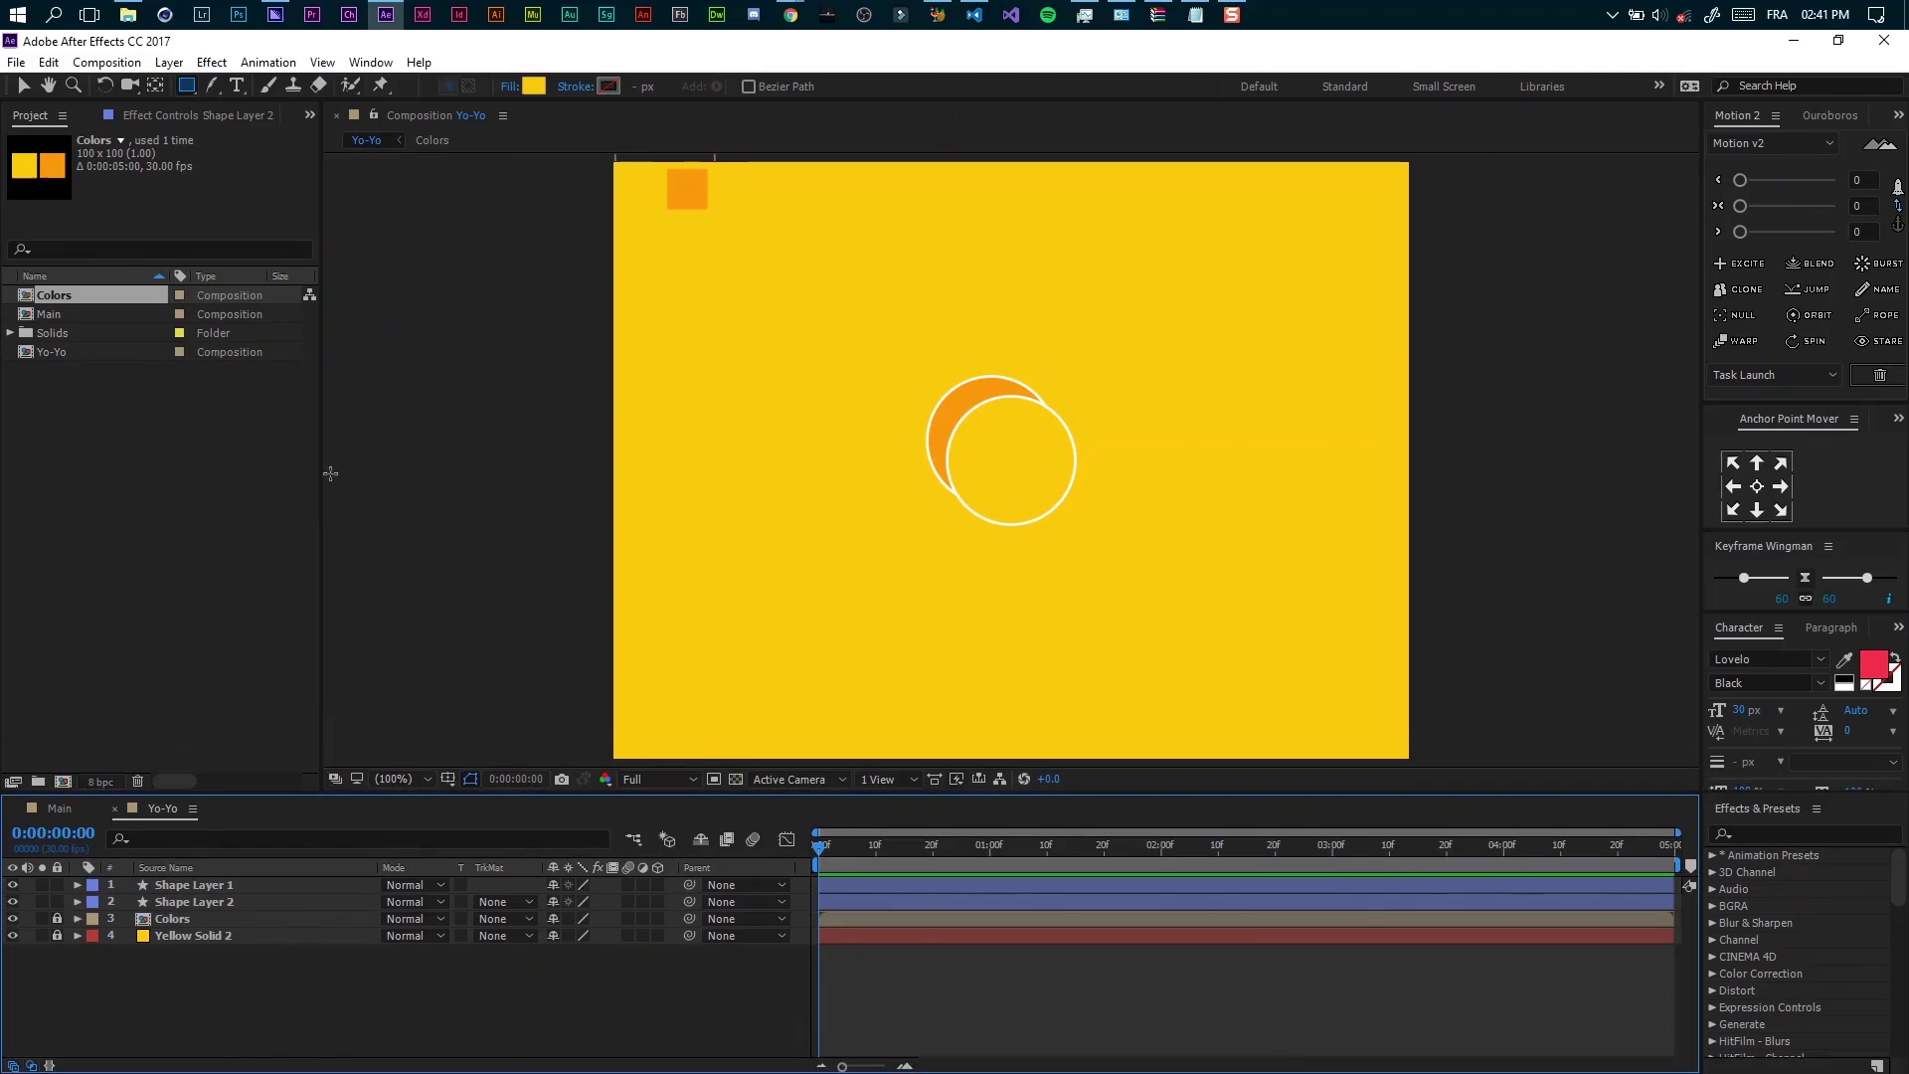
# Draw a vertical string path with the Pen tool, no fill and a white stroke
pyautogui.press('v')
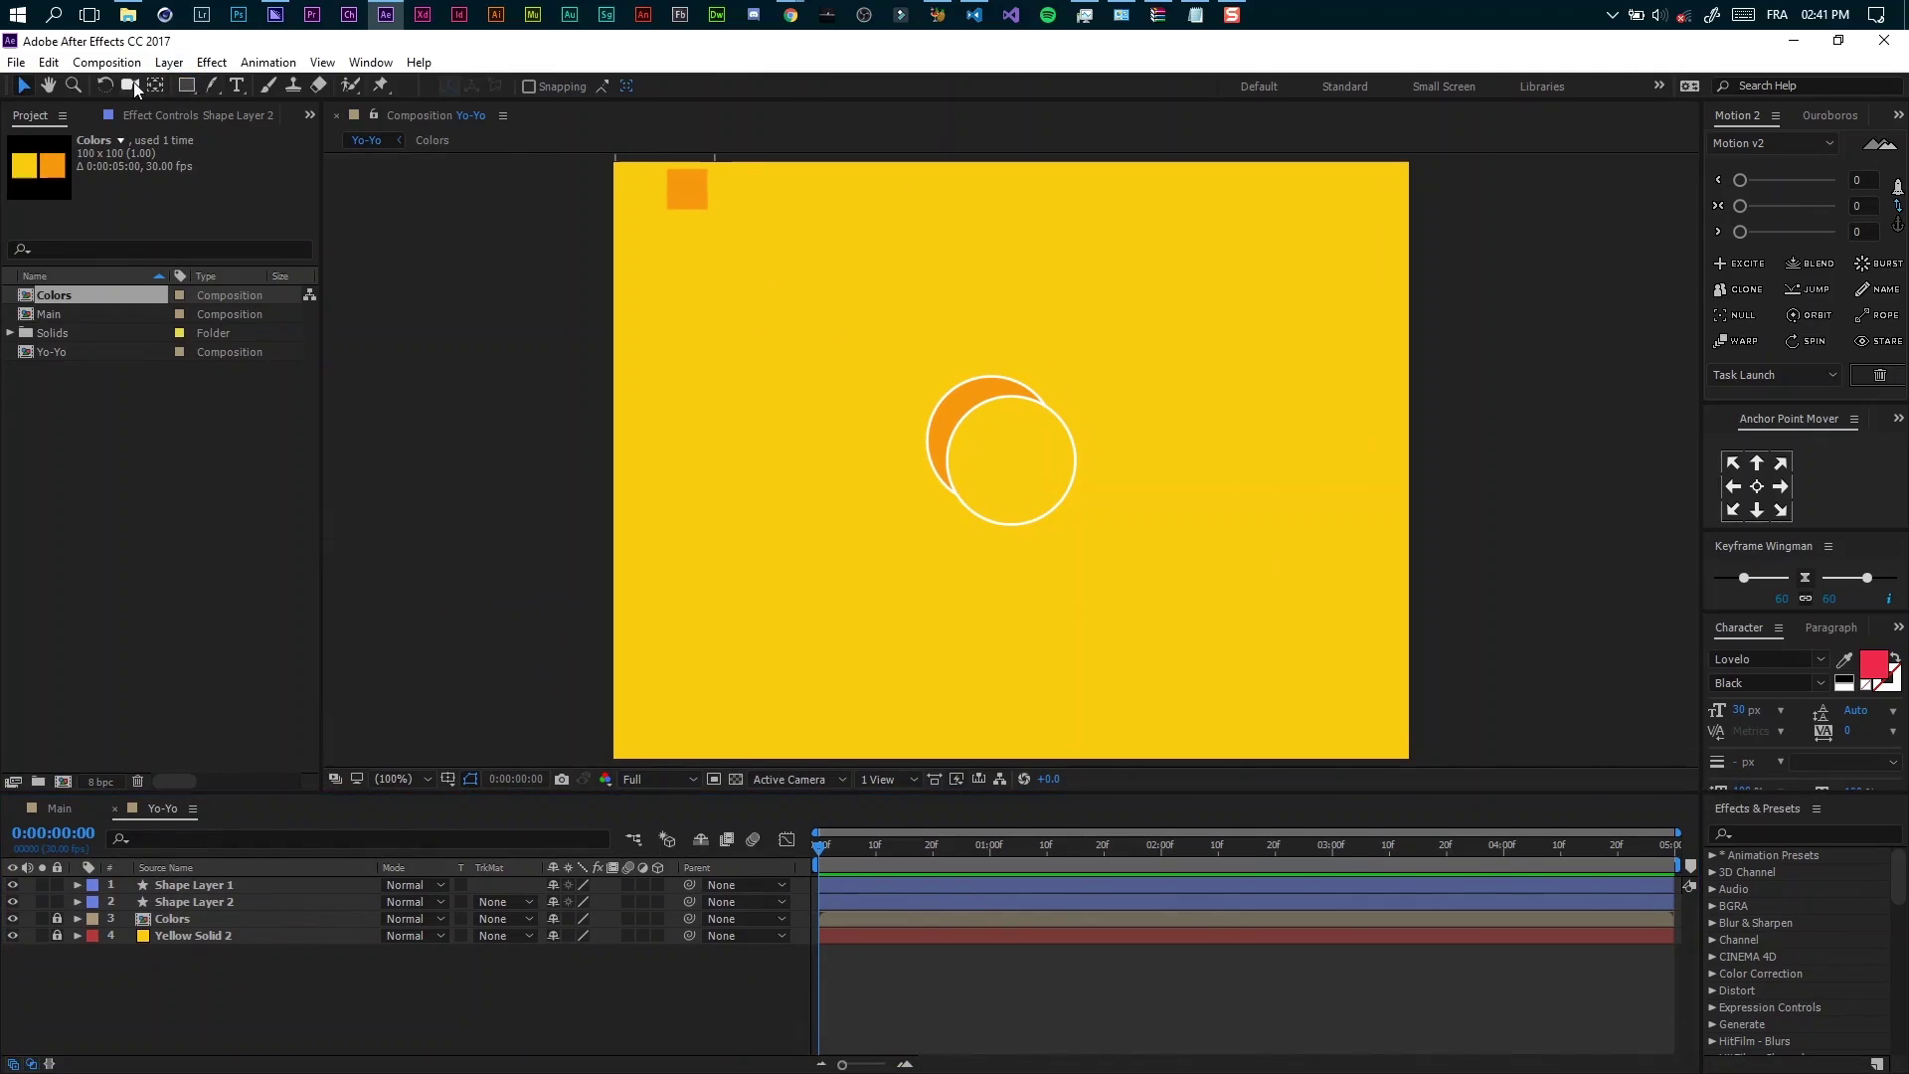
pyautogui.moveTo(209, 86); pyautogui.dragTo(253, 98)
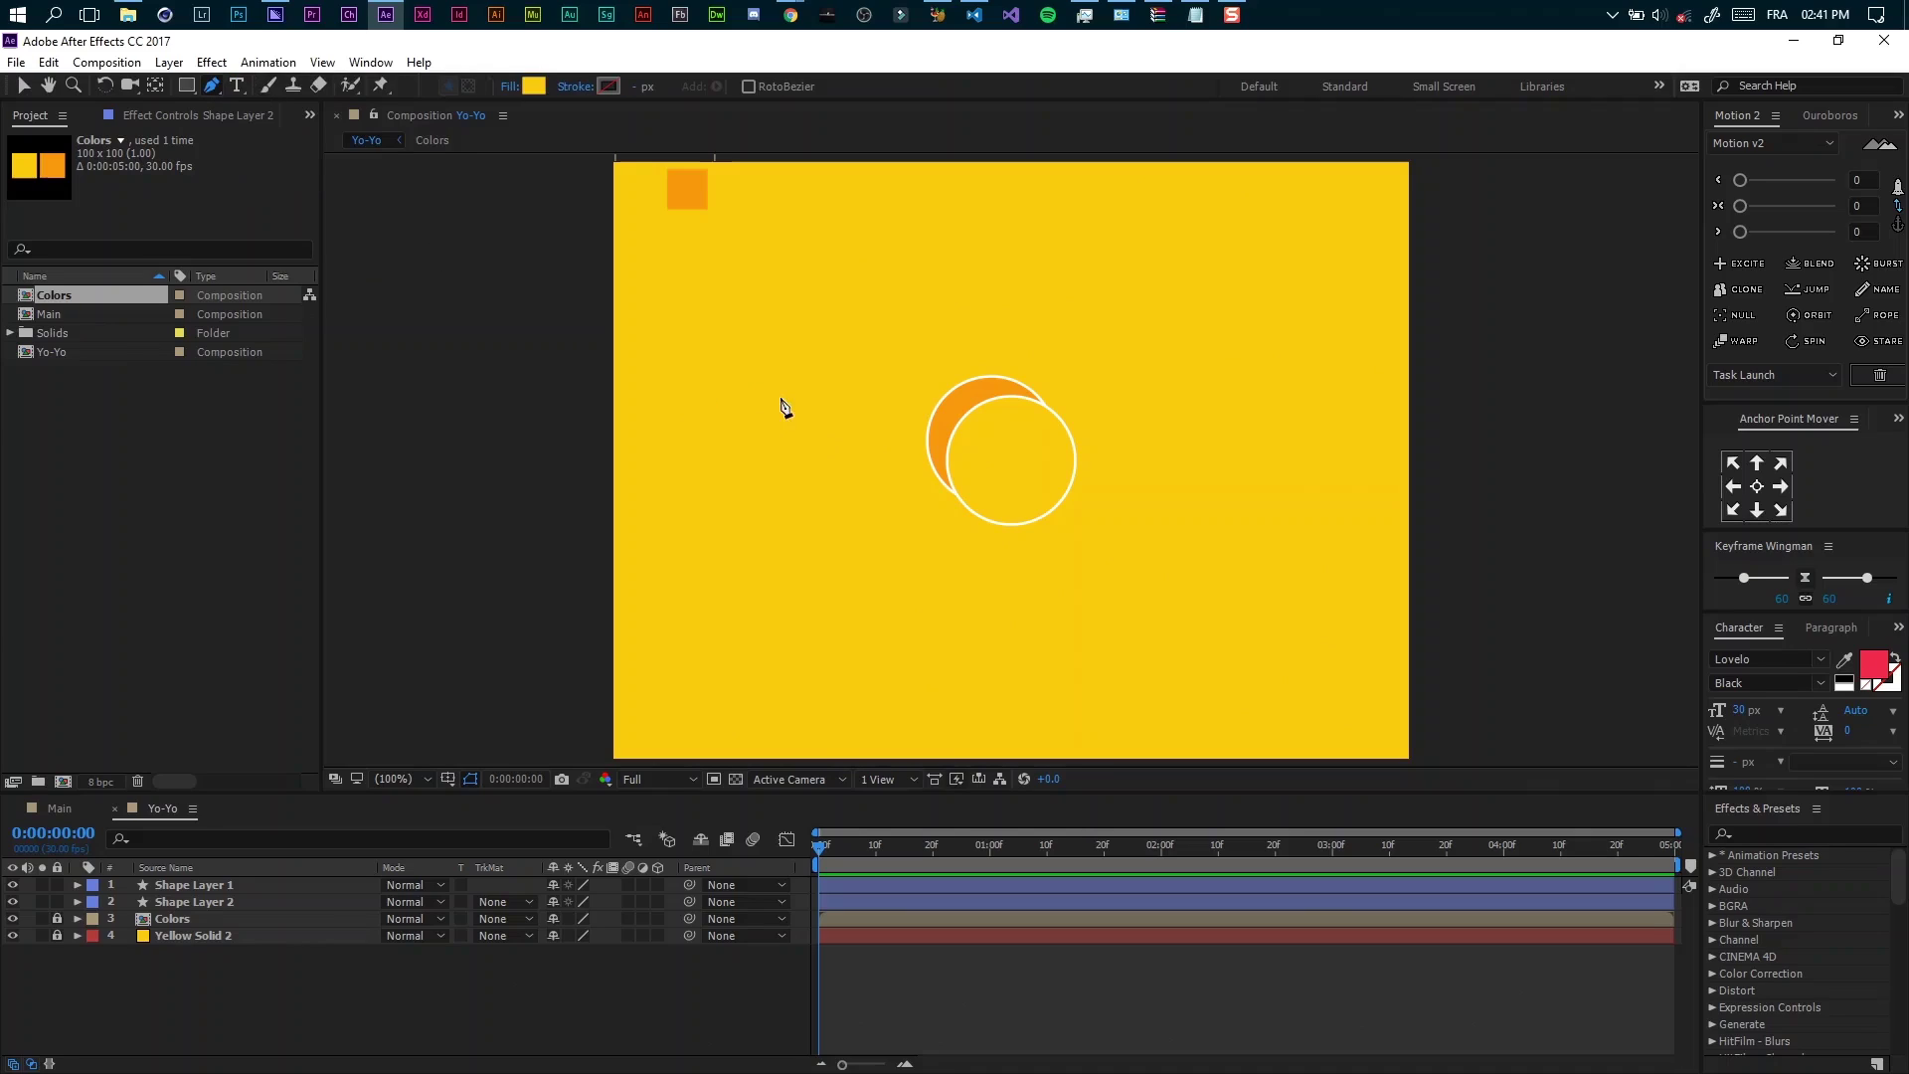
pyautogui.click(952, 464)
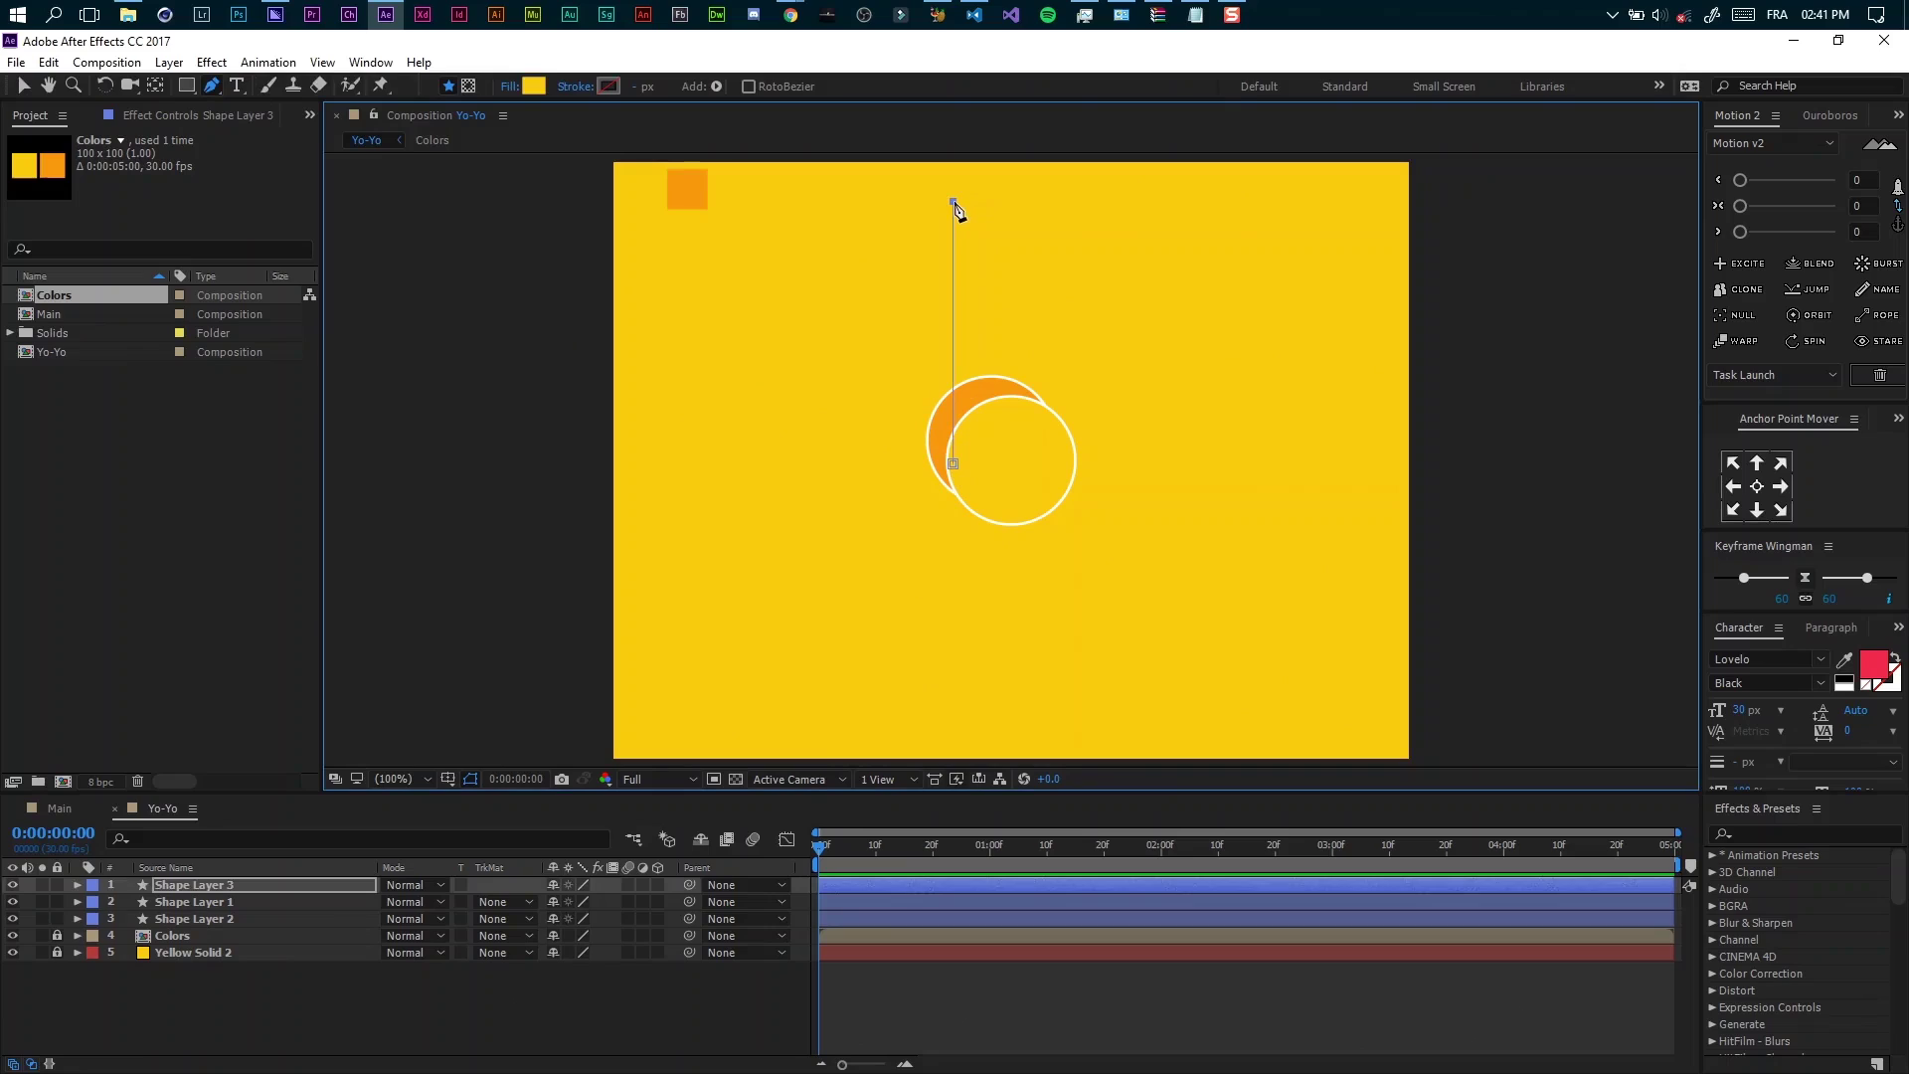
pyautogui.click(522, 86)
pyautogui.click(34, 175)
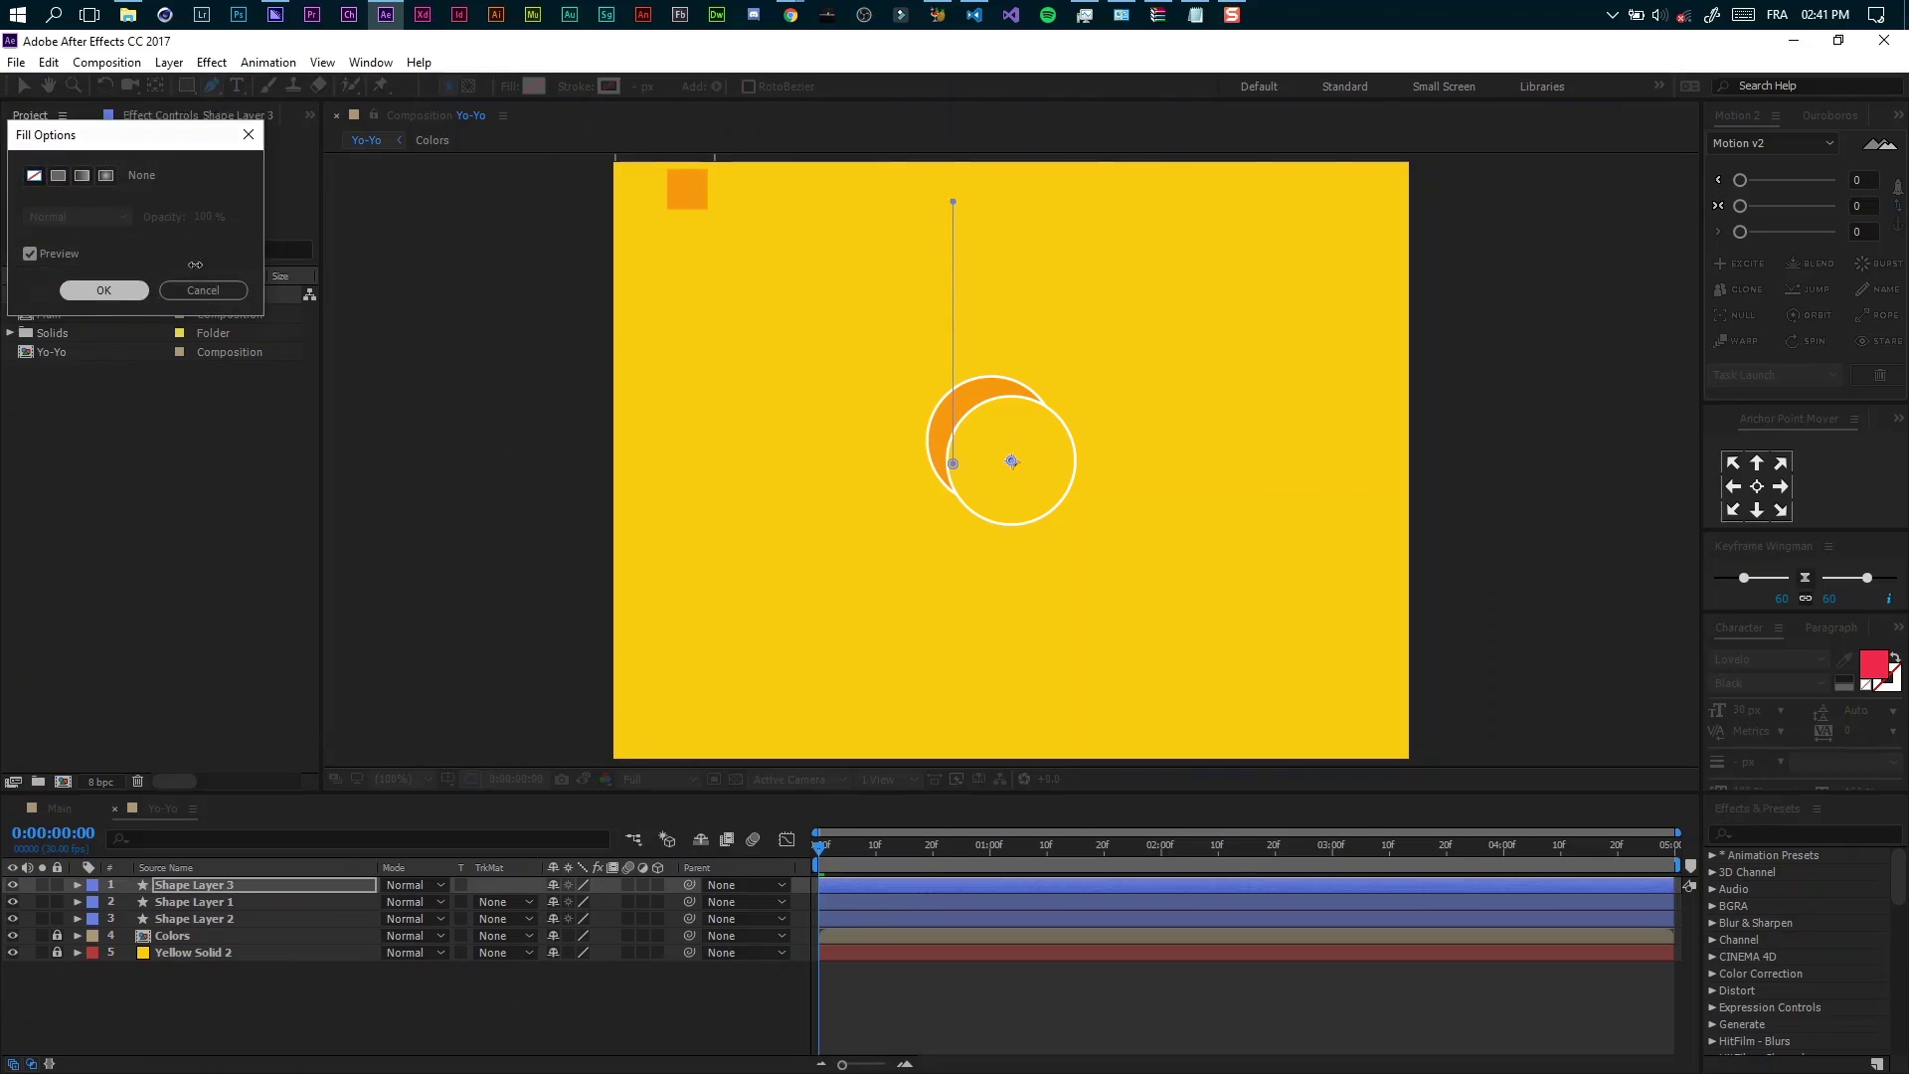
pyautogui.click(103, 289)
pyautogui.click(607, 85)
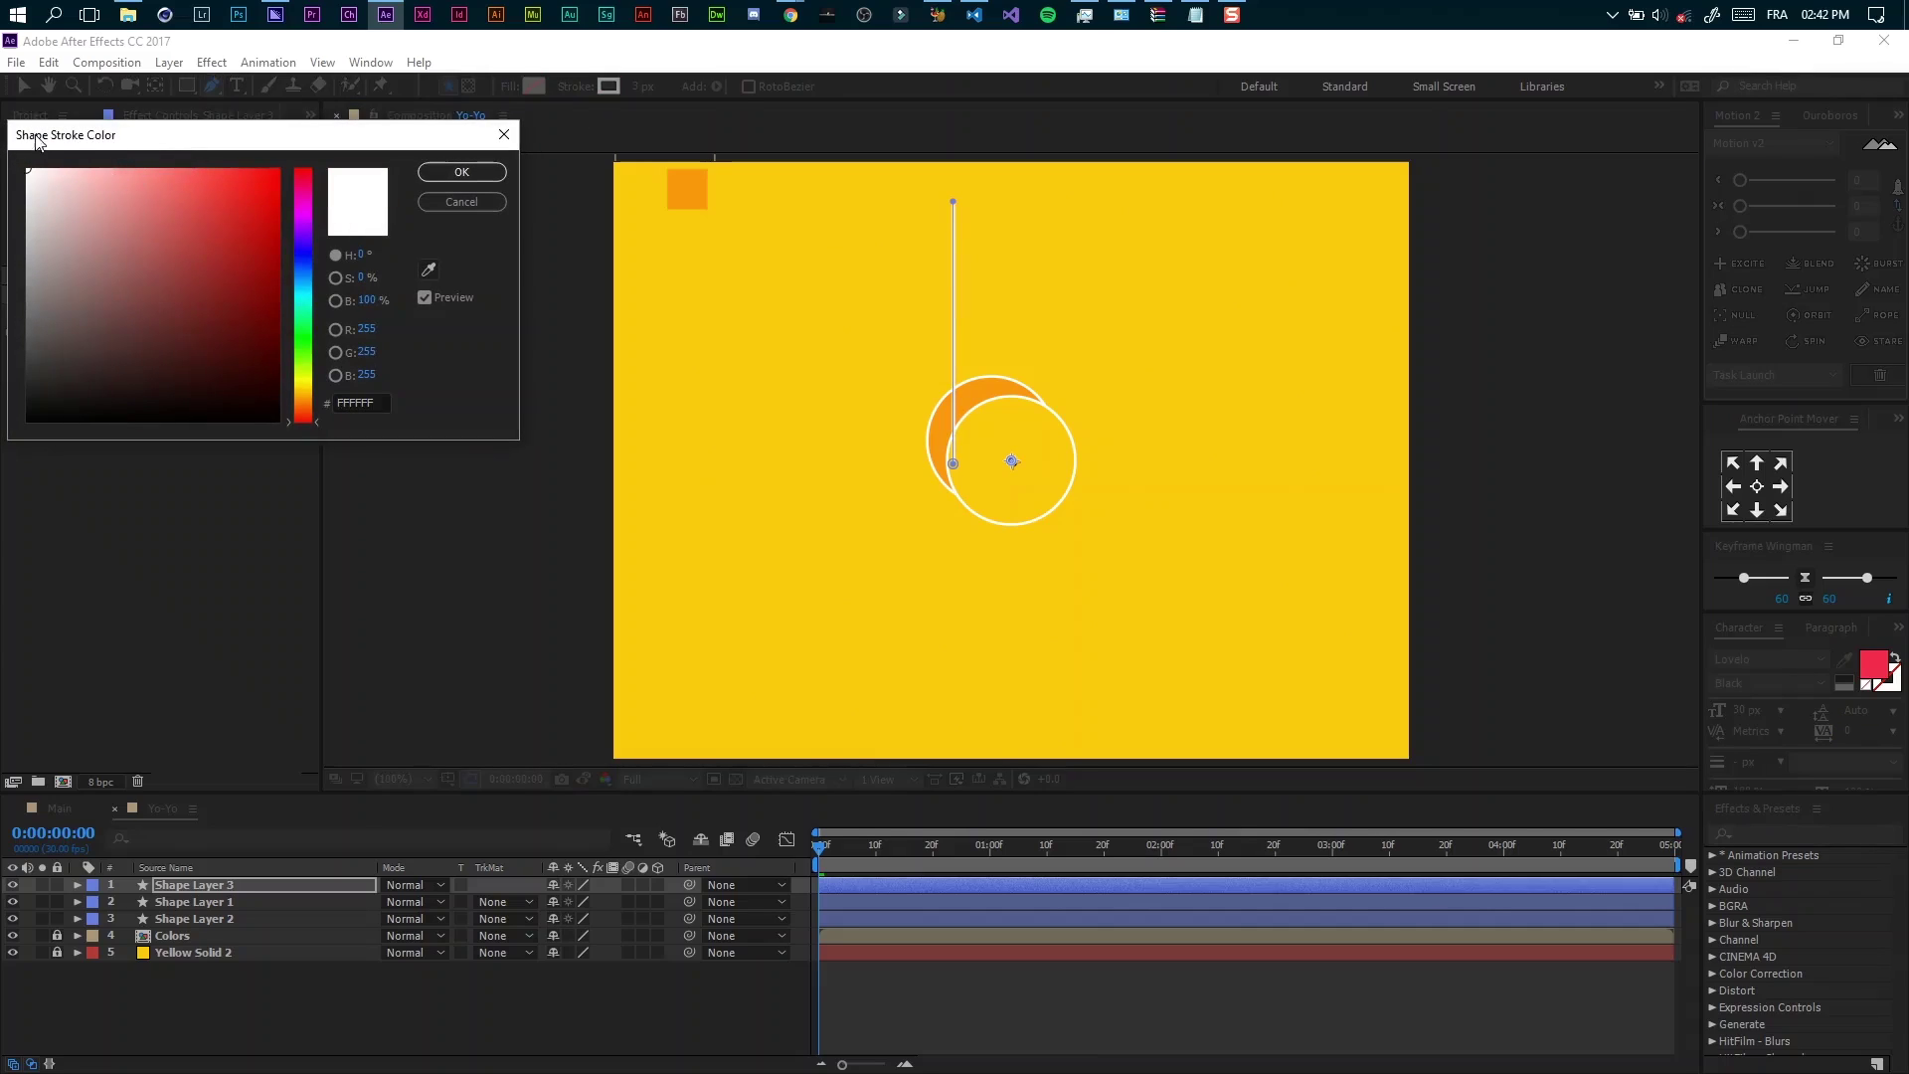
pyautogui.click(428, 178)
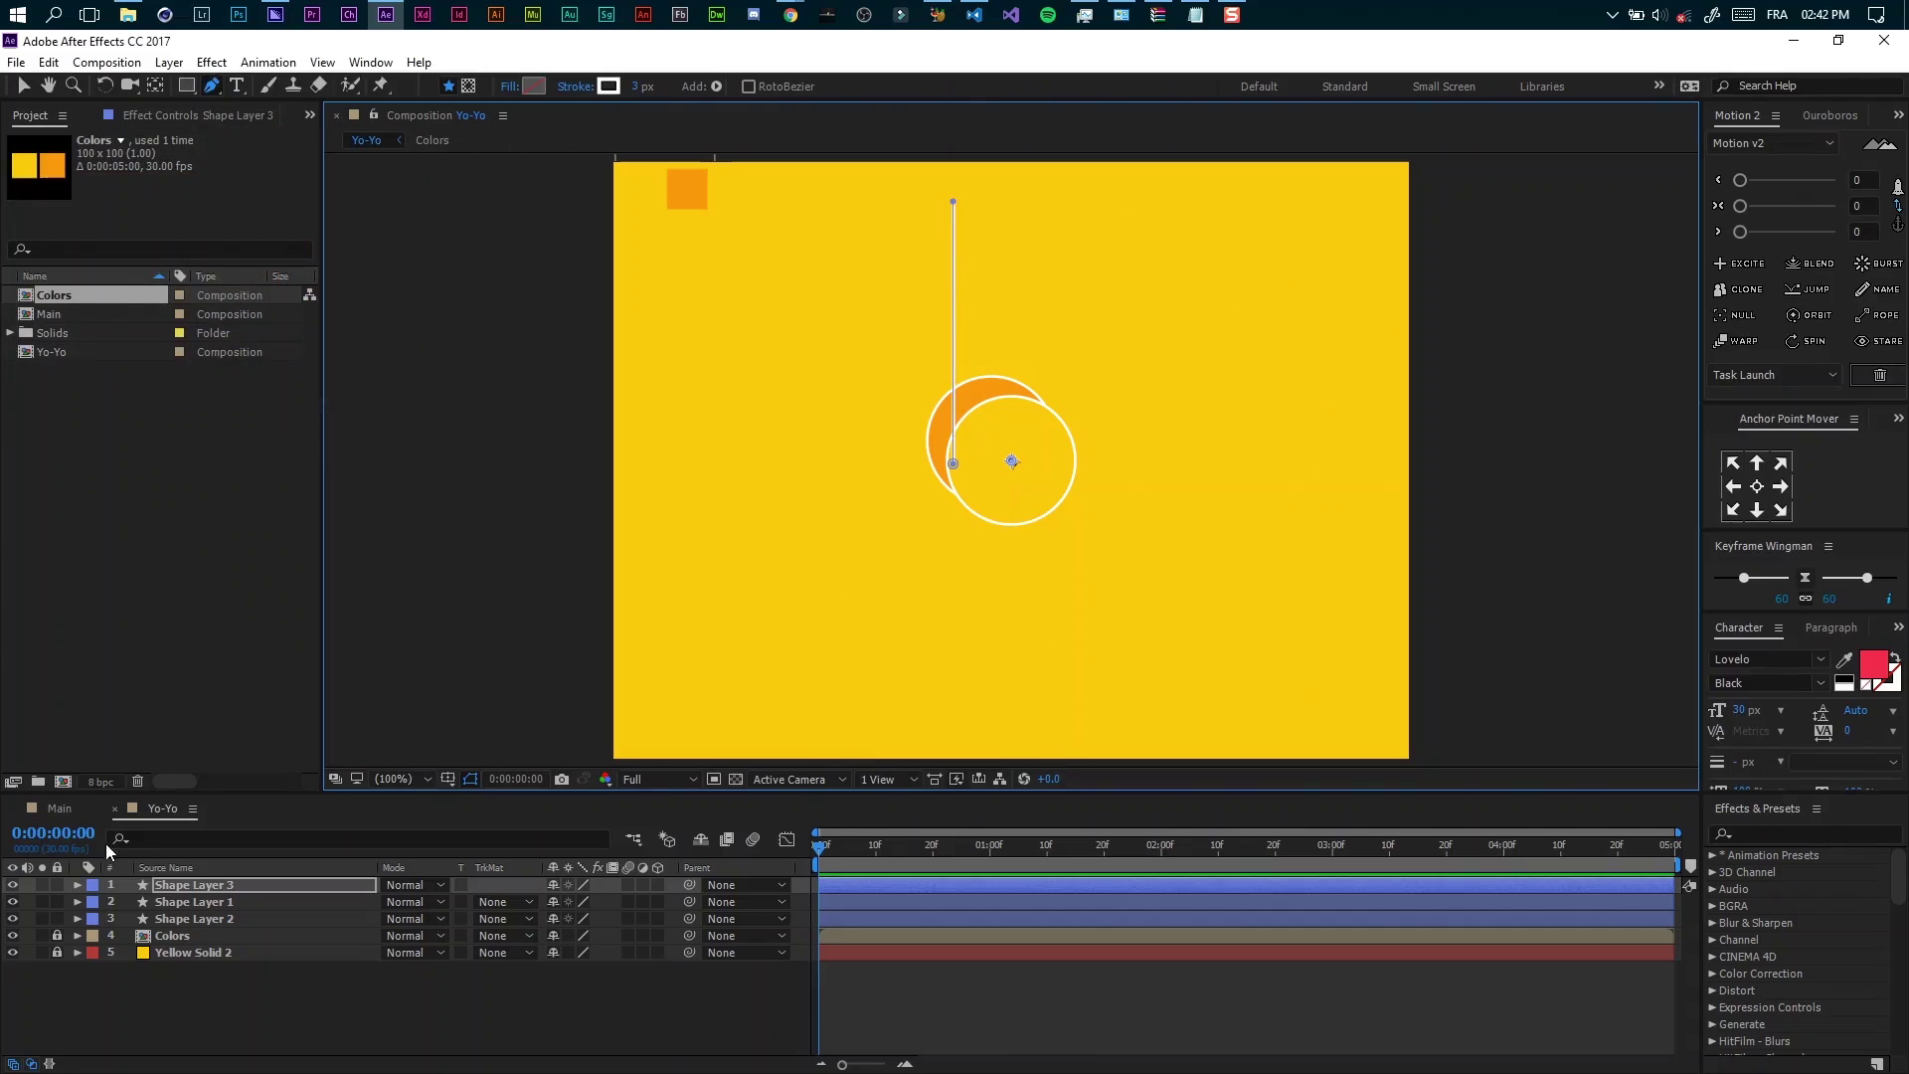
# Set the string's Stroke 1 Line Cap to Round Cap
pyautogui.click(79, 885)
pyautogui.click(79, 884)
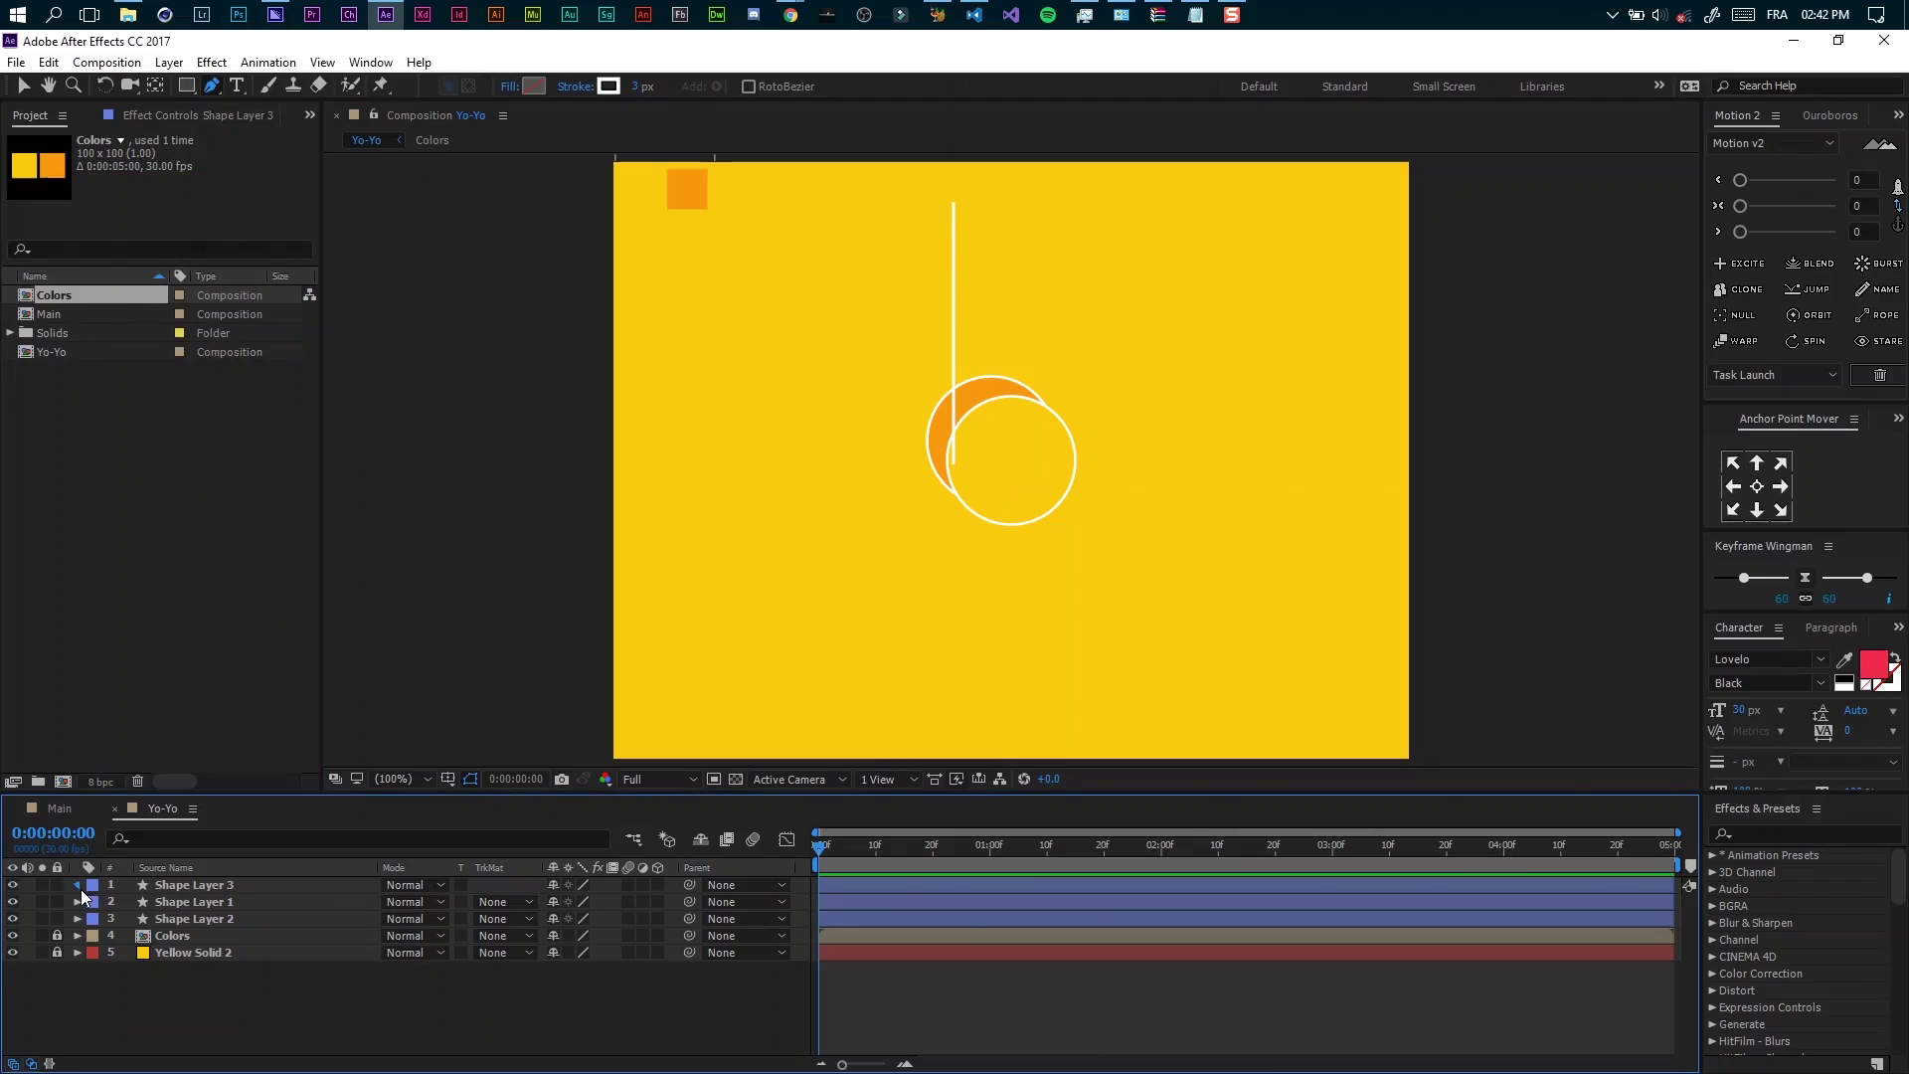
pyautogui.click(79, 885)
pyautogui.click(95, 902)
pyautogui.click(112, 919)
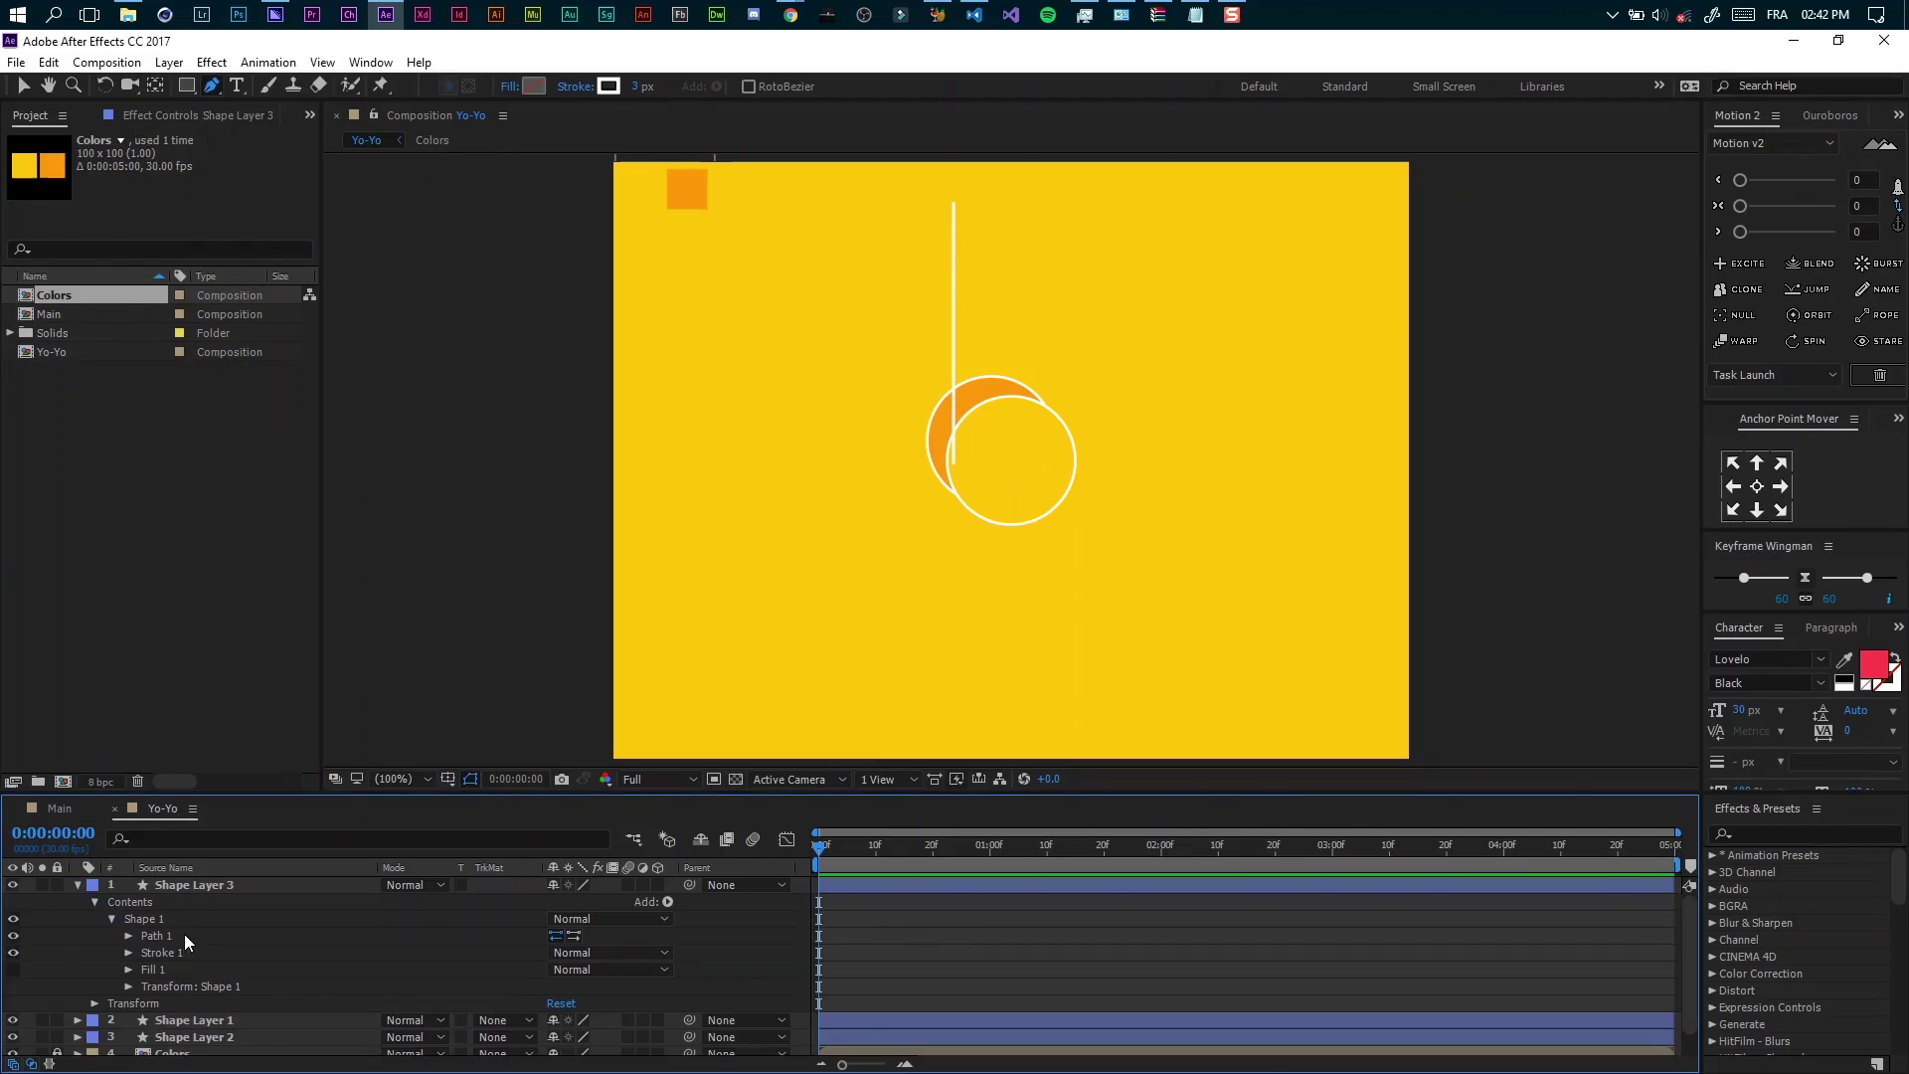
pyautogui.click(129, 952)
pyautogui.click(602, 994)
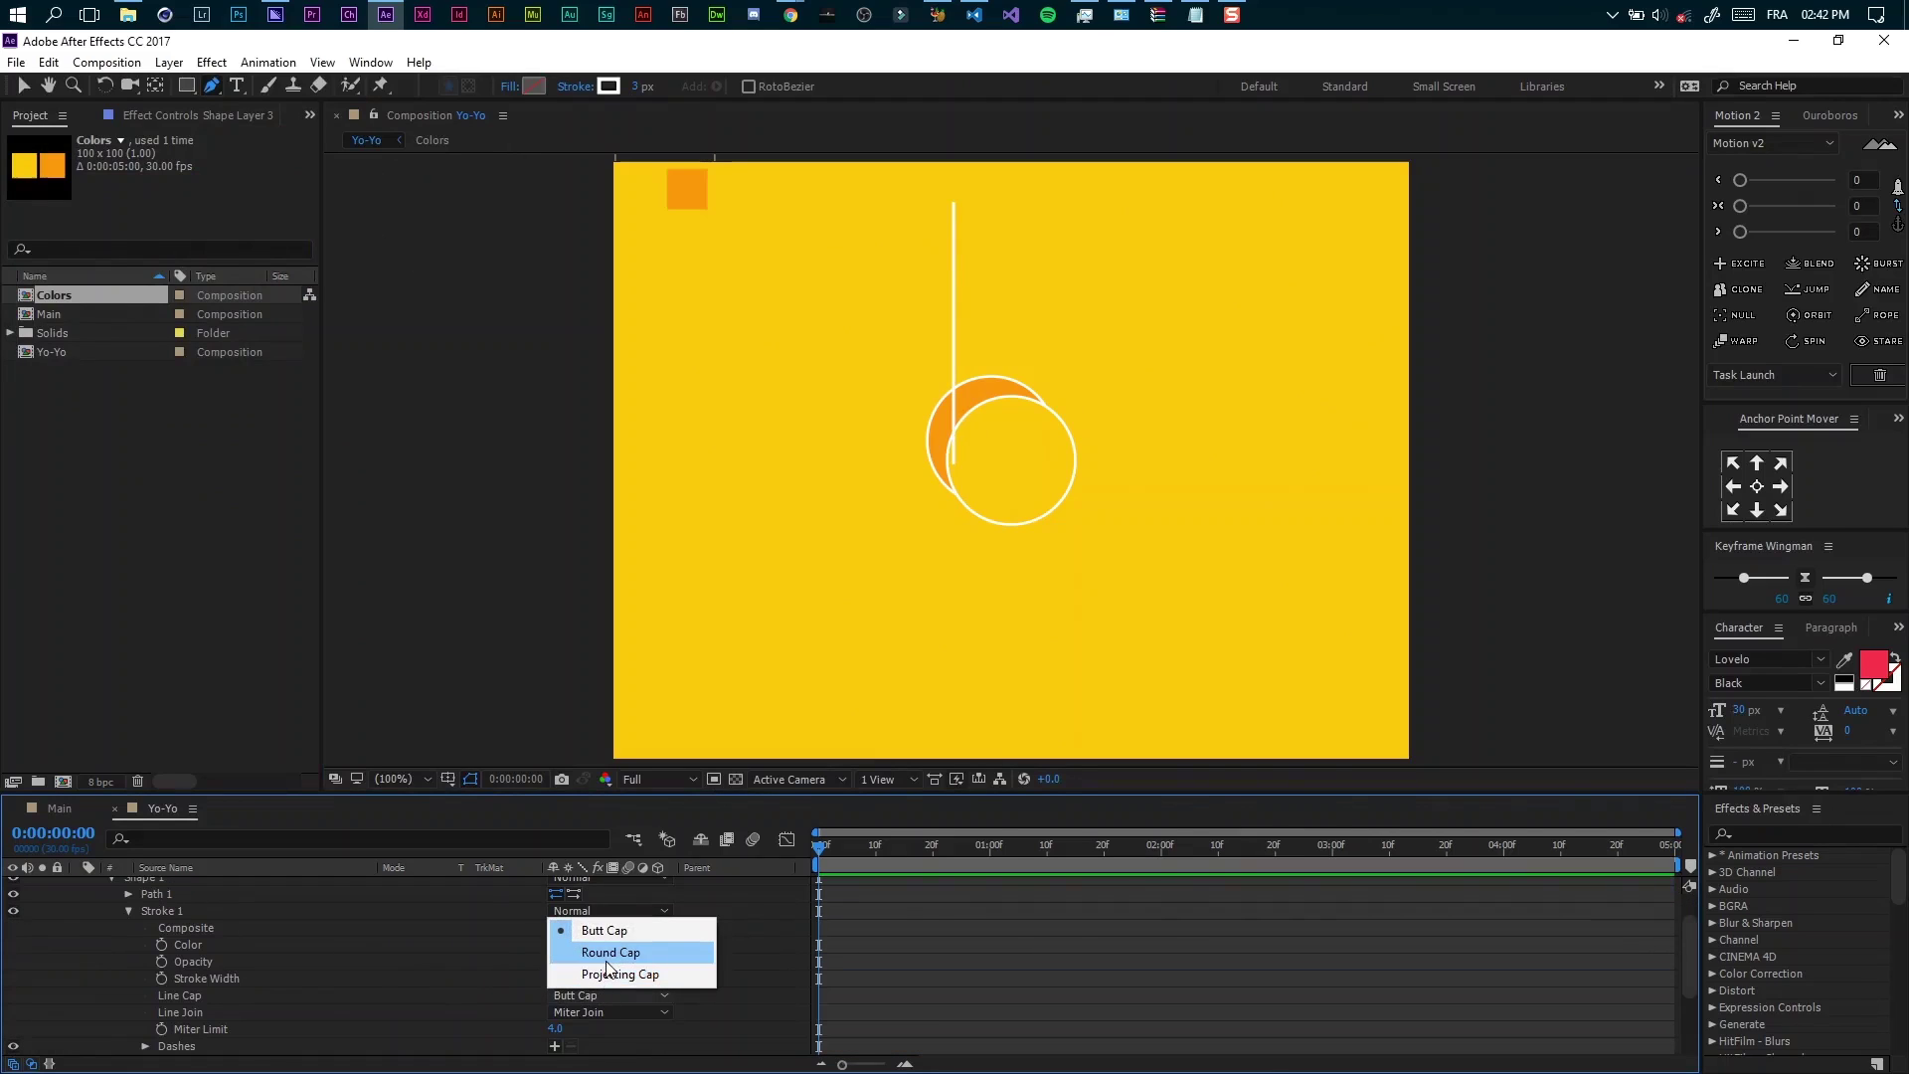
pyautogui.click(608, 955)
pyautogui.scroll(1, 101, 936)
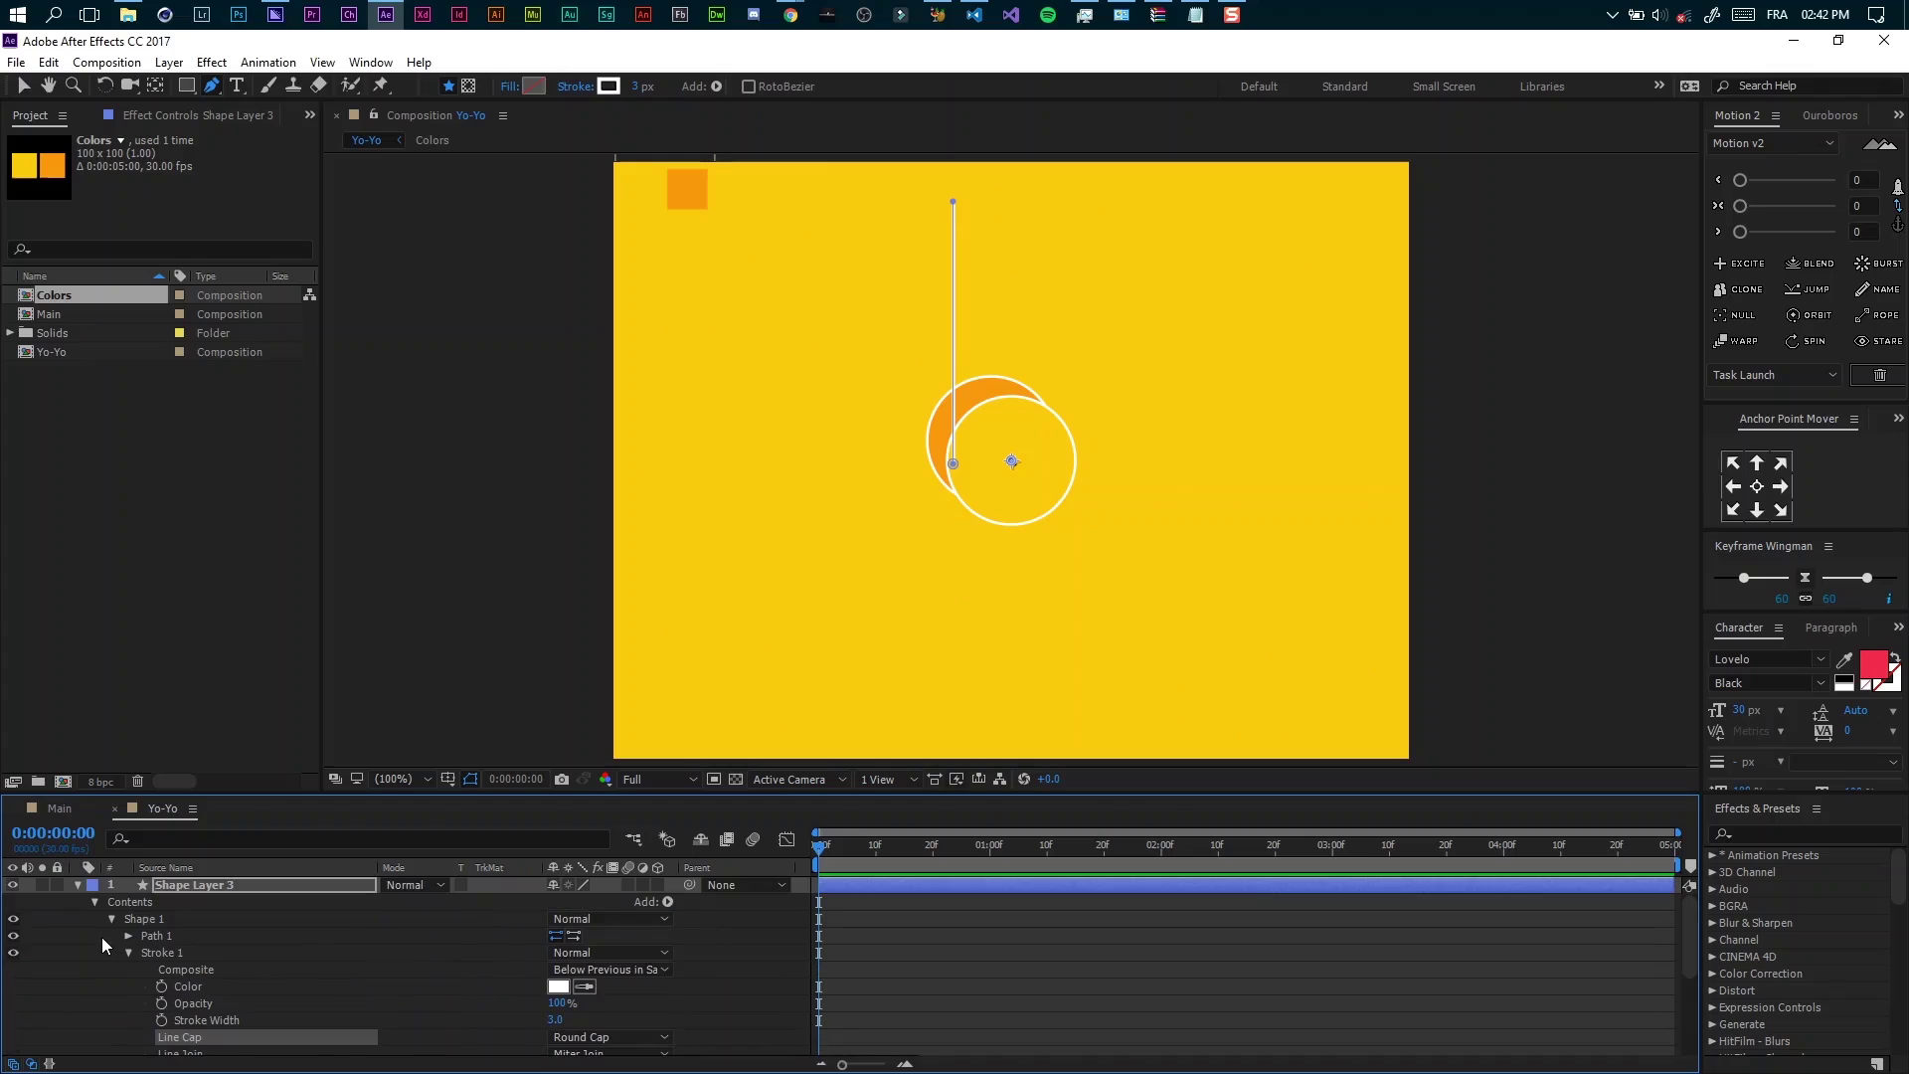
# Move the string layer Shape Layer 3 below Shape Layer 1
pyautogui.click(76, 884)
pyautogui.click(290, 1014)
pyautogui.moveTo(241, 885); pyautogui.dragTo(239, 912)
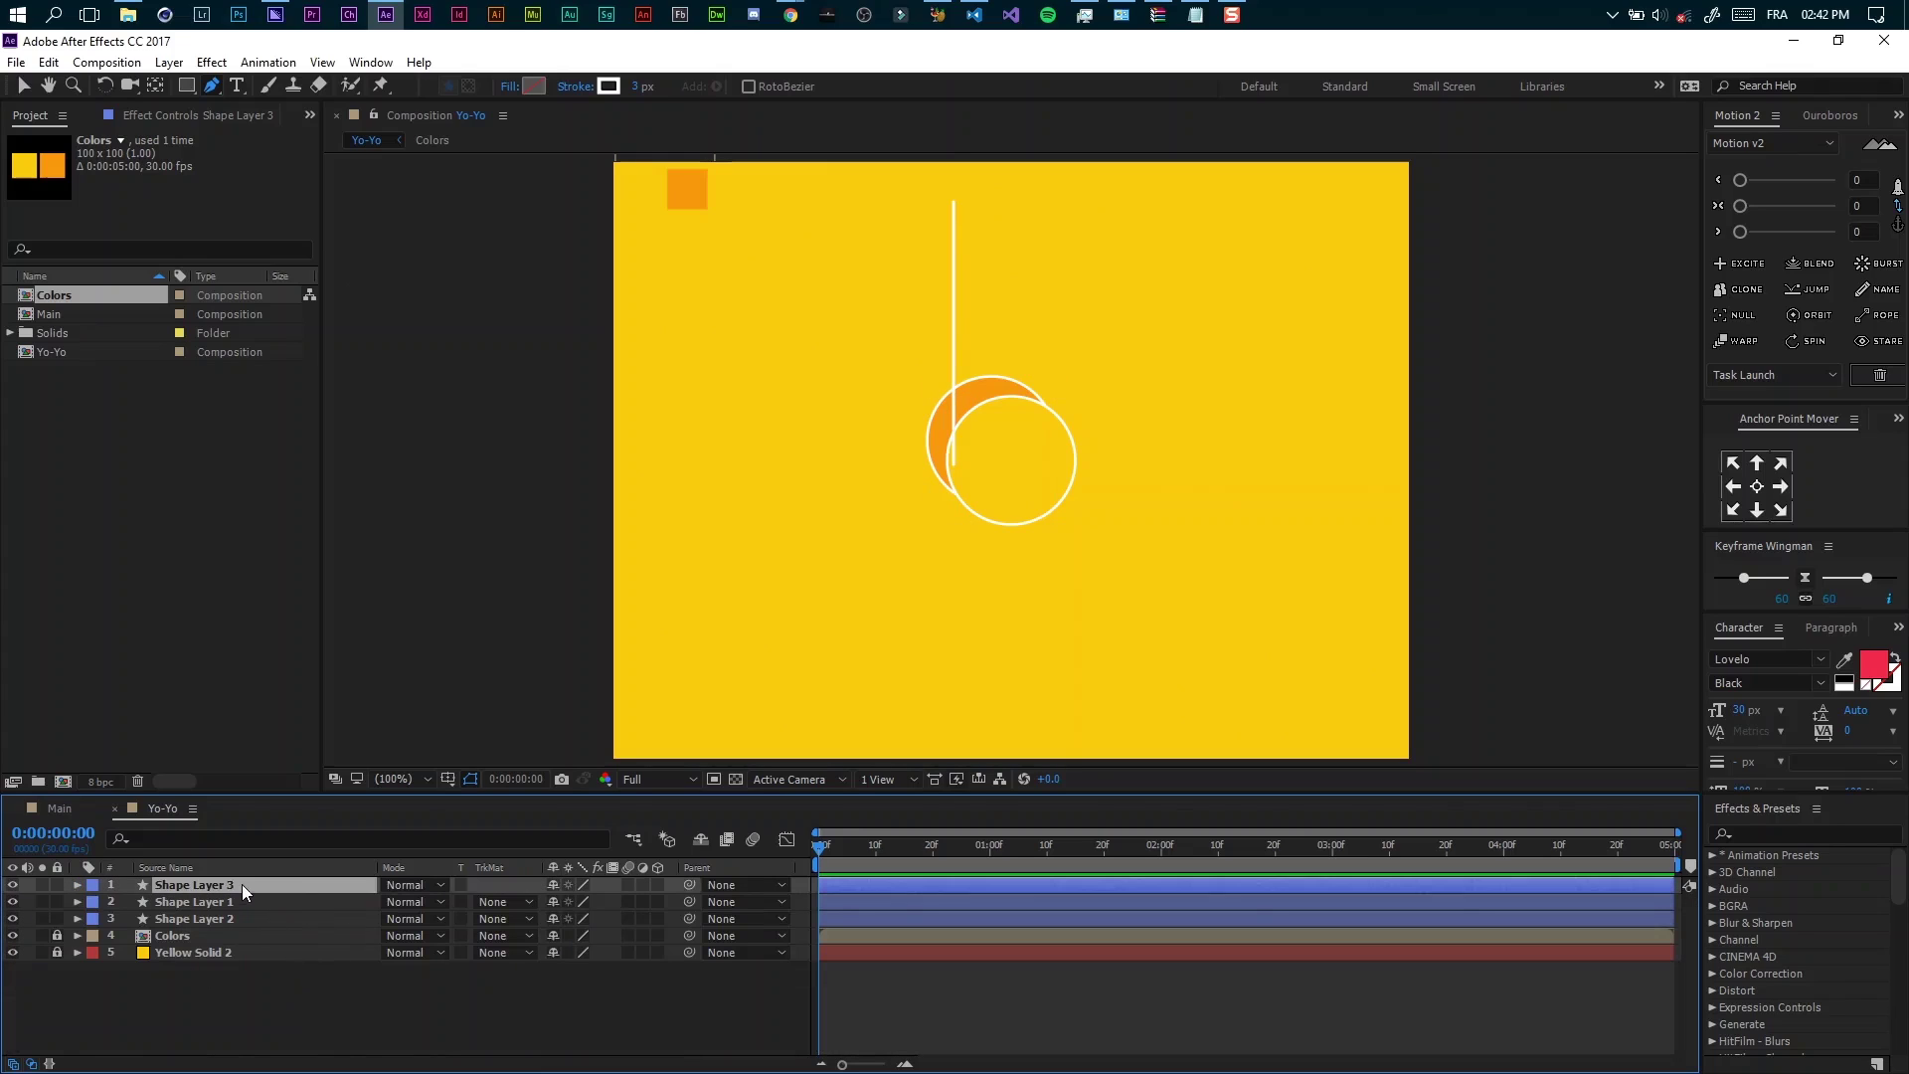
# Duplicate the front yellow circle and shrink the copy to 56%
pyautogui.click(259, 1000)
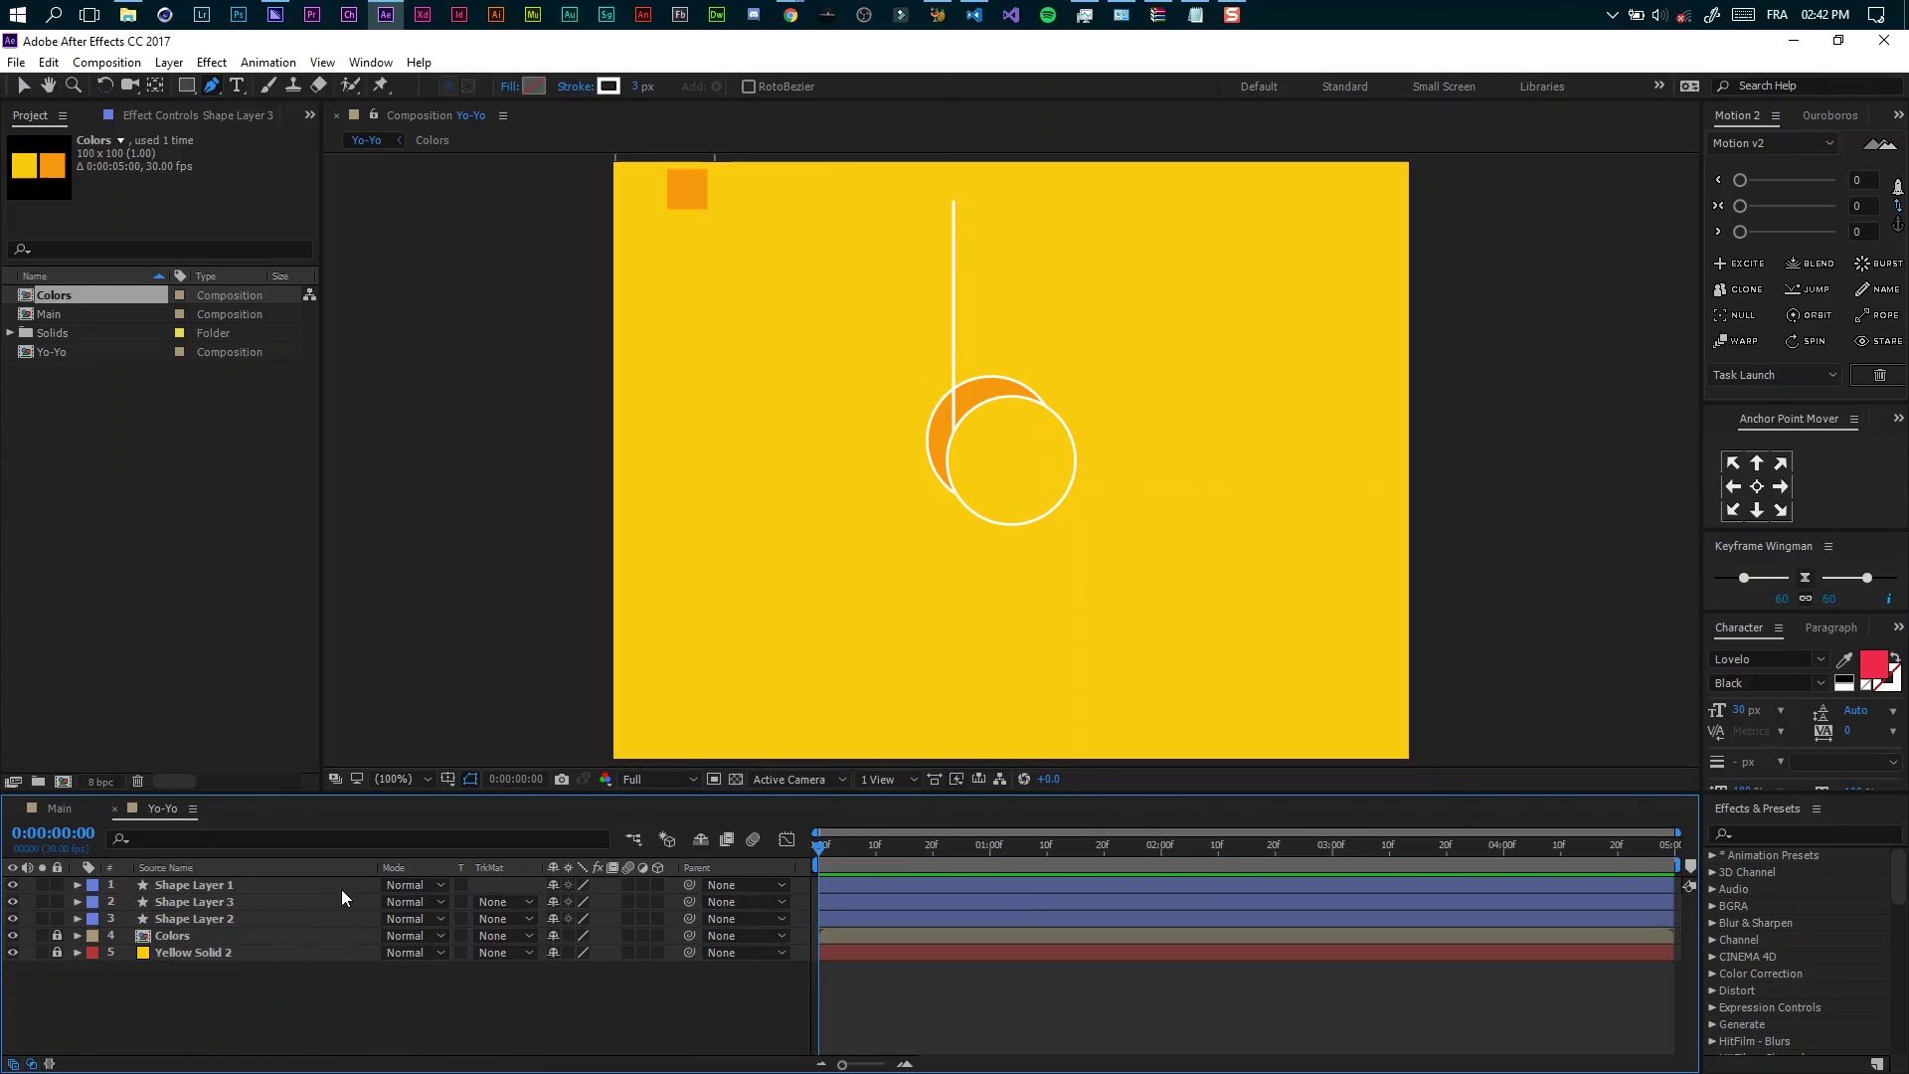
pyautogui.click(246, 904)
pyautogui.click(242, 920)
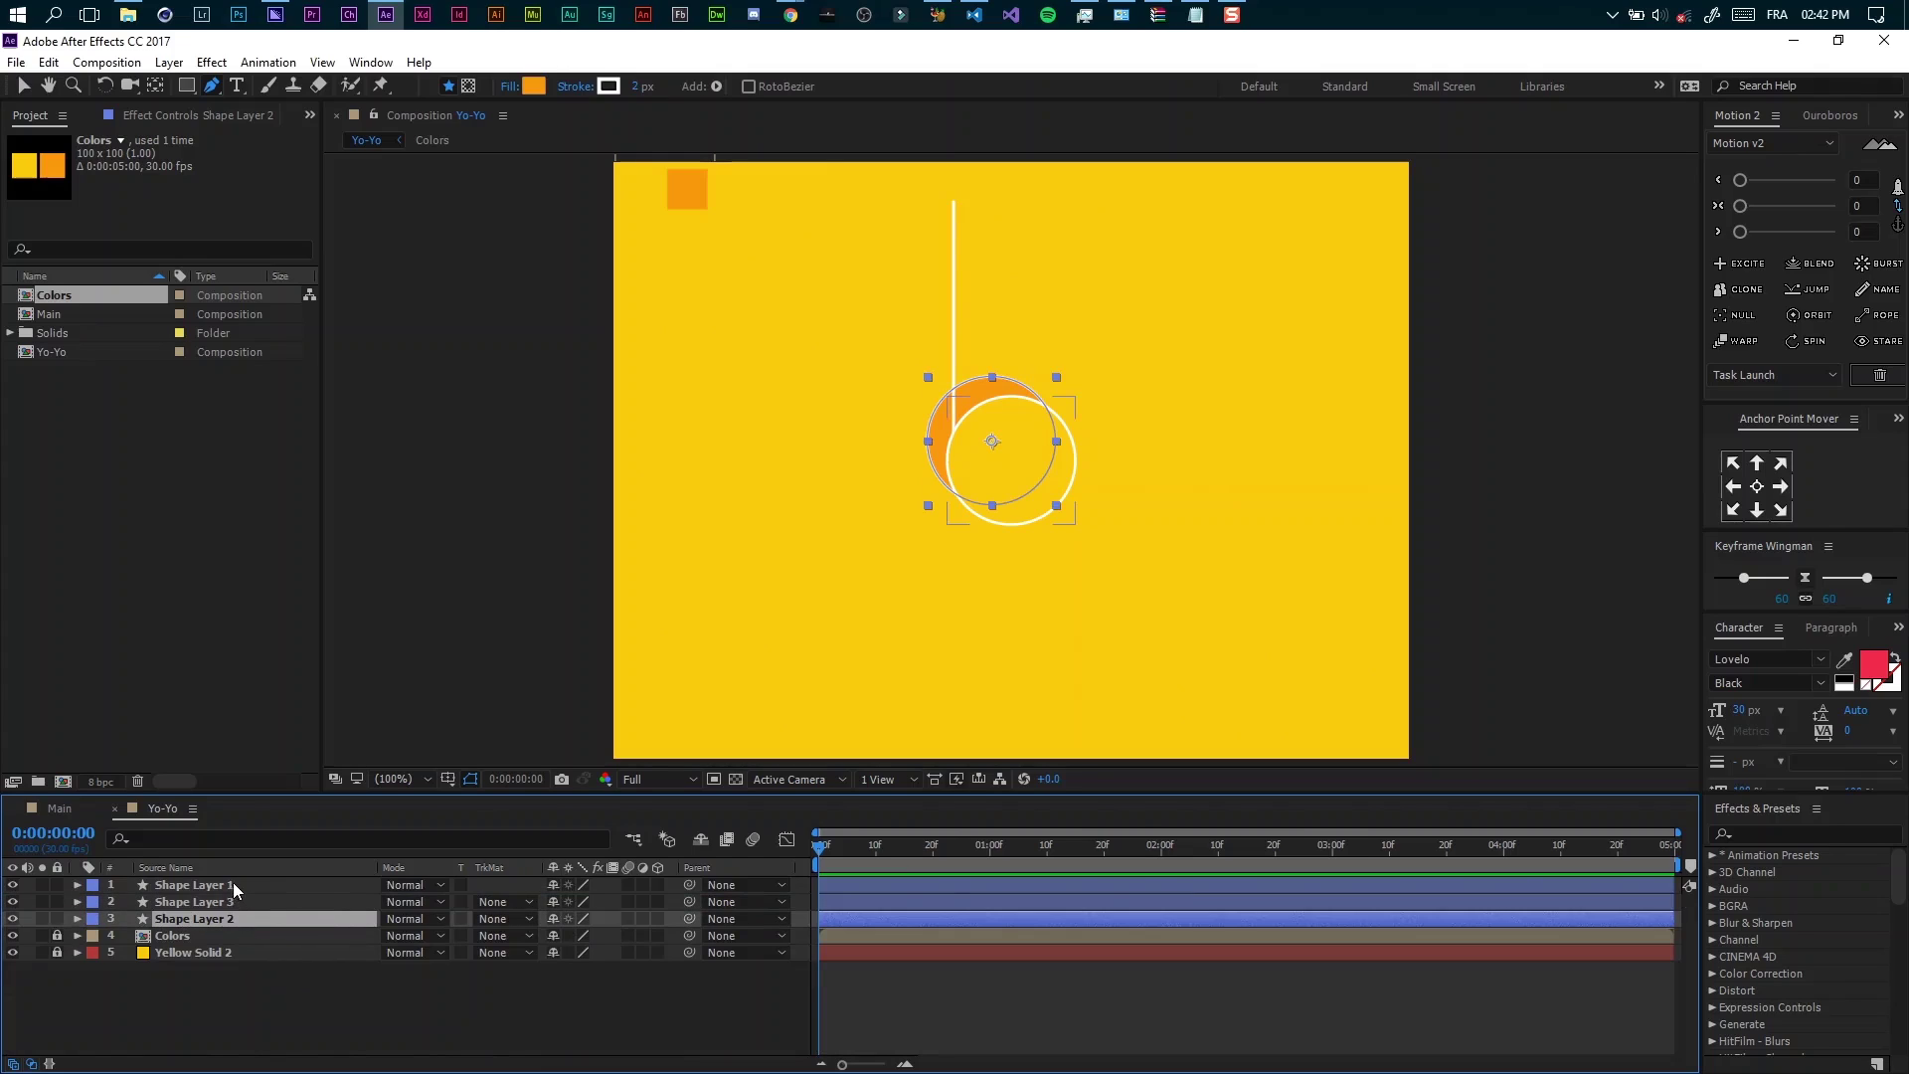
pyautogui.click(233, 885)
pyautogui.hotkey('ctrl', 'd')
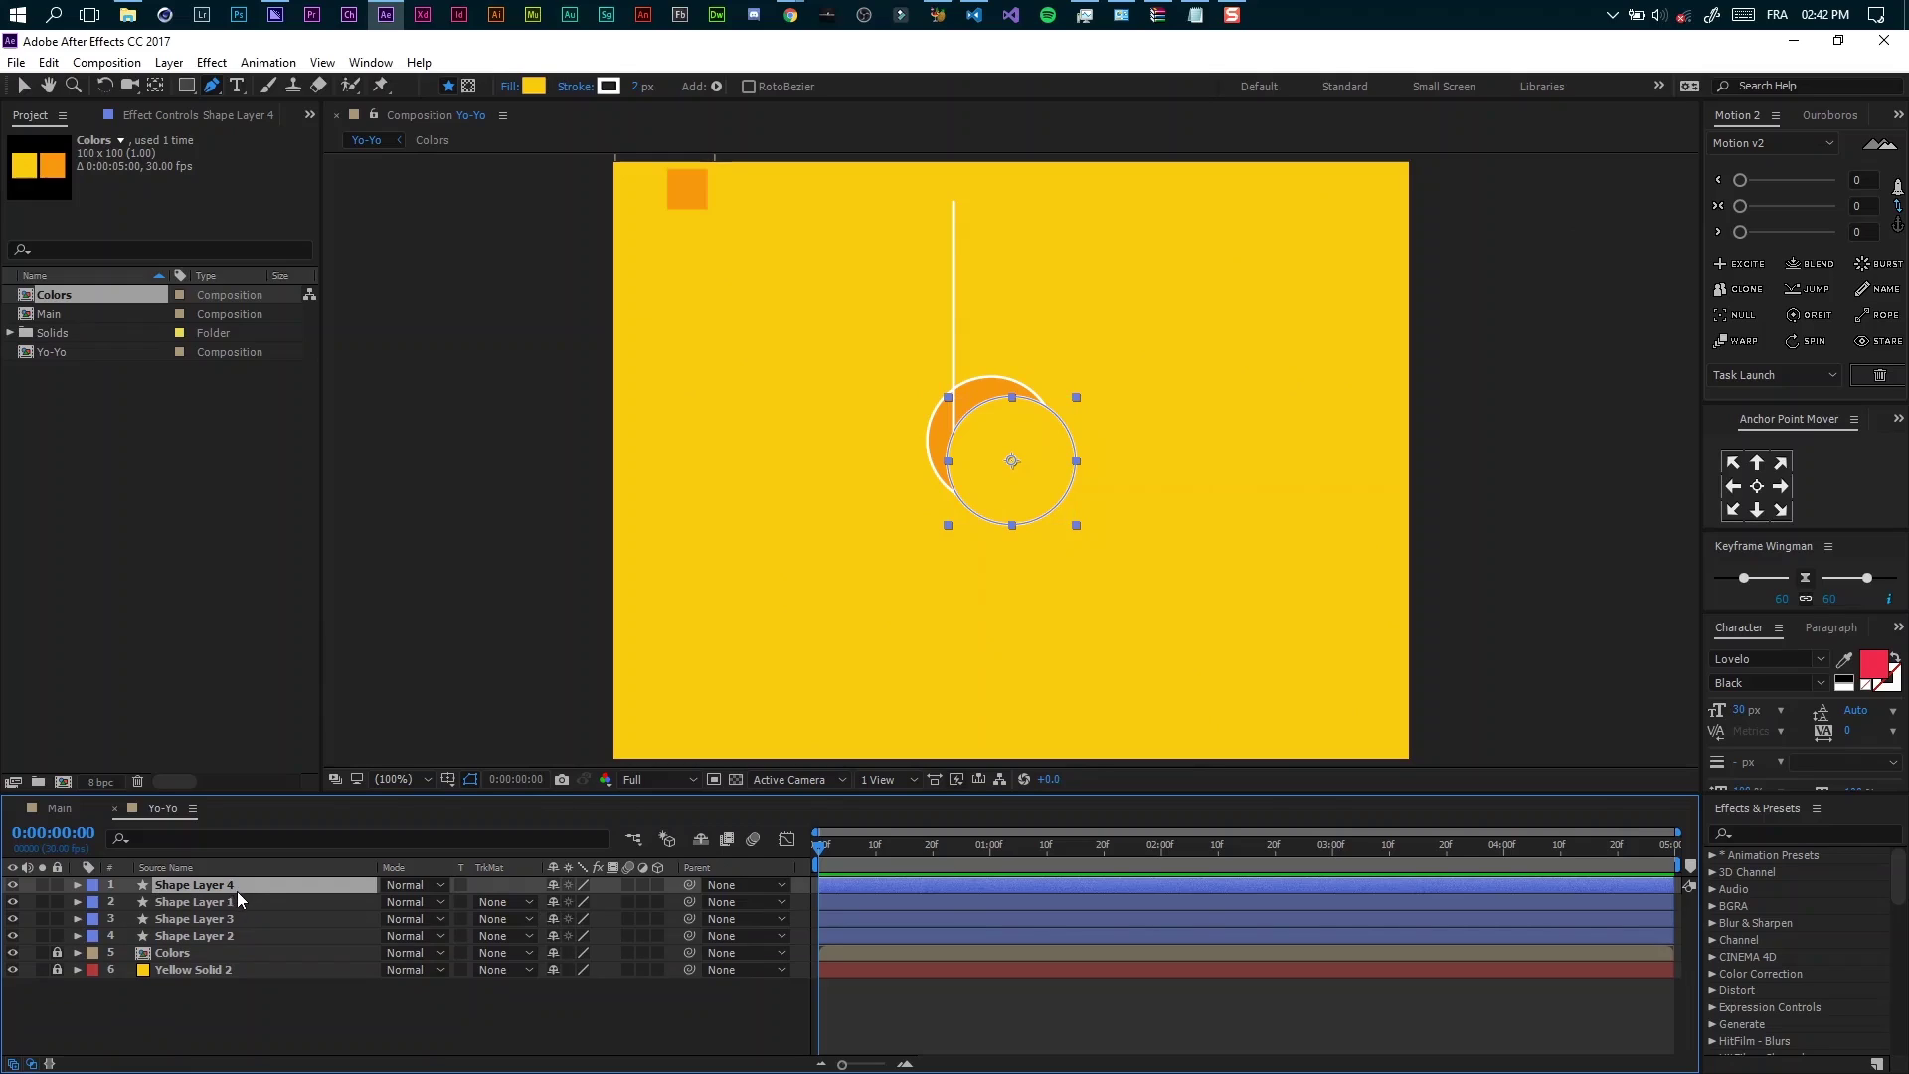
pyautogui.press('s')
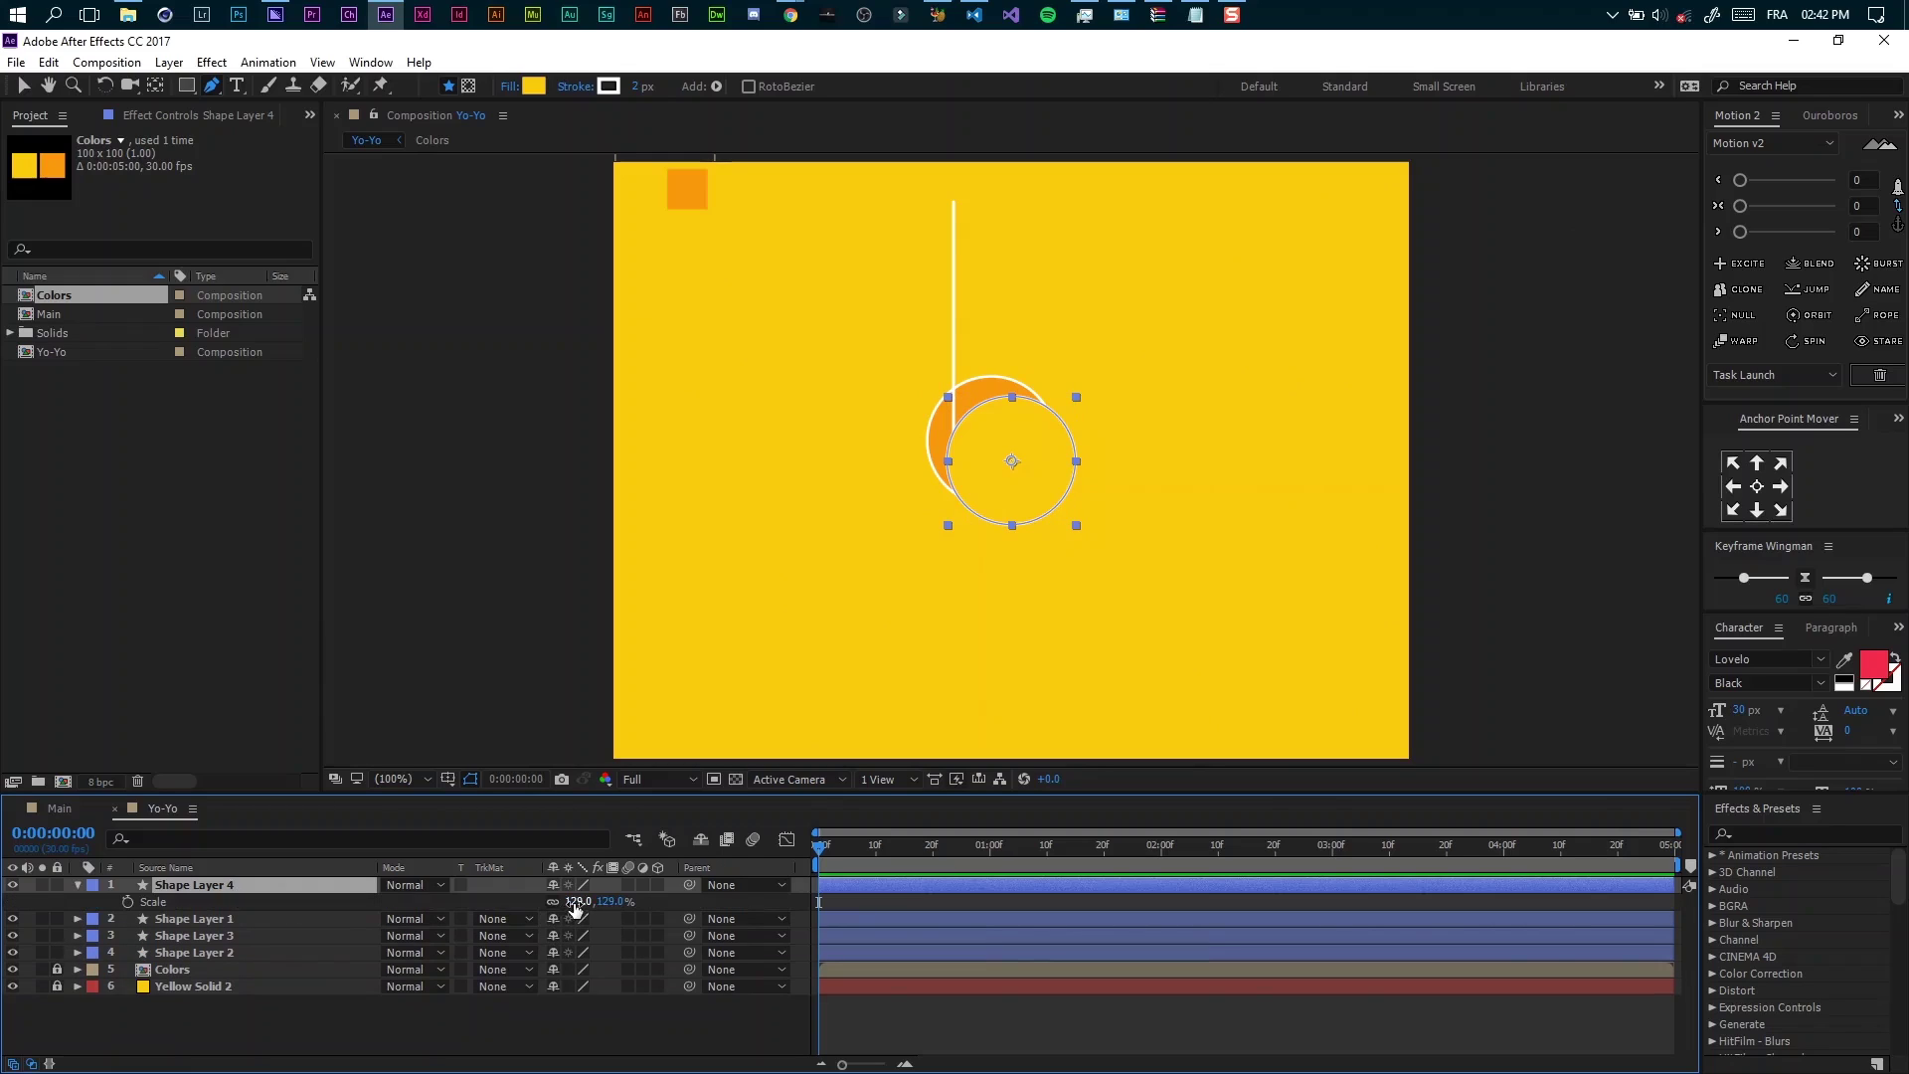
pyautogui.moveTo(575, 901); pyautogui.dragTo(831, 67)
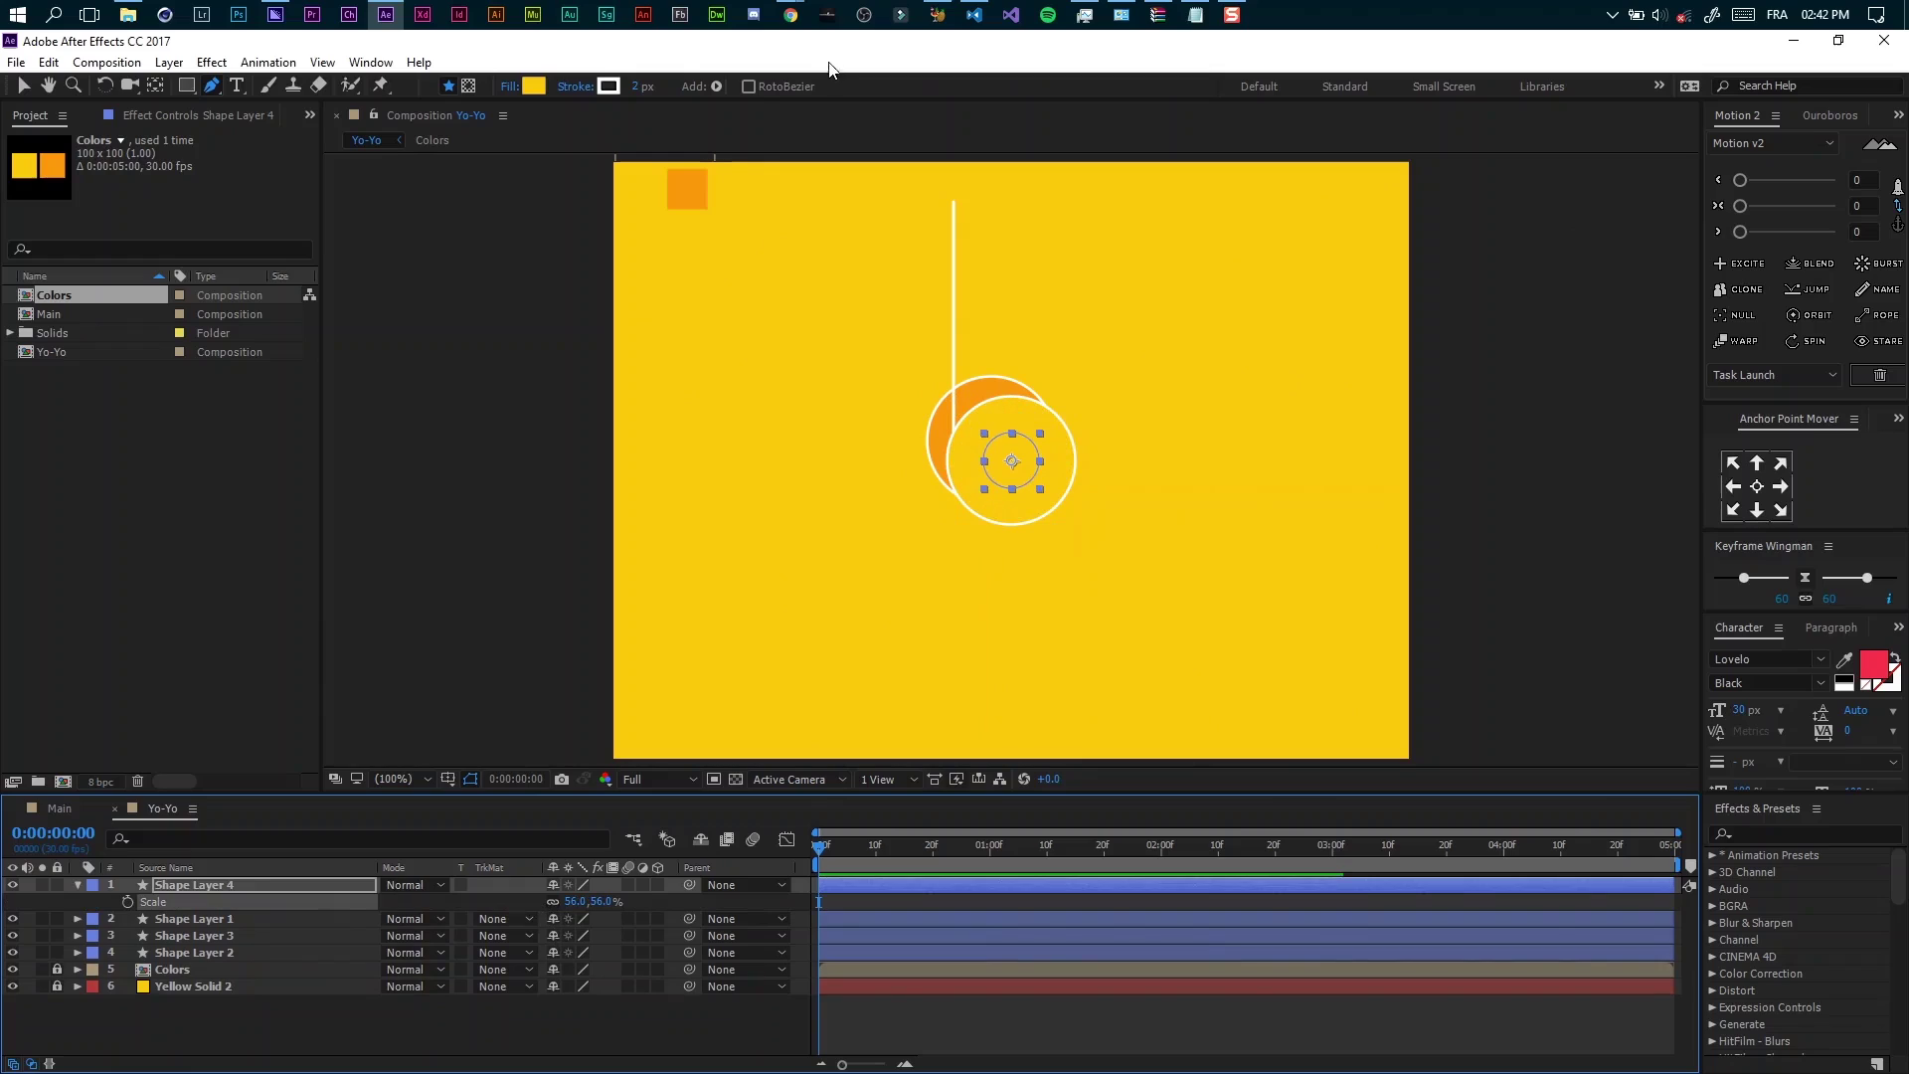
# Remove the copy's outline and fill it with the back circle's orange
pyautogui.click(575, 85)
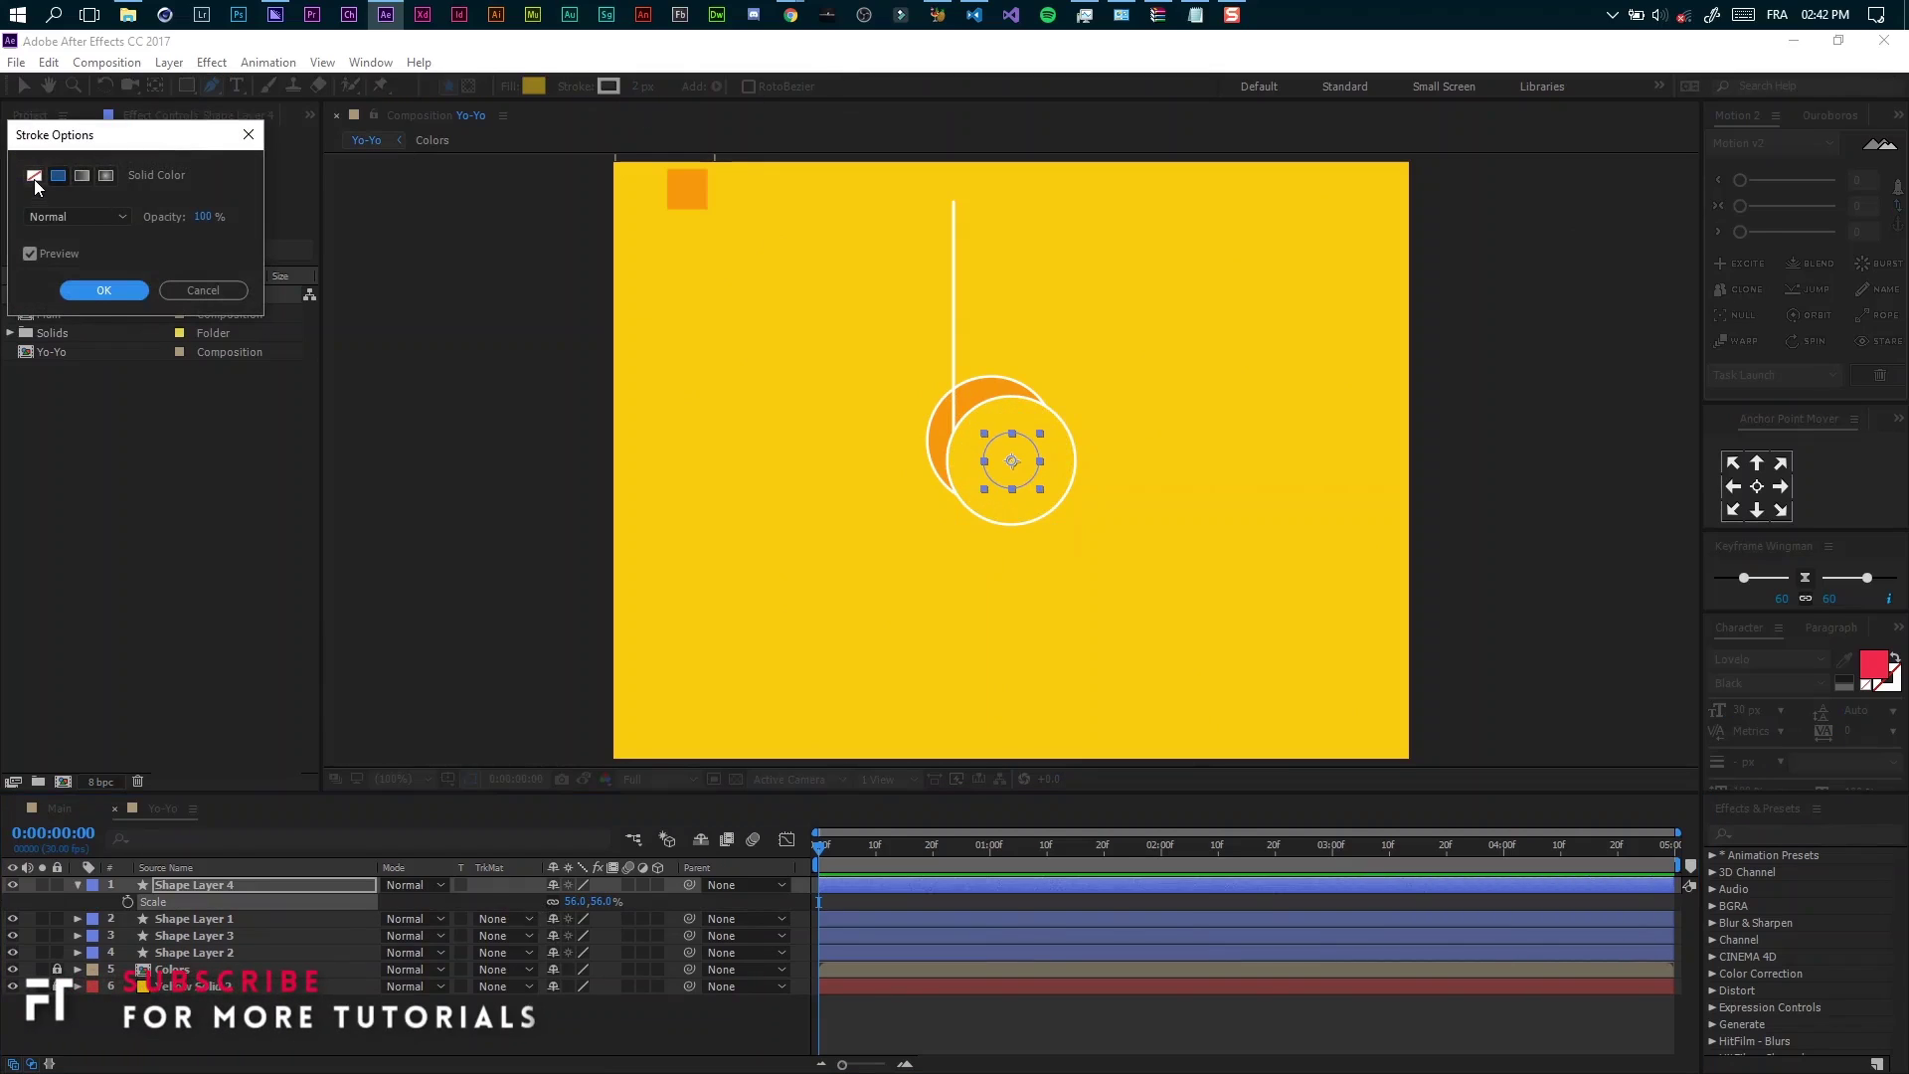
pyautogui.click(34, 177)
pyautogui.click(105, 289)
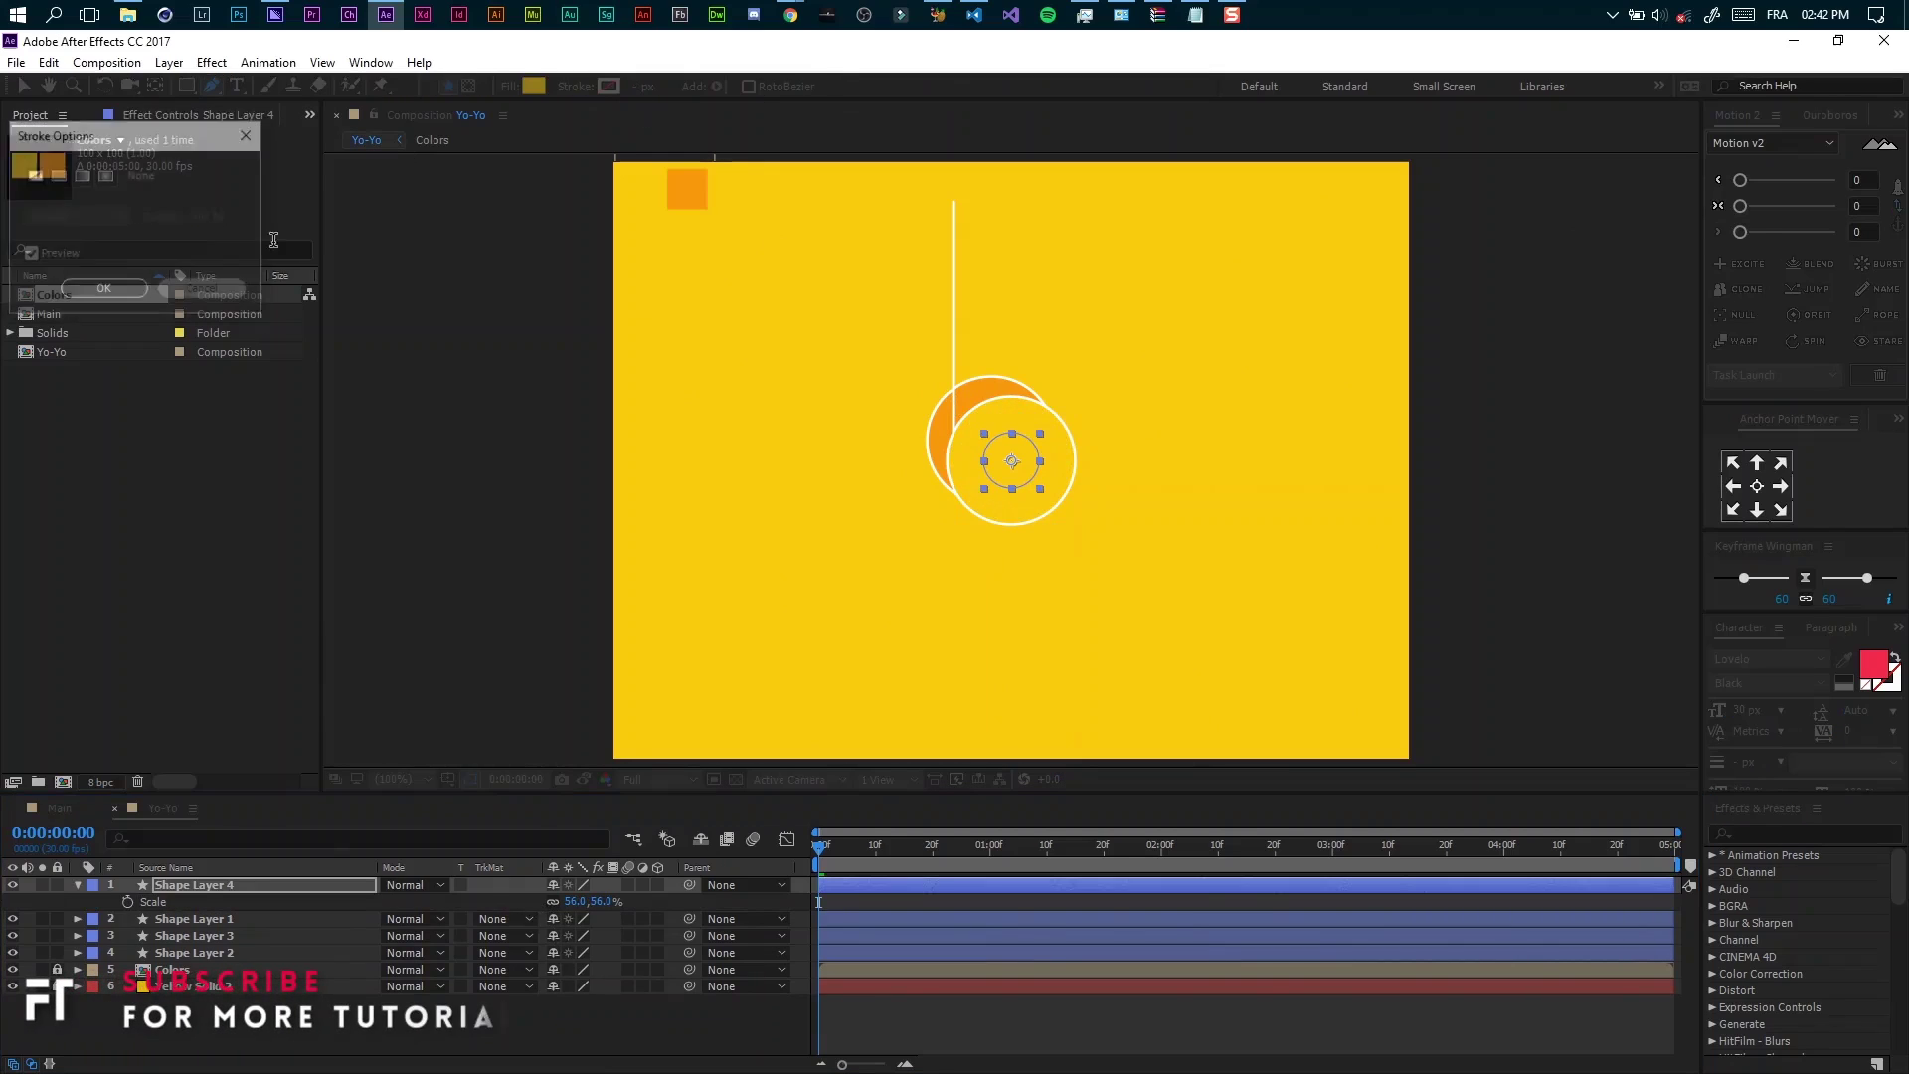
pyautogui.click(534, 86)
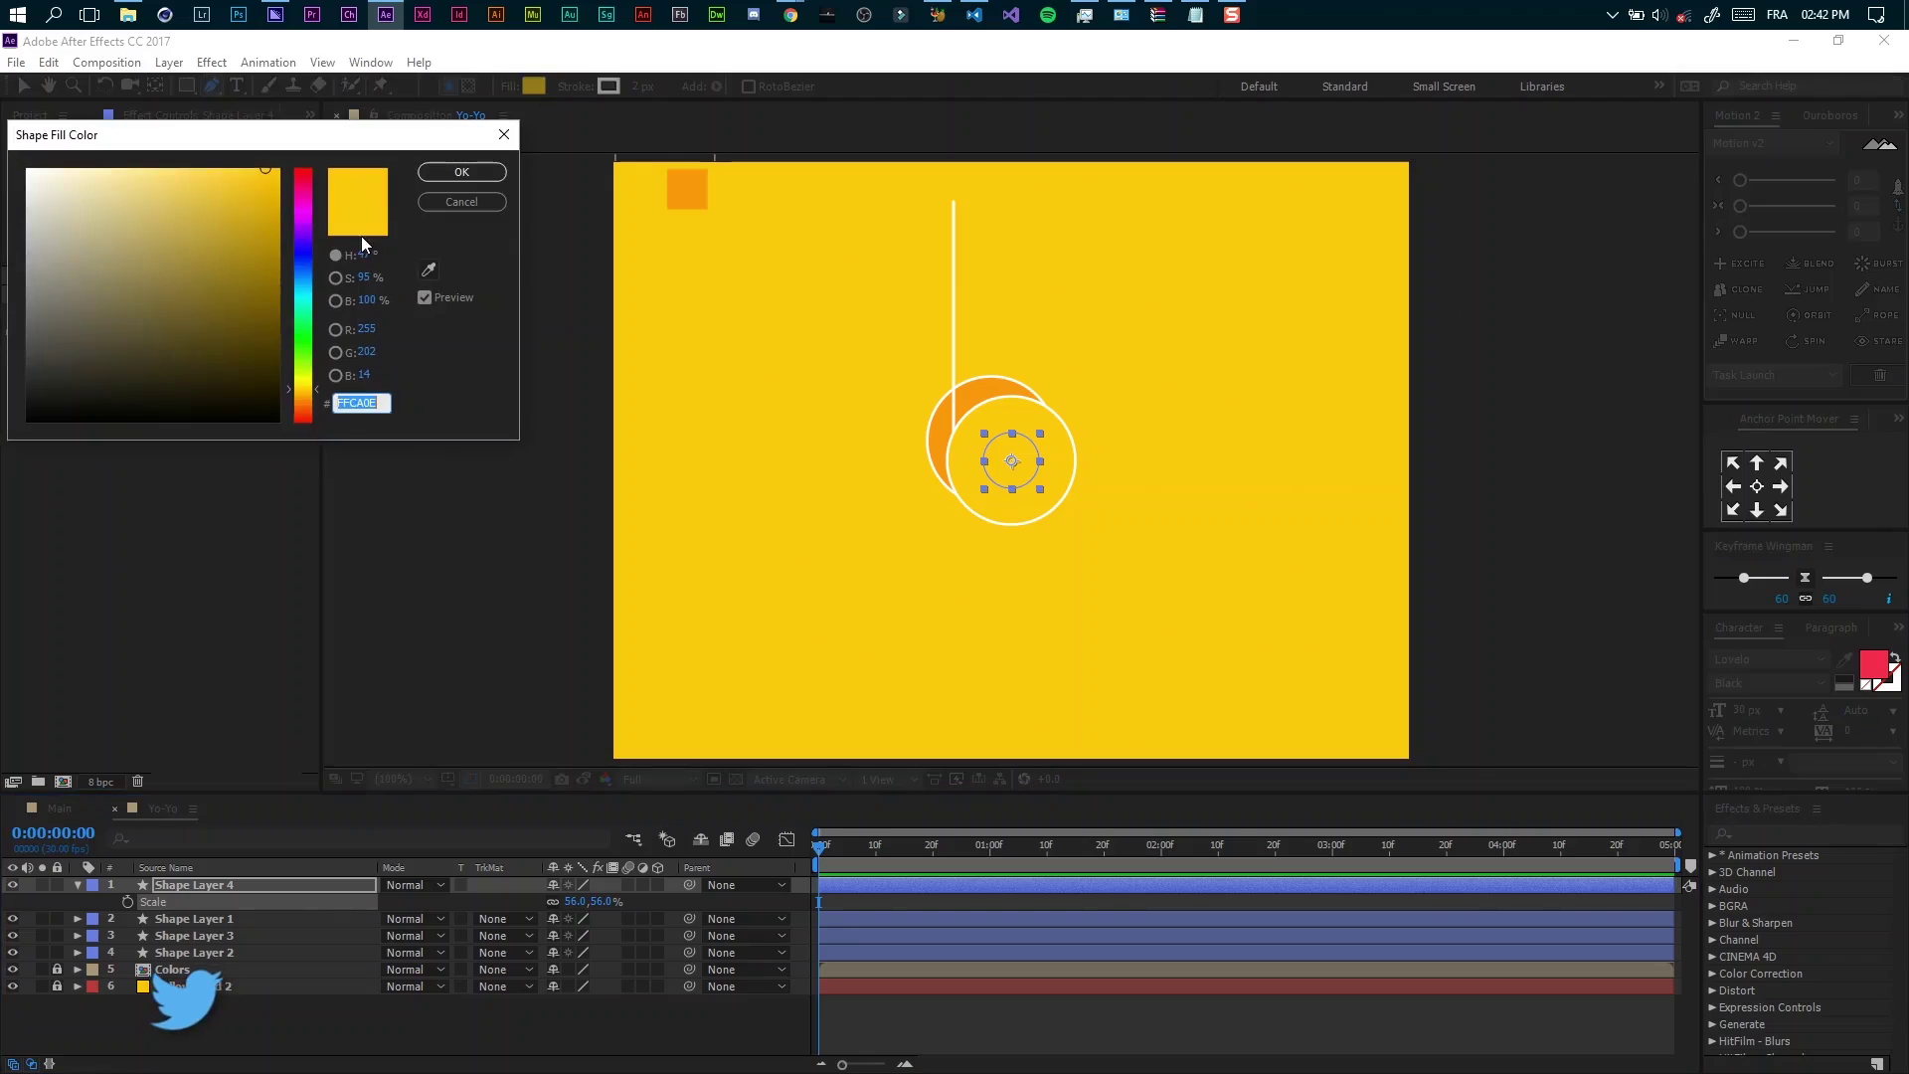
pyautogui.click(429, 269)
pyautogui.click(990, 381)
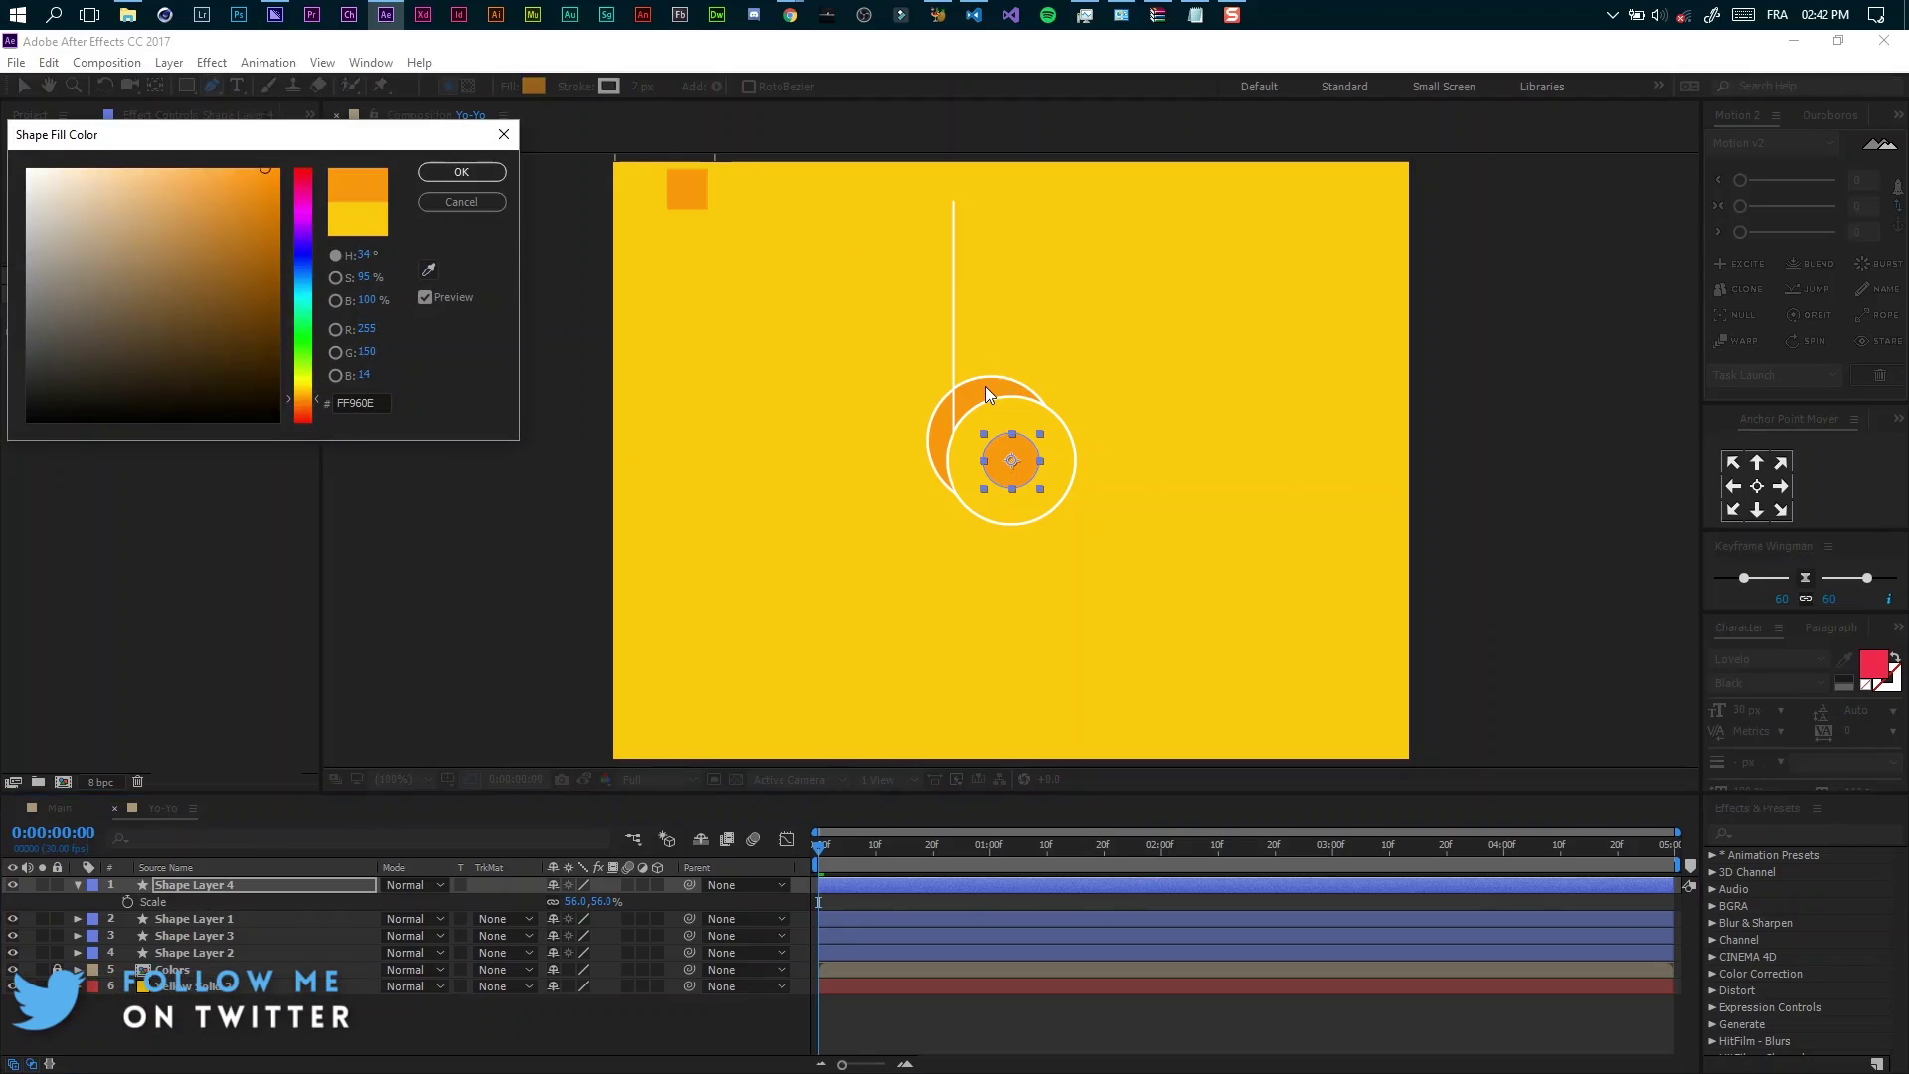
pyautogui.click(461, 172)
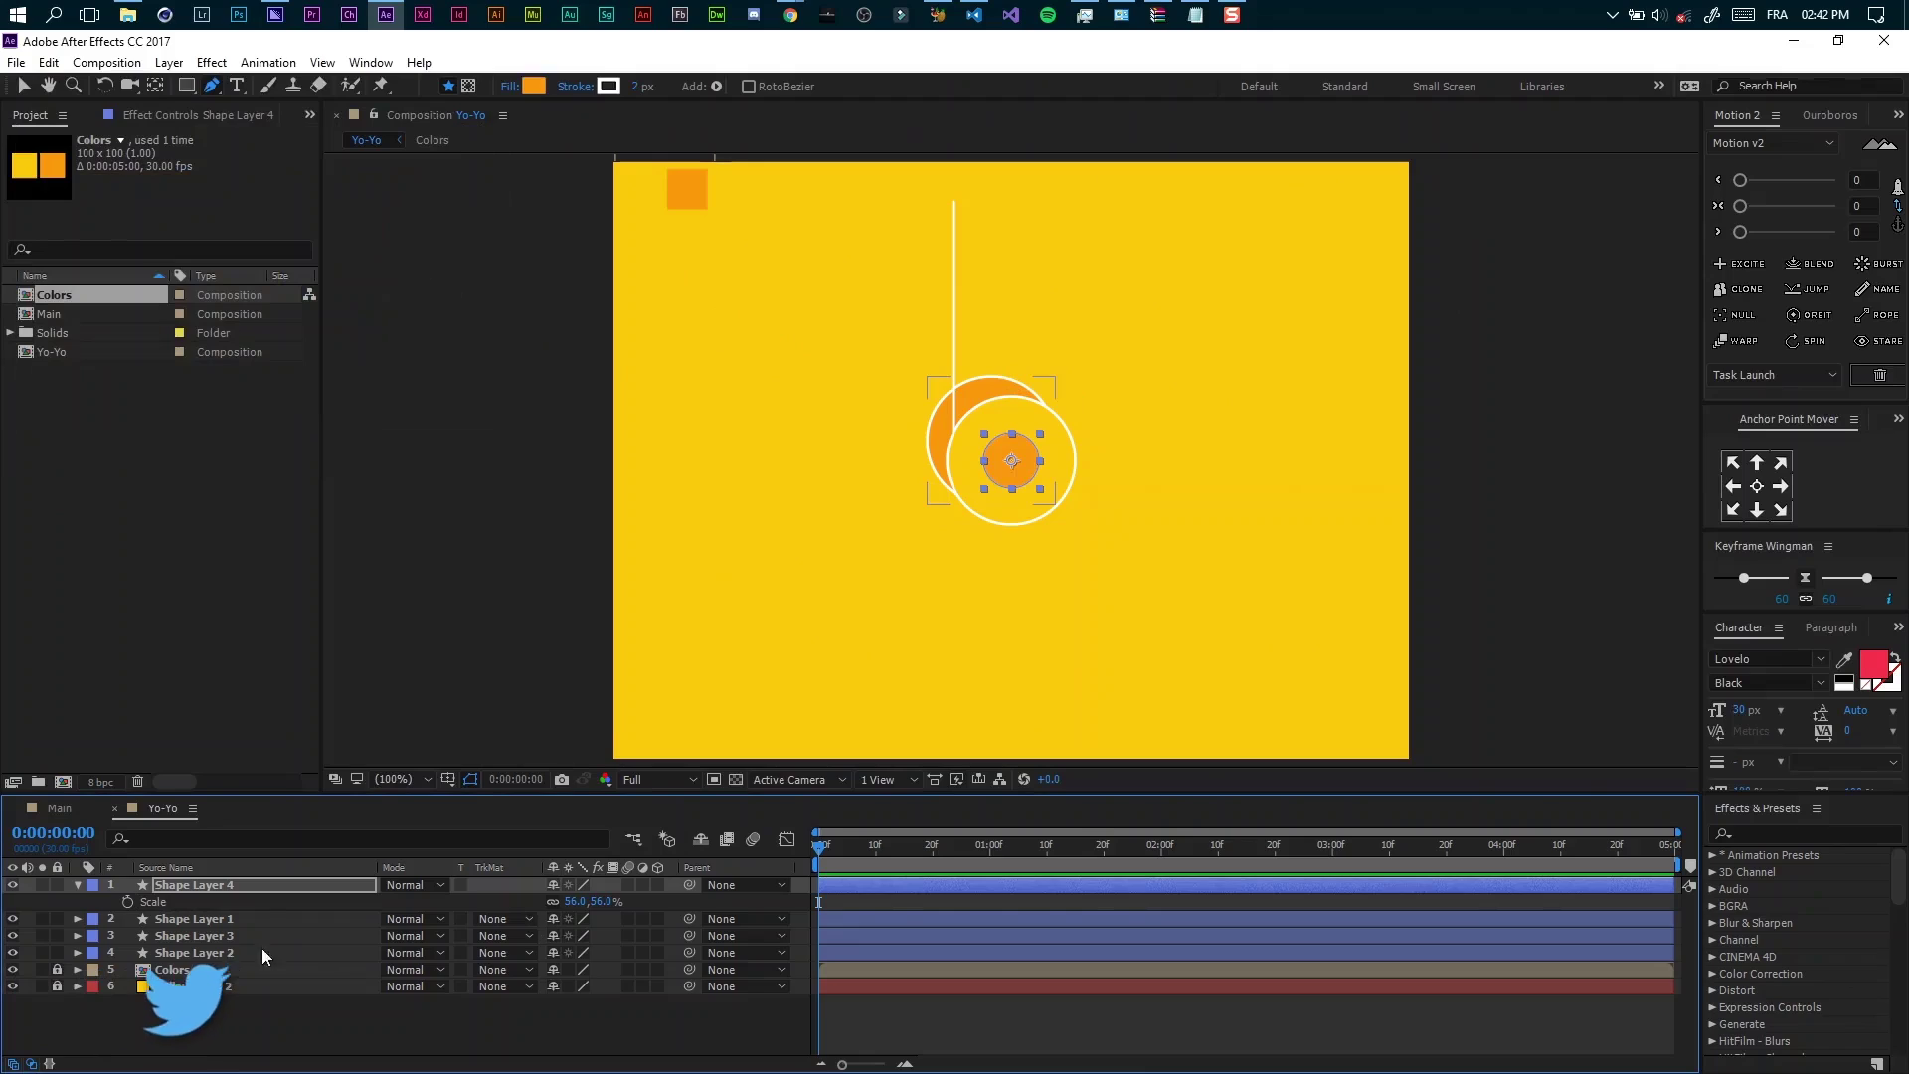
# Shrink the orange centre circle to about 33% scale
pyautogui.press('s')
pyautogui.press('s')
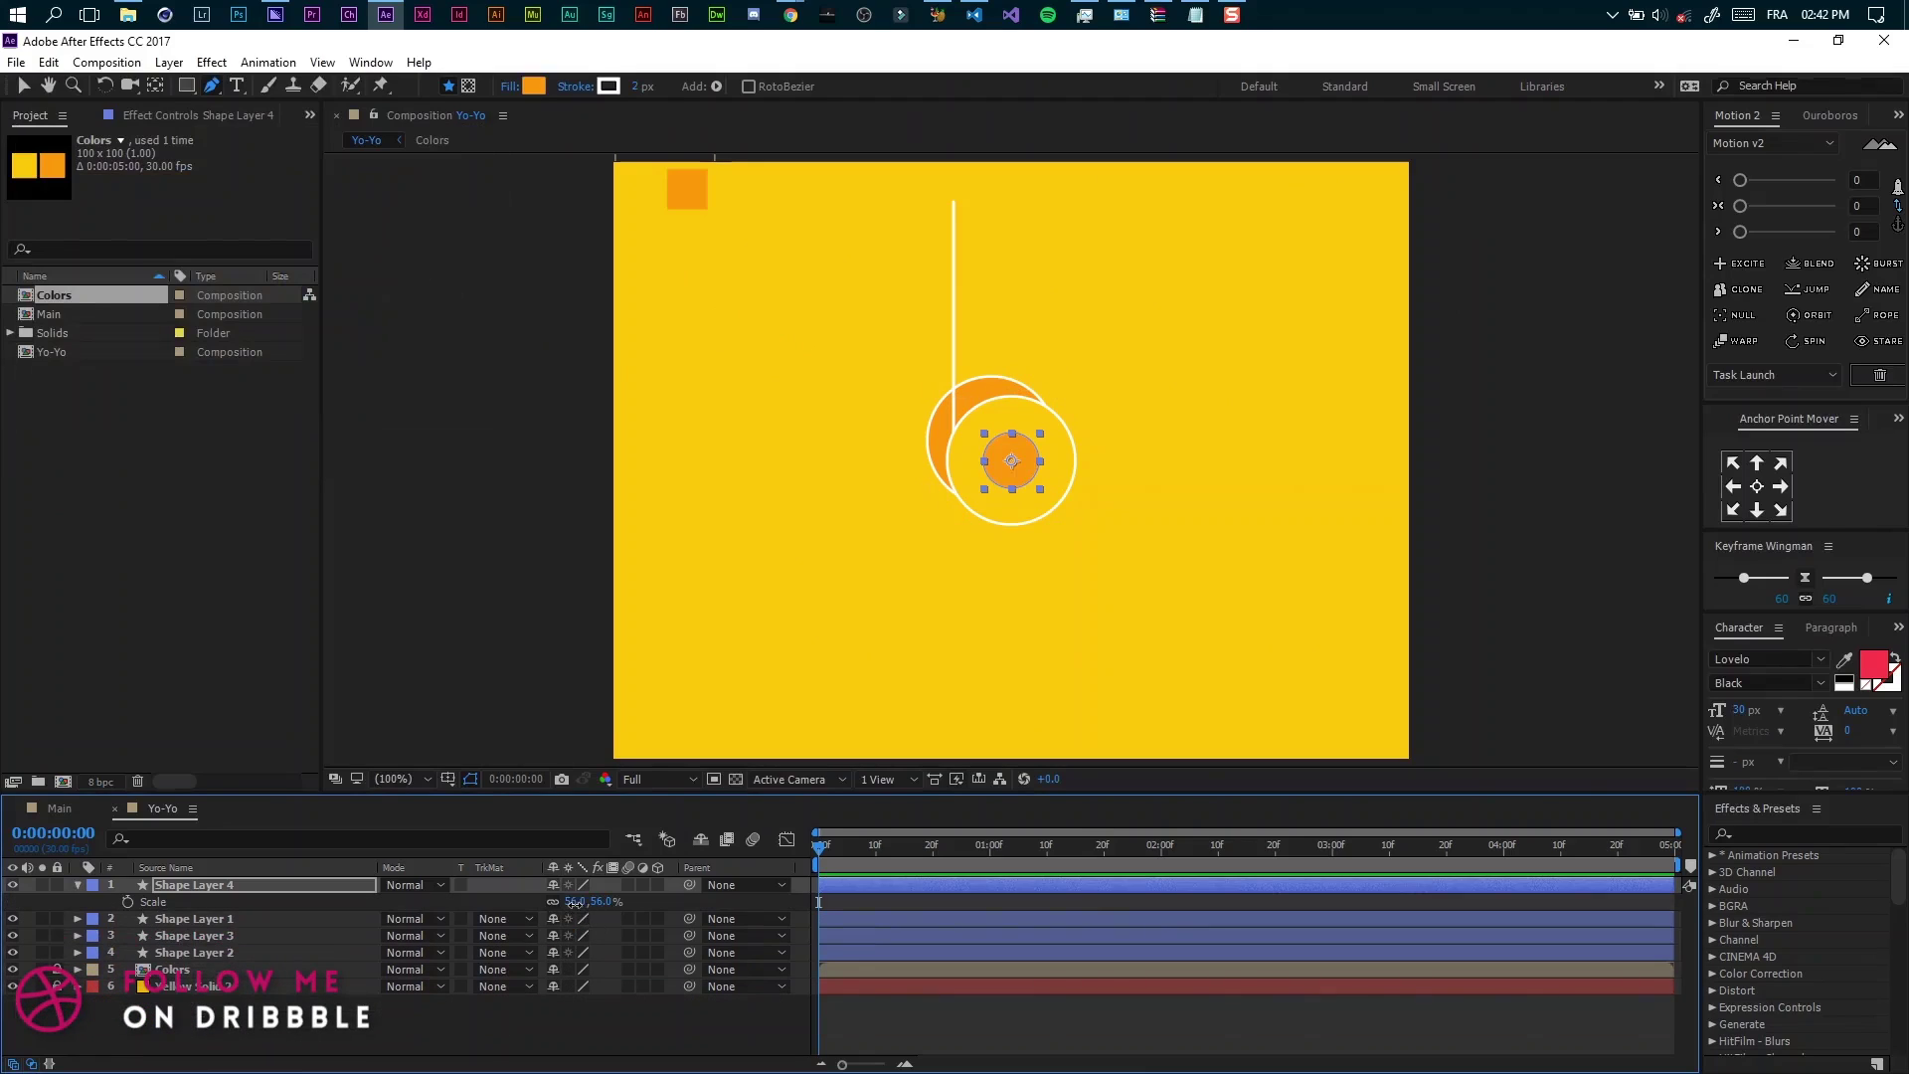
pyautogui.moveTo(577, 902); pyautogui.dragTo(567, 903)
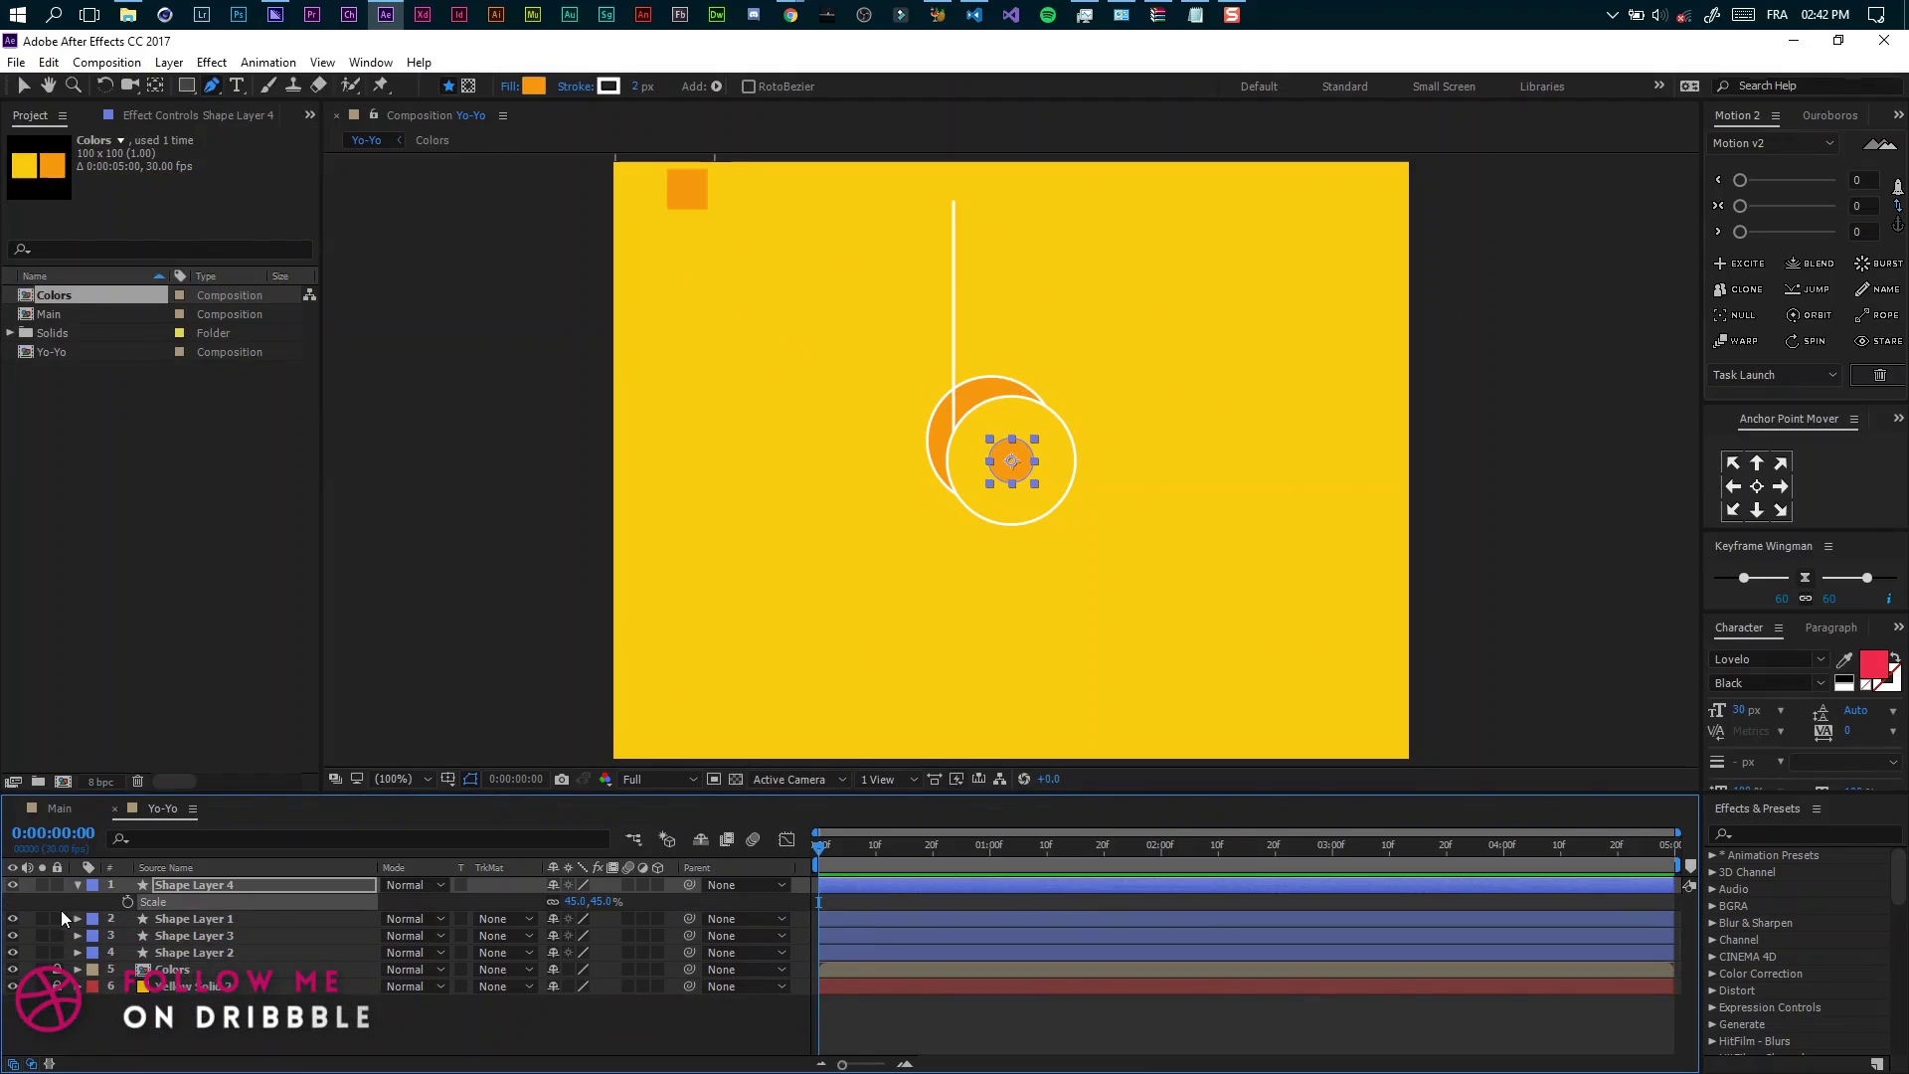
pyautogui.moveTo(584, 901); pyautogui.dragTo(570, 902)
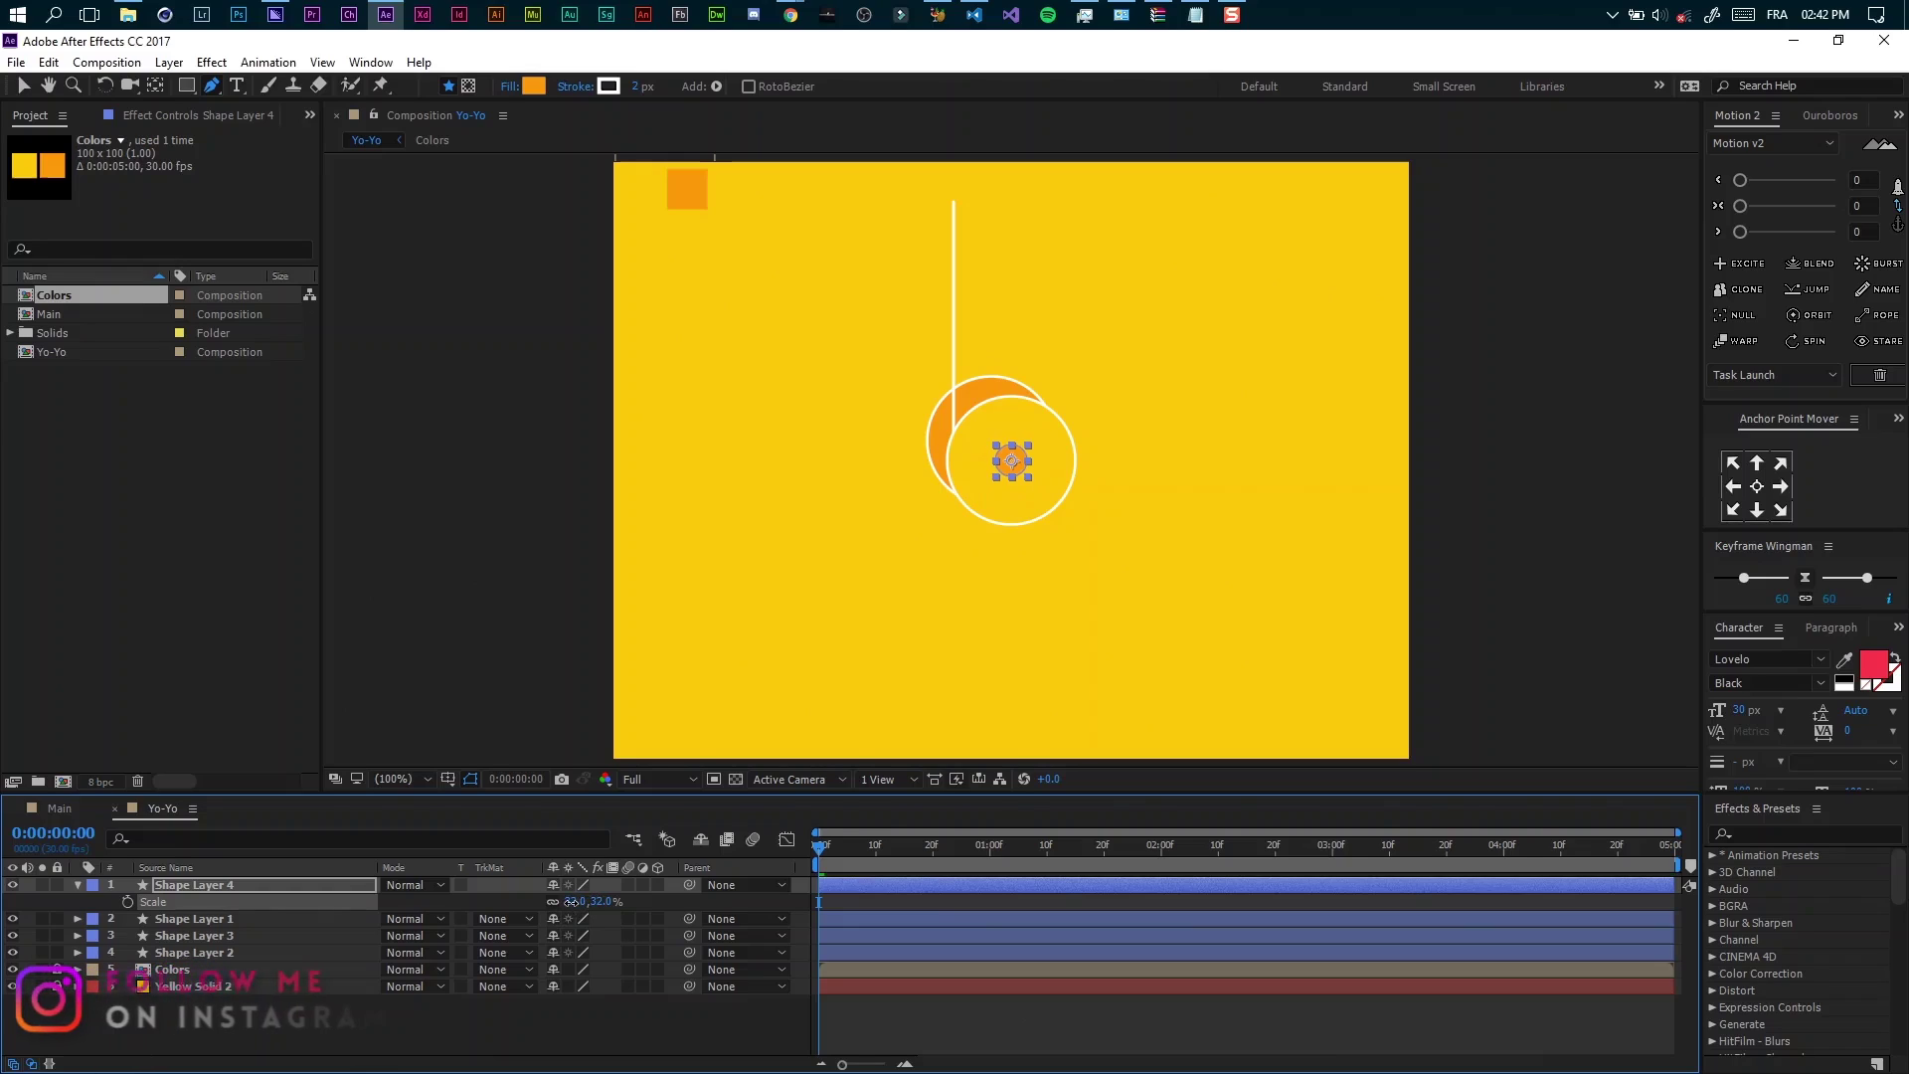
pyautogui.click(121, 903)
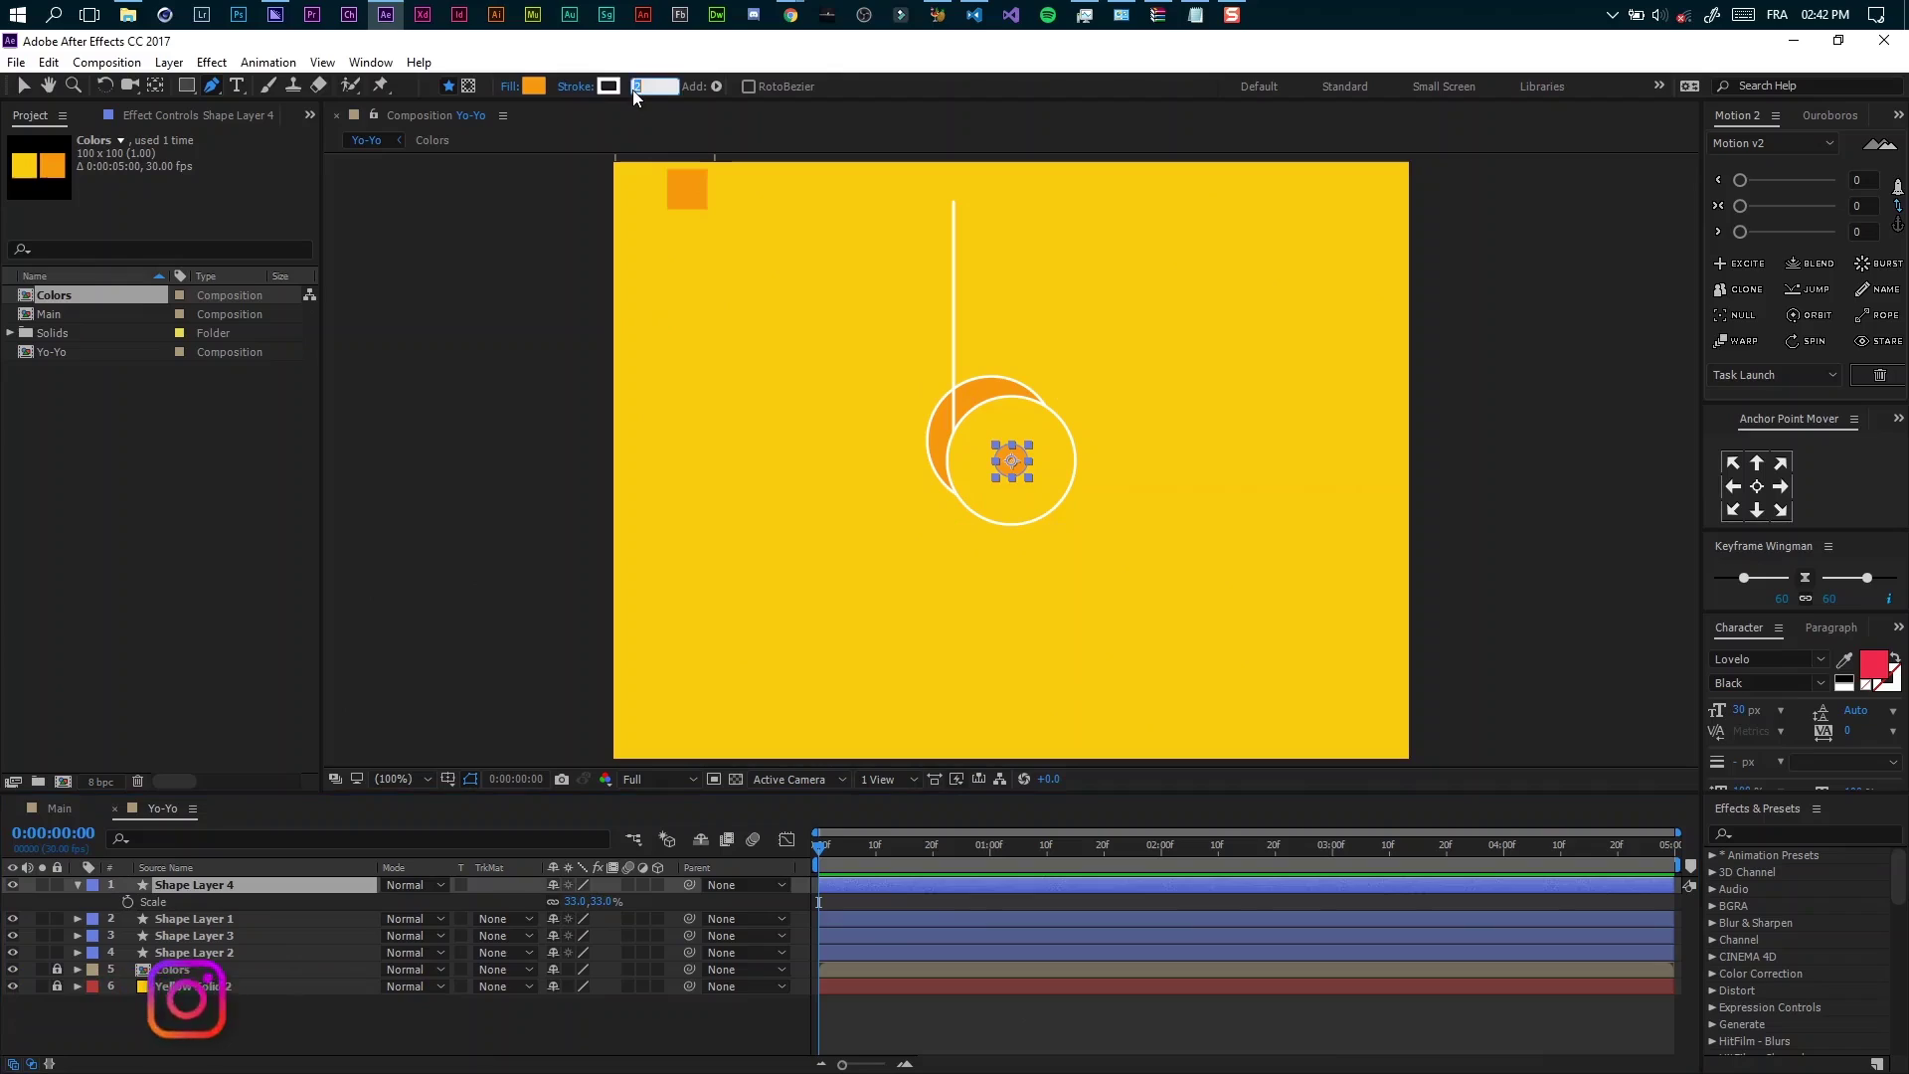
pyautogui.click(303, 1038)
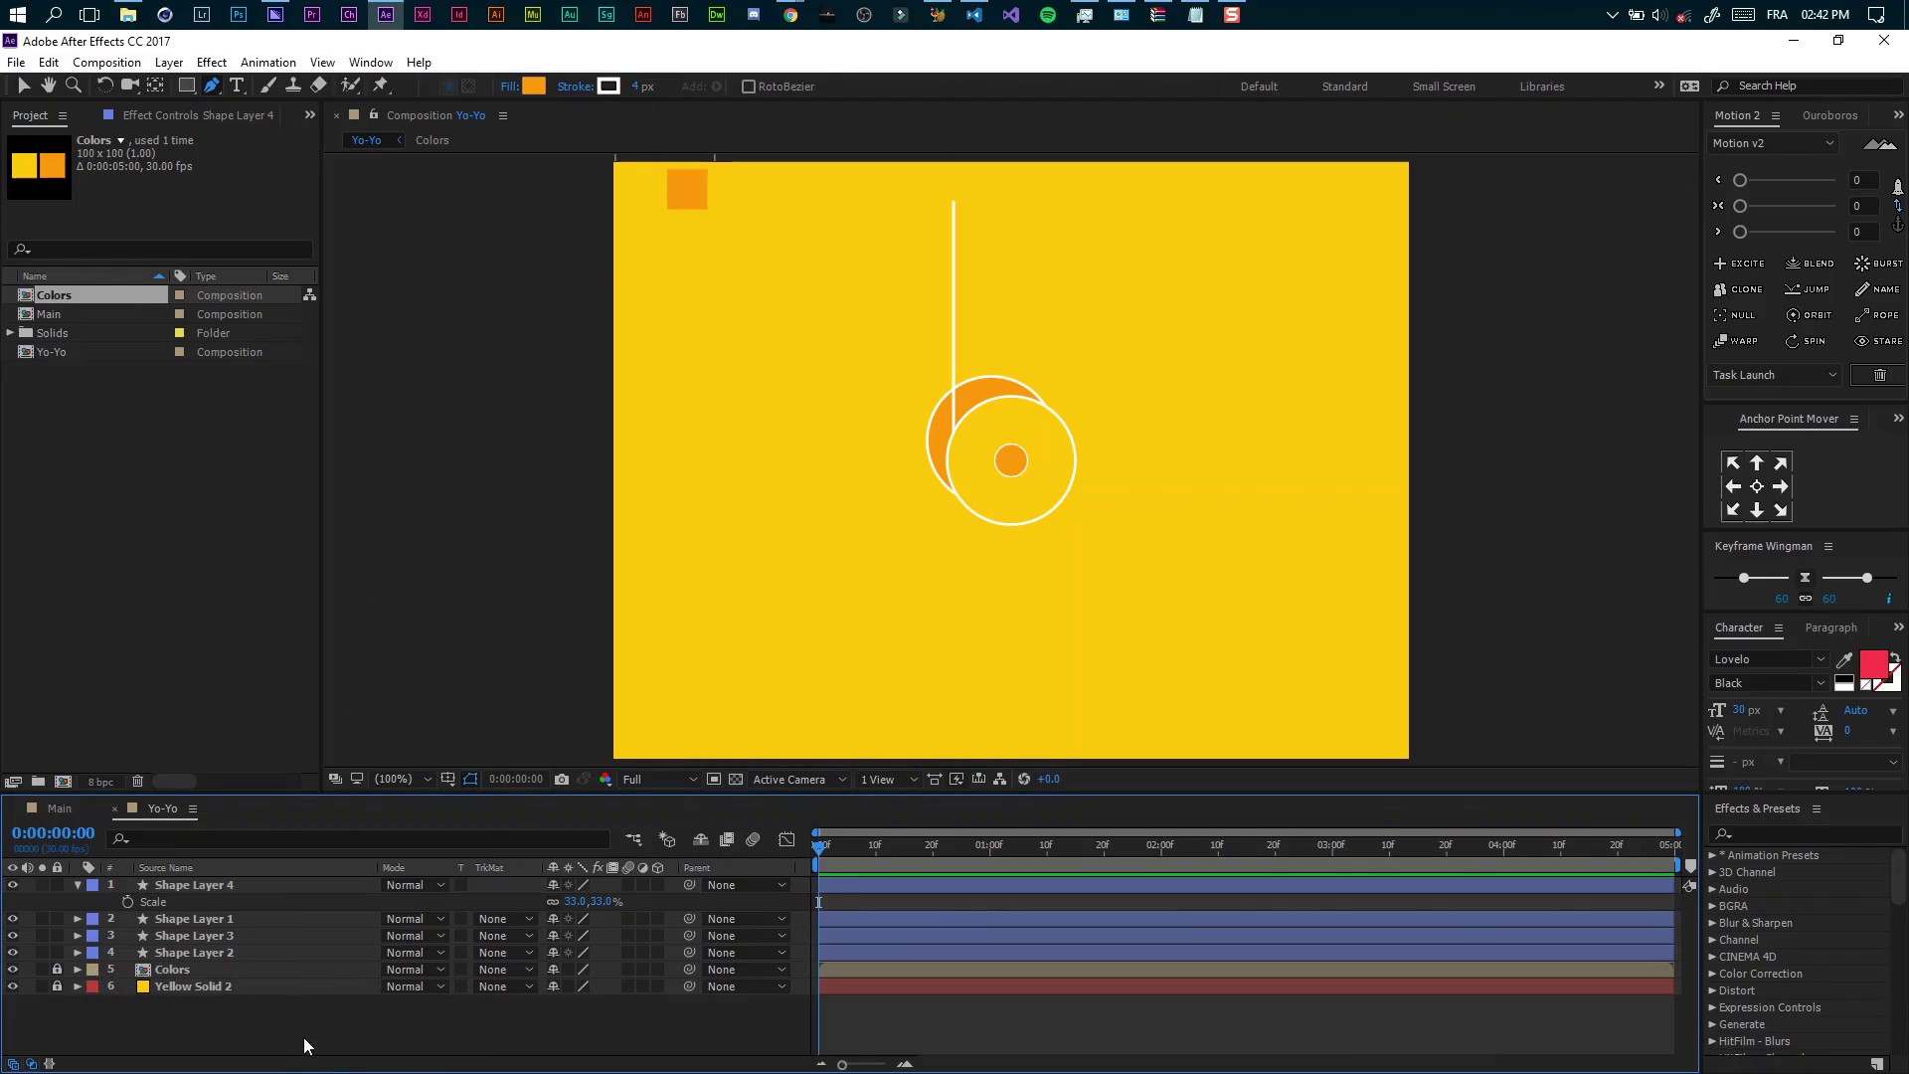
# Give the string layer Shape Layer 3 a teal label
pyautogui.click(77, 885)
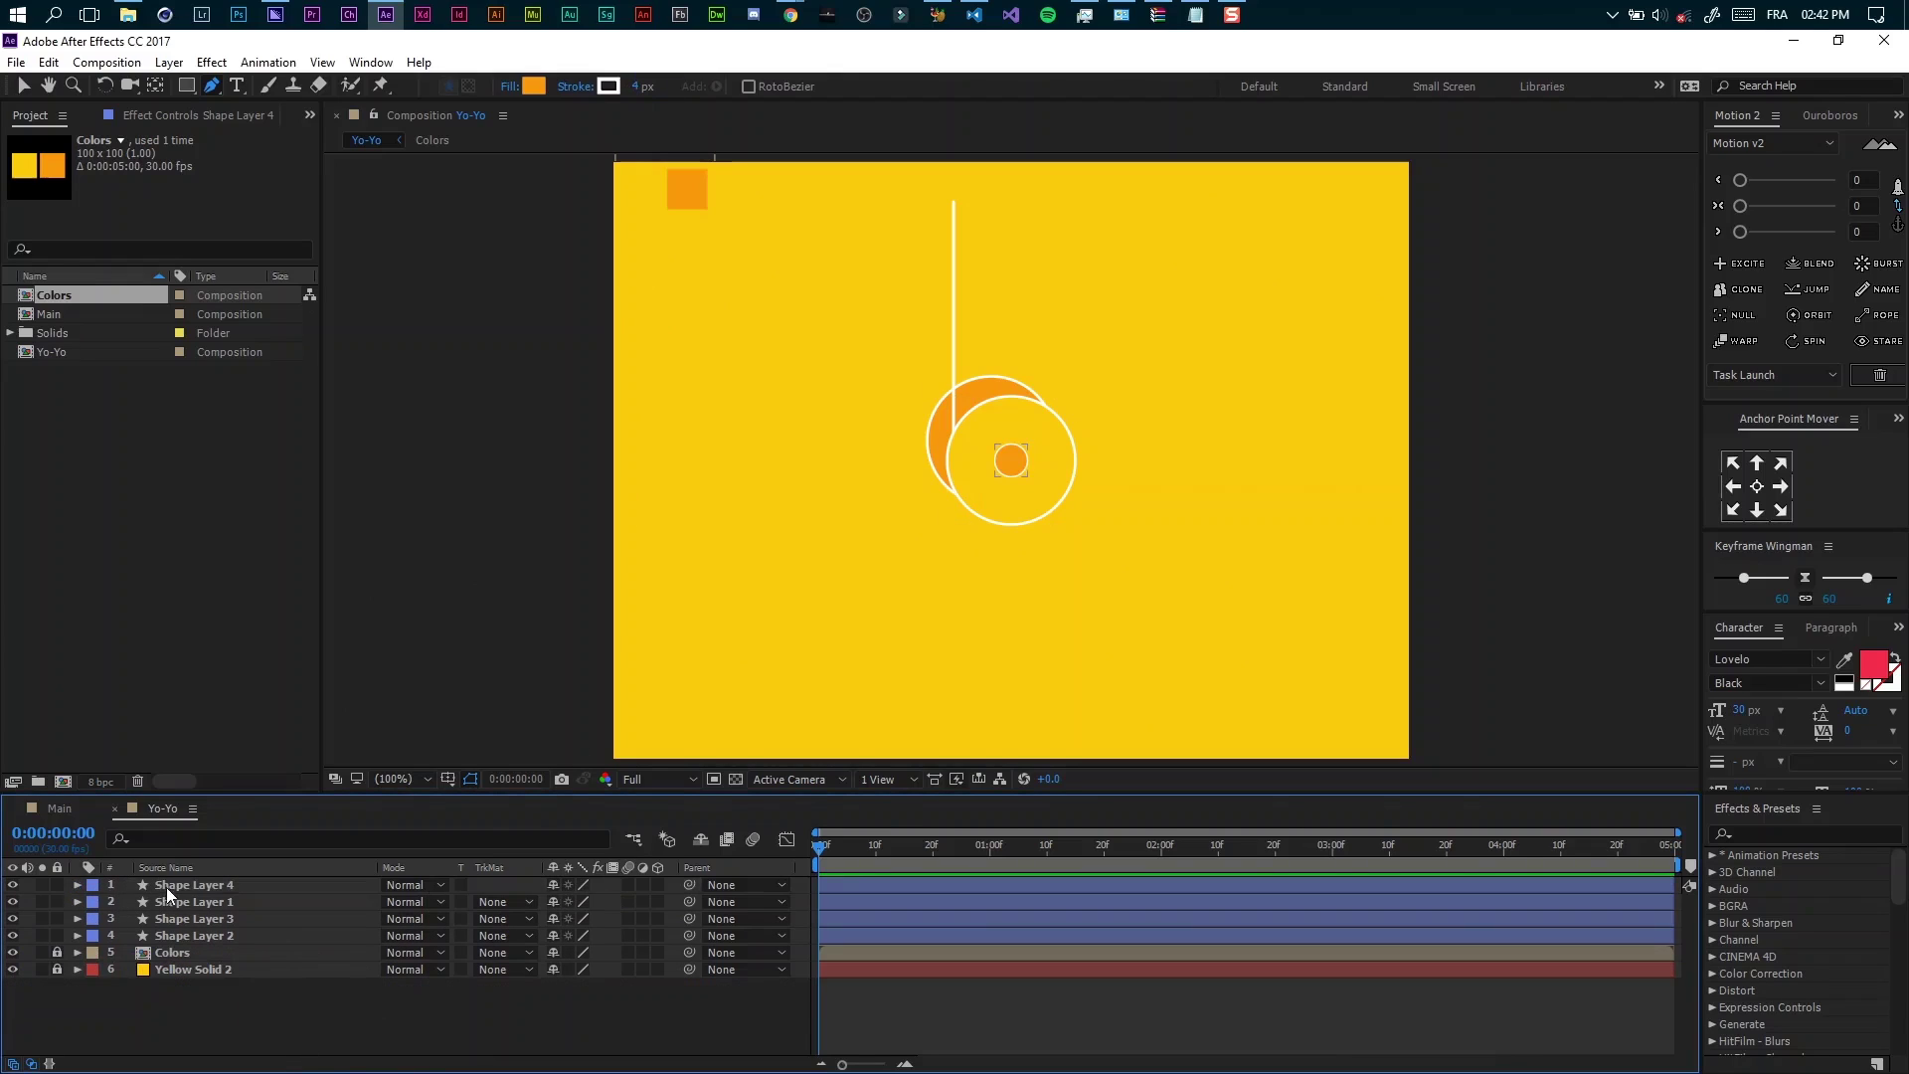
pyautogui.click(181, 887)
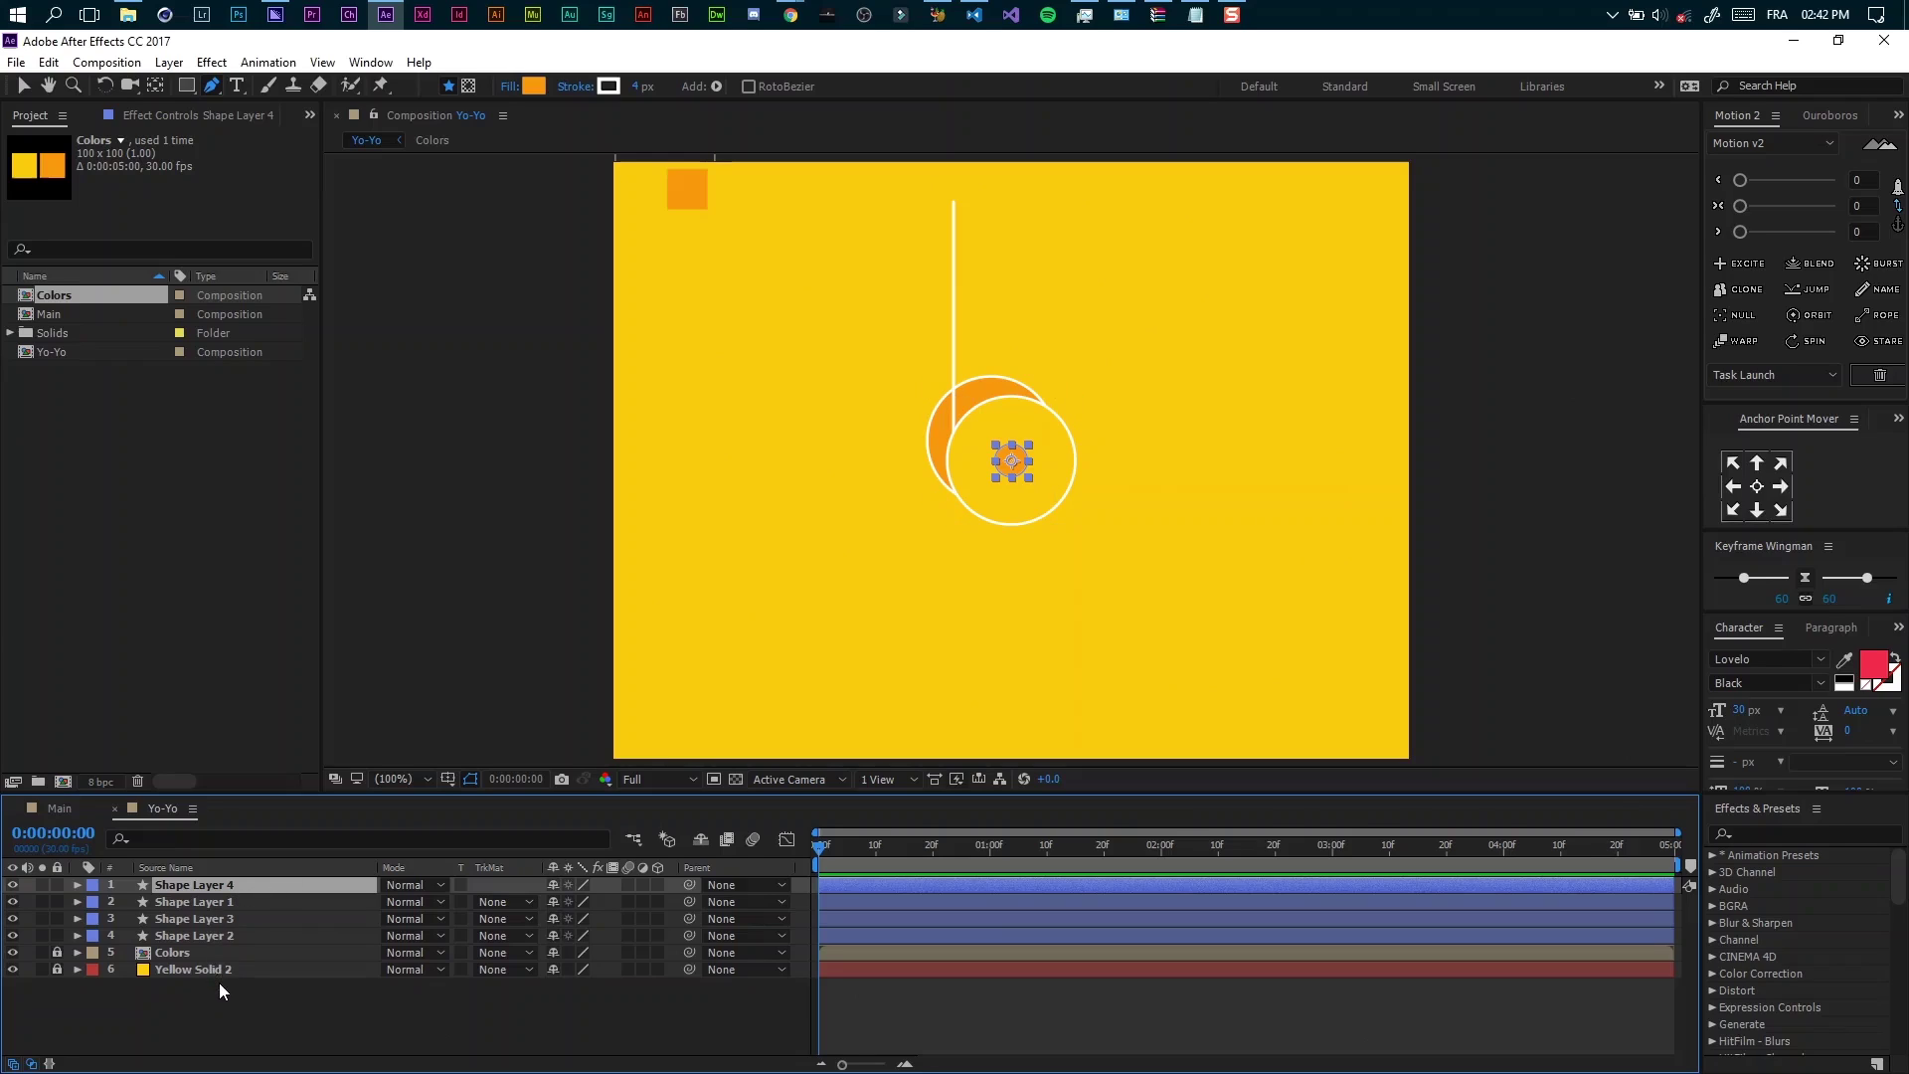
pyautogui.click(197, 935)
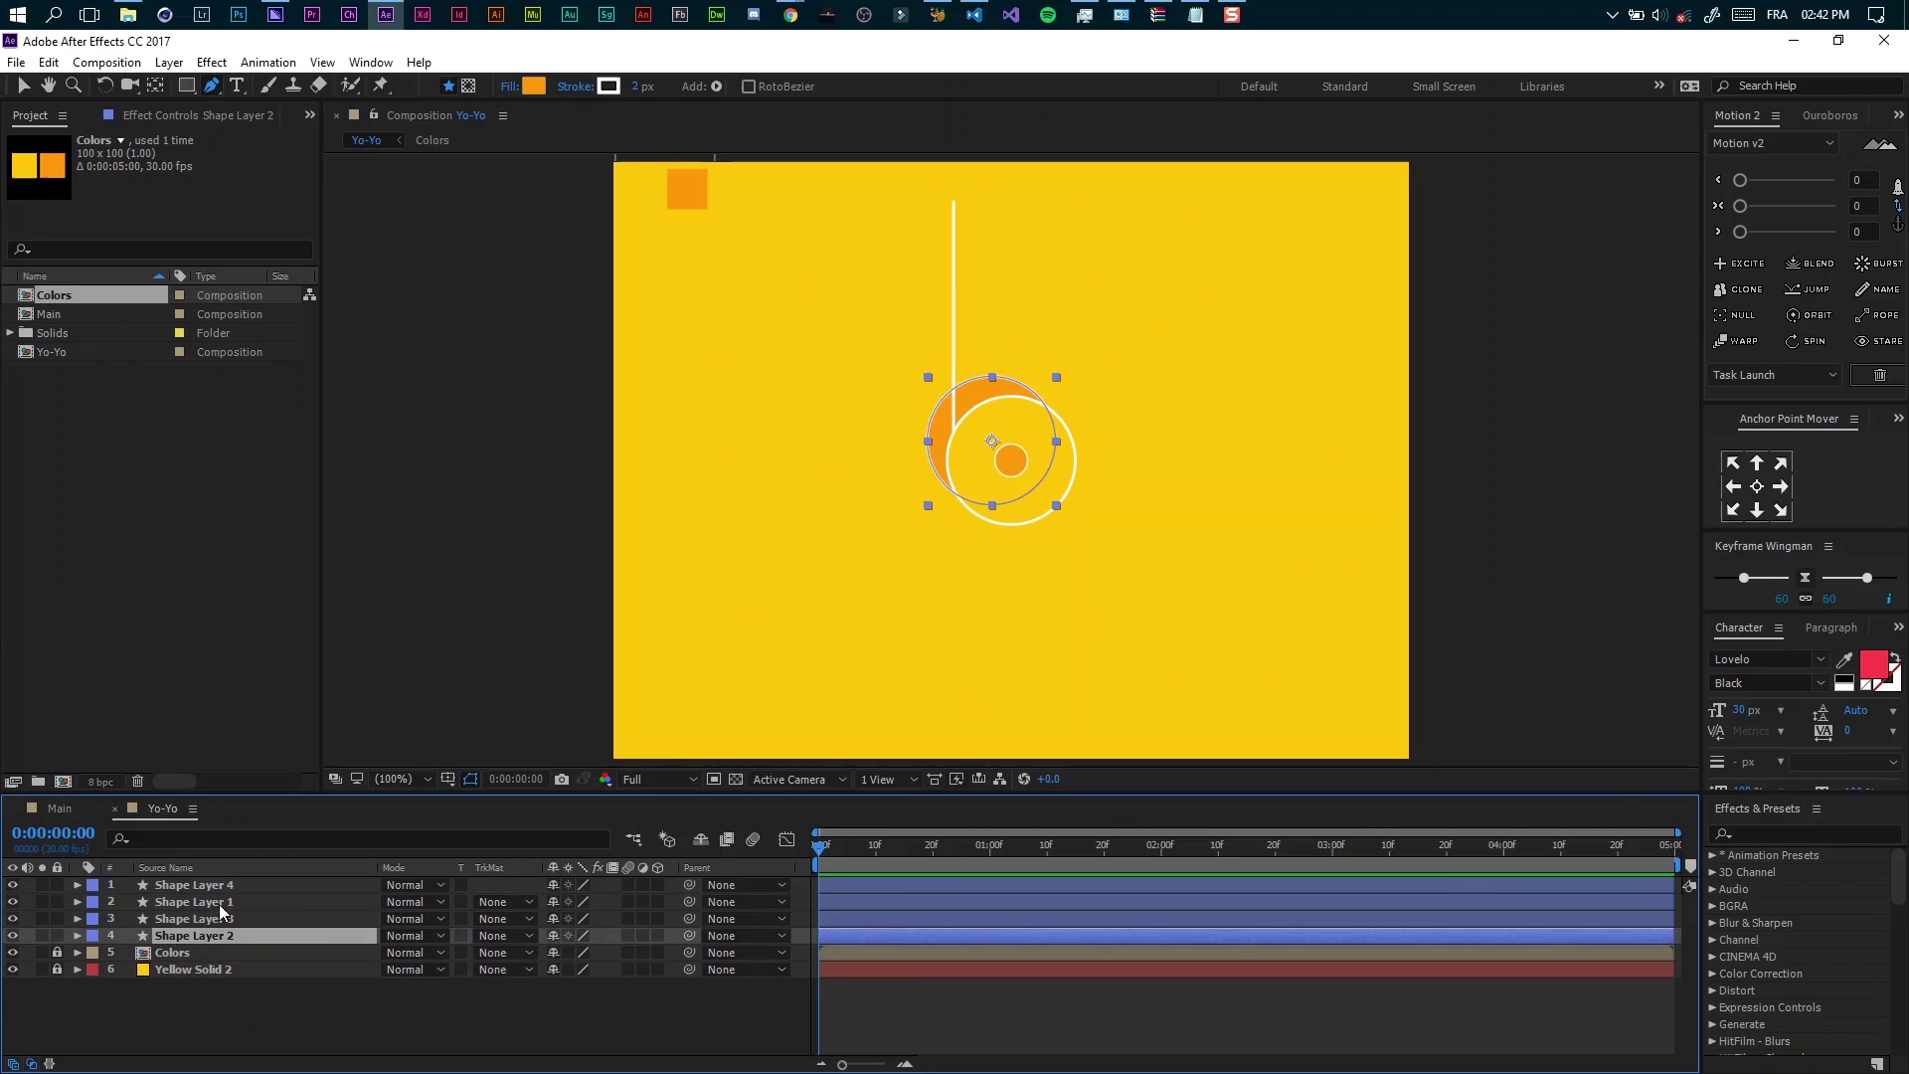
pyautogui.keyDown('shift'); pyautogui.click(223, 884); pyautogui.keyUp('shift')
pyautogui.keyDown('ctrl'); pyautogui.click(205, 921); pyautogui.keyUp('ctrl')
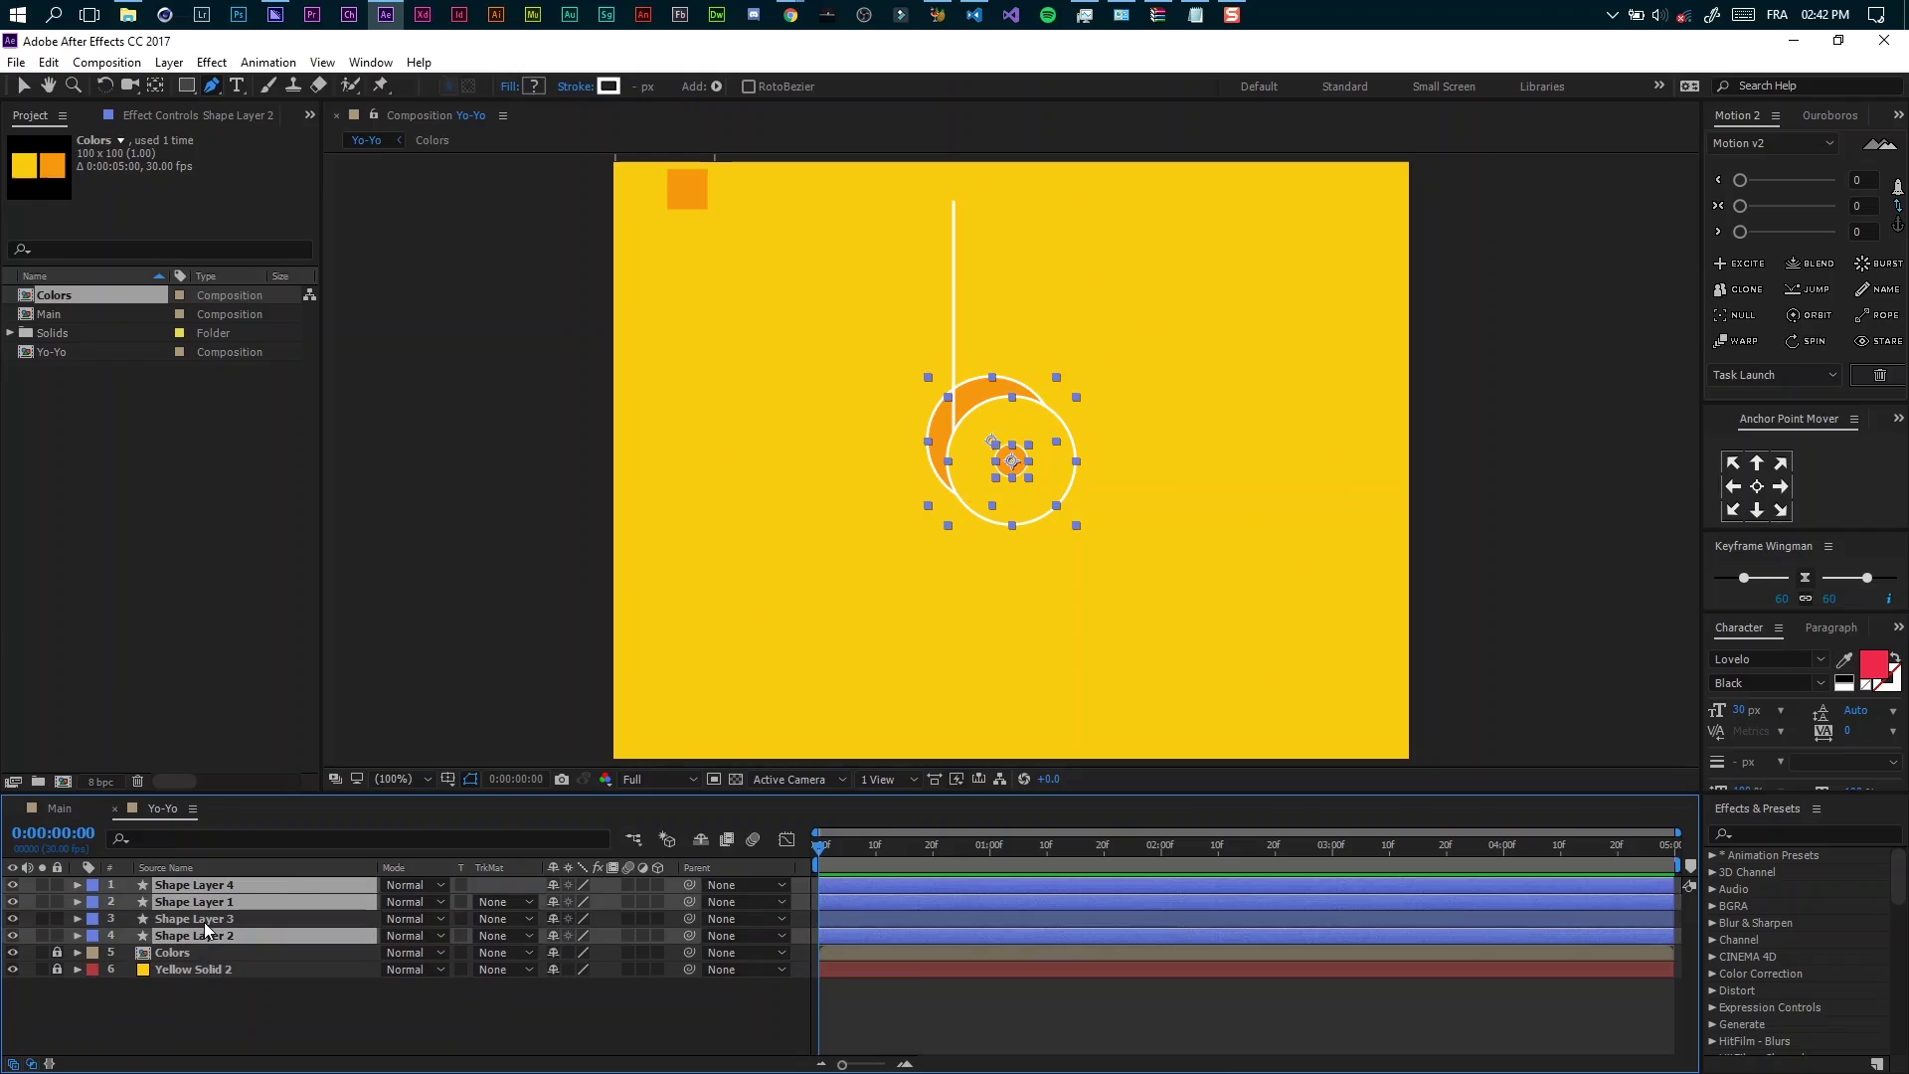
pyautogui.click(219, 981)
pyautogui.click(223, 915)
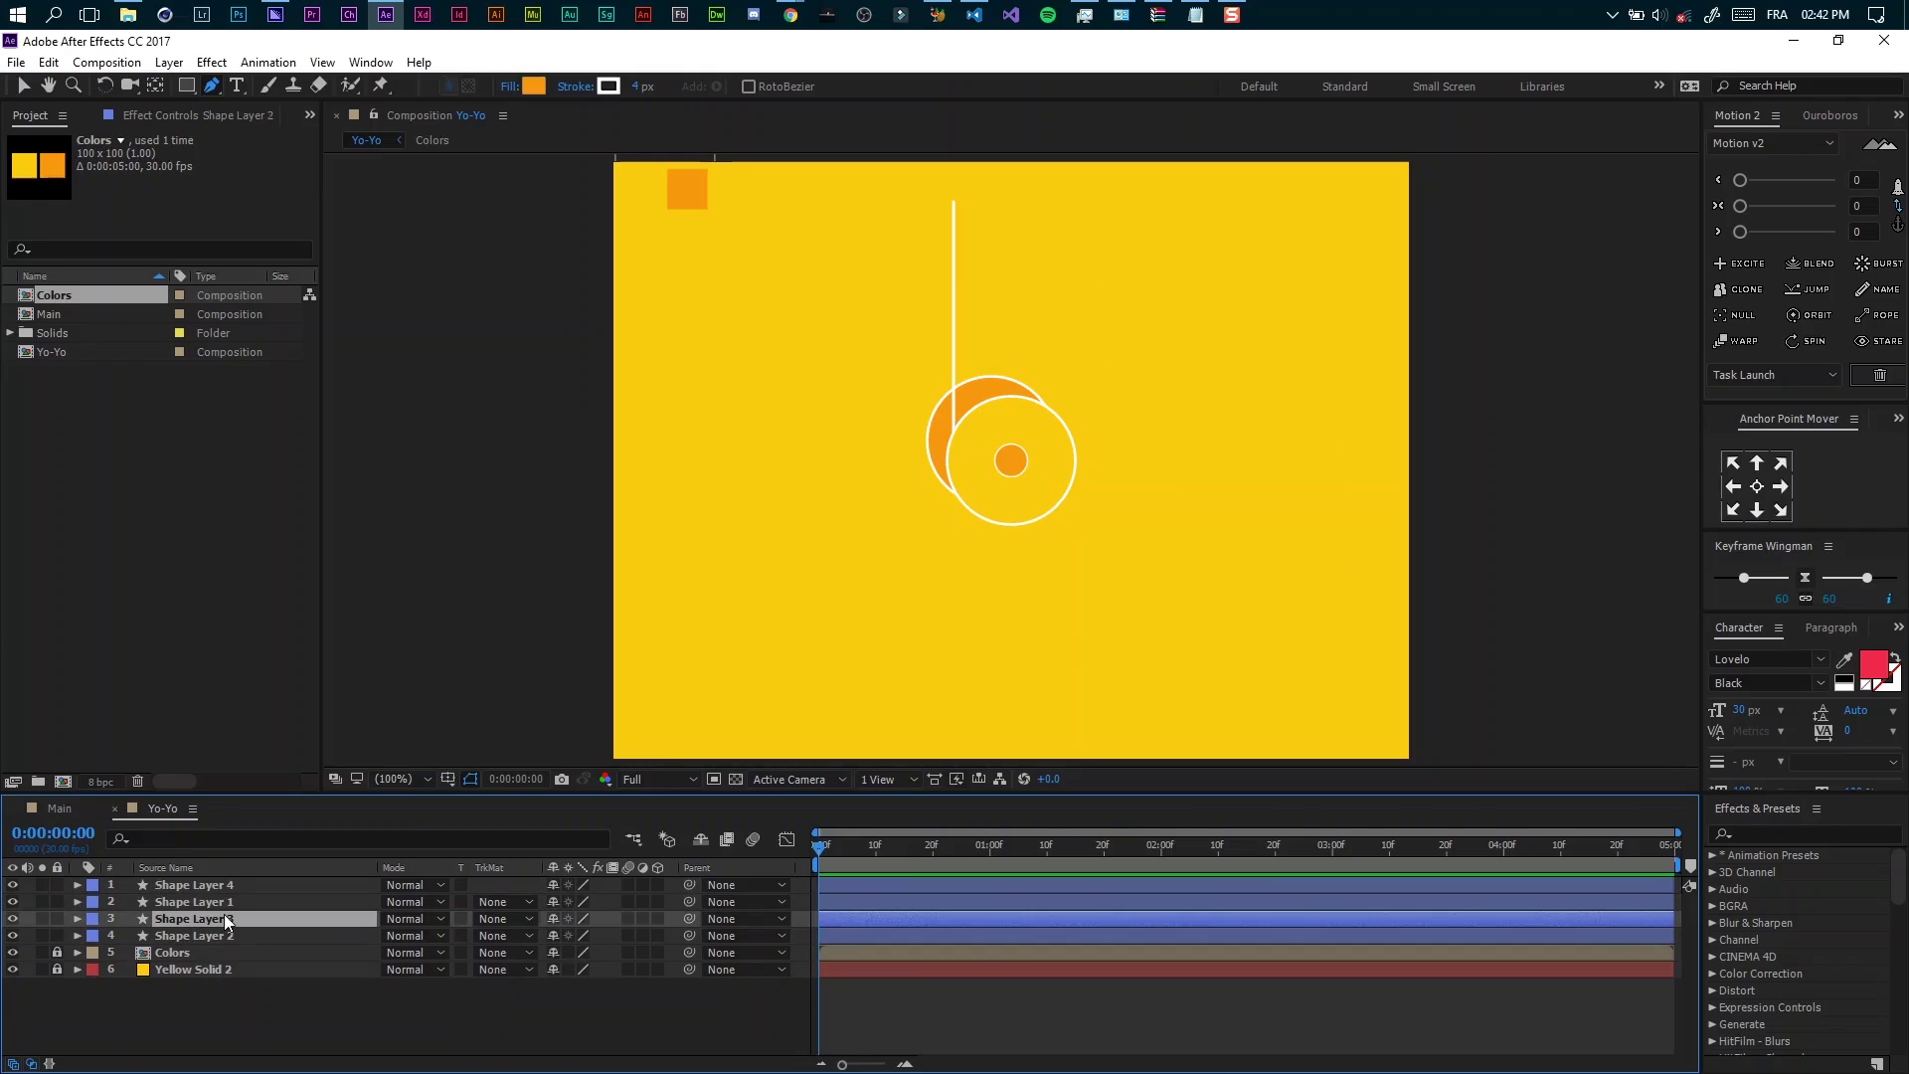
pyautogui.click(90, 918)
pyautogui.click(188, 871)
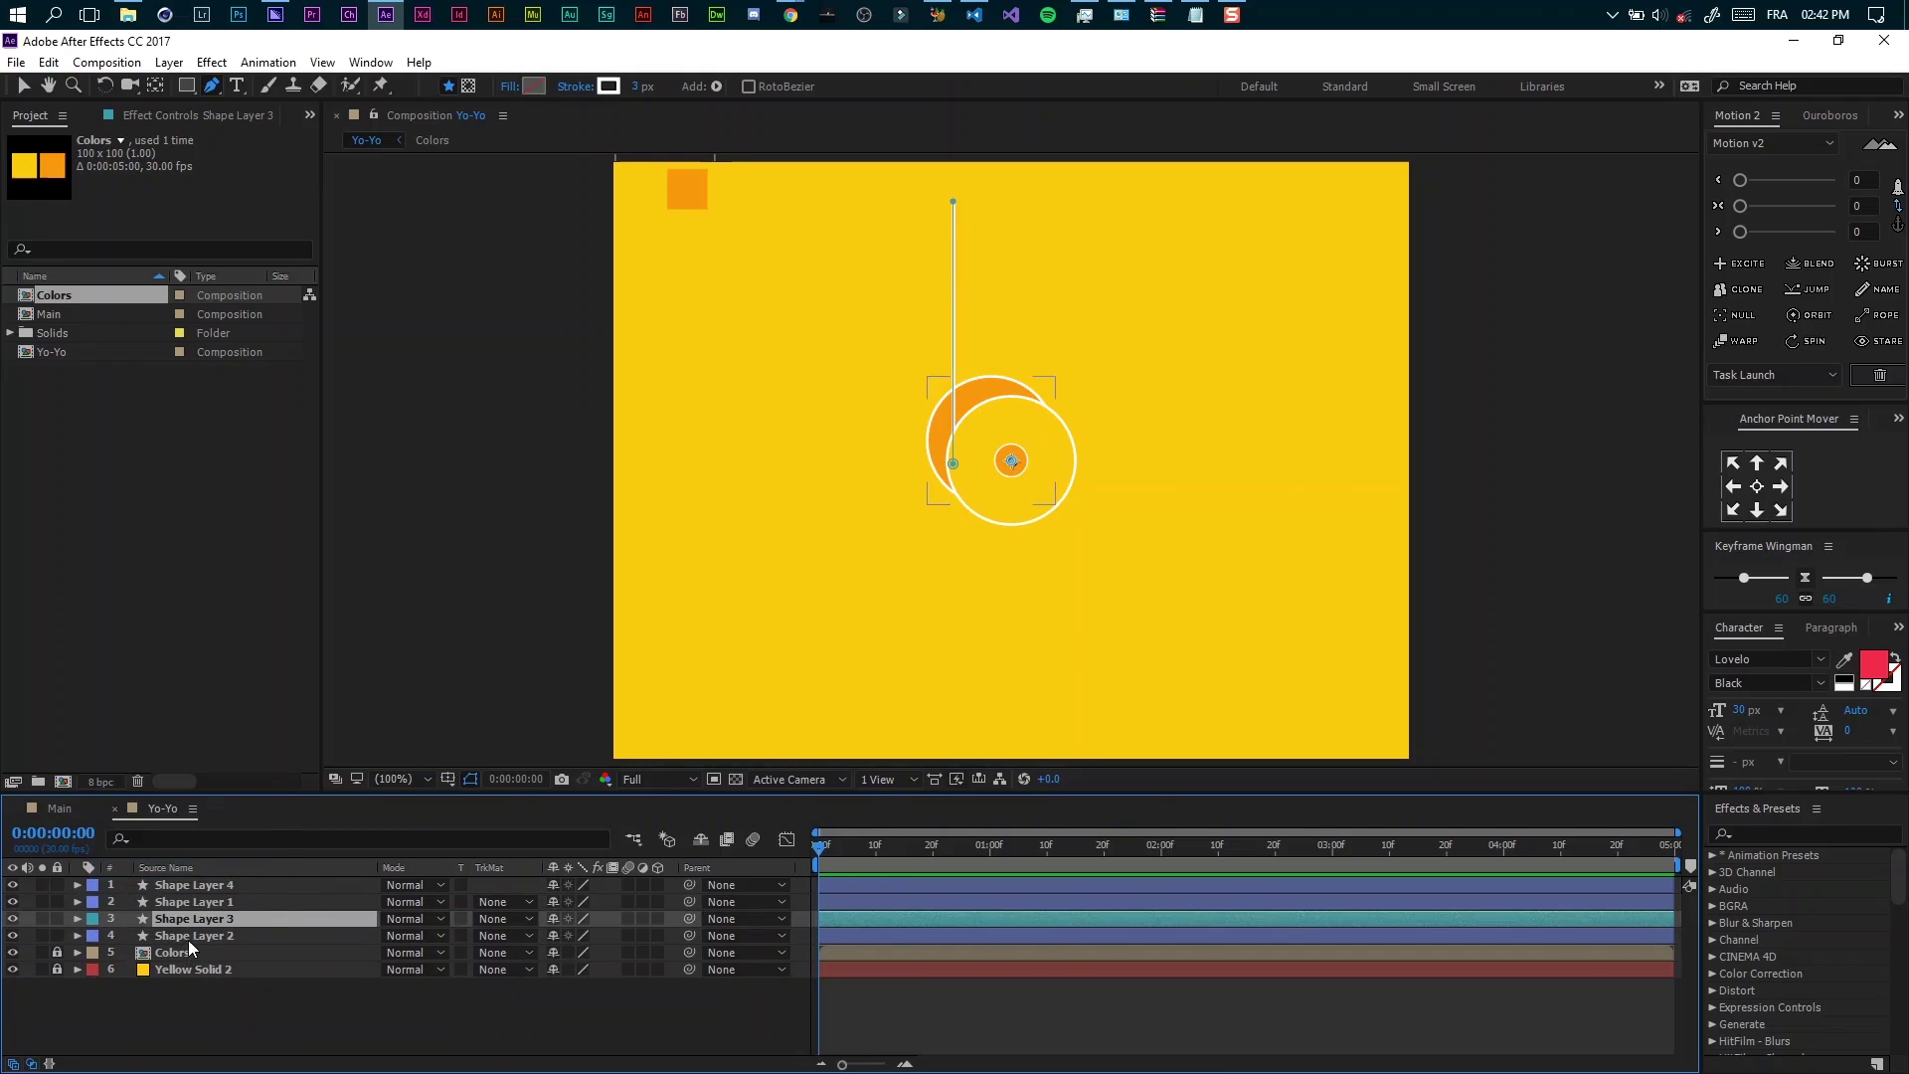
# Show Position for Shape Layers 1, 2 and 4 and end the work area at 2 seconds
pyautogui.click(187, 938)
pyautogui.keyDown('ctrl'); pyautogui.click(179, 901); pyautogui.keyUp('ctrl')
pyautogui.keyDown('ctrl'); pyautogui.click(187, 888); pyautogui.keyUp('ctrl')
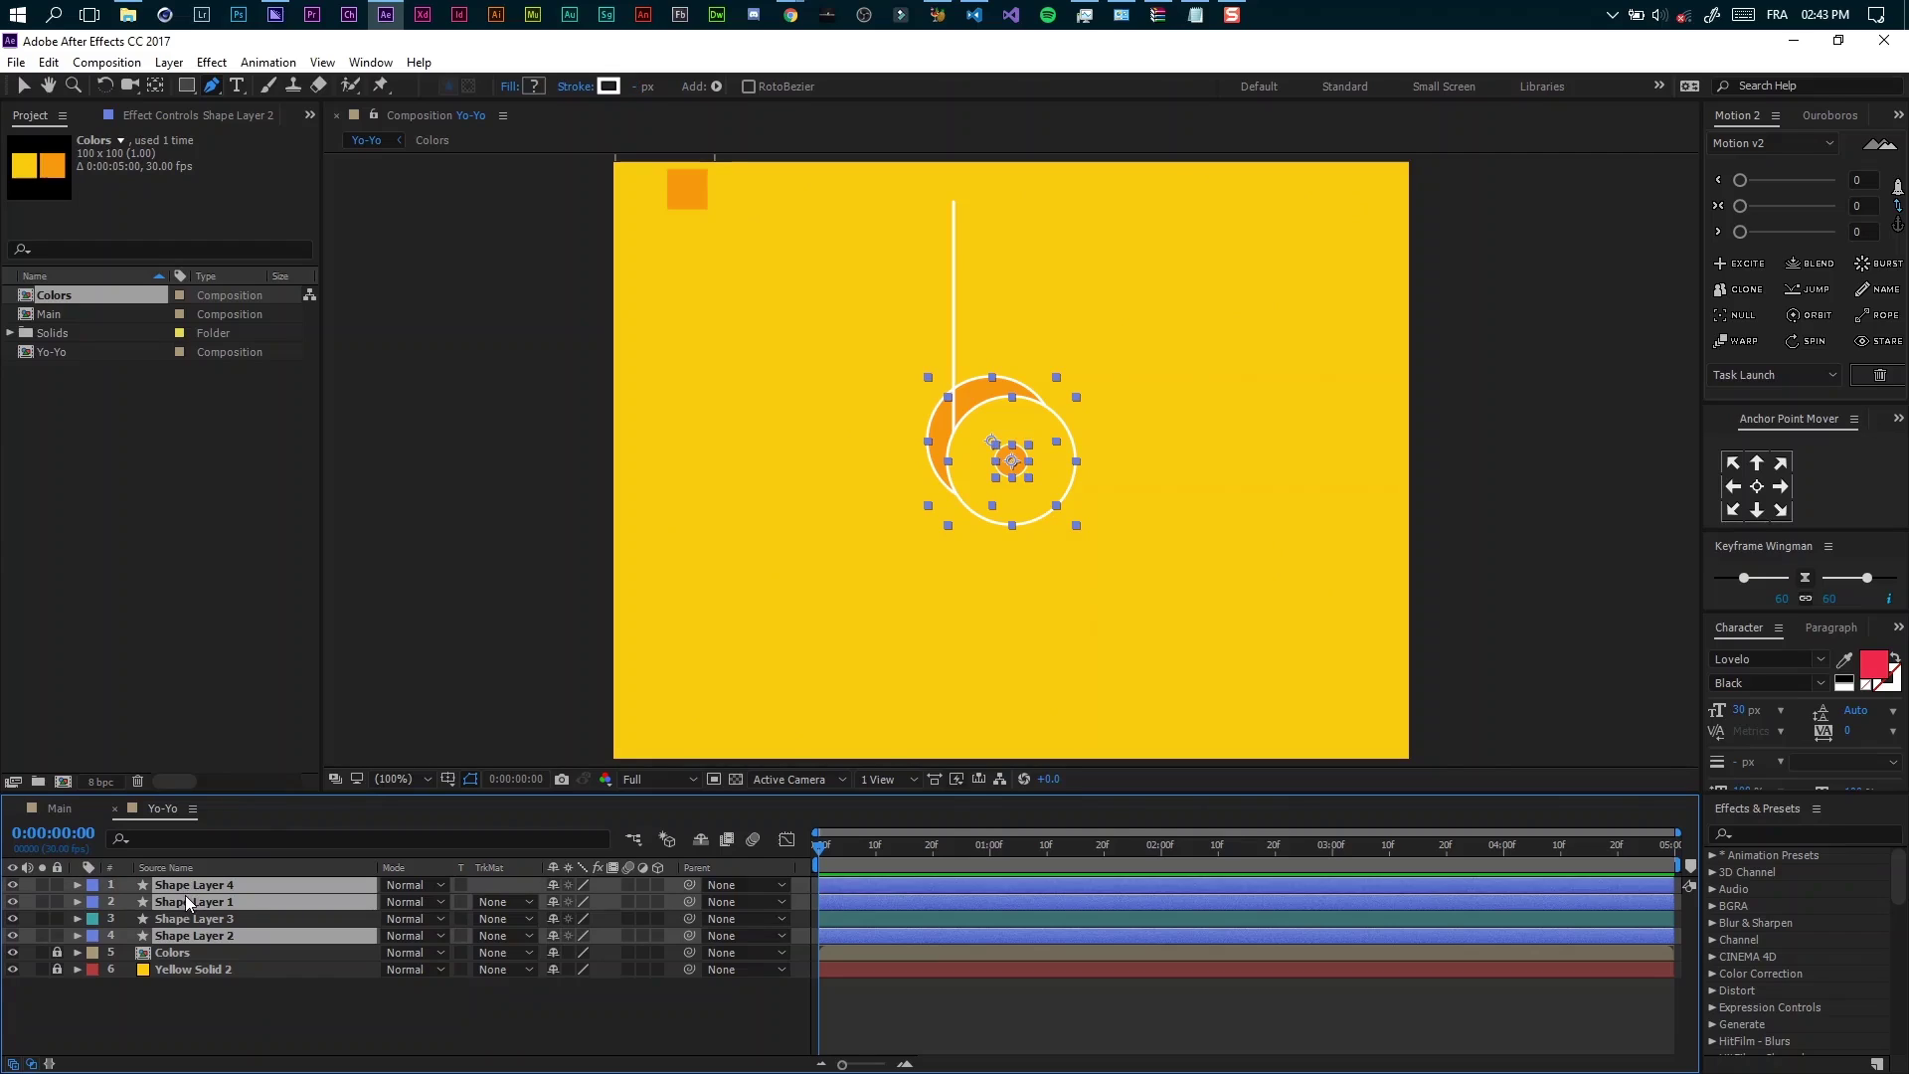
pyautogui.press('p')
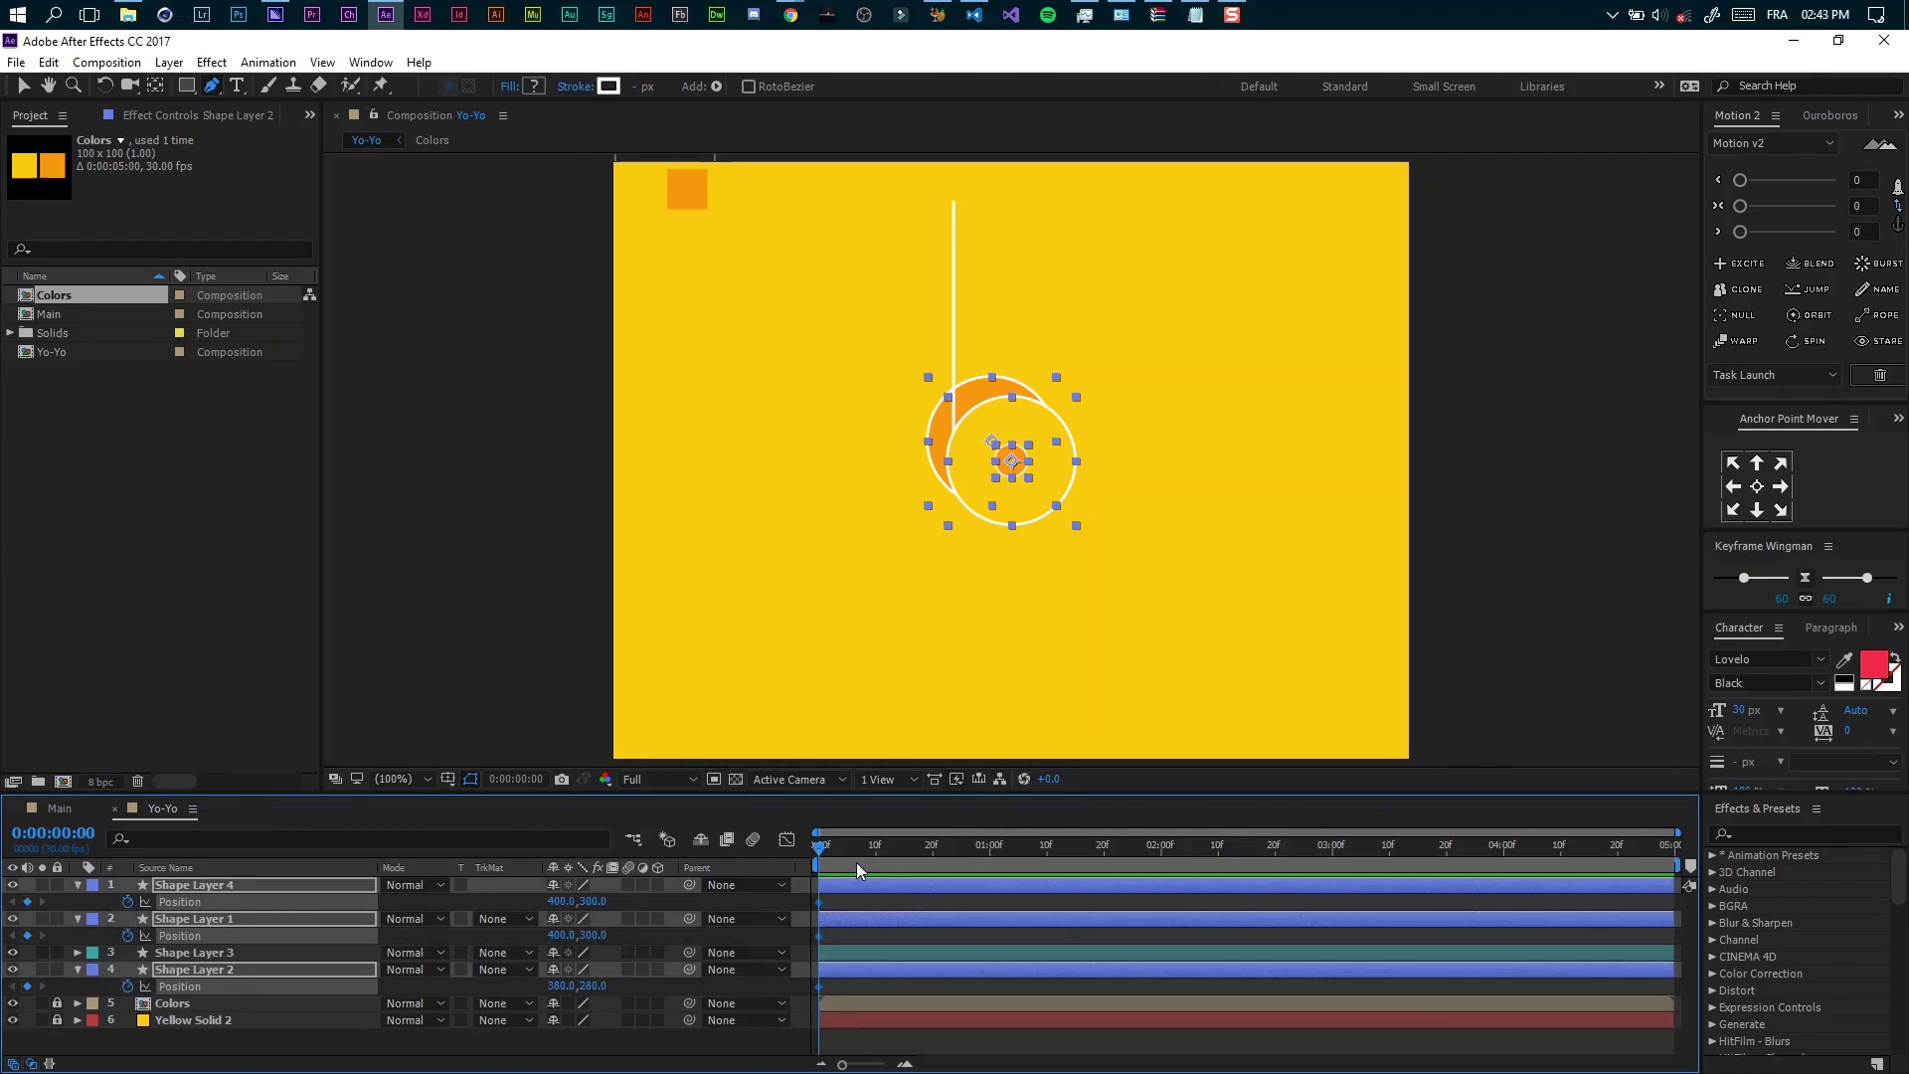
pyautogui.moveTo(1004, 865); pyautogui.dragTo(989, 865)
pyautogui.click(1160, 861)
pyautogui.press('n')
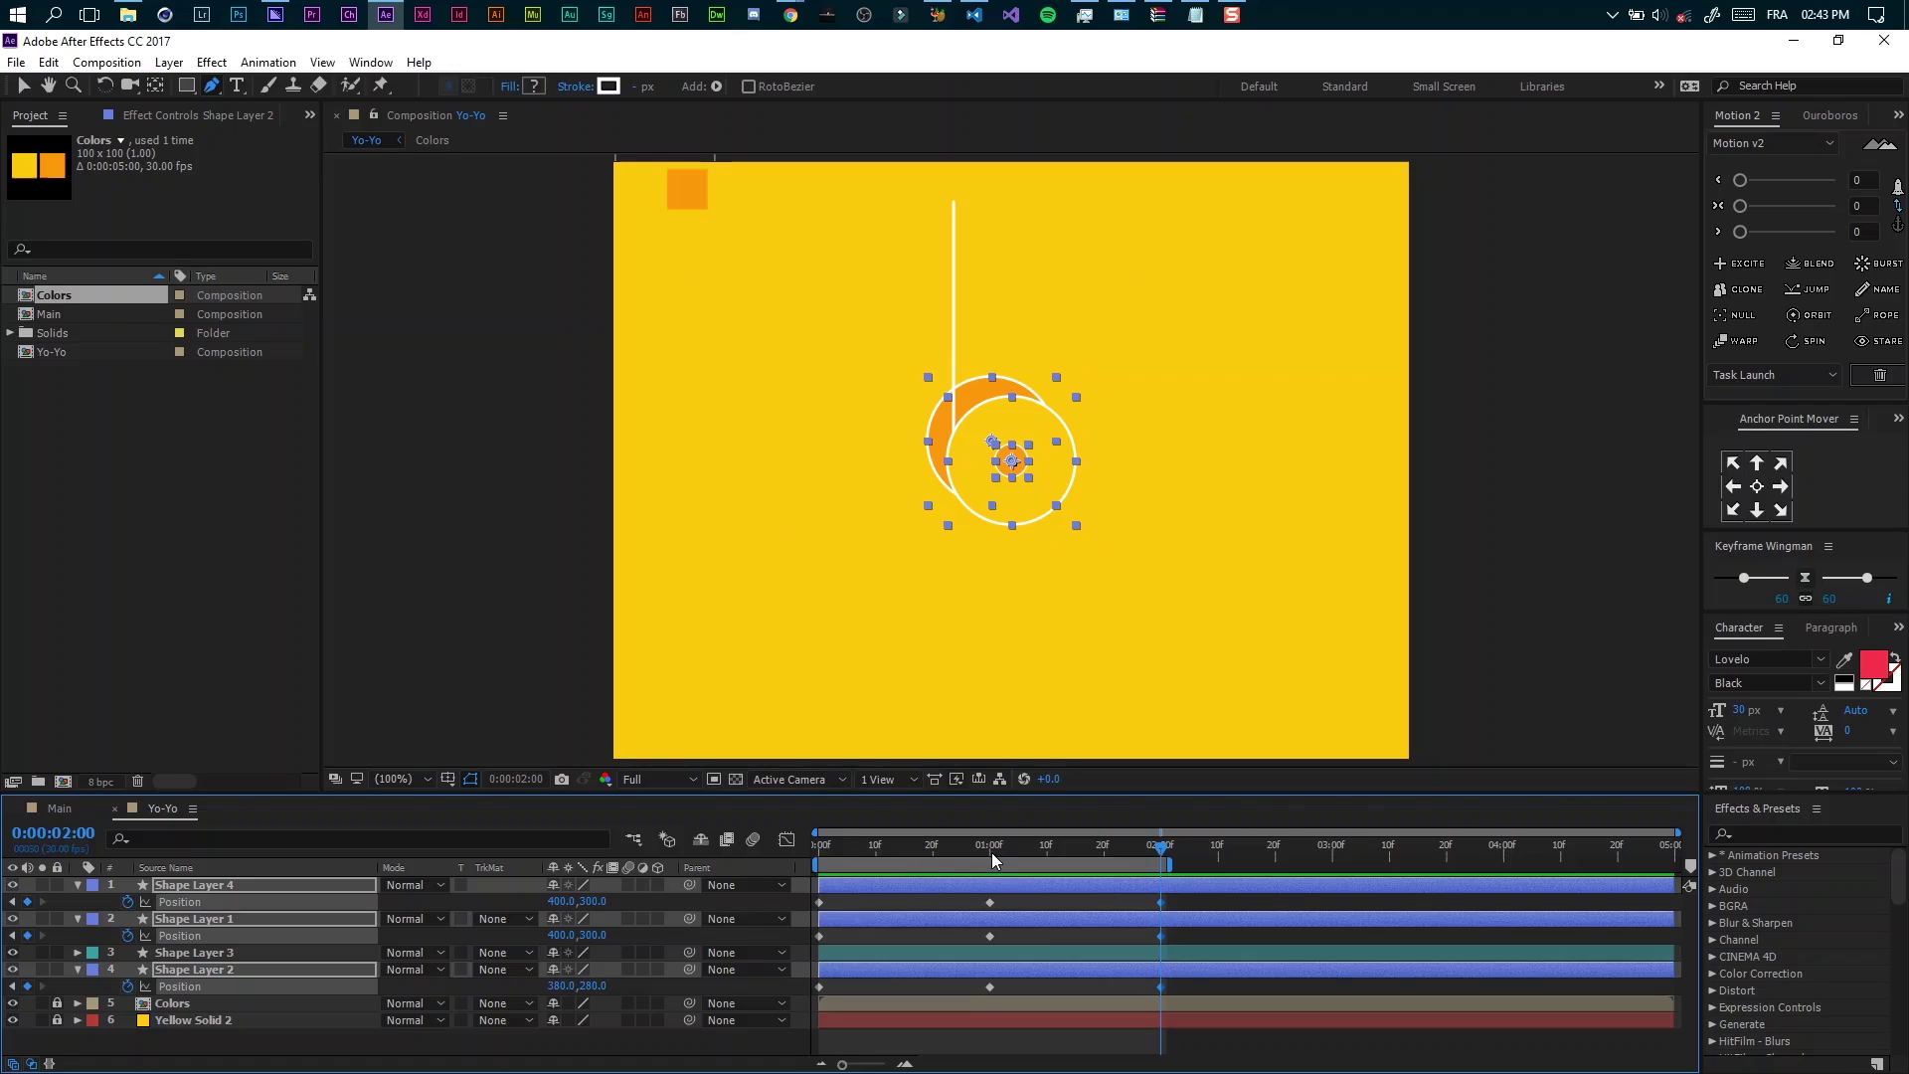
# Keyframe the discs lowered by 150 pixels, then raised toward the top at the start
pyautogui.hotkey('shift', 'Down')
pyautogui.hotkey('shift', 'Down')
pyautogui.hotkey('shift', 'Down')
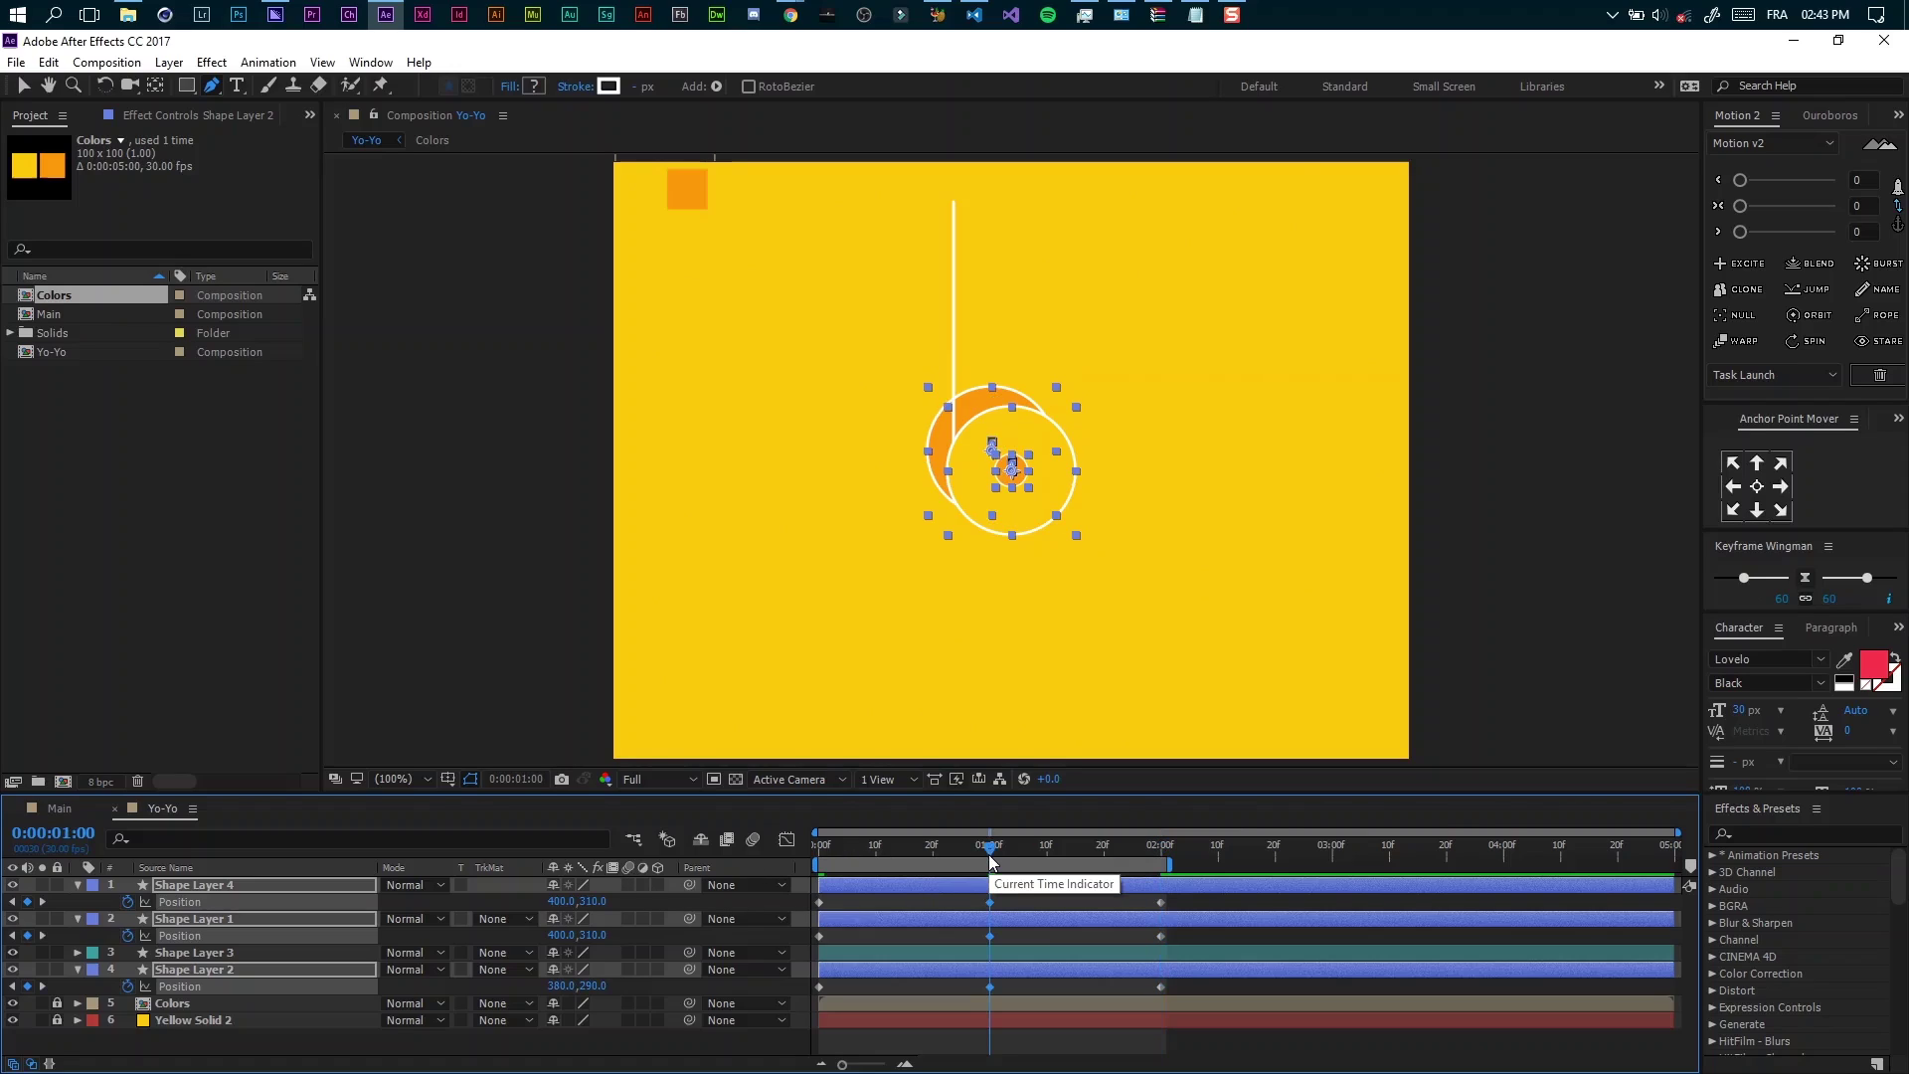
pyautogui.hotkey('shift', 'Down')
pyautogui.hotkey('shift', 'Down')
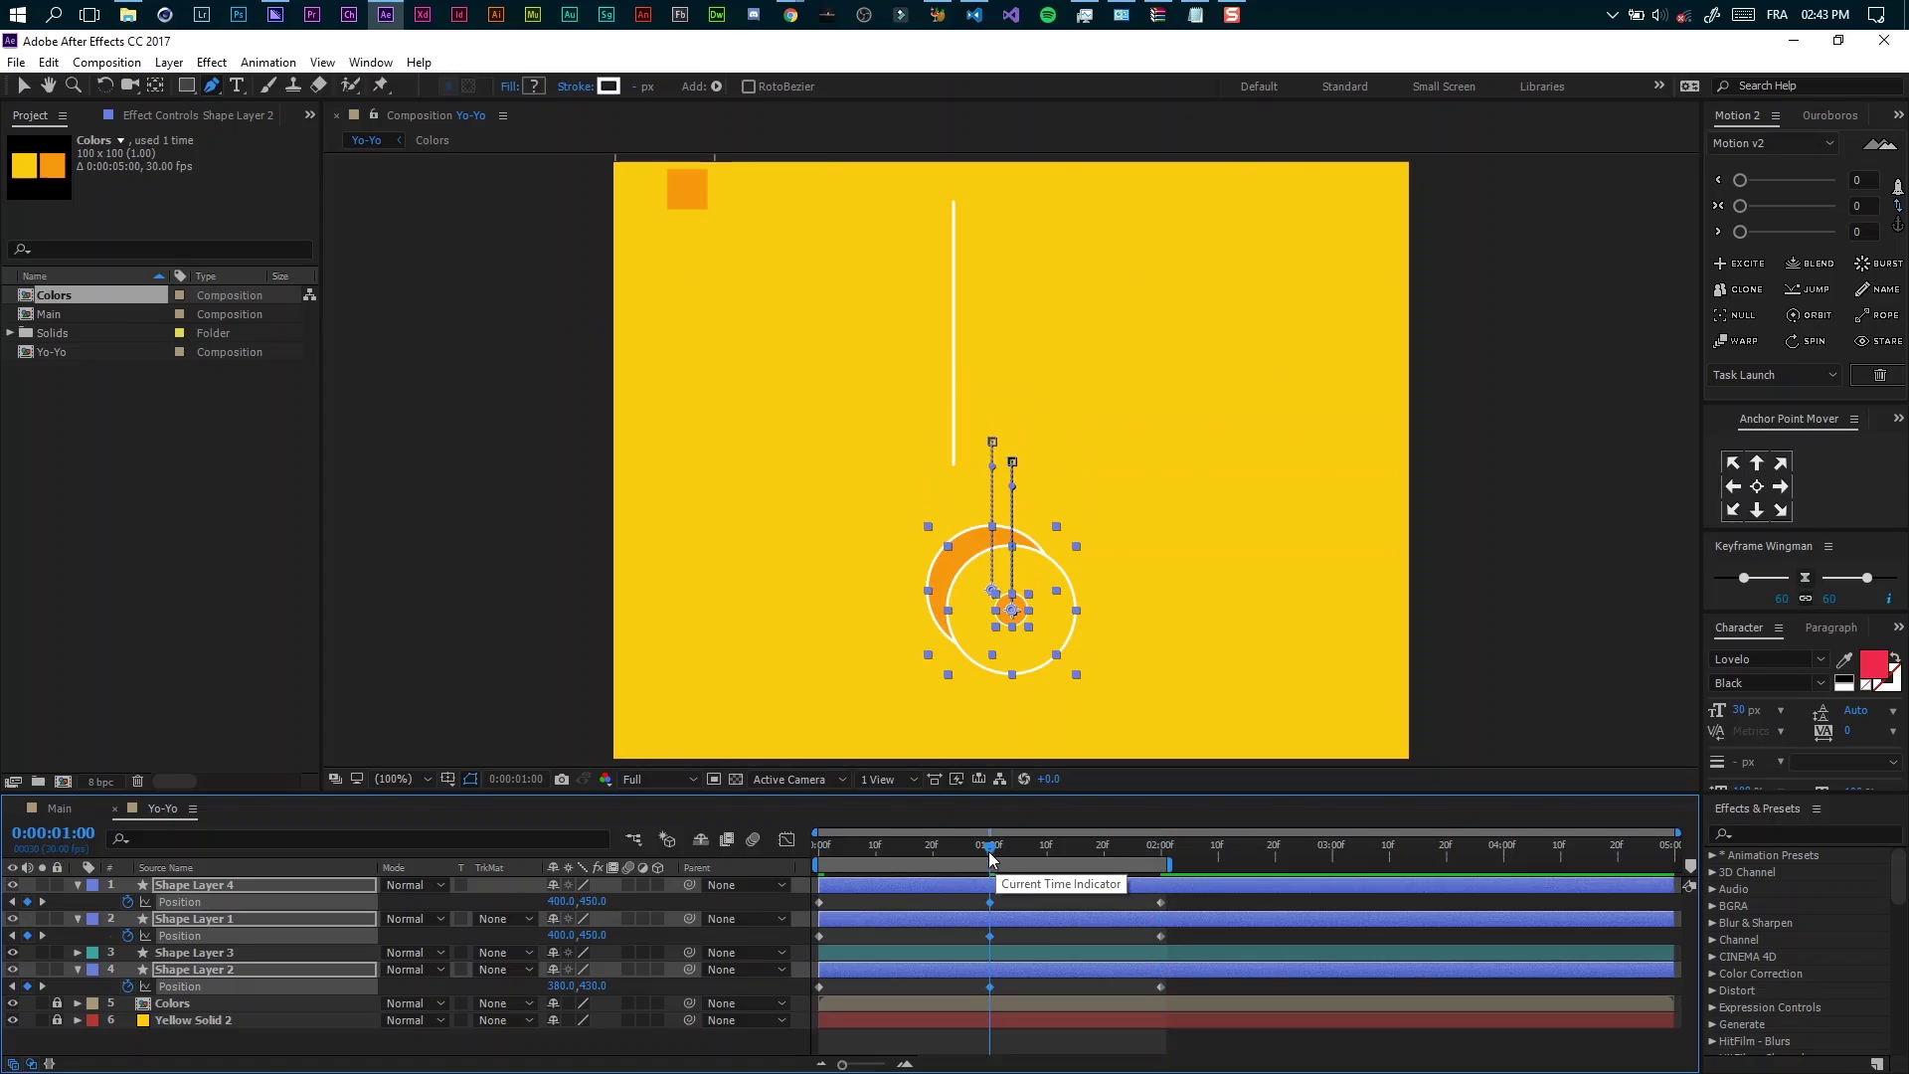
pyautogui.moveTo(837, 847); pyautogui.dragTo(793, 849)
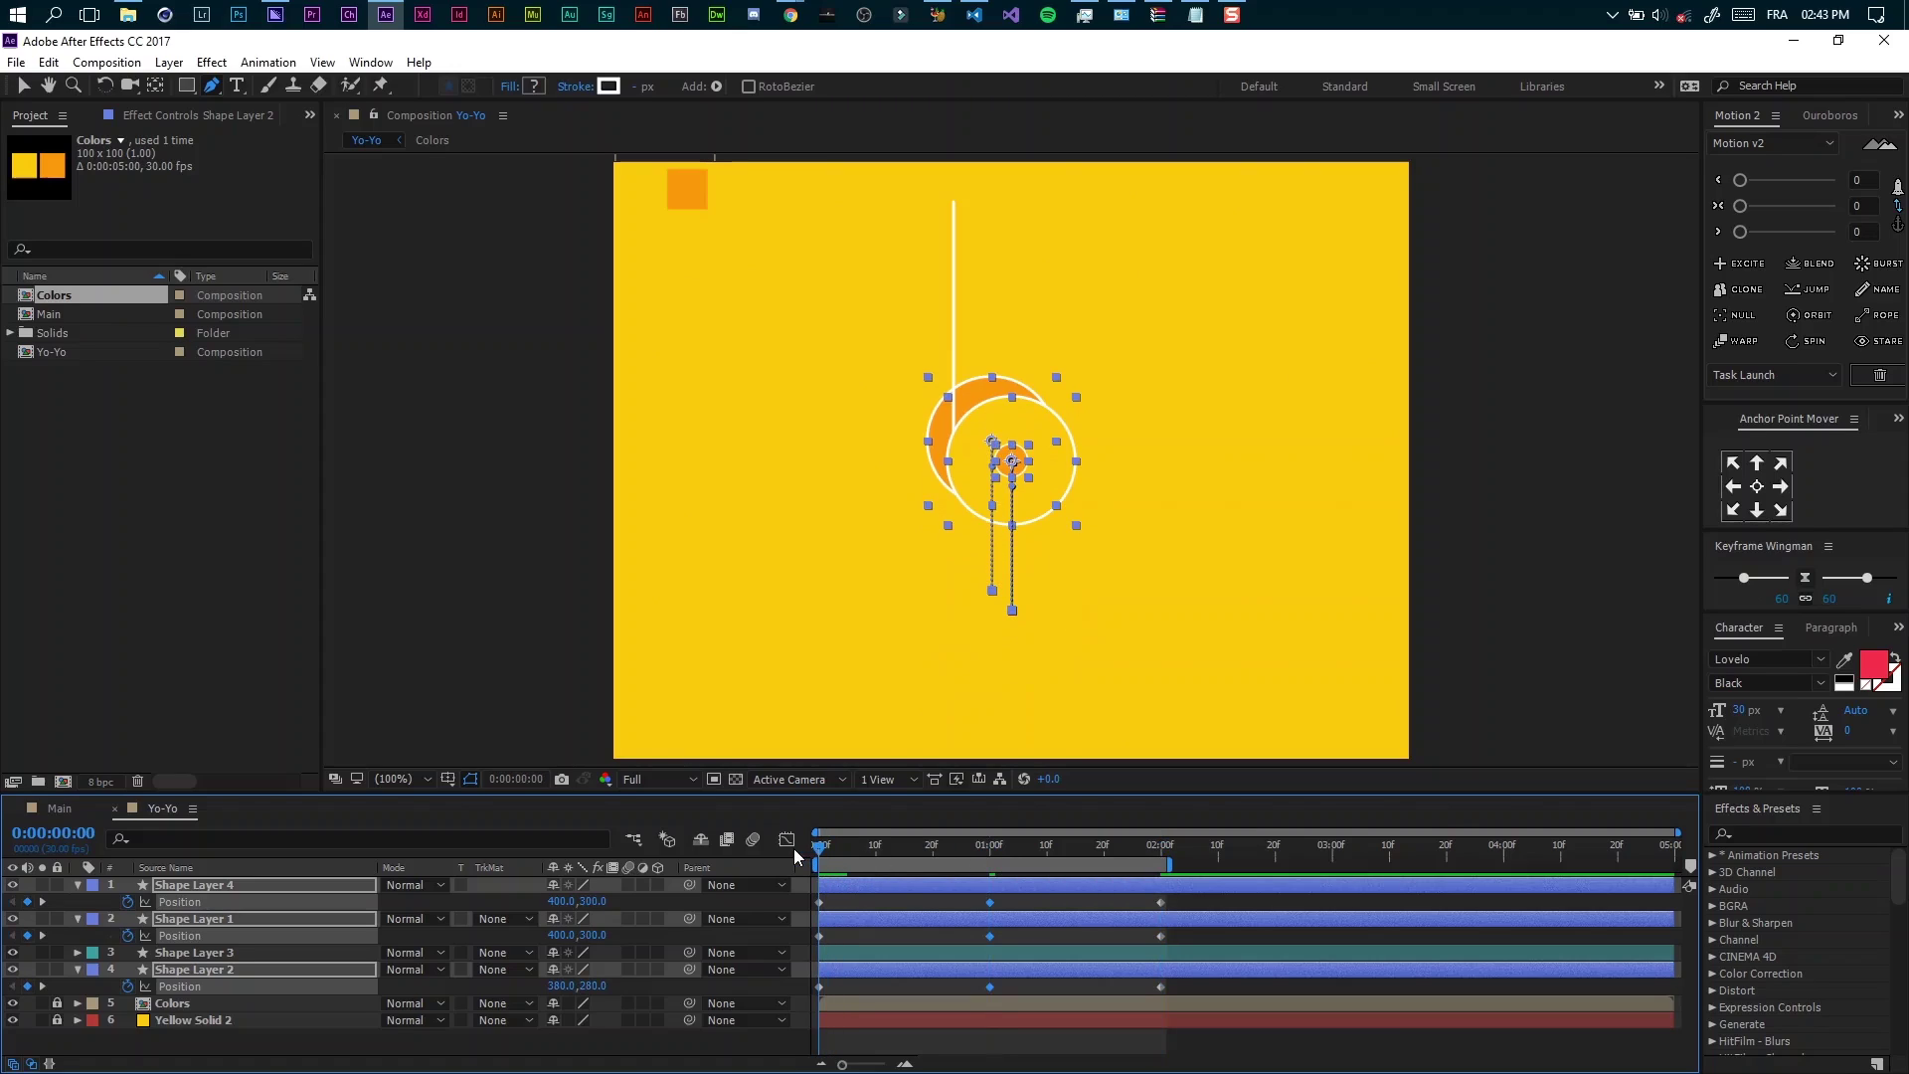
pyautogui.hotkey('shift', 'Up')
pyautogui.hotkey('shift', 'Up')
pyautogui.hotkey('shift', 'Up')
pyautogui.hotkey('shift', 'Up')
pyautogui.hotkey('shift', 'Up')
pyautogui.hotkey('shift', 'Up')
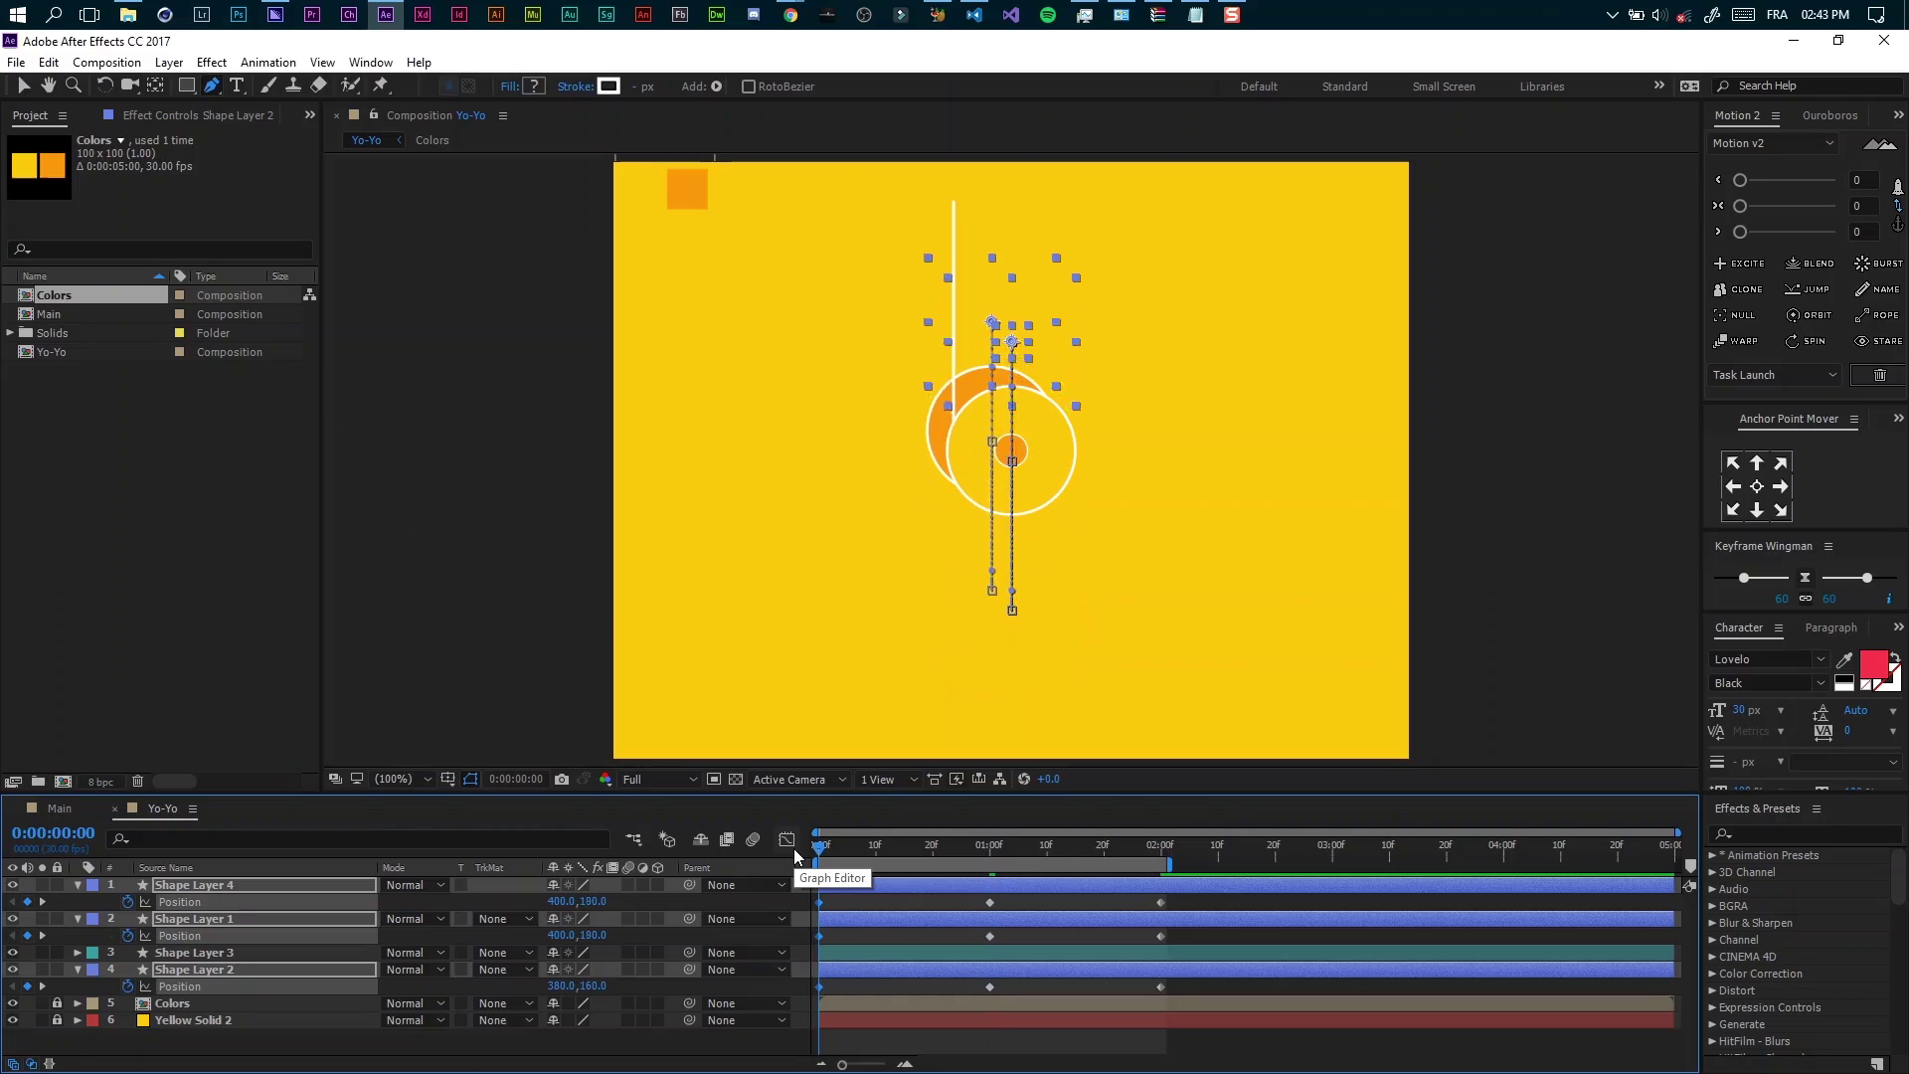
pyautogui.hotkey('shift', 'Up')
pyautogui.hotkey('shift', 'Up')
pyautogui.hotkey('shift', 'Up')
pyautogui.hotkey('shift', 'Up')
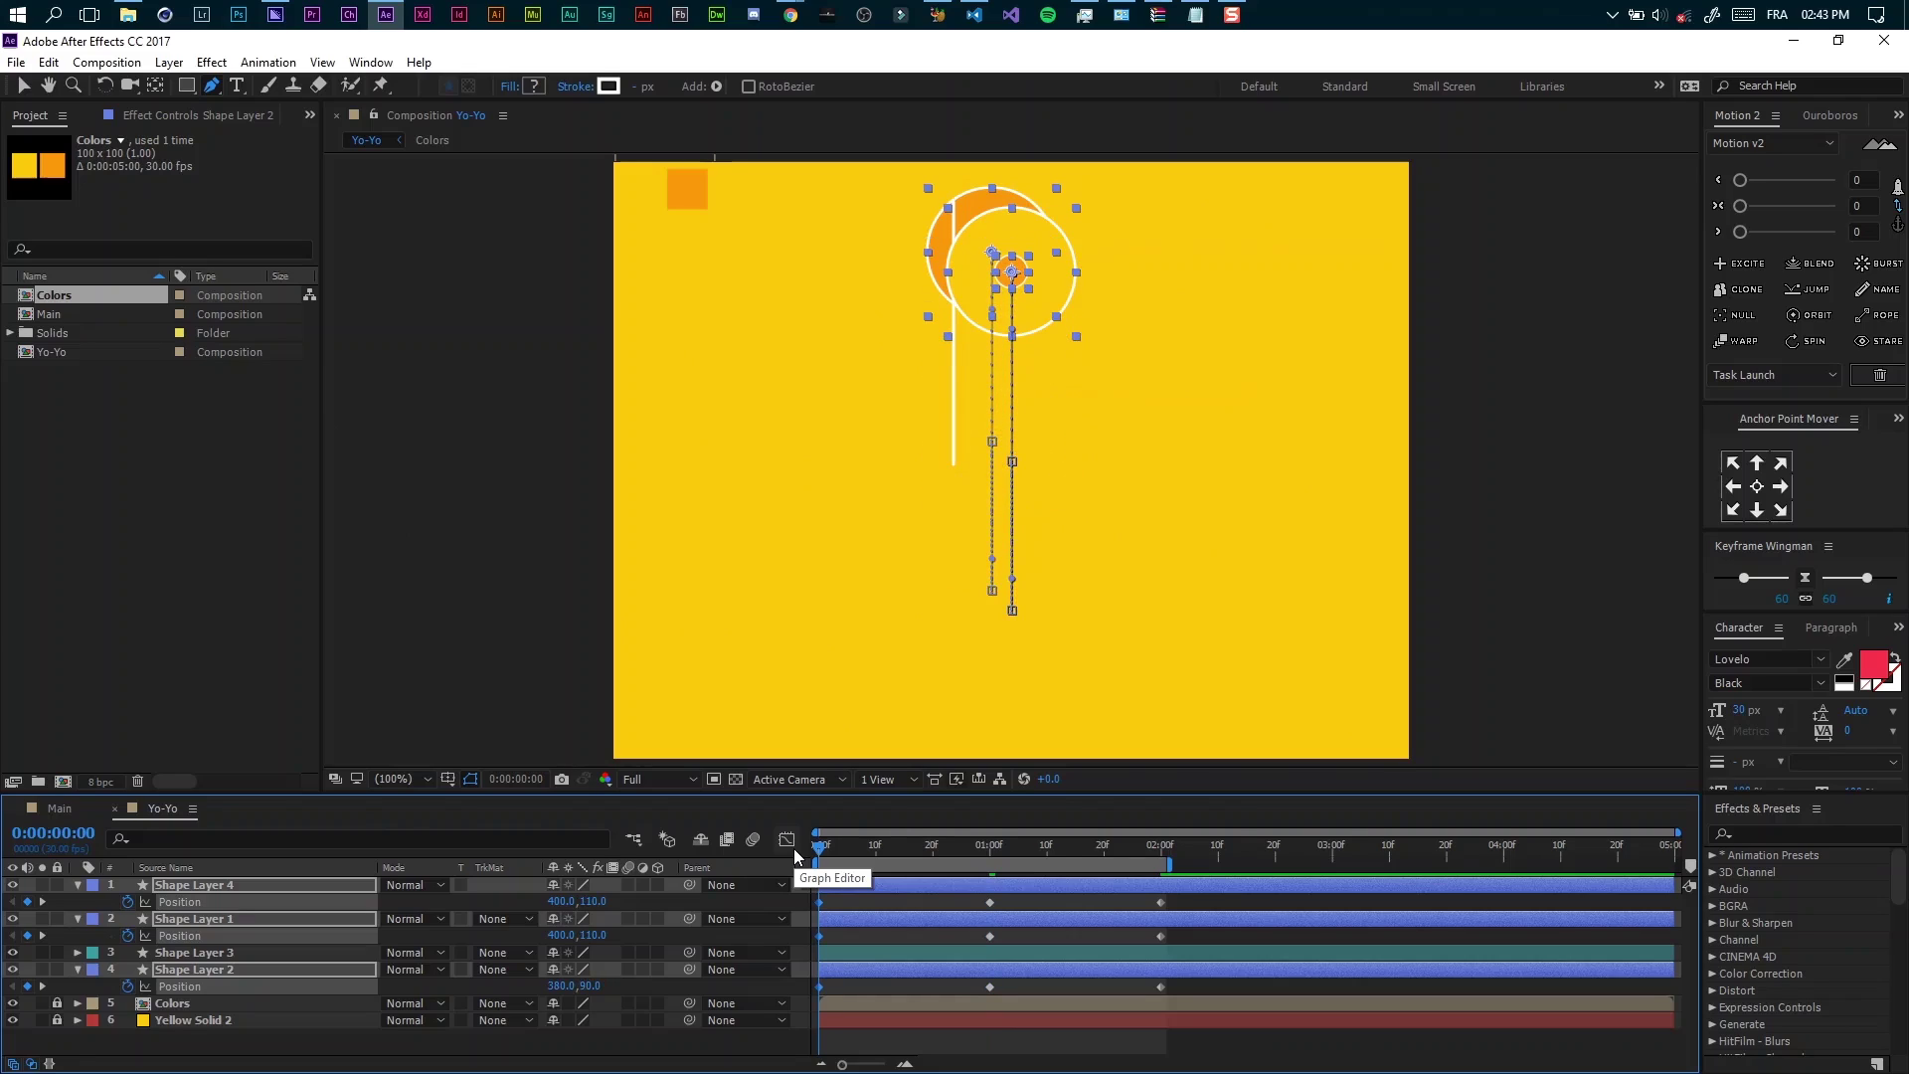
# Copy the discs' starting Position keyframes to 2 seconds so the yo-yo rises back
pyautogui.click(1158, 850)
pyautogui.click(819, 902)
pyautogui.hotkey('ctrl', 'c')
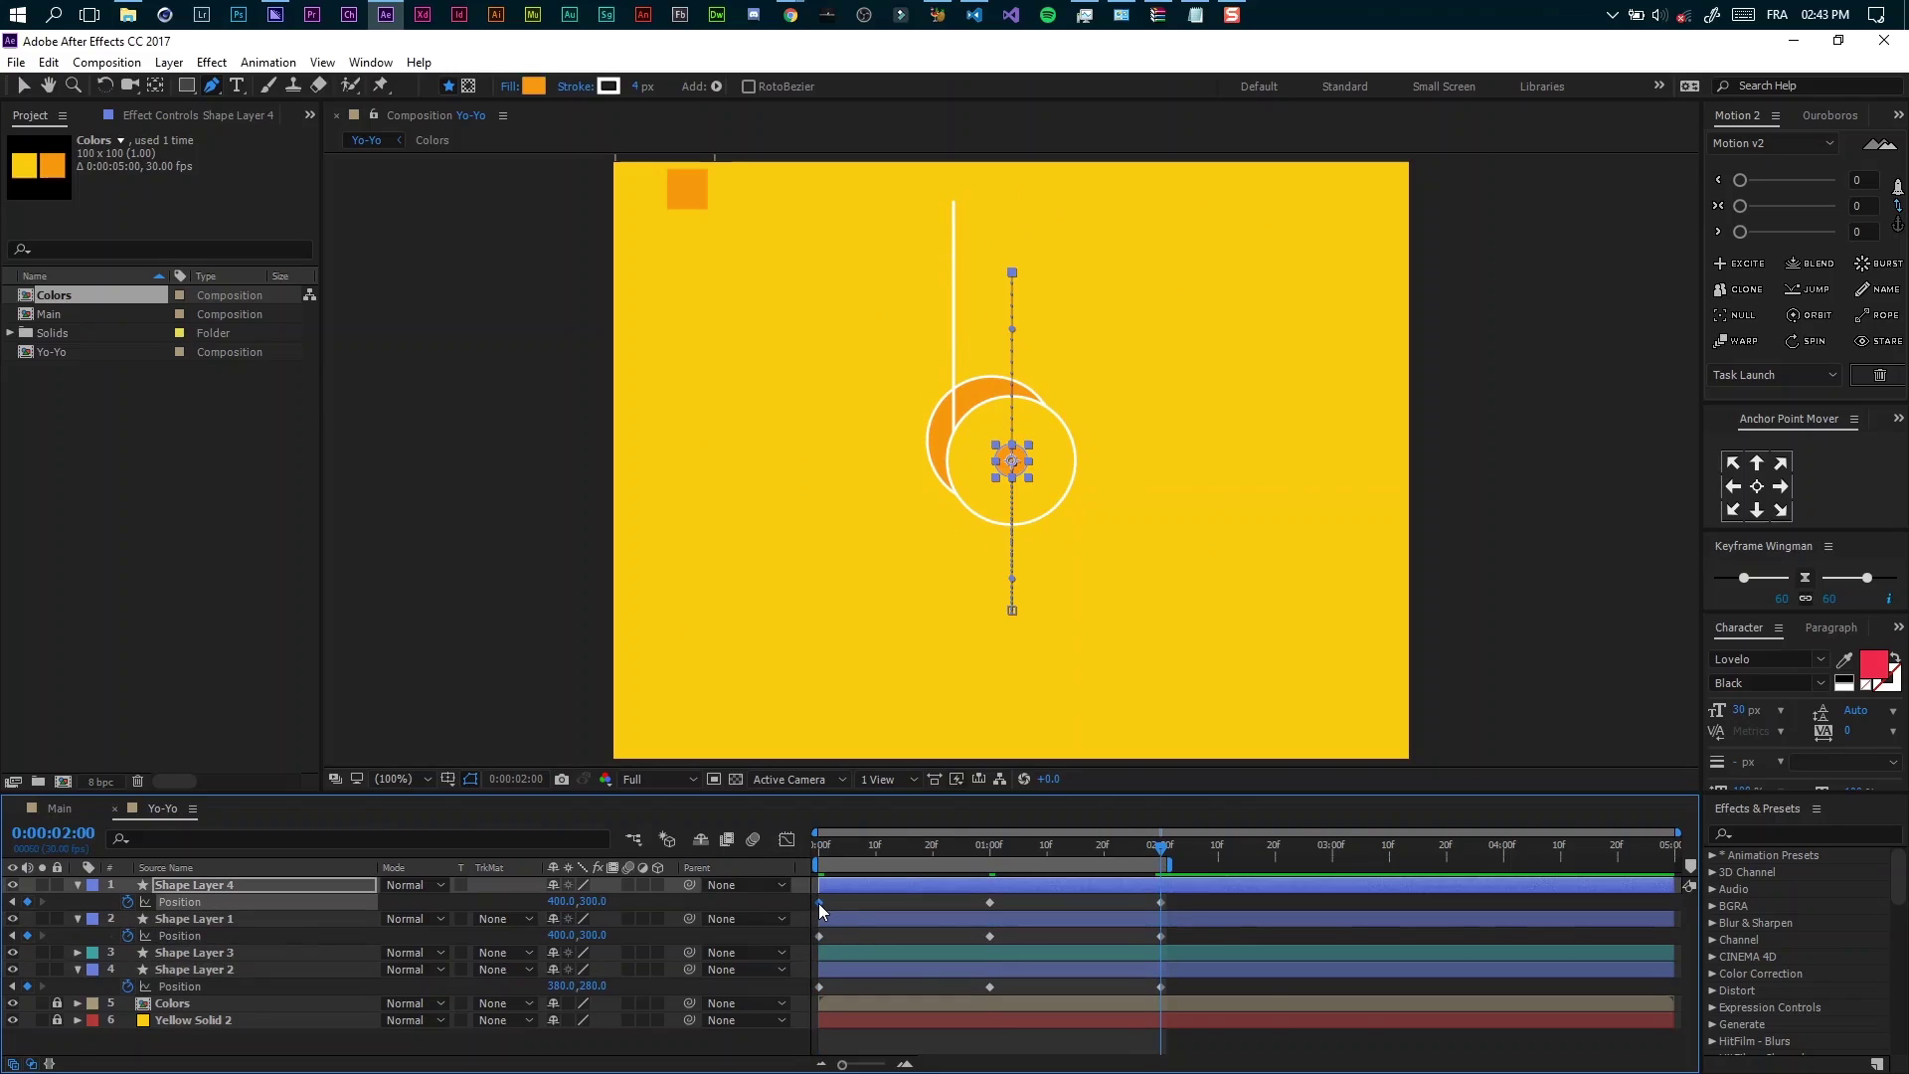
pyautogui.hotkey('ctrl', 'v')
pyautogui.click(819, 935)
pyautogui.hotkey('ctrl', 'c')
pyautogui.hotkey('ctrl', 'v')
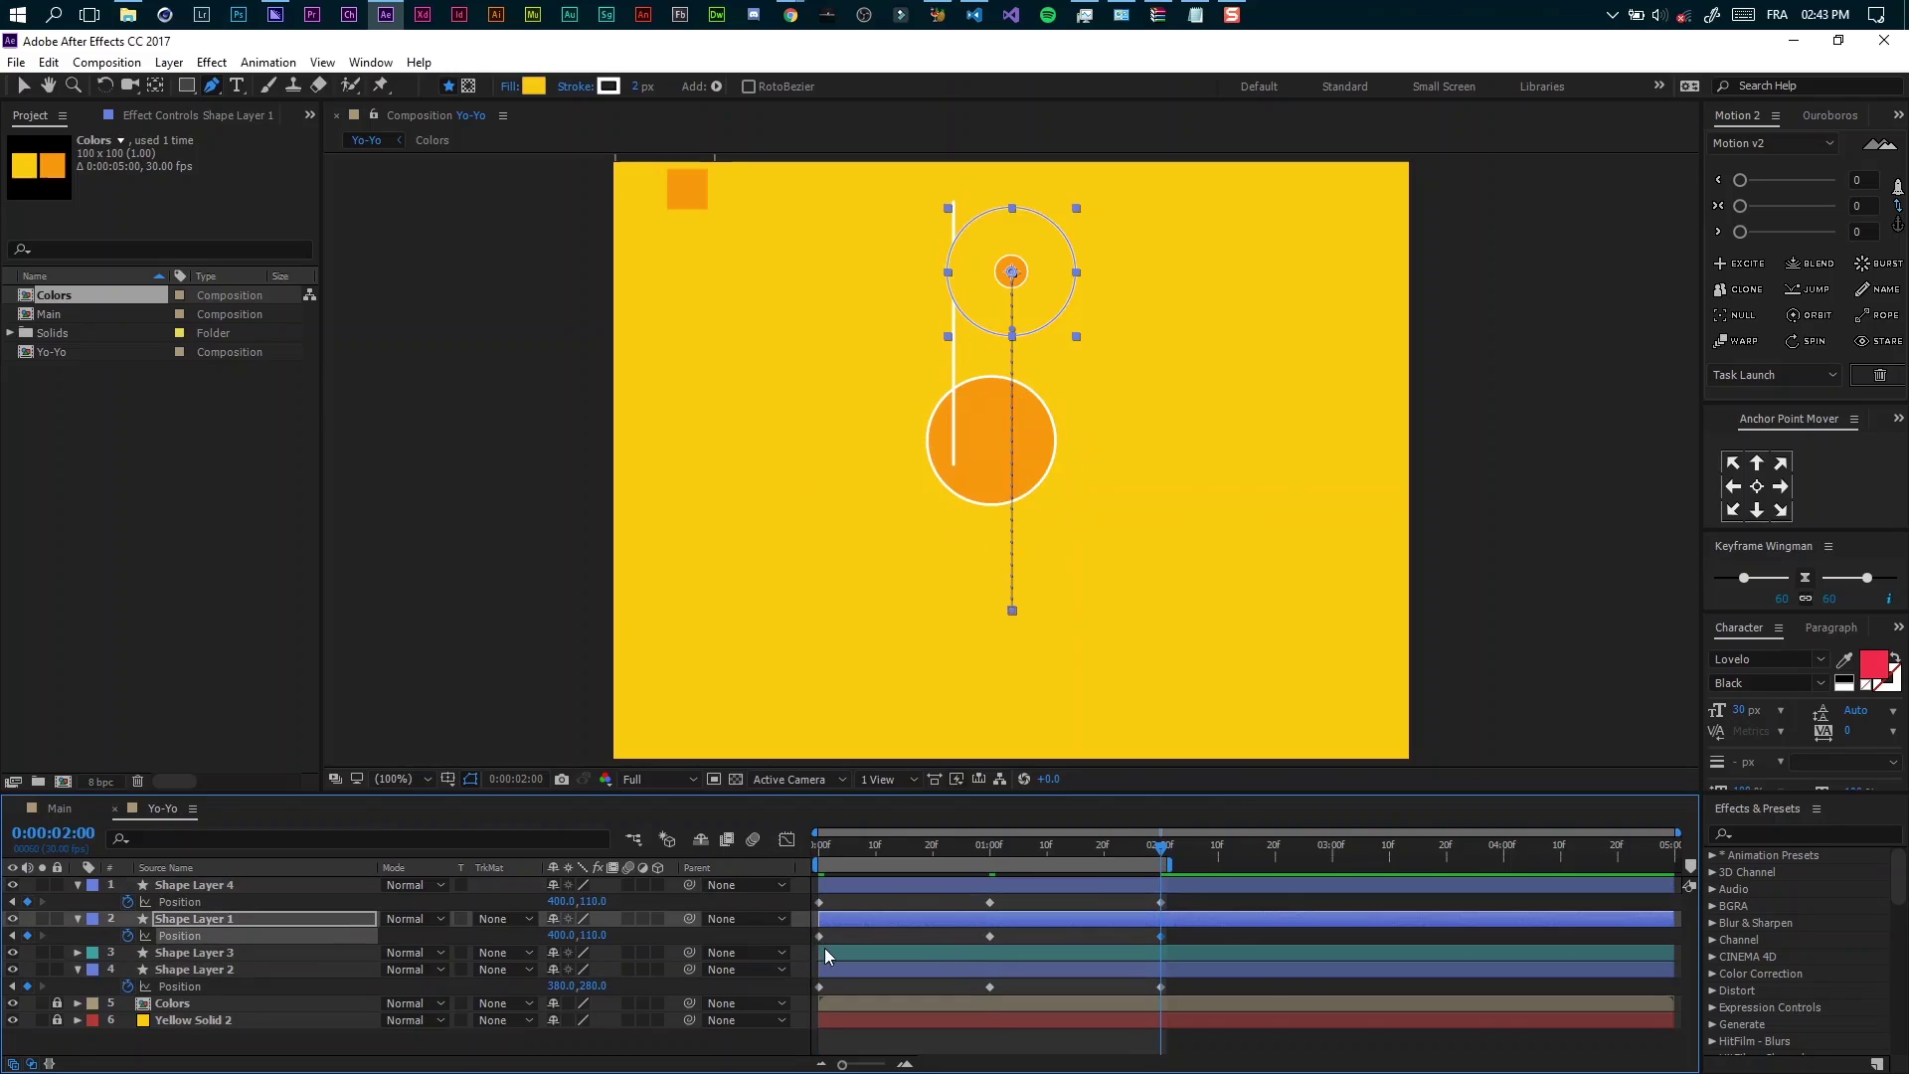
pyautogui.click(819, 986)
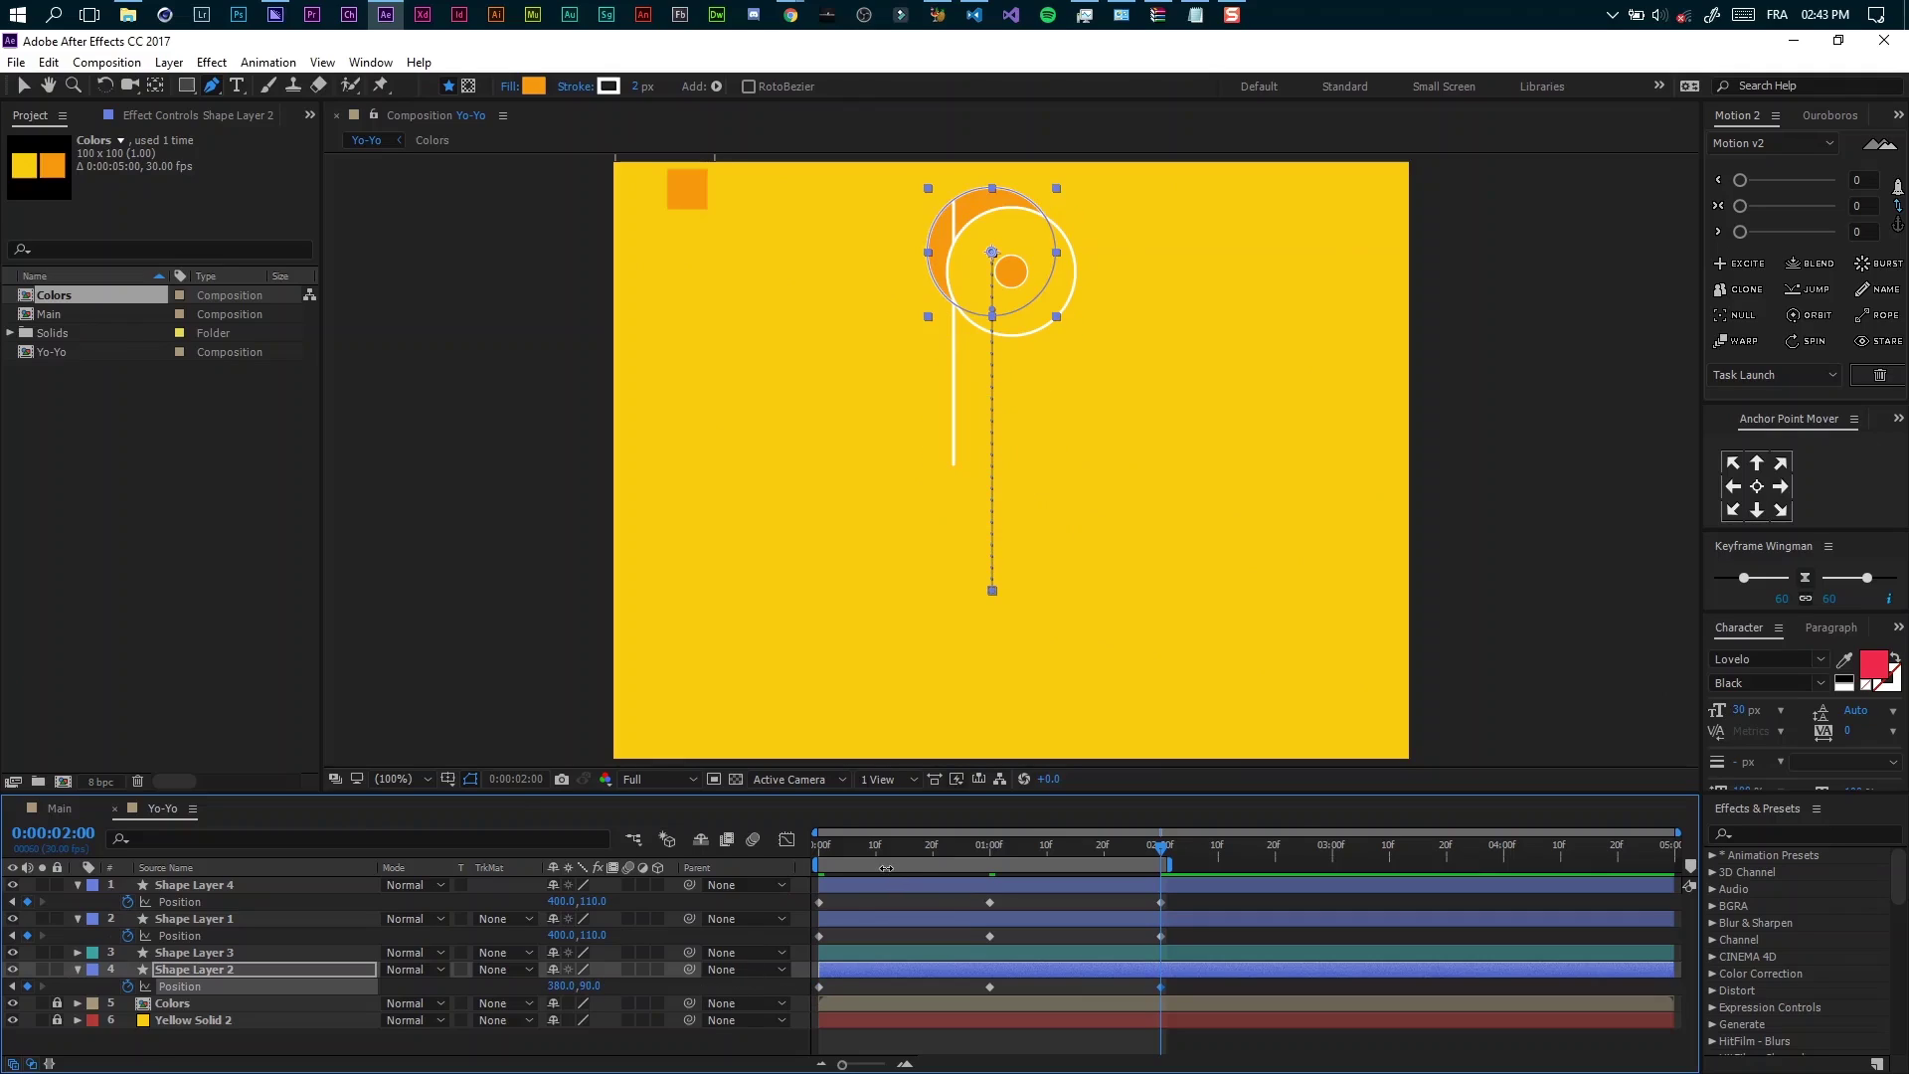
pyautogui.press('Home')
pyautogui.click(77, 969)
# Add Trim Paths to the string layer Shape Layer 3
pyautogui.click(77, 919)
pyautogui.click(78, 885)
pyautogui.click(171, 920)
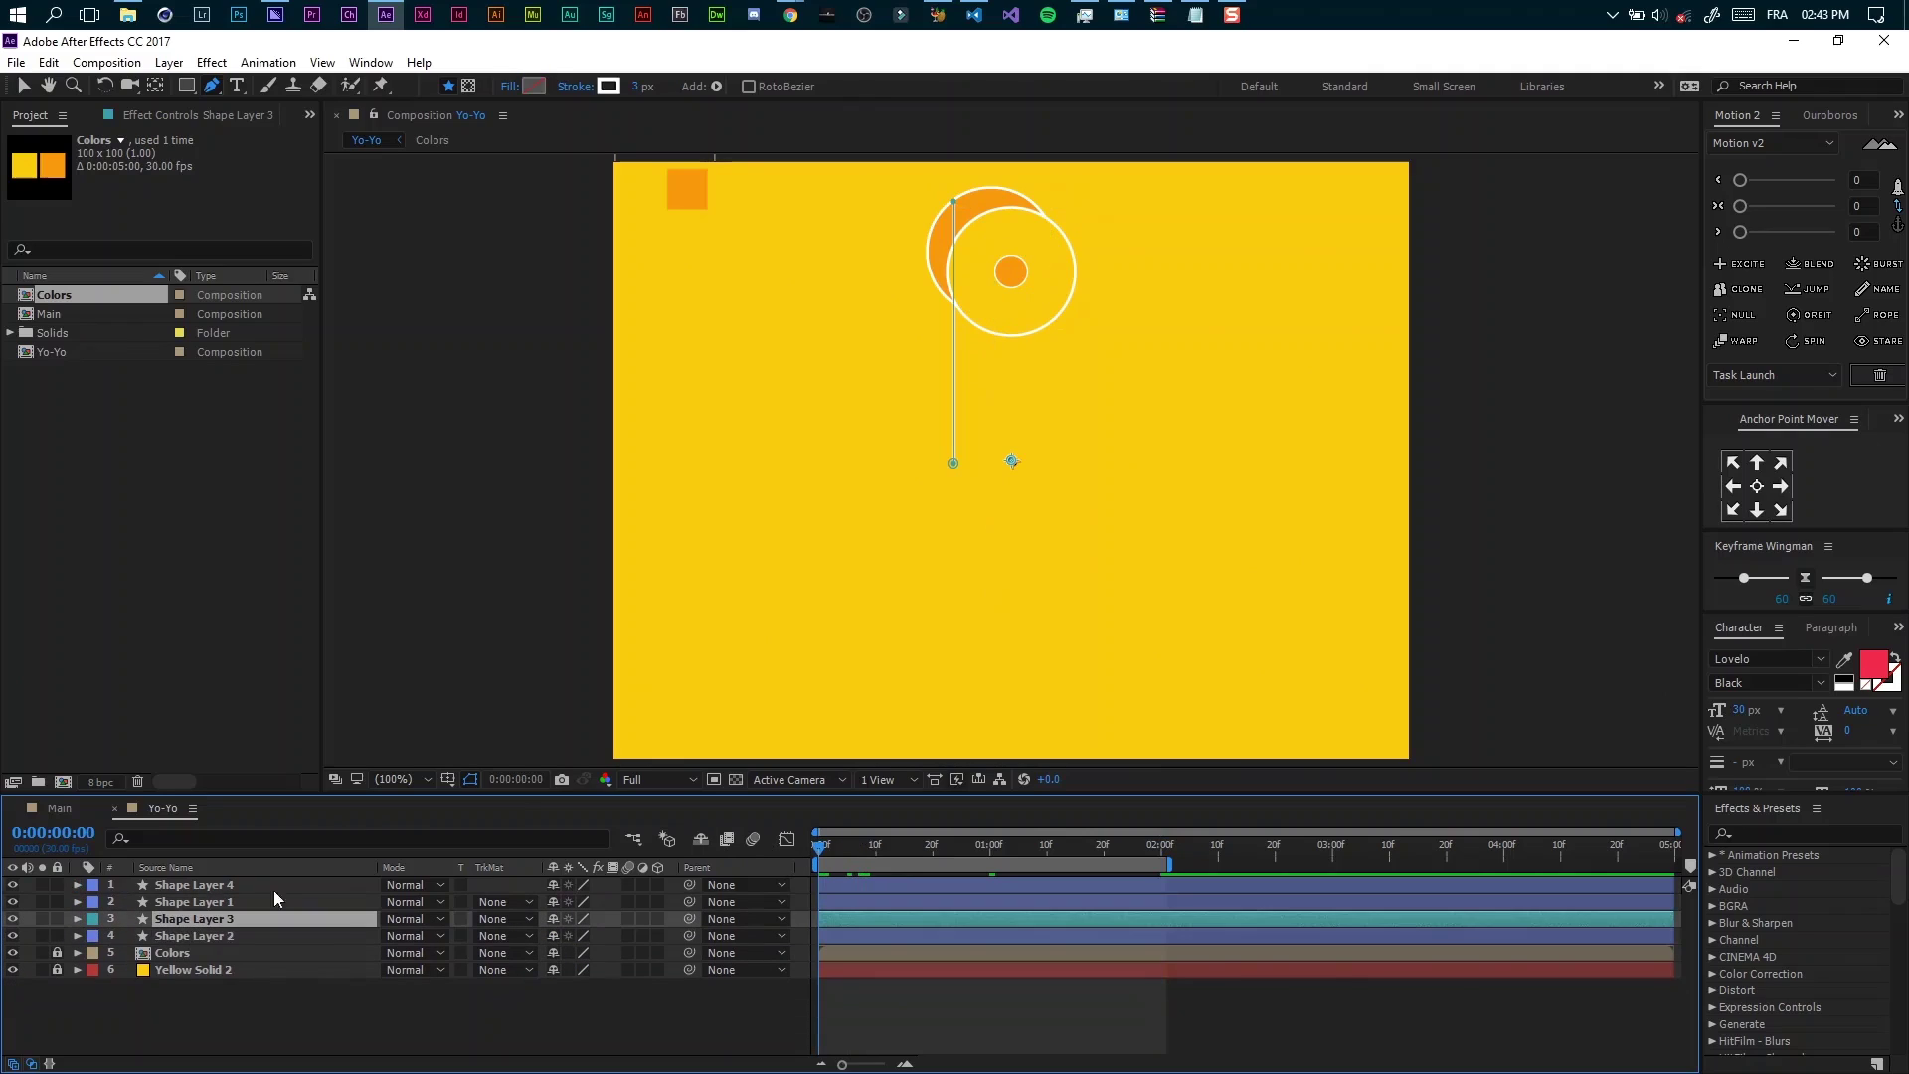
pyautogui.click(716, 88)
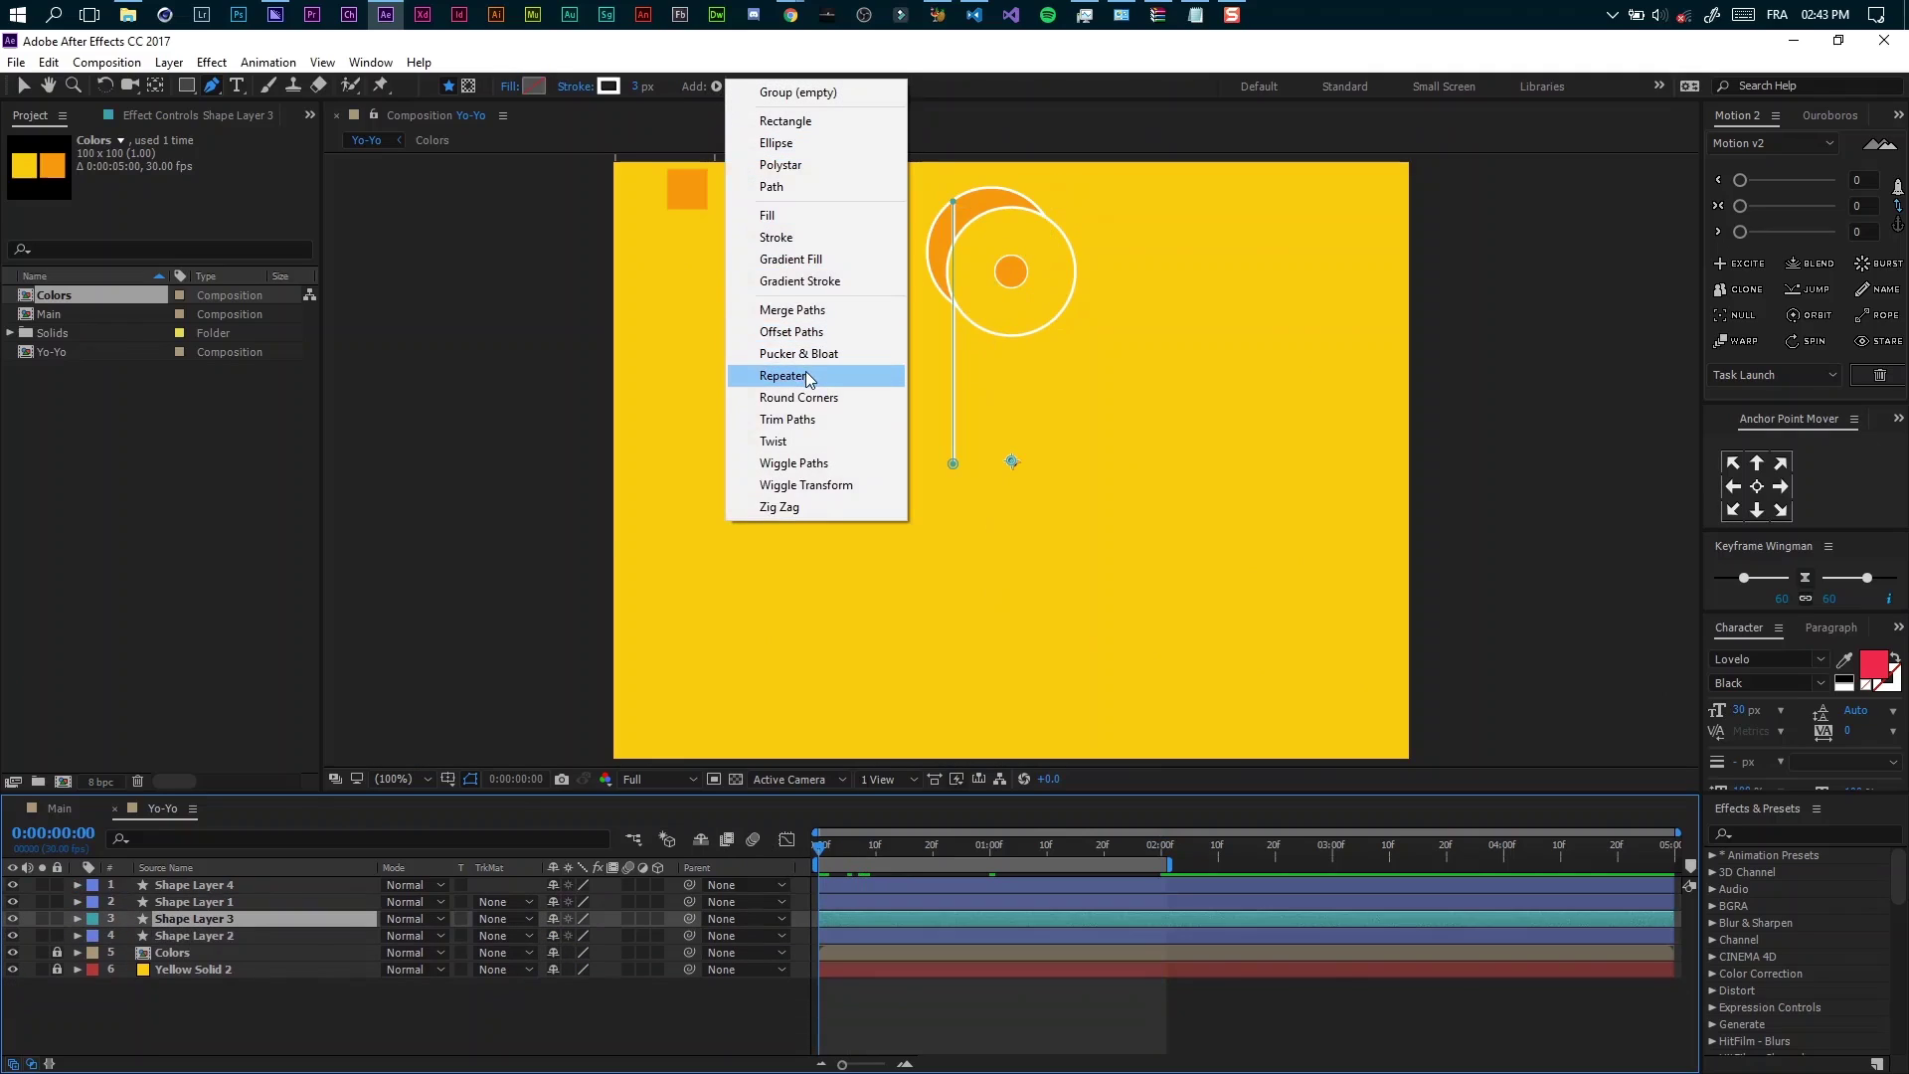
pyautogui.click(795, 419)
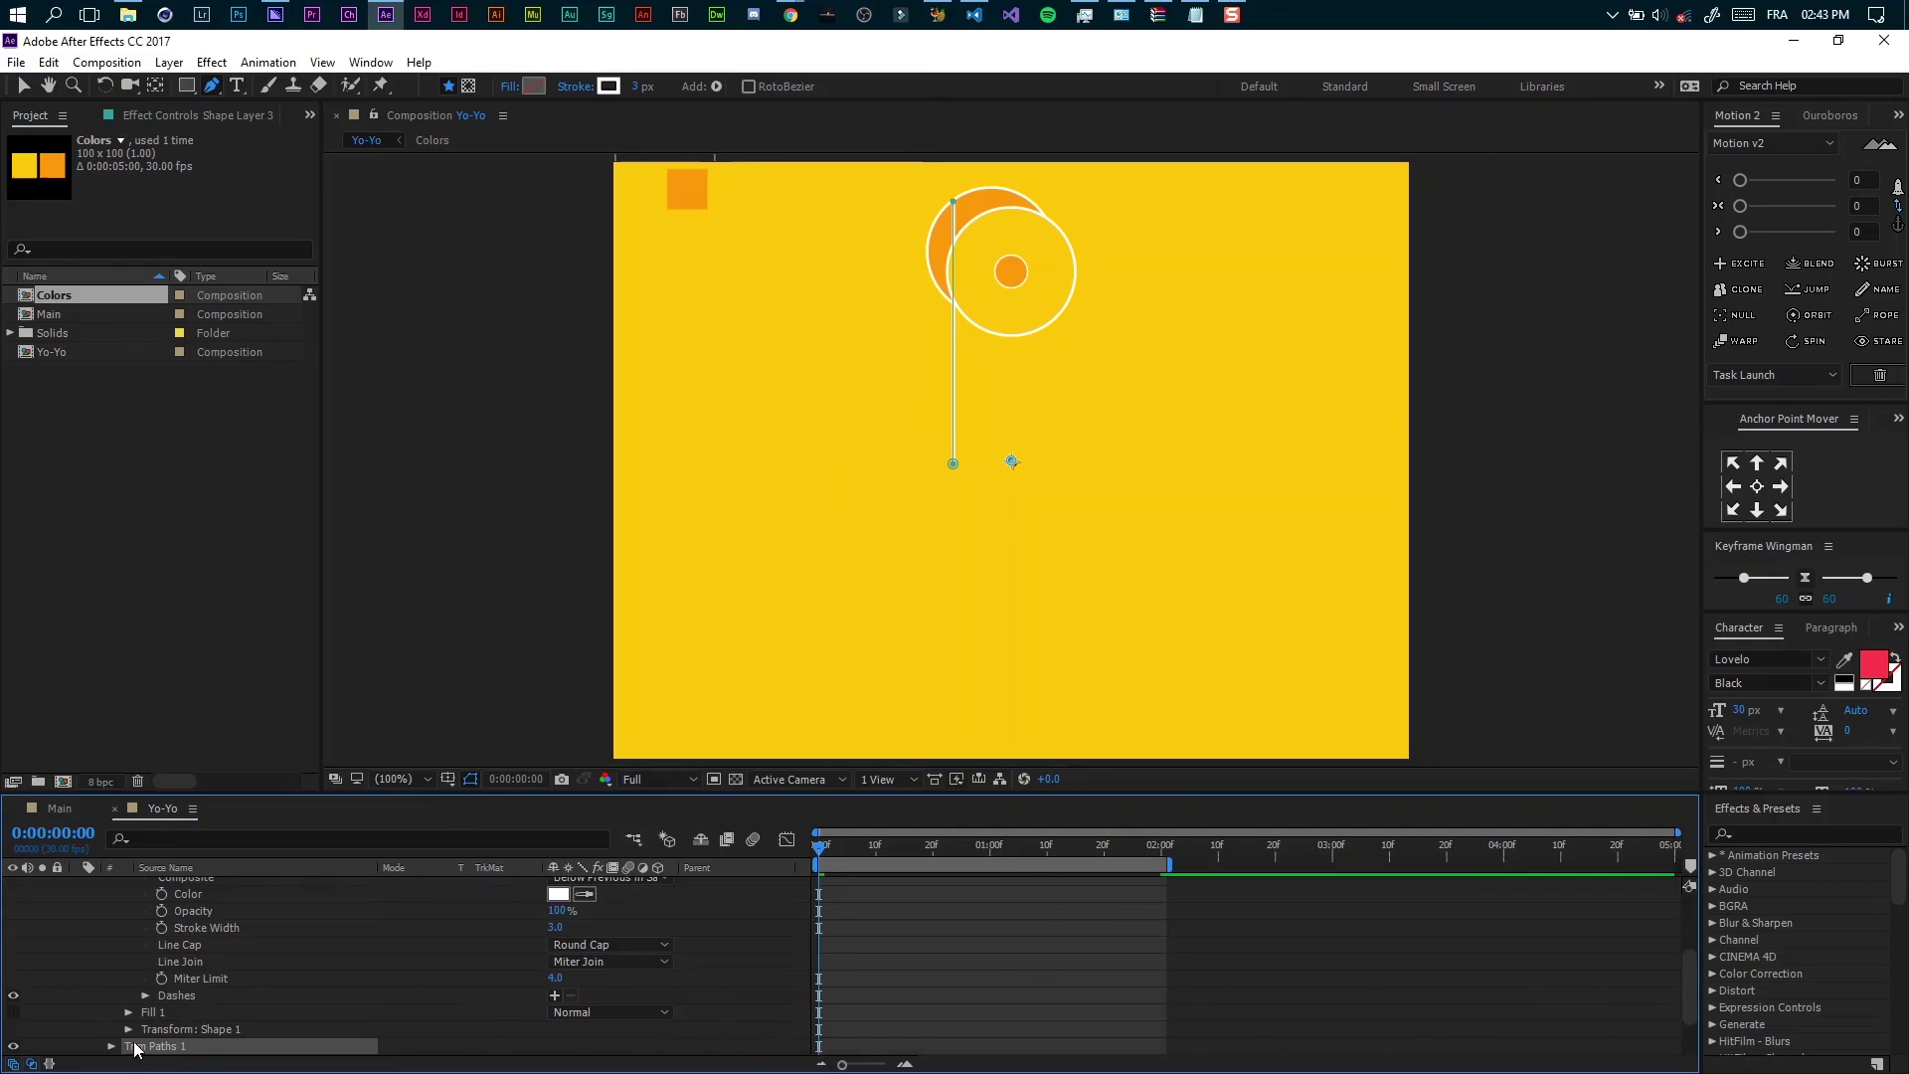
pyautogui.scroll(-1, 133, 1008)
pyautogui.scroll(3, 143, 930)
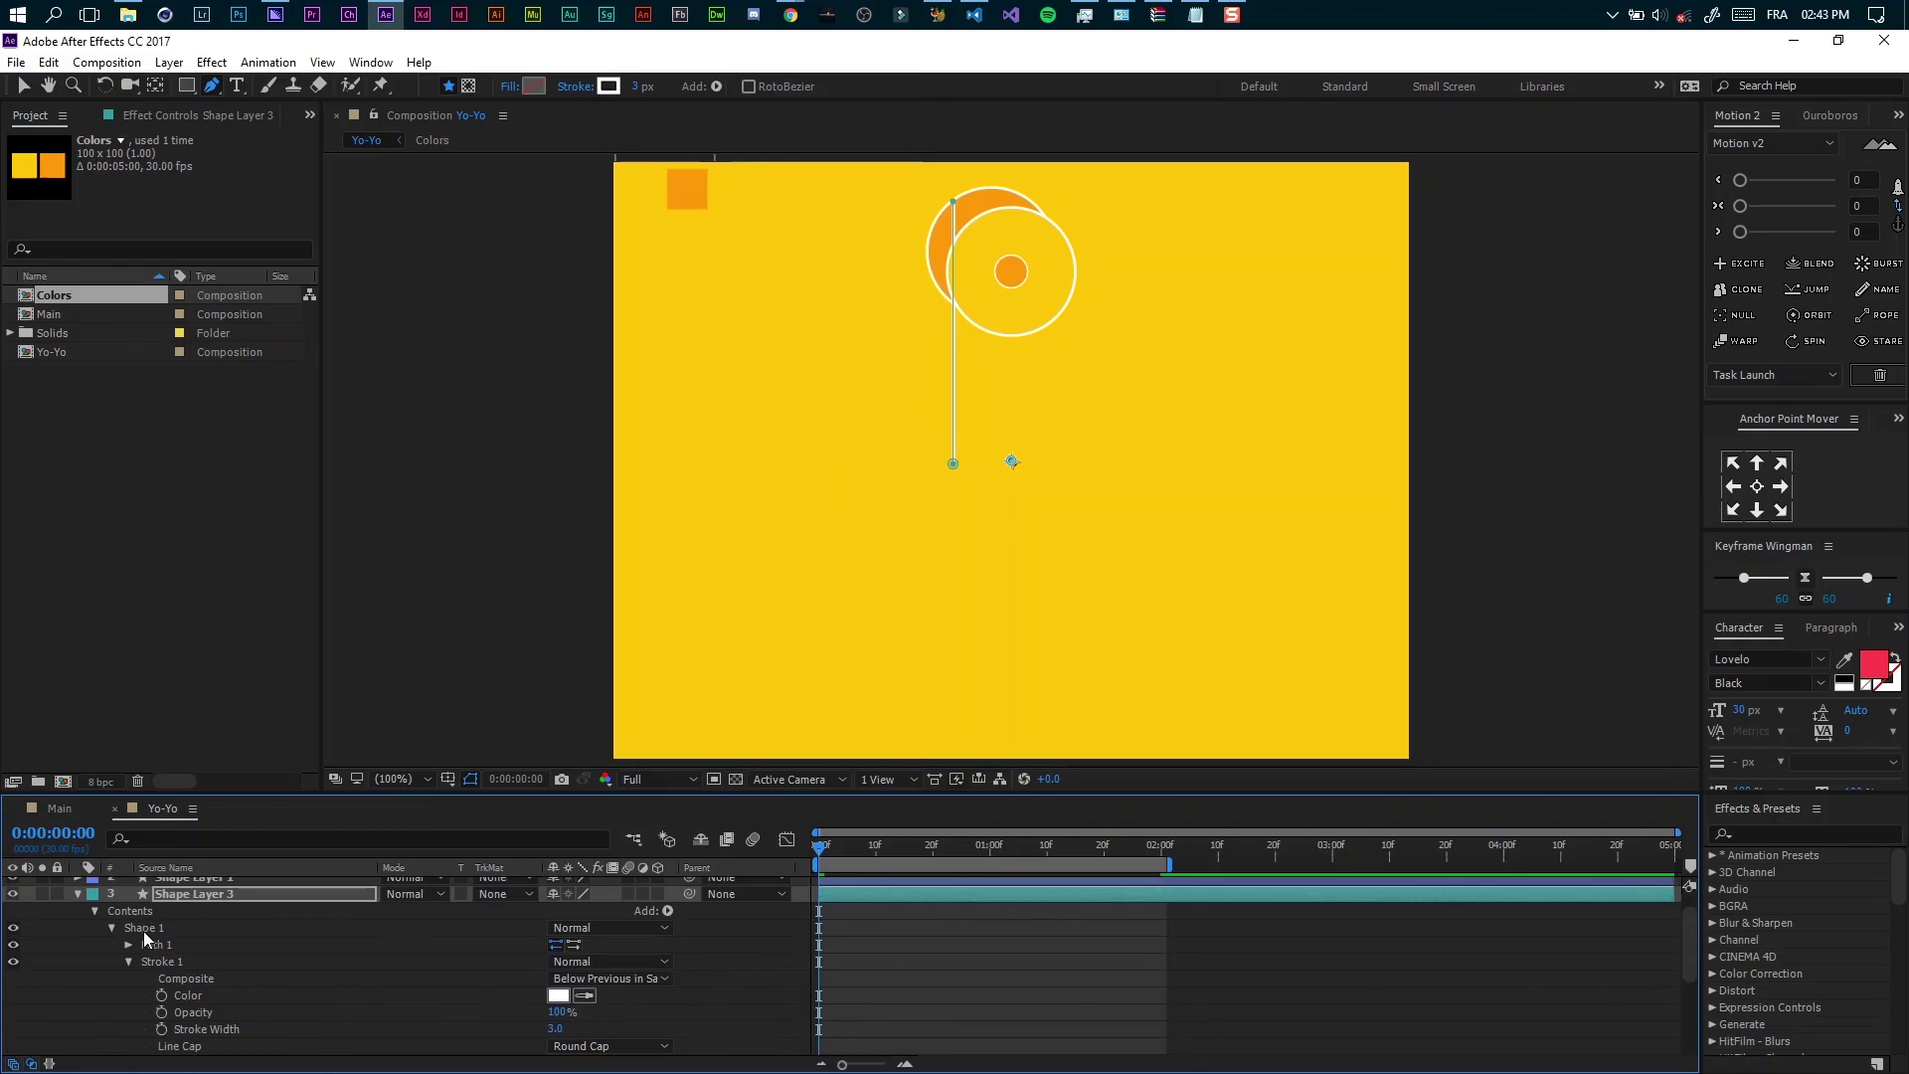
pyautogui.click(608, 1046)
pyautogui.click(129, 960)
pyautogui.click(130, 961)
# Keyframe Trim Paths 1 Start at 0, 1 and 2 seconds
pyautogui.scroll(-1, 199, 963)
pyautogui.click(112, 980)
pyautogui.scroll(-1, 238, 974)
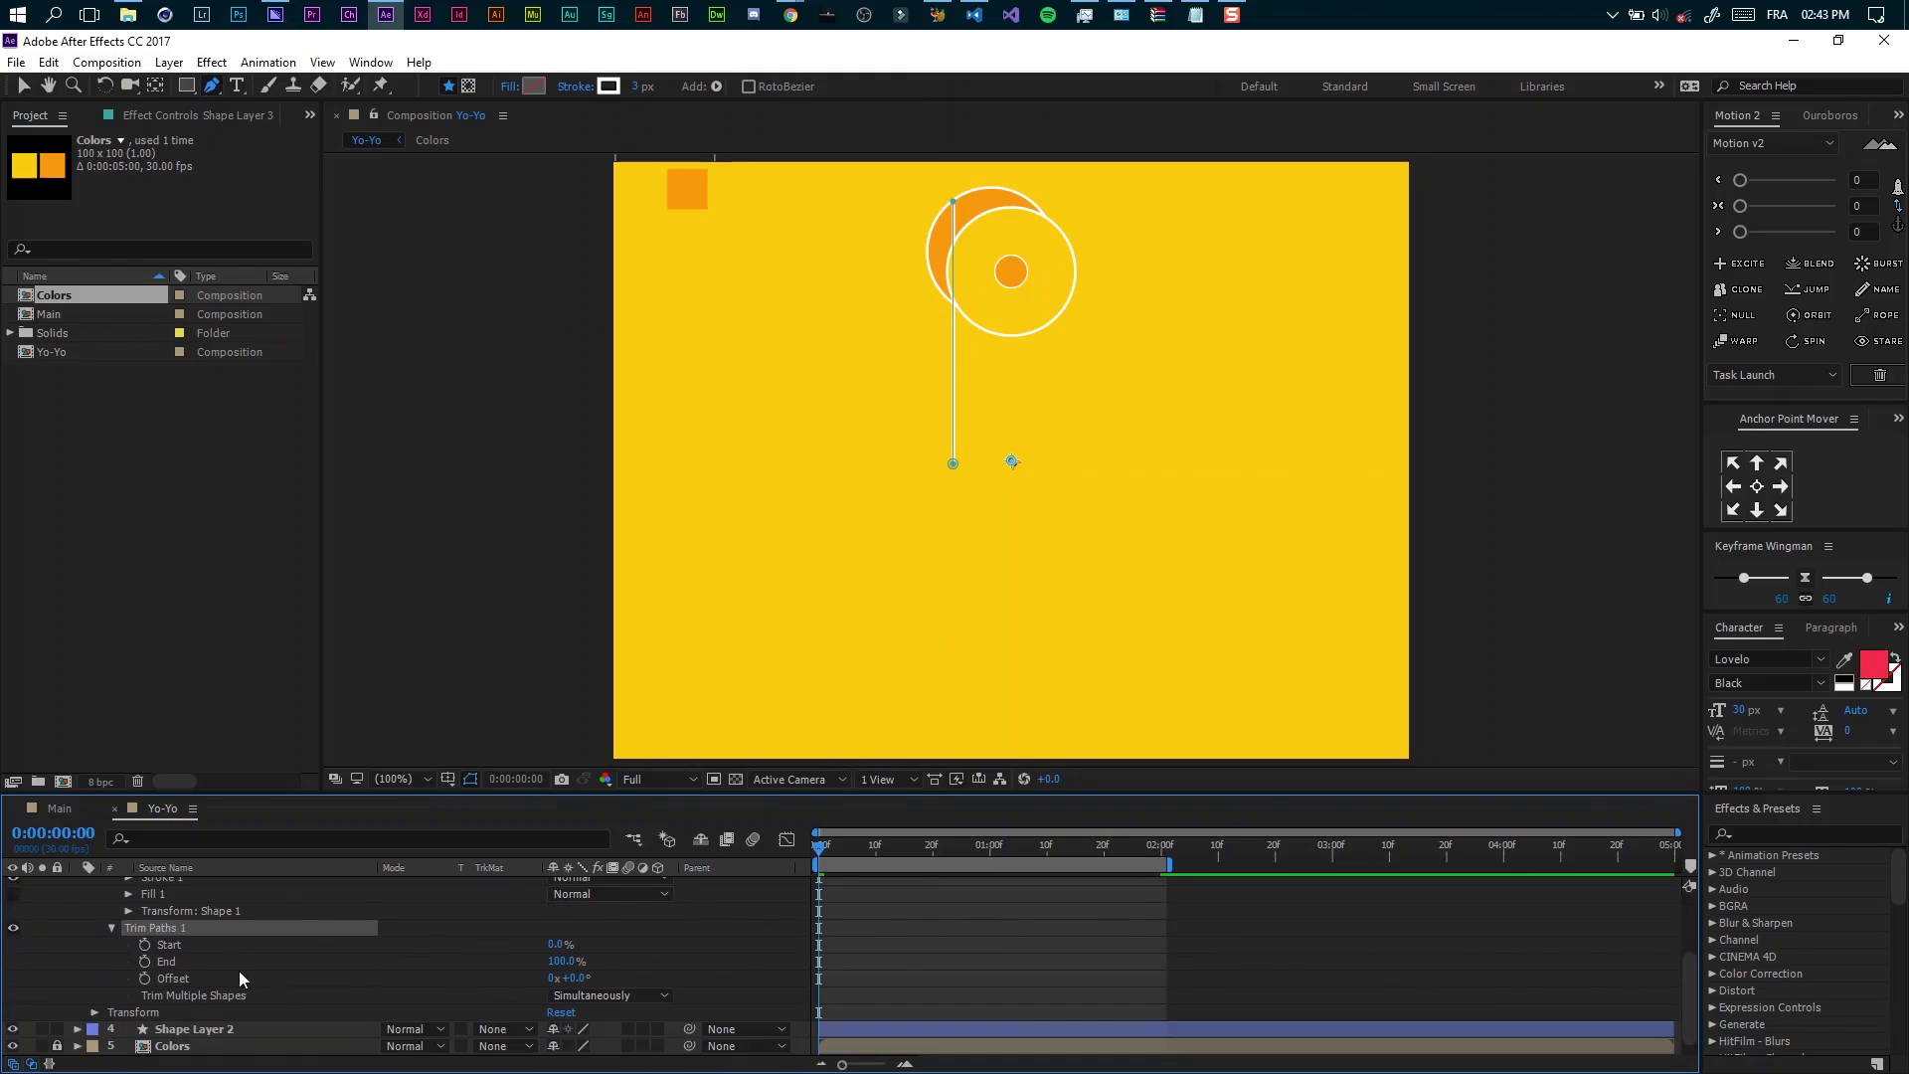
pyautogui.click(145, 945)
pyautogui.click(988, 849)
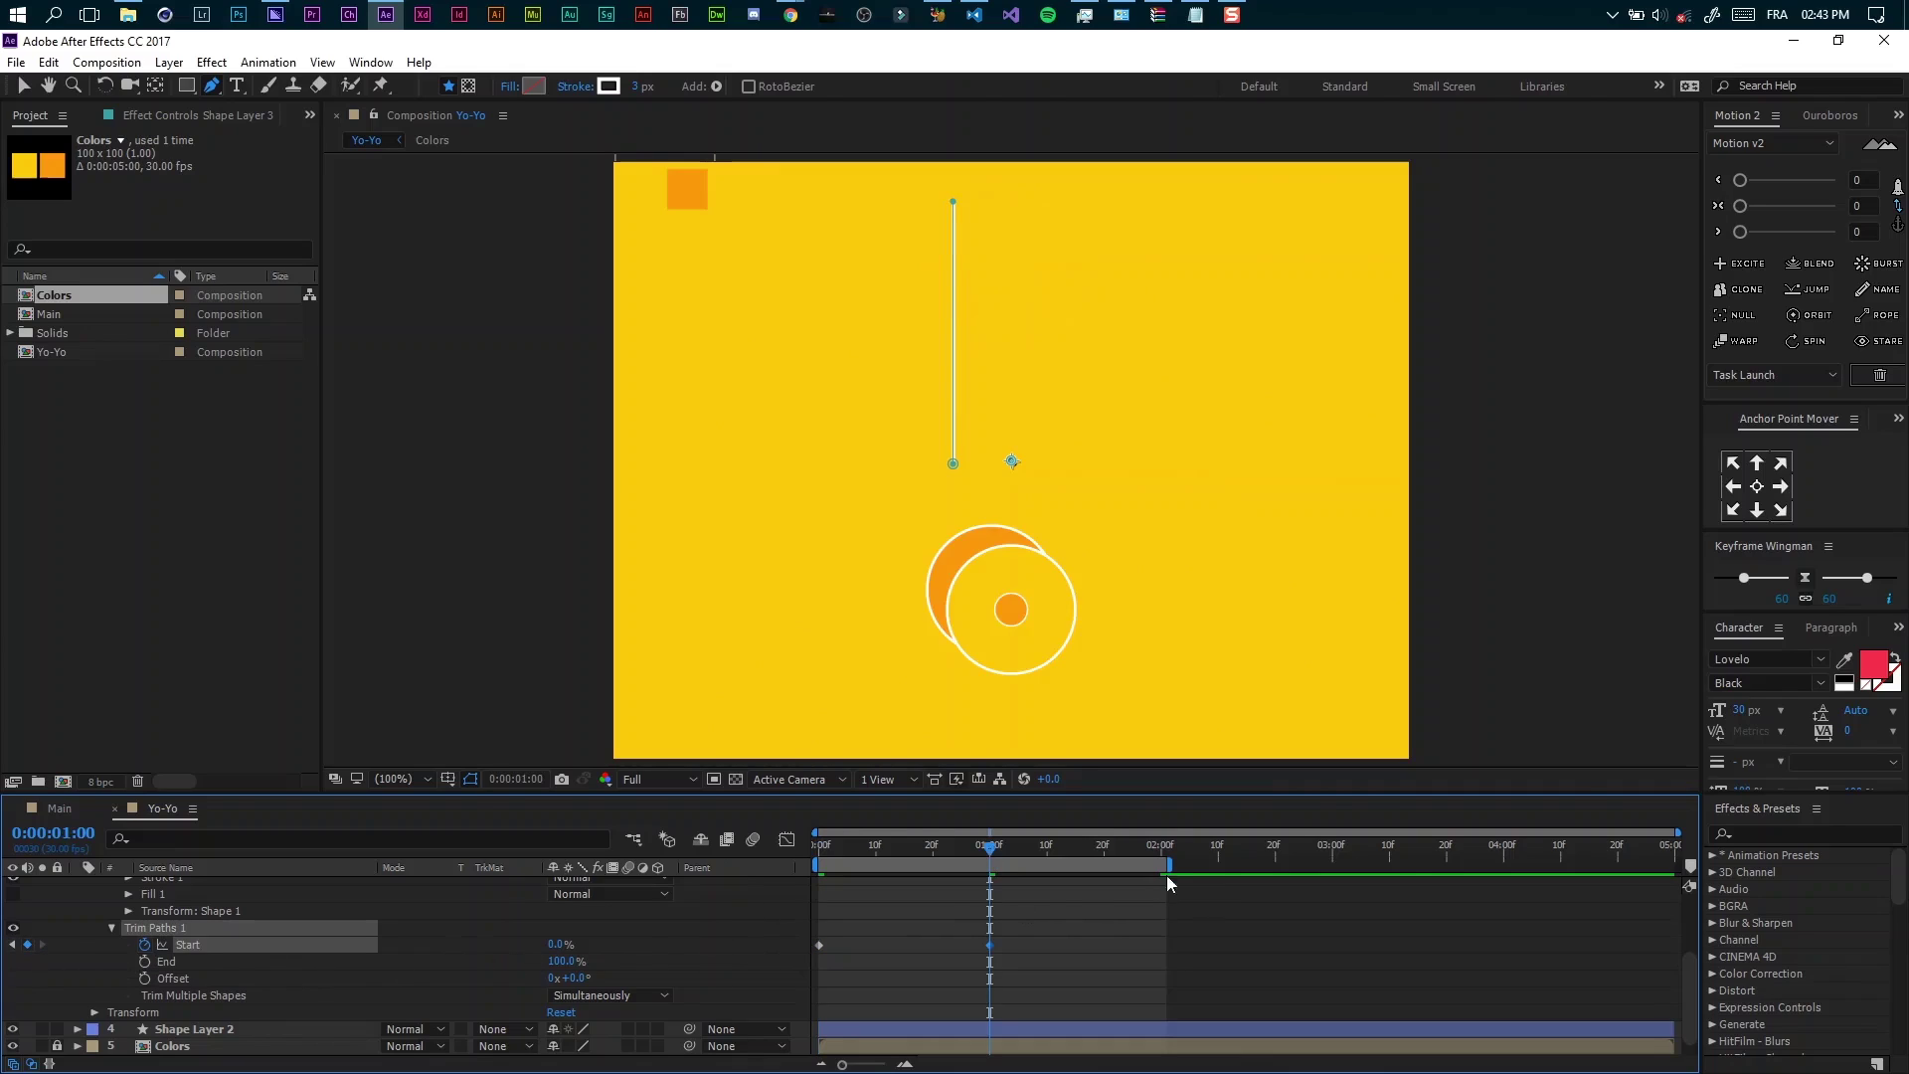
pyautogui.click(1162, 849)
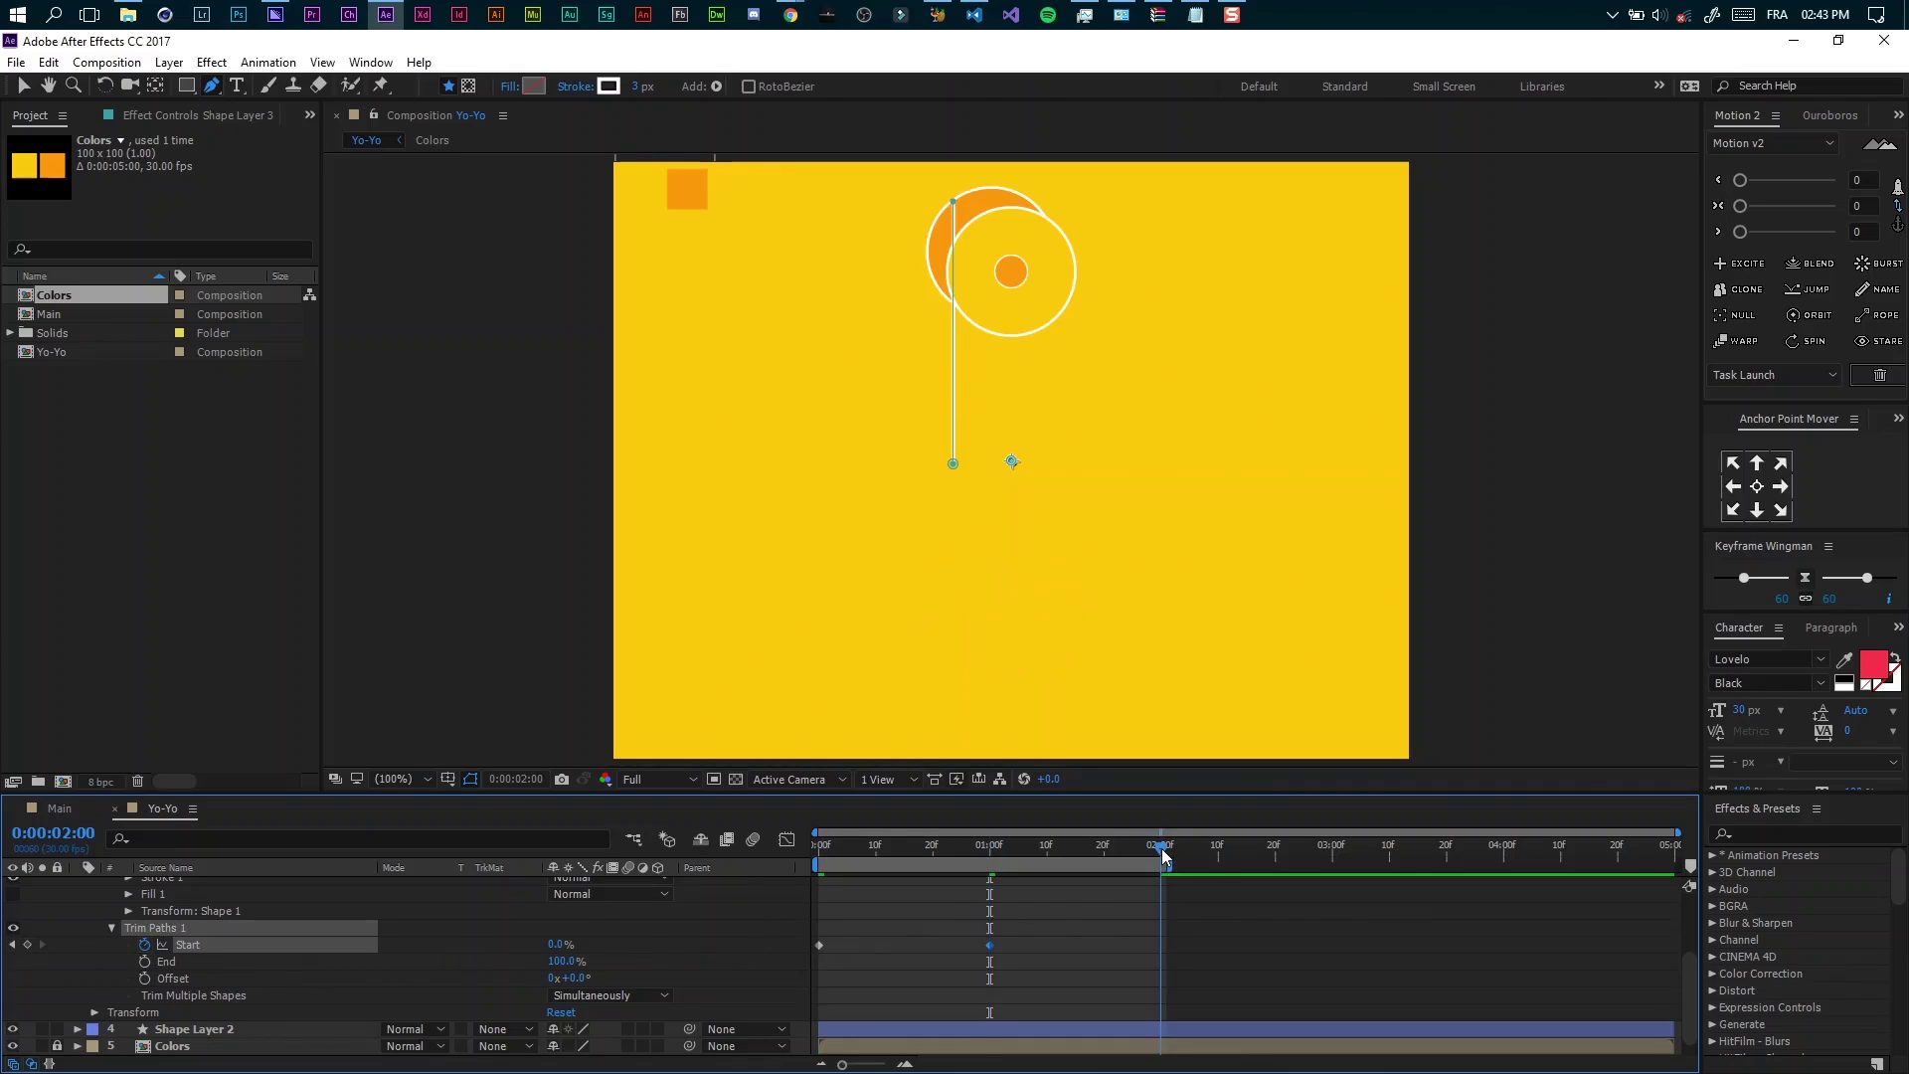
# Raise the string's trim Start value at the beginning of the animation and preview the drop
pyautogui.click(13, 947)
pyautogui.moveTo(884, 847); pyautogui.dragTo(652, 869)
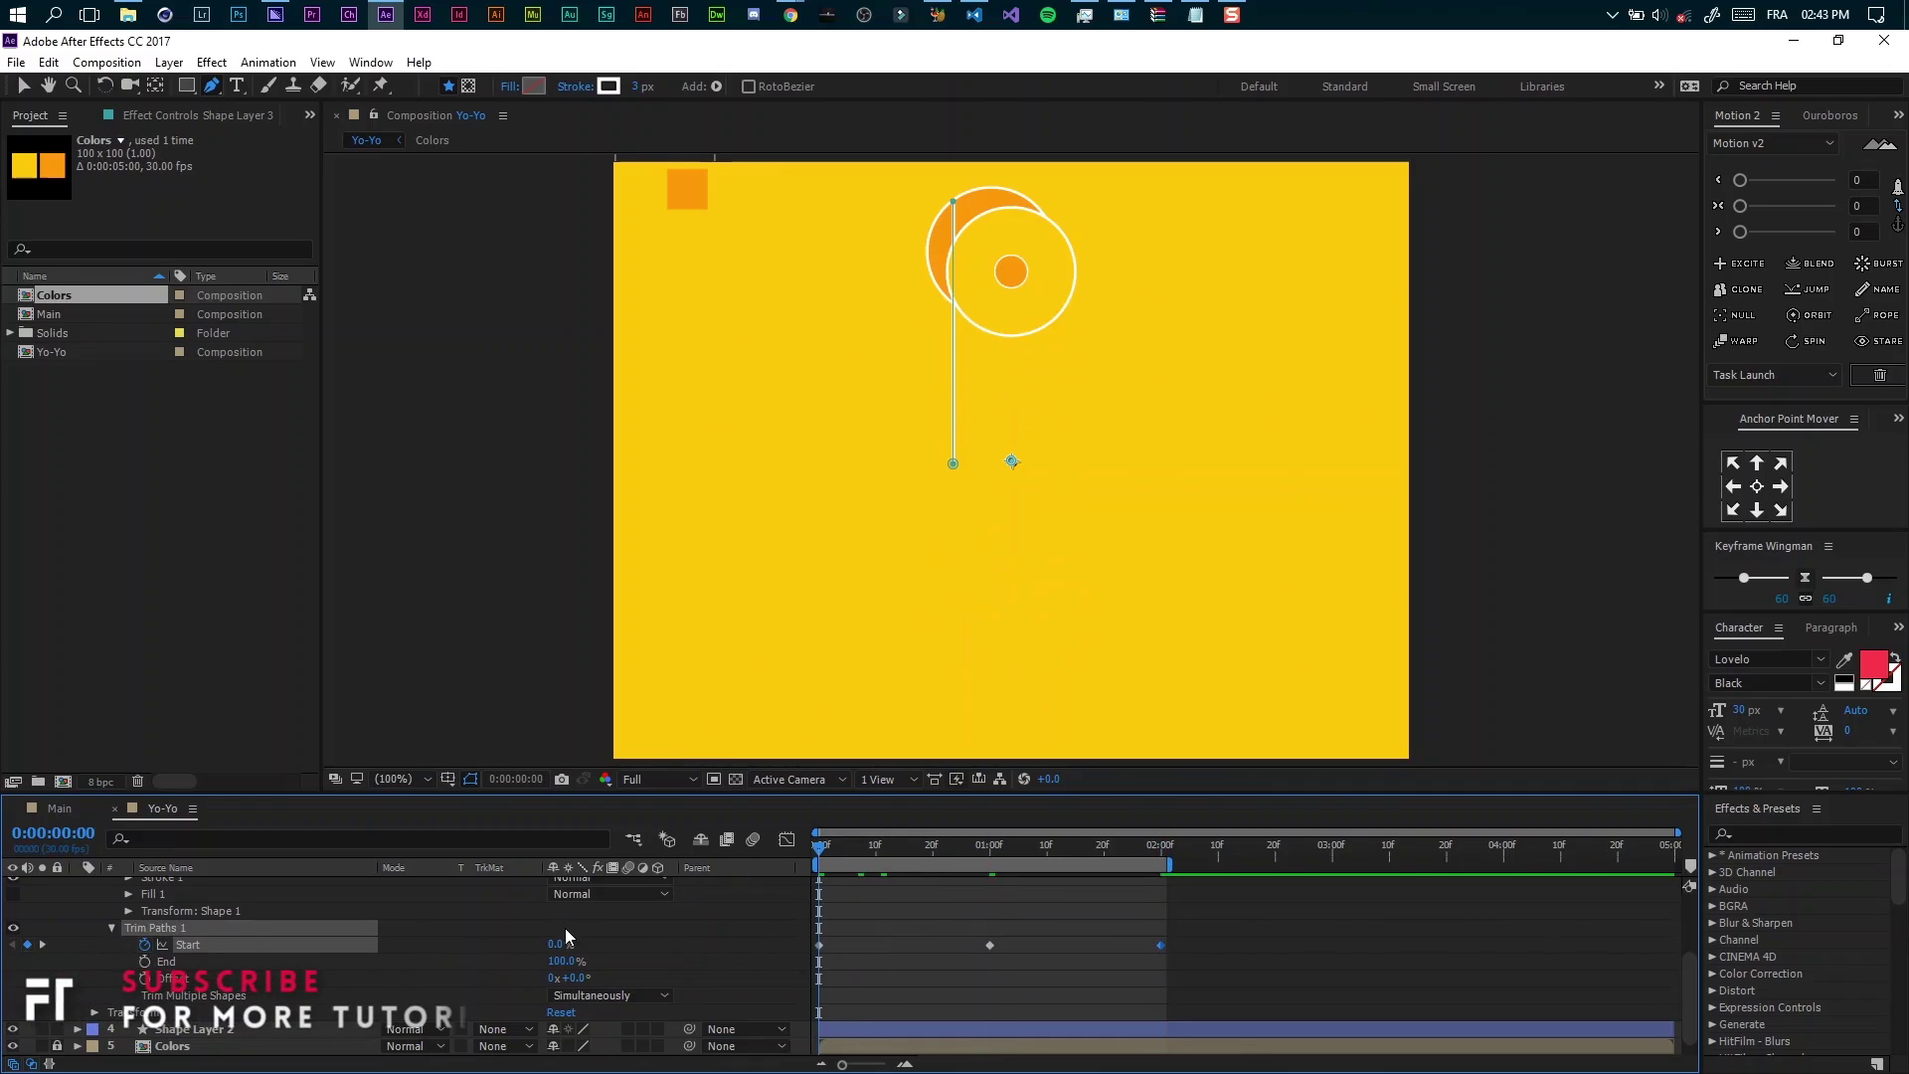
pyautogui.click(552, 961)
pyautogui.moveTo(556, 944); pyautogui.dragTo(623, 943)
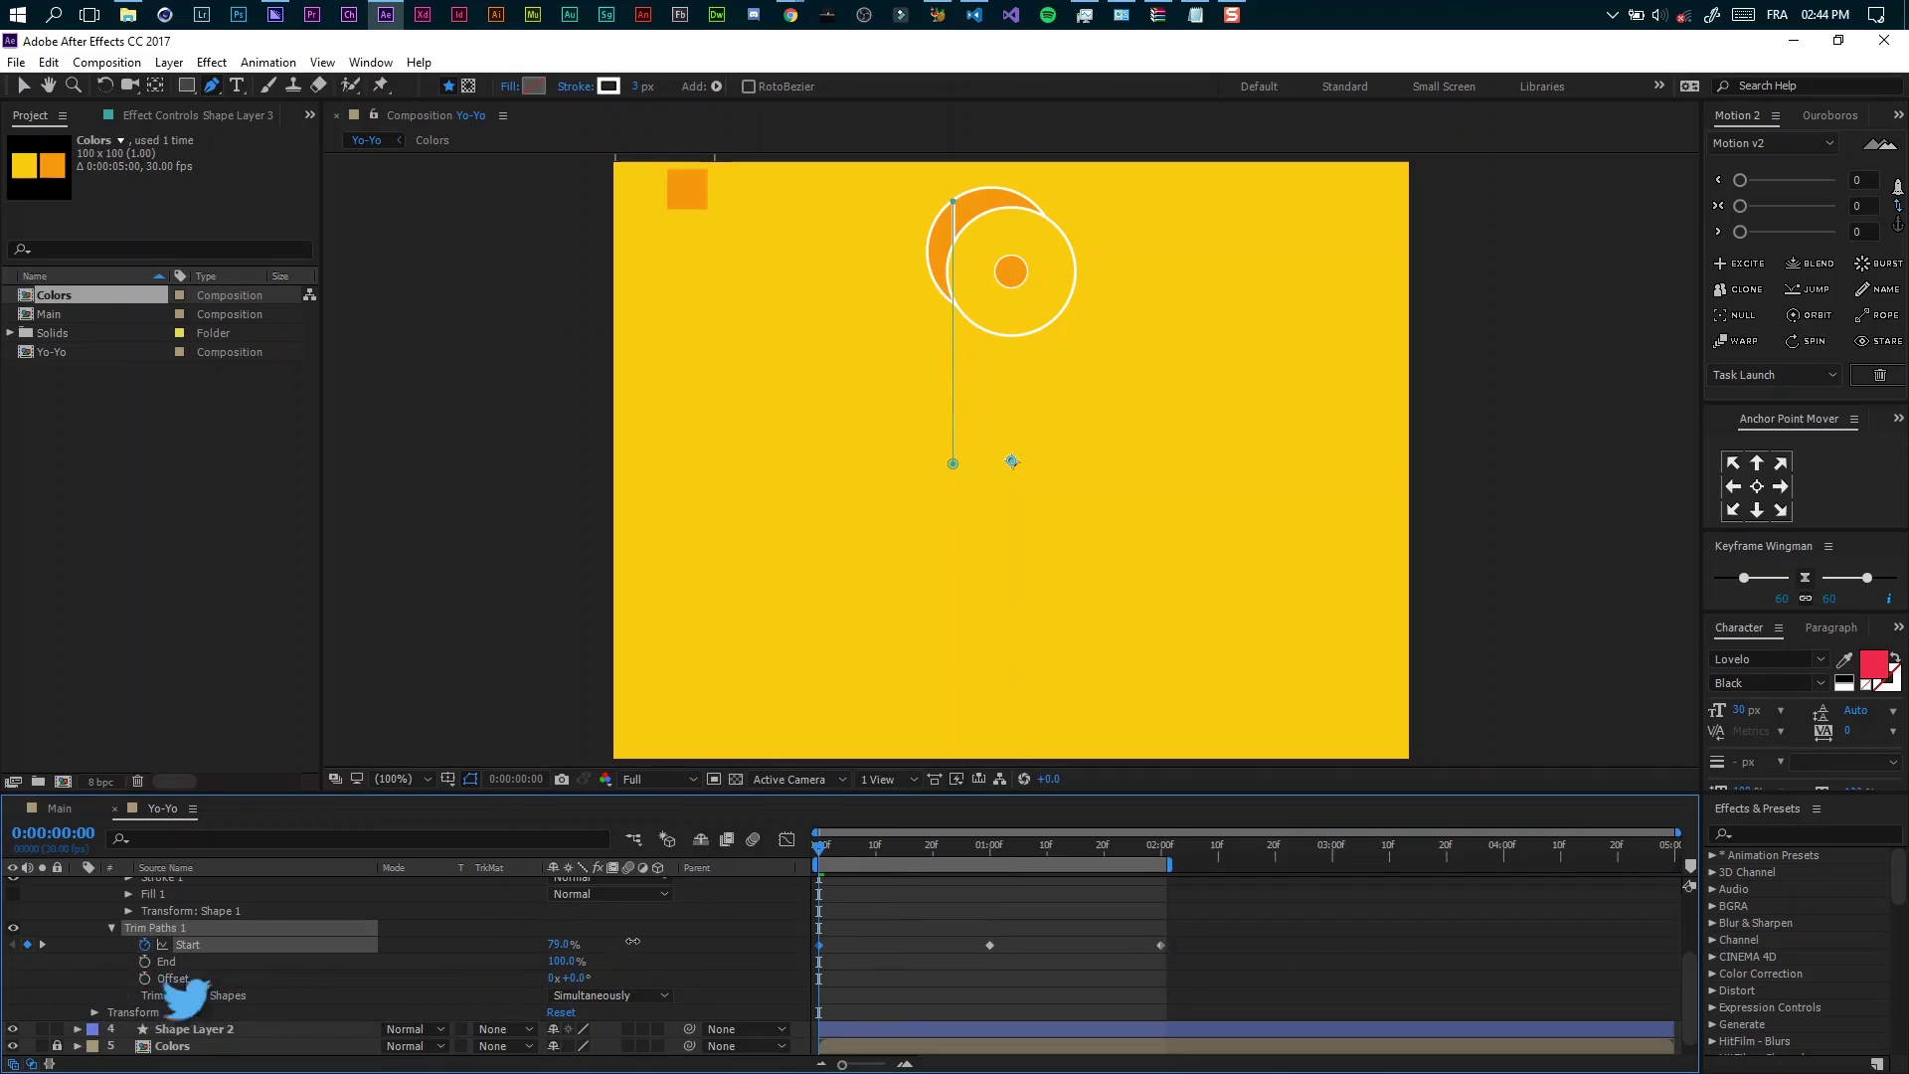
pyautogui.moveTo(925, 847); pyautogui.dragTo(1160, 861)
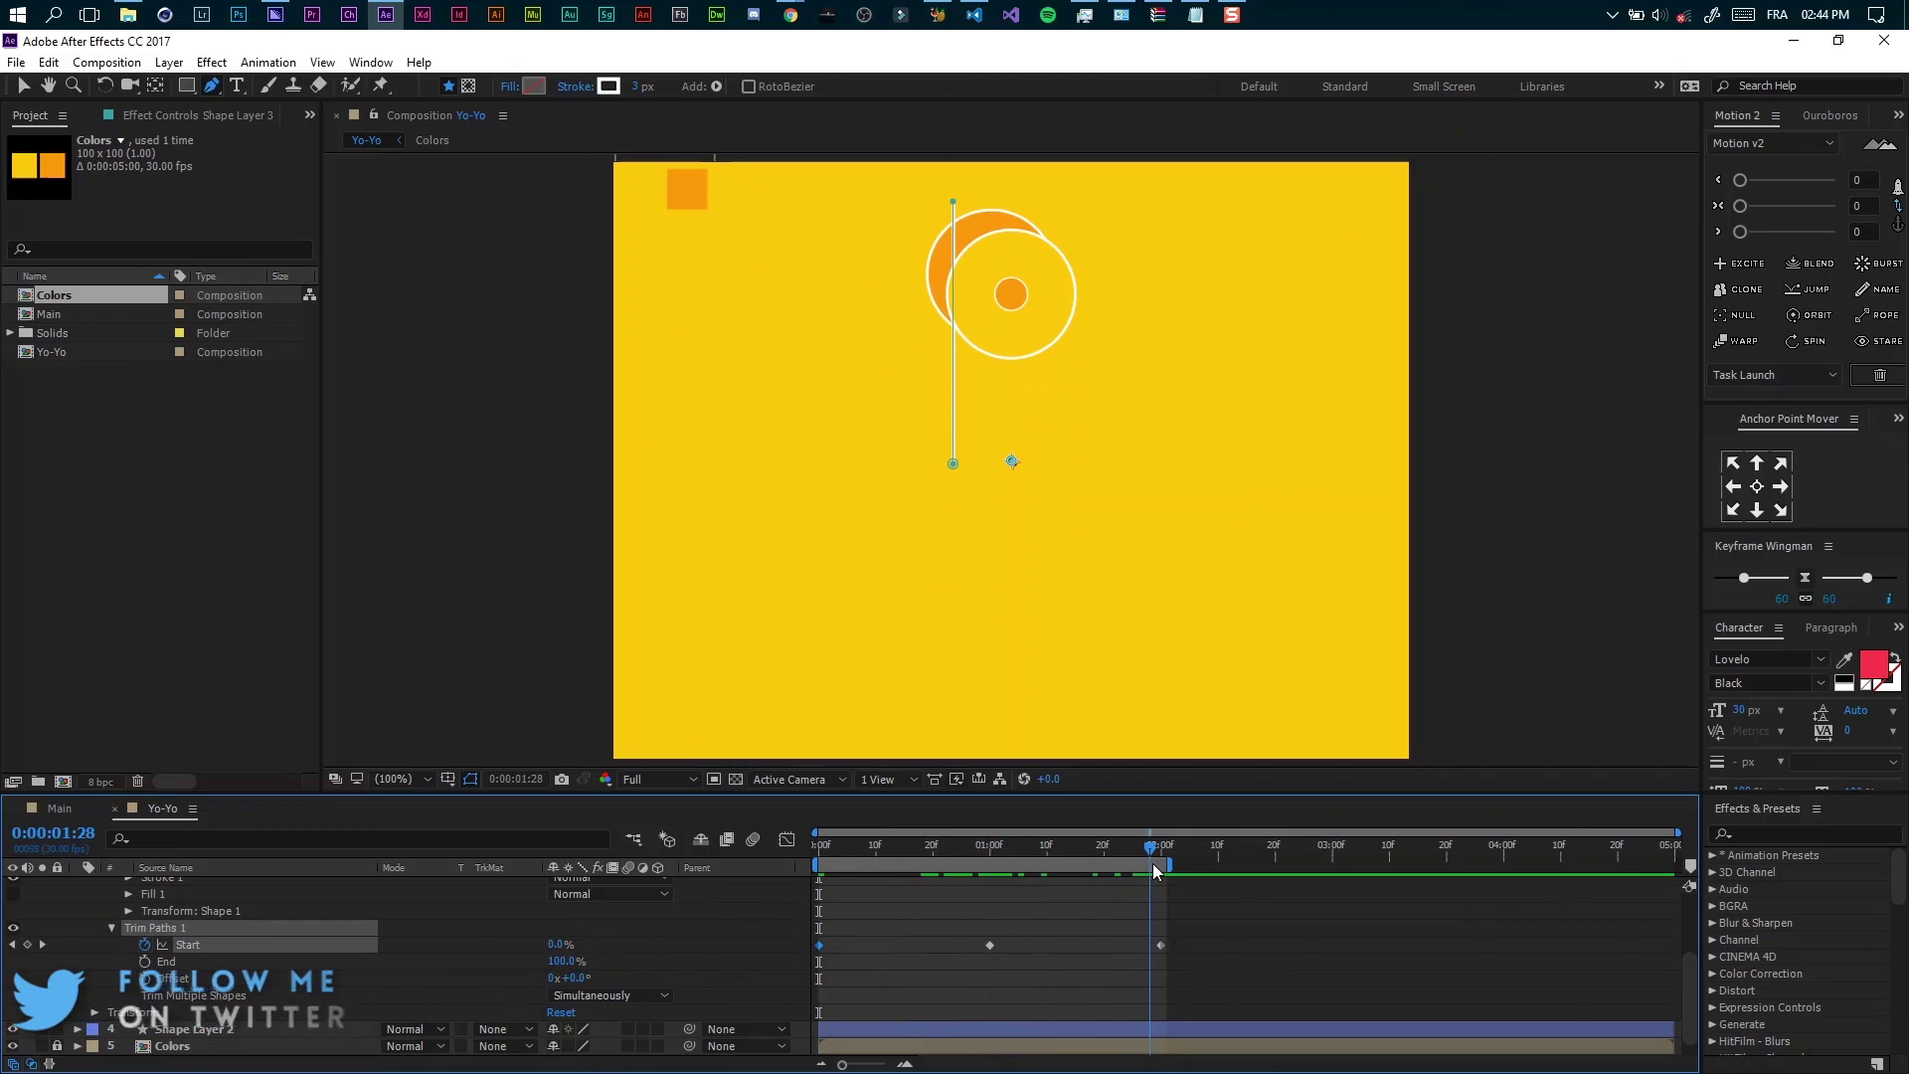
pyautogui.click(863, 956)
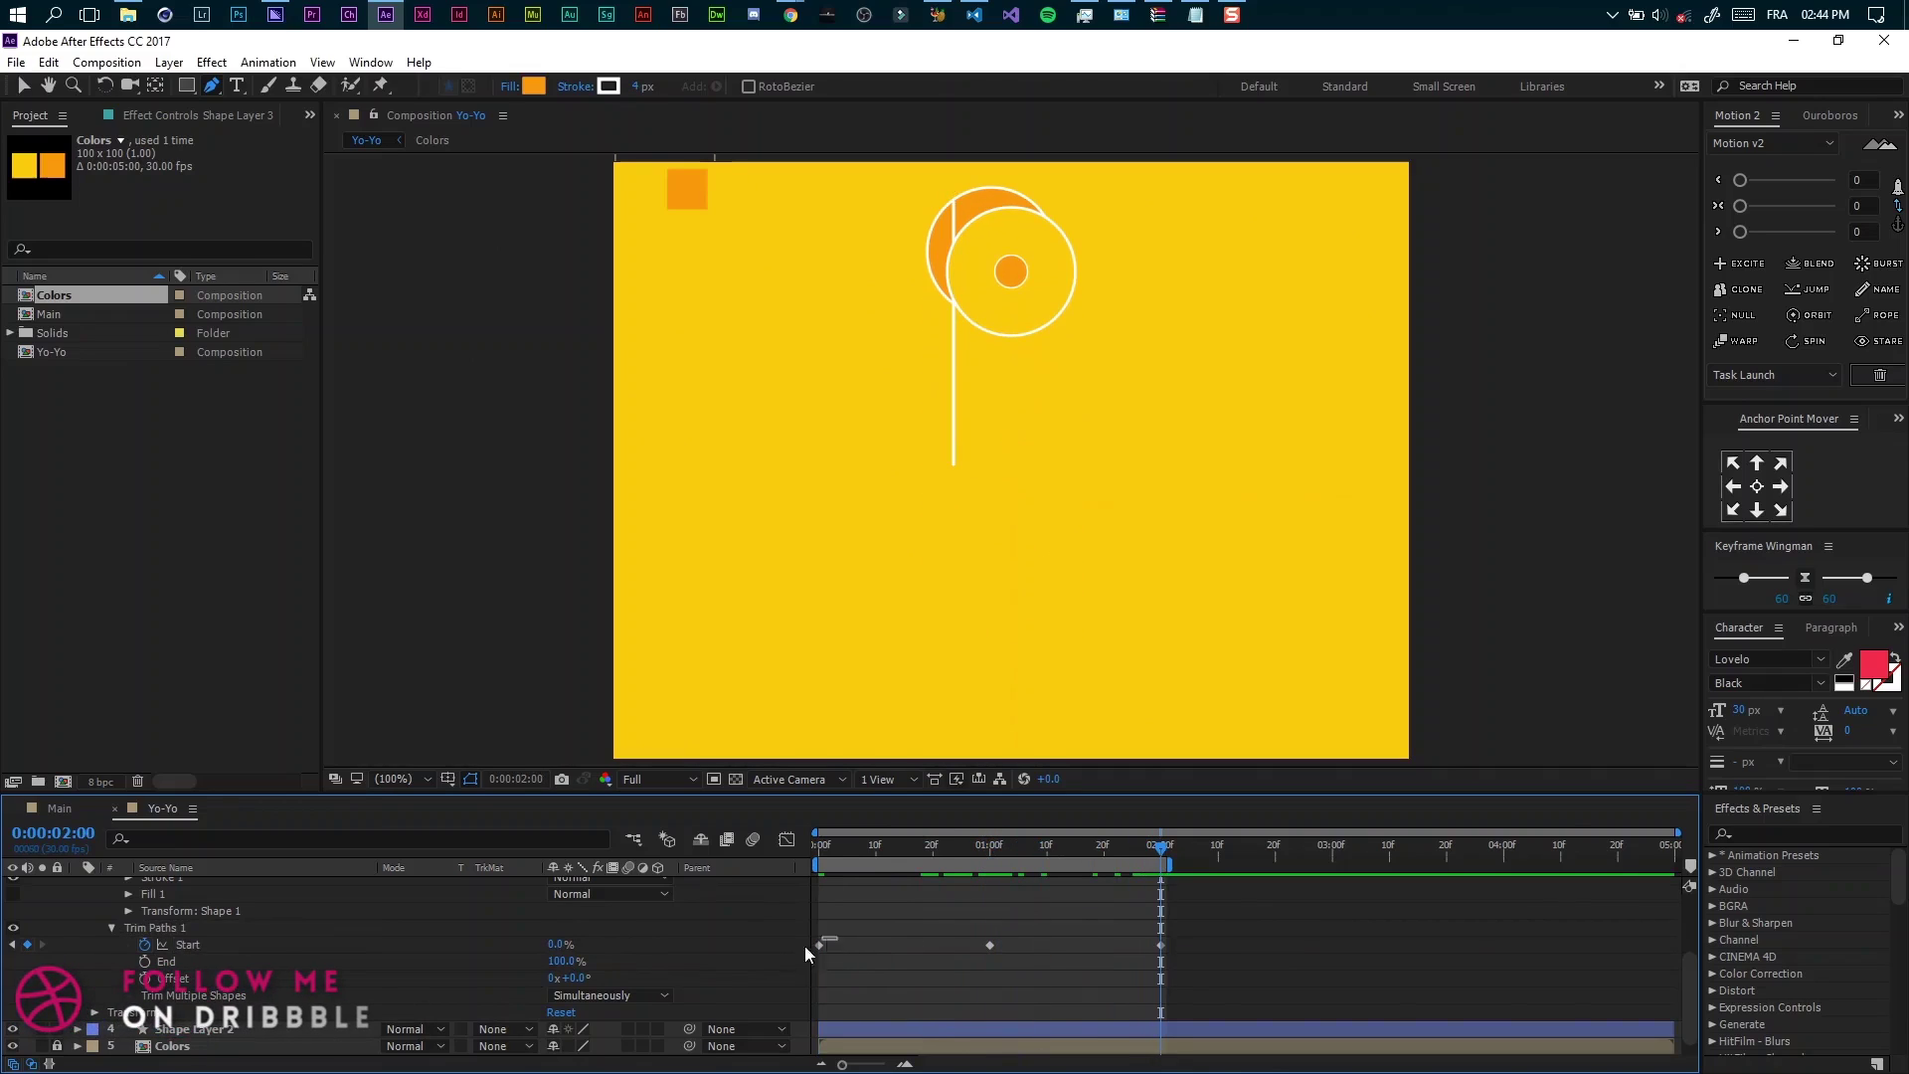
# At the yo-yo's lowest point, move the string's bottom vertex down to the yo-yo centre
pyautogui.moveTo(957, 861); pyautogui.dragTo(990, 857)
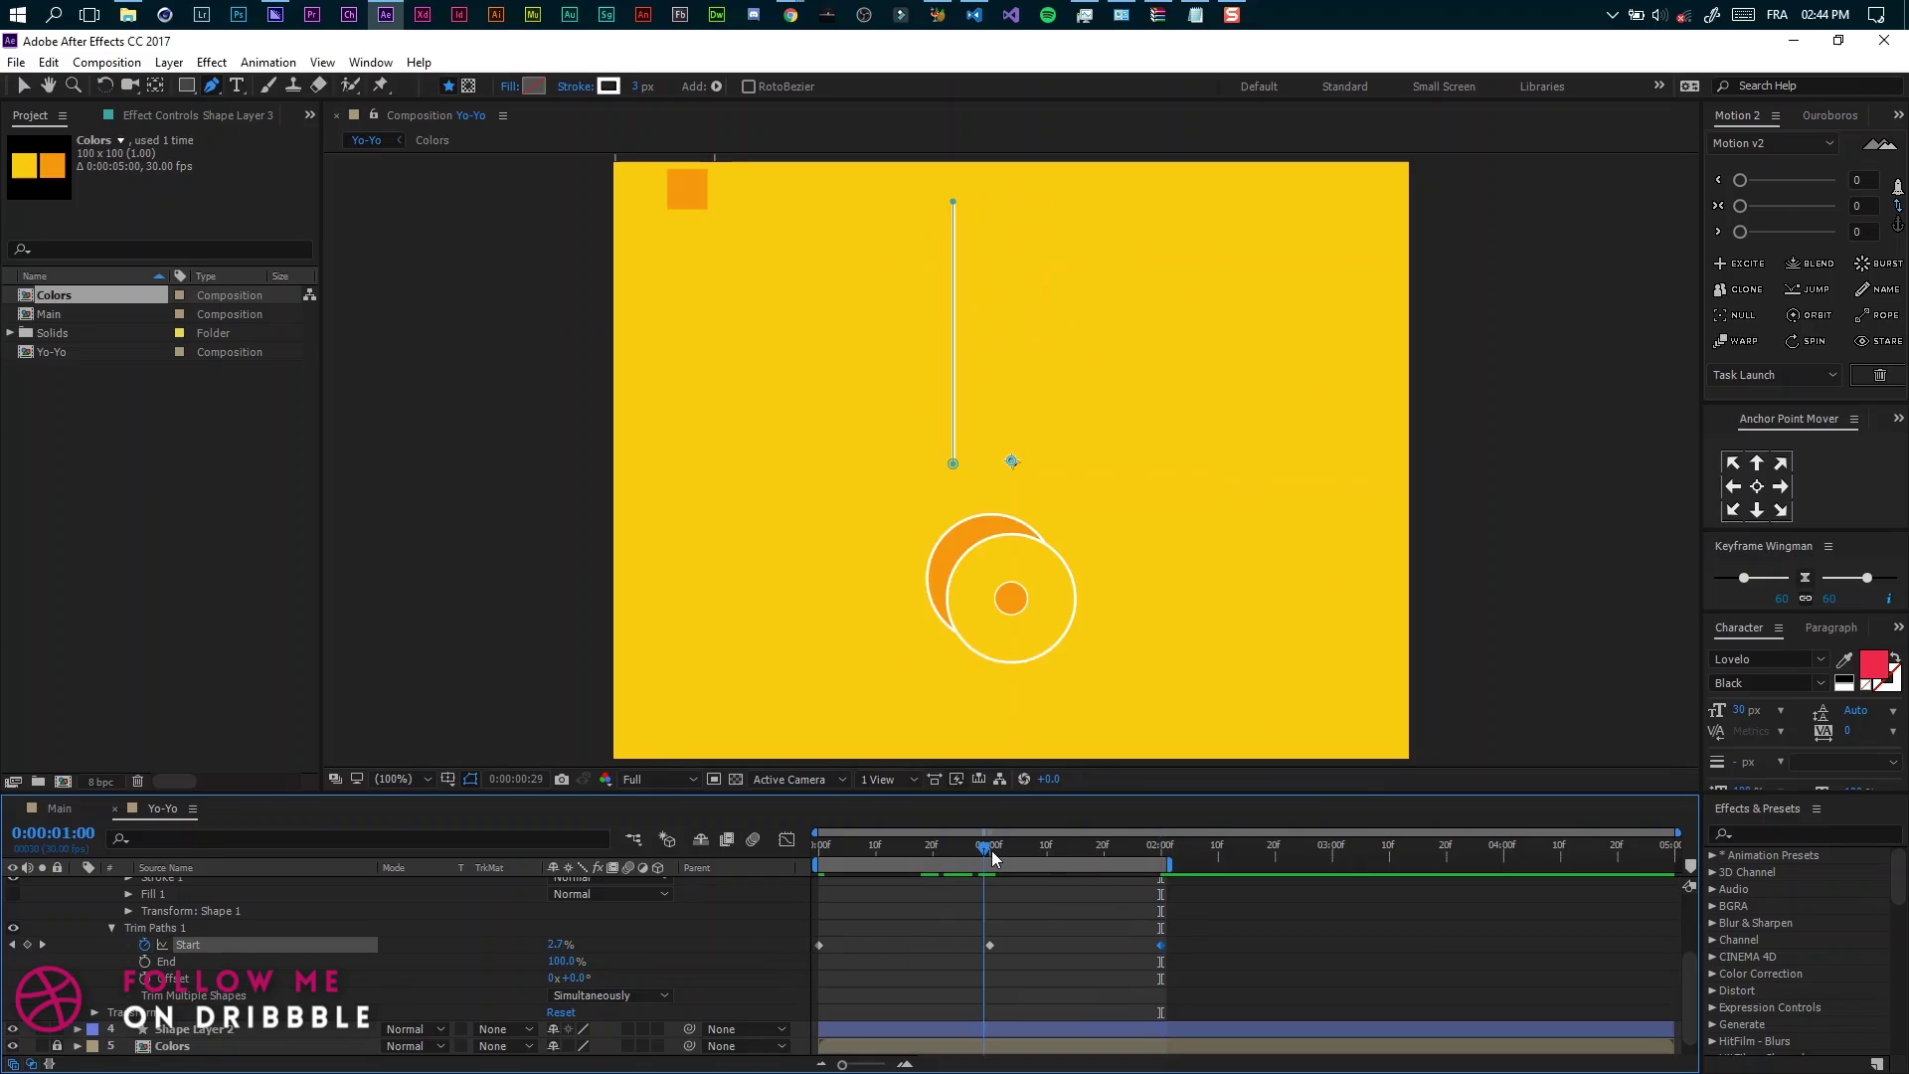
pyautogui.click(957, 471)
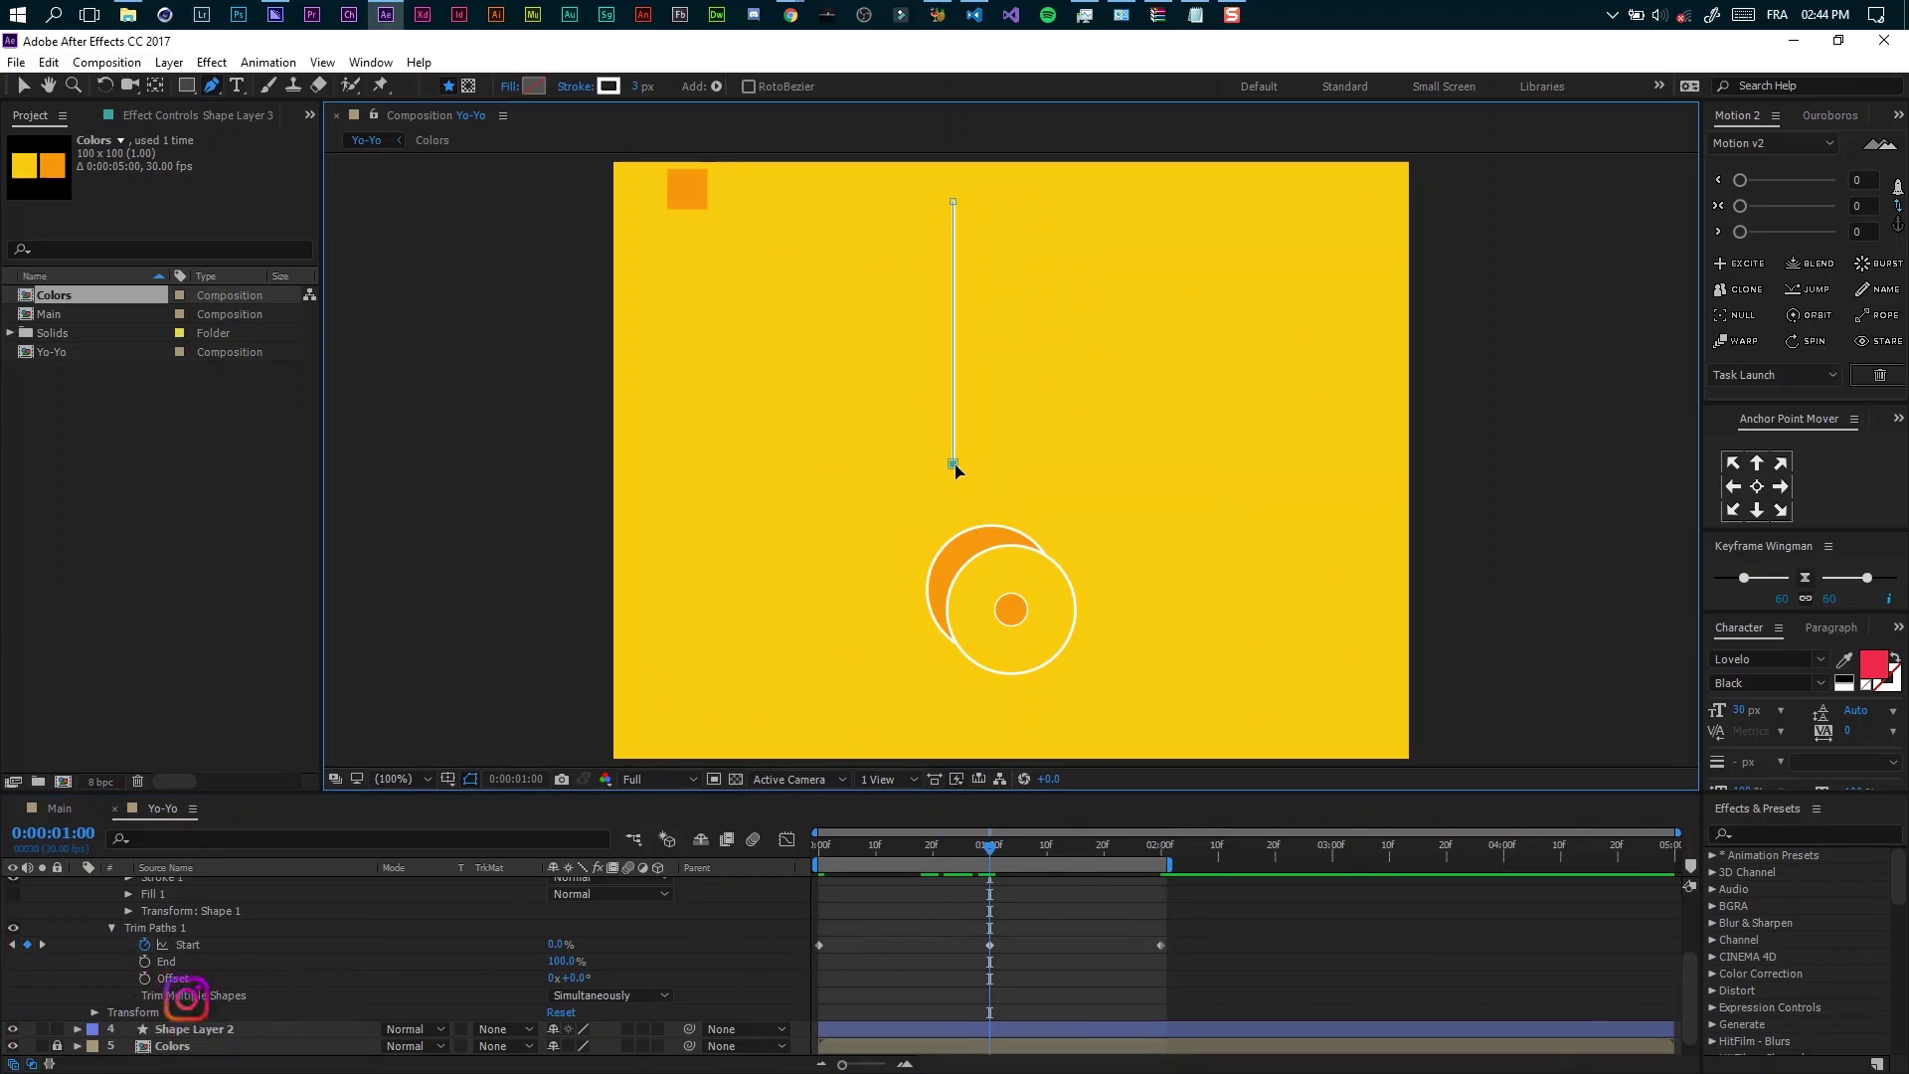
pyautogui.hotkey('shift', 'Down')
pyautogui.hotkey('shift', 'Down')
pyautogui.hotkey('shift', 'Down')
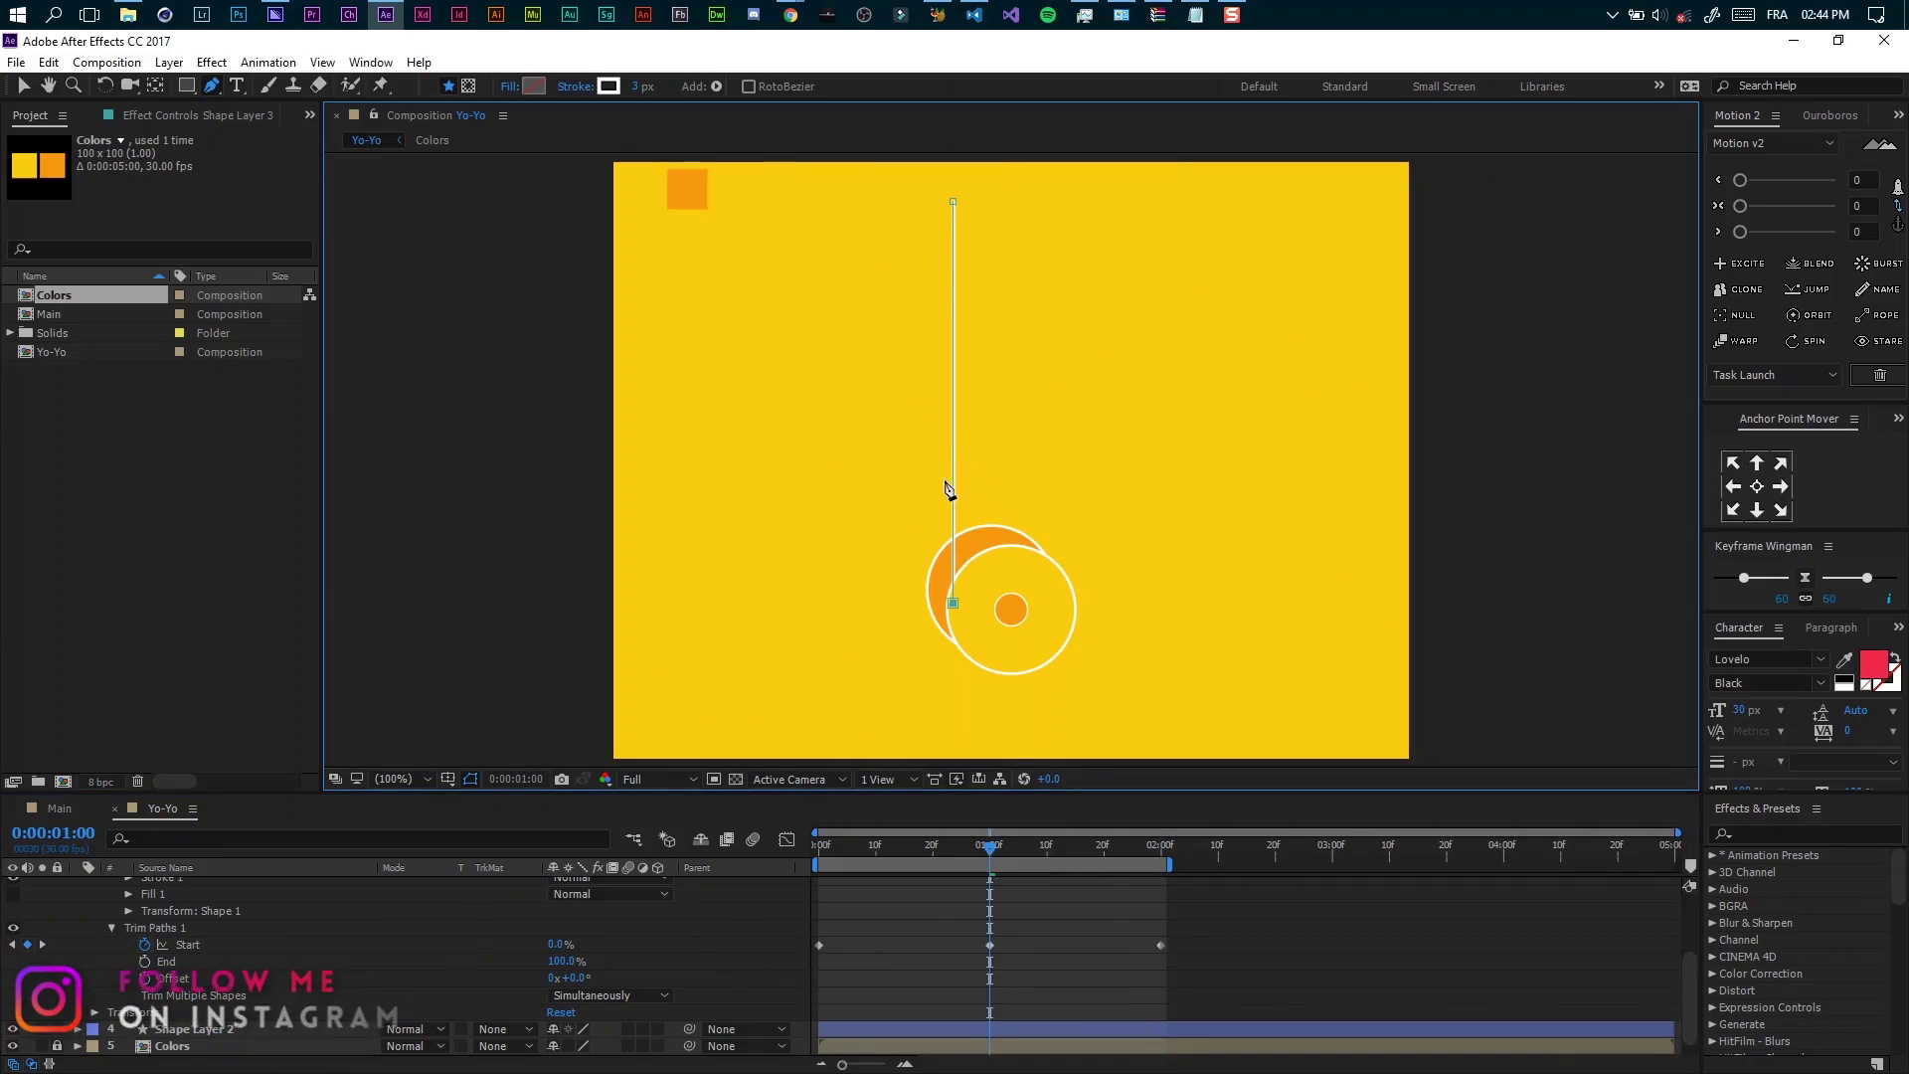
pyautogui.moveTo(870, 850)
pyautogui.mouseDown()
pyautogui.moveTo(797, 851)
pyautogui.moveTo(1098, 847)
pyautogui.moveTo(881, 851)
pyautogui.moveTo(916, 851)
pyautogui.mouseUp()
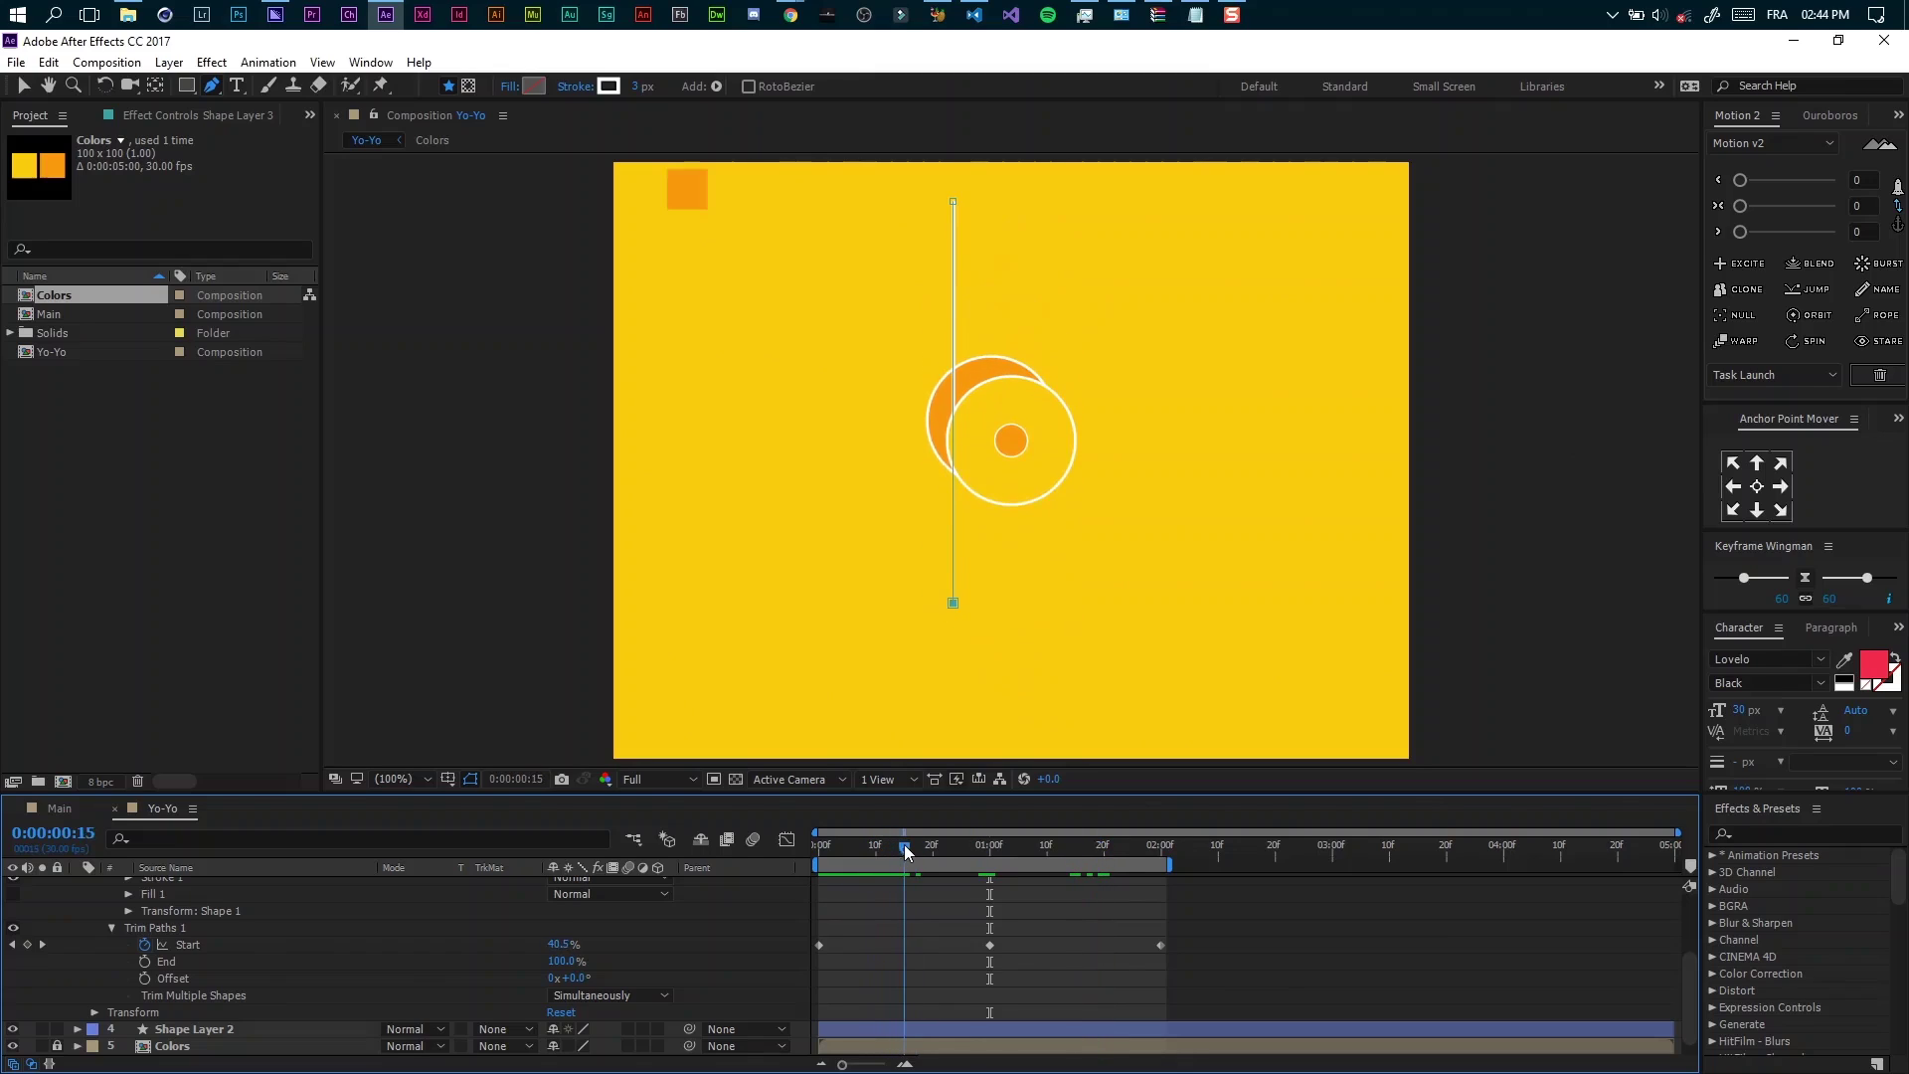
# Select both Start keyframes, collapse Shape Layer 3 and enlarge the composition preview
pyautogui.moveTo(1236, 920); pyautogui.dragTo(982, 956)
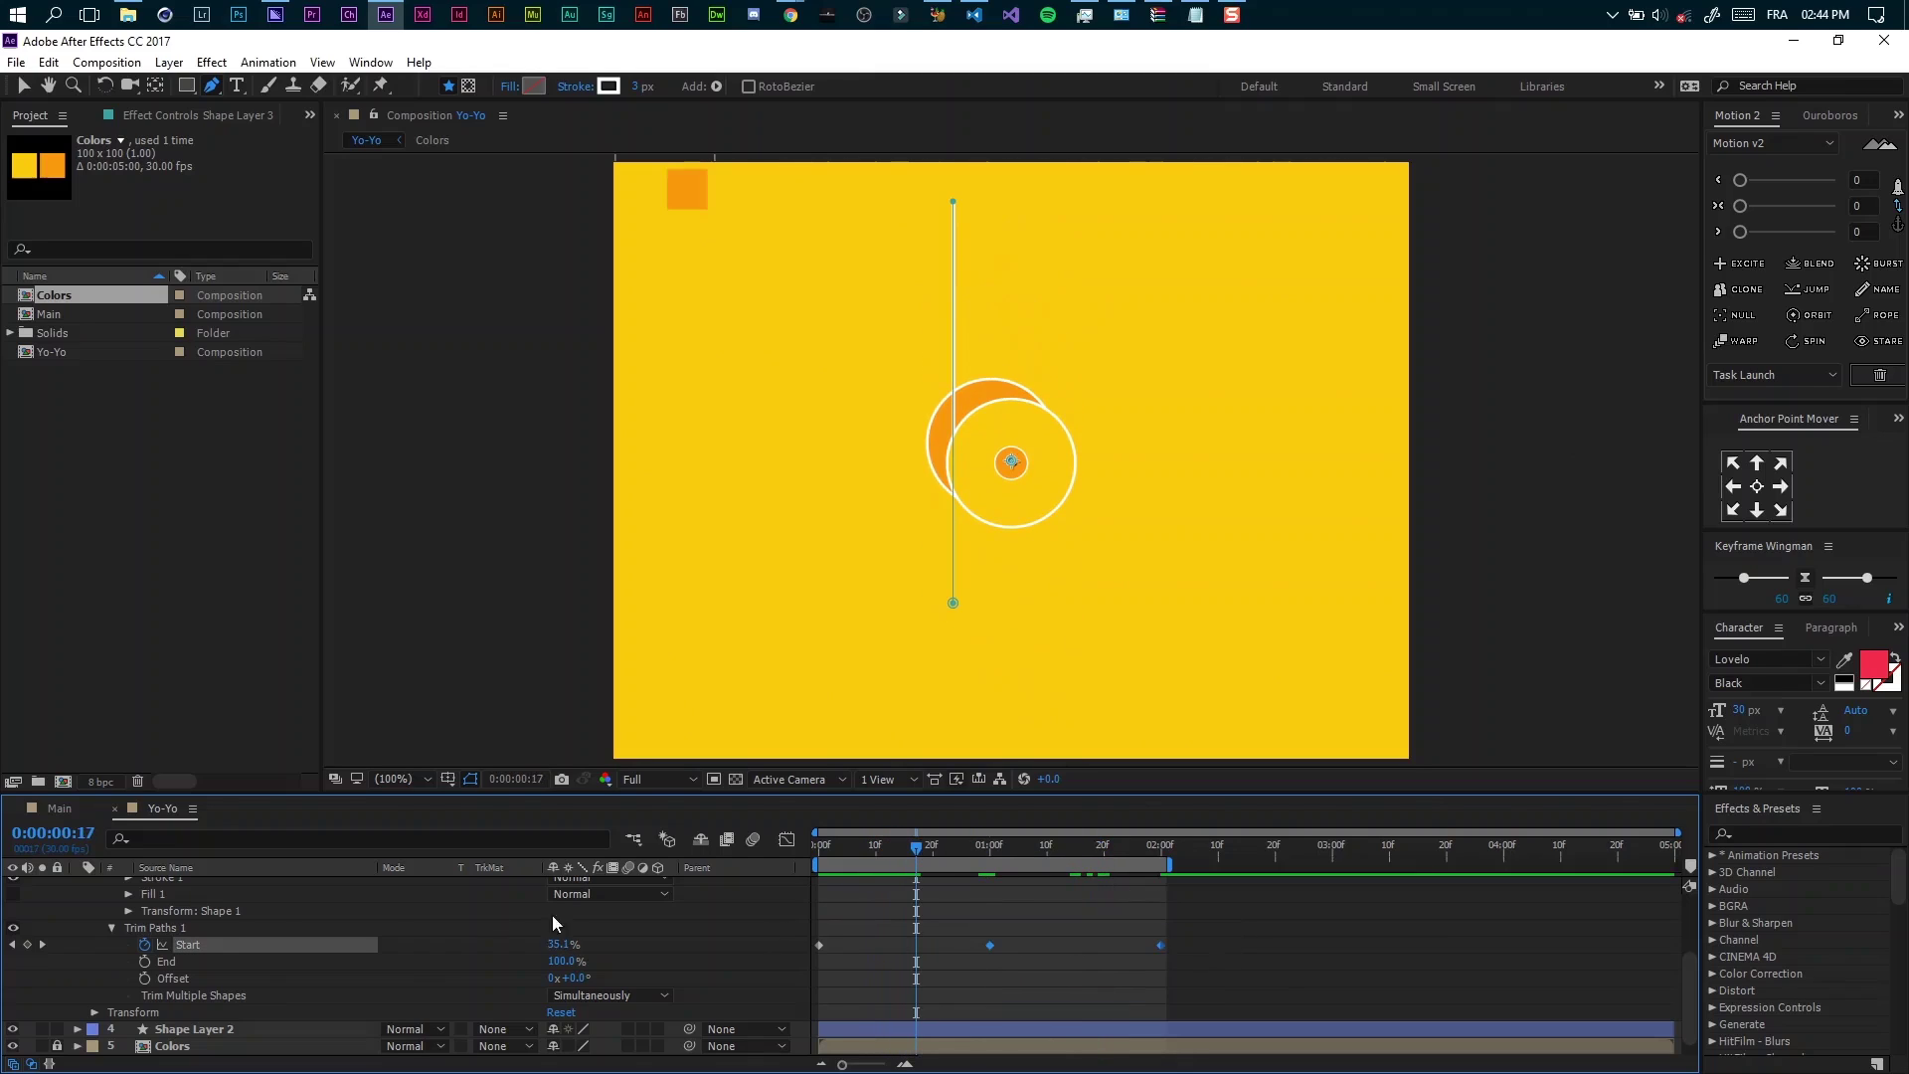
pyautogui.scroll(3, 61, 886)
pyautogui.click(78, 921)
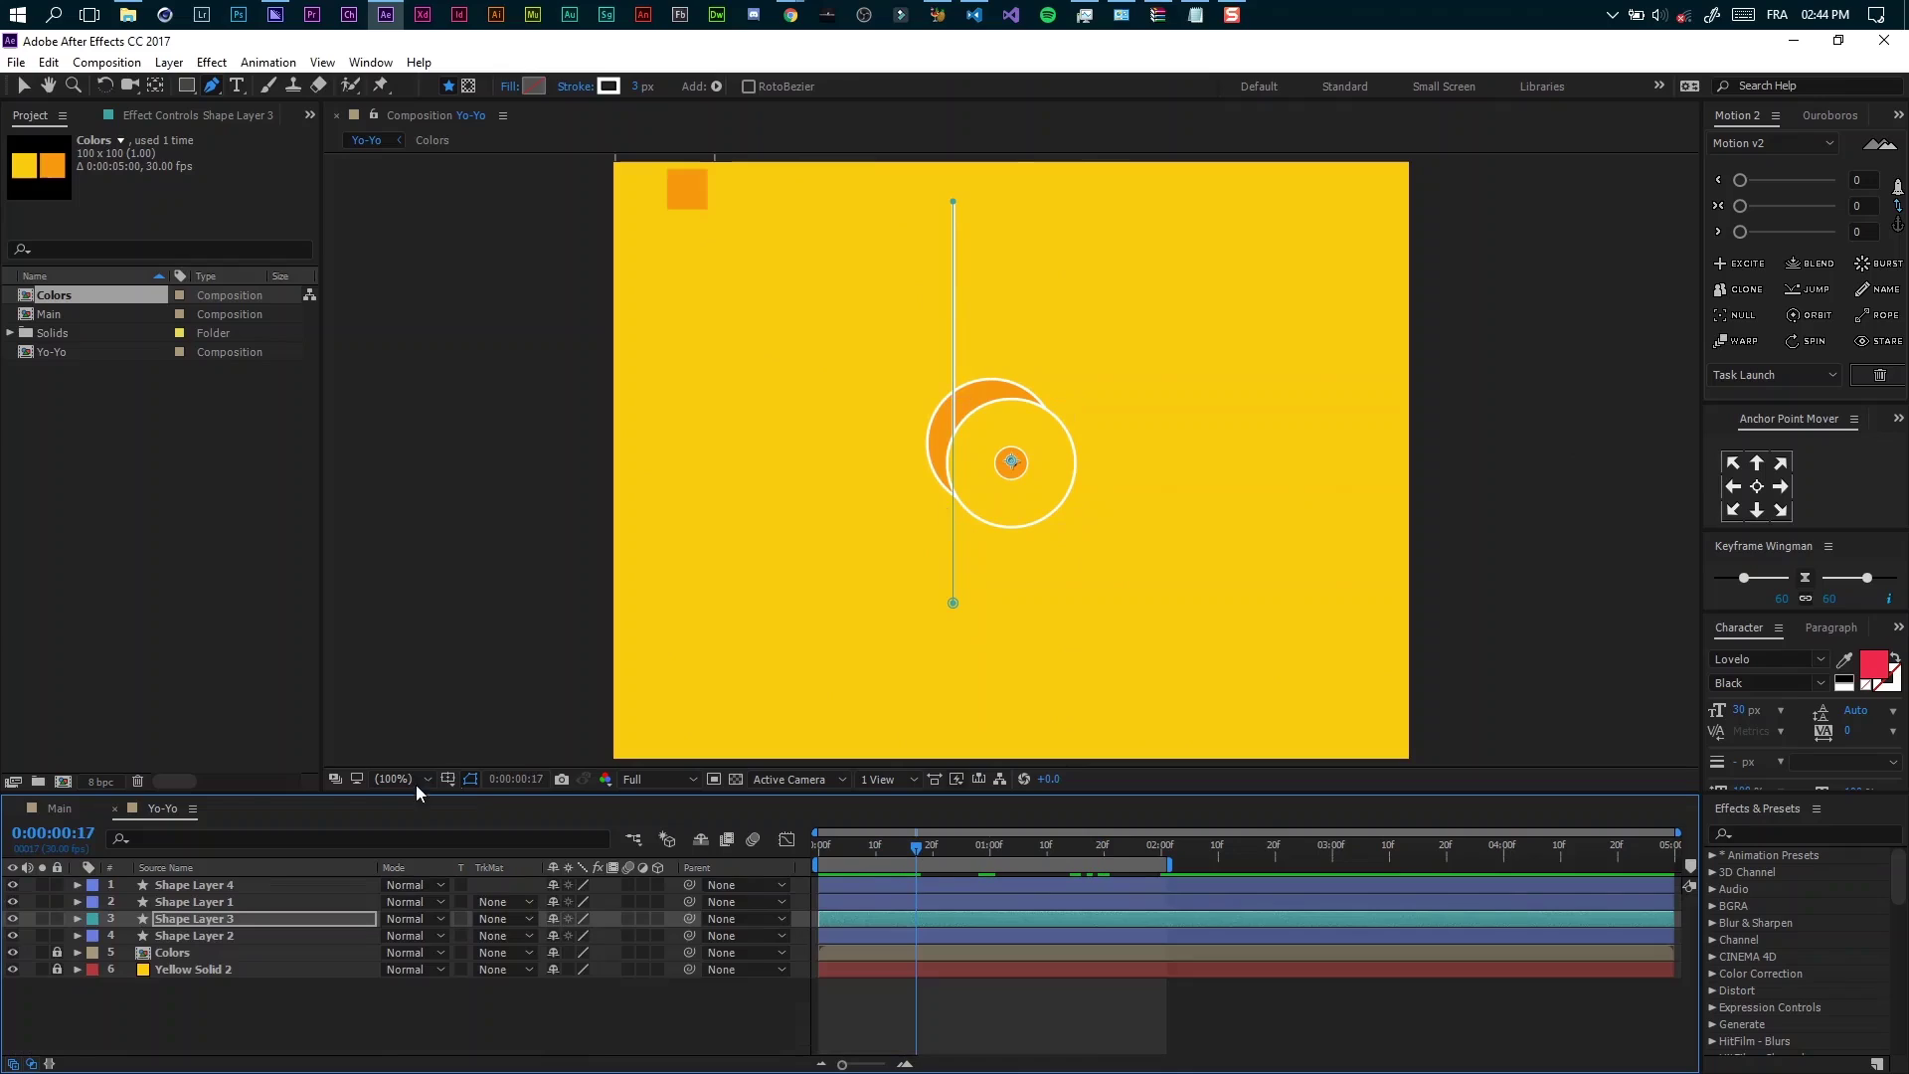
pyautogui.moveTo(451, 792); pyautogui.dragTo(449, 774)
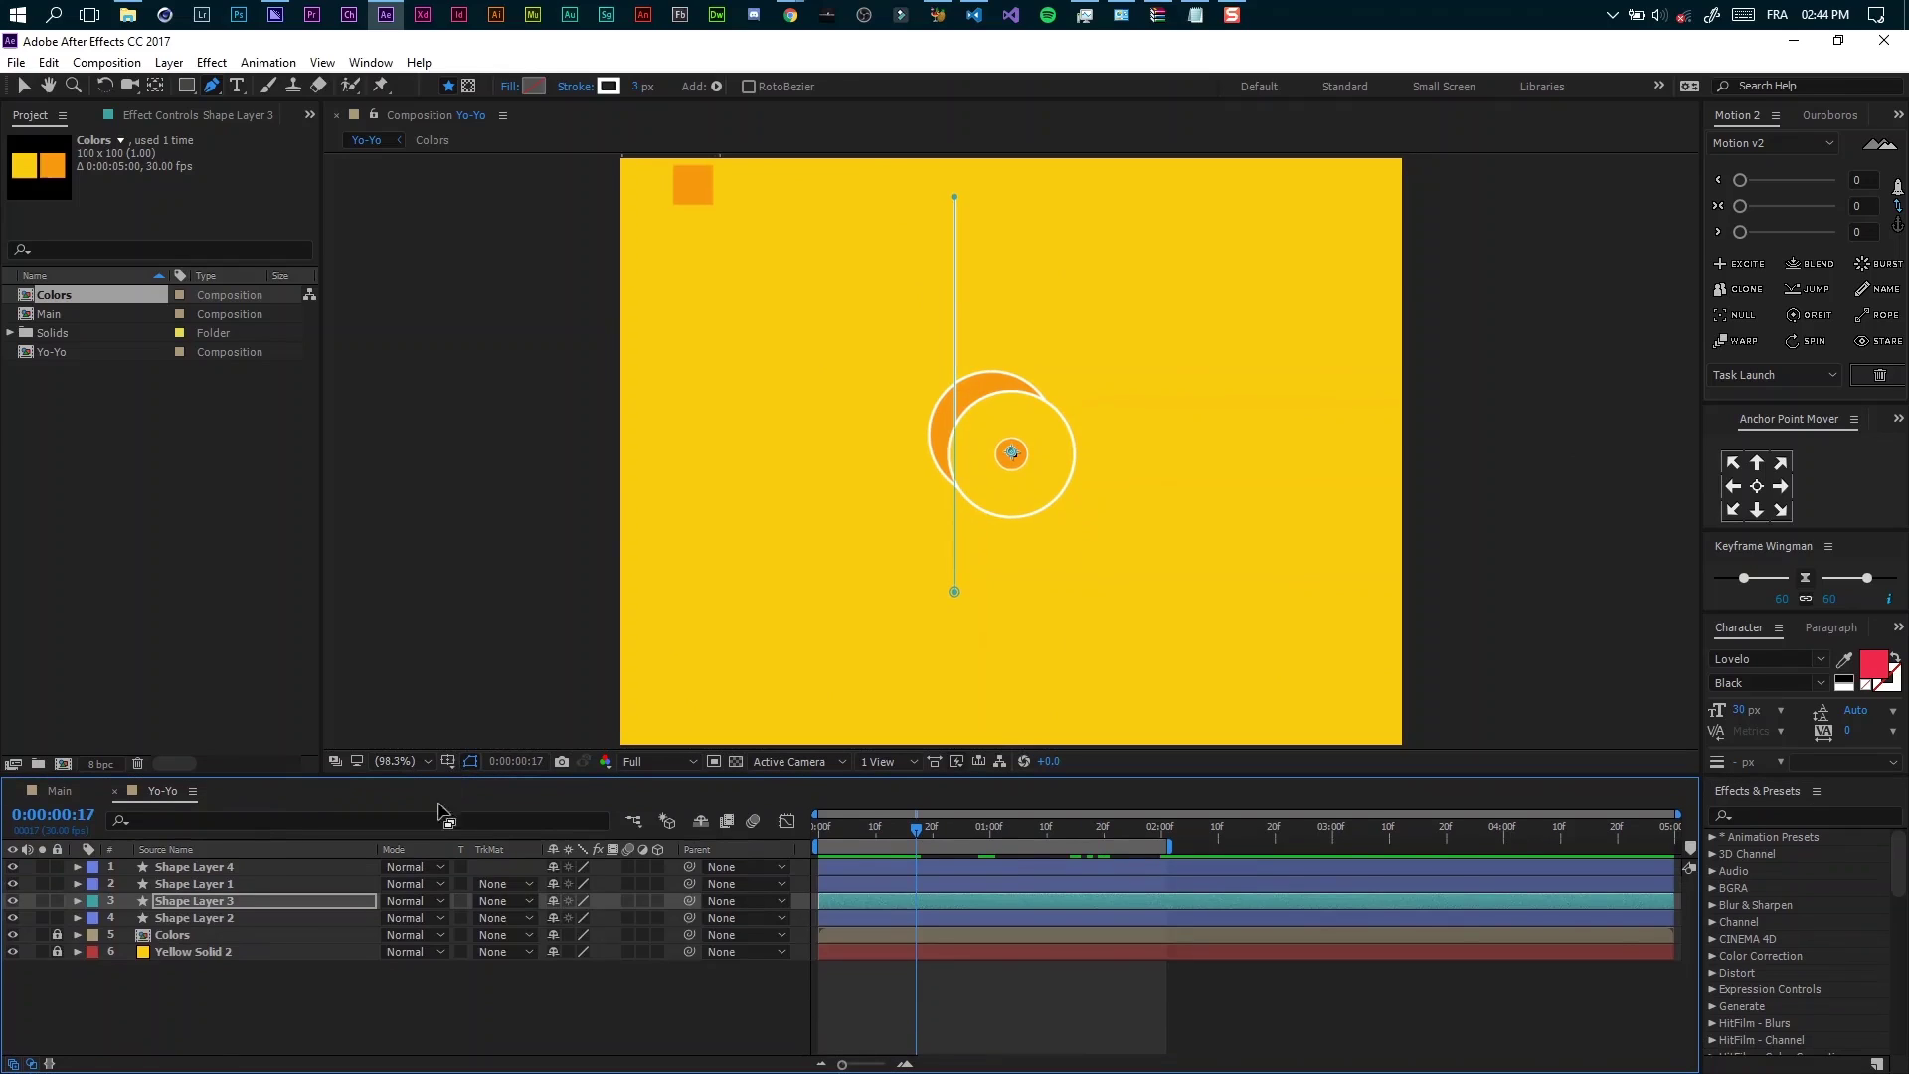
pyautogui.click(428, 1010)
# Duplicate Shape Layer 1 to the top of the stack and set its fill to None
pyautogui.click(240, 881)
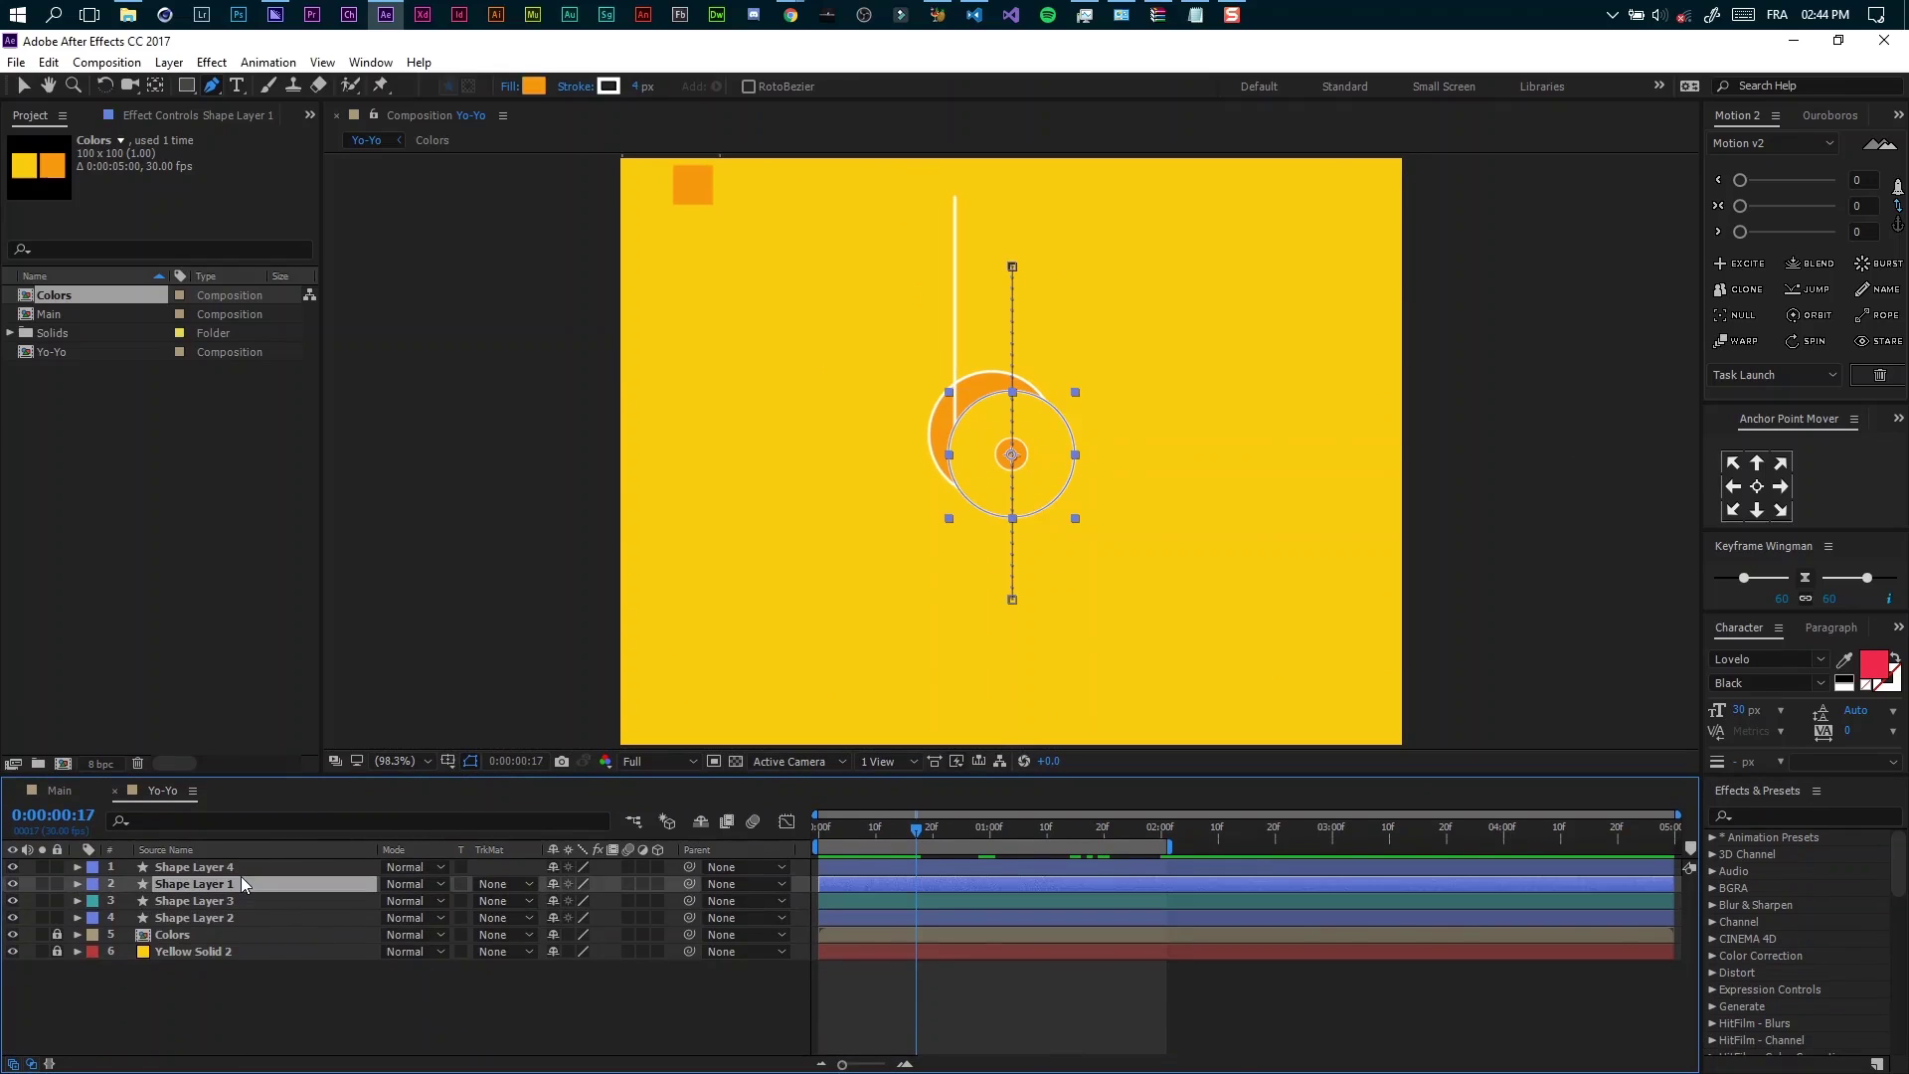
pyautogui.hotkey('ctrl', 'd')
pyautogui.moveTo(223, 880); pyautogui.dragTo(227, 861)
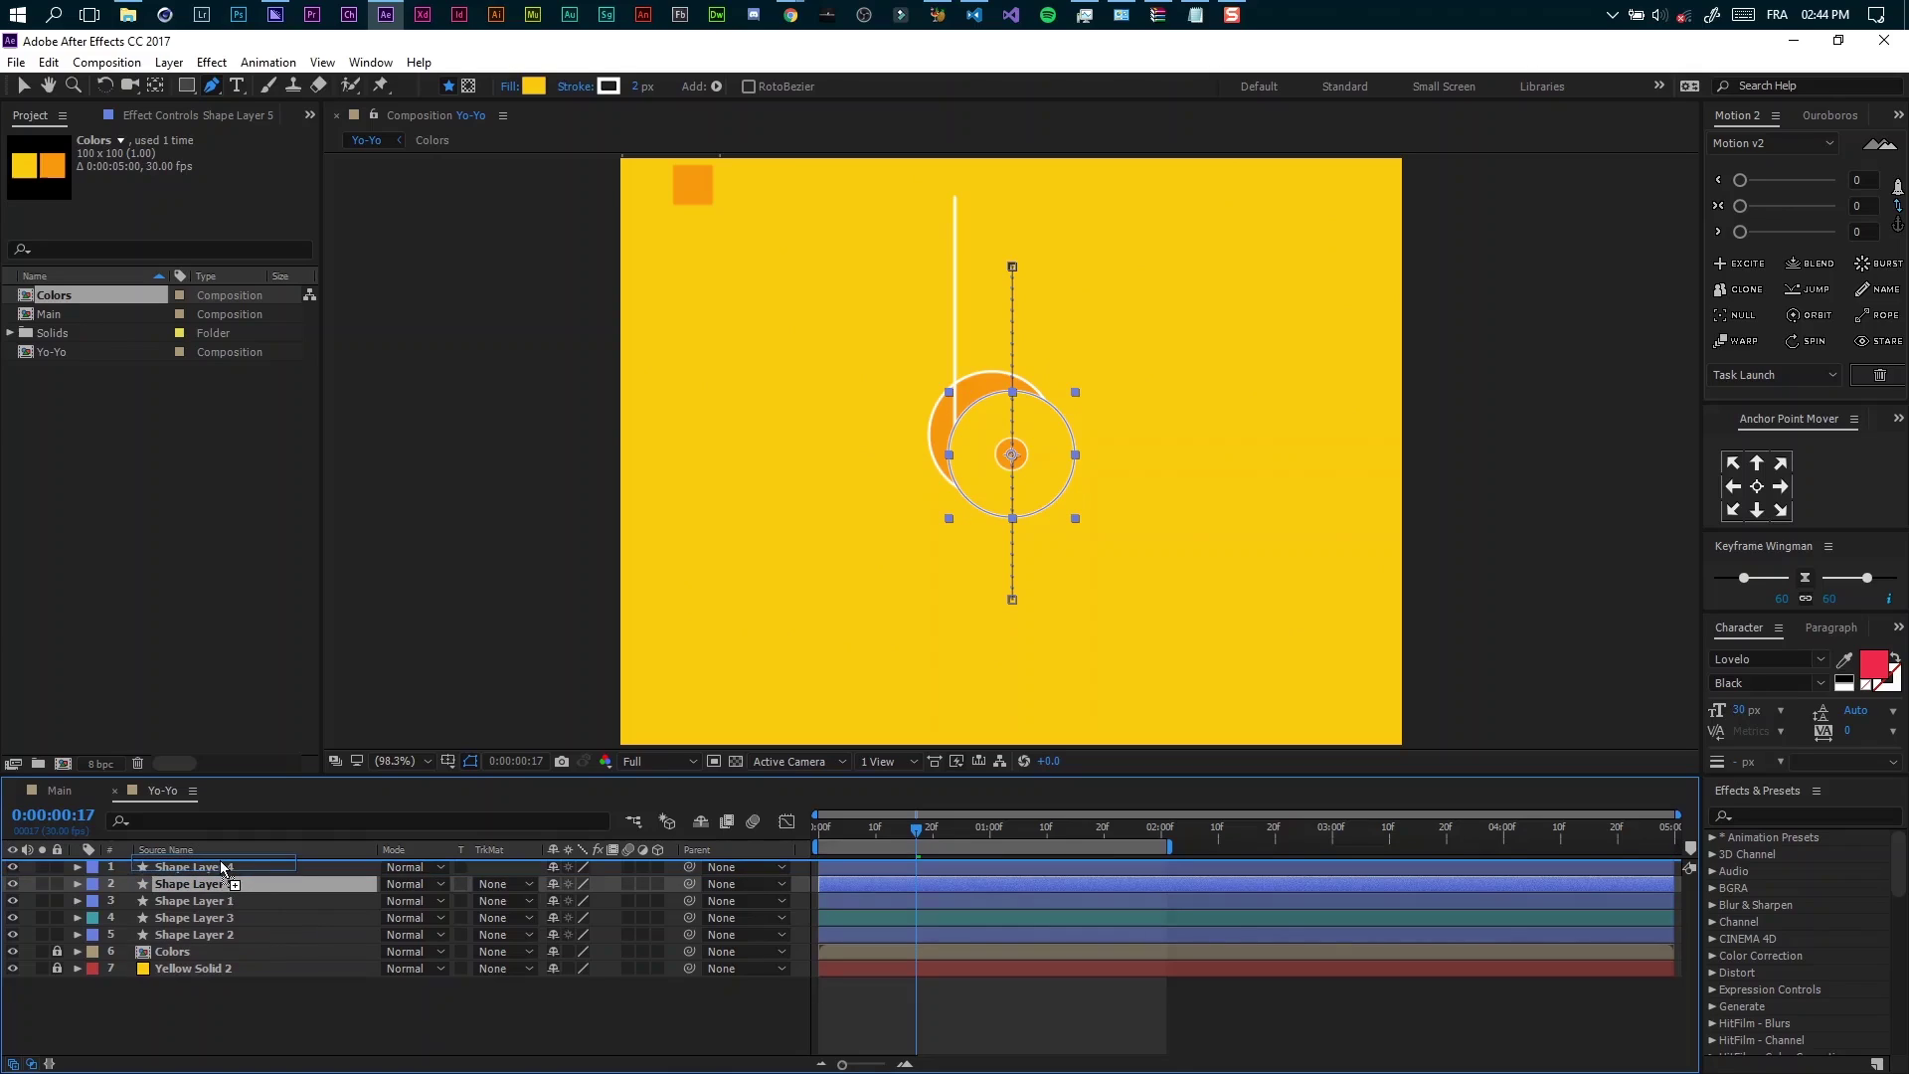
pyautogui.click(502, 86)
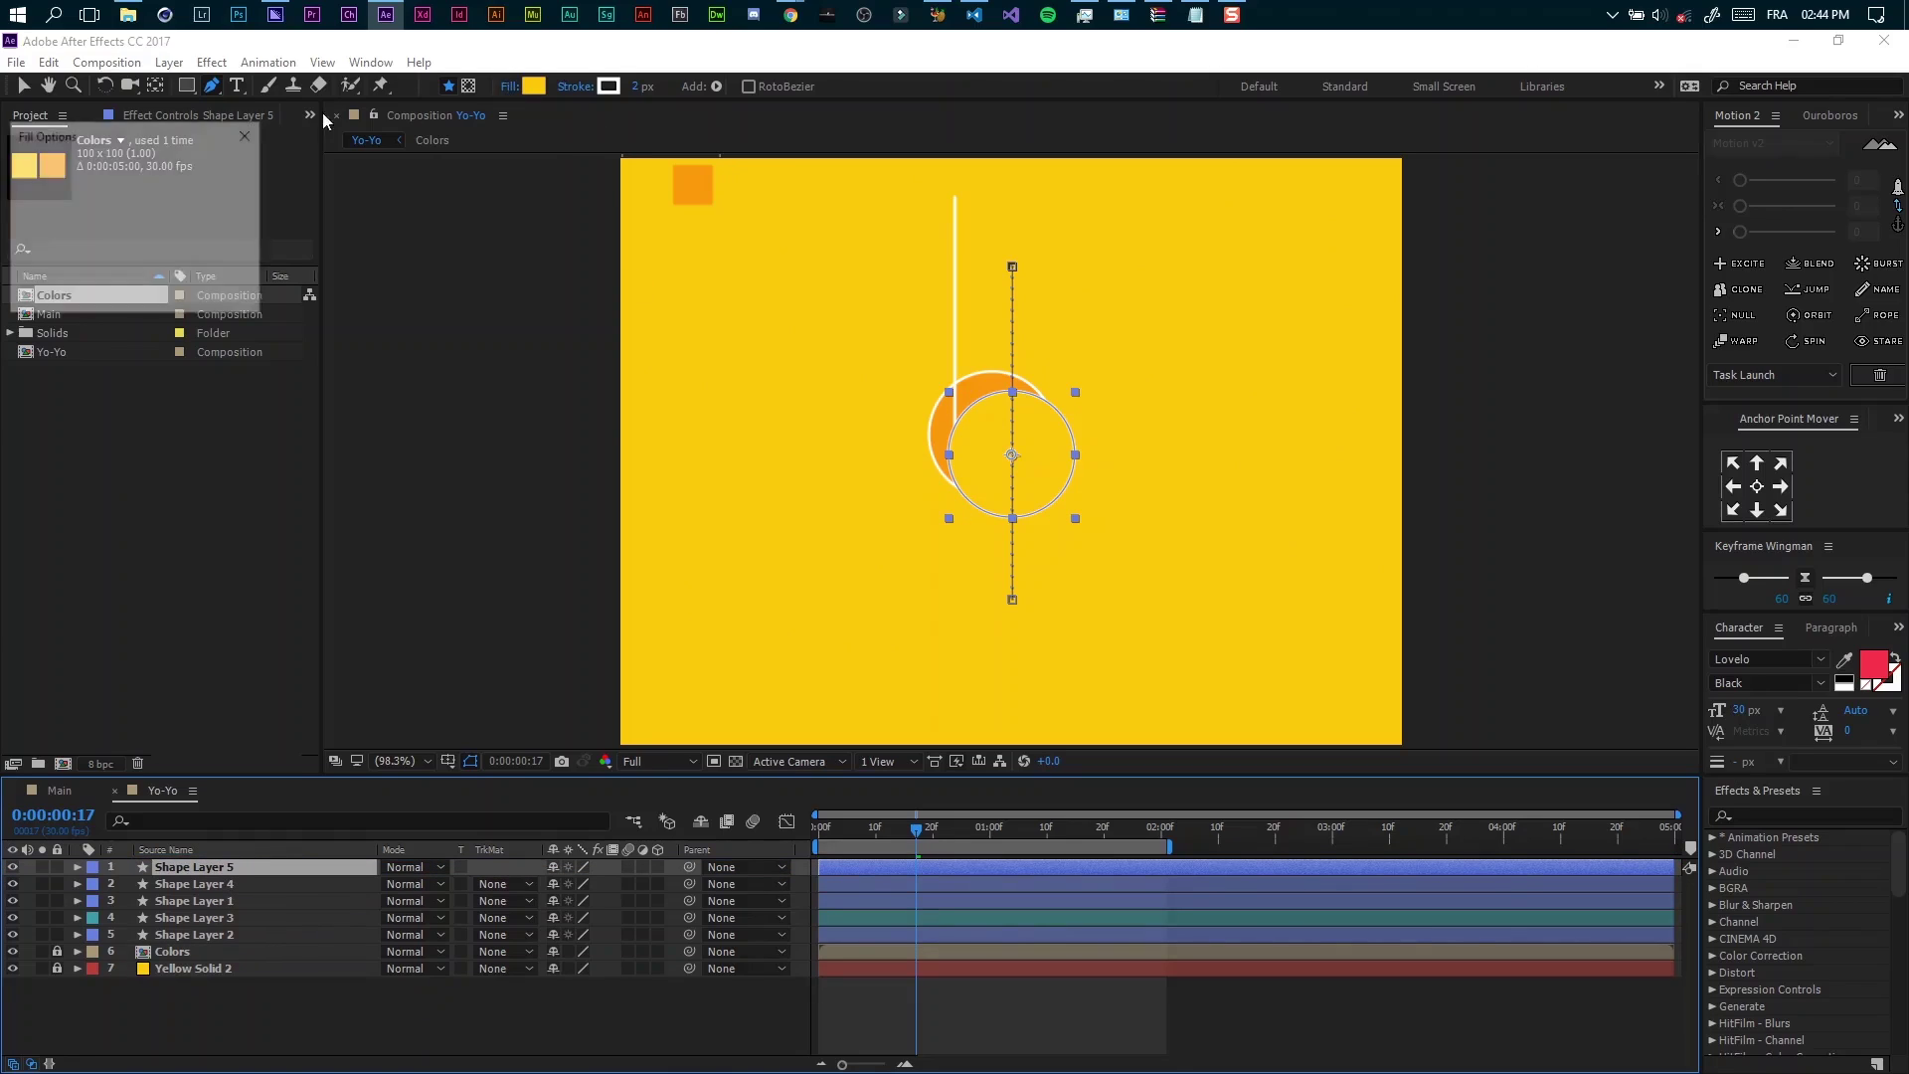
pyautogui.click(34, 175)
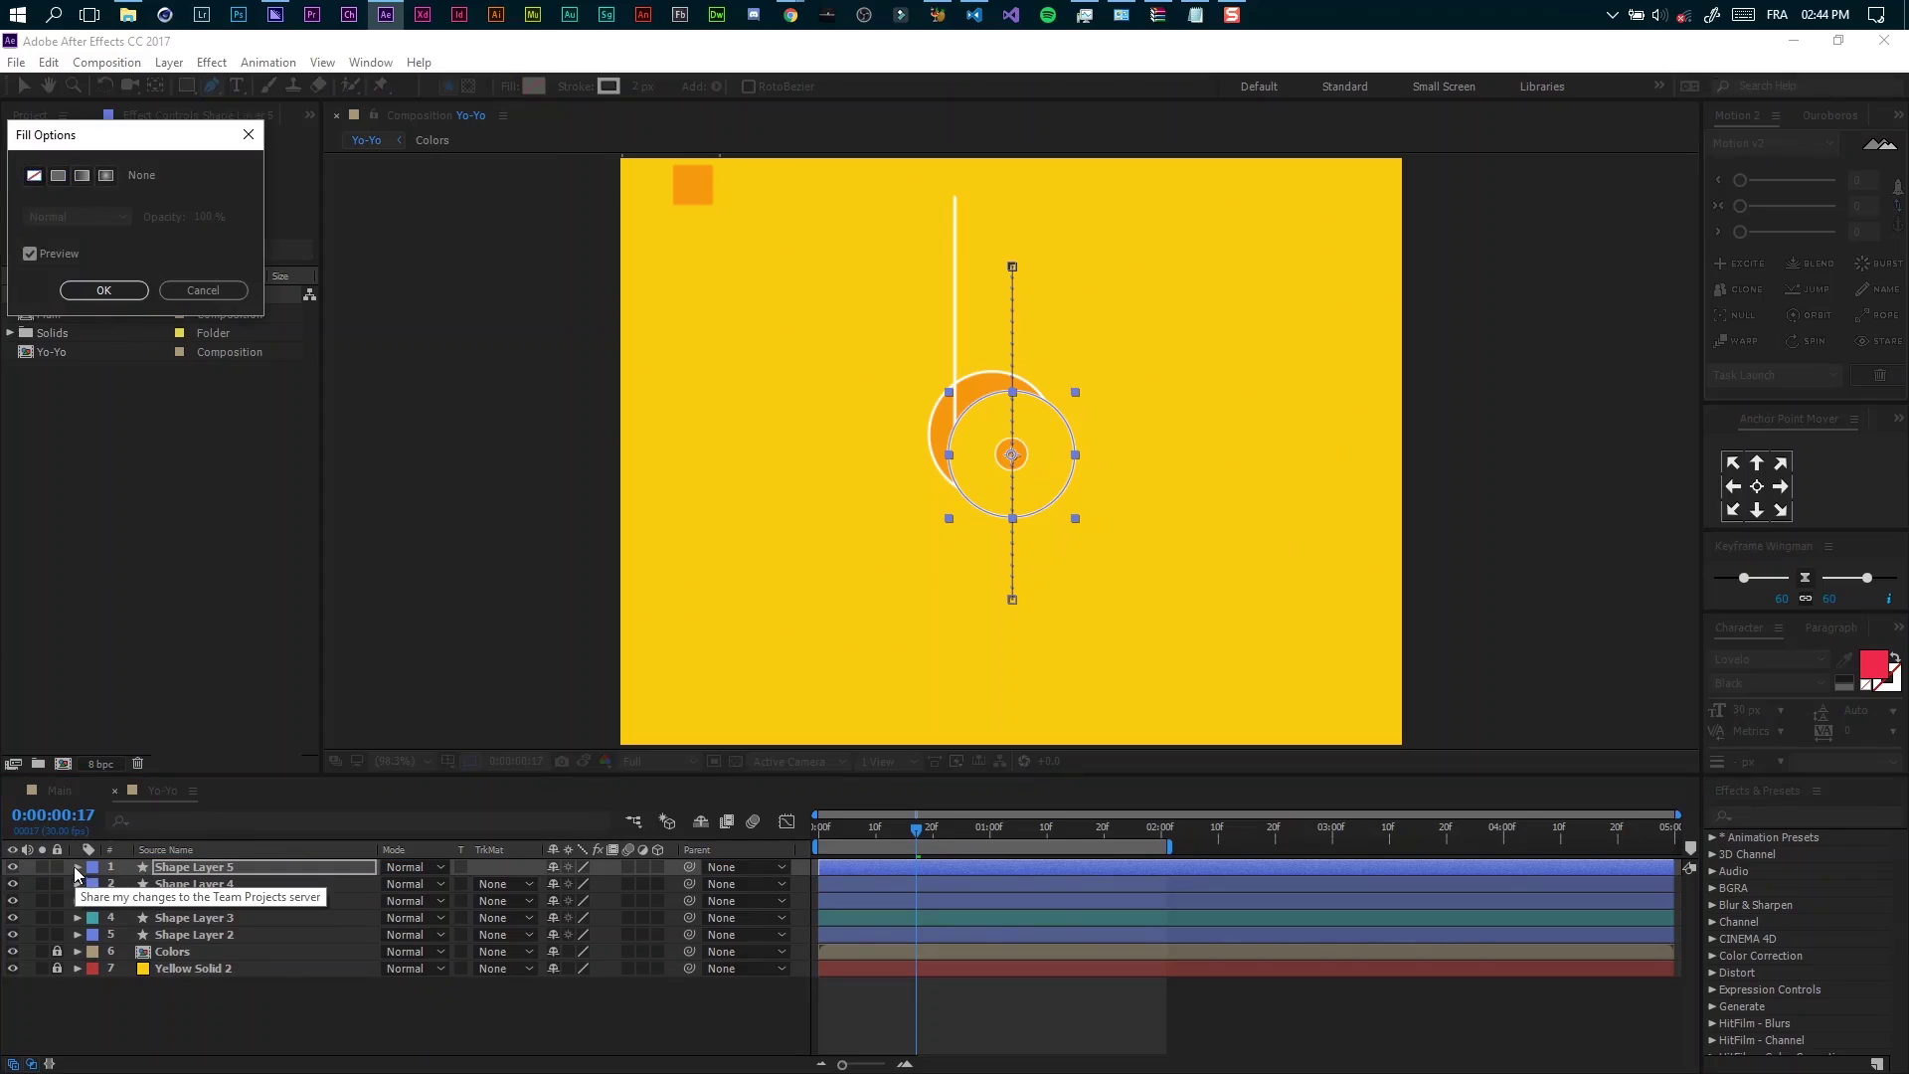
pyautogui.click(109, 290)
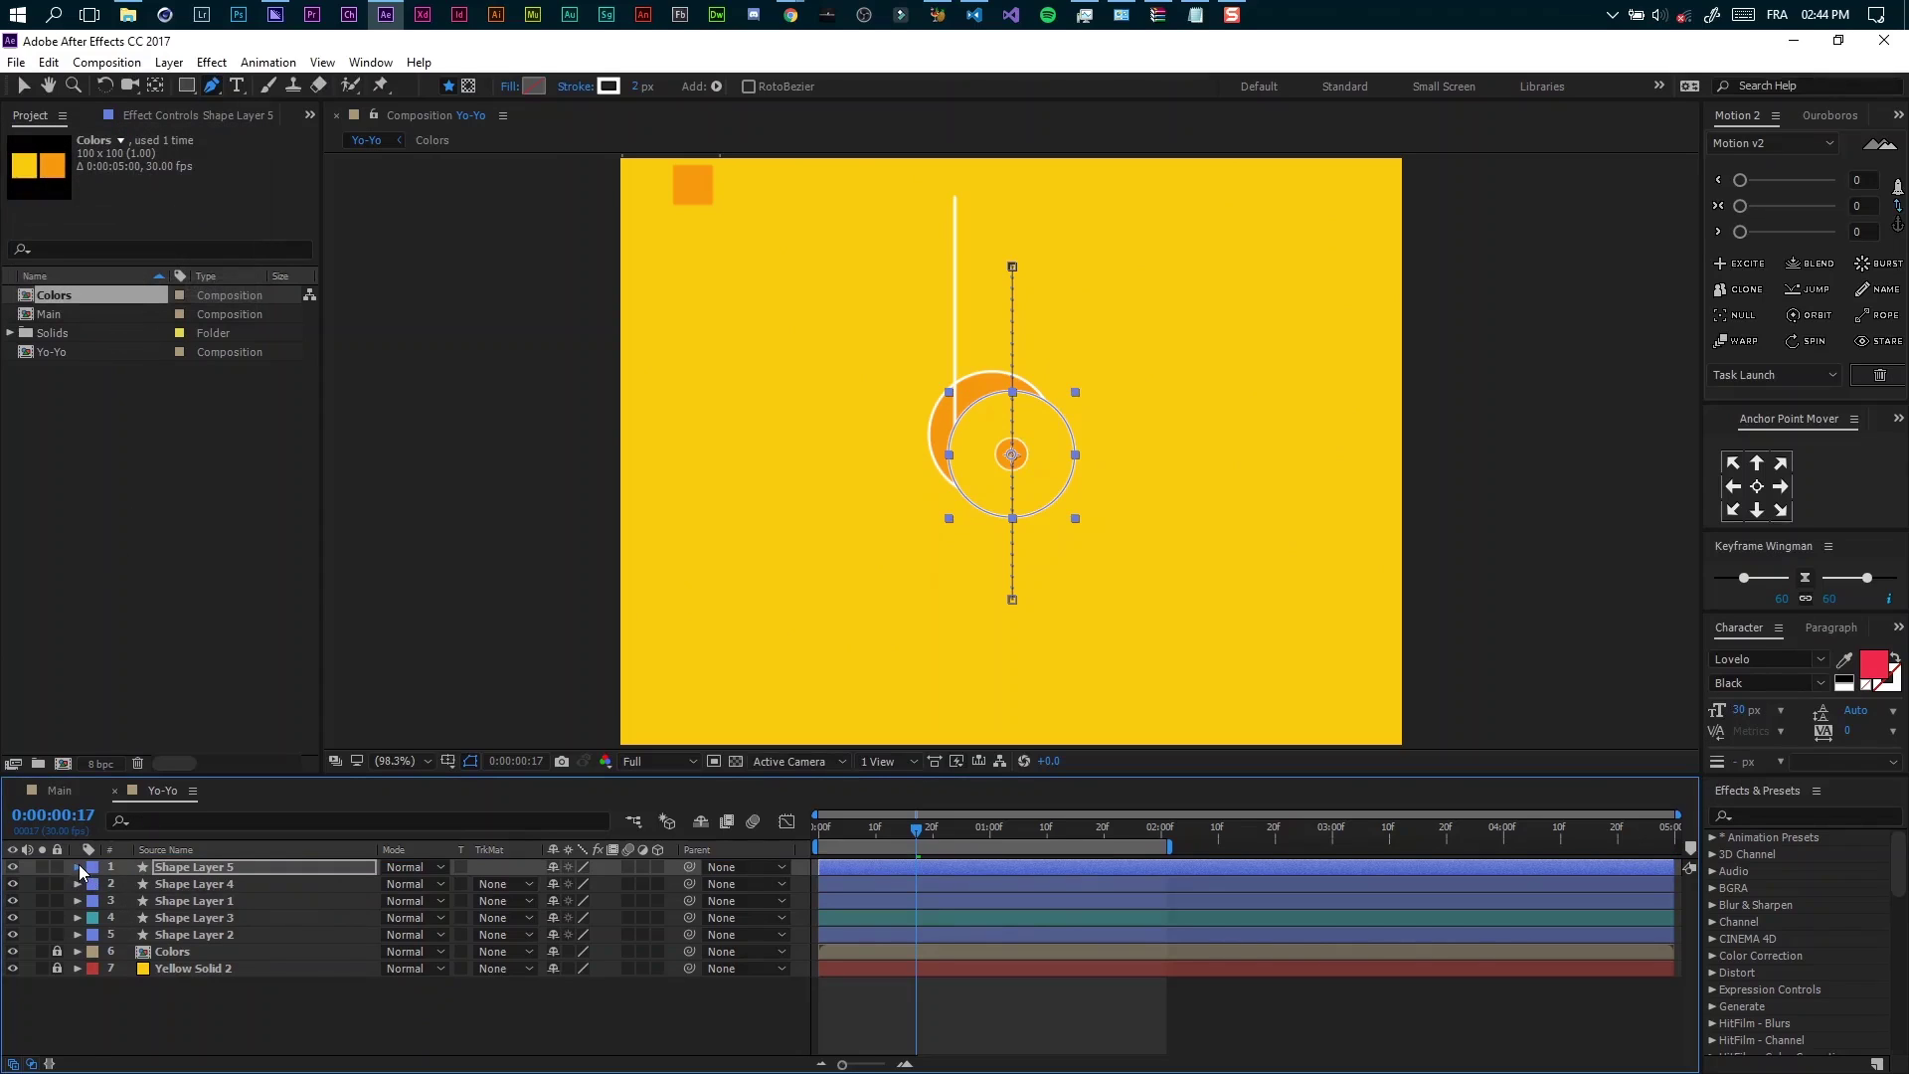
# Set Stroke 1's Line Cap on Shape Layer 5 to Round Cap
pyautogui.click(79, 866)
pyautogui.click(95, 884)
pyautogui.click(112, 917)
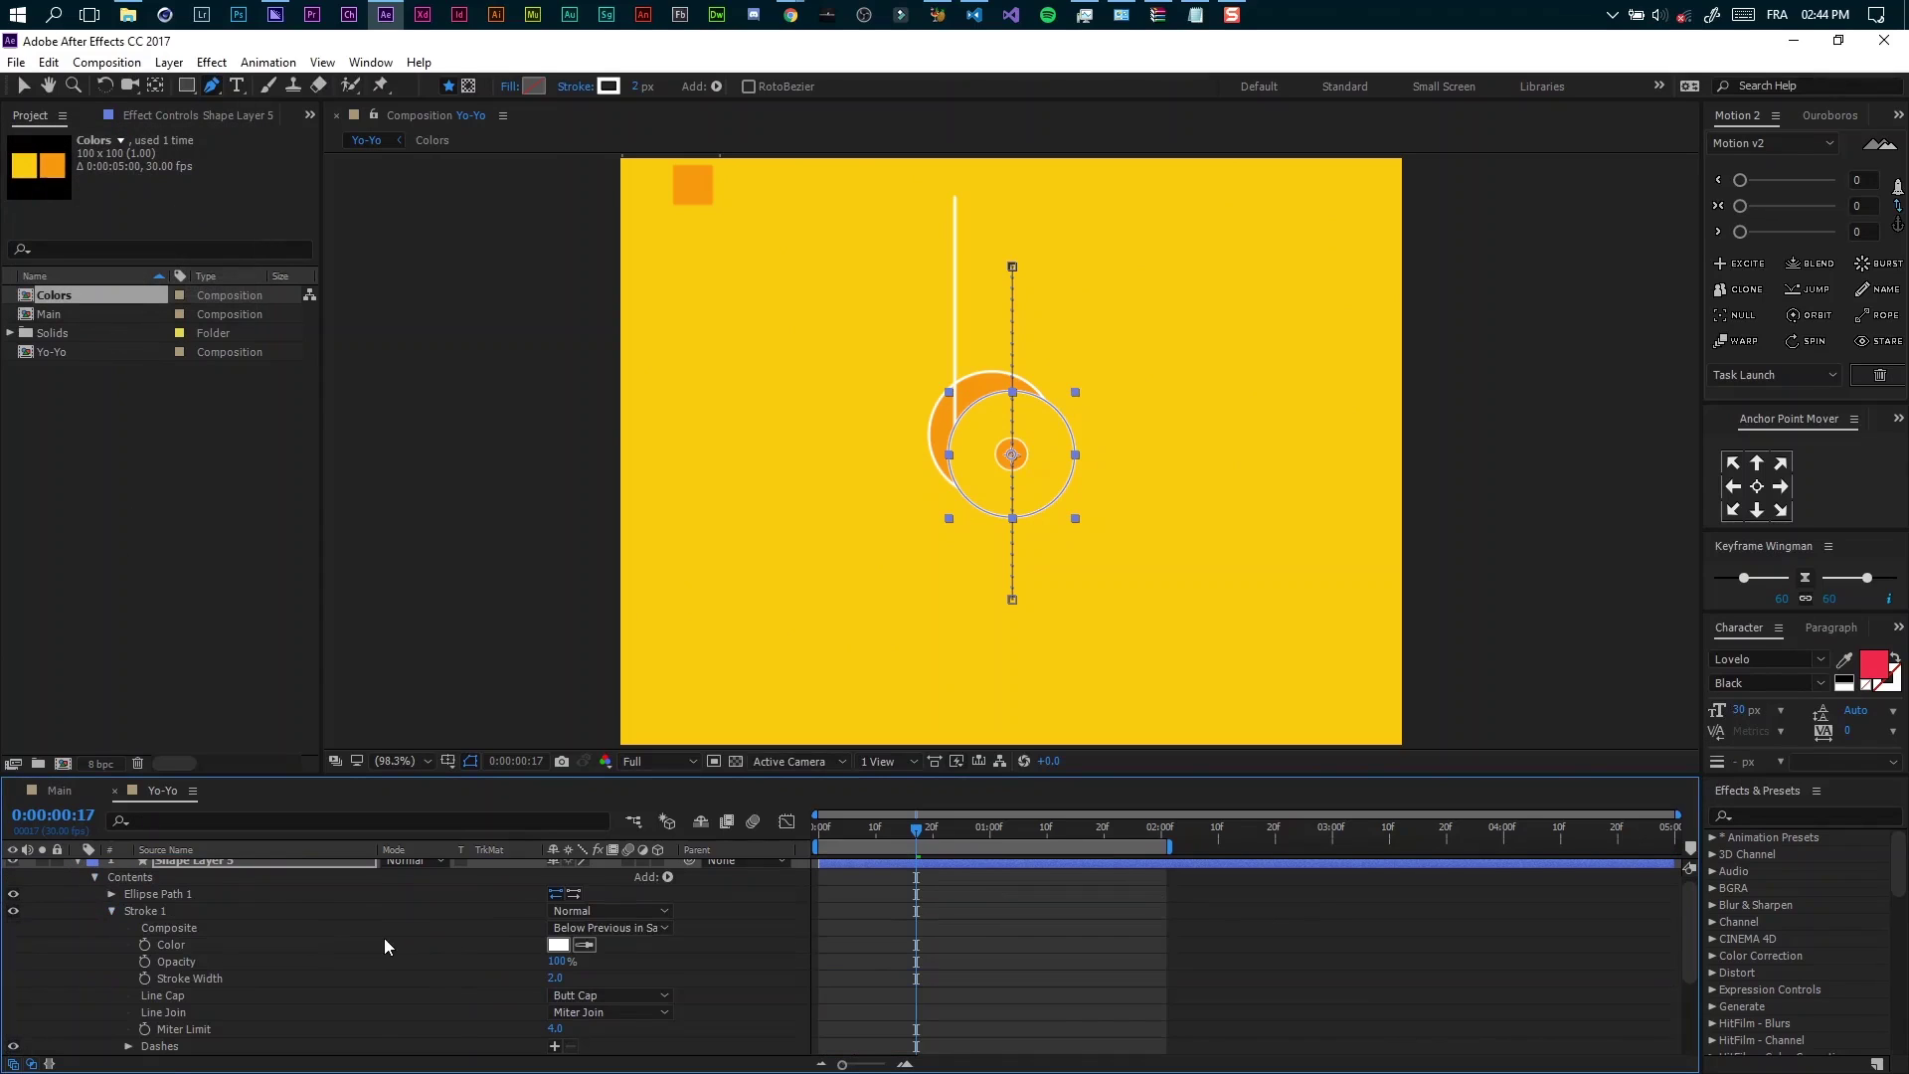
pyautogui.click(602, 996)
pyautogui.click(610, 953)
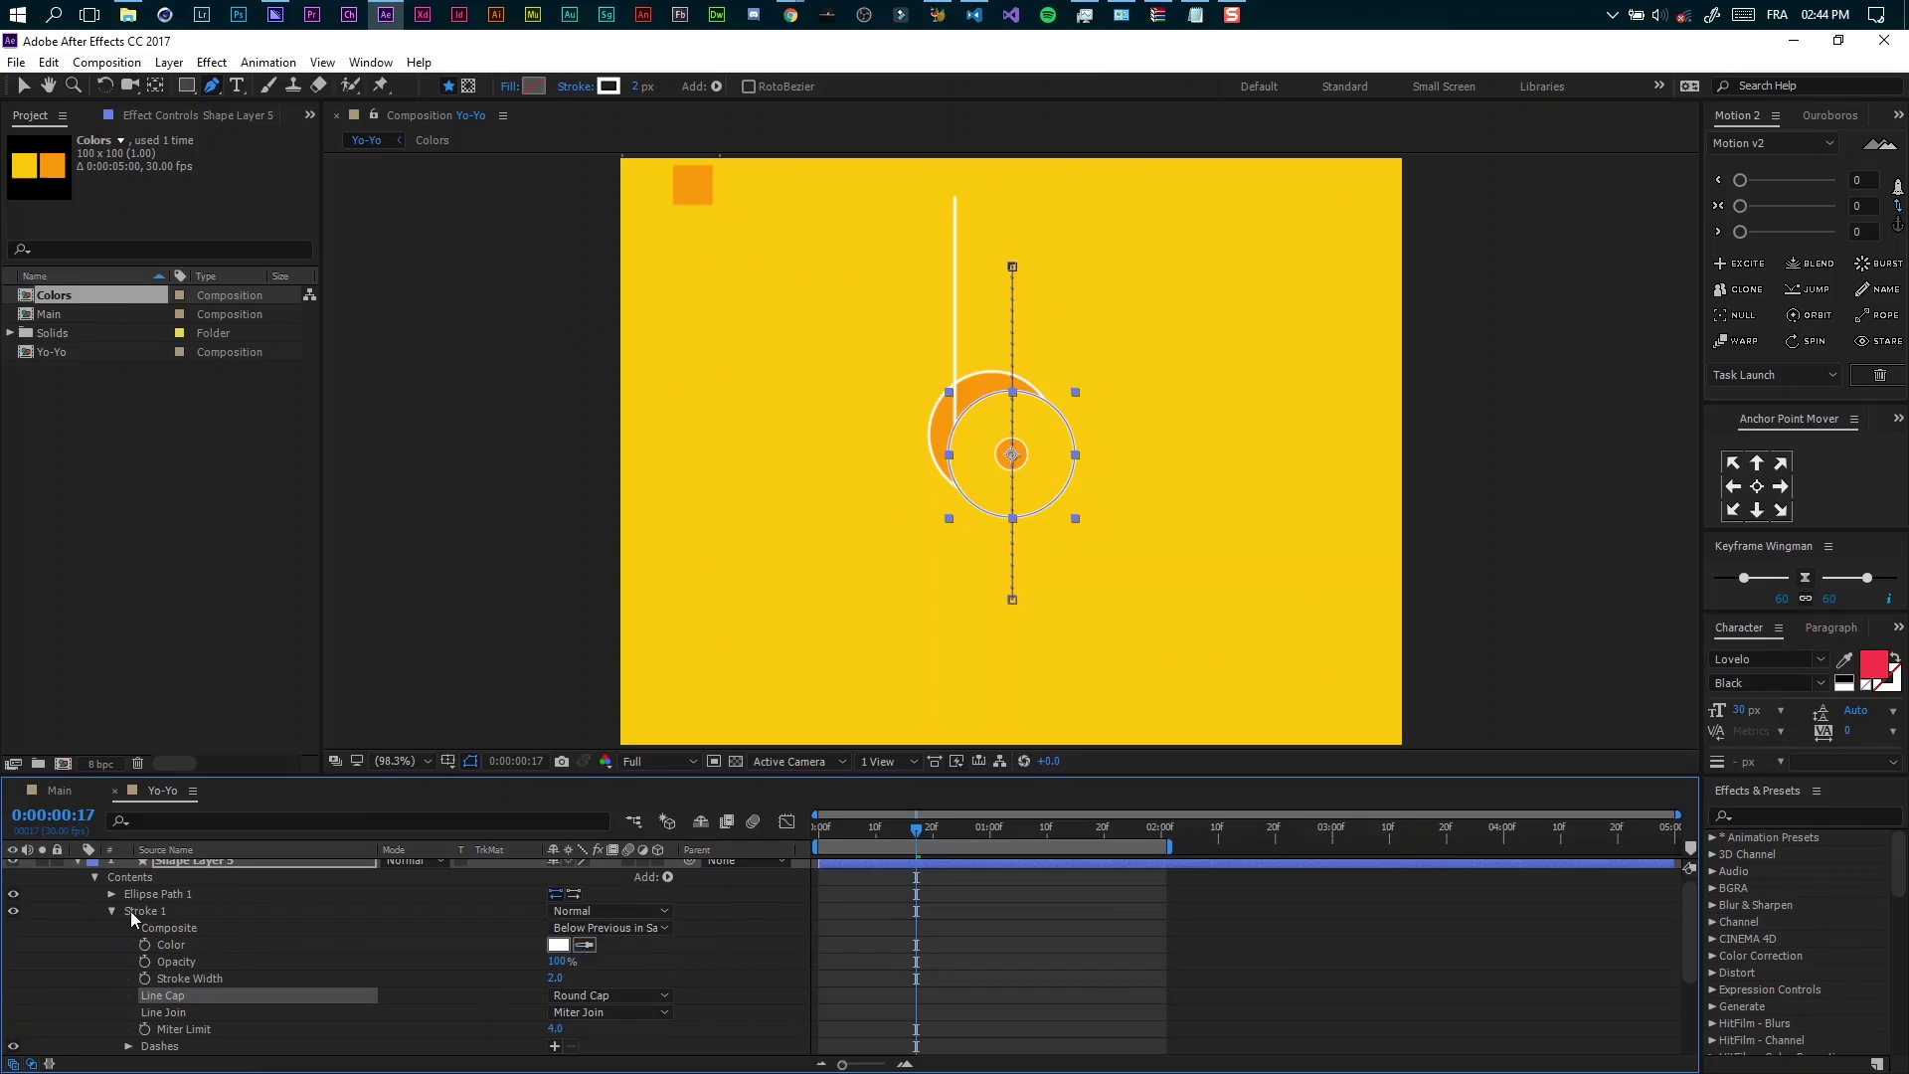
pyautogui.click(111, 910)
pyautogui.click(77, 867)
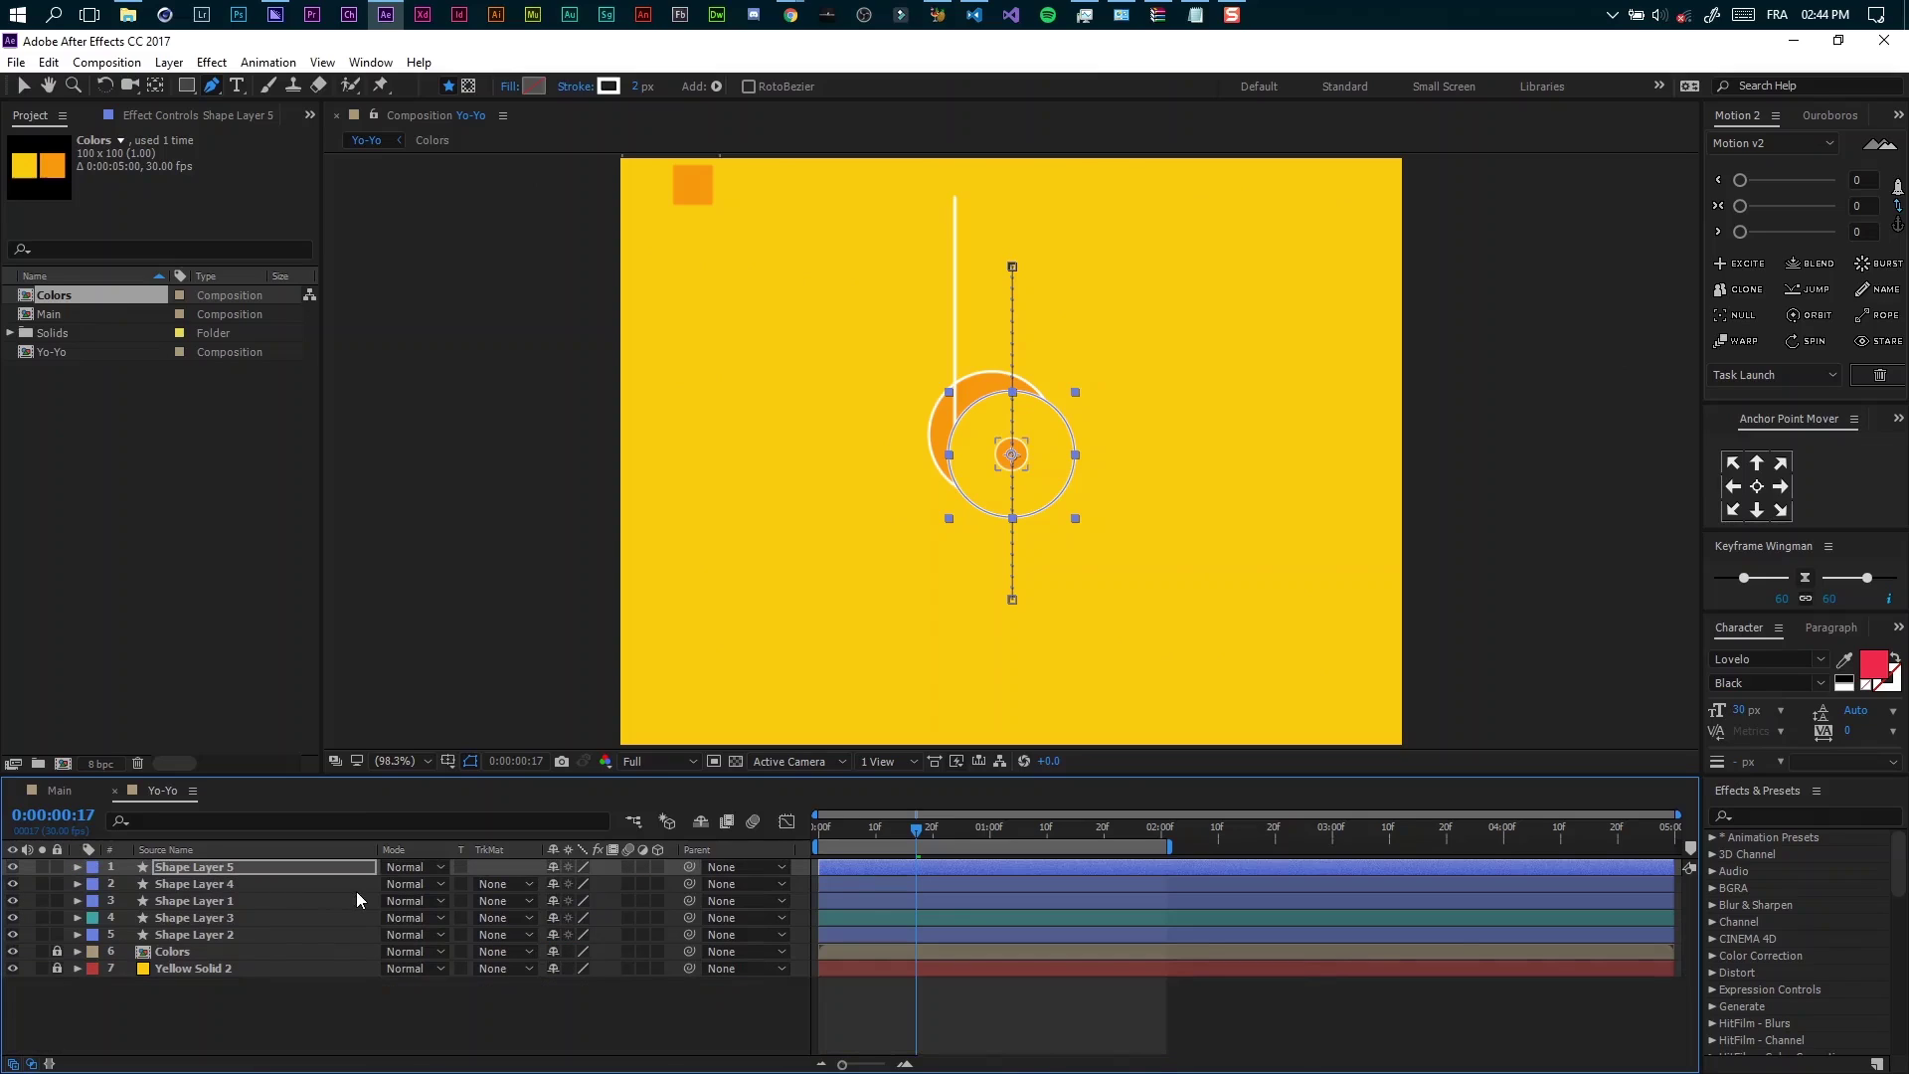
# Scale Shape Layer 5 down to 100% and give it a 4 px stroke
pyautogui.press('s')
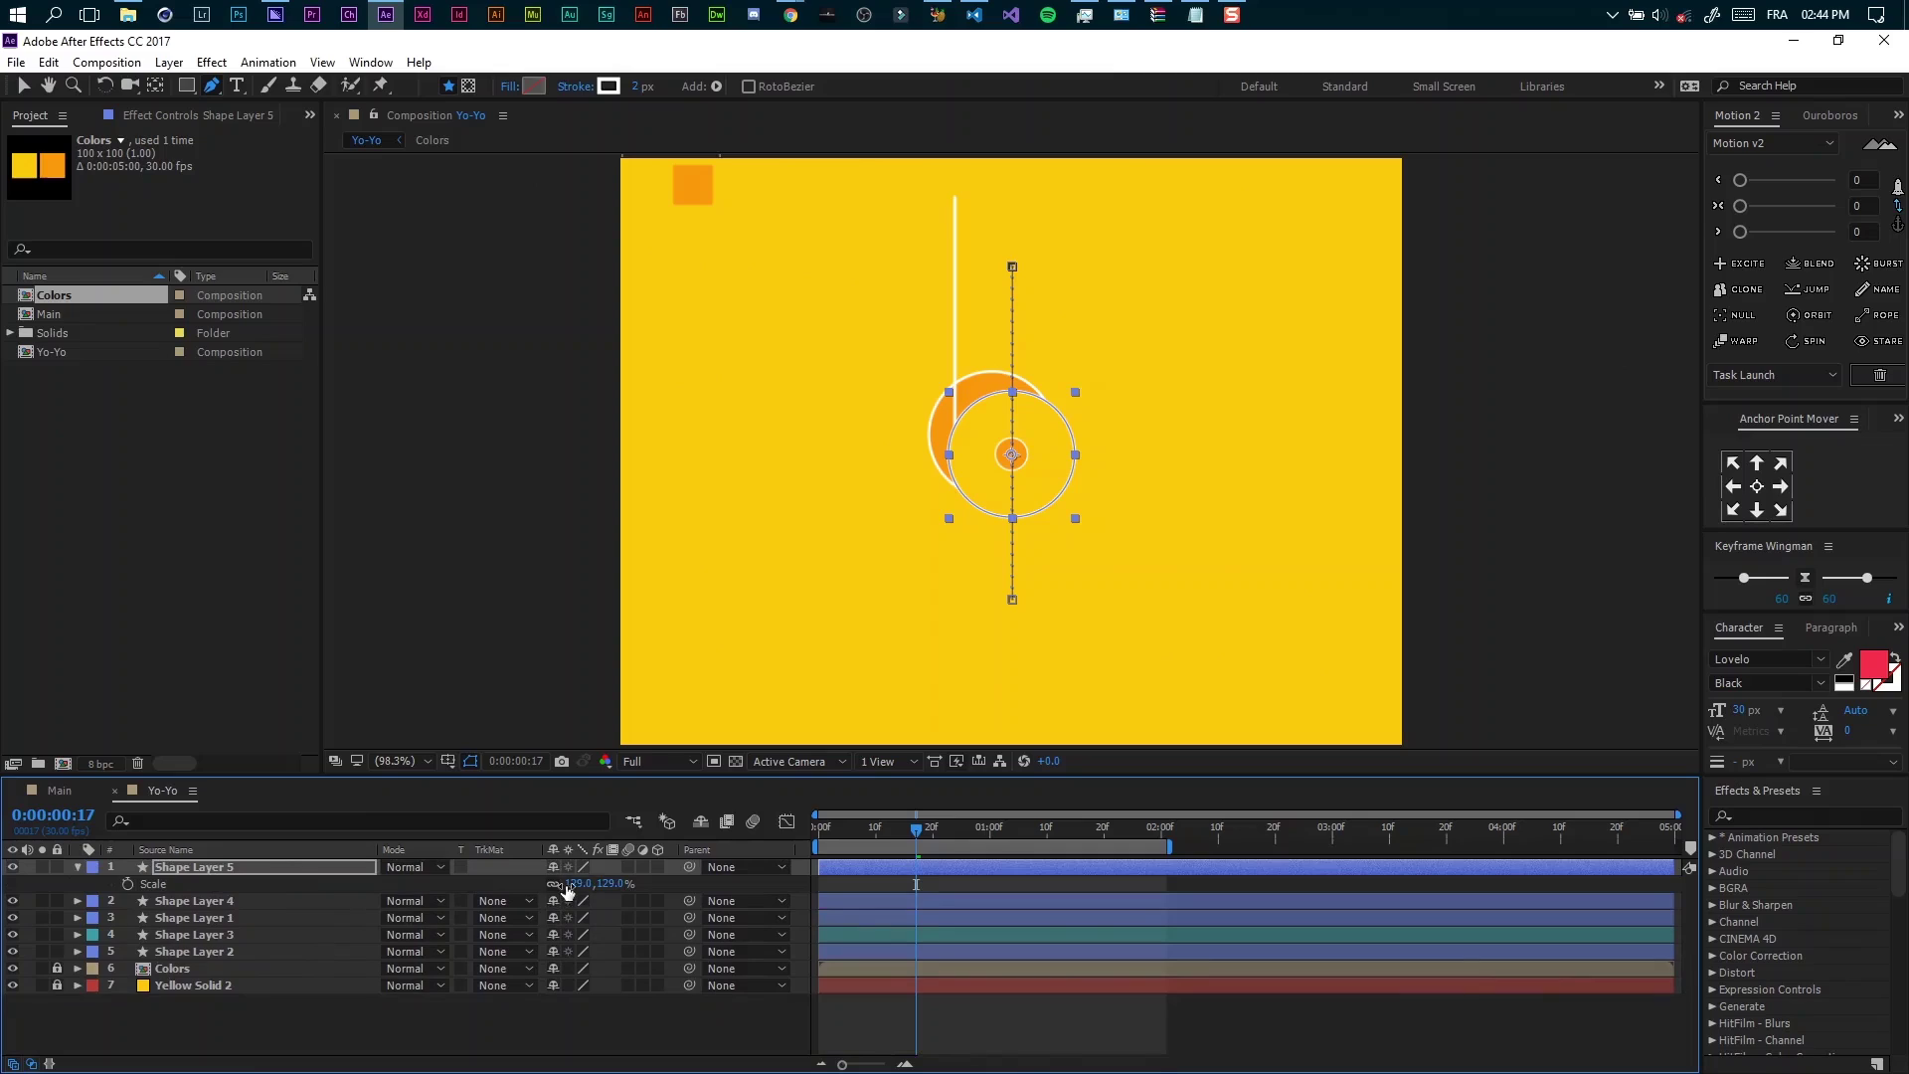
pyautogui.moveTo(568, 884); pyautogui.dragTo(541, 886)
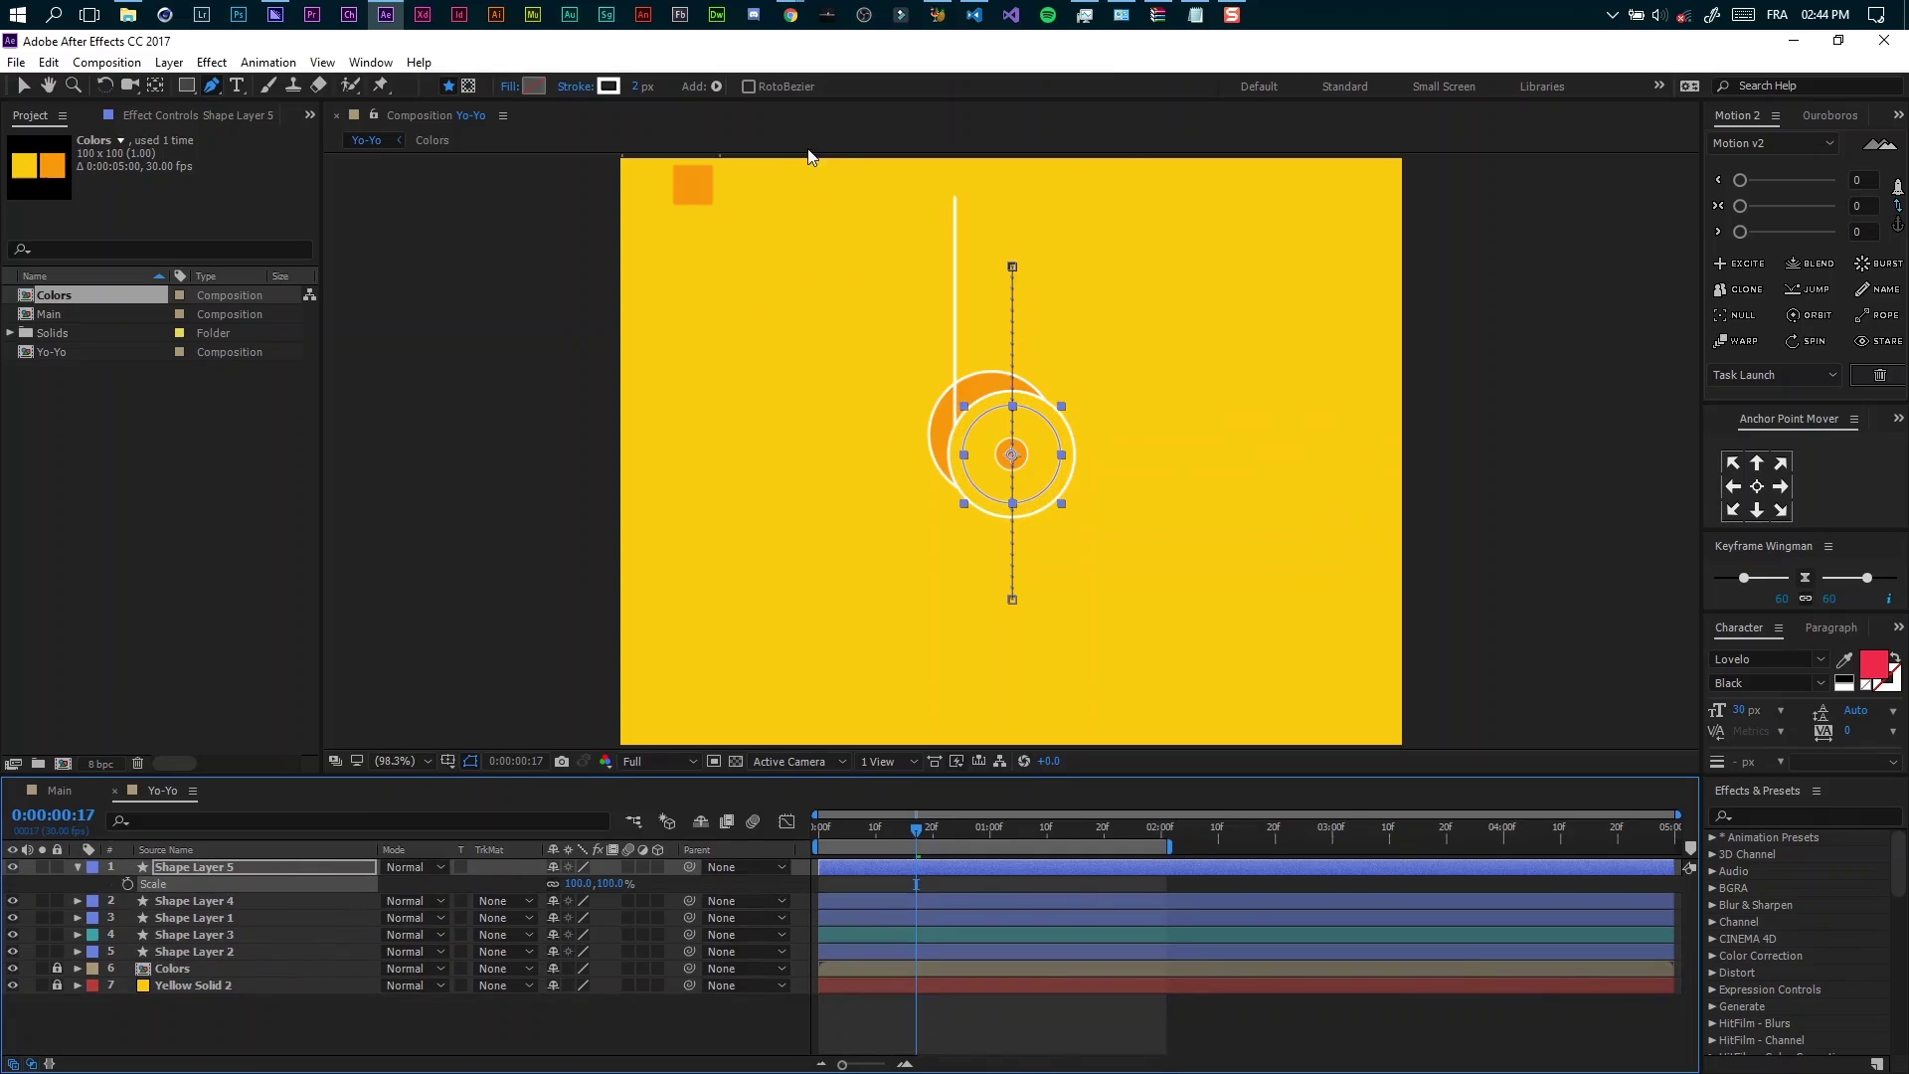
pyautogui.click(637, 89)
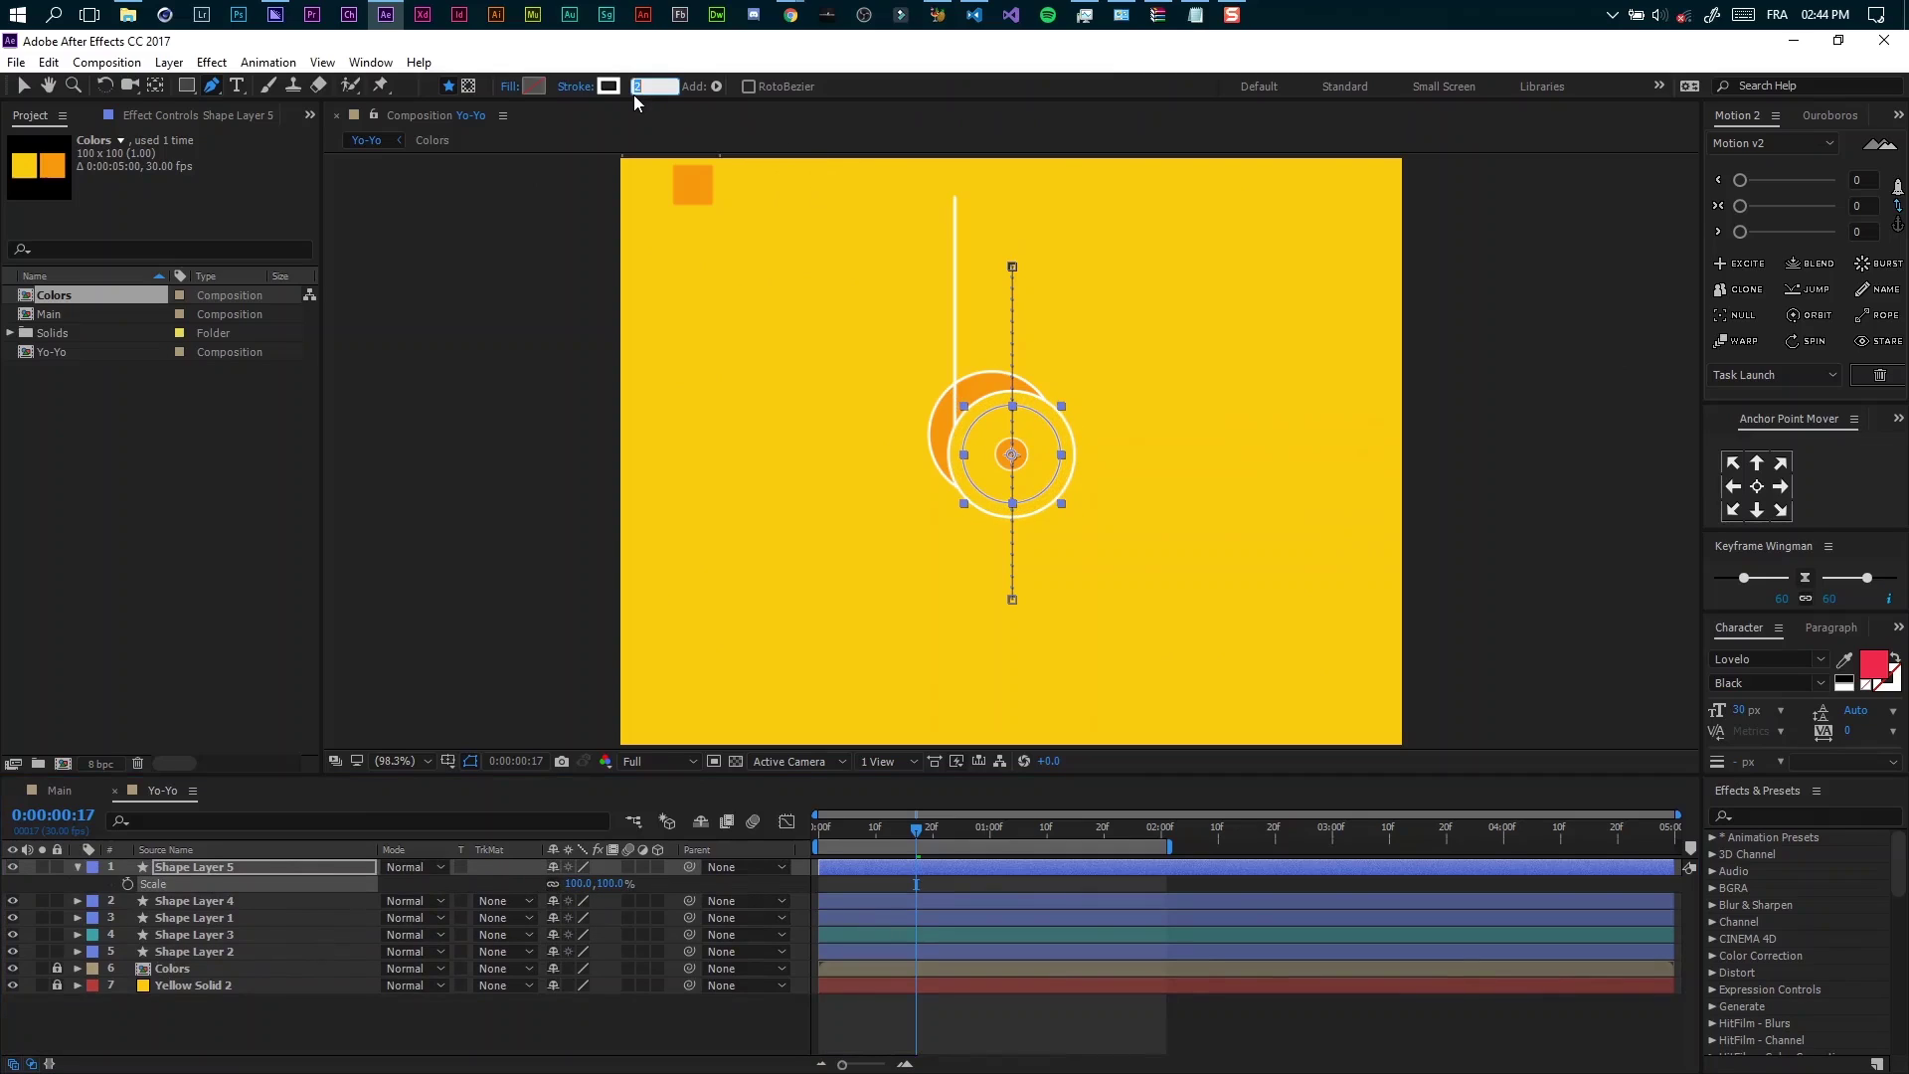
pyautogui.write('4')
pyautogui.press('Return')
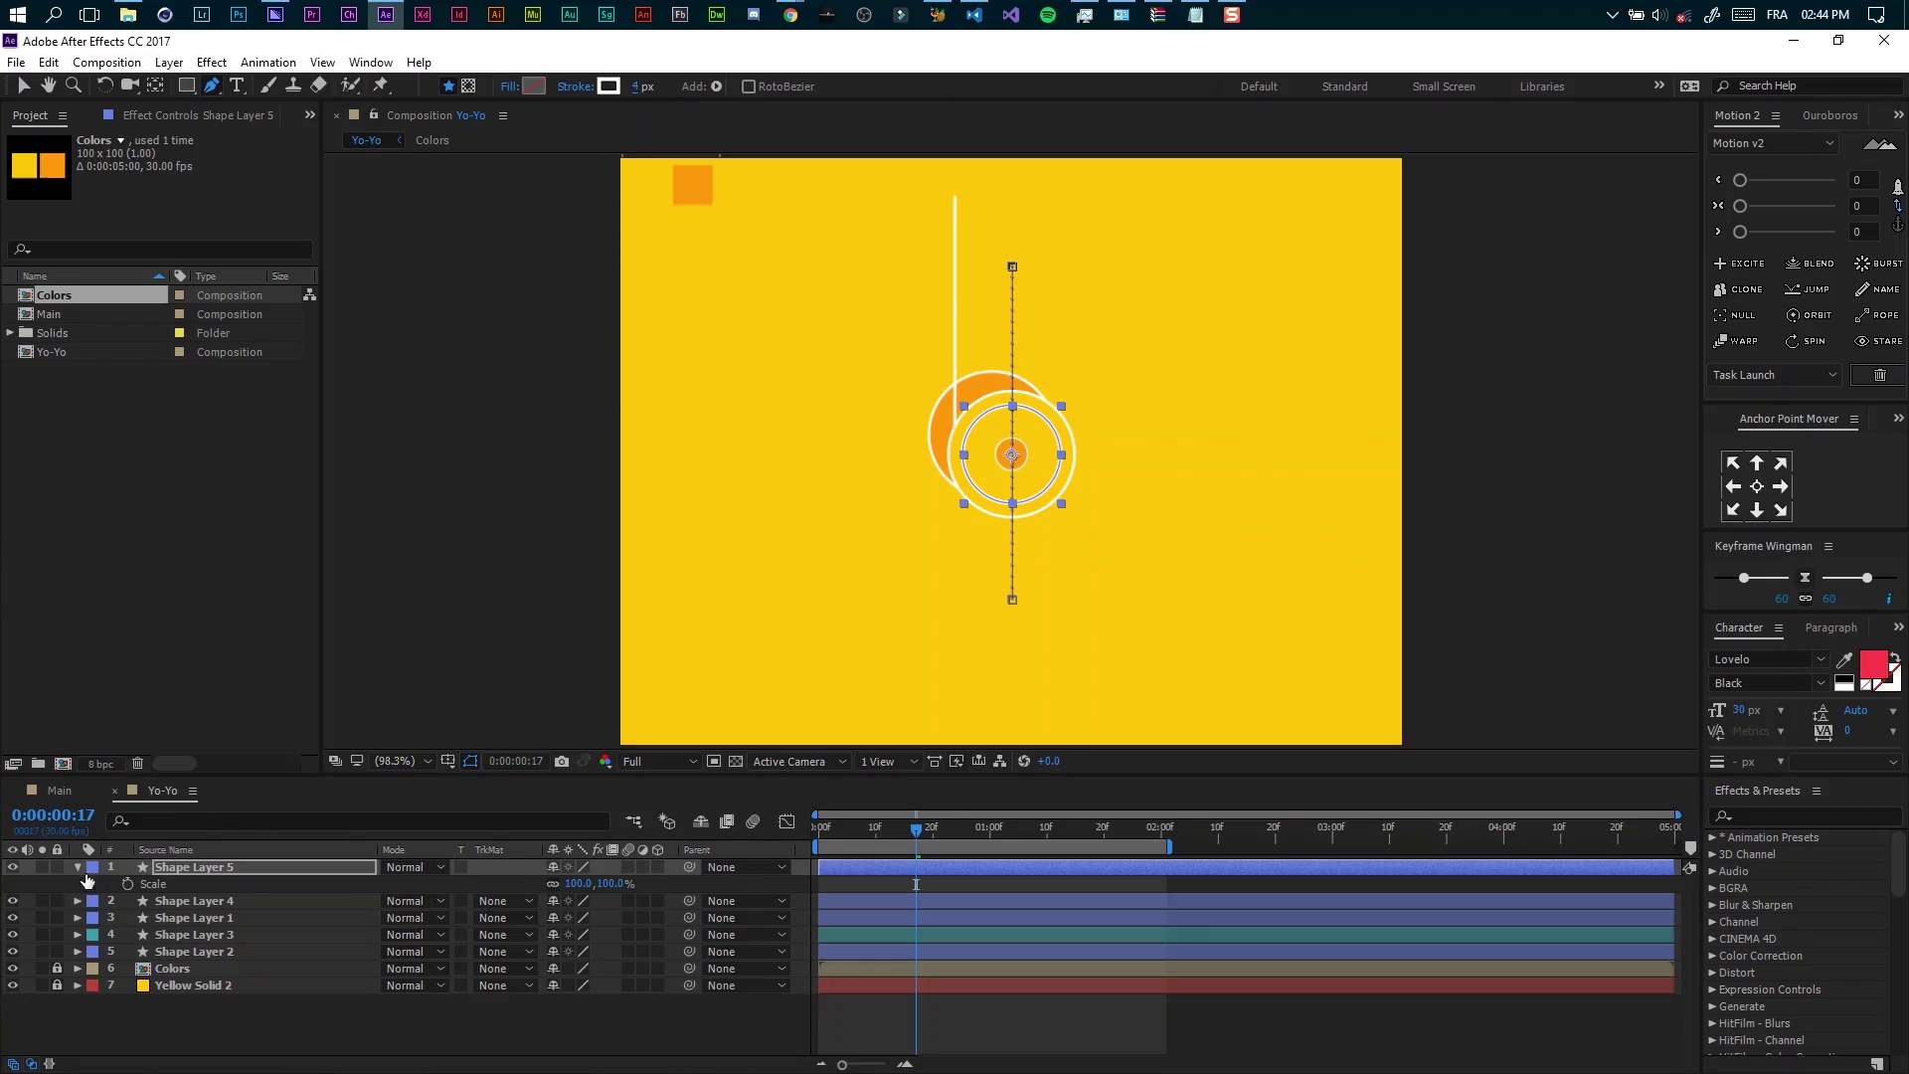
pyautogui.click(79, 868)
# Add Trim Paths to Shape Layer 5 and set End to 58% for an arc
pyautogui.click(715, 86)
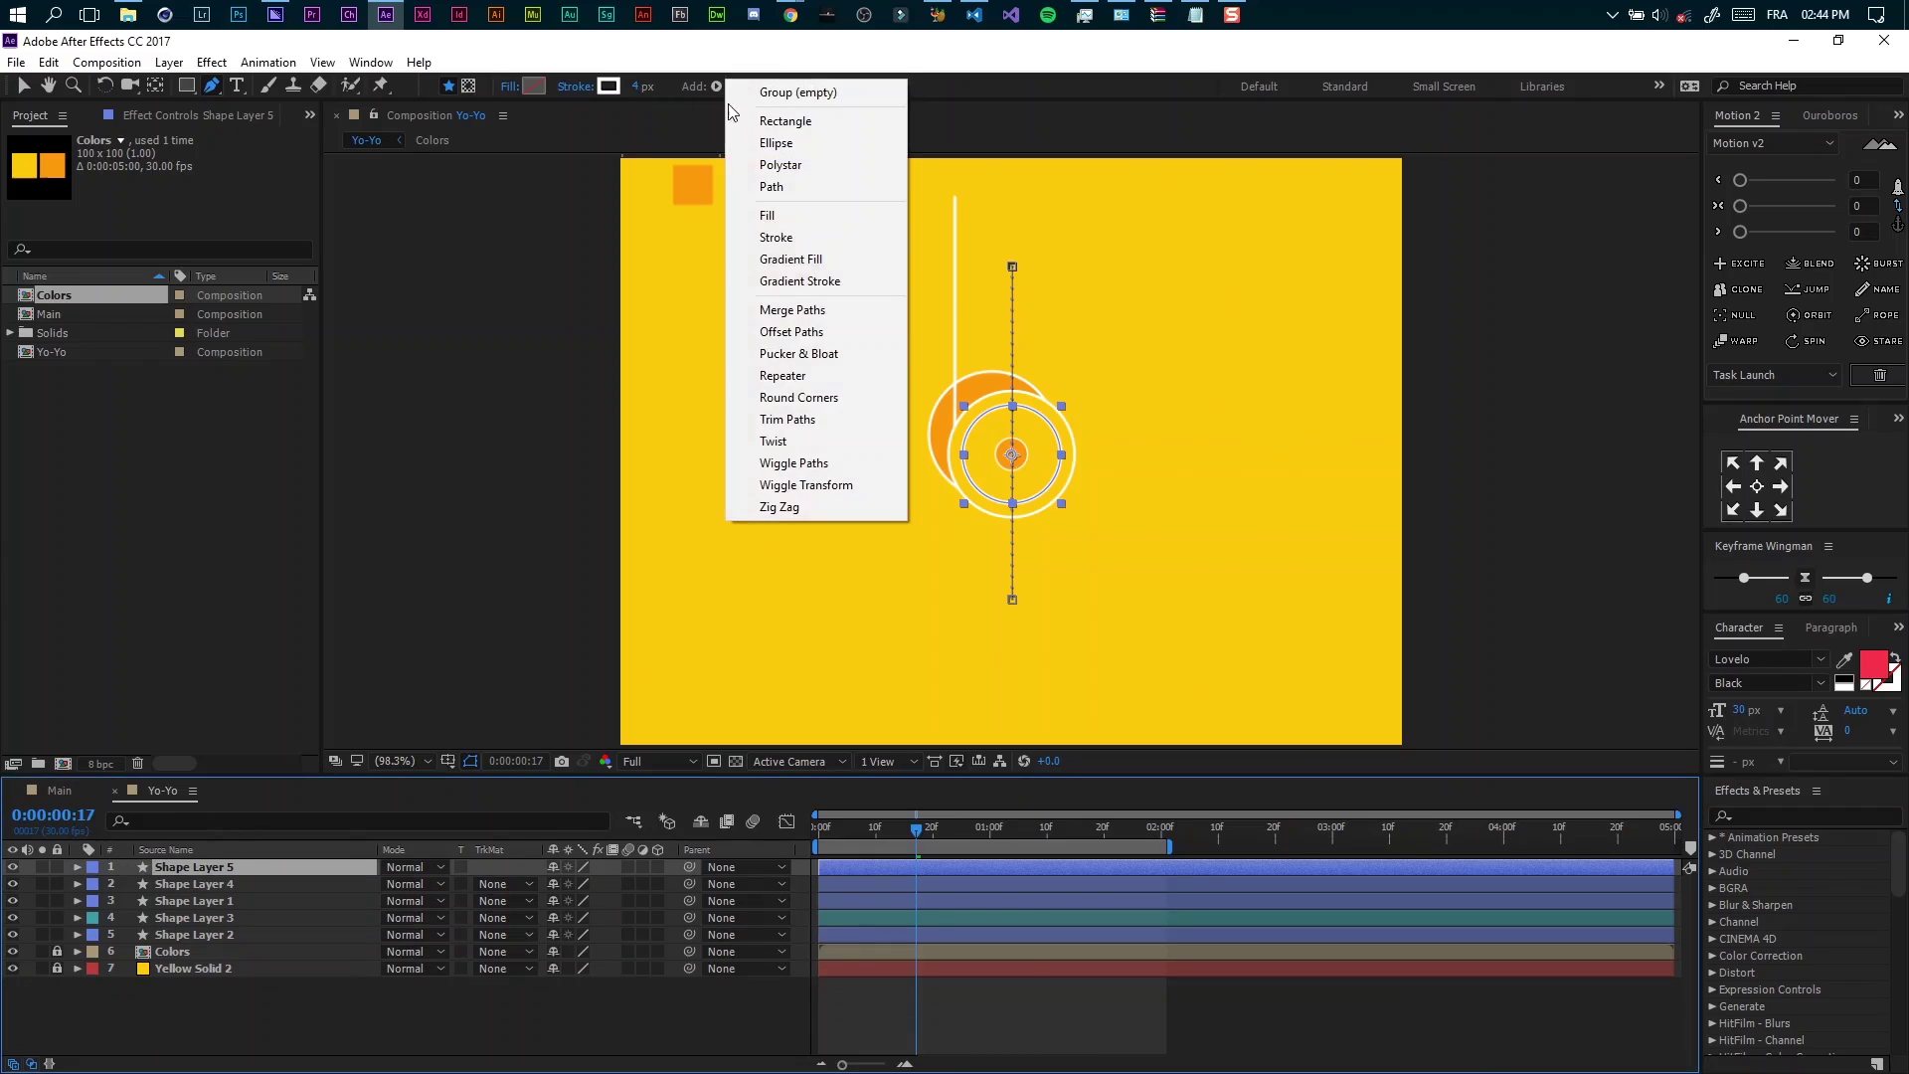
pyautogui.click(802, 414)
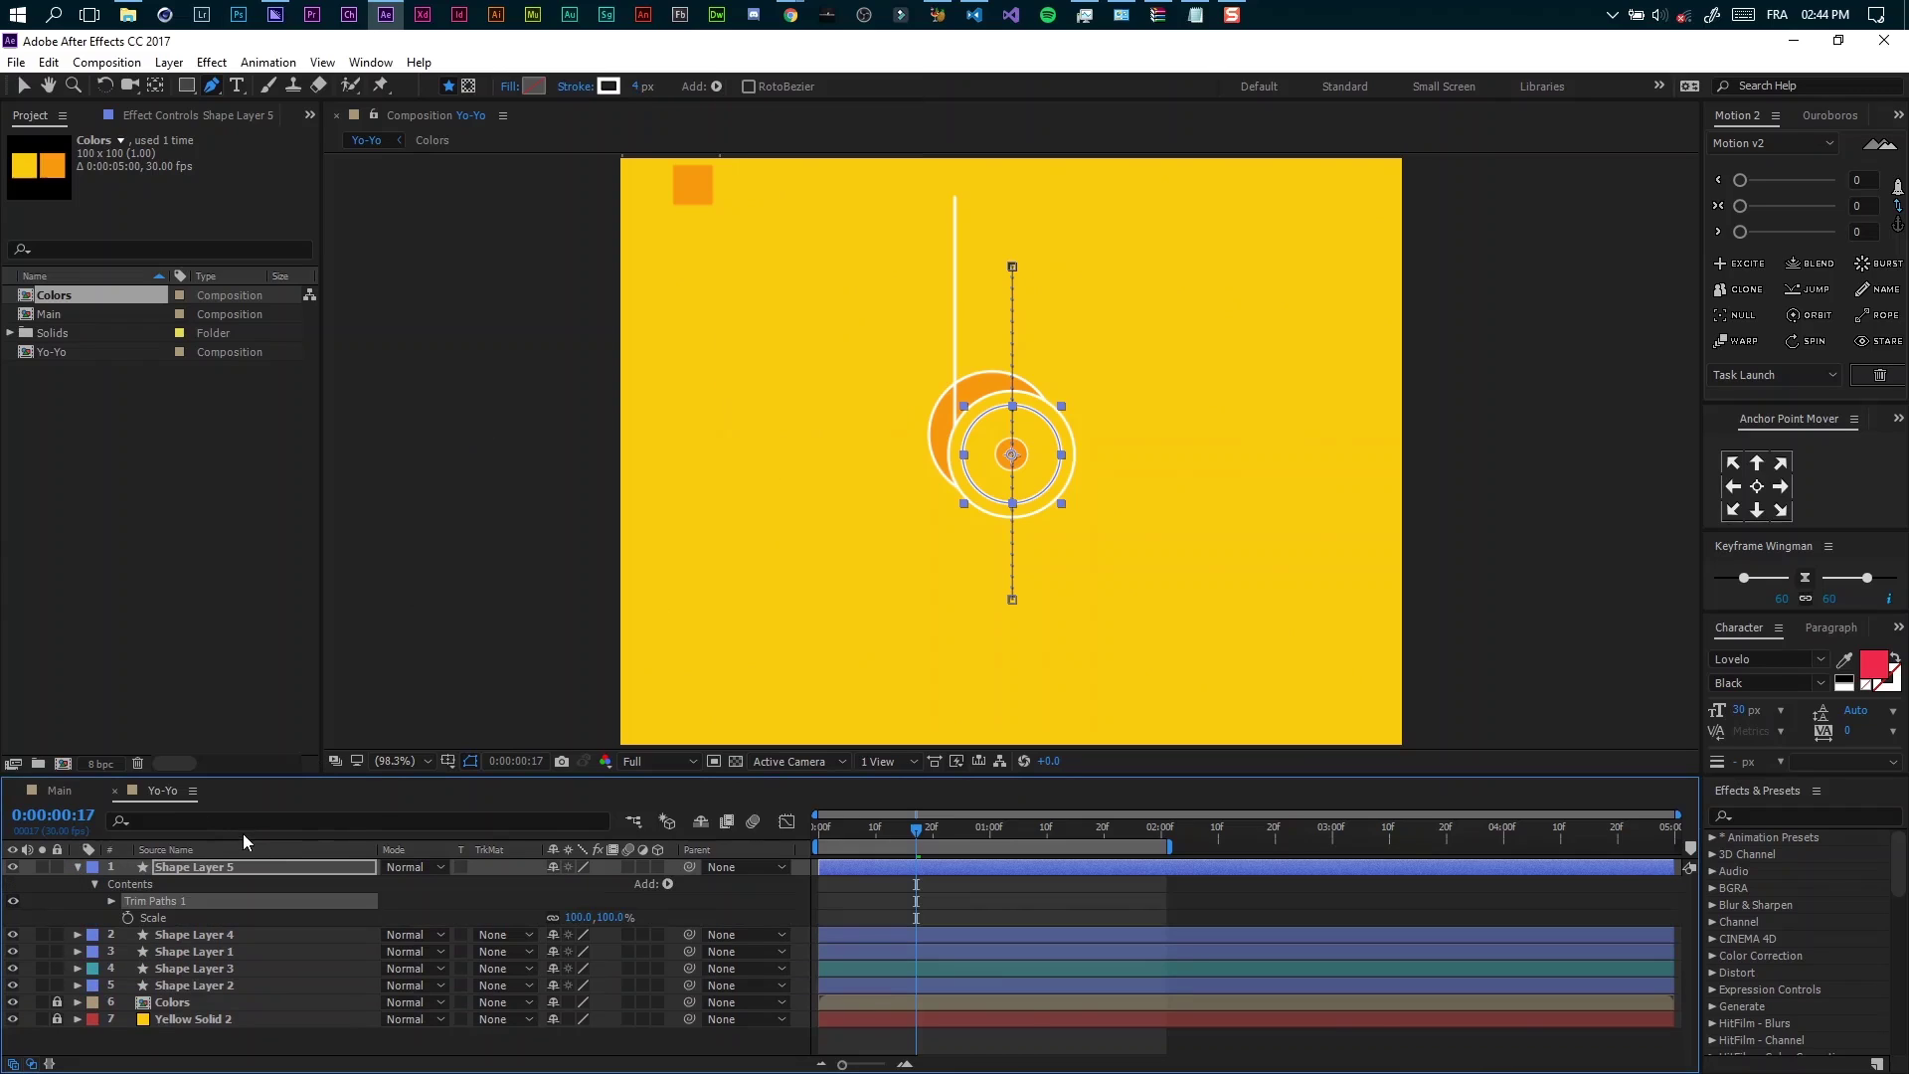
pyautogui.click(112, 901)
pyautogui.moveTo(562, 936); pyautogui.dragTo(519, 943)
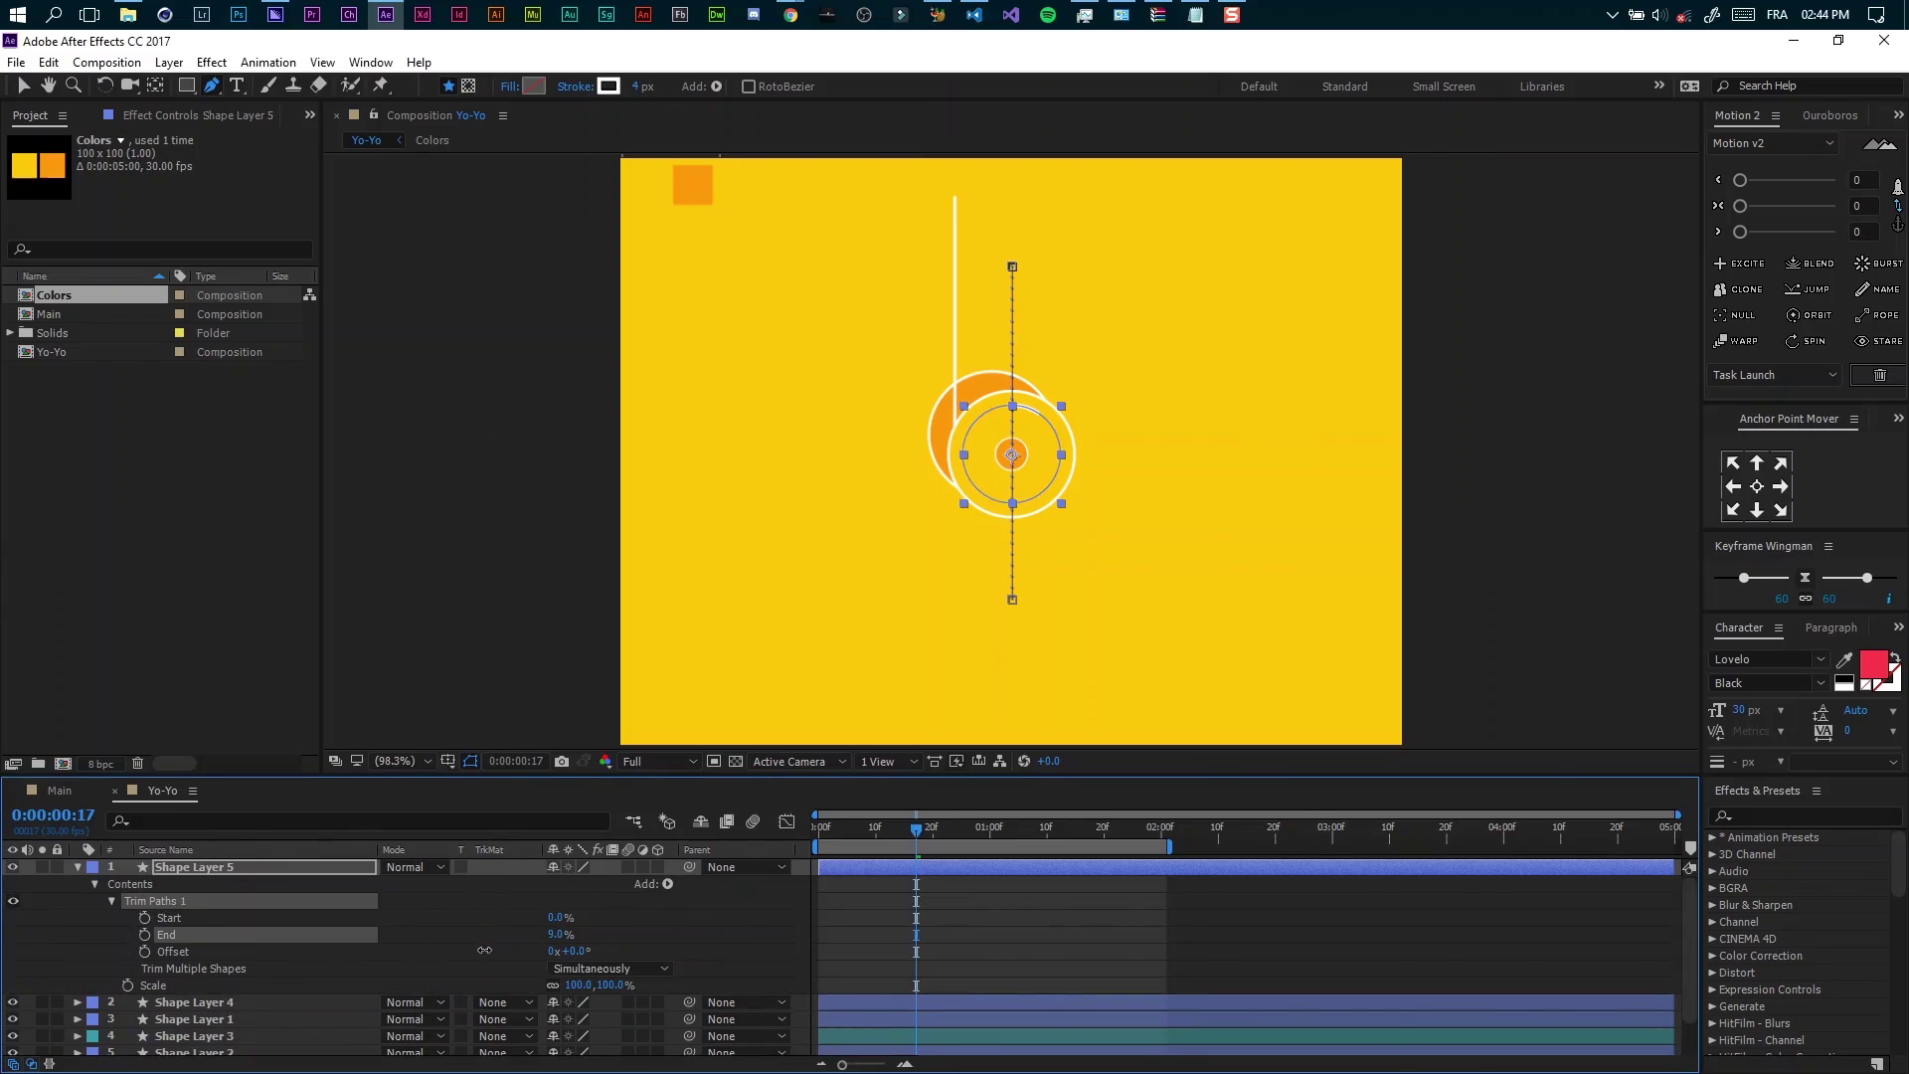
pyautogui.click(660, 914)
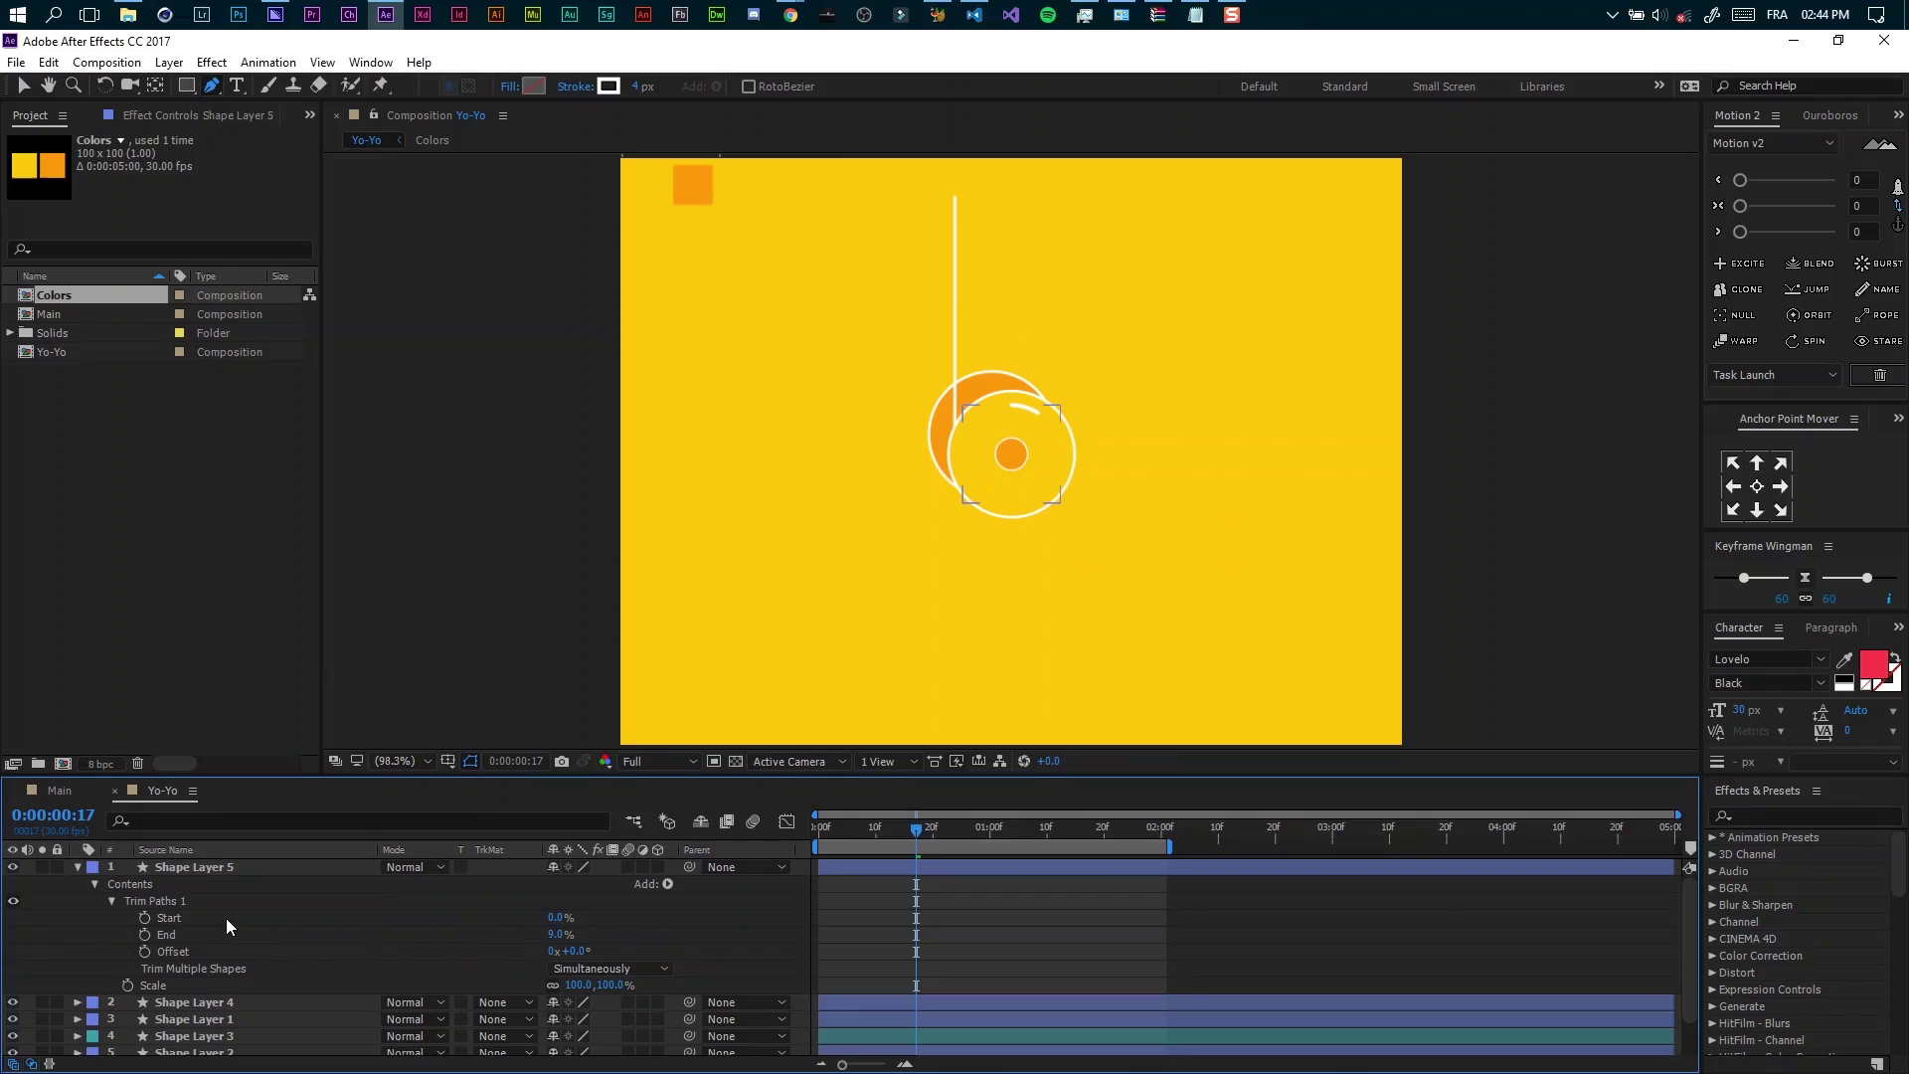
pyautogui.click(77, 866)
pyautogui.click(219, 867)
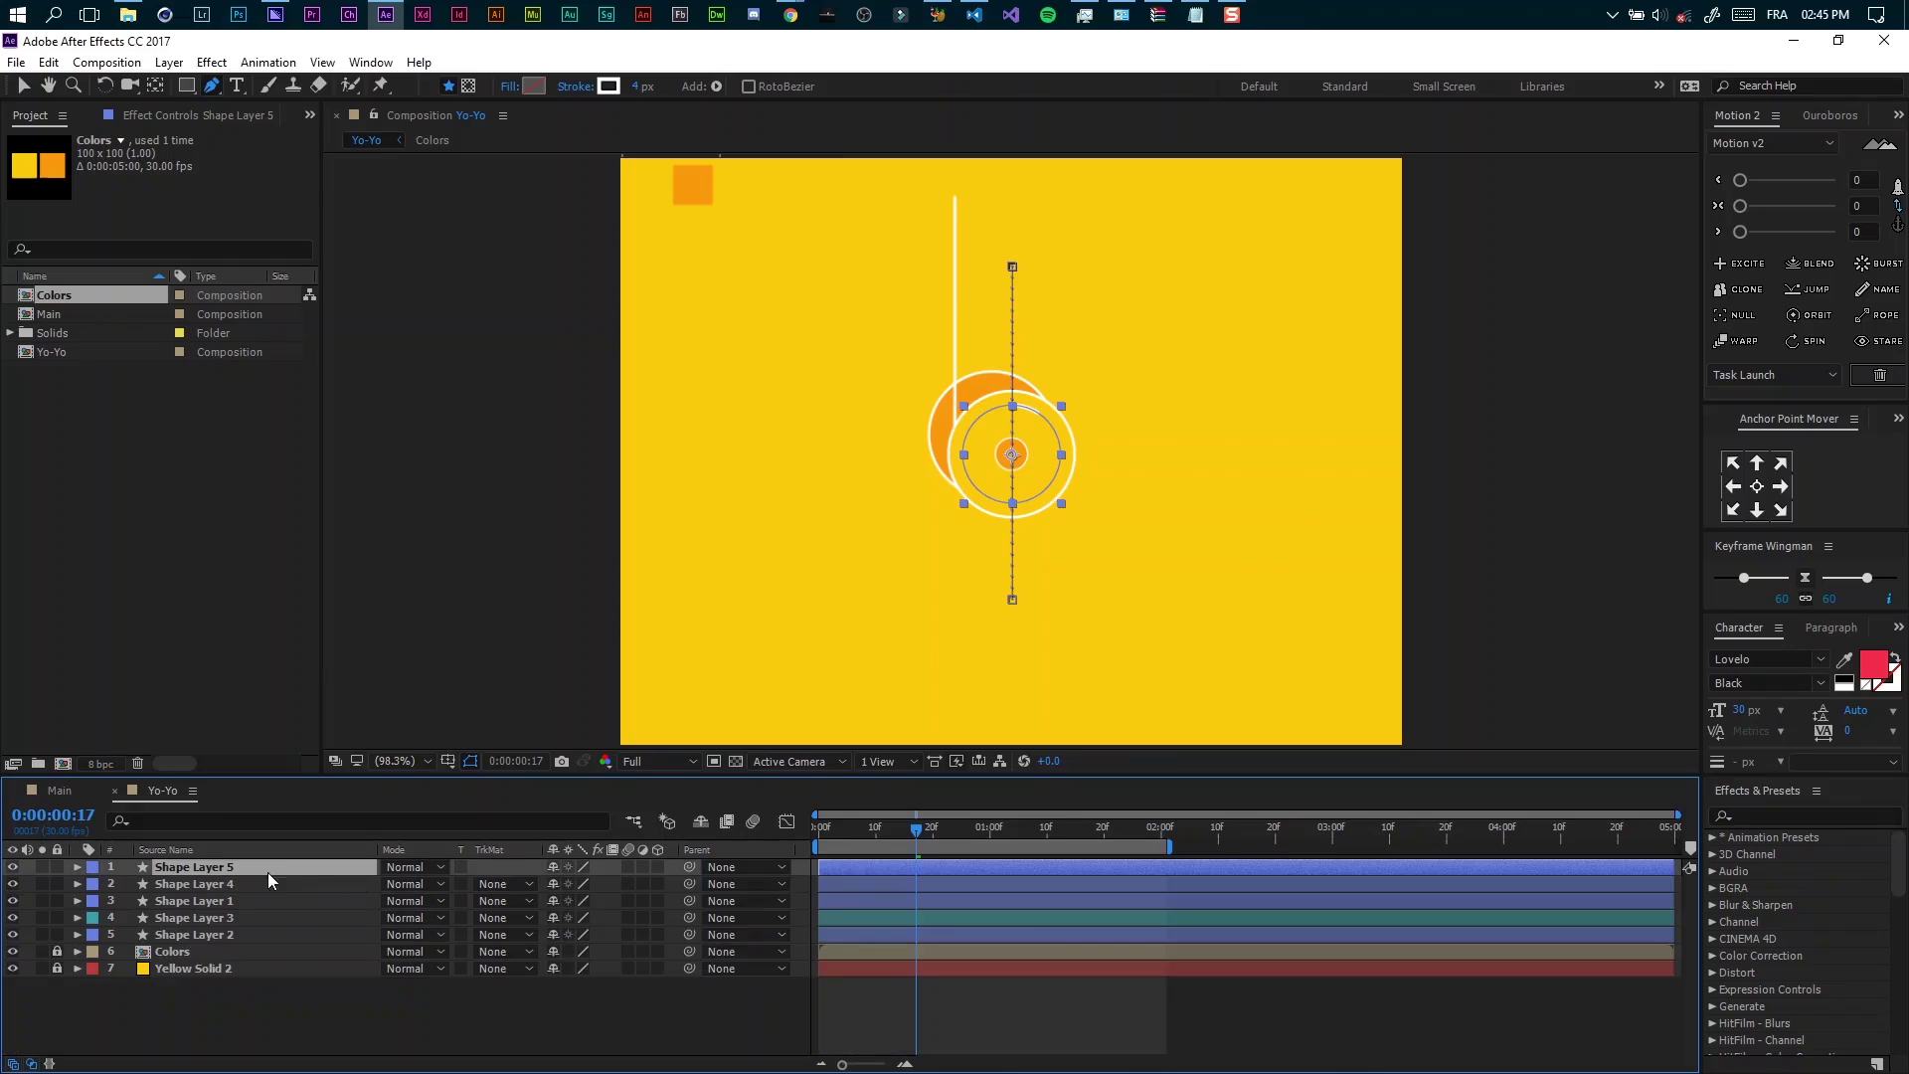
# Keyframe Shape Layer 5's Rotation at 0° at 0 s, 360° at 1 s, back to 0 at 2 s
pyautogui.click(814, 832)
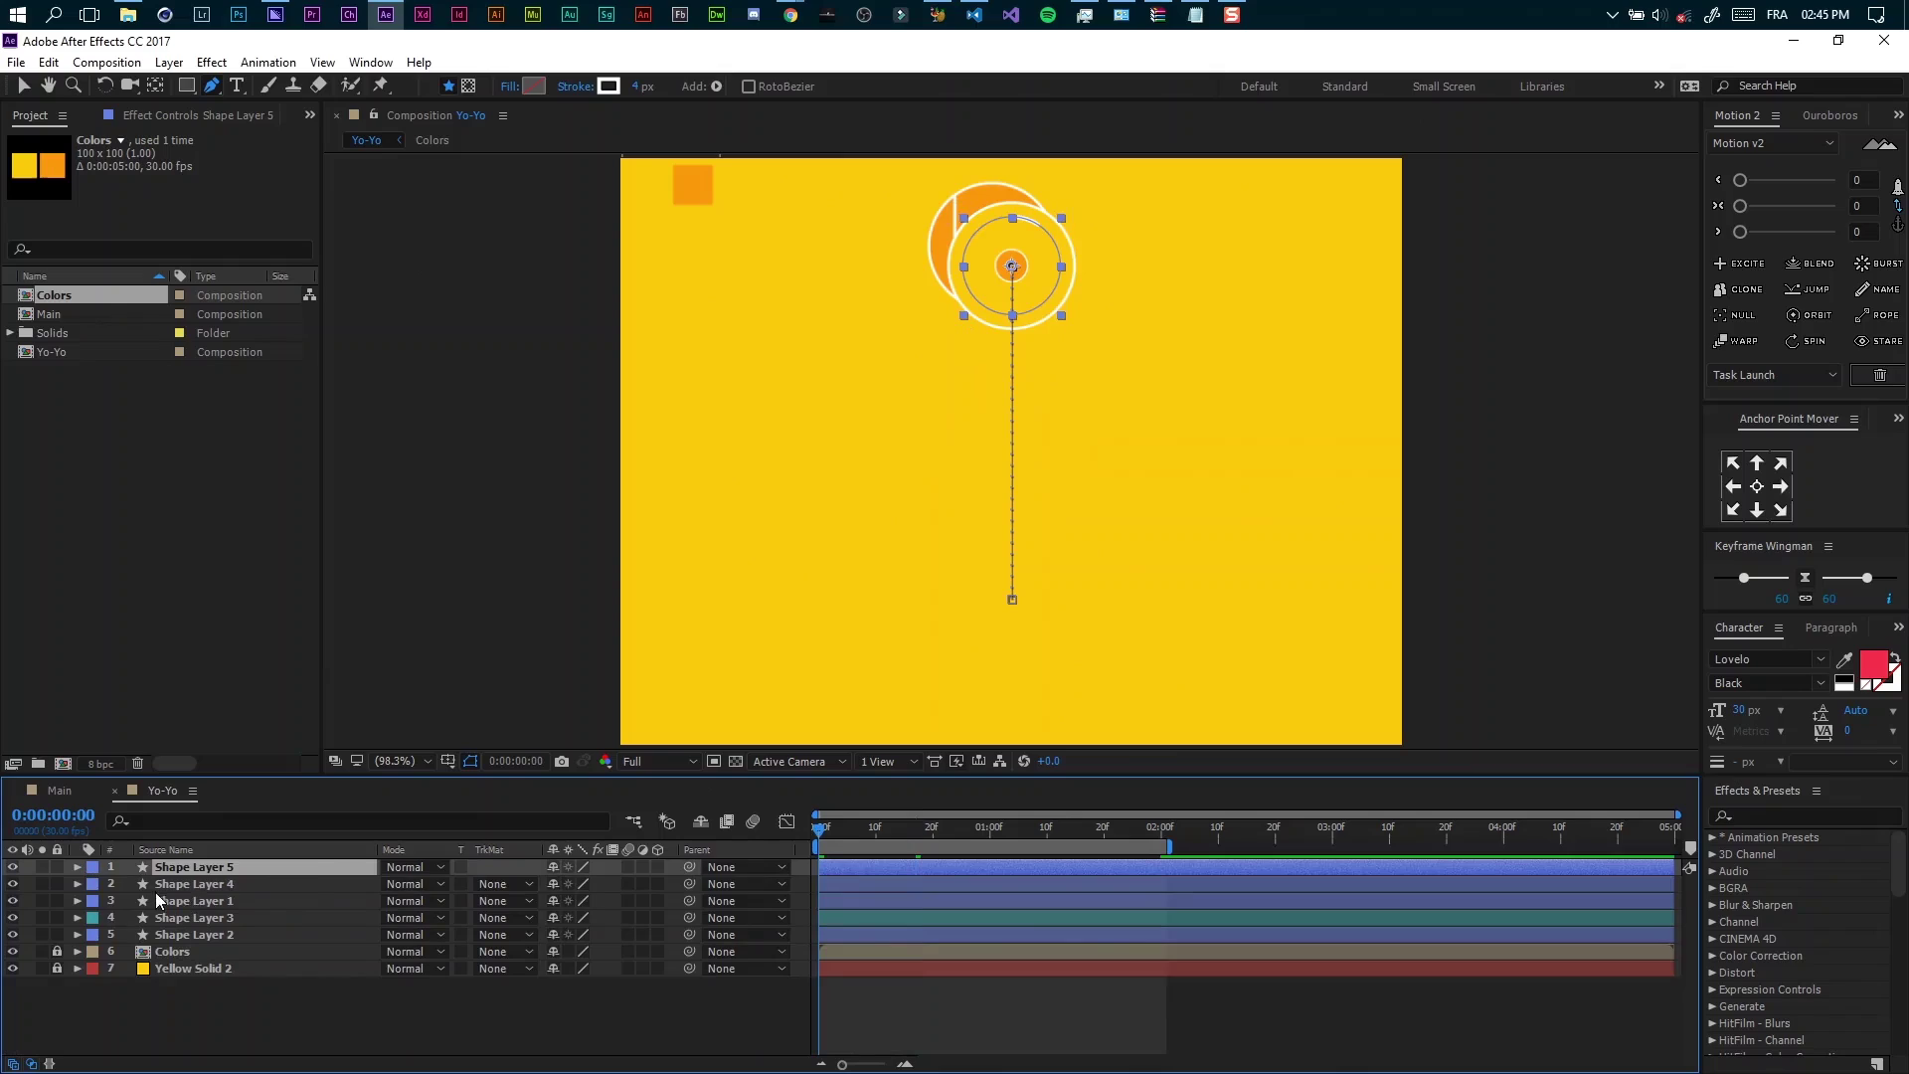
pyautogui.press('r')
pyautogui.click(127, 883)
pyautogui.click(991, 833)
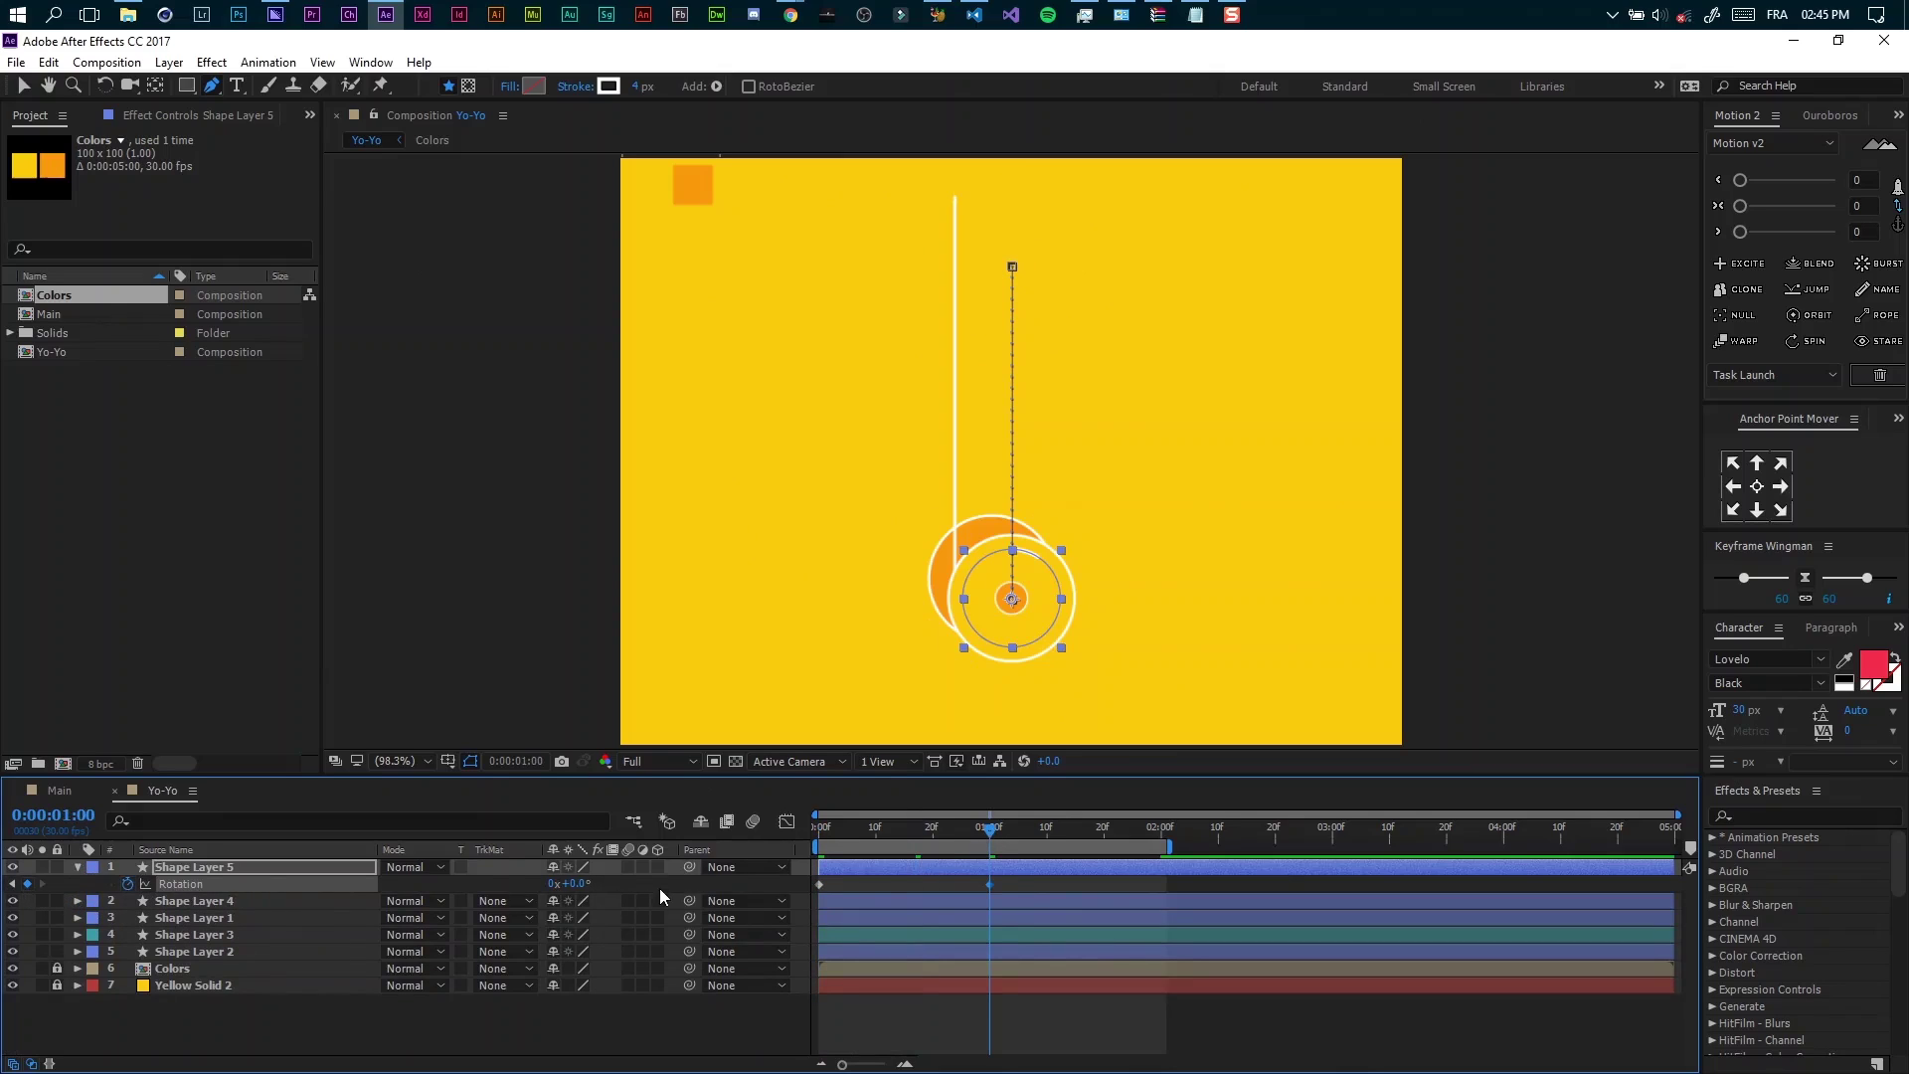
pyautogui.click(578, 883)
pyautogui.press('Return')
pyautogui.moveTo(1024, 833); pyautogui.dragTo(1161, 845)
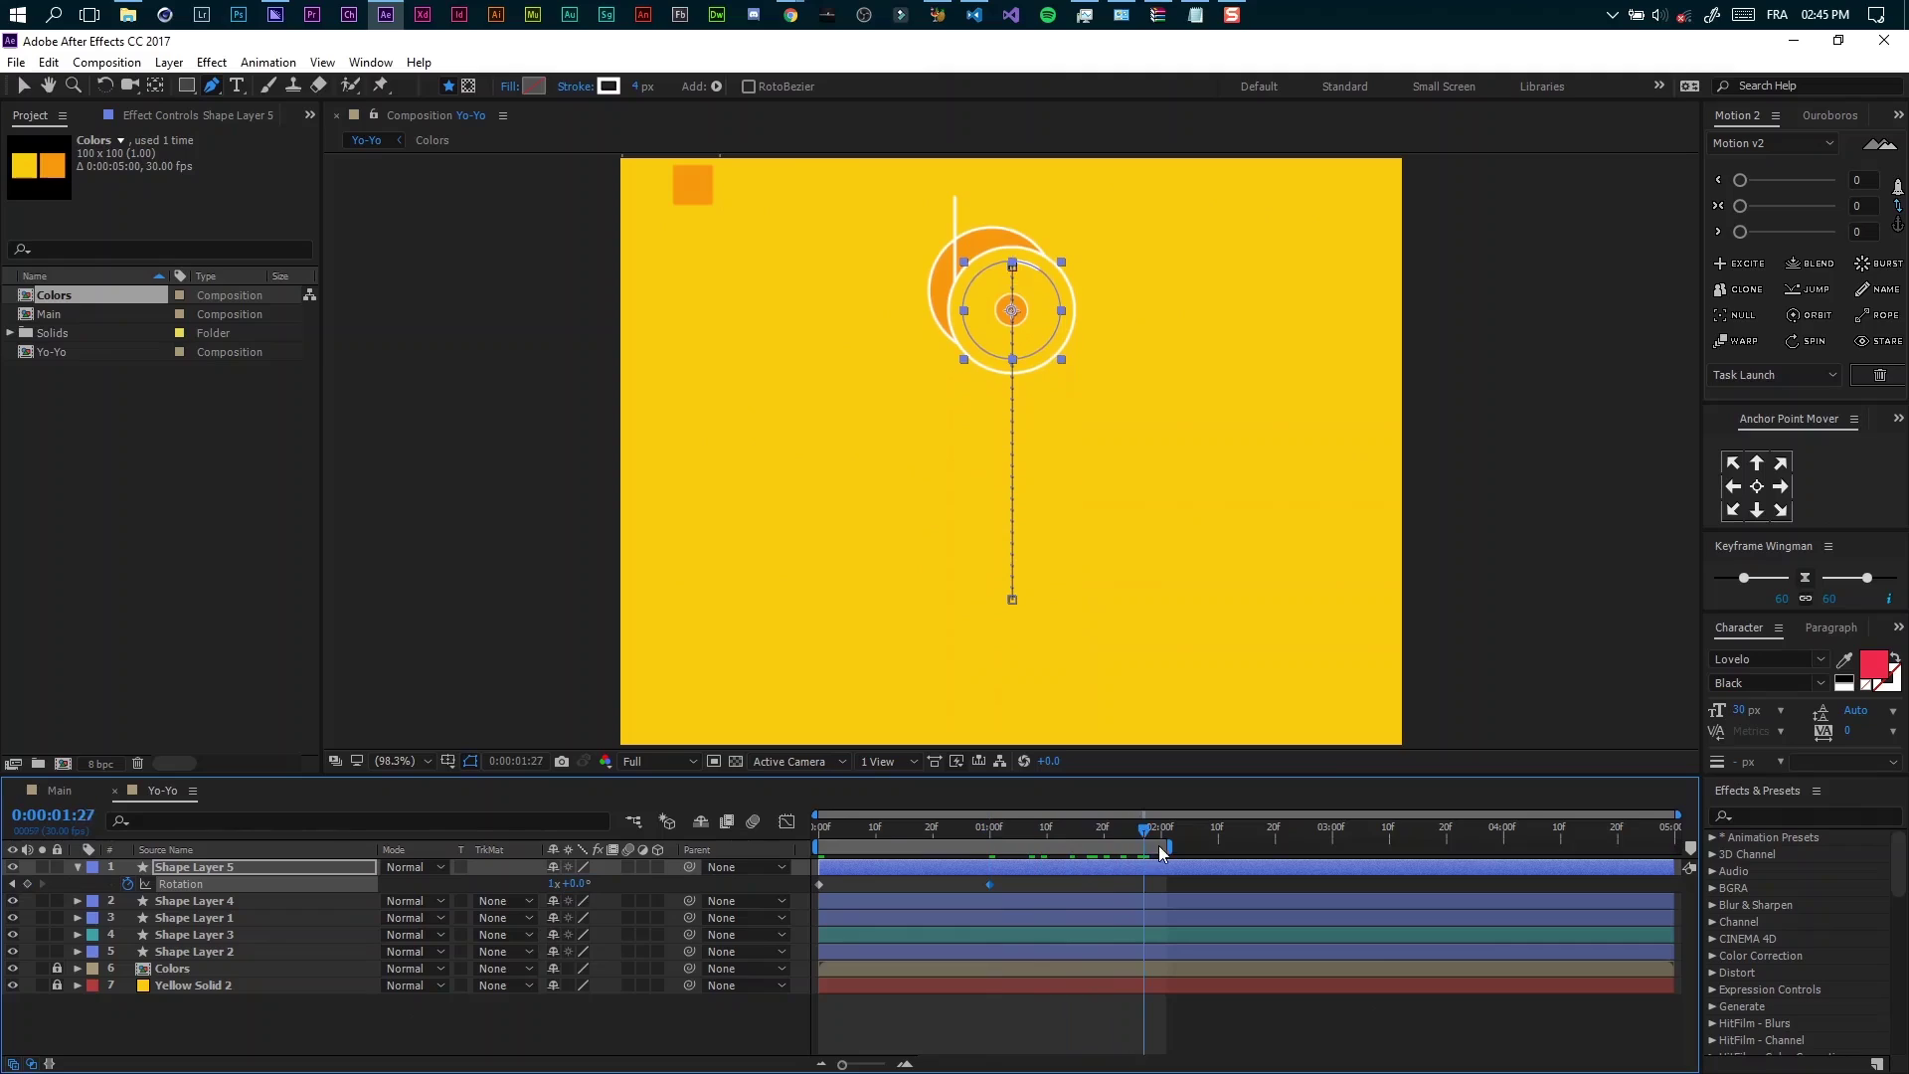
pyautogui.click(550, 882)
pyautogui.write('0')
pyautogui.press('Return')
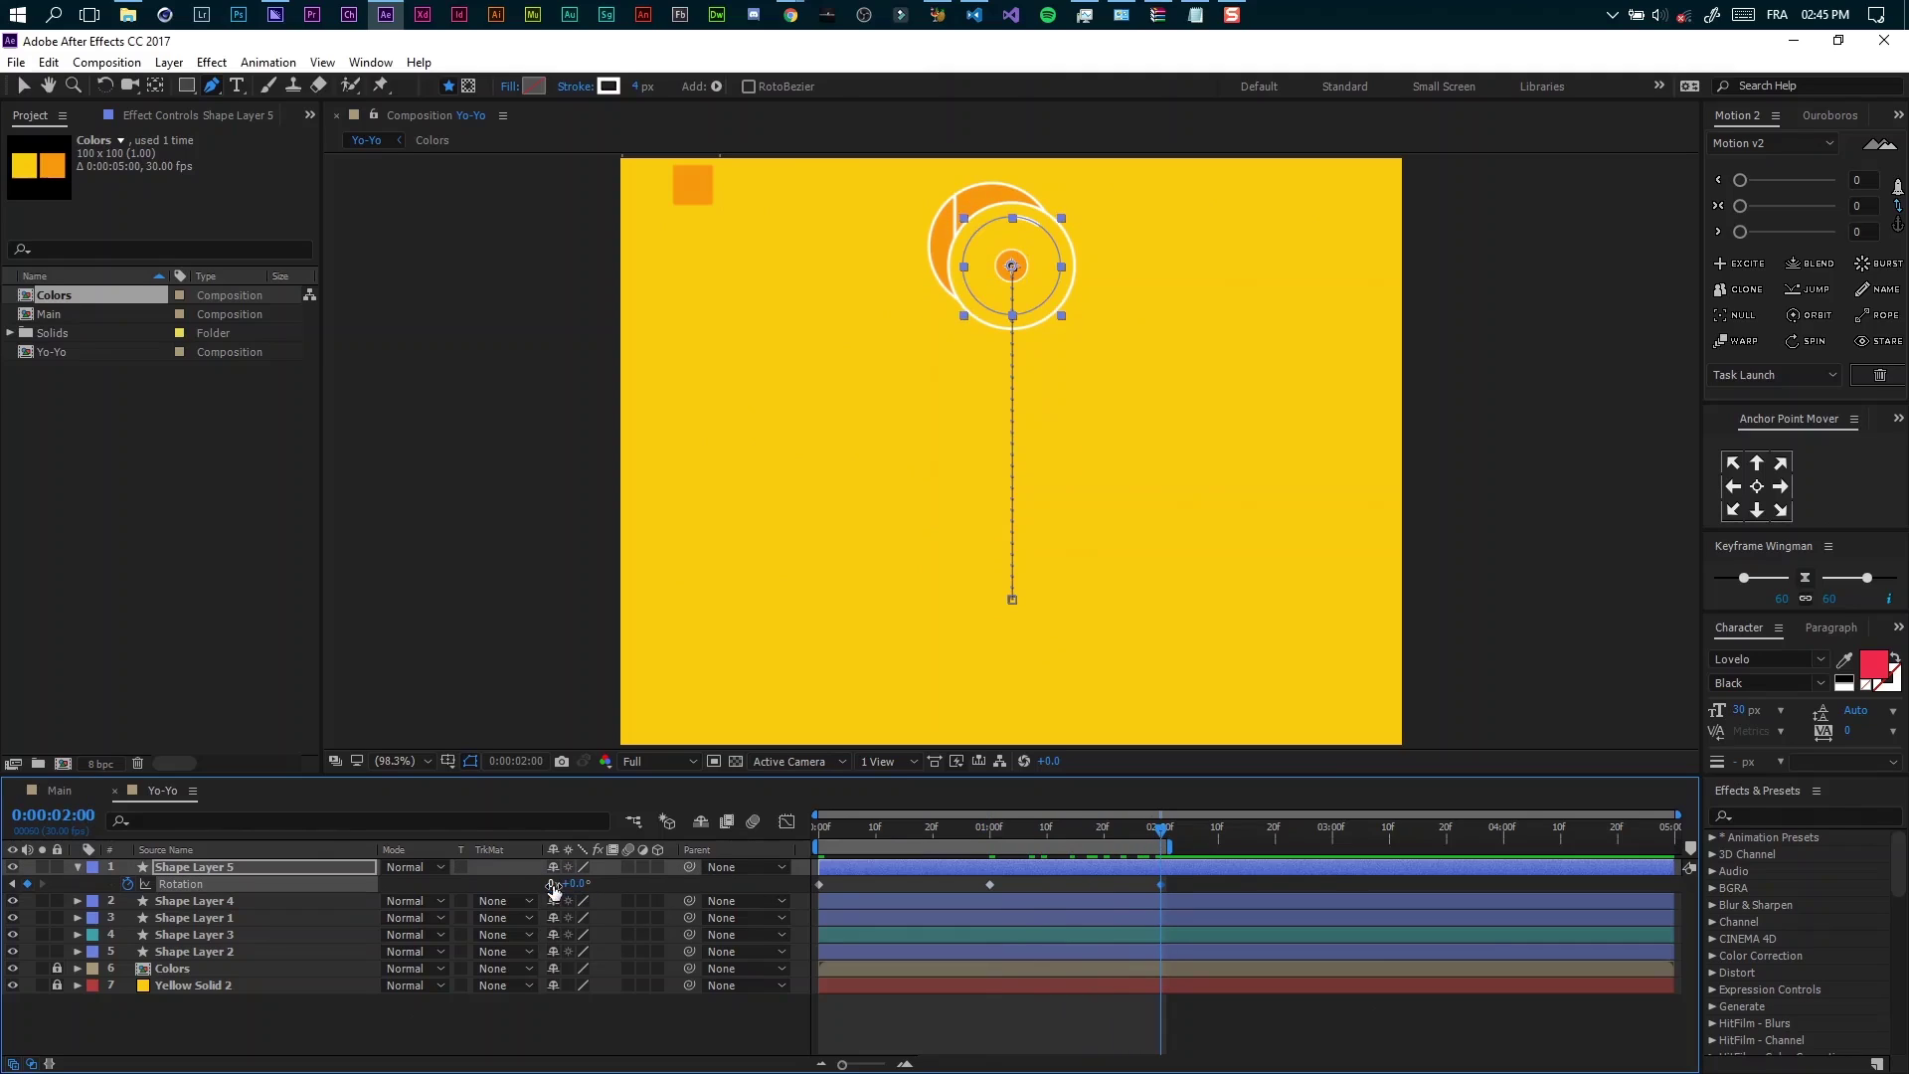
pyautogui.click(77, 867)
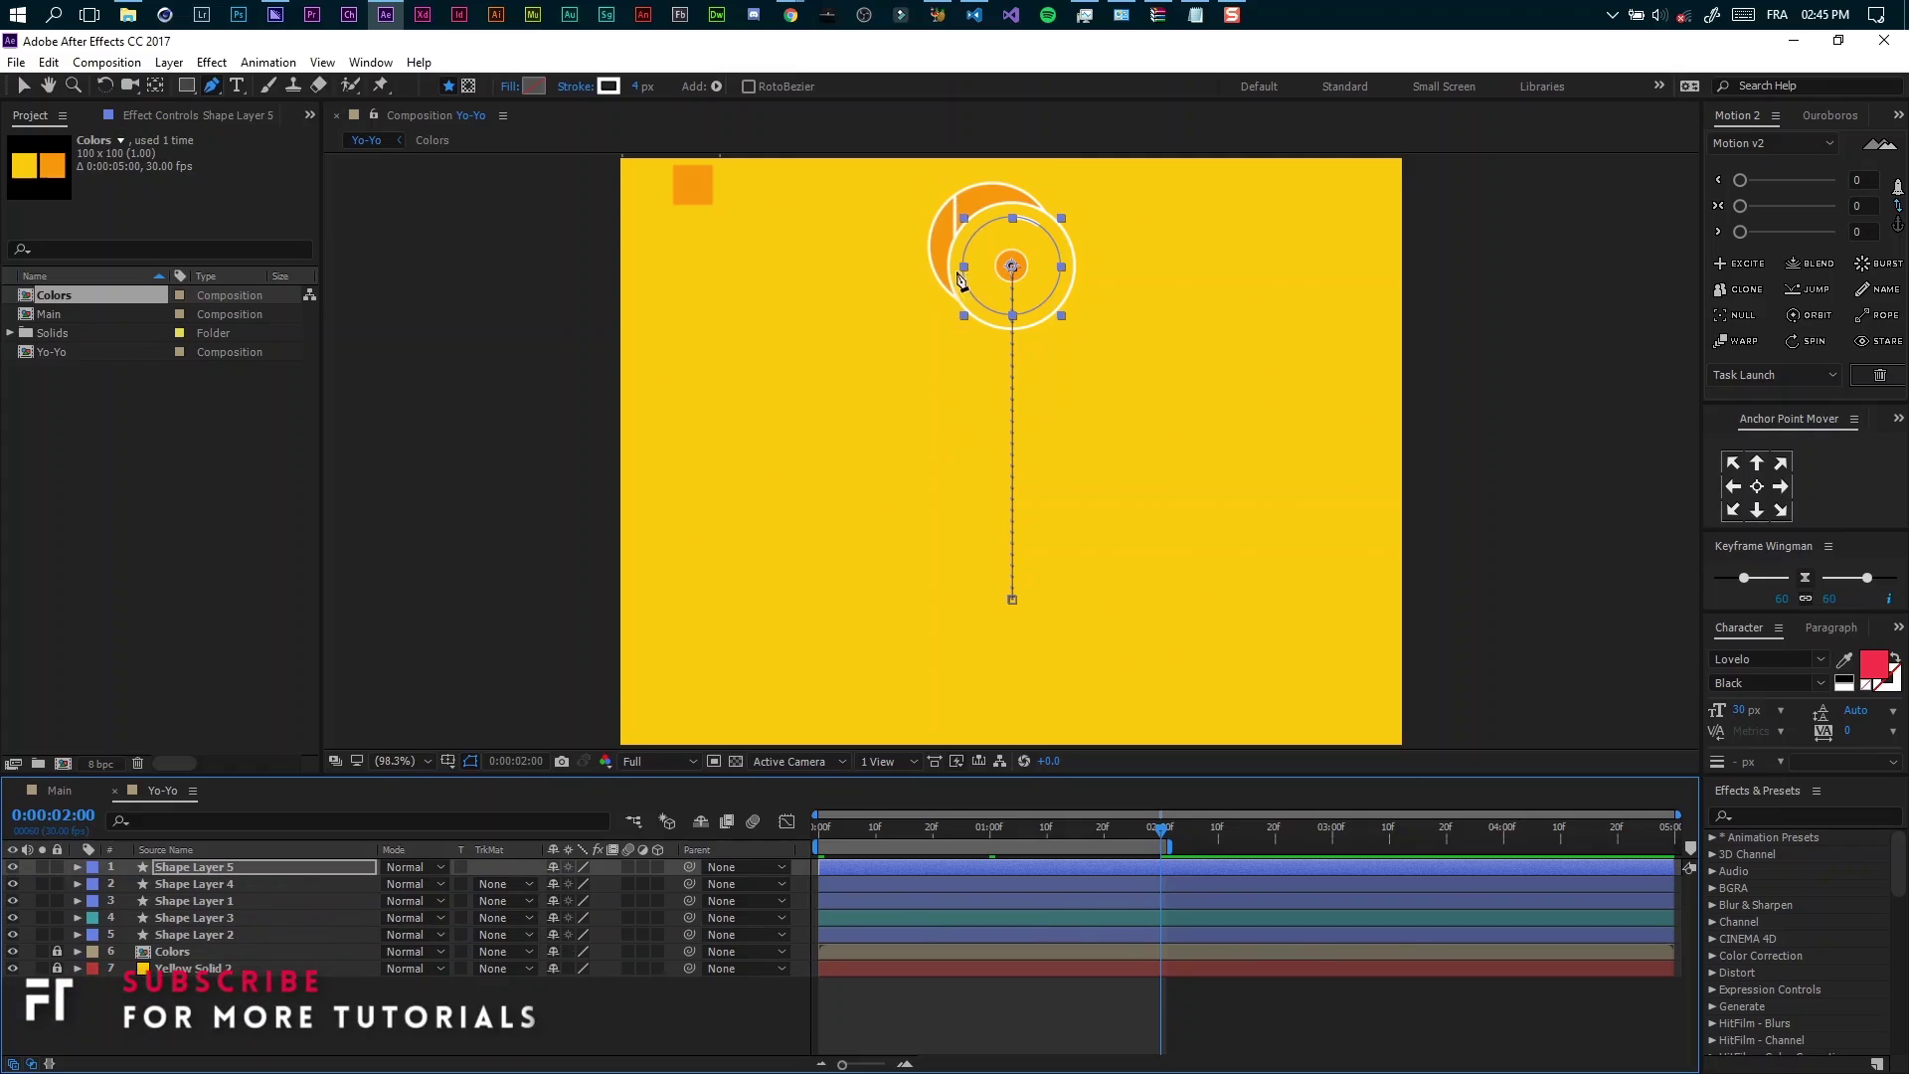
# Select Shape Layer 4, the small orange circle, and give it a Red label
pyautogui.press('v')
pyautogui.click(195, 920)
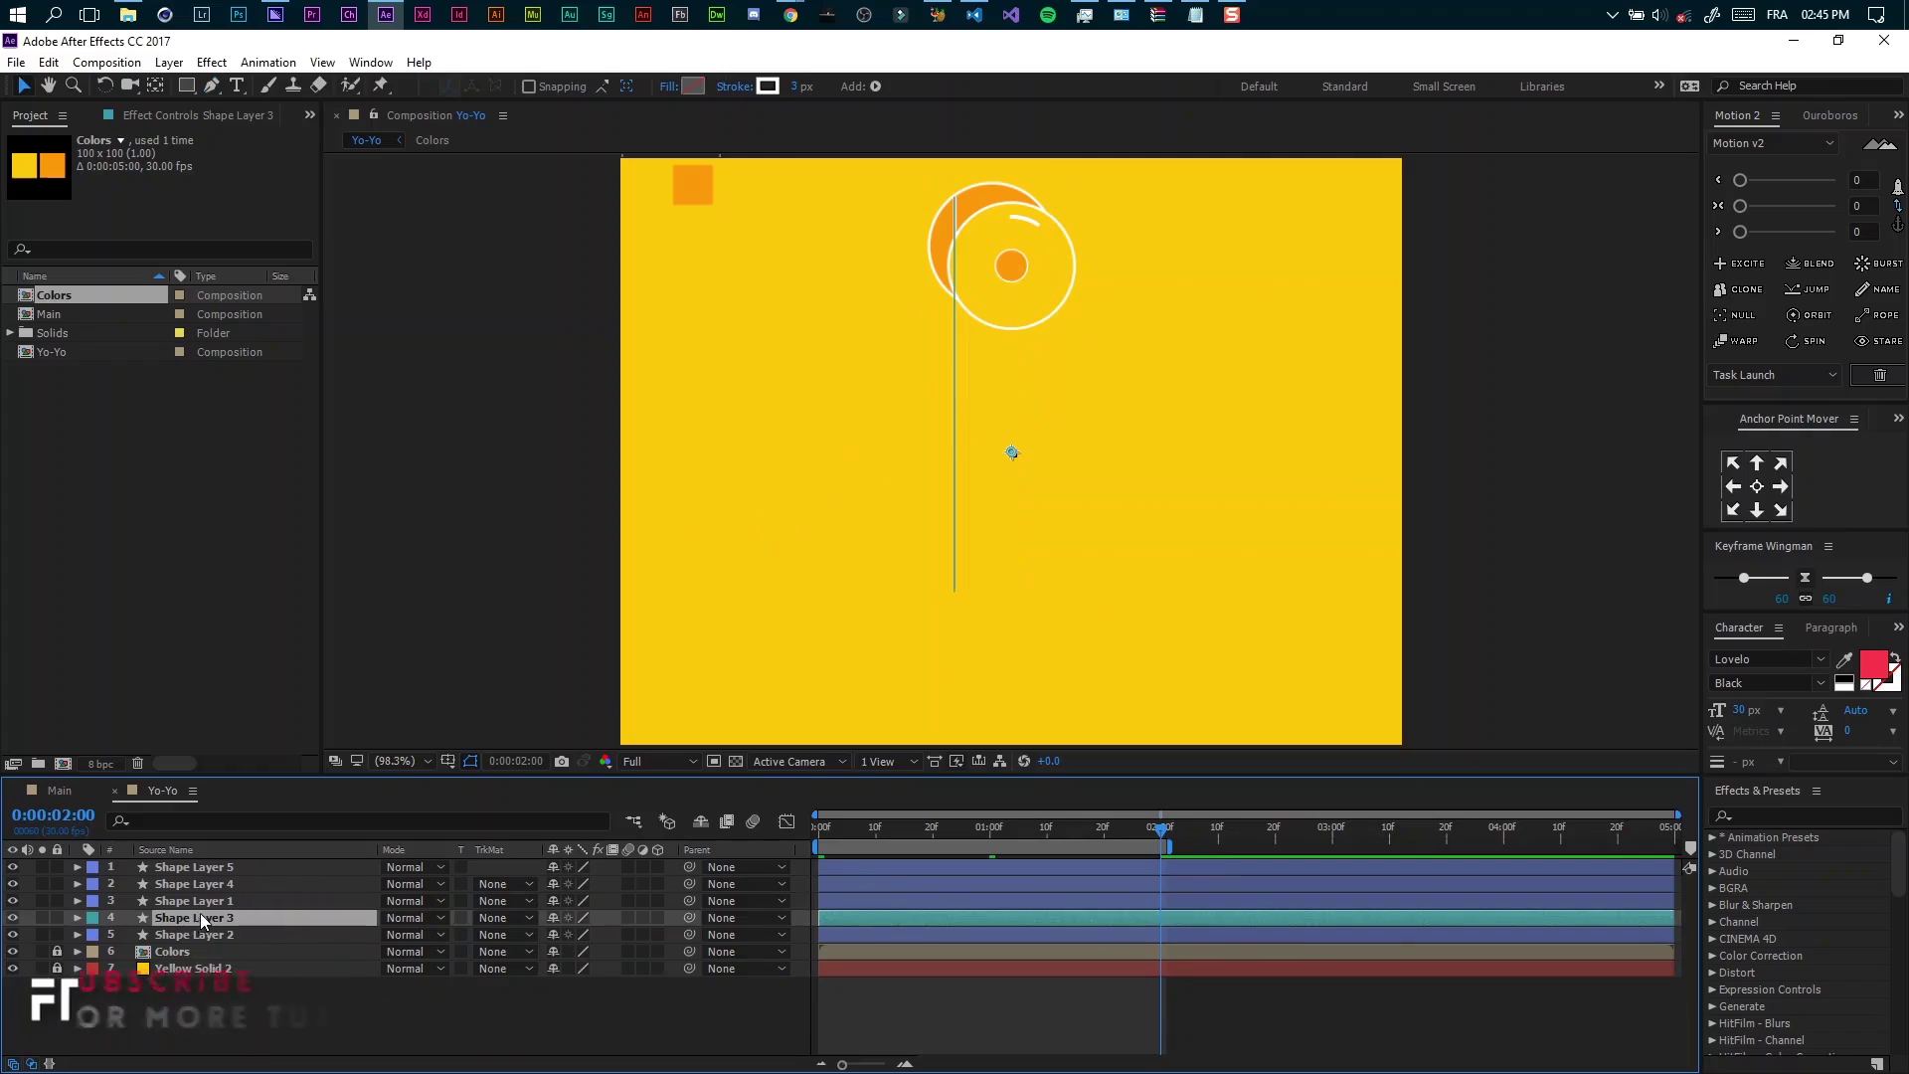
pyautogui.click(211, 900)
pyautogui.click(221, 885)
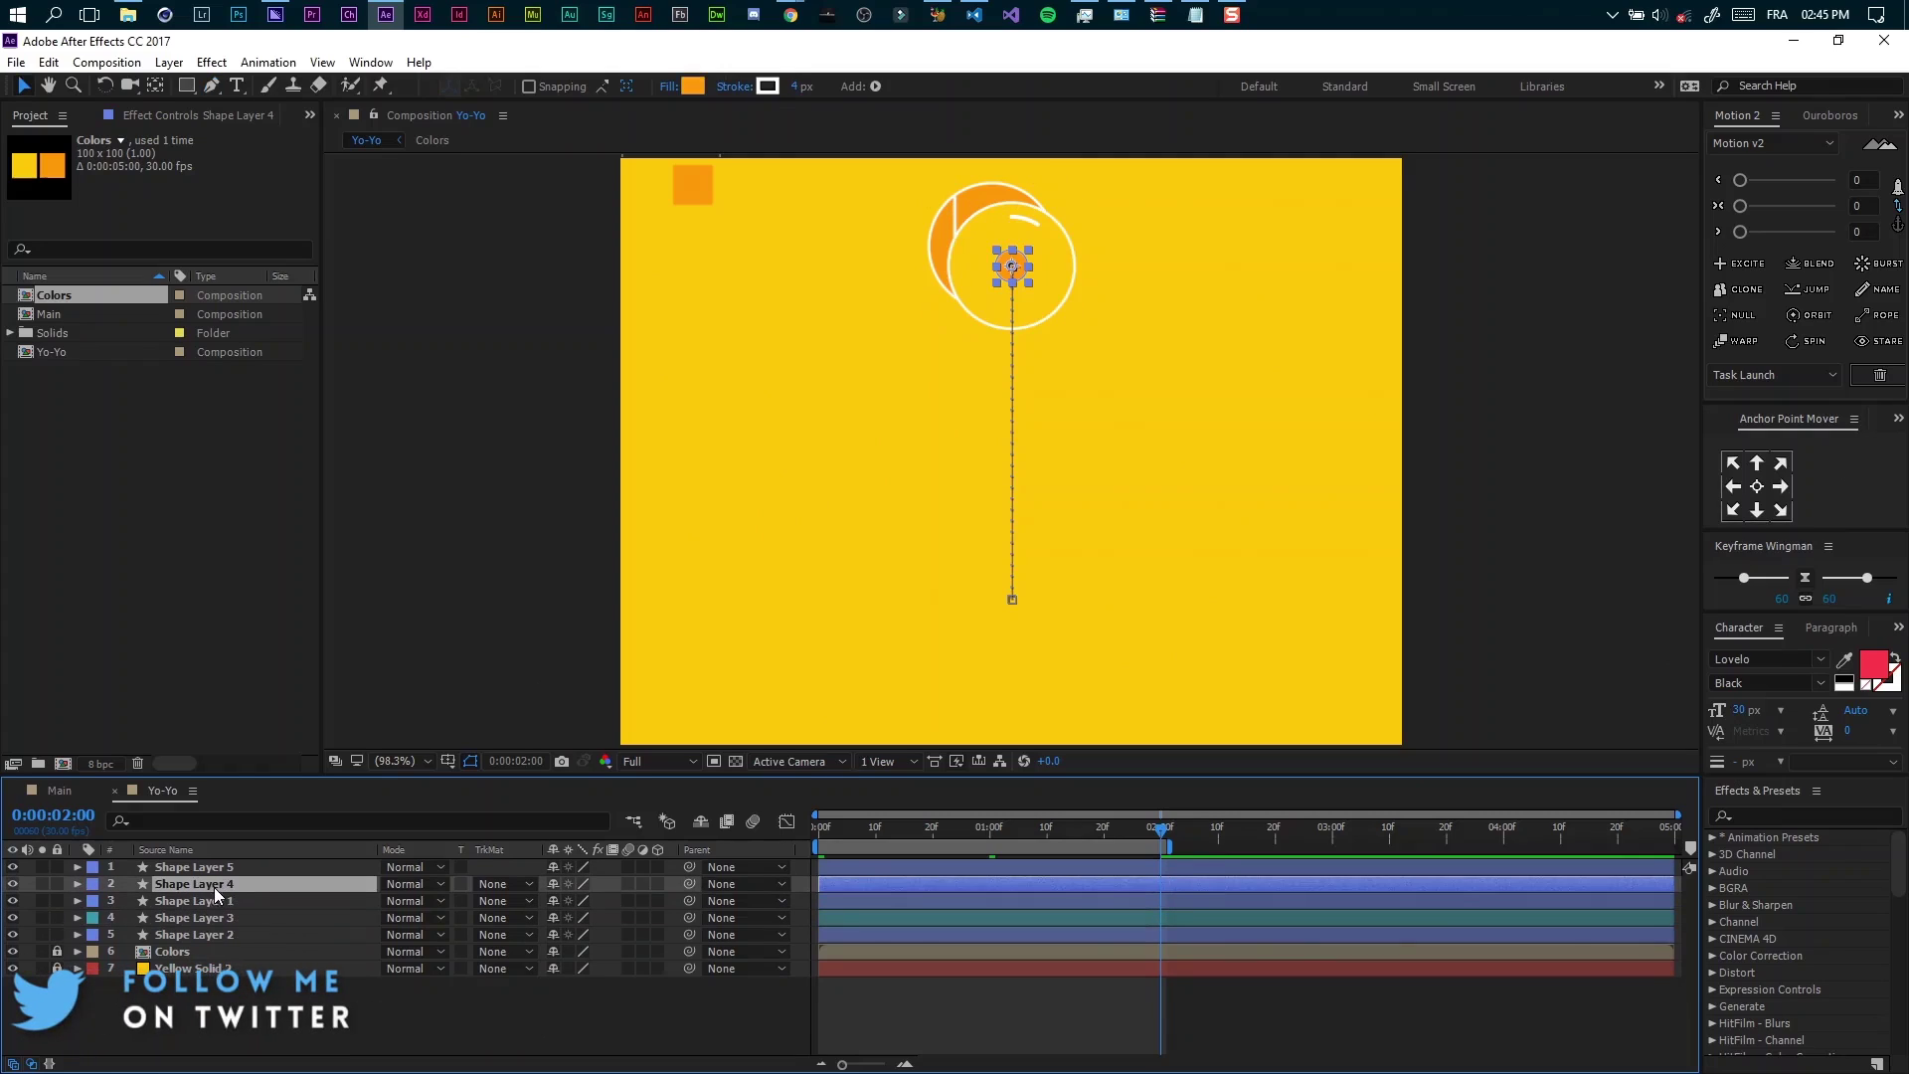
pyautogui.click(101, 880)
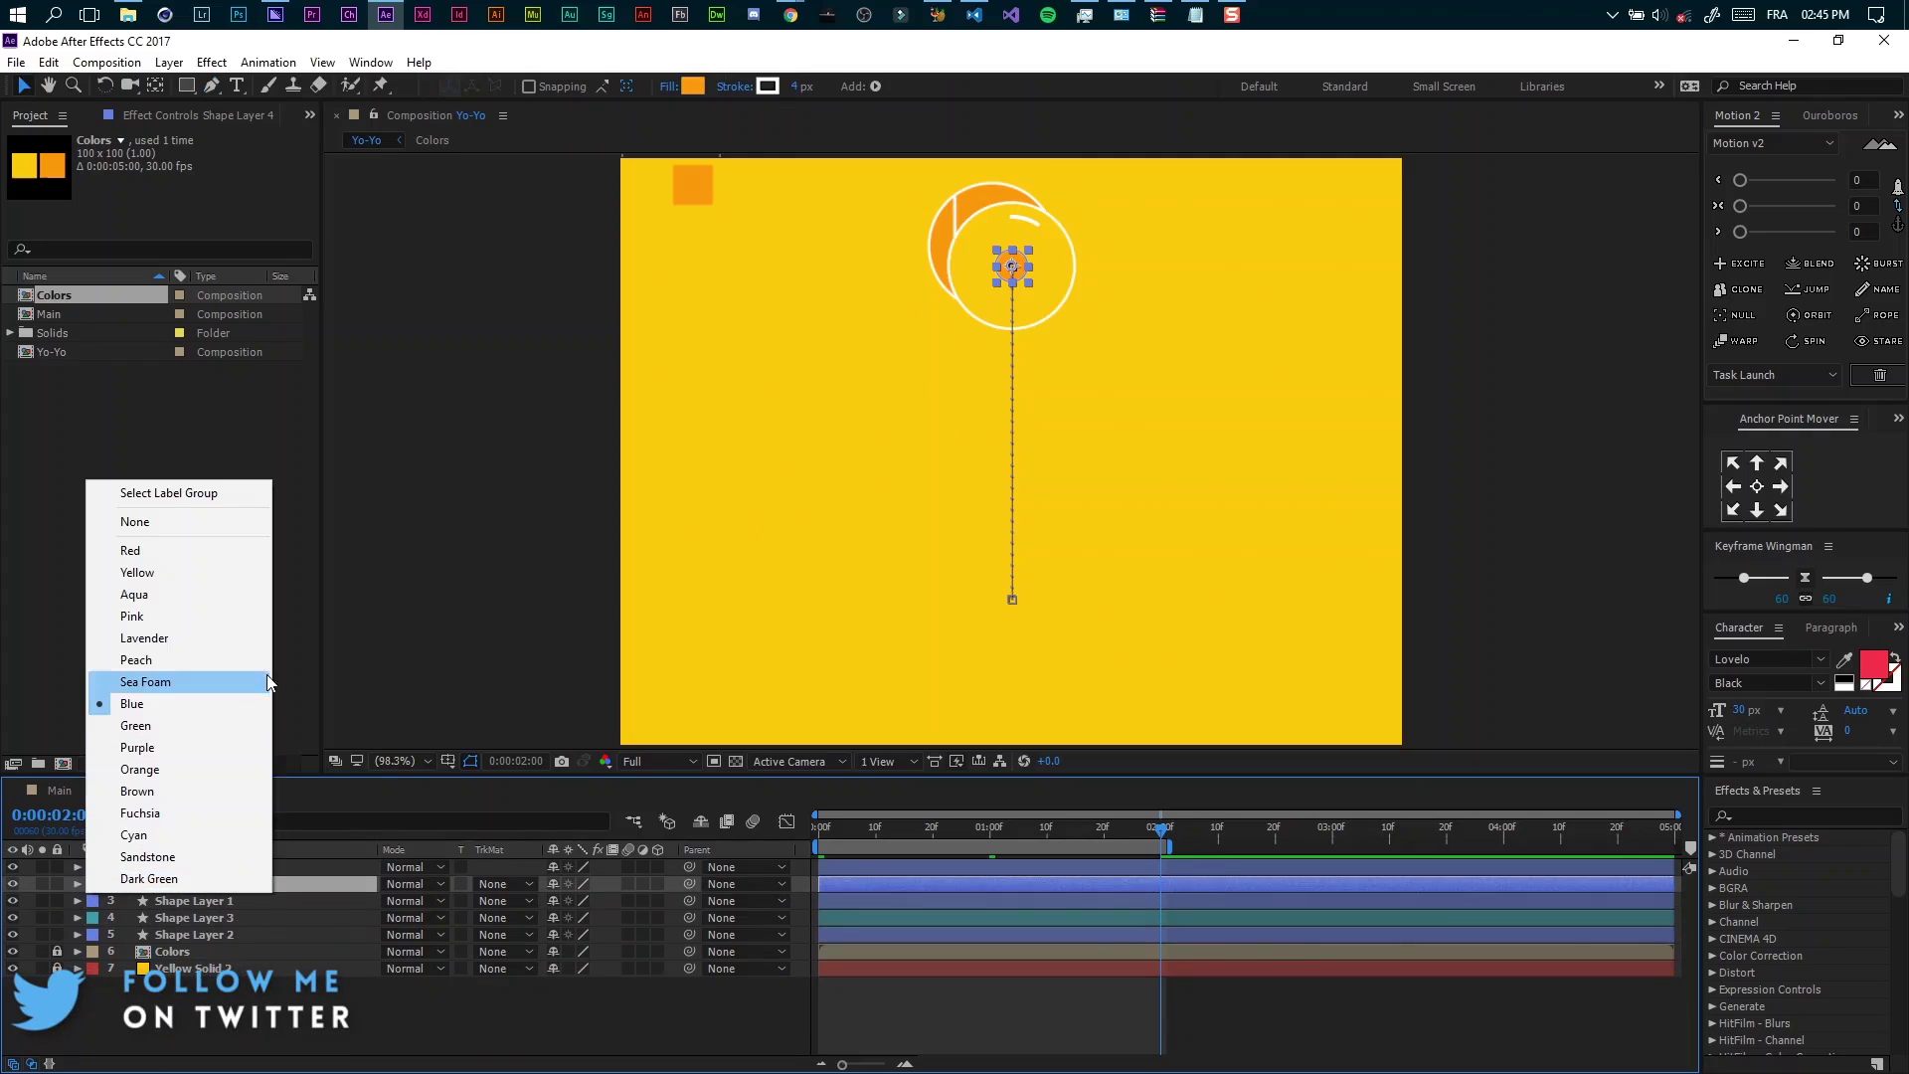
pyautogui.click(175, 553)
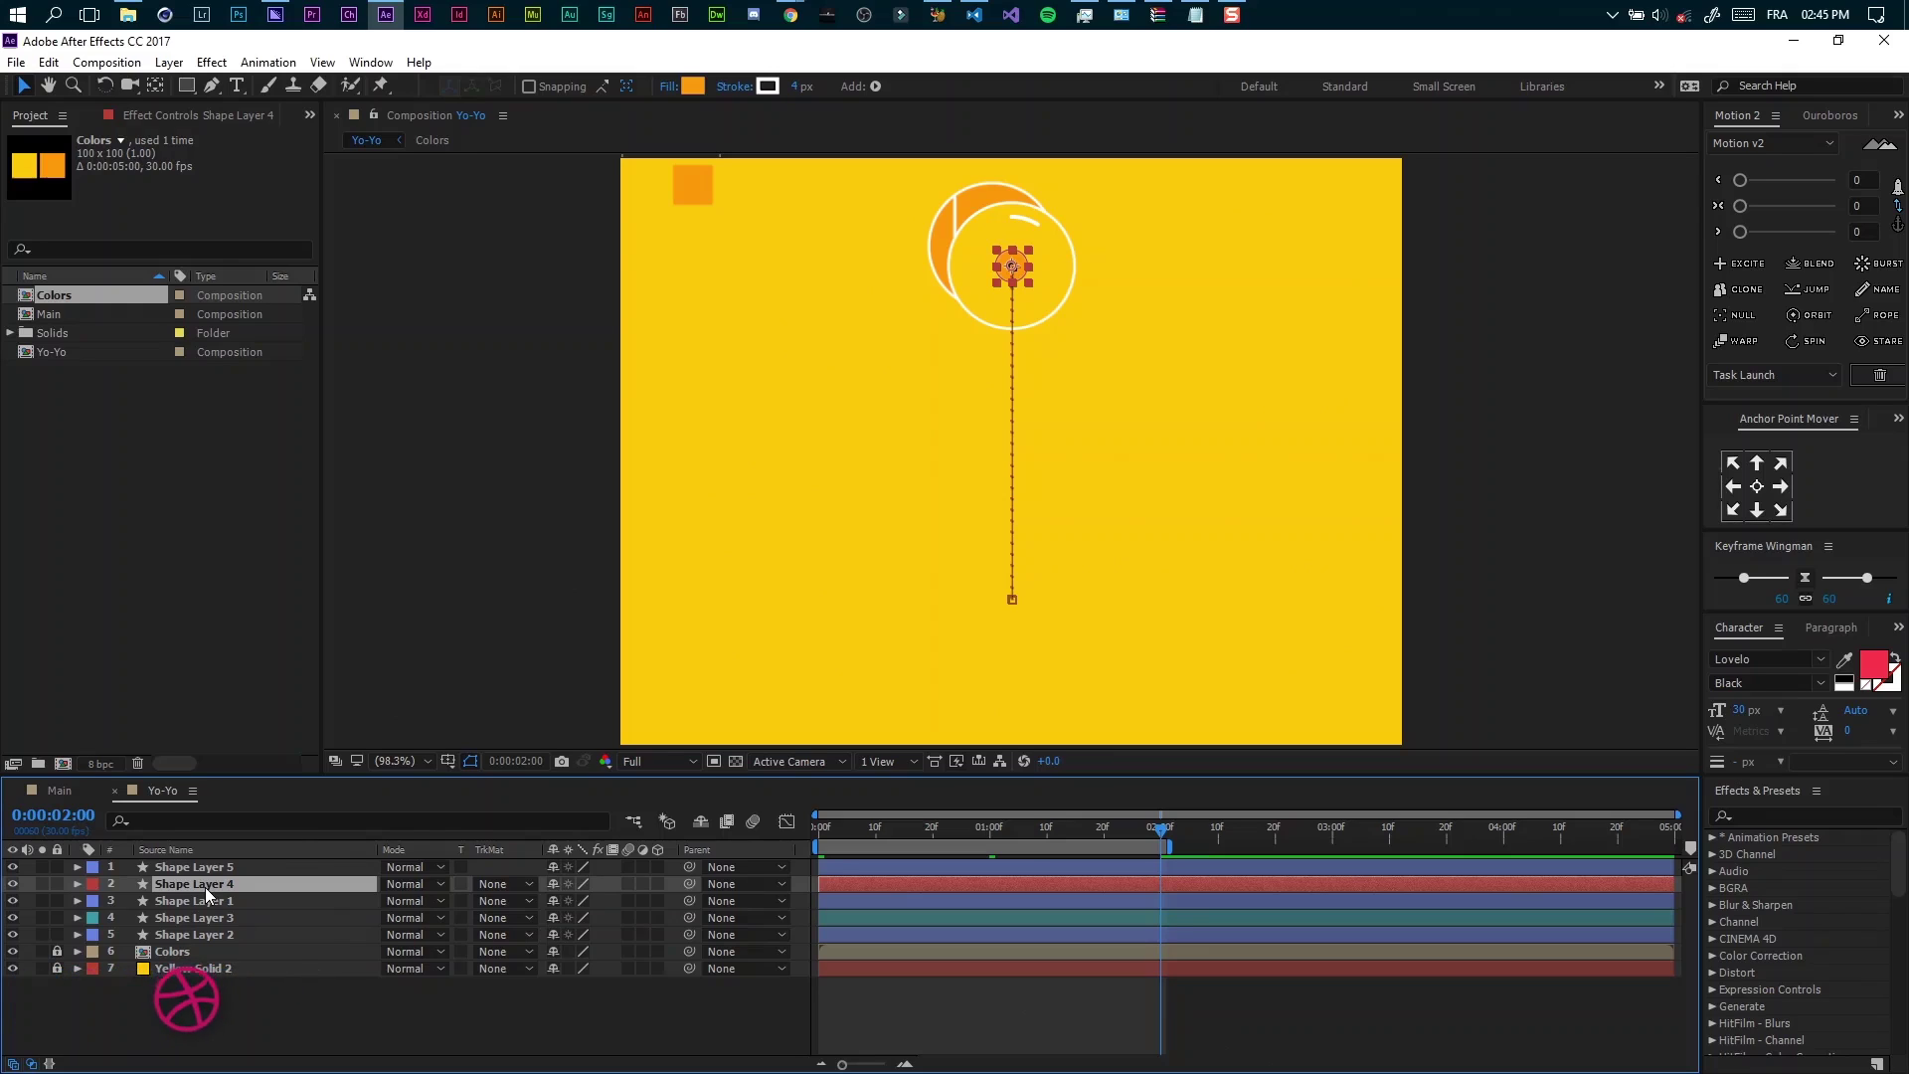
# Duplicate it as Shape Layer 6 and set the stroke for new shapes to None
pyautogui.hotkey('ctrl', 'd')
pyautogui.scroll(4, 911, 442)
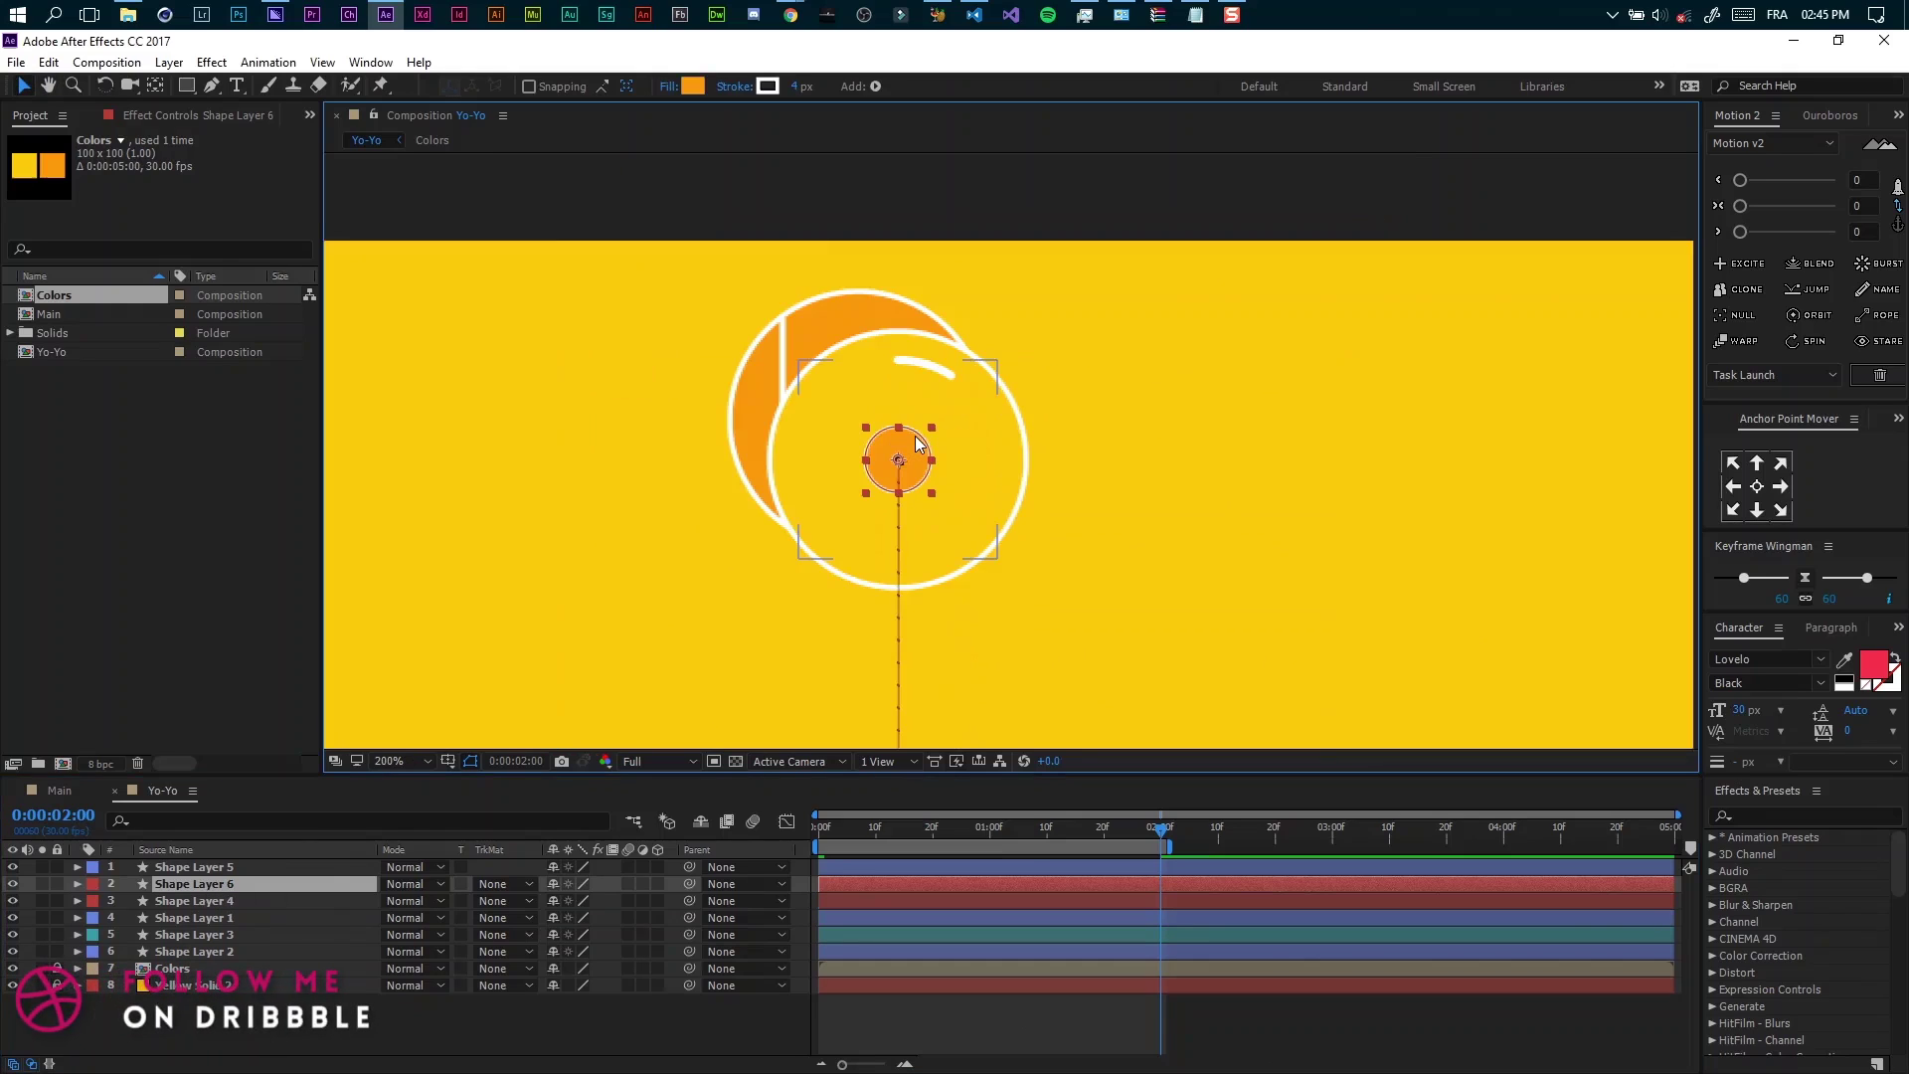
pyautogui.click(734, 87)
pyautogui.click(34, 177)
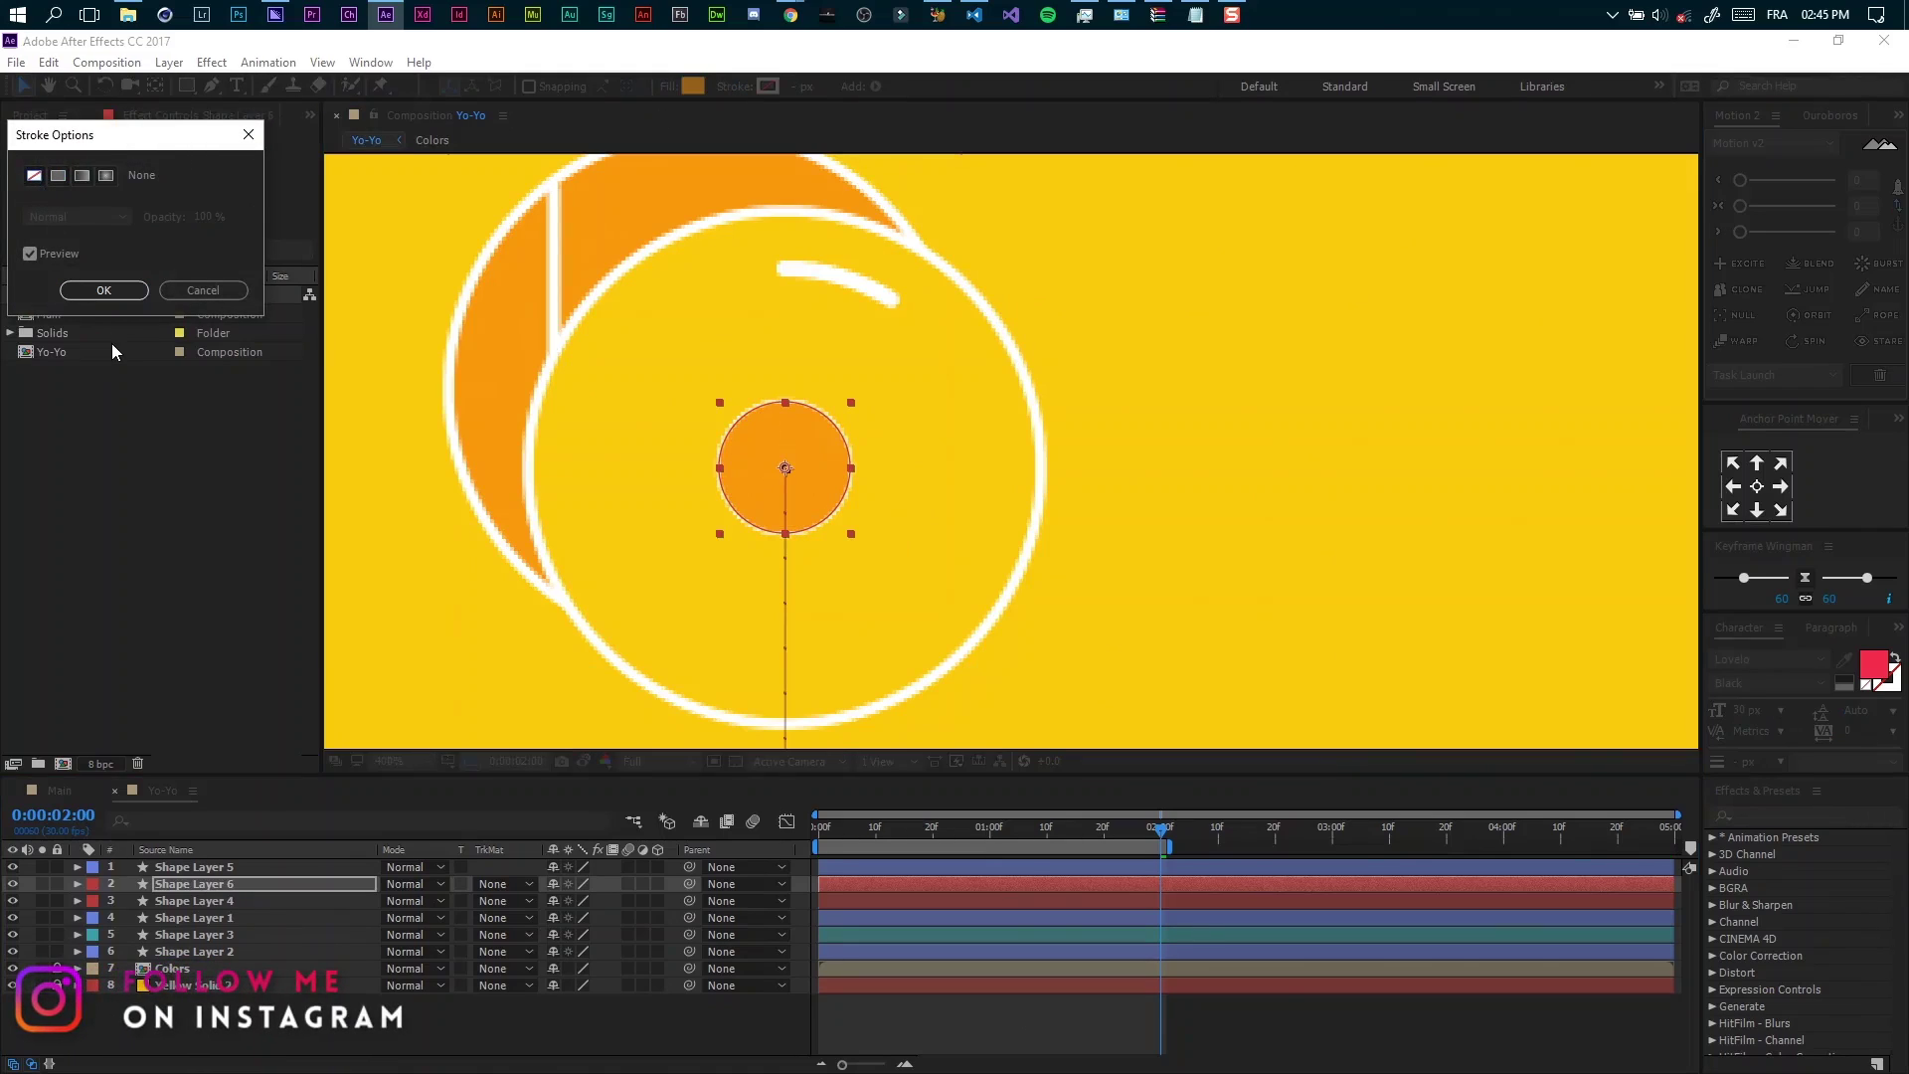
pyautogui.click(104, 289)
pyautogui.moveTo(760, 439); pyautogui.dragTo(891, 416)
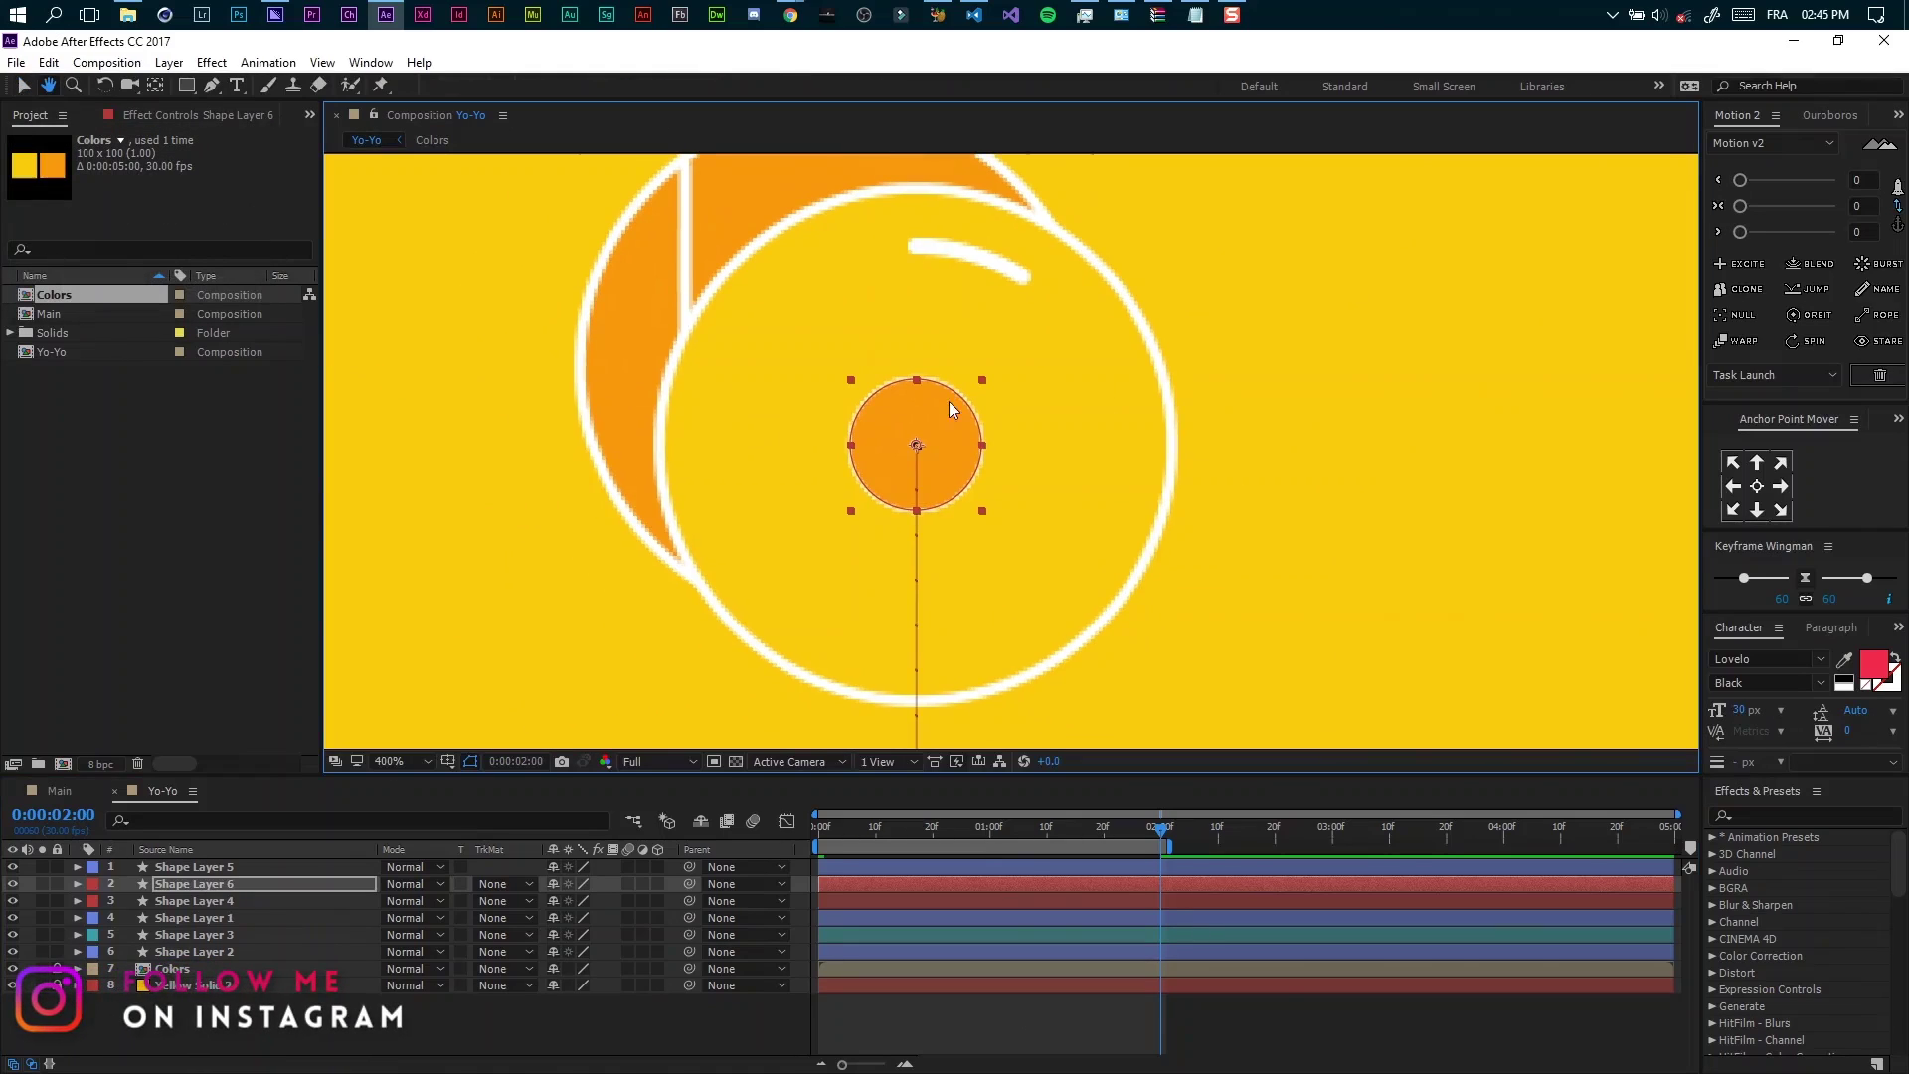
pyautogui.press('g')
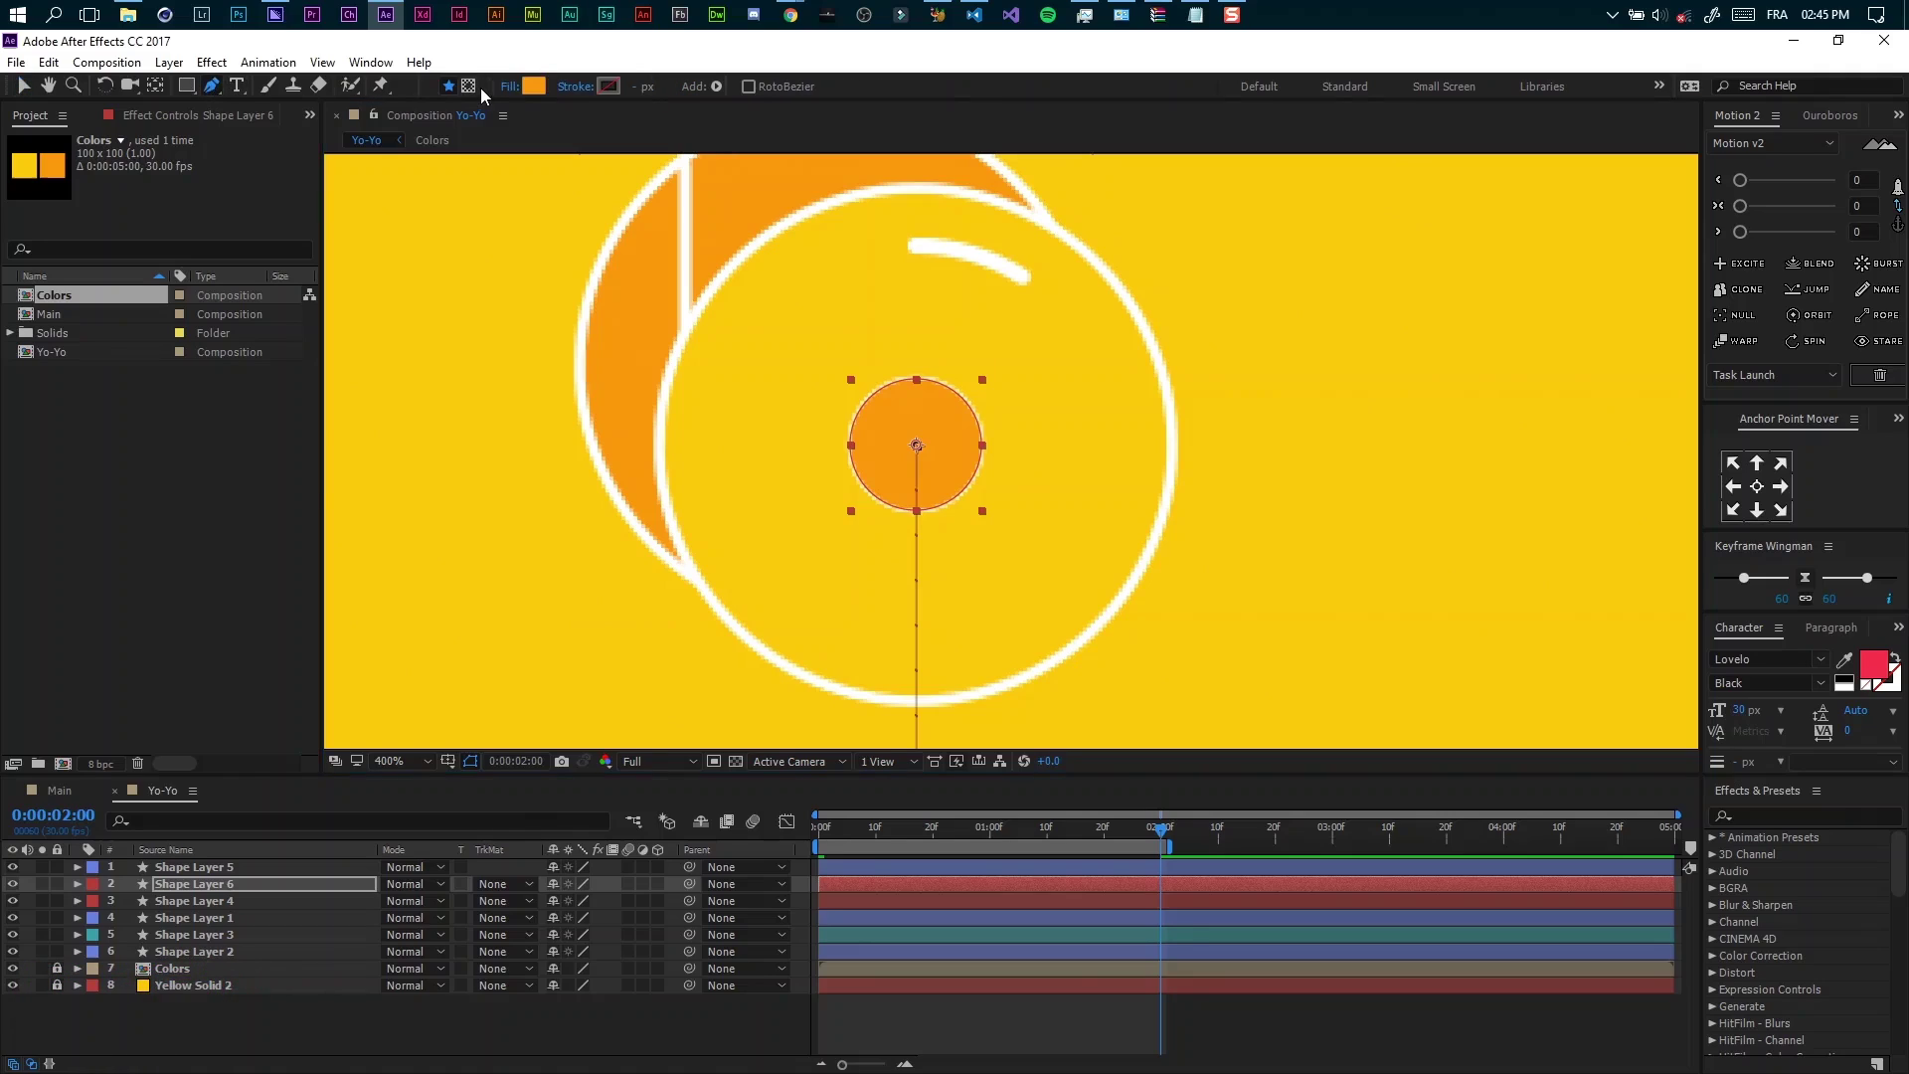
# Draw a closed pen mask over the bottom of the small centre circle
pyautogui.click(469, 87)
pyautogui.click(835, 469)
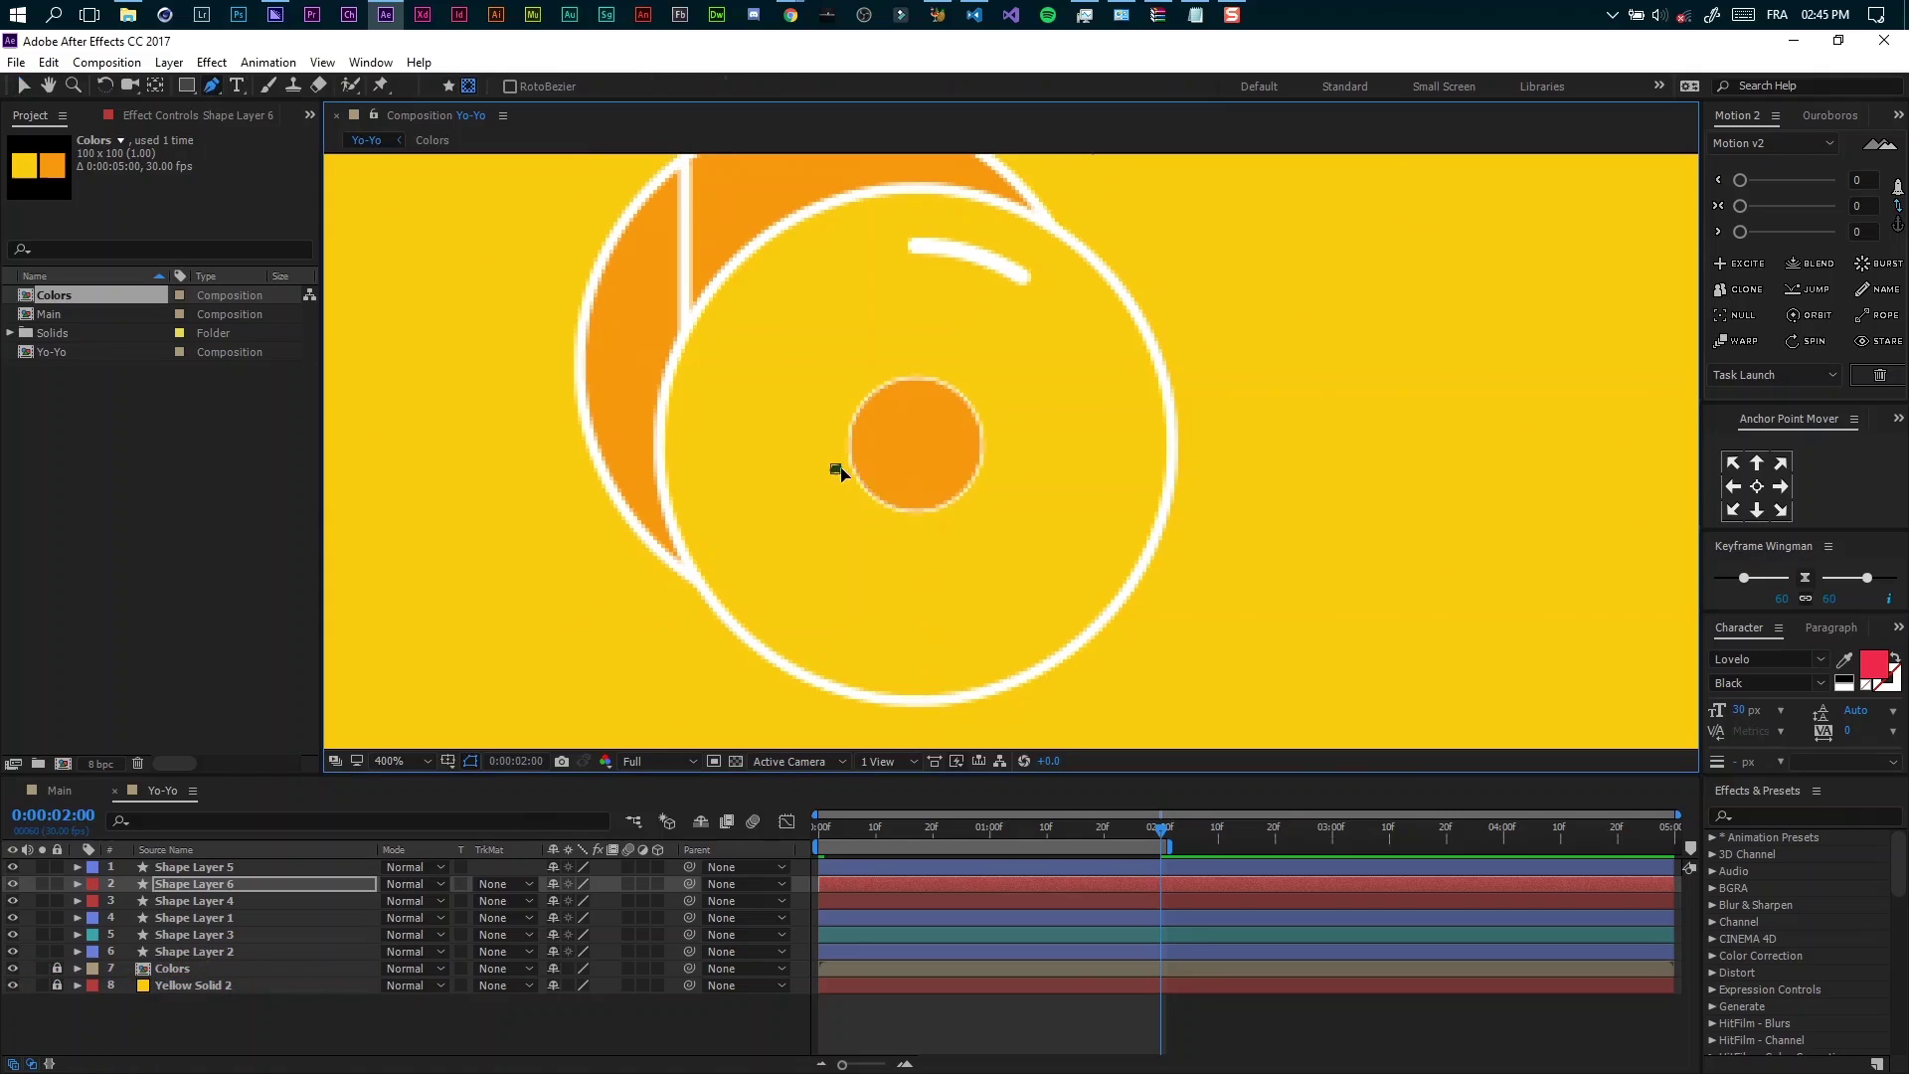
pyautogui.moveTo(925, 486)
pyautogui.mouseDown()
pyautogui.moveTo(986, 473)
pyautogui.moveTo(951, 564)
pyautogui.moveTo(811, 516)
pyautogui.moveTo(841, 486)
pyautogui.mouseUp()
pyautogui.click(1021, 438)
pyautogui.click(836, 469)
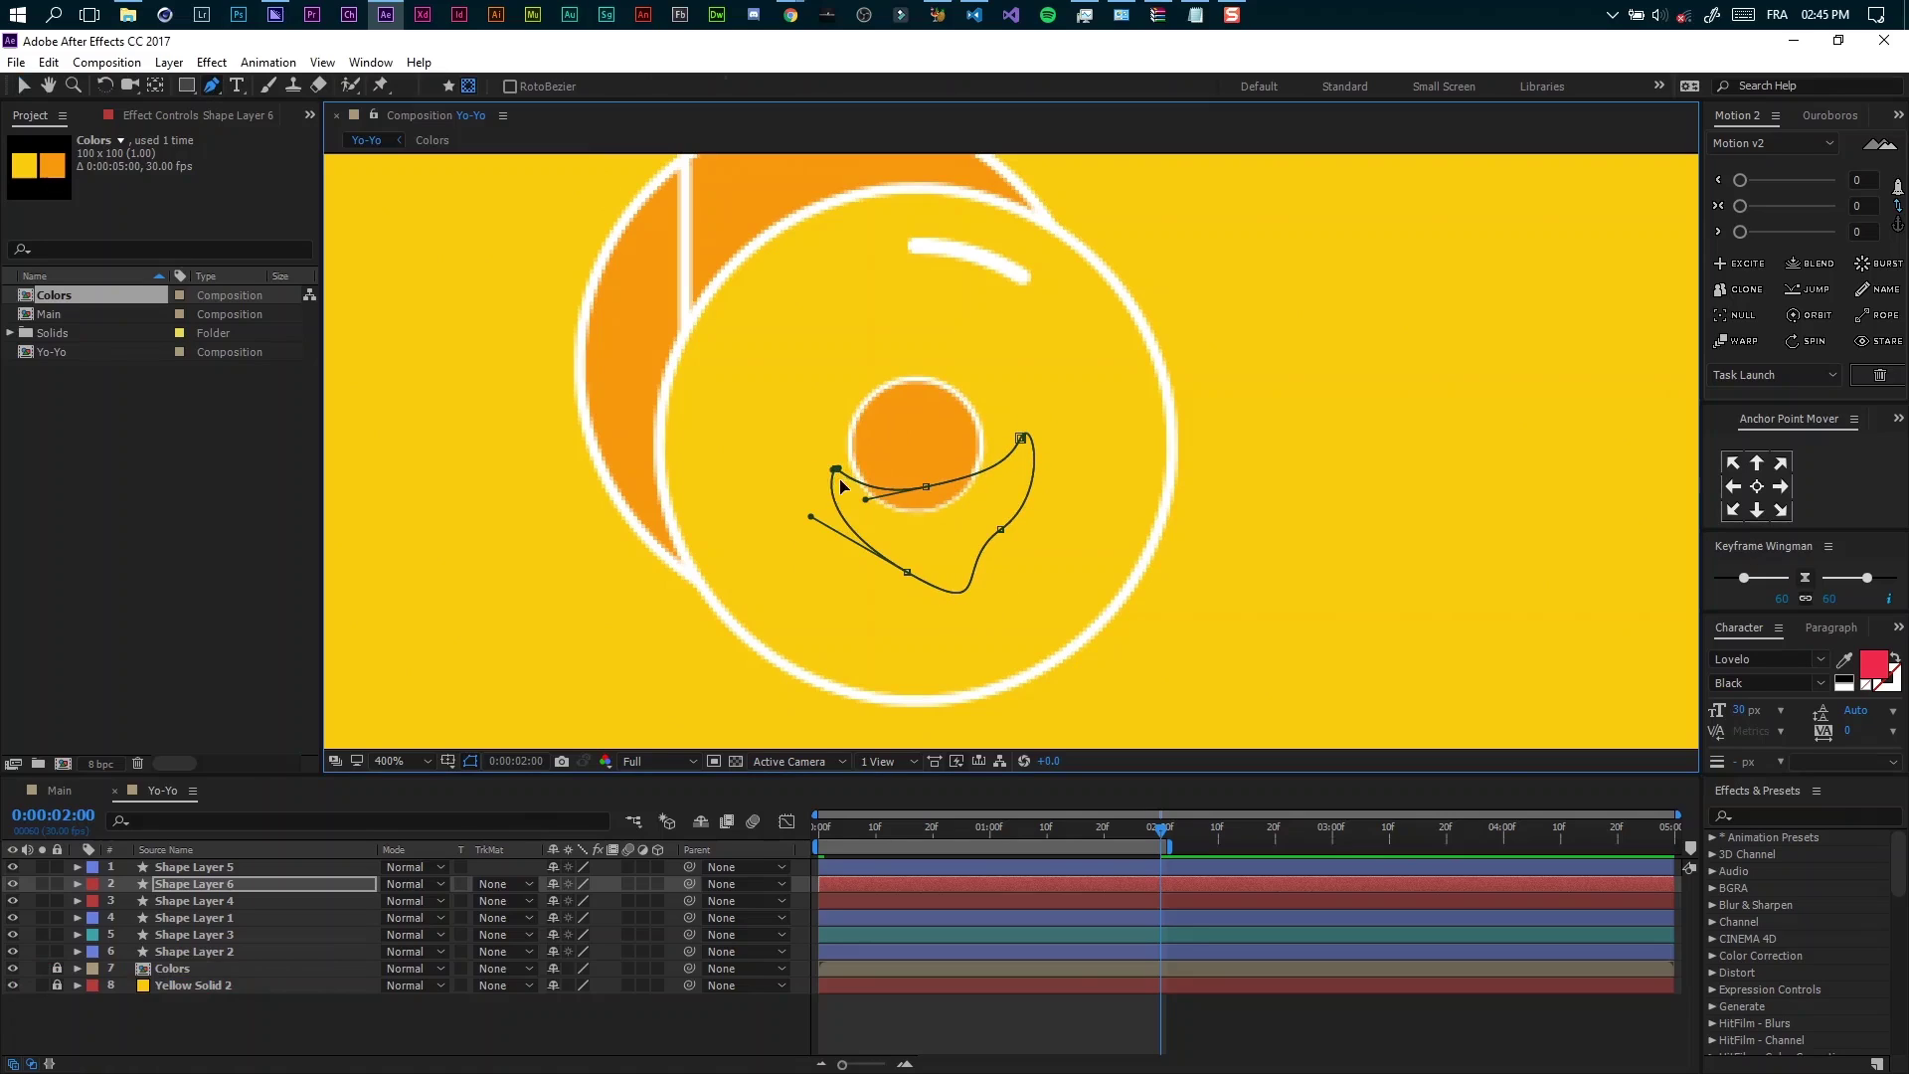
# Change Shape Layer 6's fill to a darker orange to form the shadow
pyautogui.press('v')
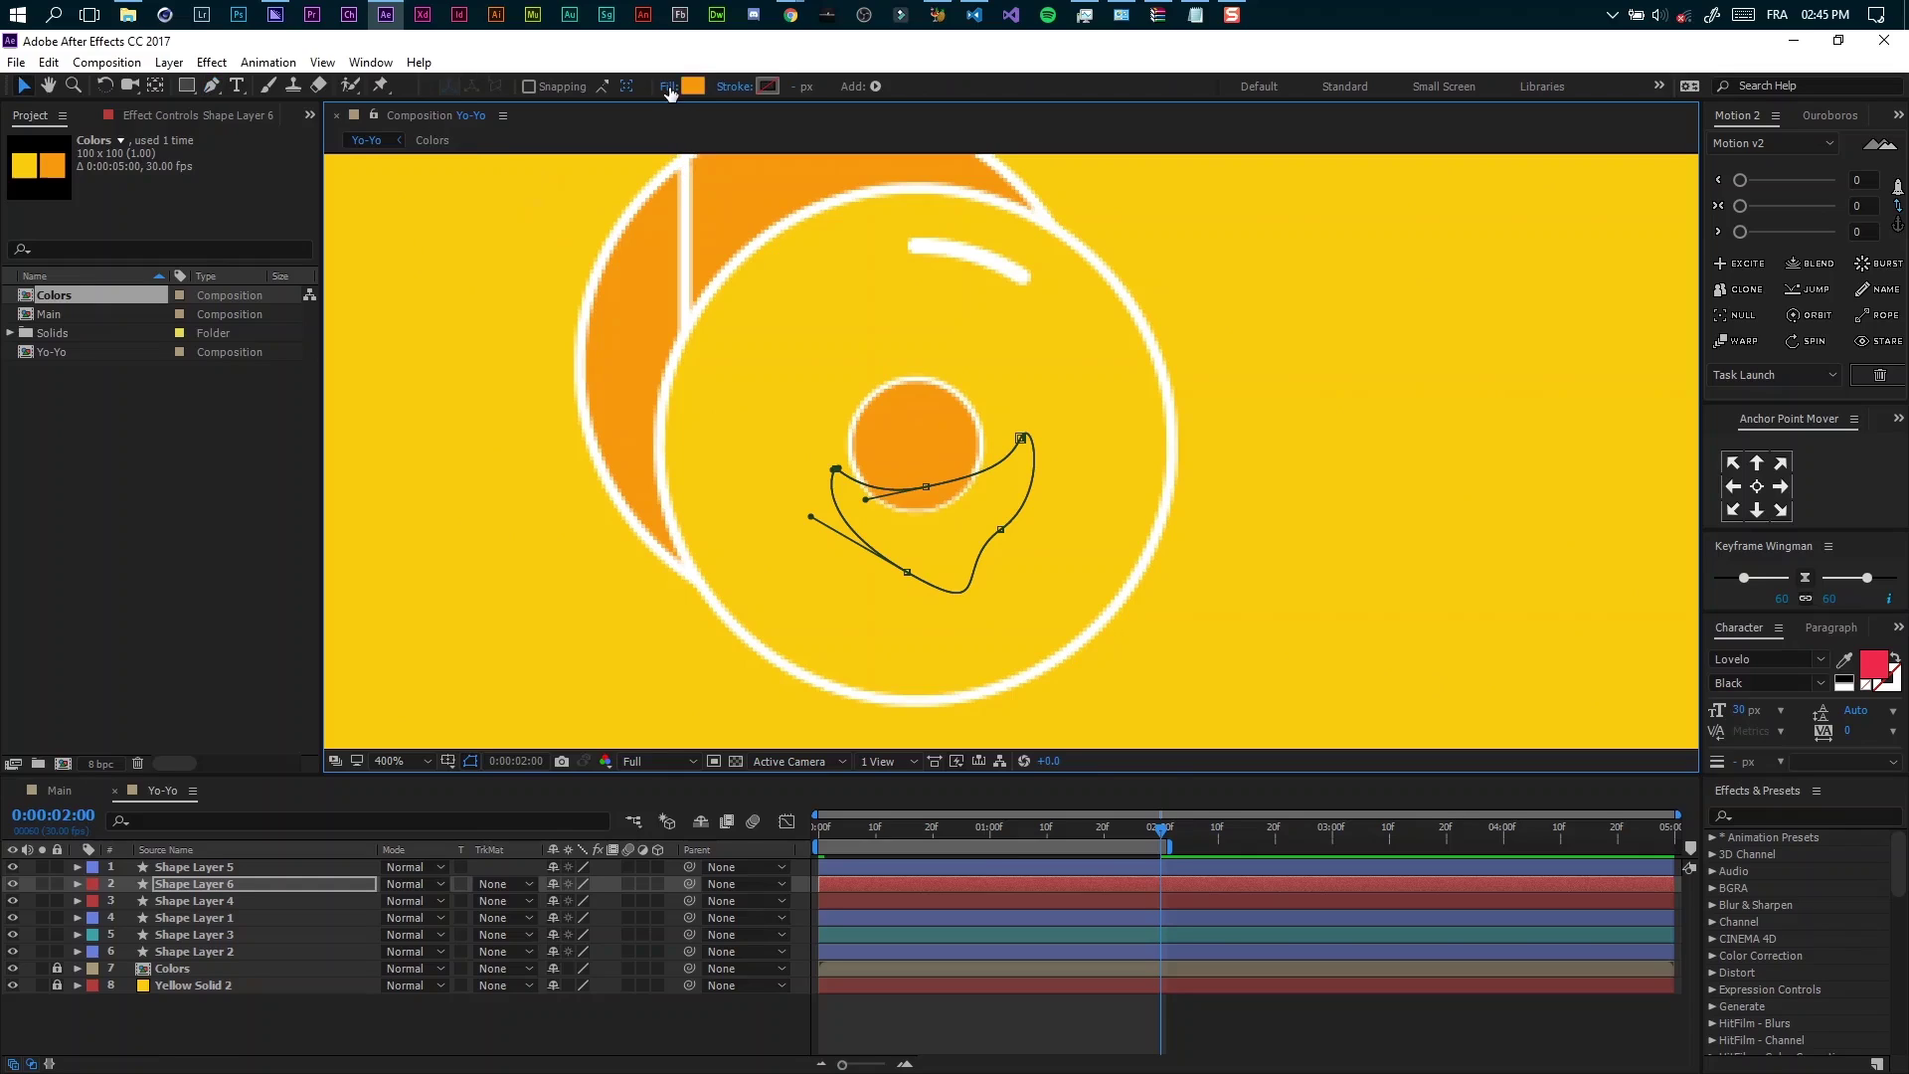
pyautogui.click(691, 86)
pyautogui.moveTo(320, 400); pyautogui.dragTo(309, 409)
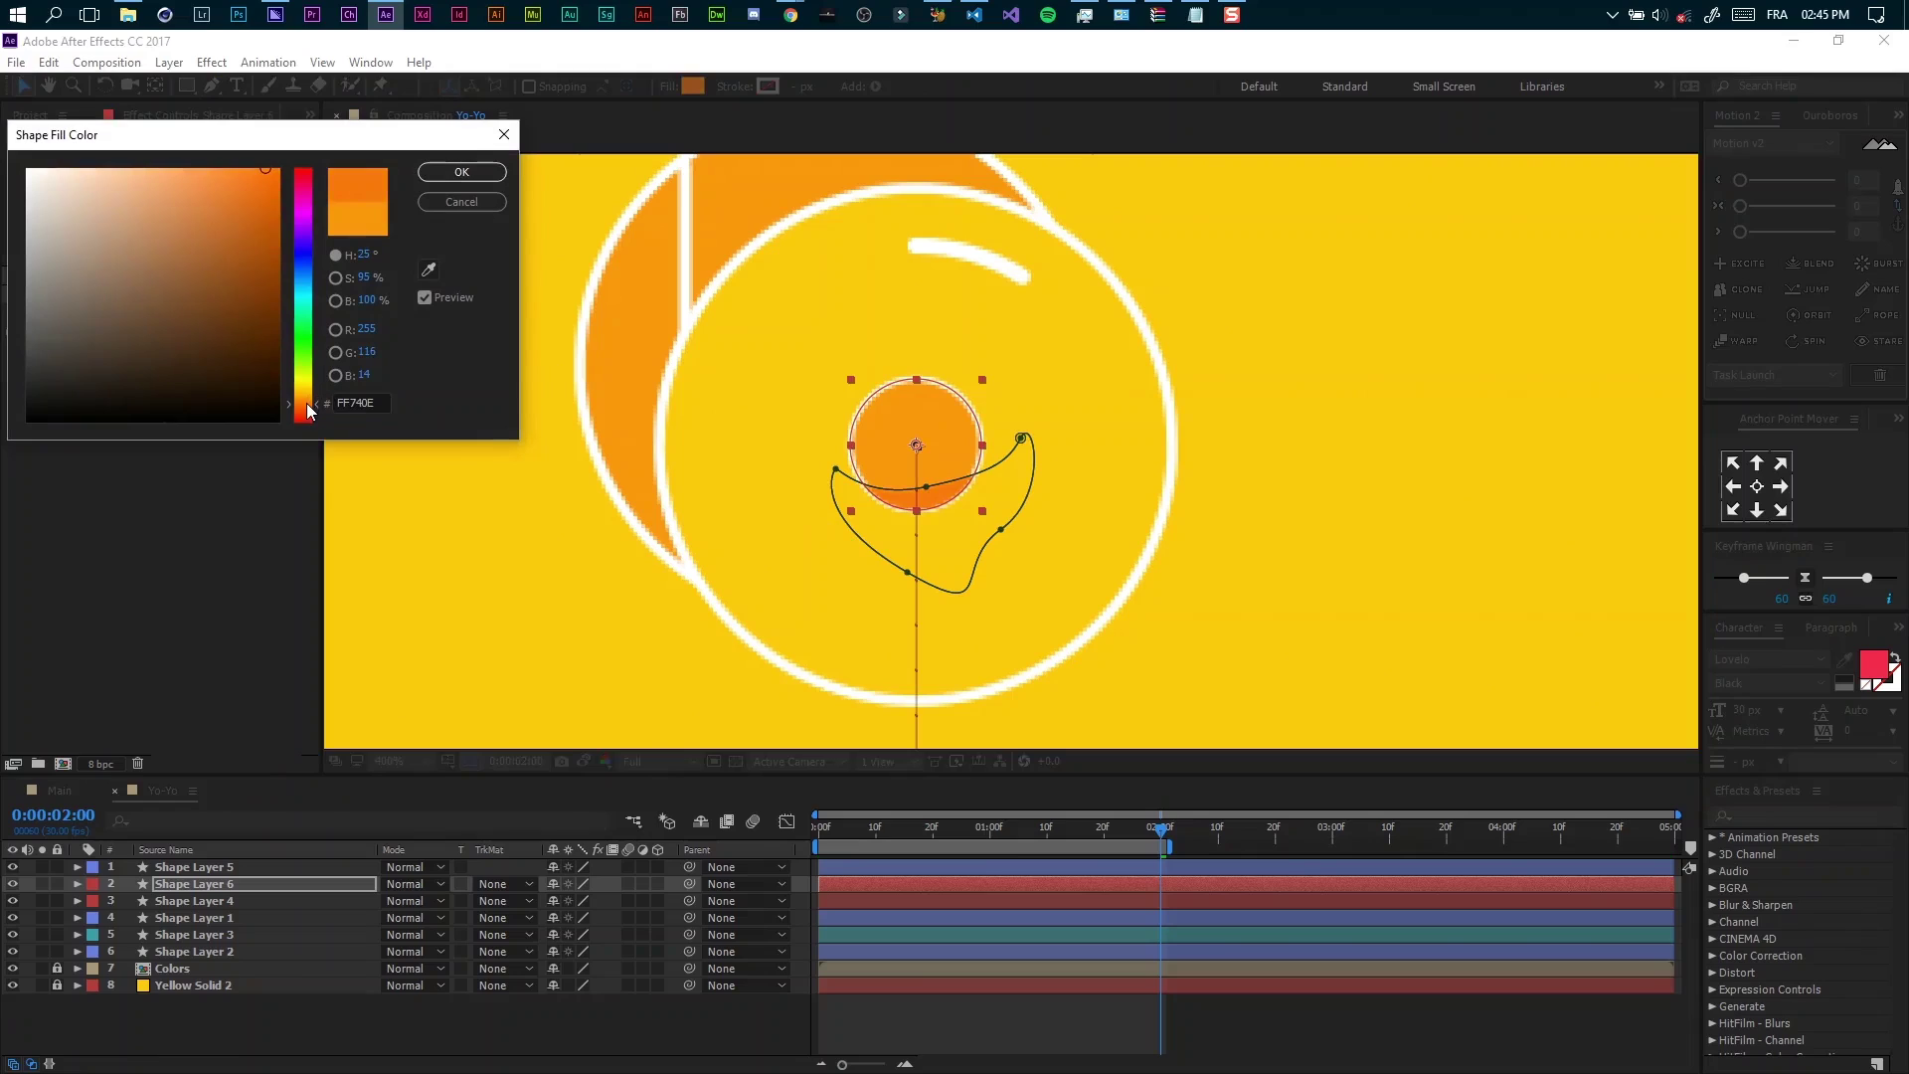
pyautogui.click(462, 172)
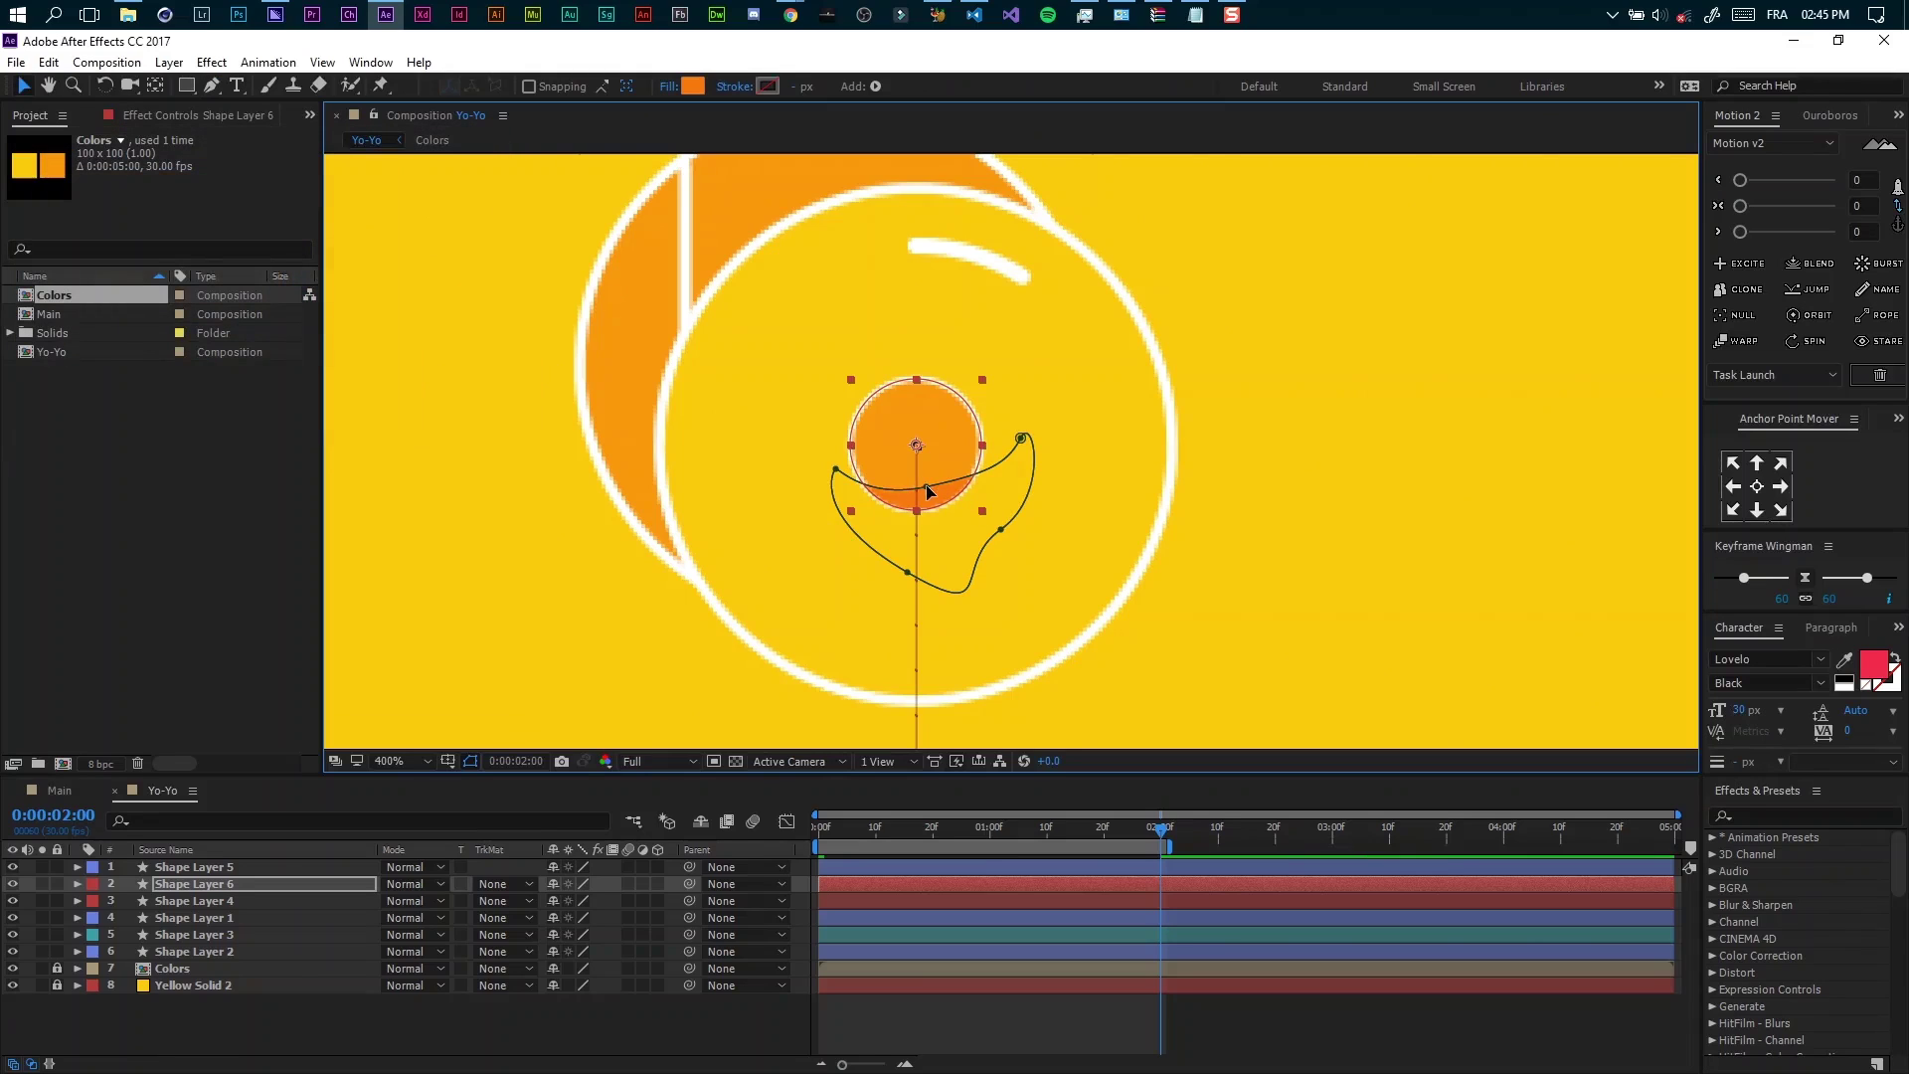
pyautogui.click(221, 1022)
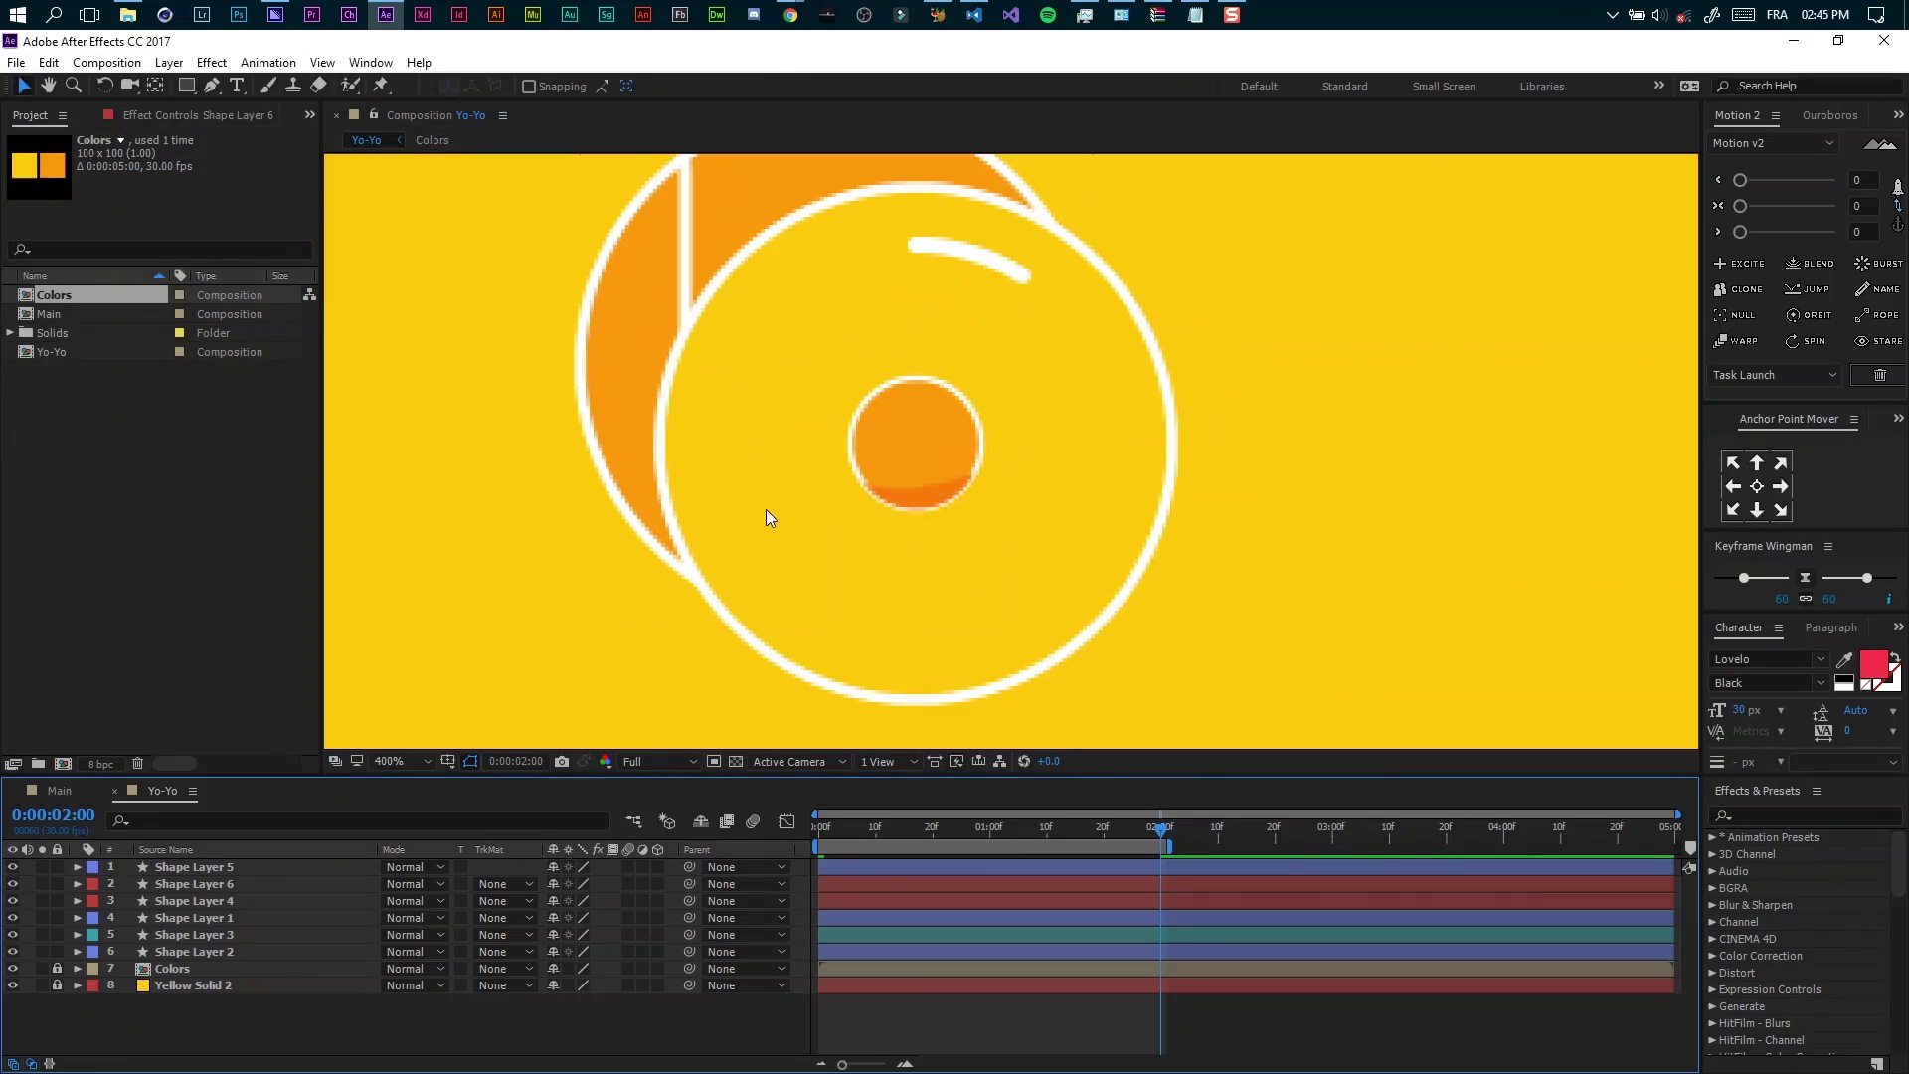
# Select Shape Layers 4 and 6 and reshape the shadow mask's curve under the circle
pyautogui.click(207, 900)
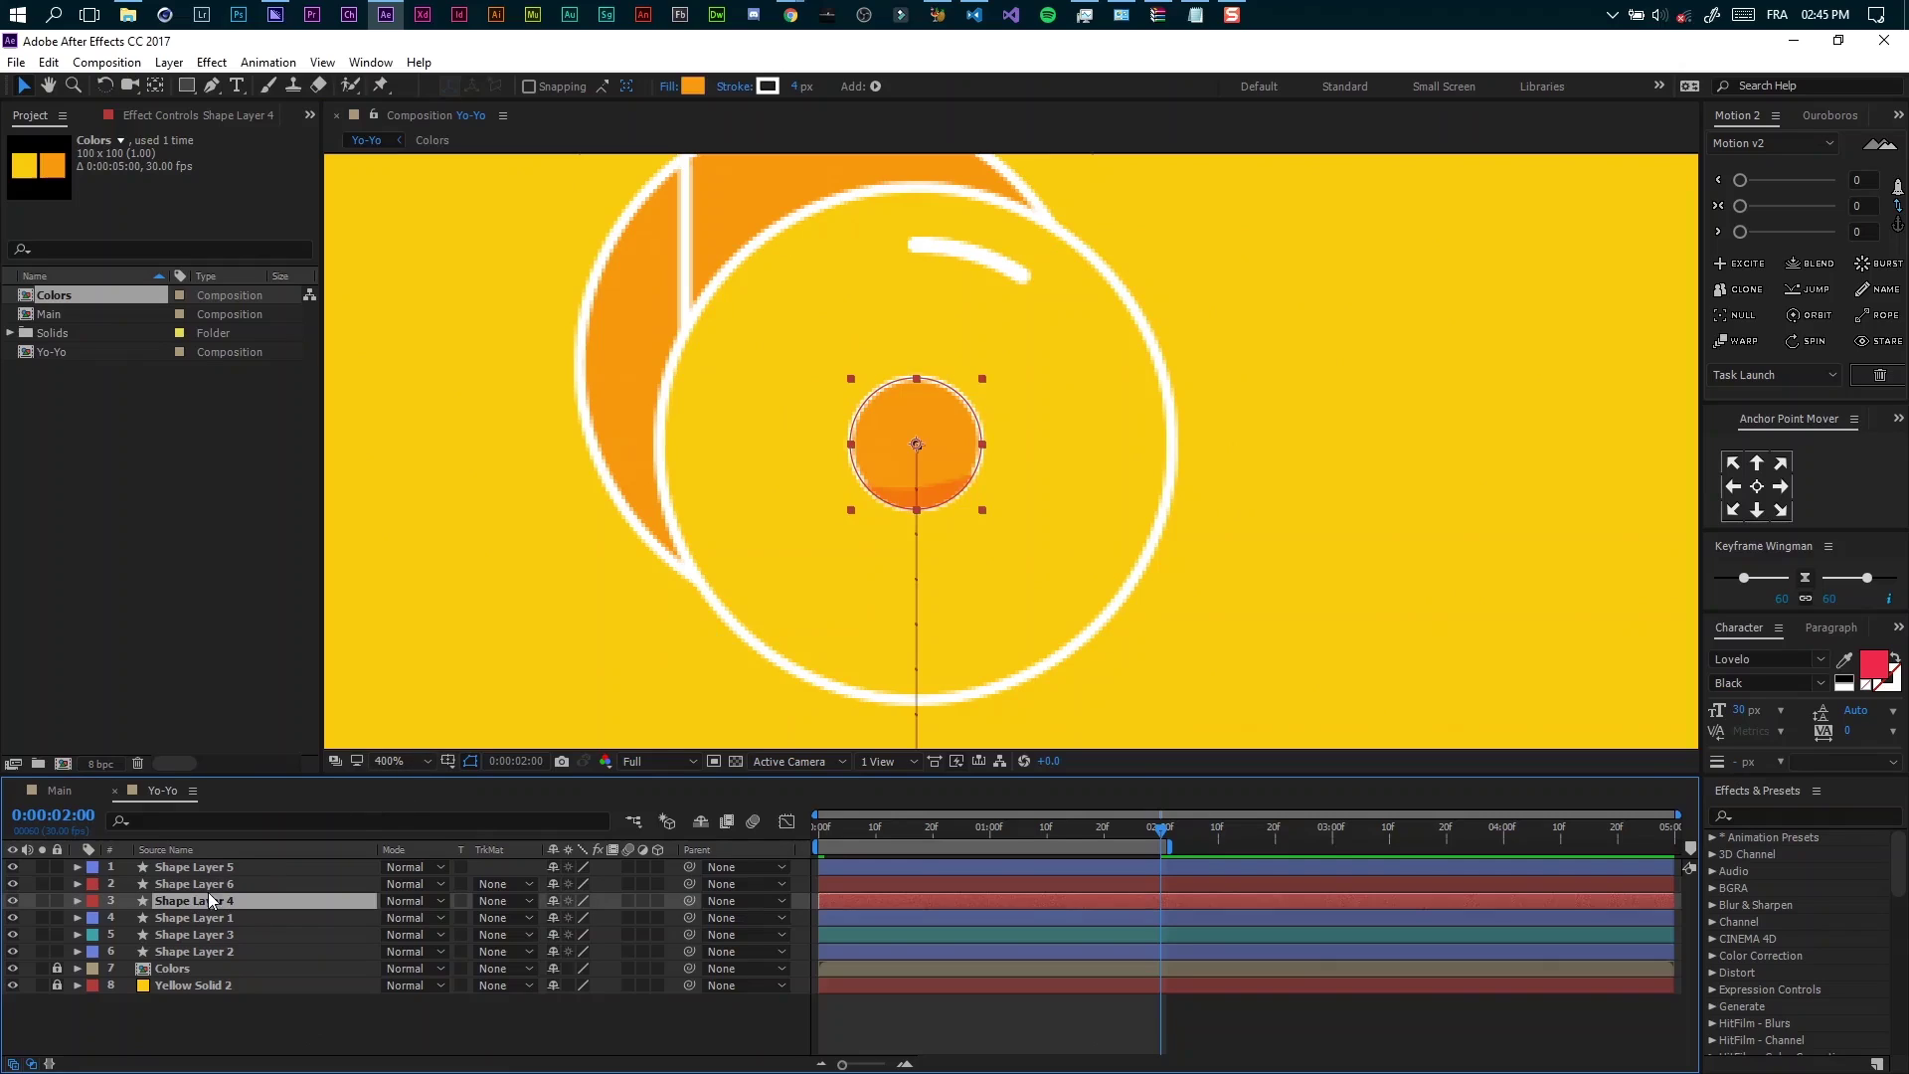
pyautogui.keyDown('shift'); pyautogui.click(213, 884); pyautogui.keyUp('shift')
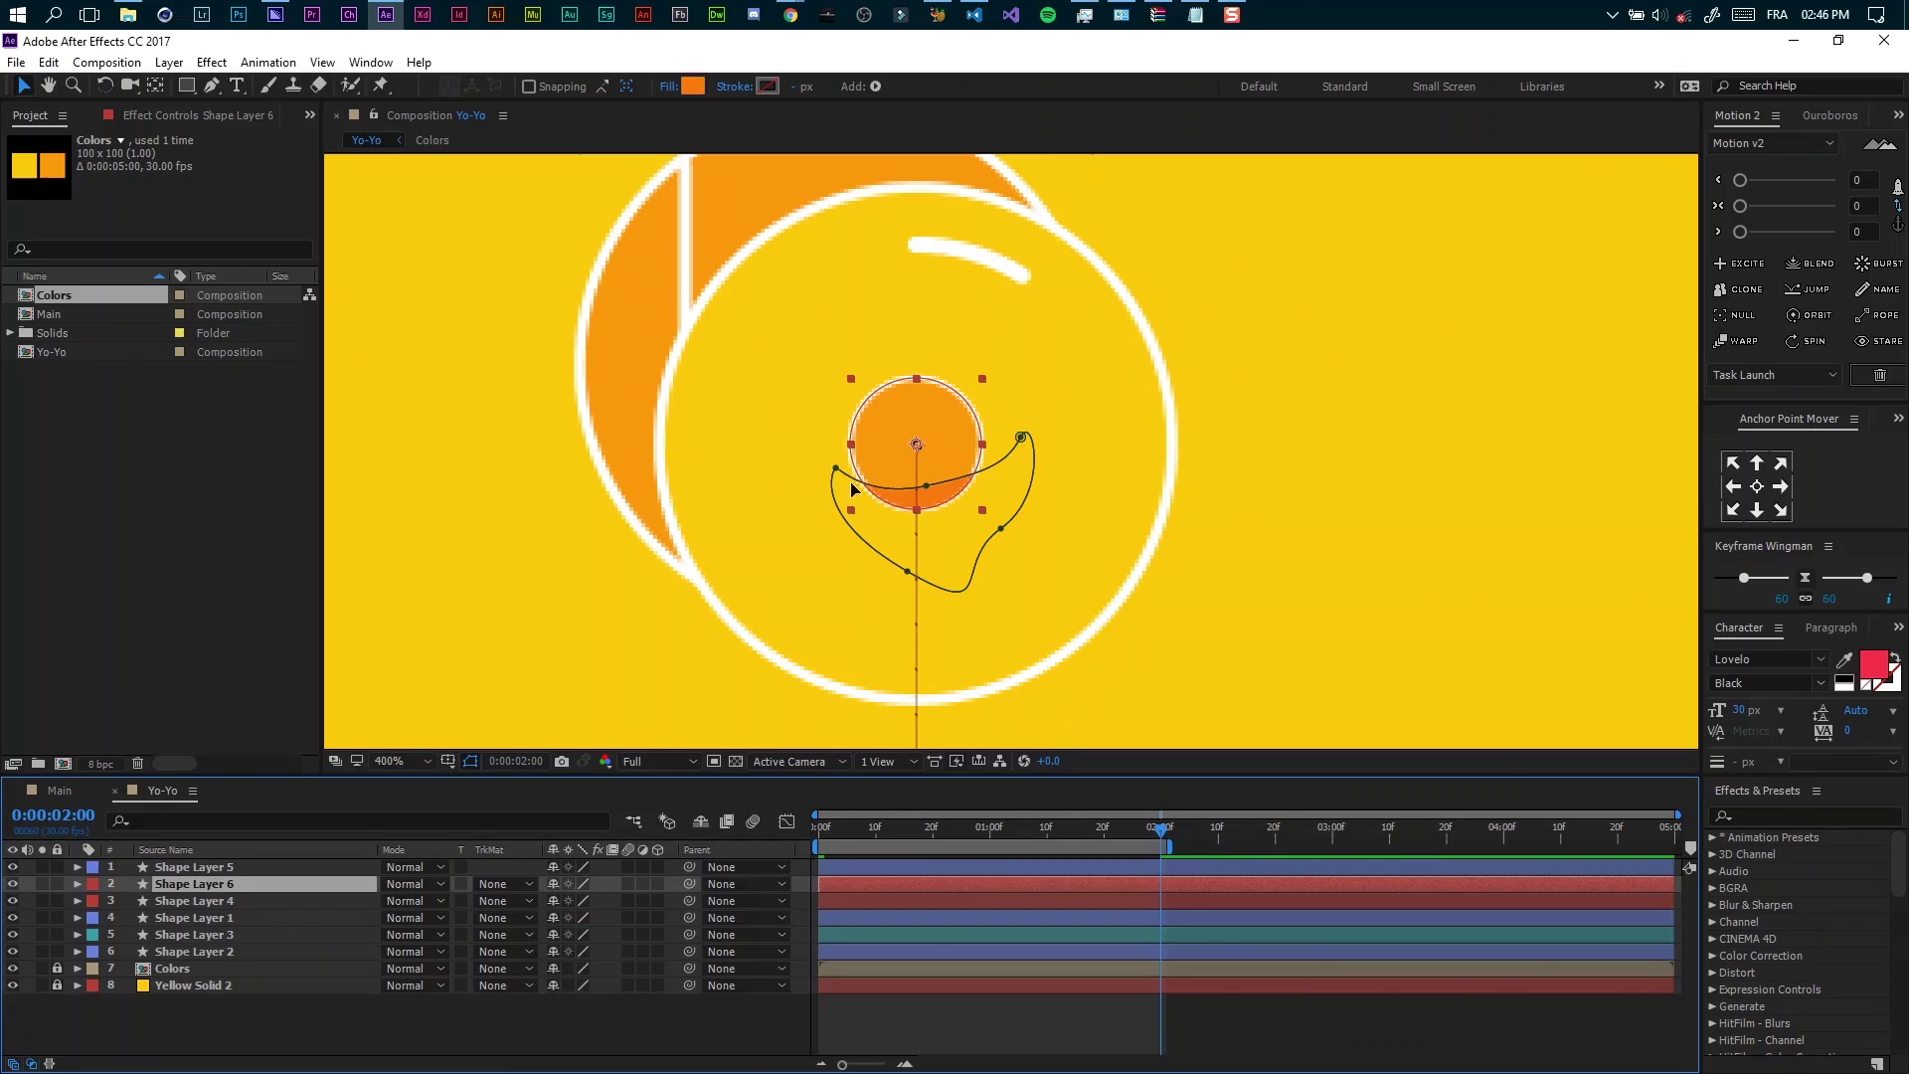
pyautogui.moveTo(907, 578); pyautogui.dragTo(1002, 567)
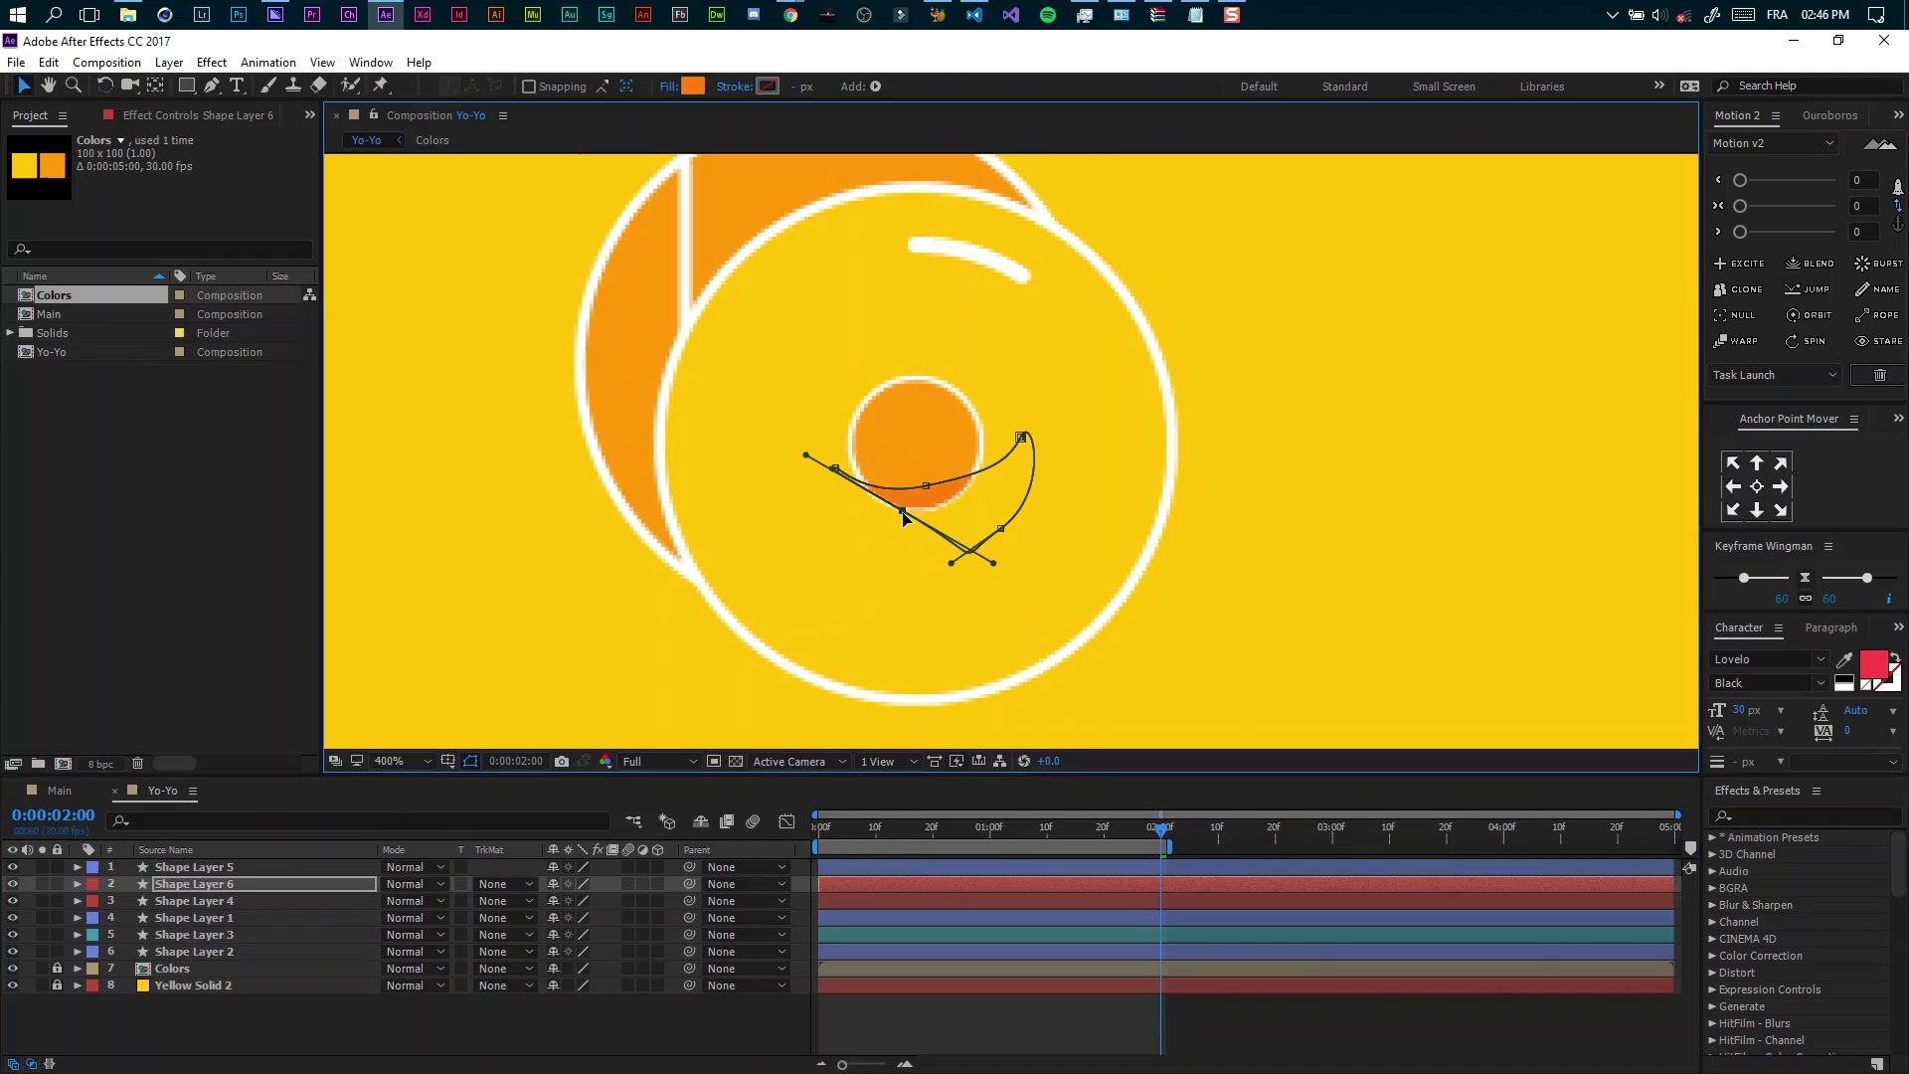
pyautogui.scroll(2, 941, 557)
pyautogui.scroll(-1, 883, 609)
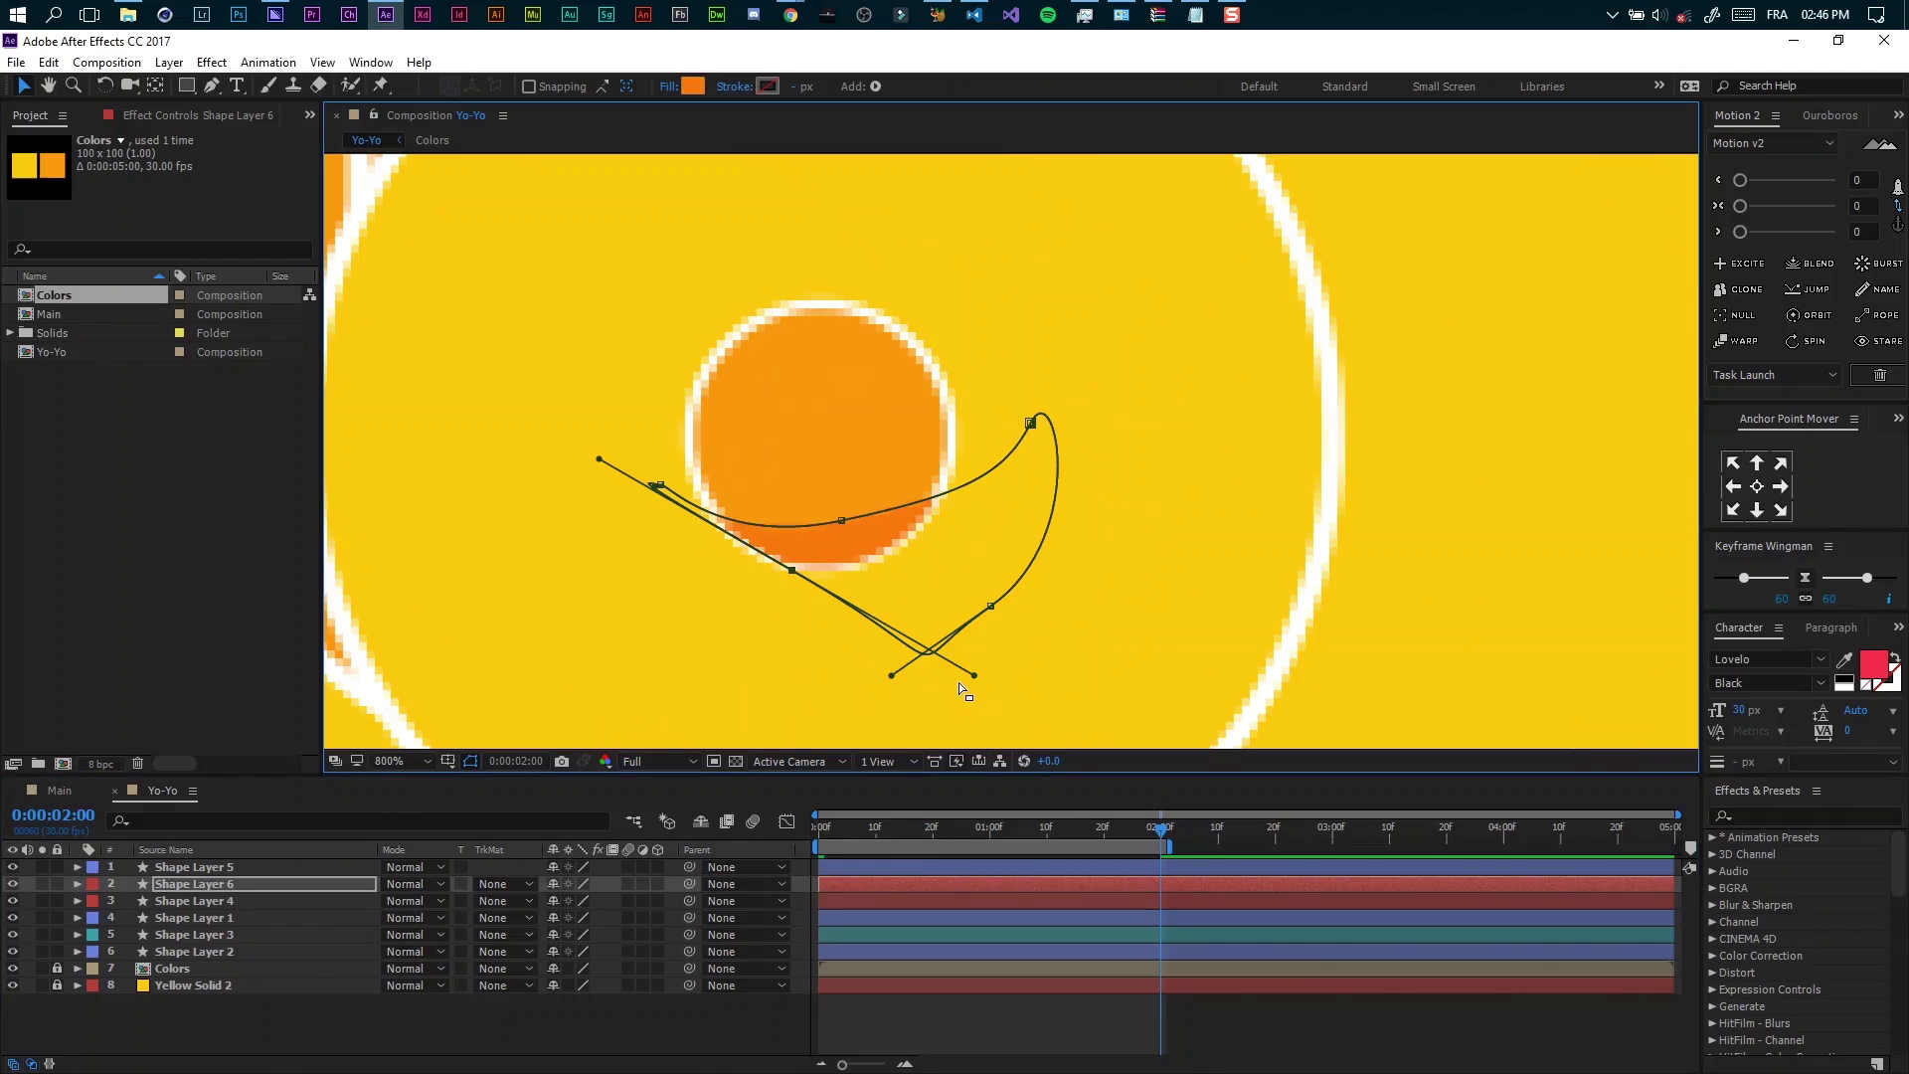
pyautogui.moveTo(993, 614); pyautogui.dragTo(910, 548)
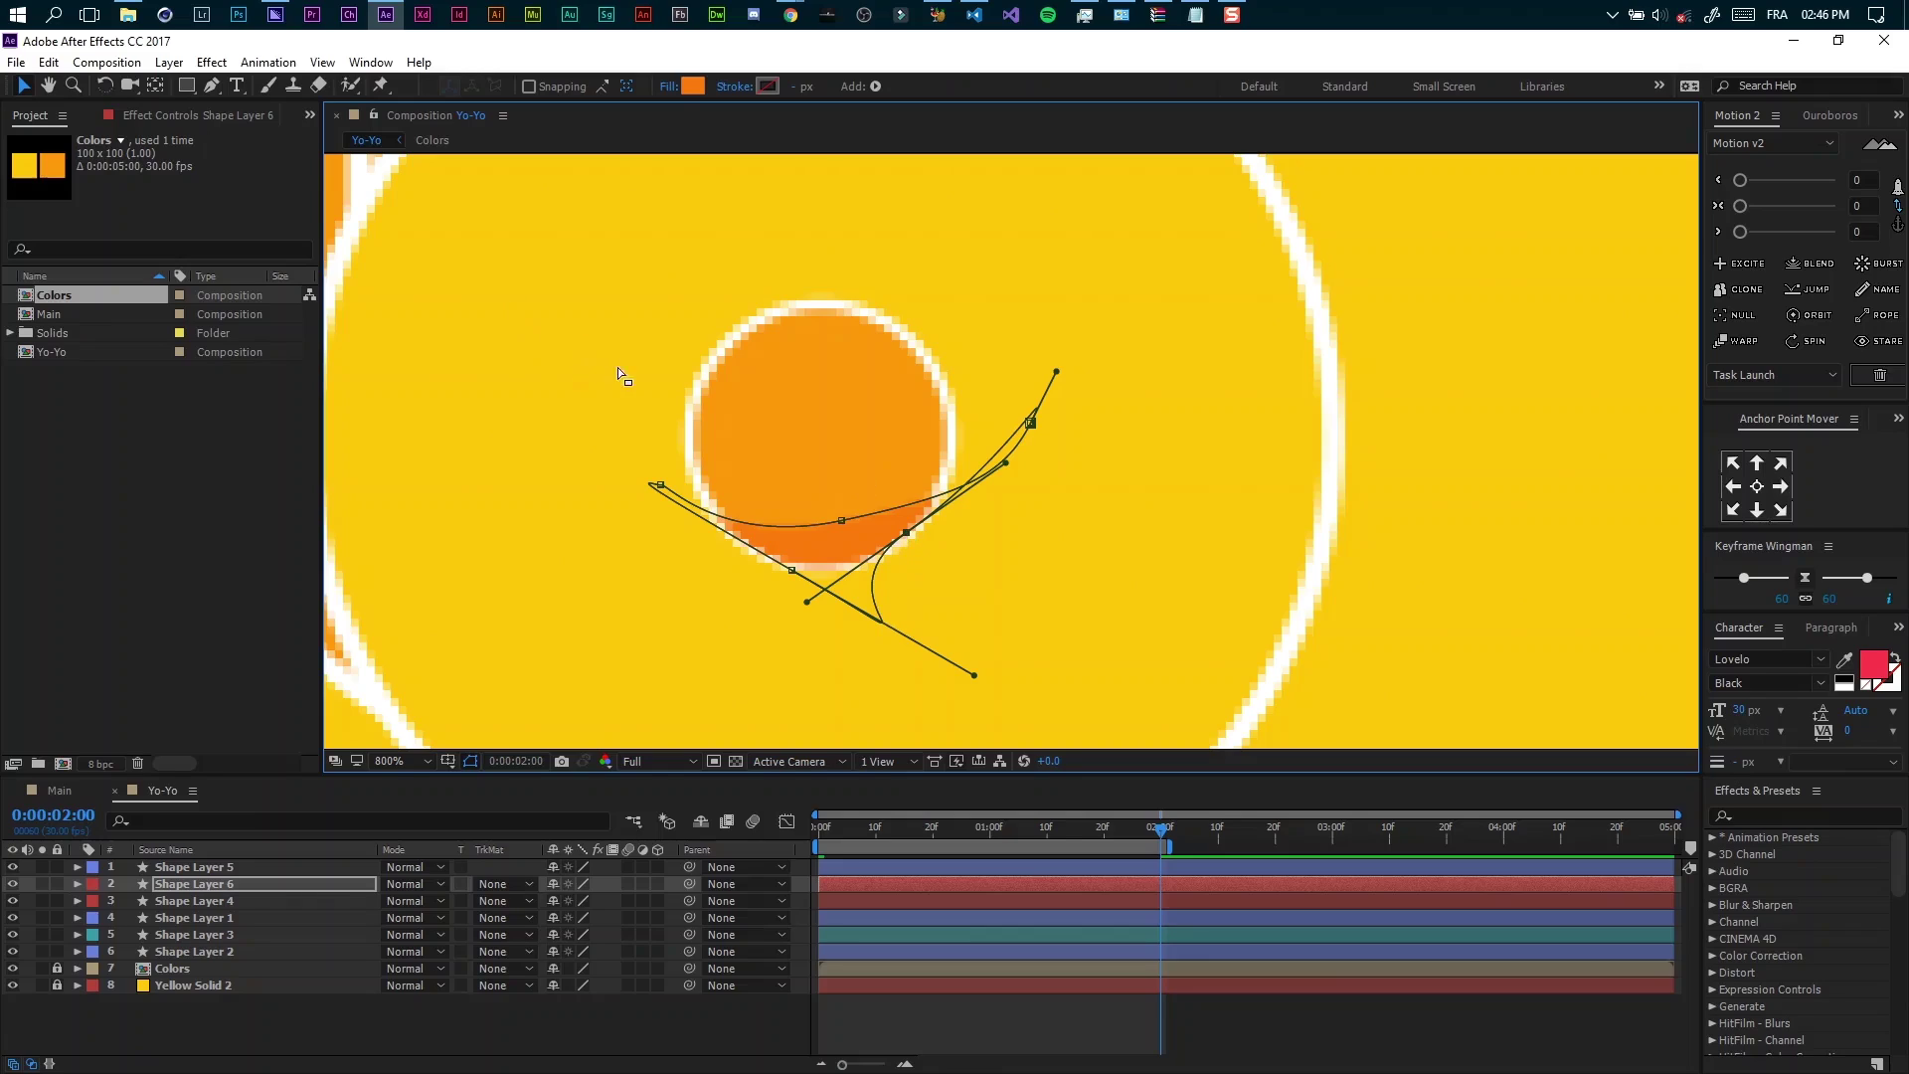
# Delete an unwanted mask vertex and add a new point pulled up-left along the curve
pyautogui.press('g')
pyautogui.click(907, 533)
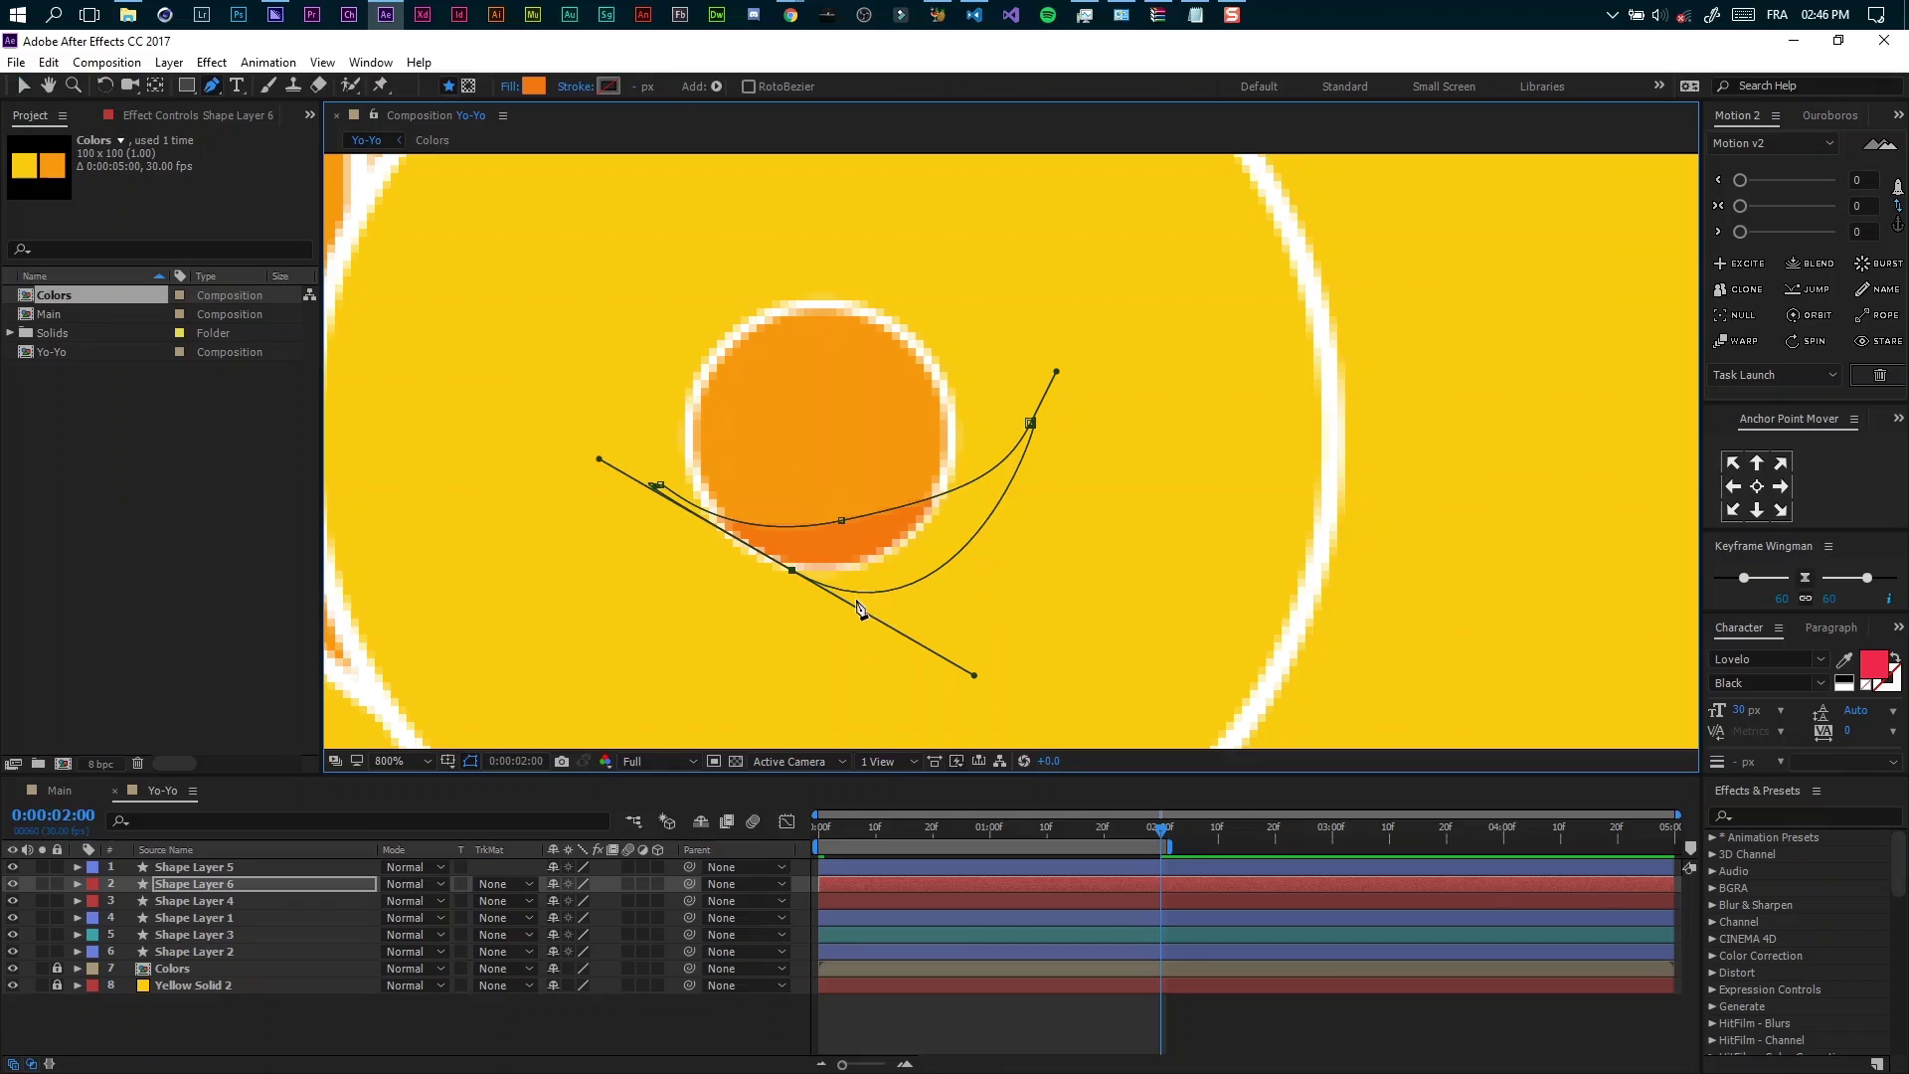
pyautogui.moveTo(793, 571); pyautogui.dragTo(782, 558)
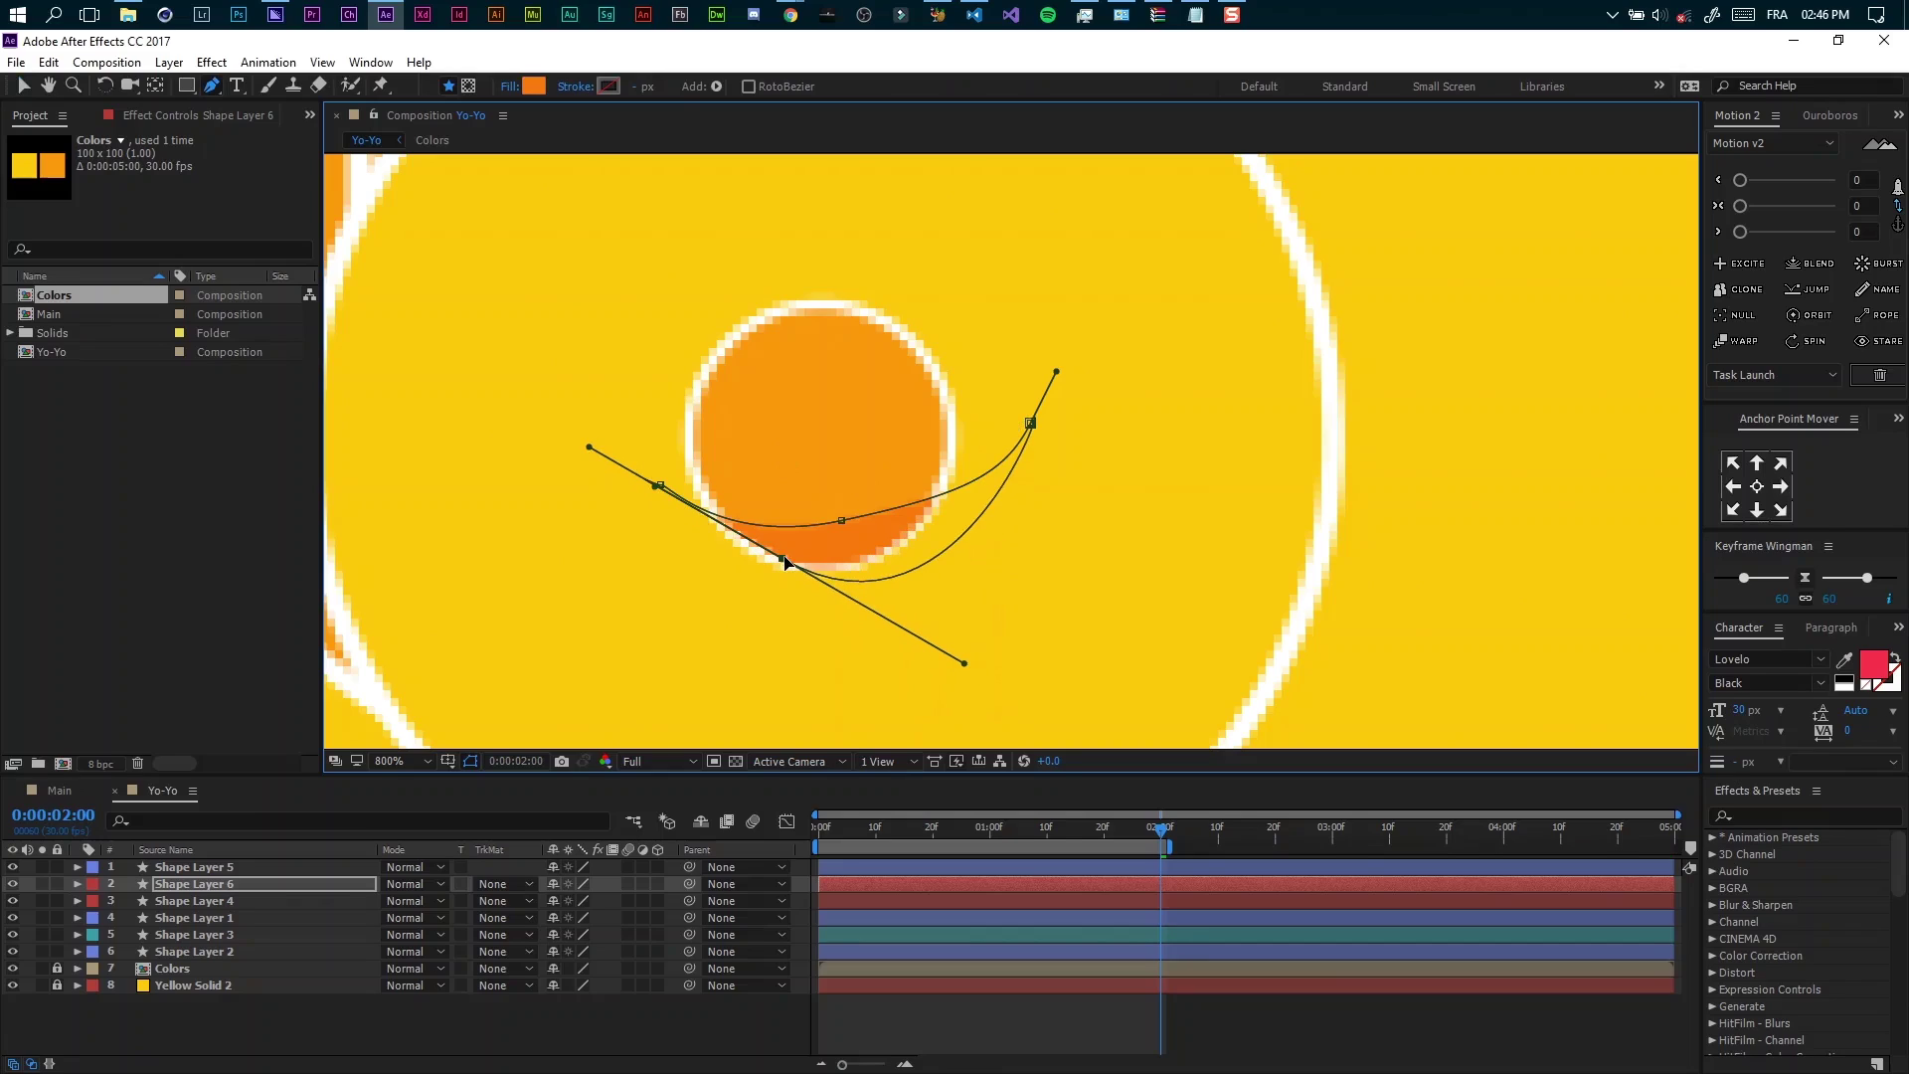
pyautogui.click(938, 554)
pyautogui.moveTo(938, 554); pyautogui.dragTo(906, 524)
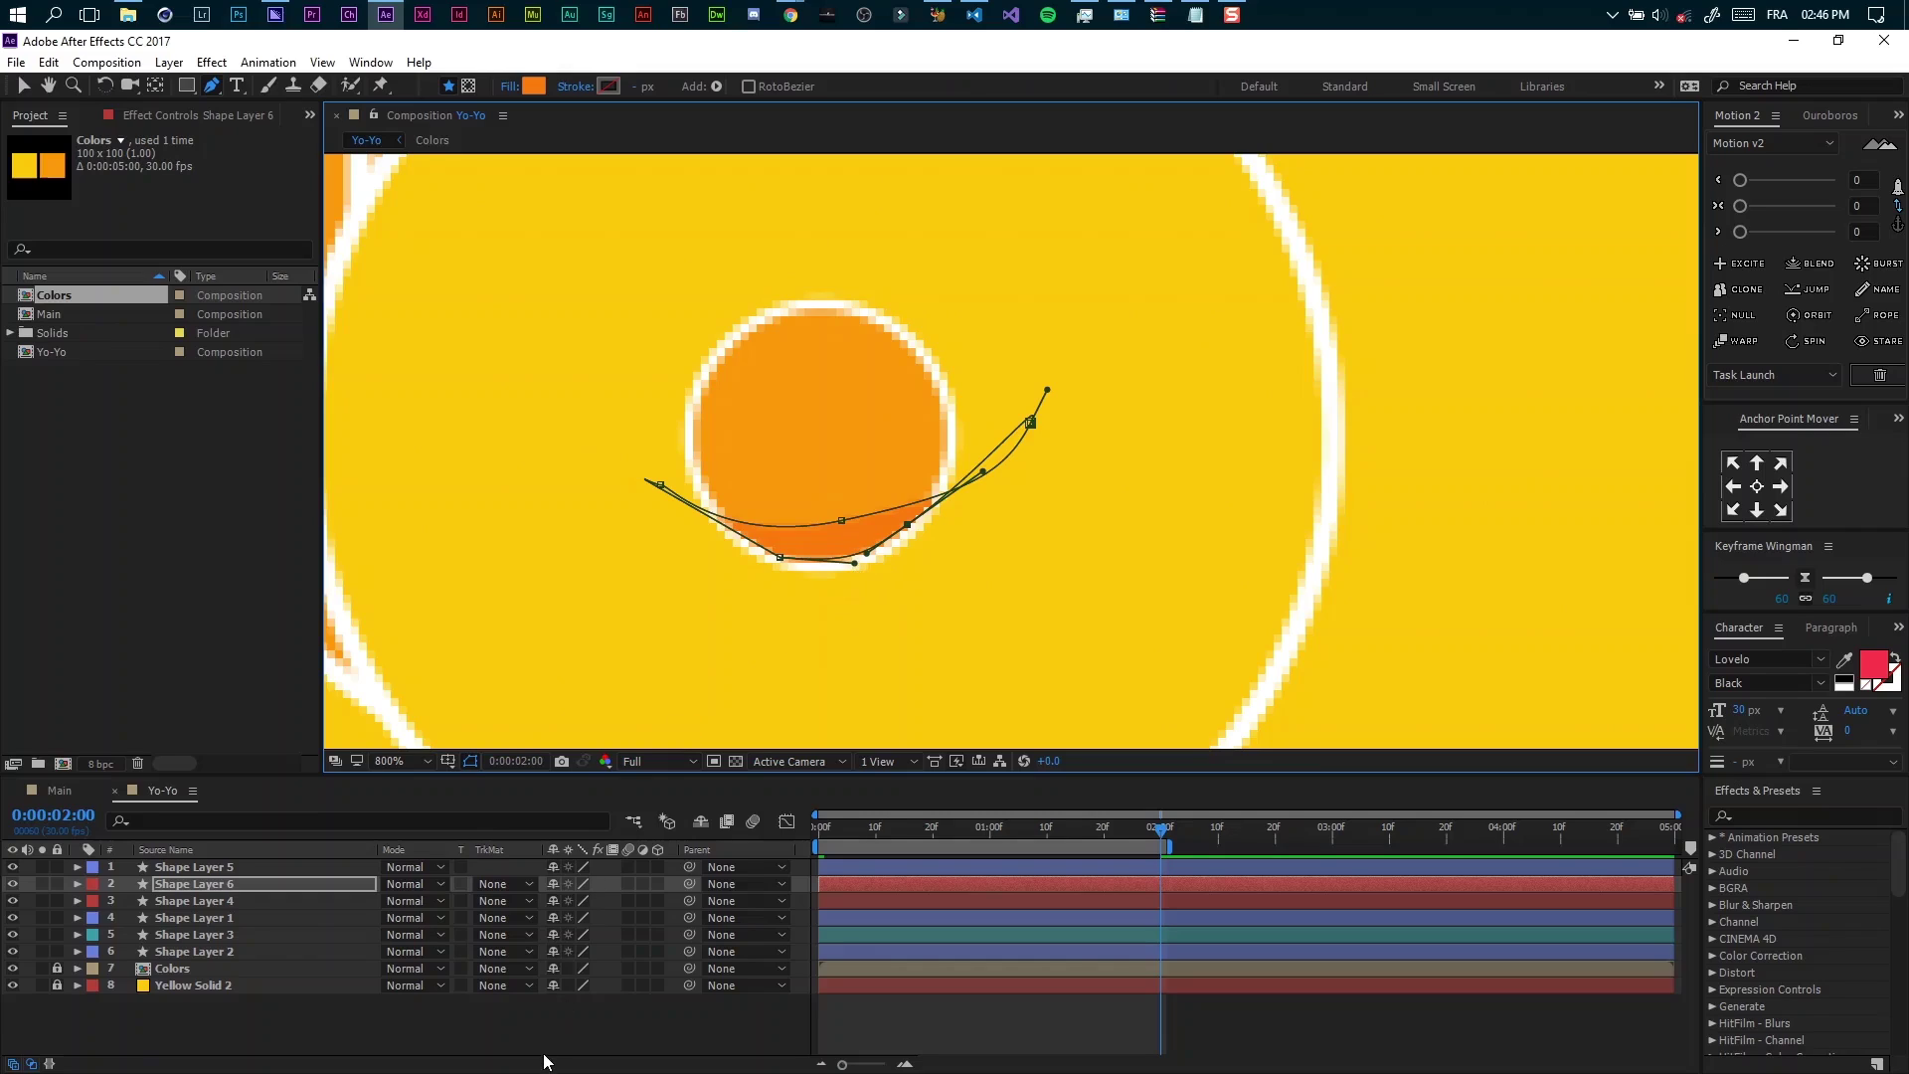
pyautogui.click(566, 1004)
# Zoom out so the whole composition fits in the viewer
pyautogui.press(',')
pyautogui.press(',')
pyautogui.click(396, 760)
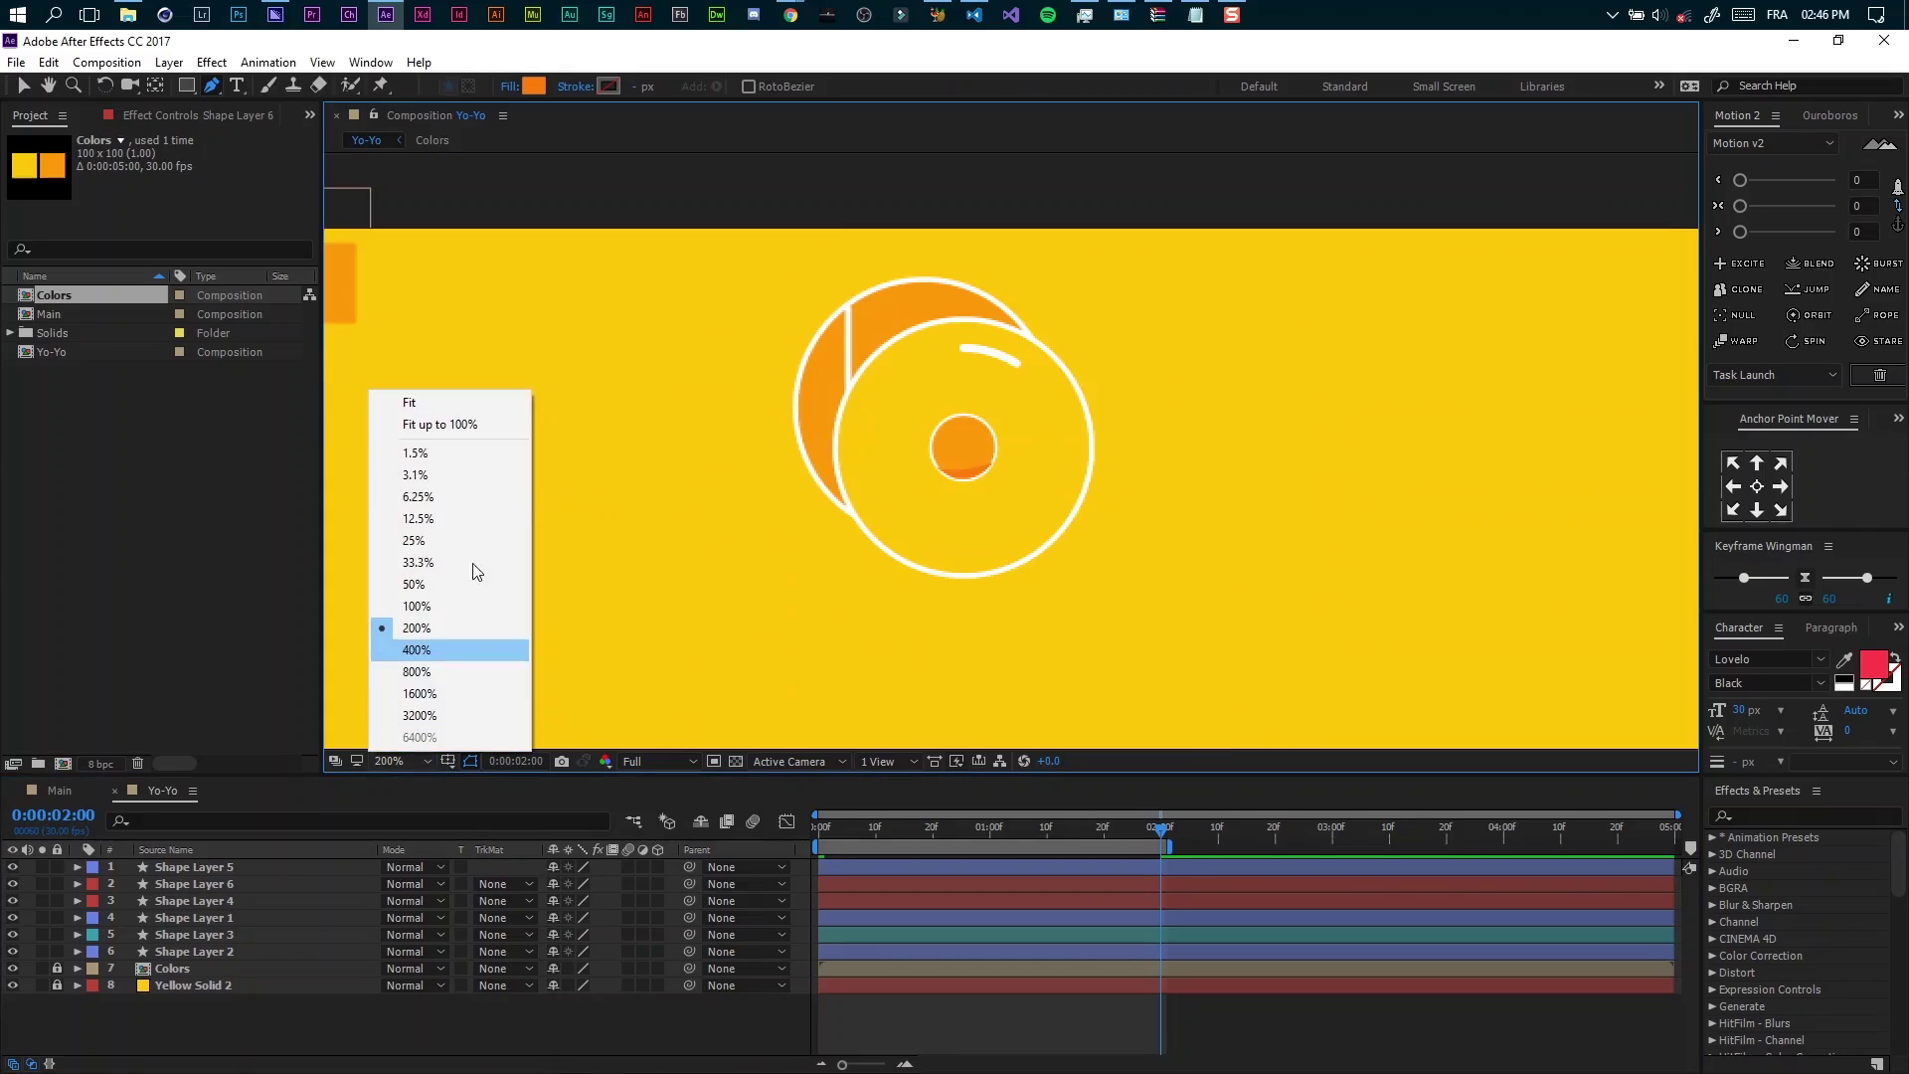
pyautogui.click(487, 428)
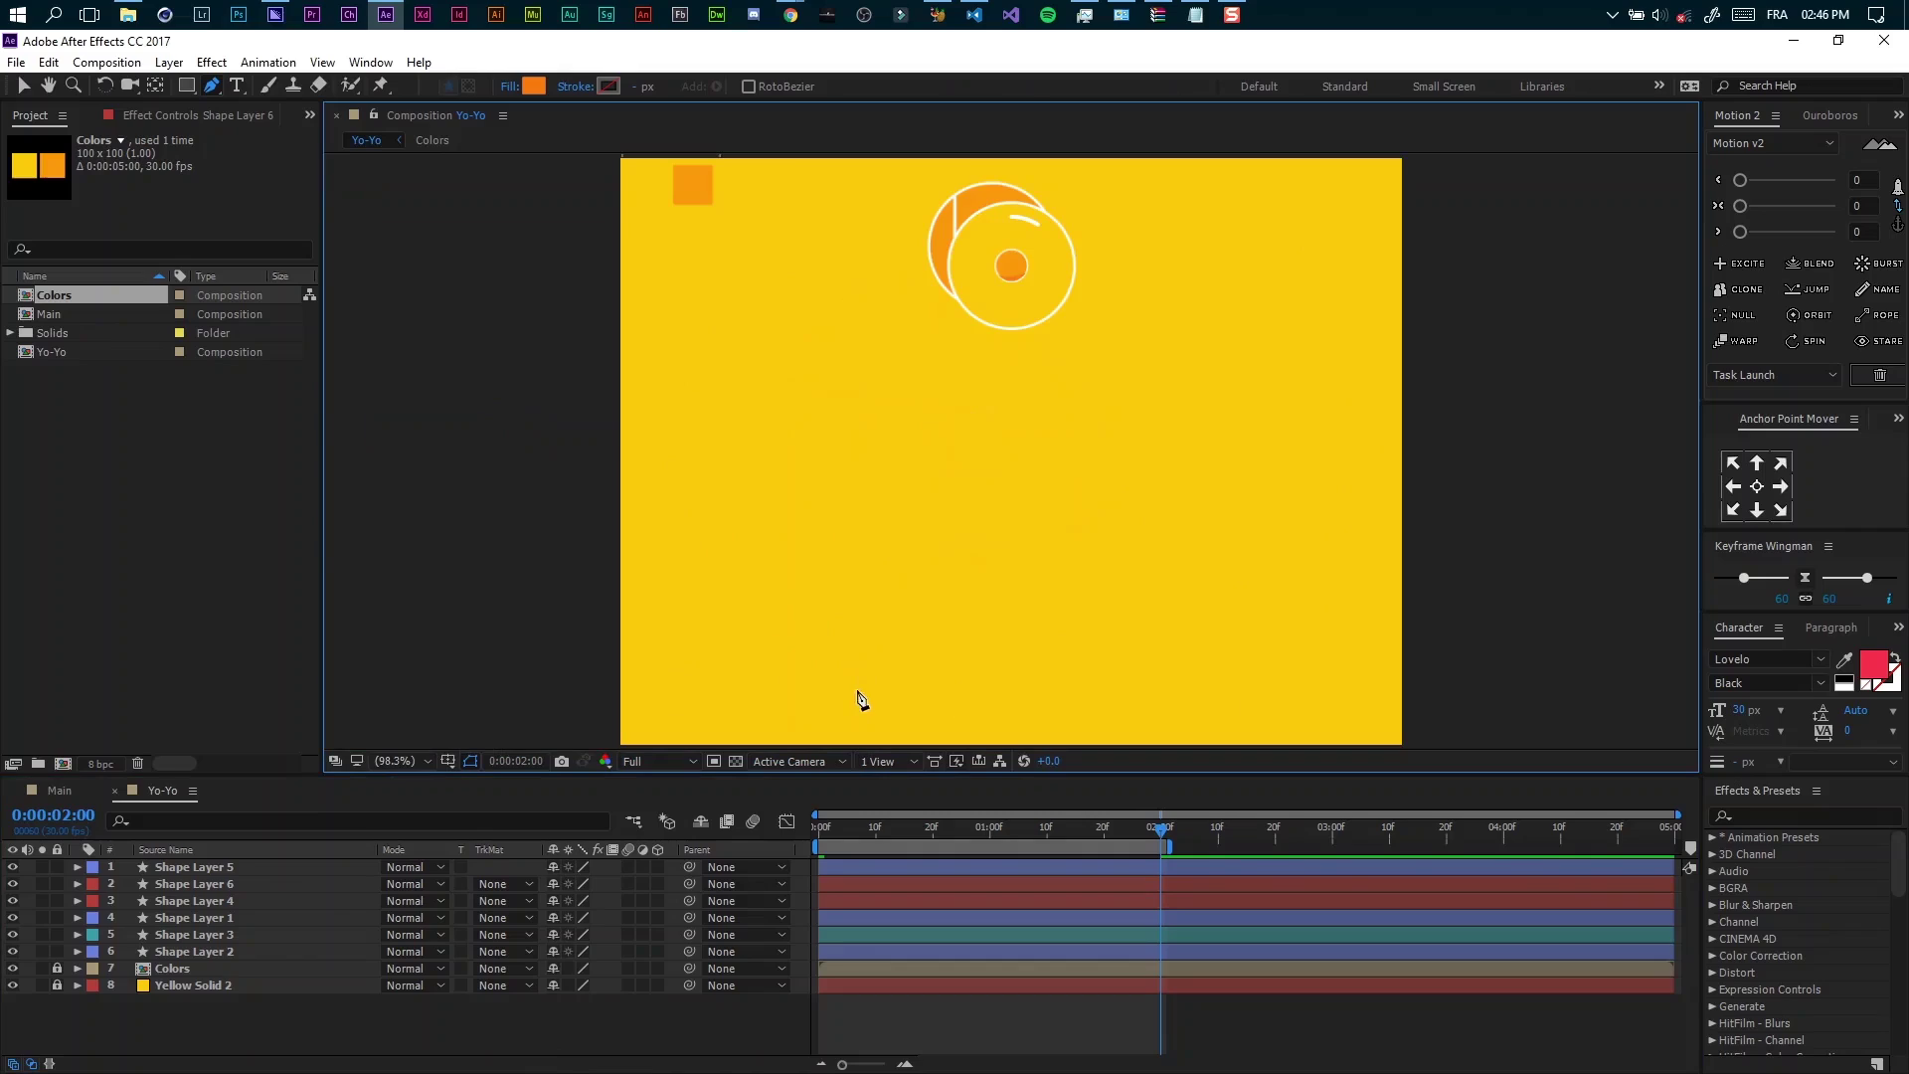
pyautogui.scroll(2, 1101, 352)
pyautogui.scroll(3, 928, 733)
pyautogui.scroll(1, 929, 528)
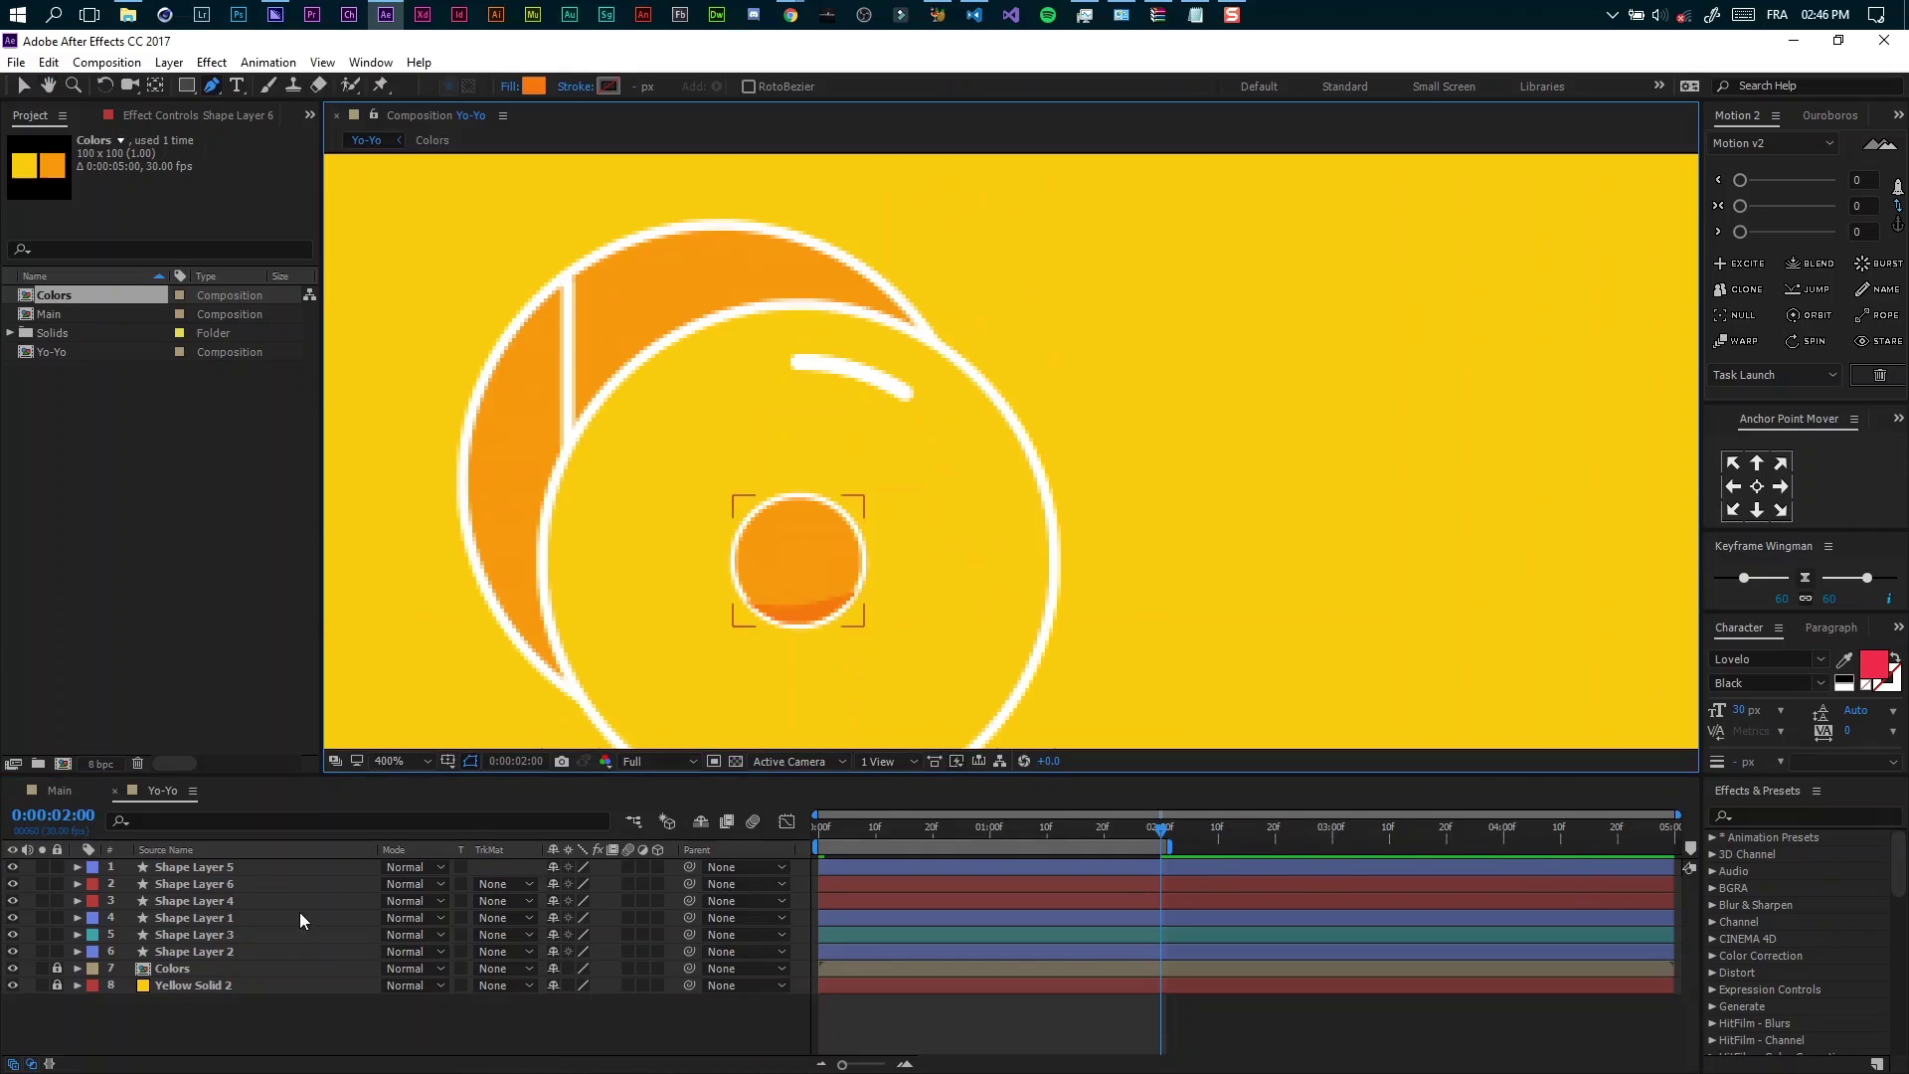
# Tuck the mask's left end and top-right point against the circle edge, then fit the view
pyautogui.click(199, 883)
pyautogui.click(902, 553)
pyautogui.moveTo(809, 602); pyautogui.dragTo(733, 603)
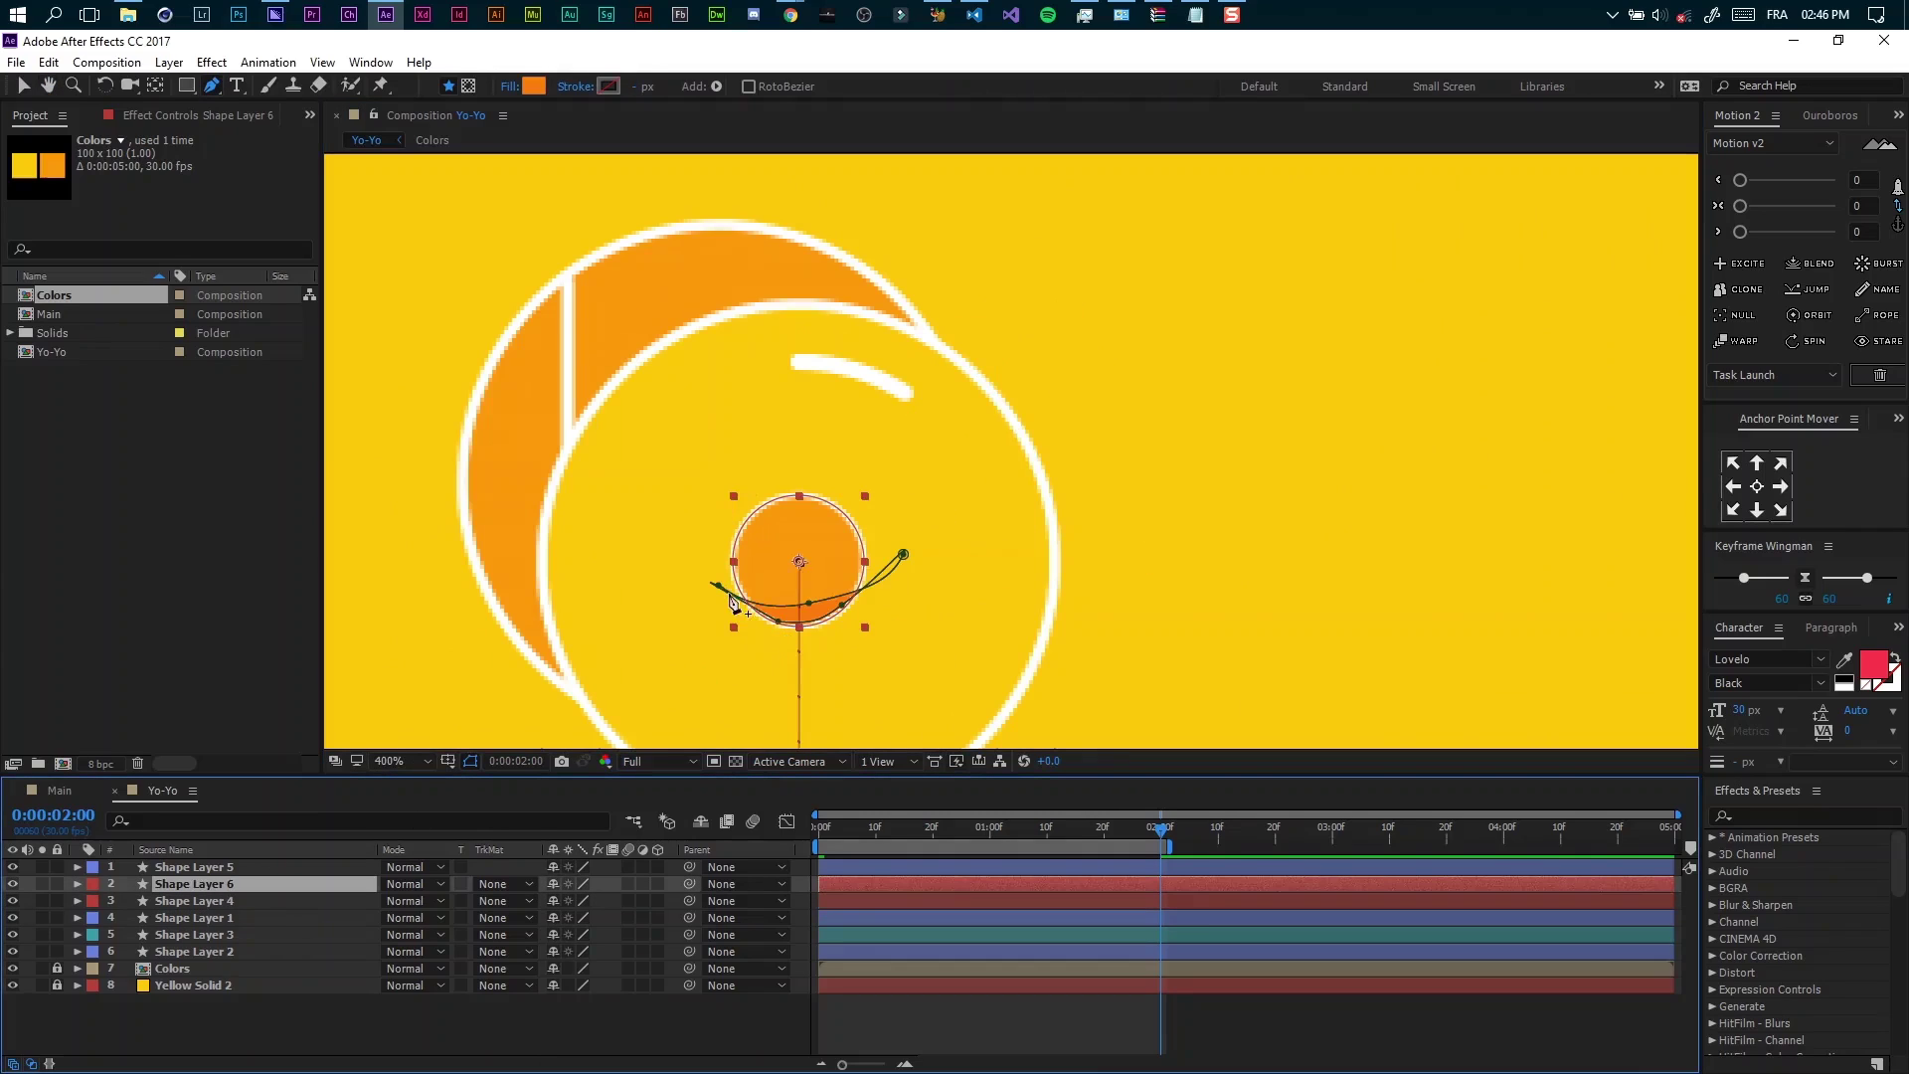
pyautogui.scroll(2, 751, 618)
pyautogui.scroll(2, 753, 469)
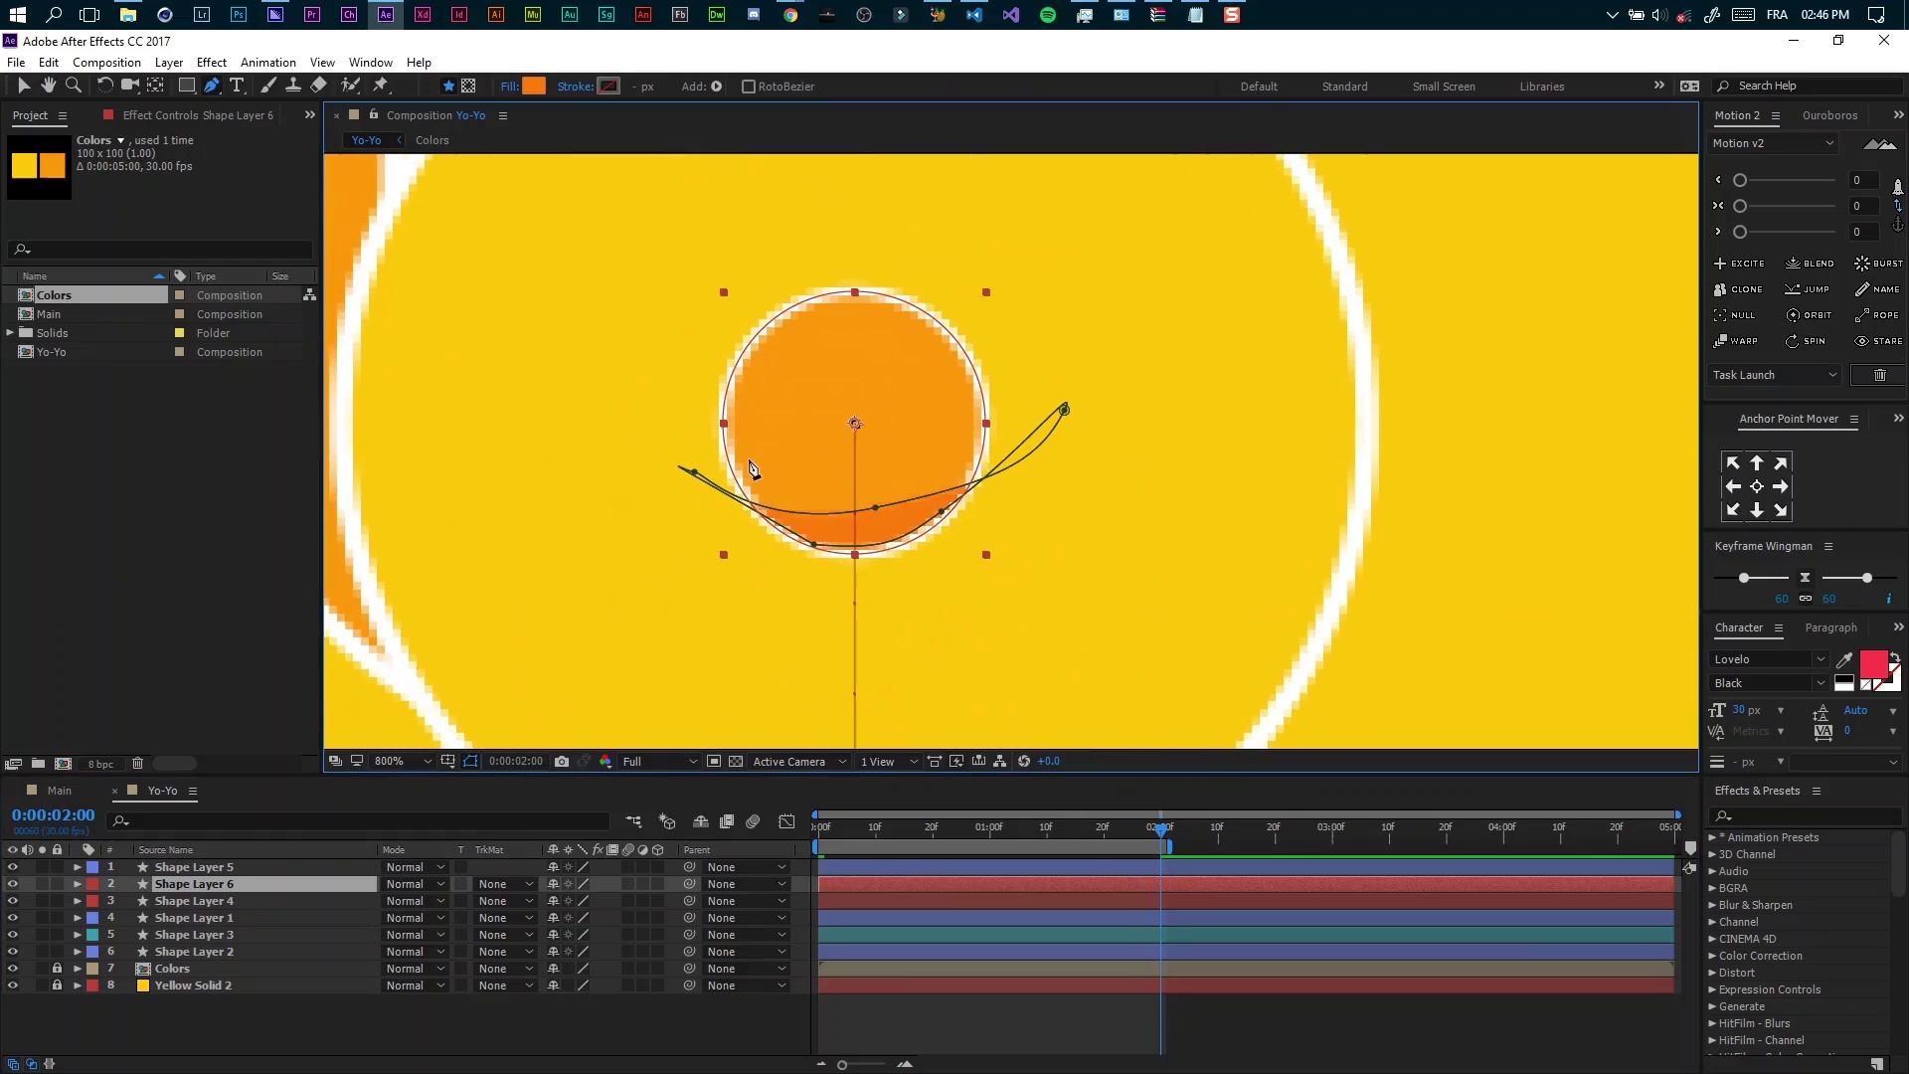
pyautogui.moveTo(703, 477); pyautogui.dragTo(763, 509)
pyautogui.press('Return')
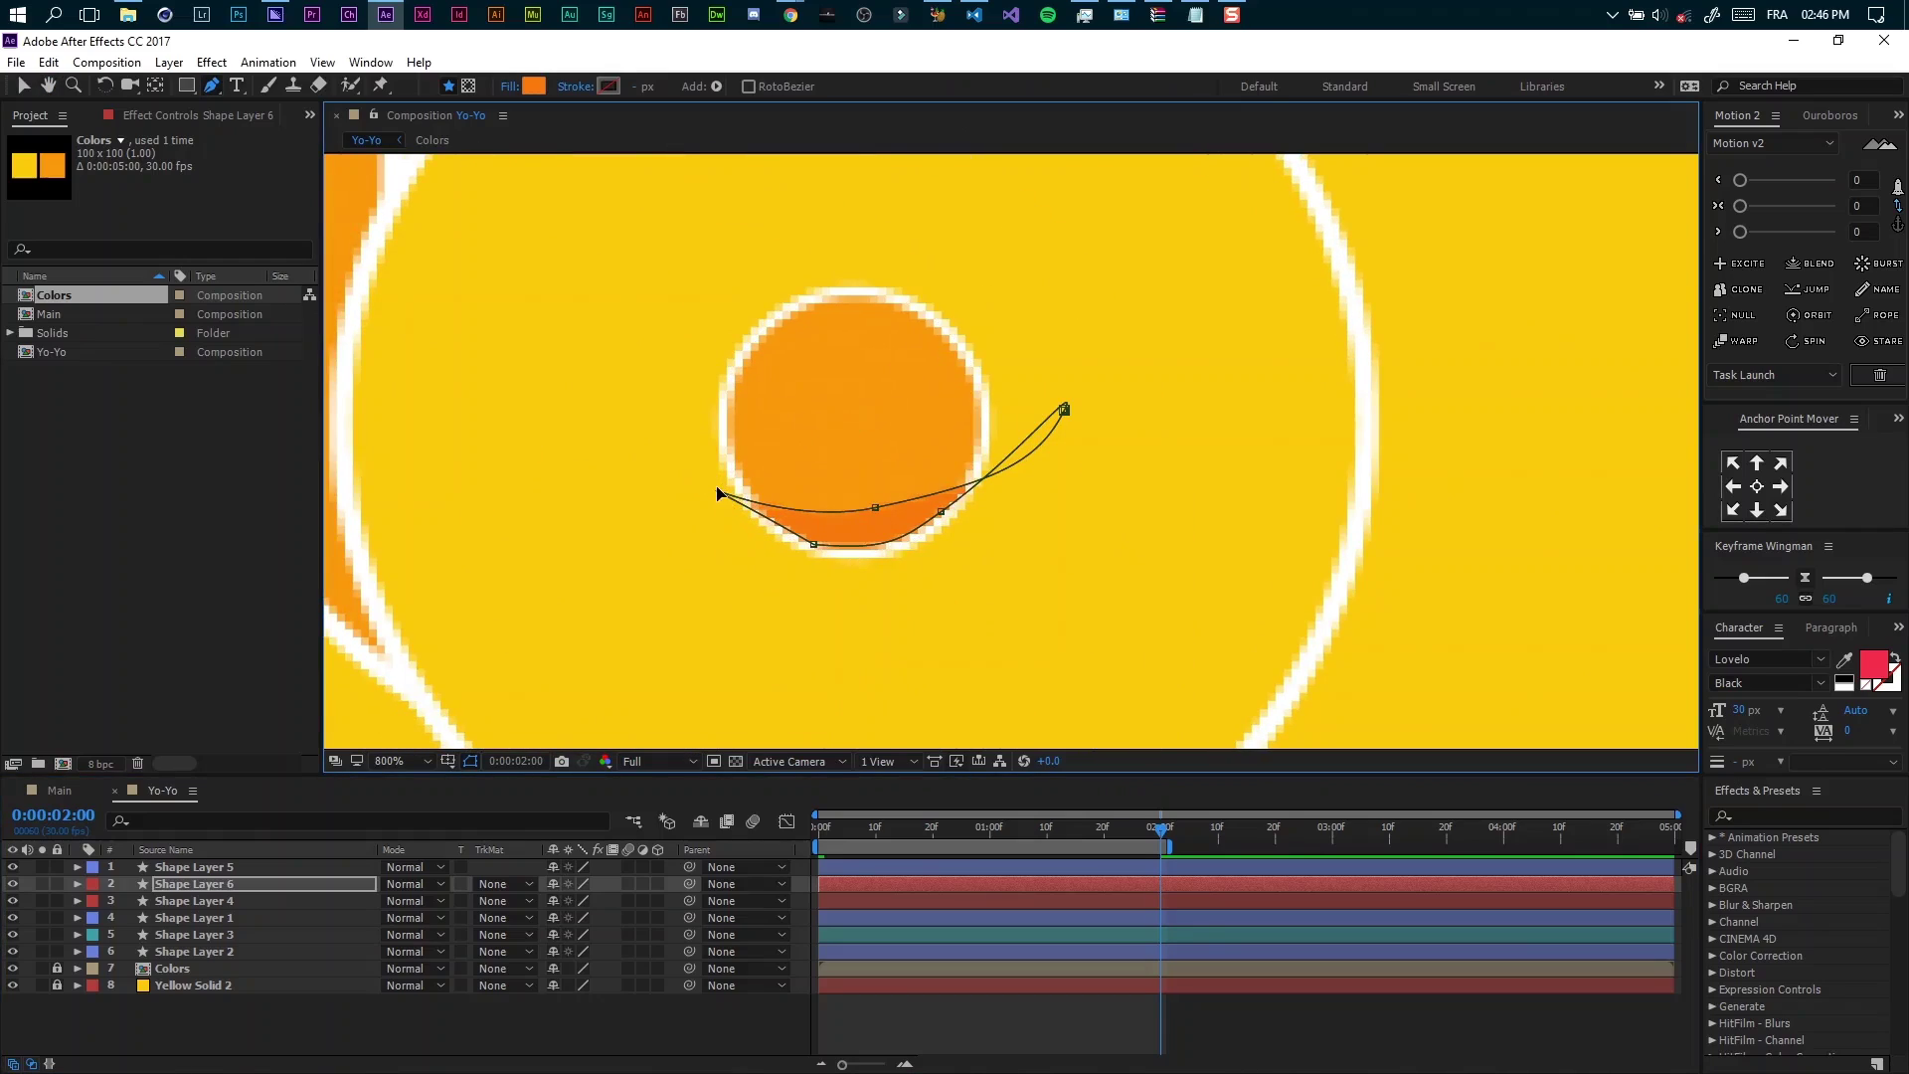
pyautogui.click(718, 493)
pyautogui.moveTo(718, 493); pyautogui.dragTo(760, 510)
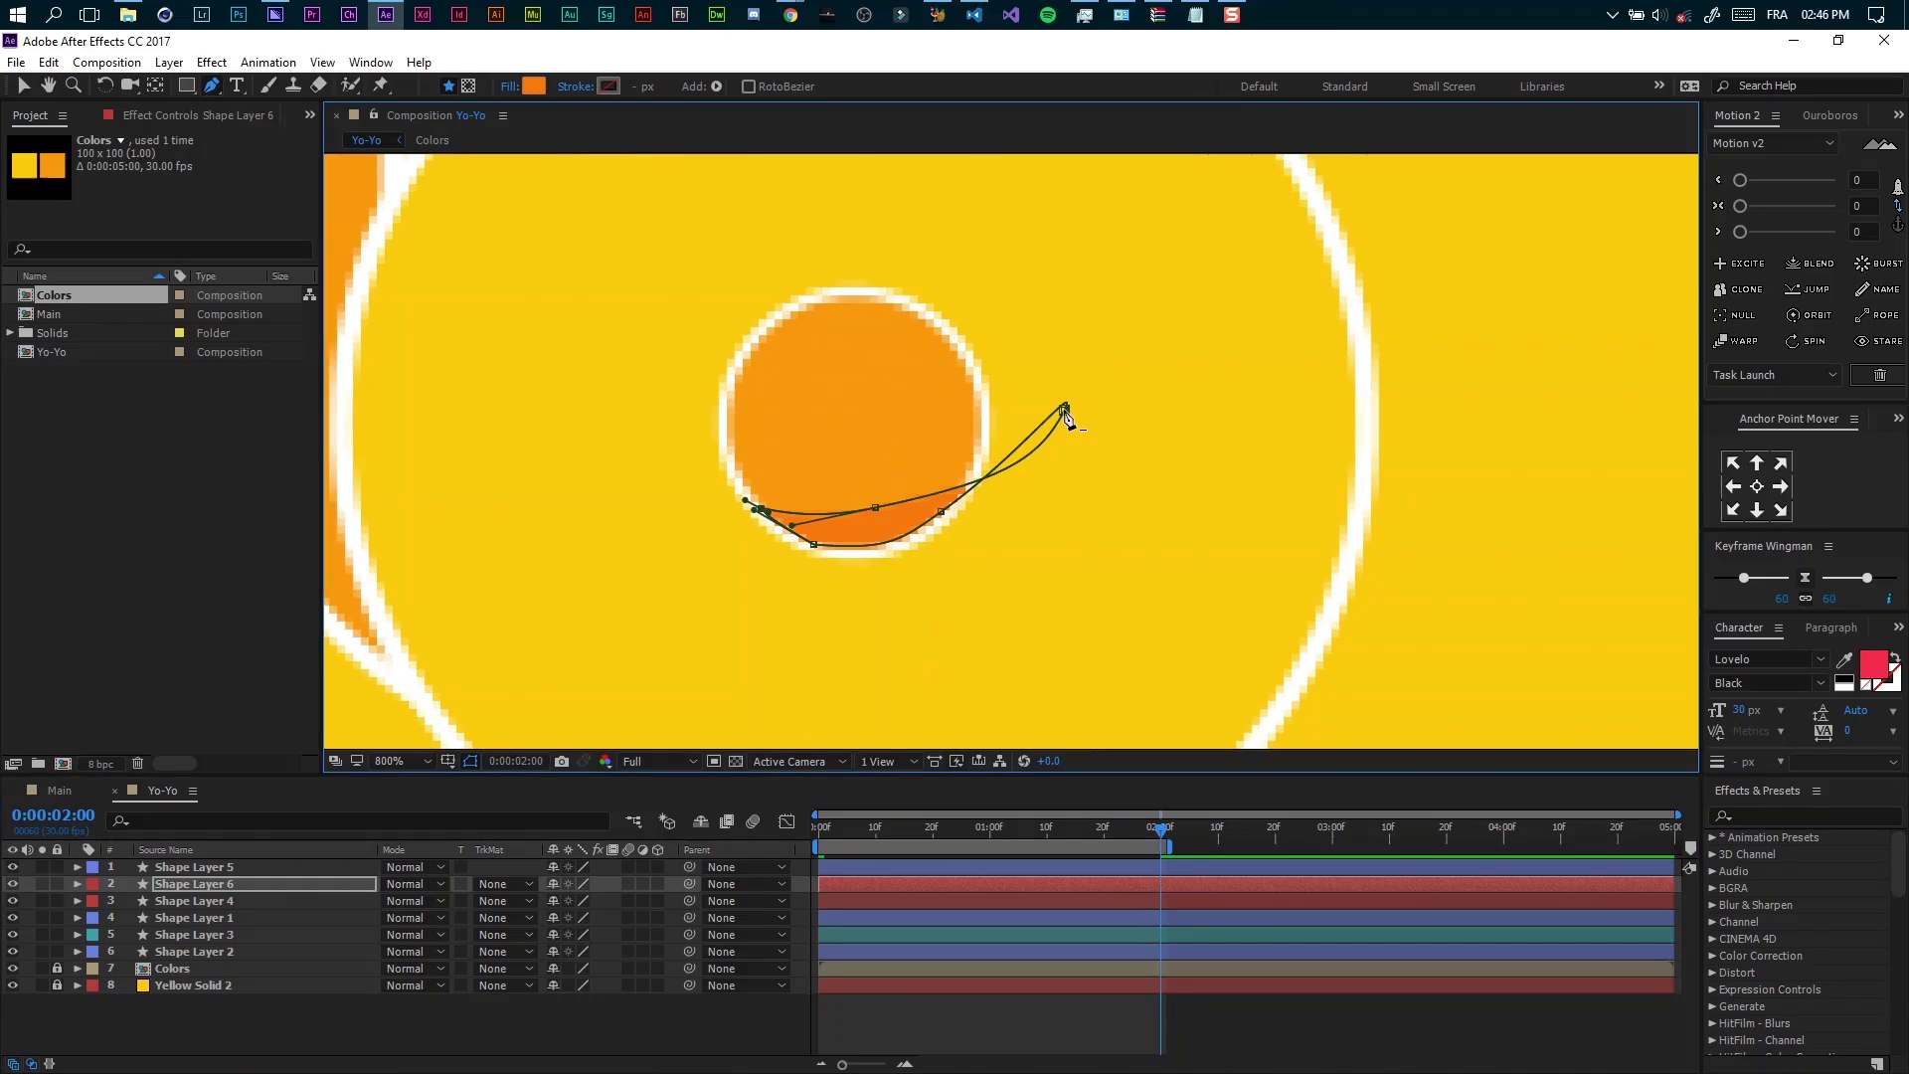
pyautogui.moveTo(1066, 413); pyautogui.dragTo(968, 487)
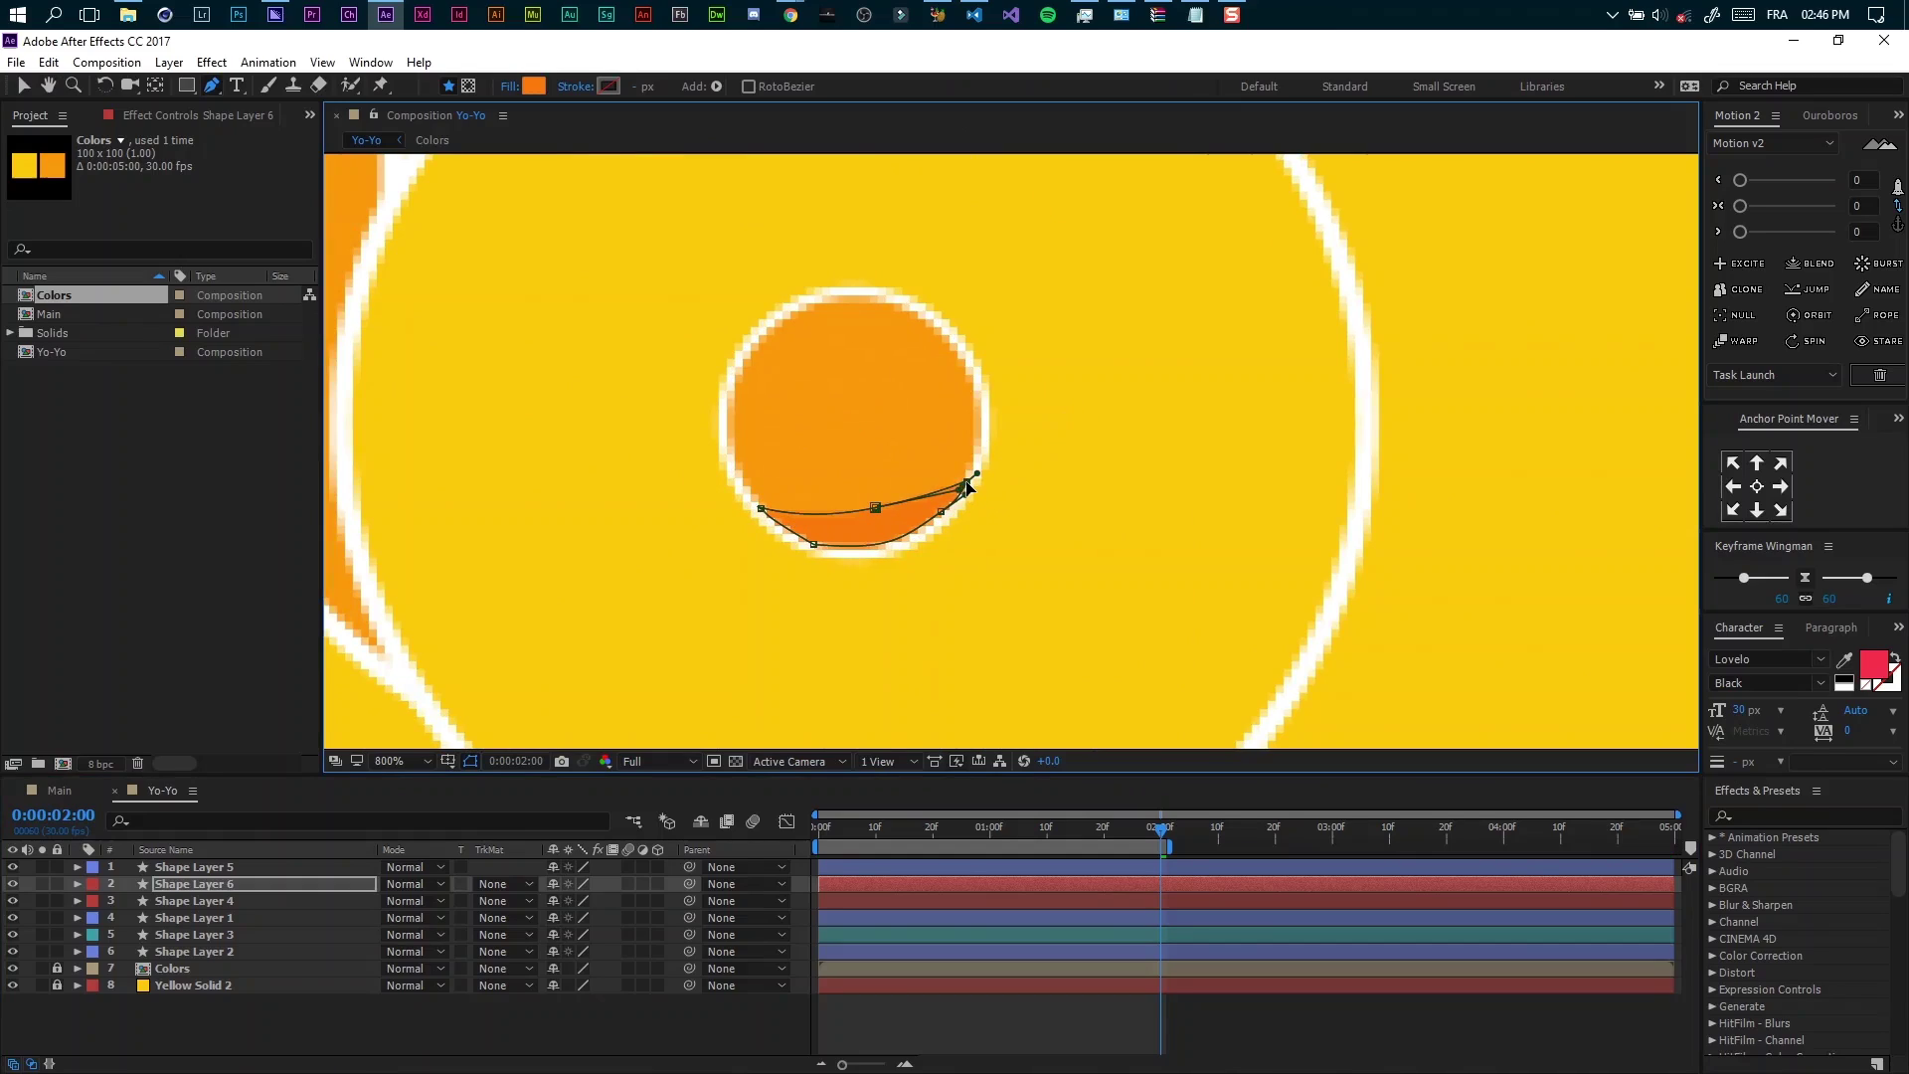
pyautogui.click(406, 762)
pyautogui.click(428, 425)
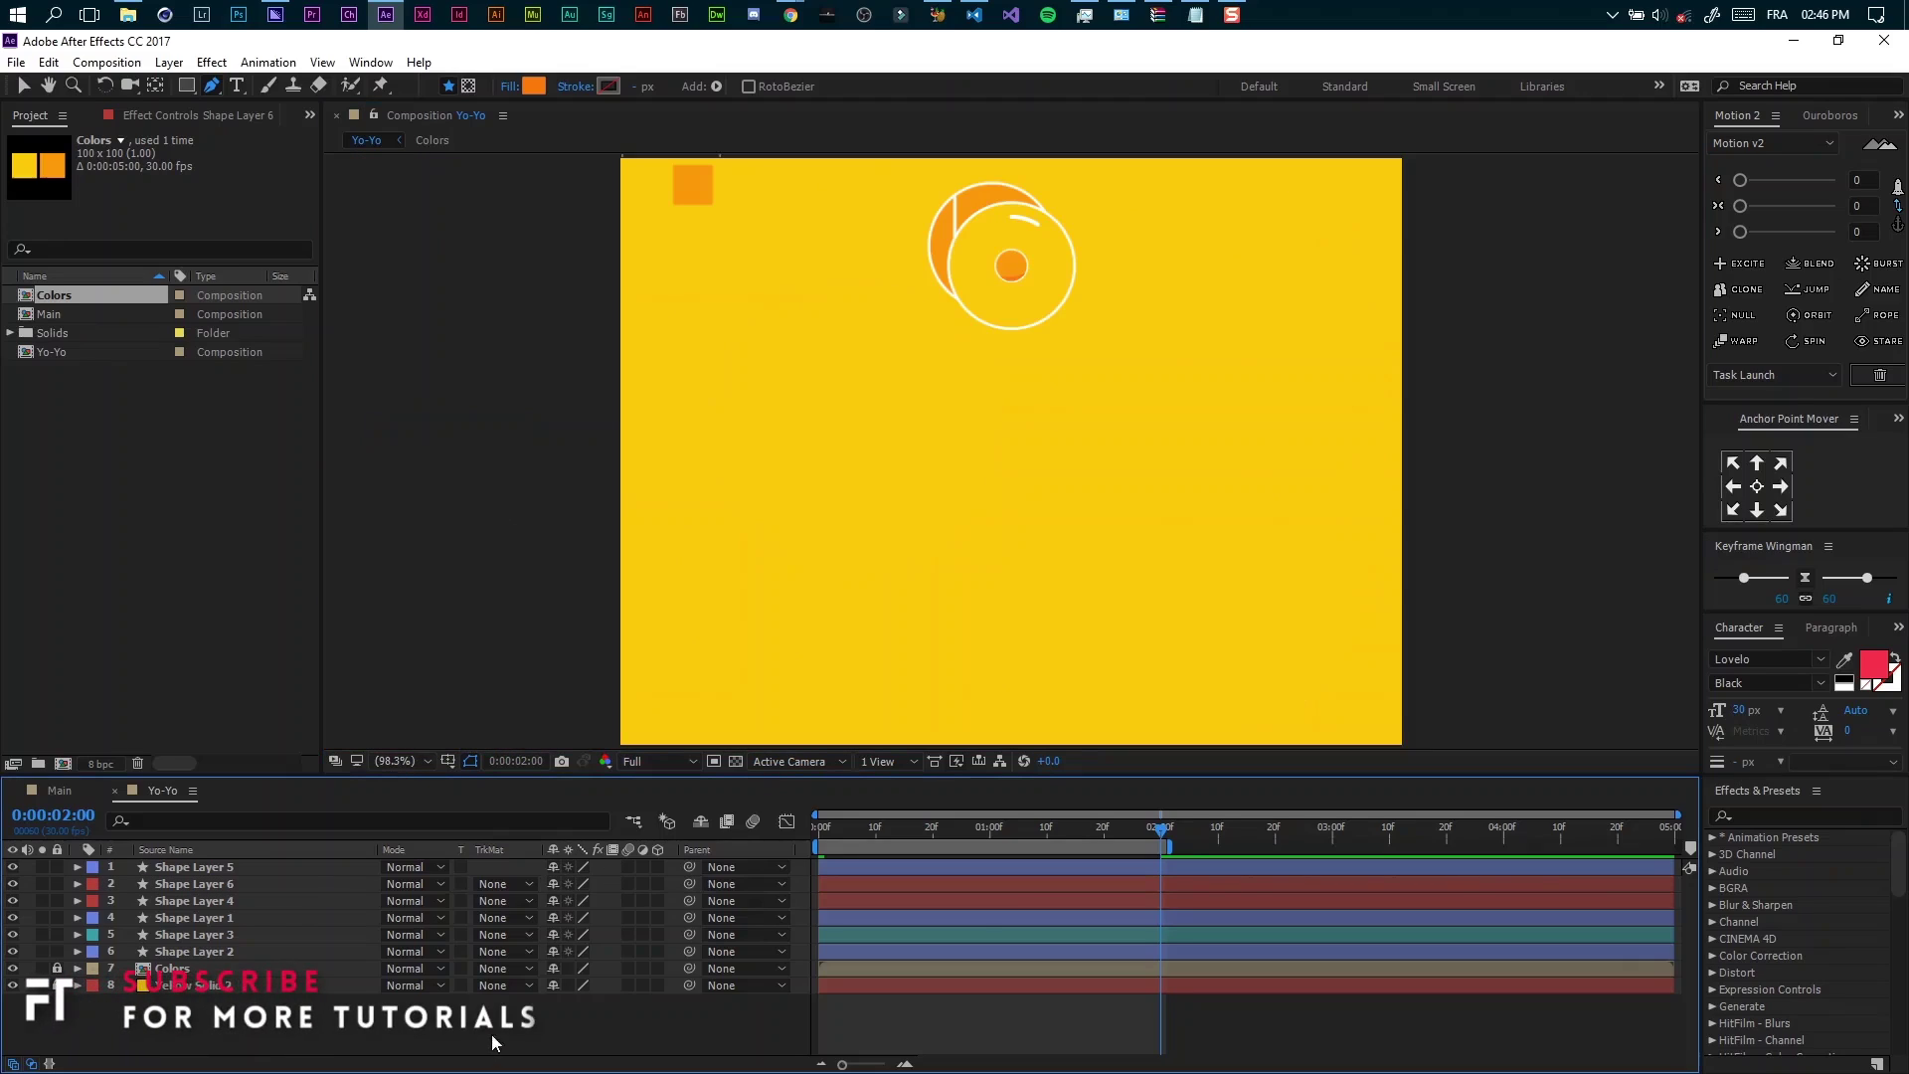
# At 0:26, duplicate the back orange disc (Shape Layer 2) and give the copy a Red label
pyautogui.click(964, 829)
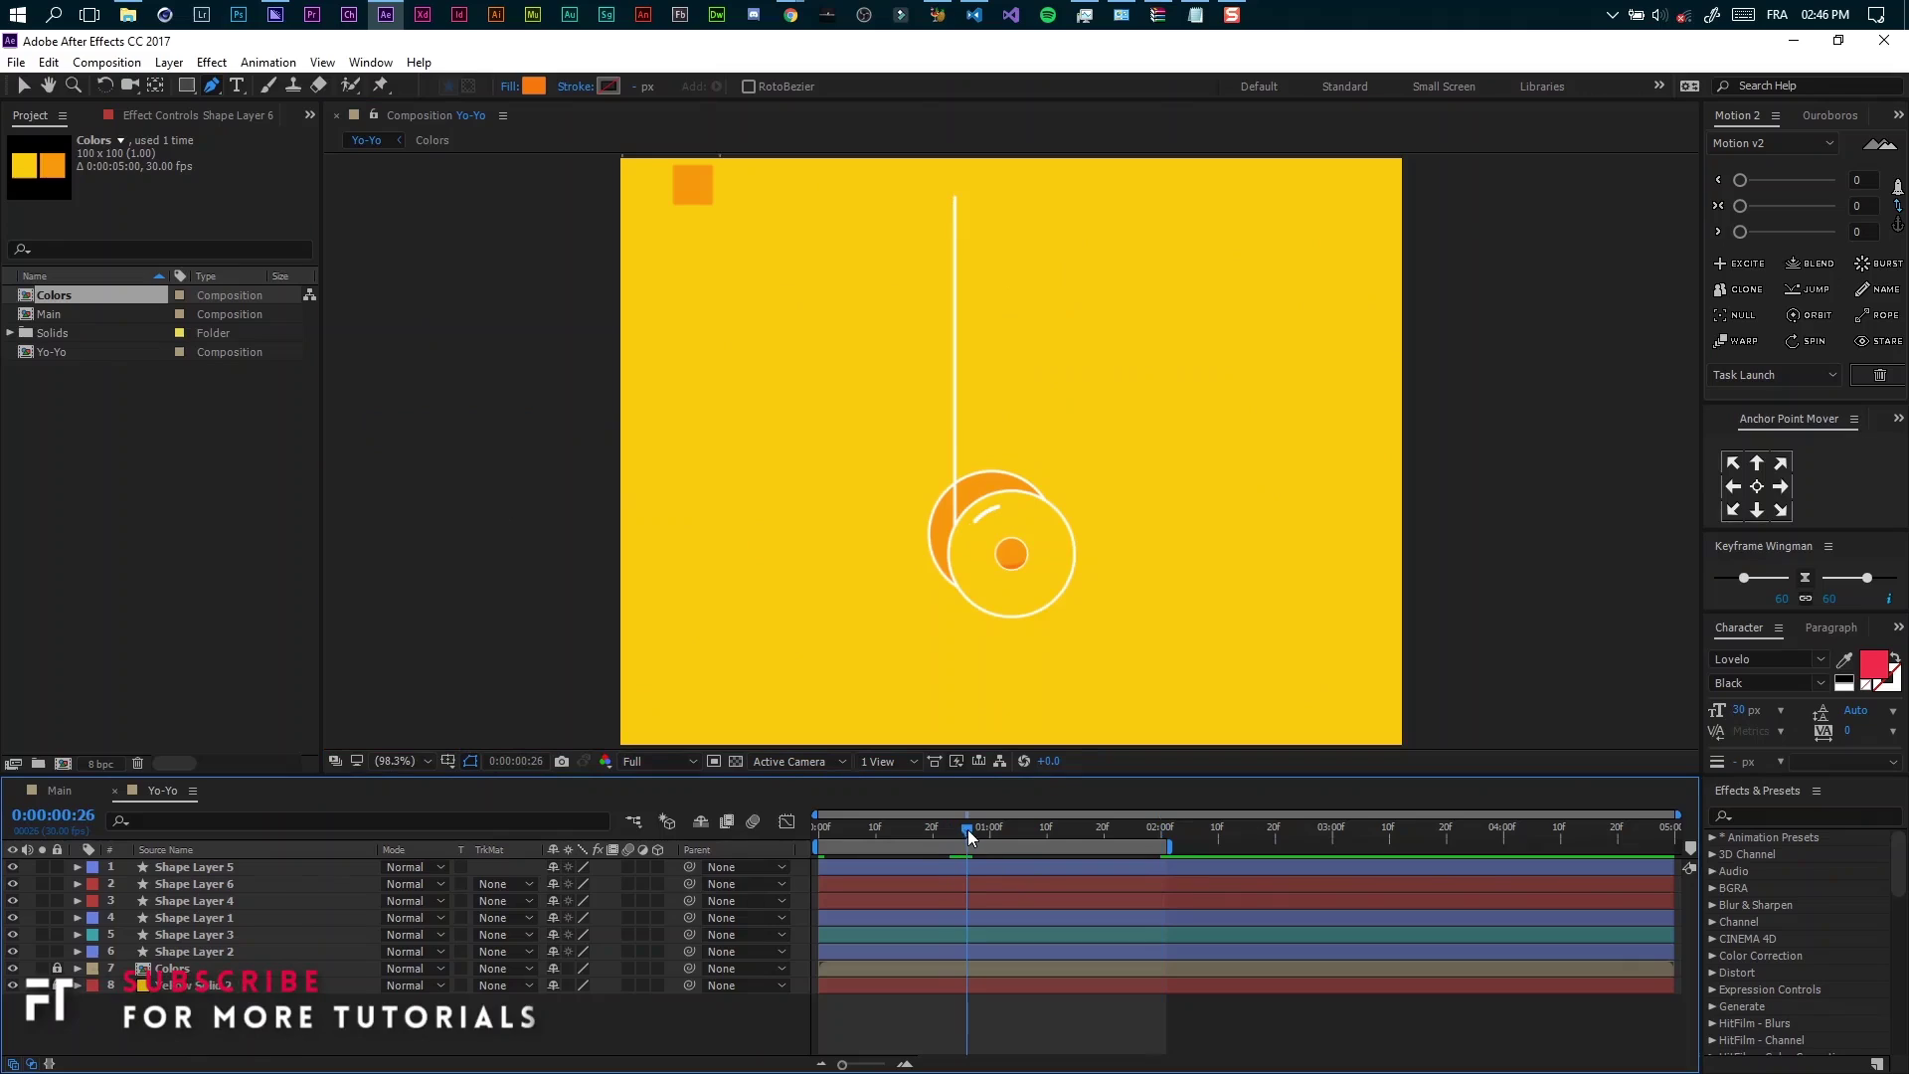
pyautogui.scroll(1, 939, 658)
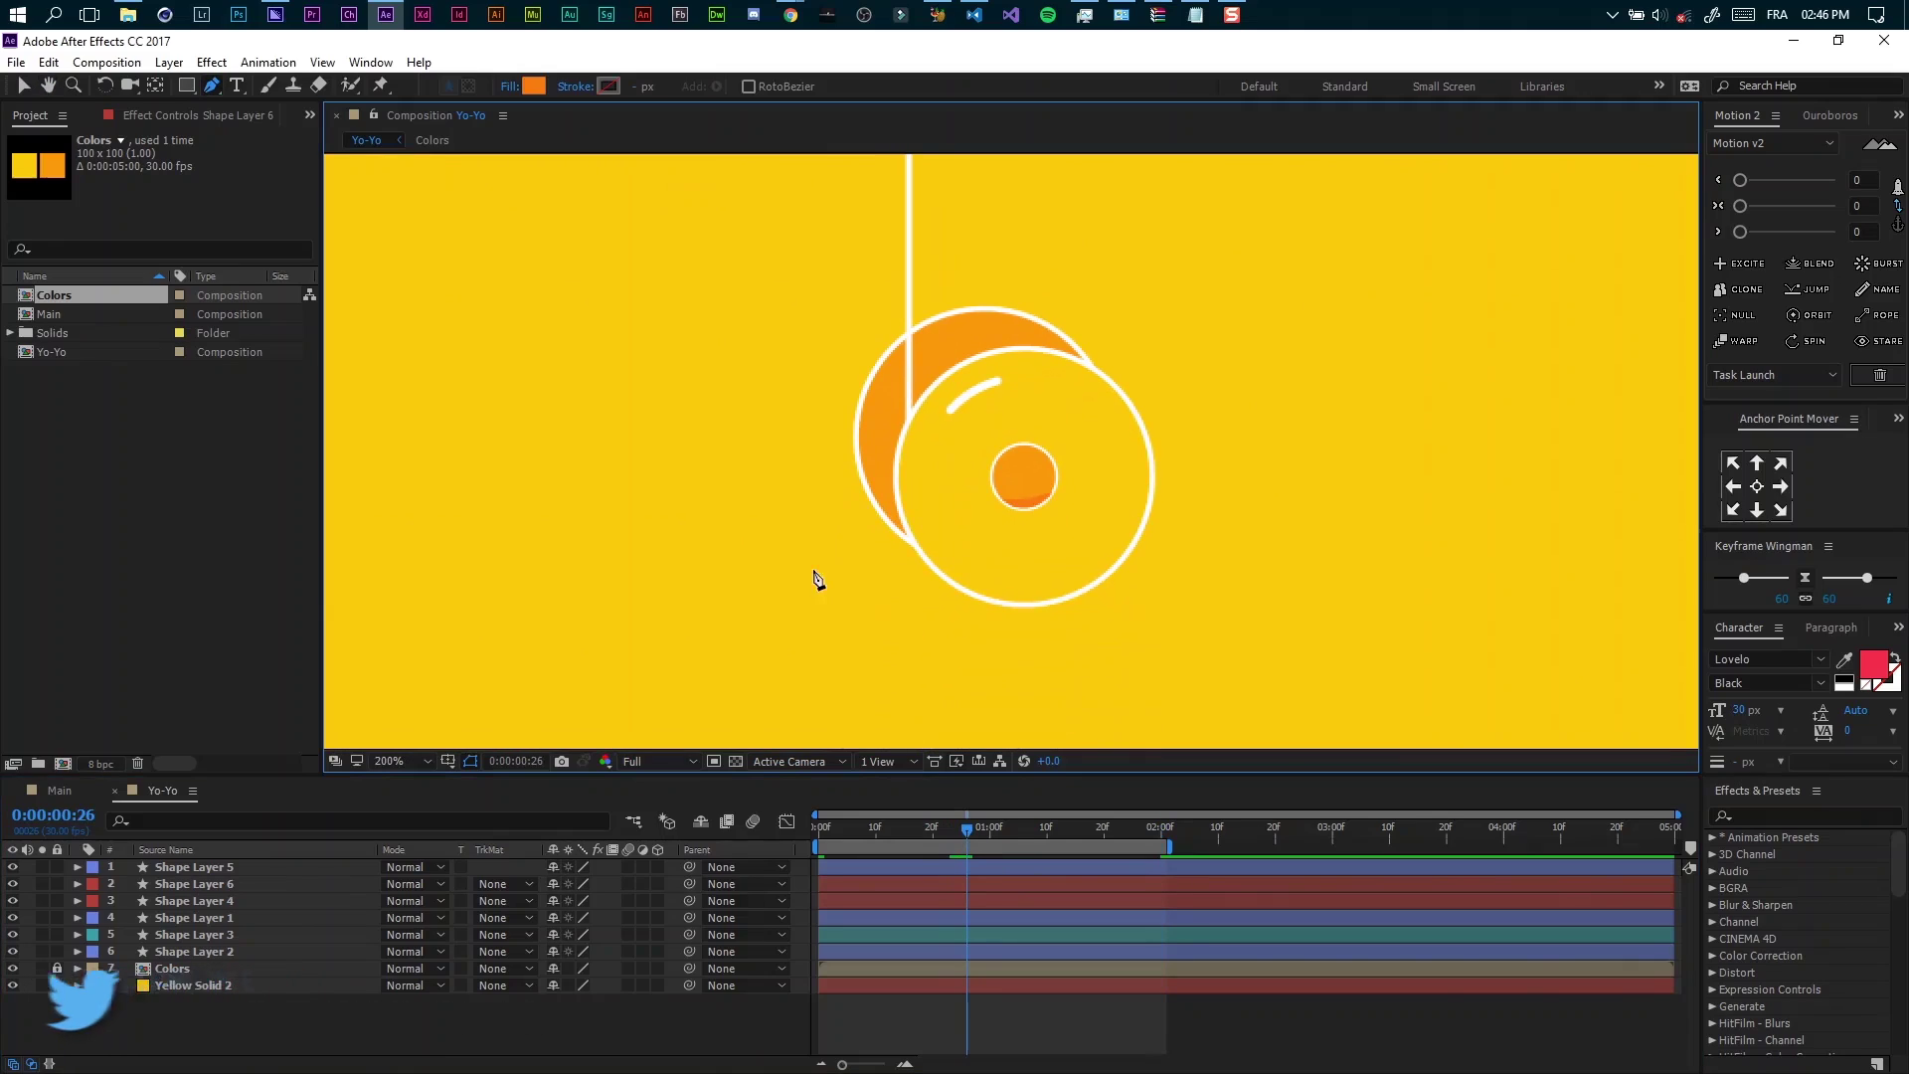
pyautogui.click(217, 949)
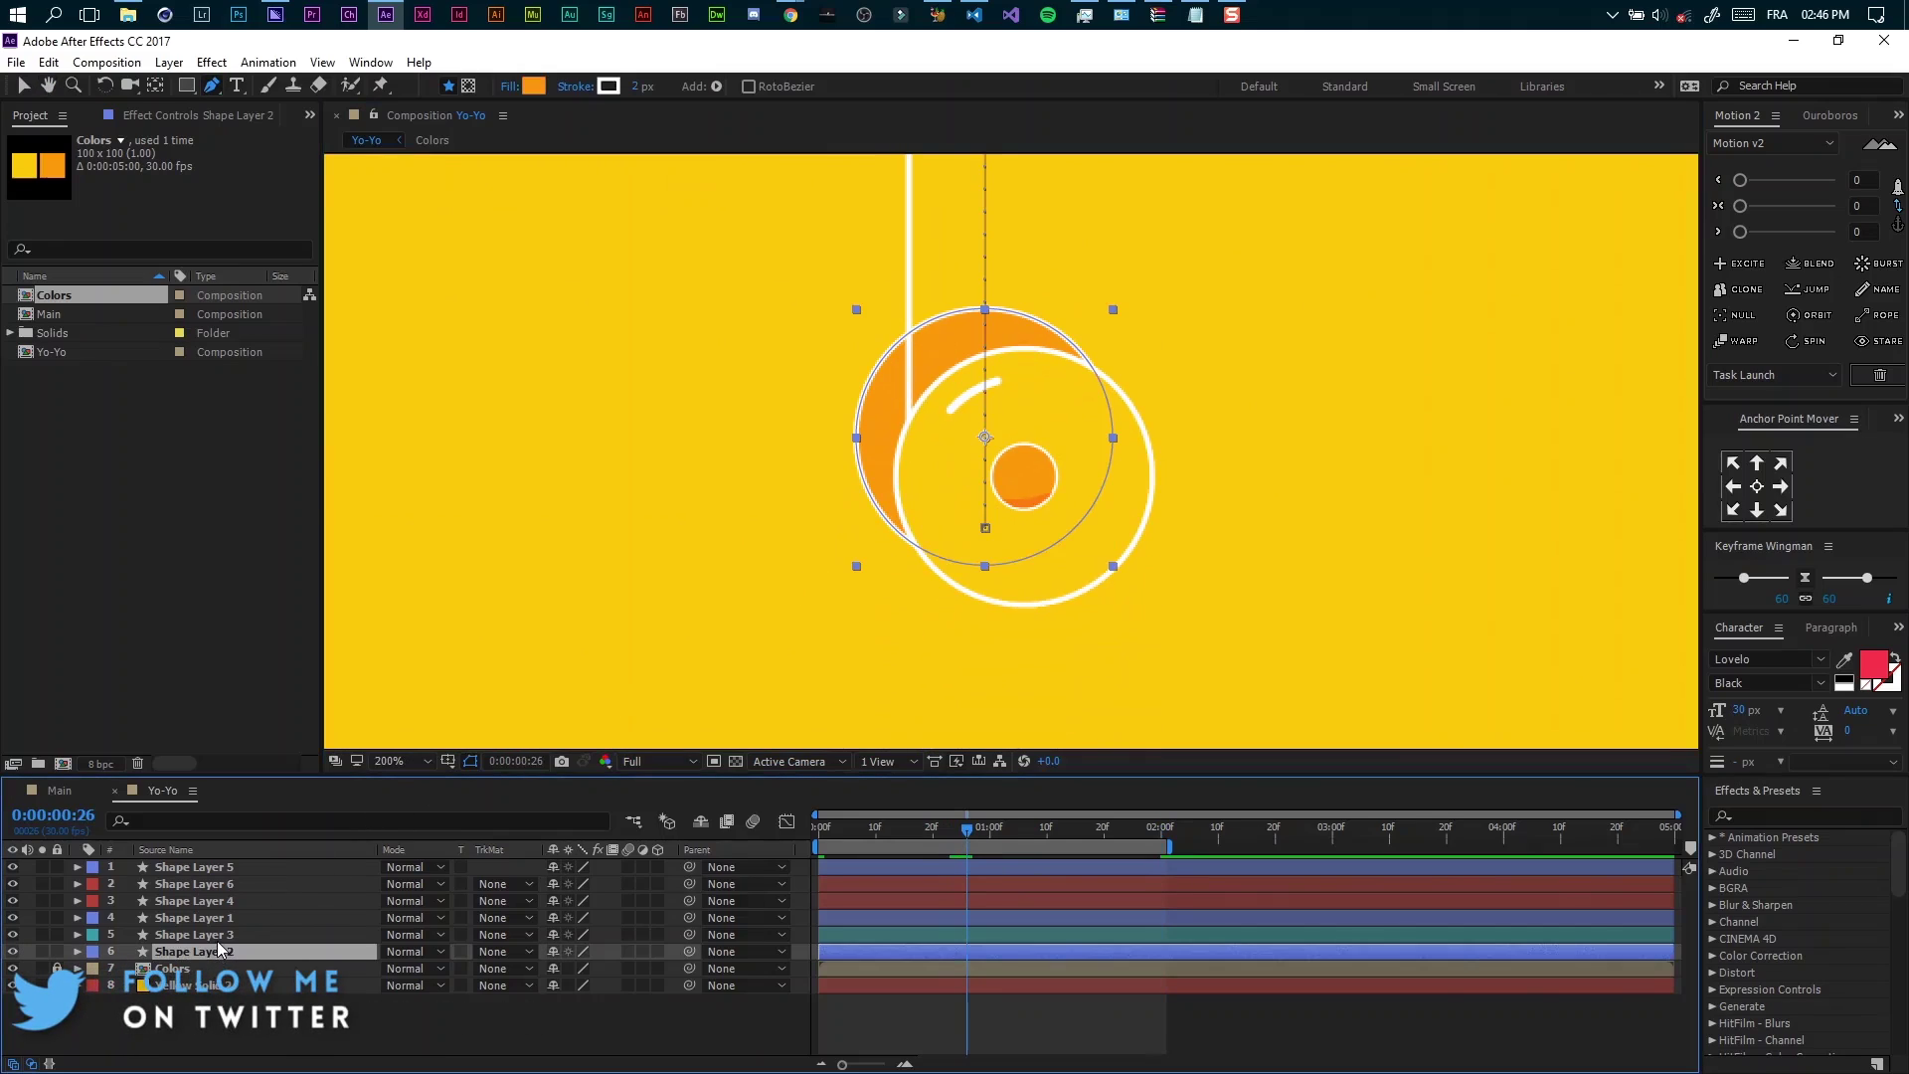
pyautogui.hotkey('ctrl', 'd')
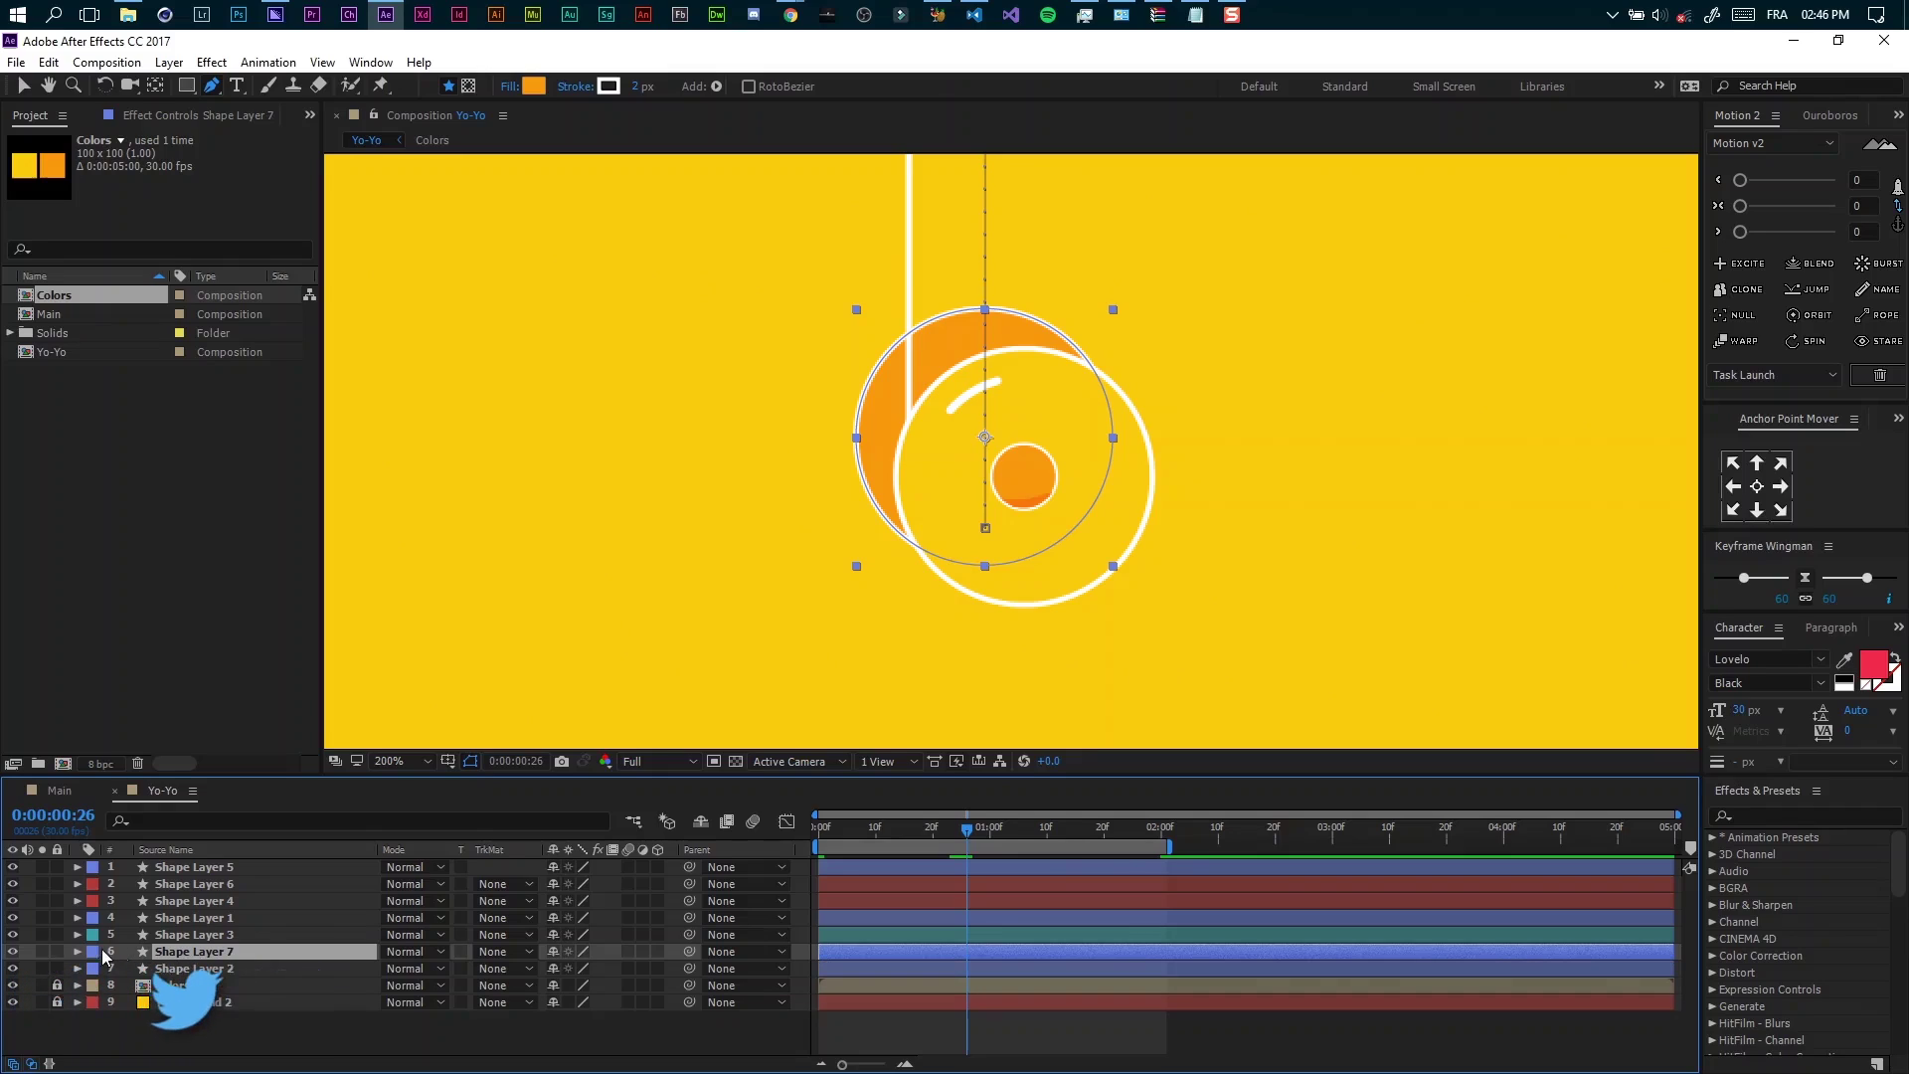
pyautogui.click(91, 952)
pyautogui.click(136, 620)
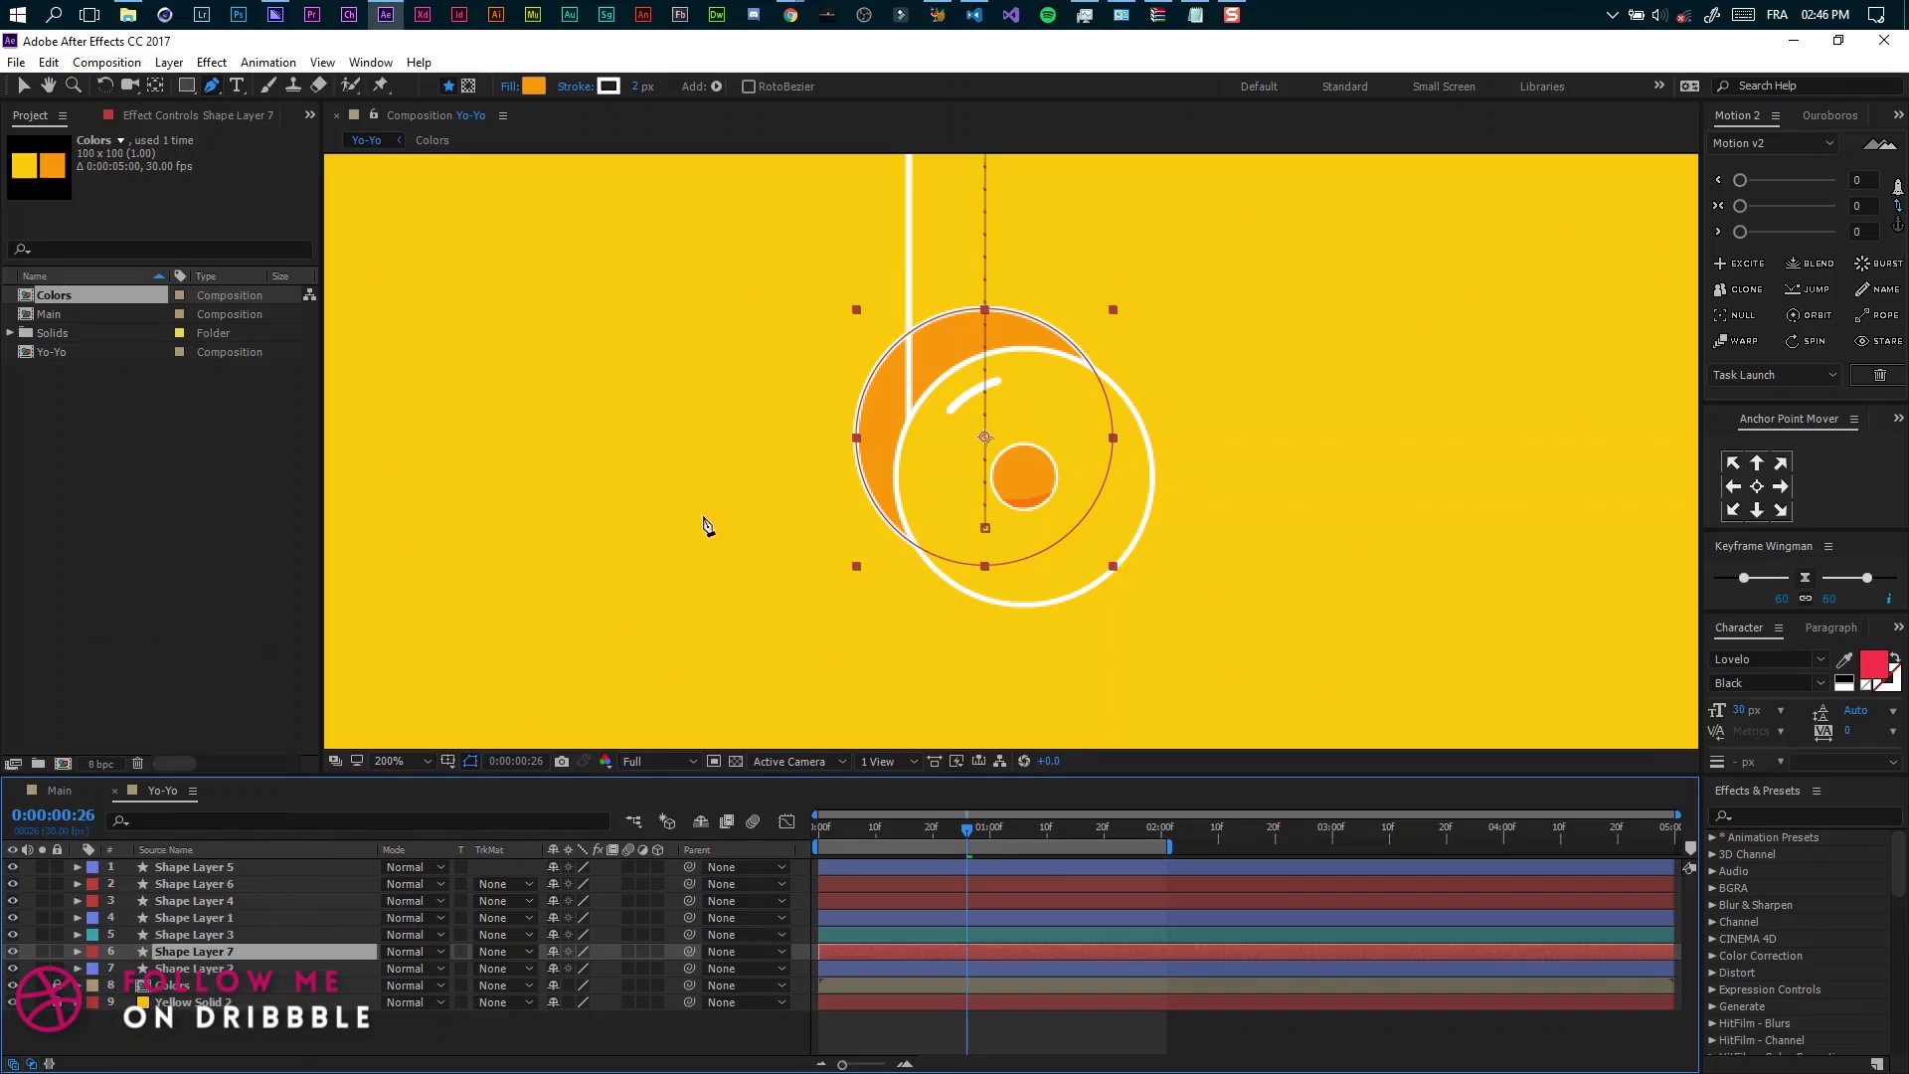
# Zoom the viewer to 400% and set the copy's stroke to None
pyautogui.press('.')
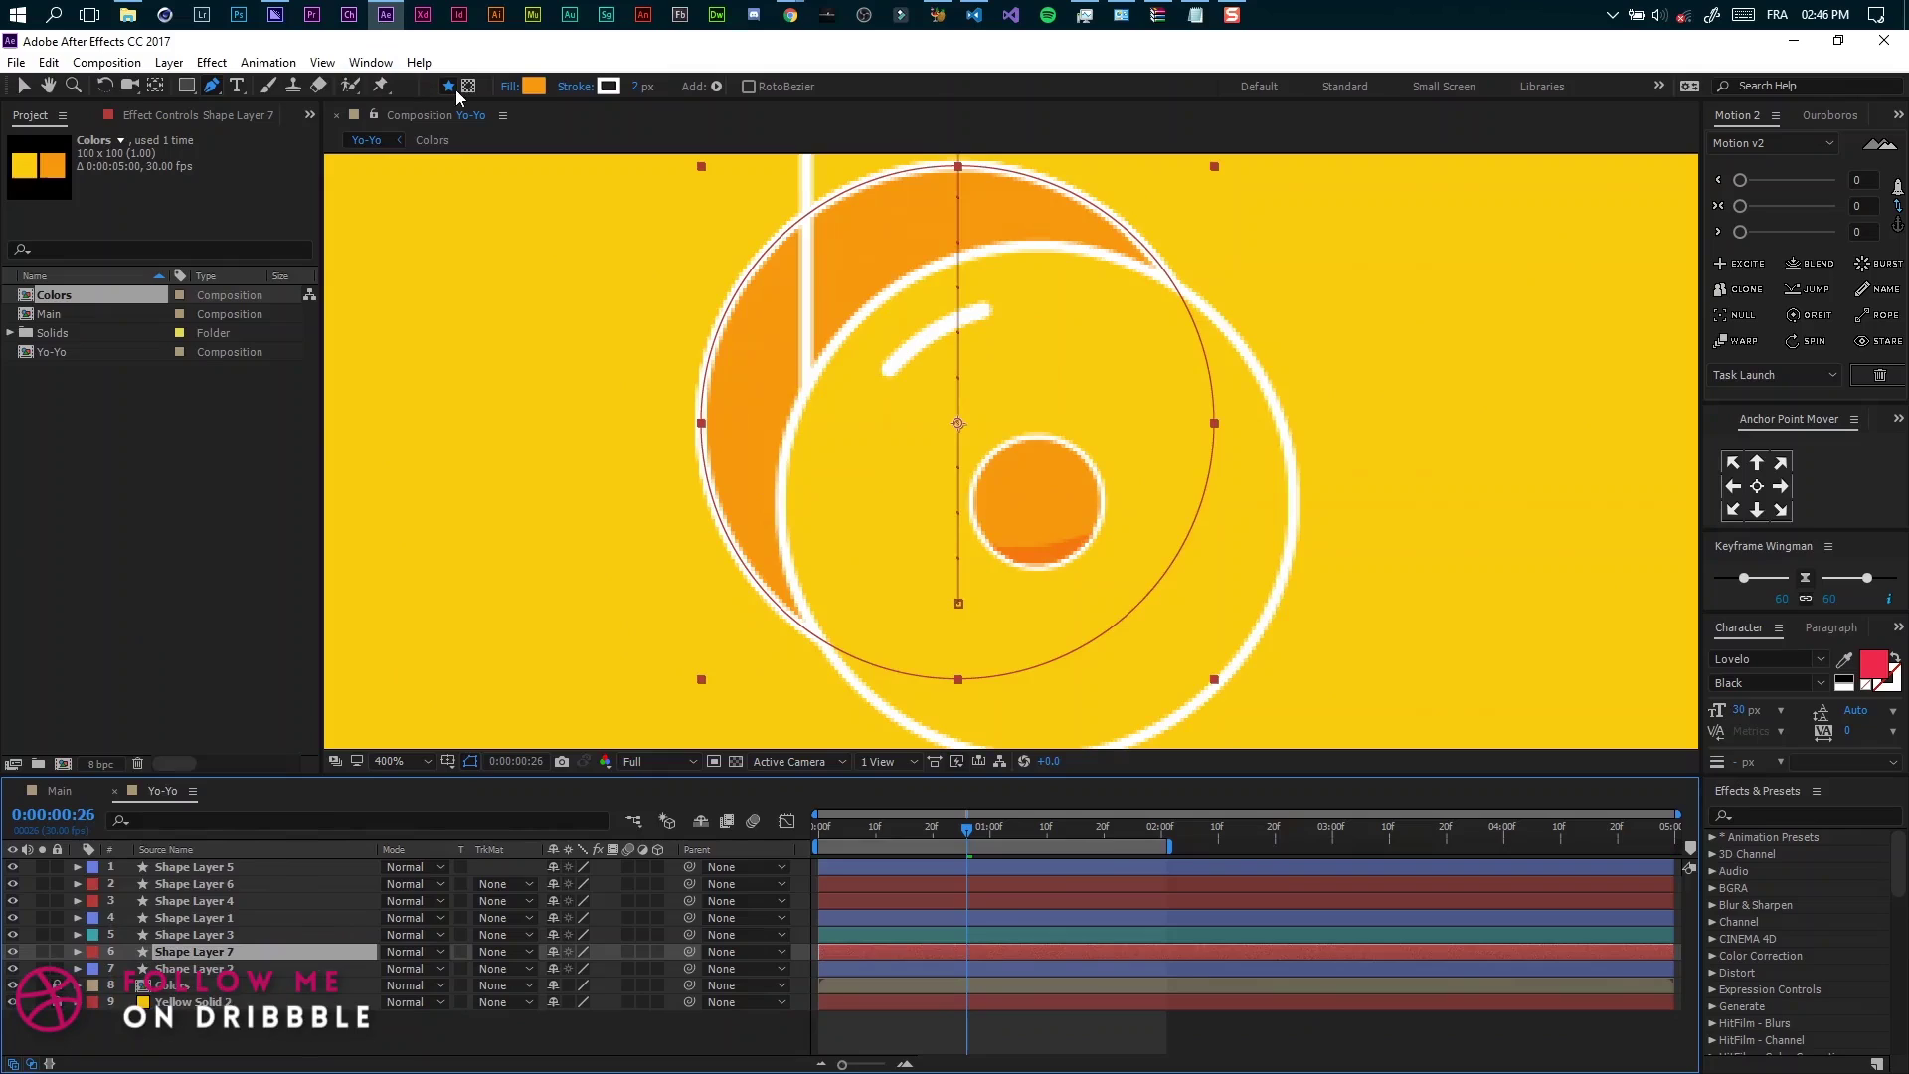
pyautogui.press('v')
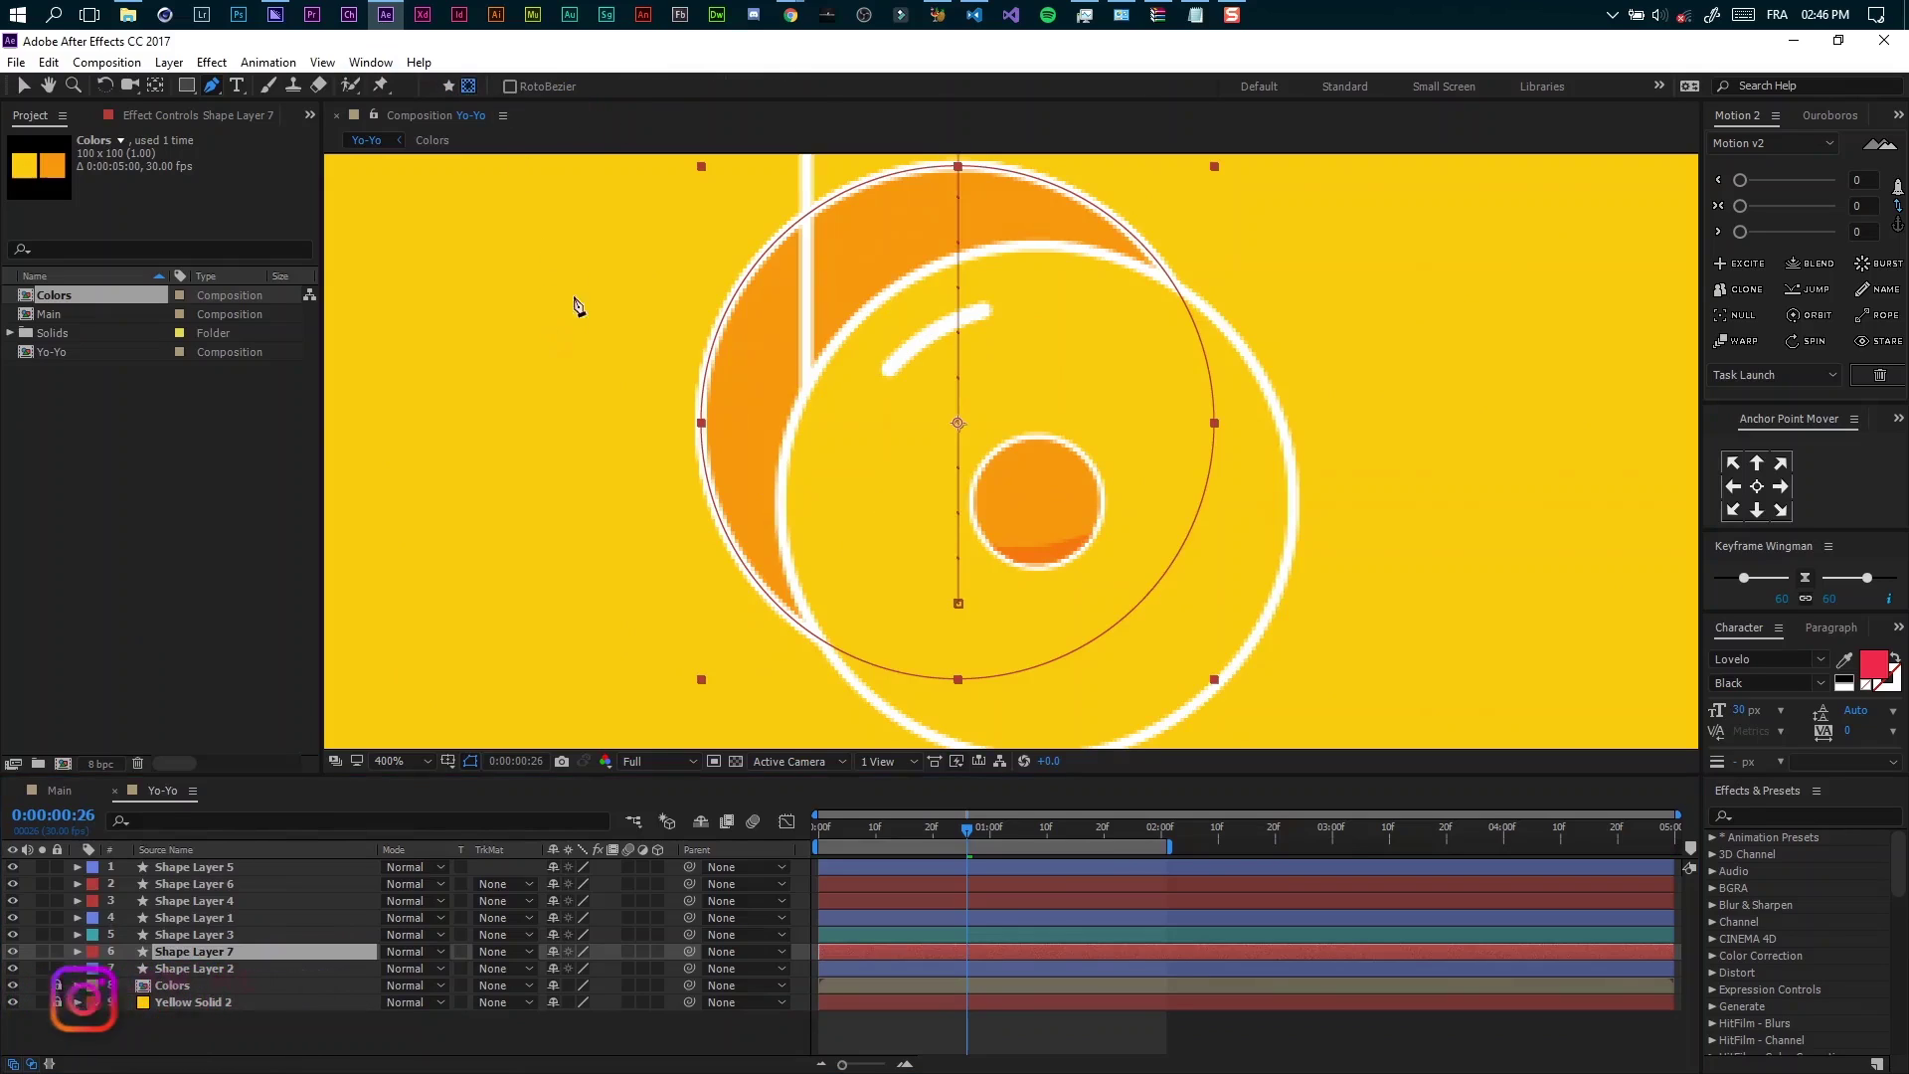
pyautogui.click(736, 88)
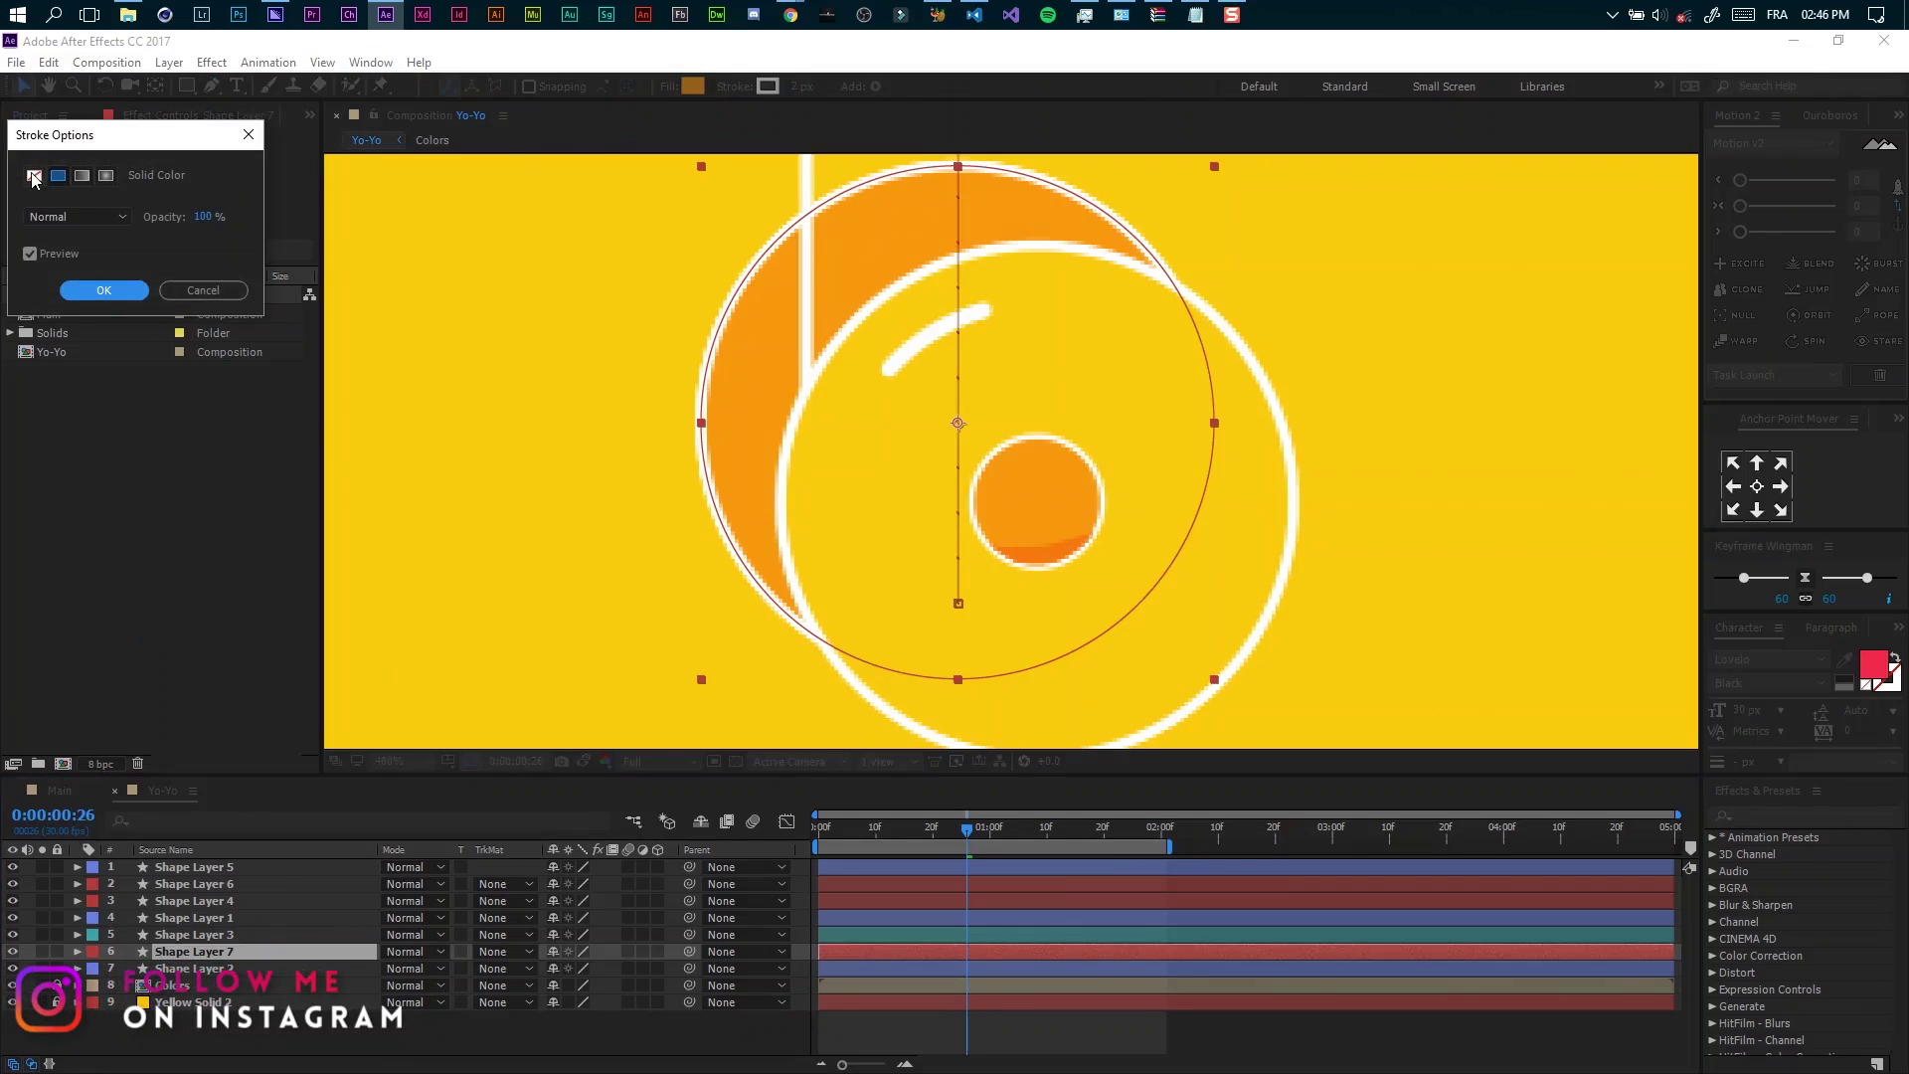
pyautogui.click(32, 177)
pyautogui.click(95, 289)
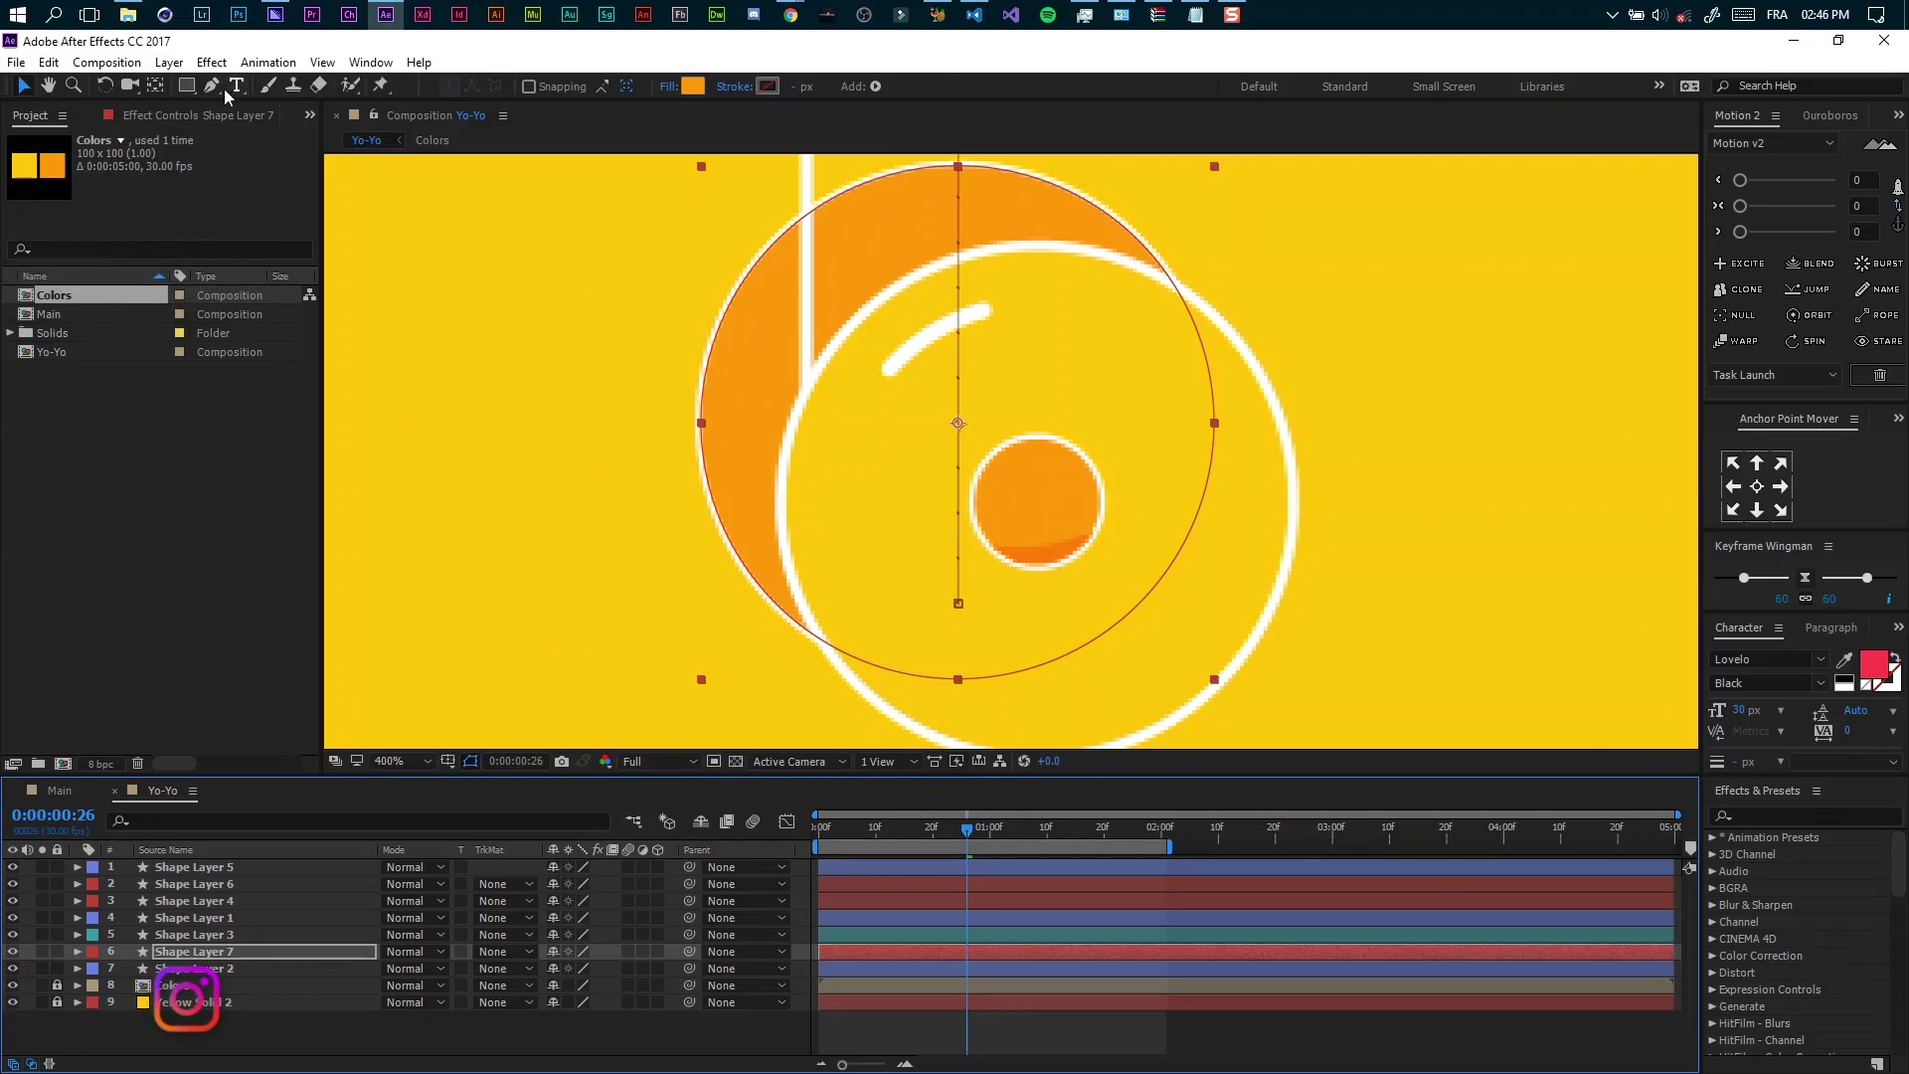
pyautogui.press('g')
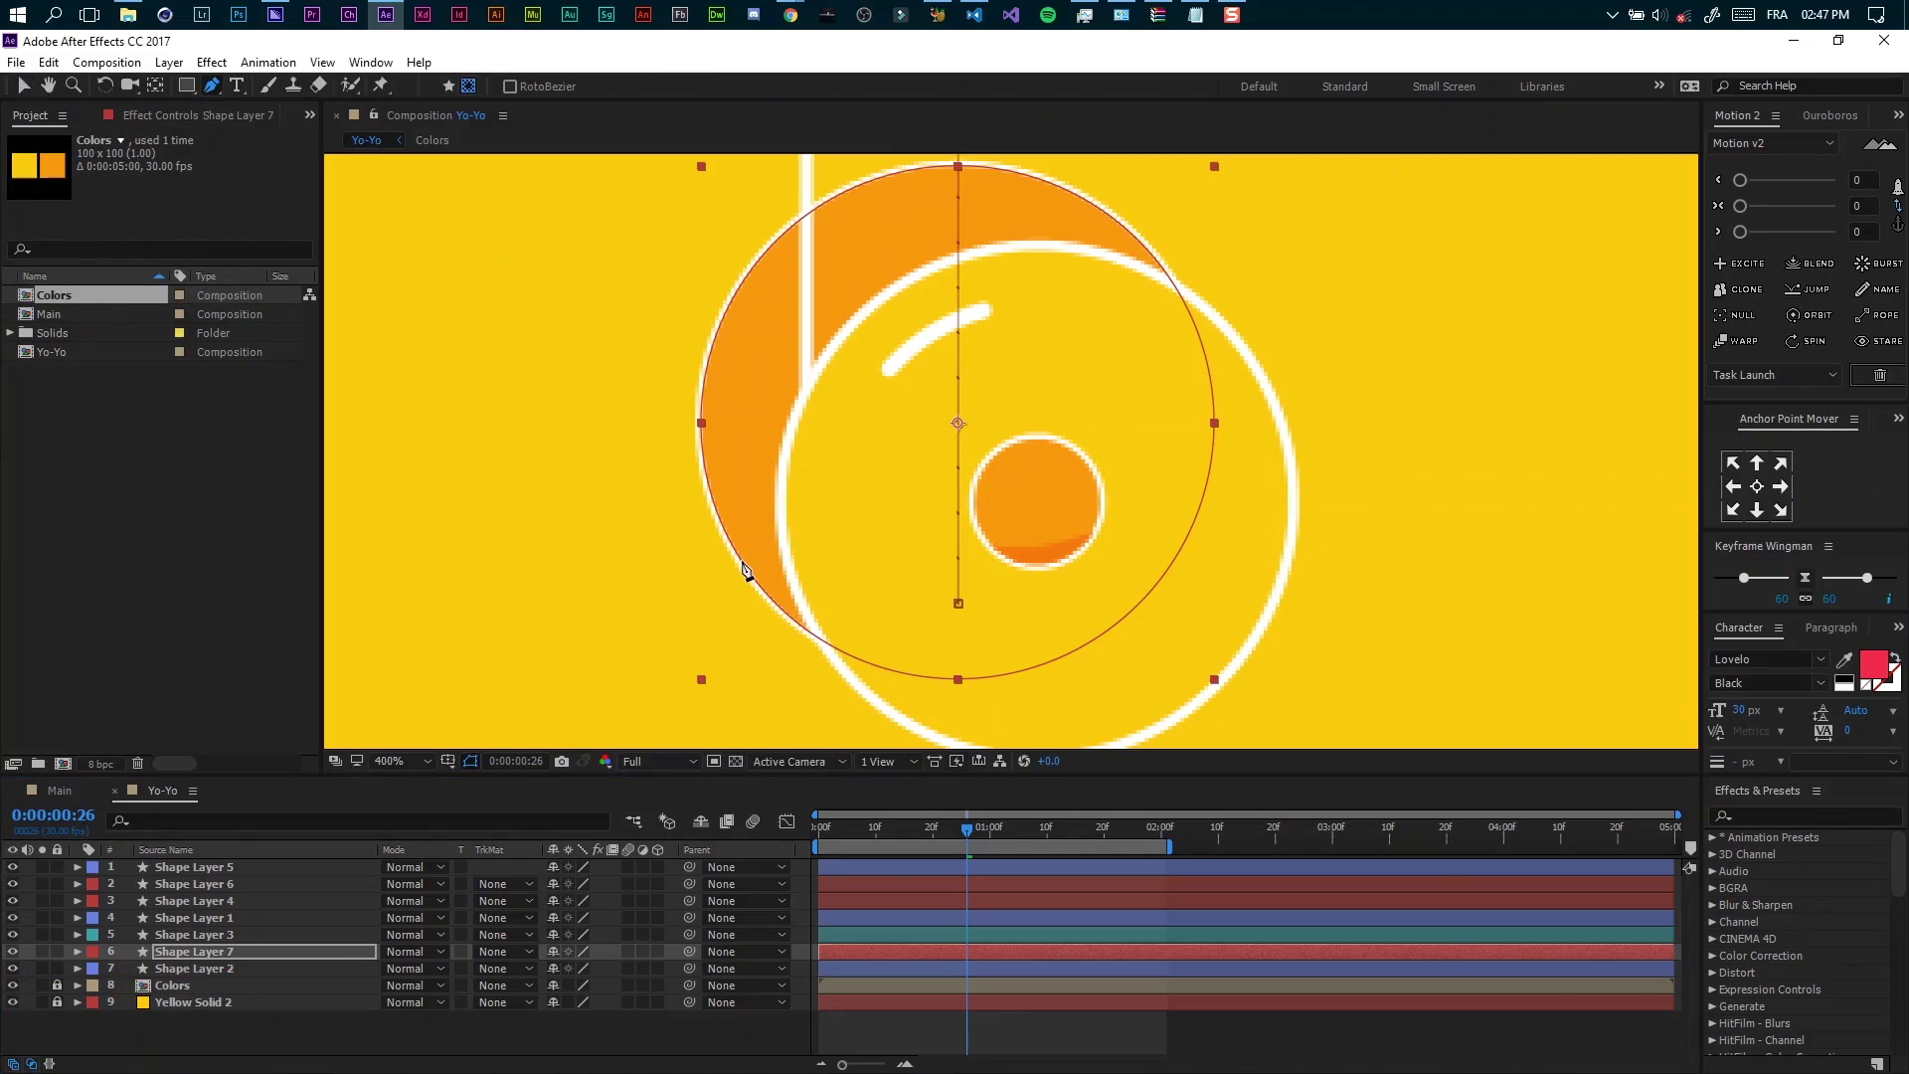
# Draw a closed curved shadow path along the back disc's inner left edge
pyautogui.click(794, 664)
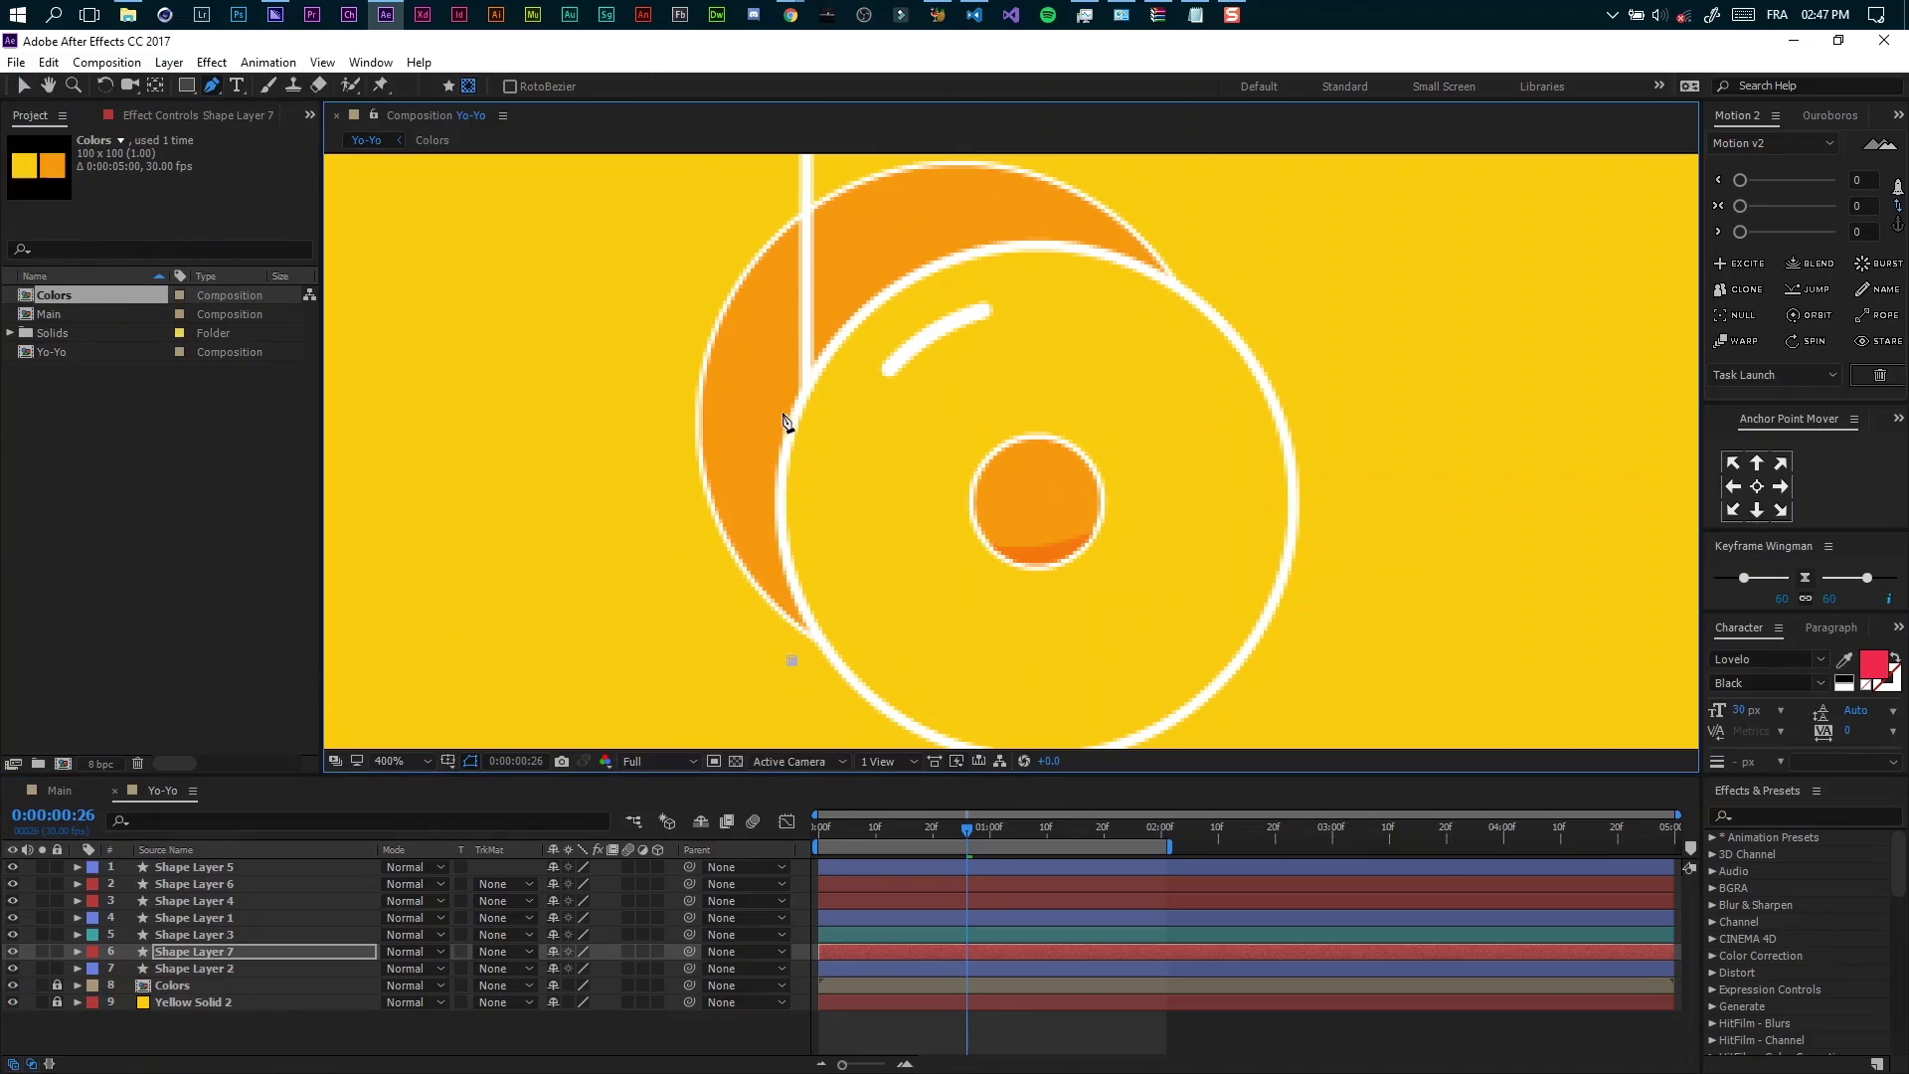
pyautogui.moveTo(776, 380); pyautogui.dragTo(794, 351)
pyautogui.moveTo(982, 243); pyautogui.dragTo(1011, 250)
pyautogui.click(801, 672)
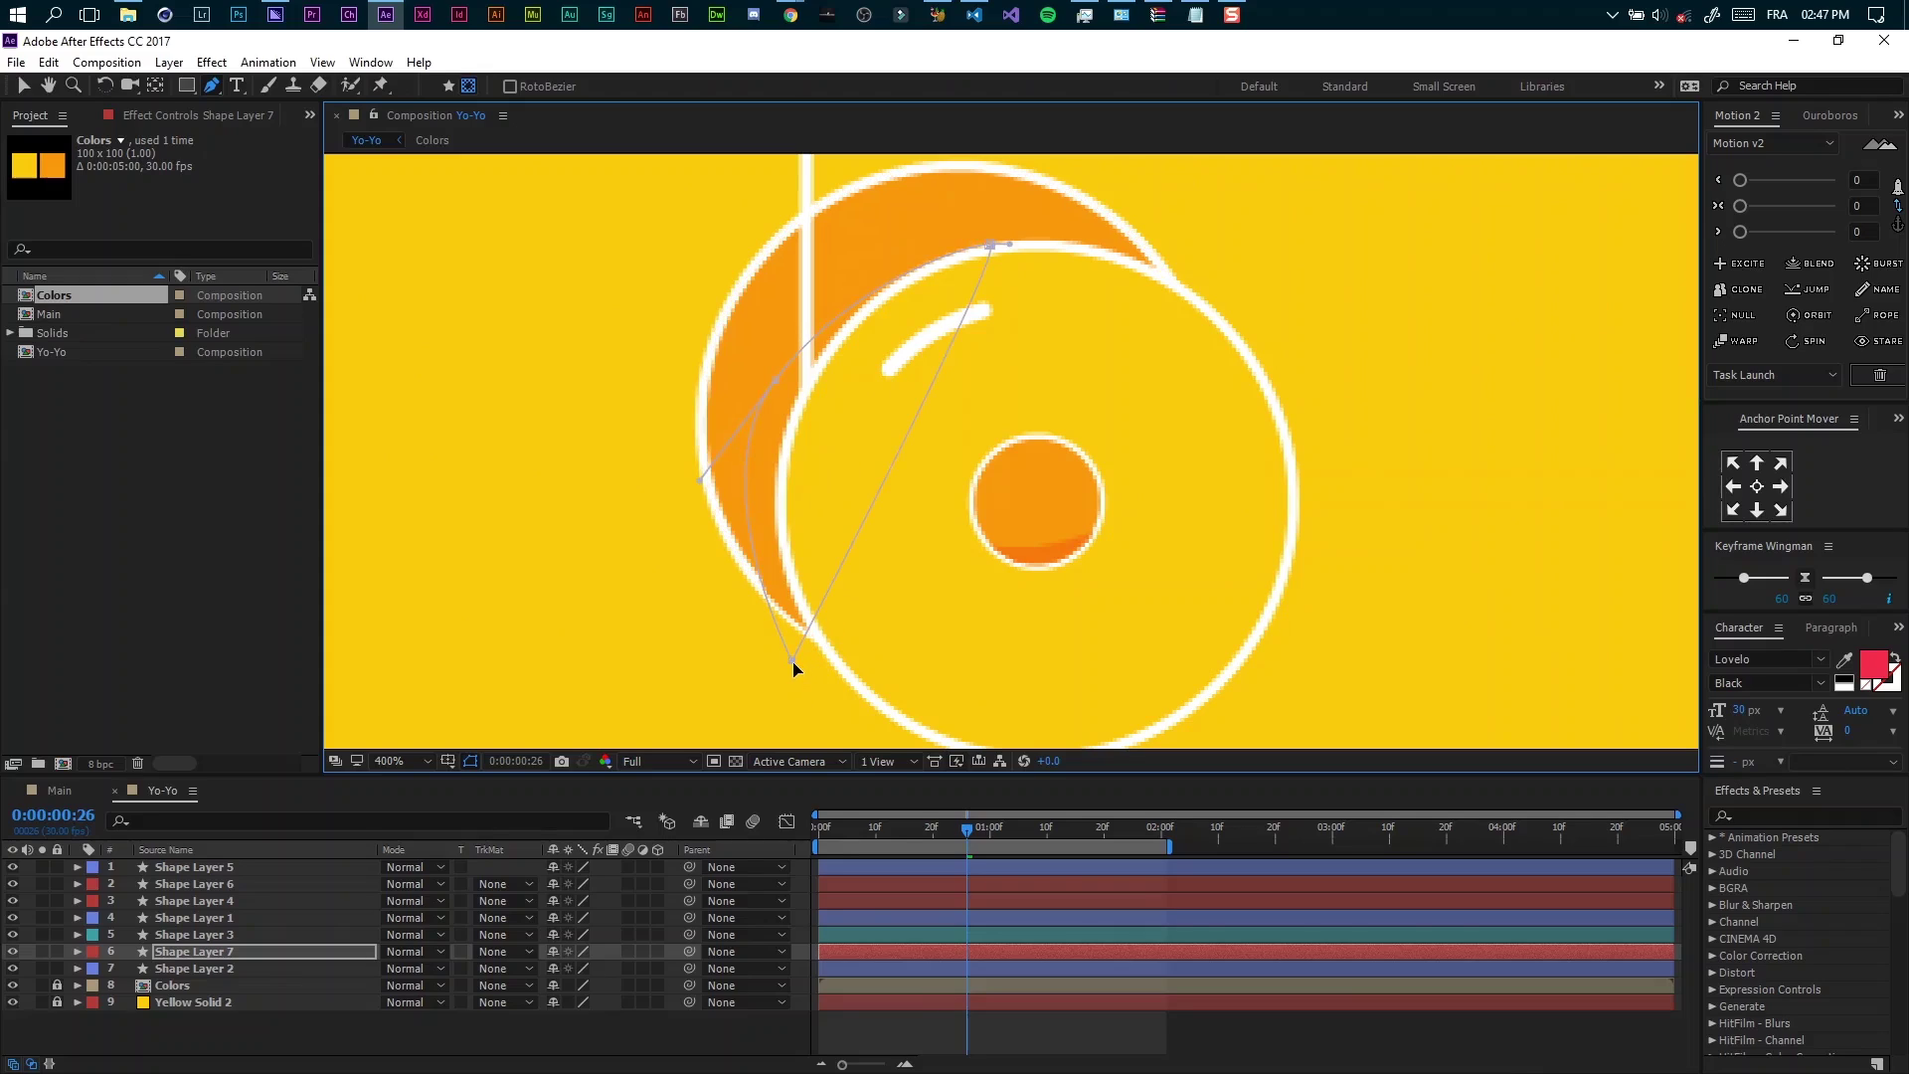
pyautogui.moveTo(792, 663); pyautogui.dragTo(800, 674)
# Fill the shadow with darker orange FF740E sampled from the small circle
pyautogui.press('v')
pyautogui.click(685, 88)
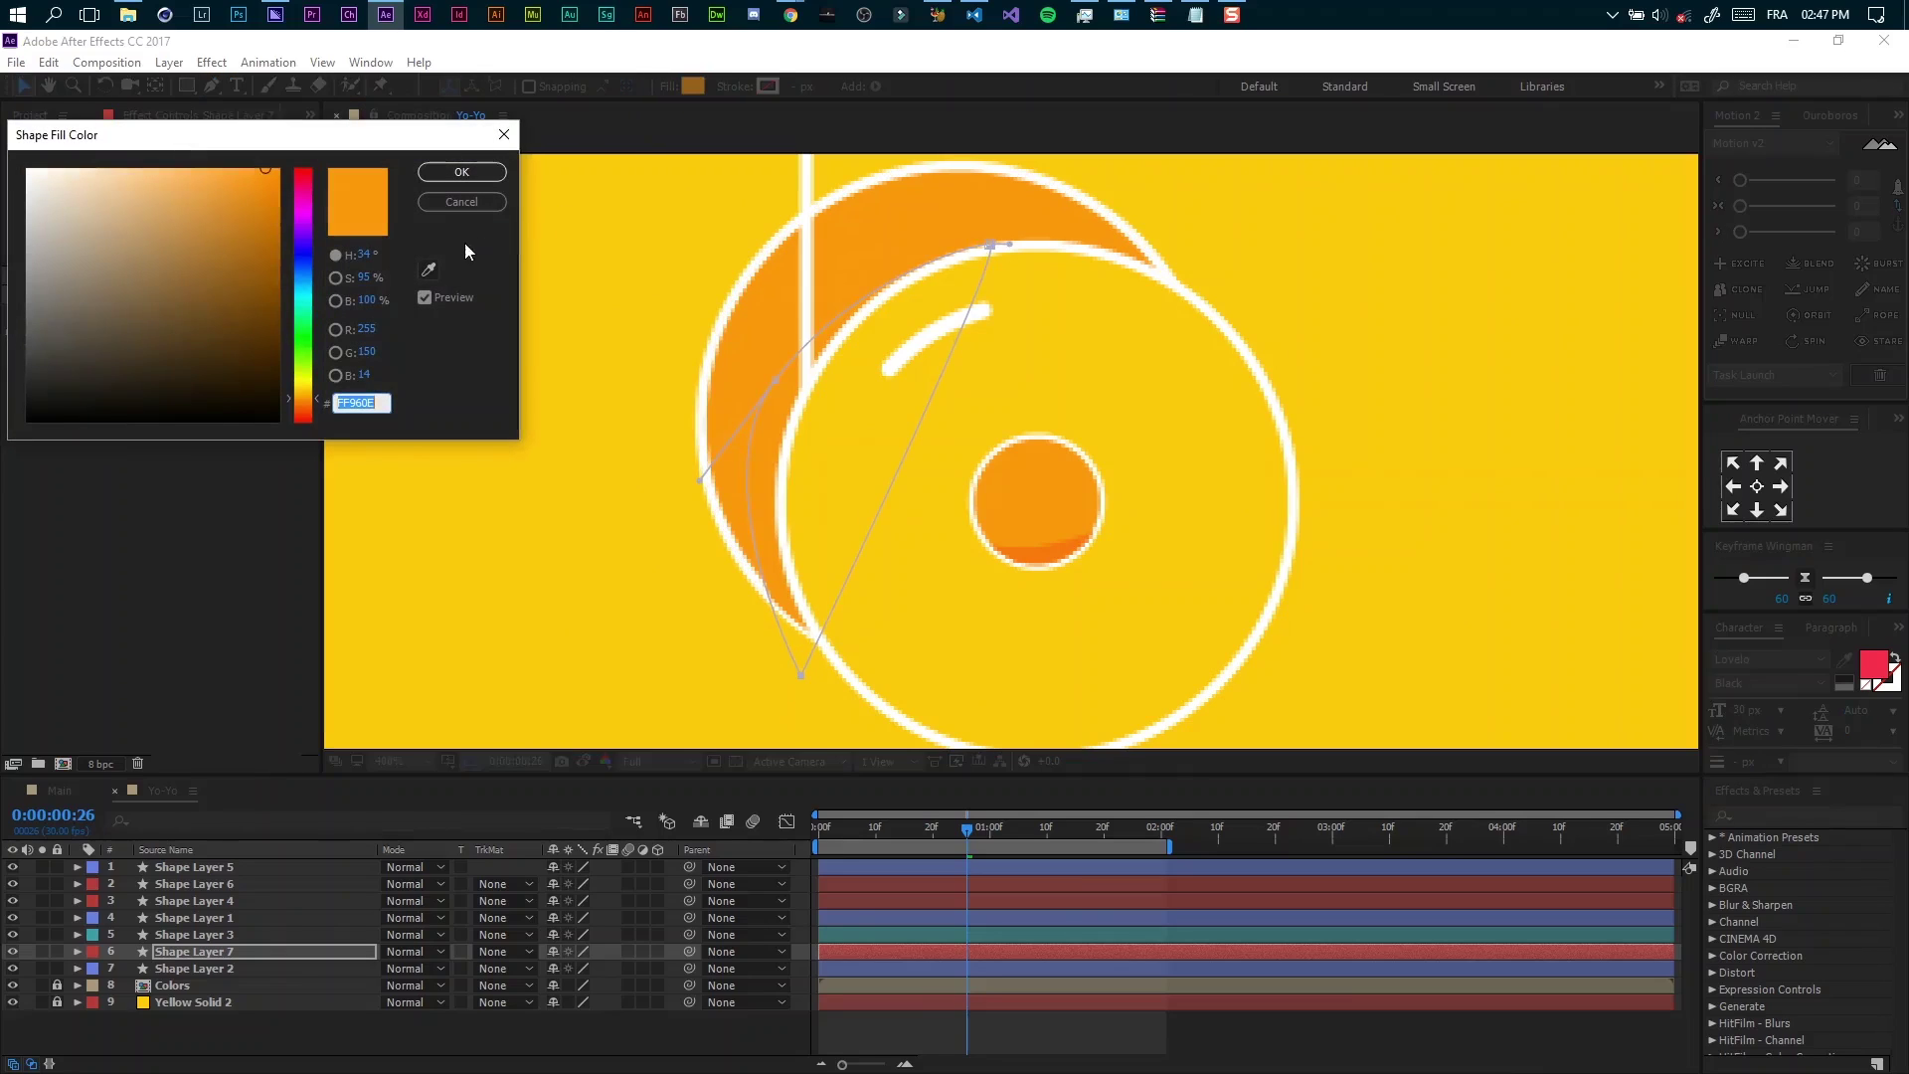
pyautogui.click(428, 269)
pyautogui.click(1051, 544)
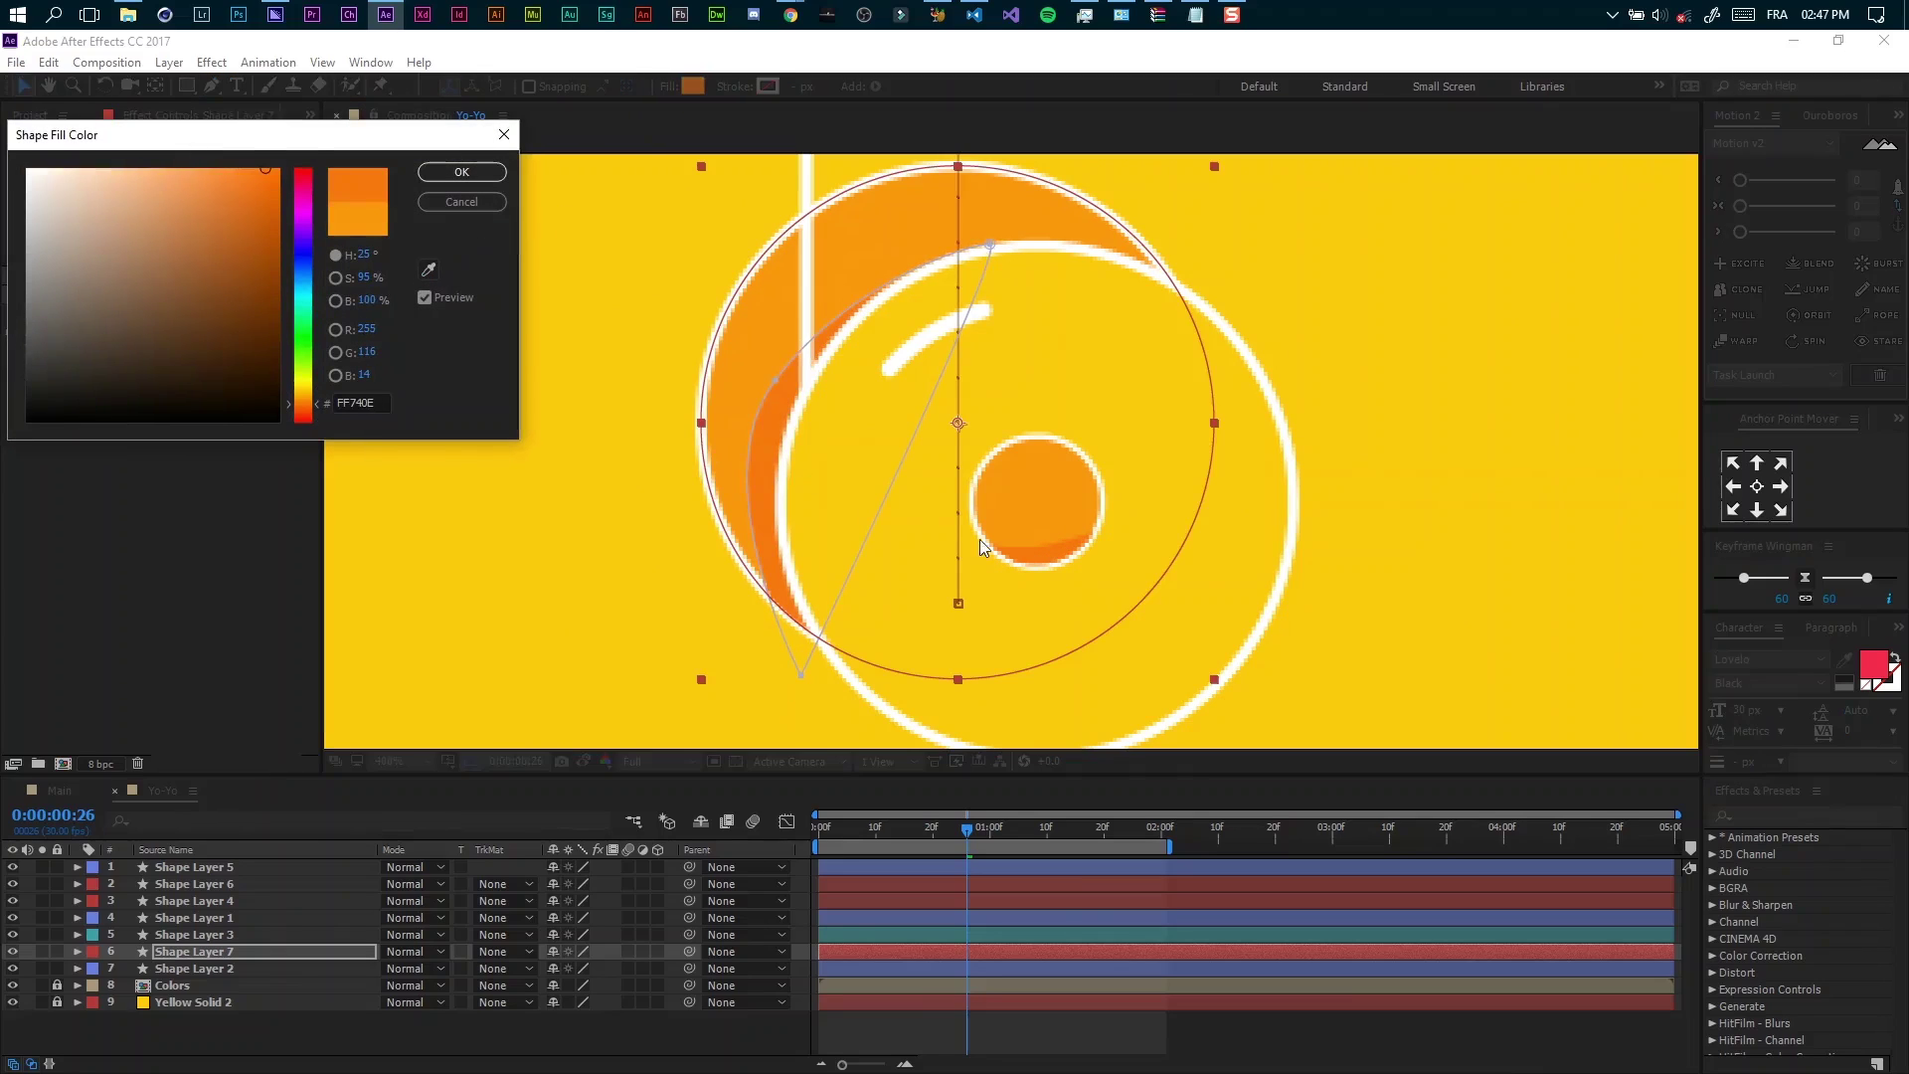
pyautogui.click(487, 172)
pyautogui.press('g')
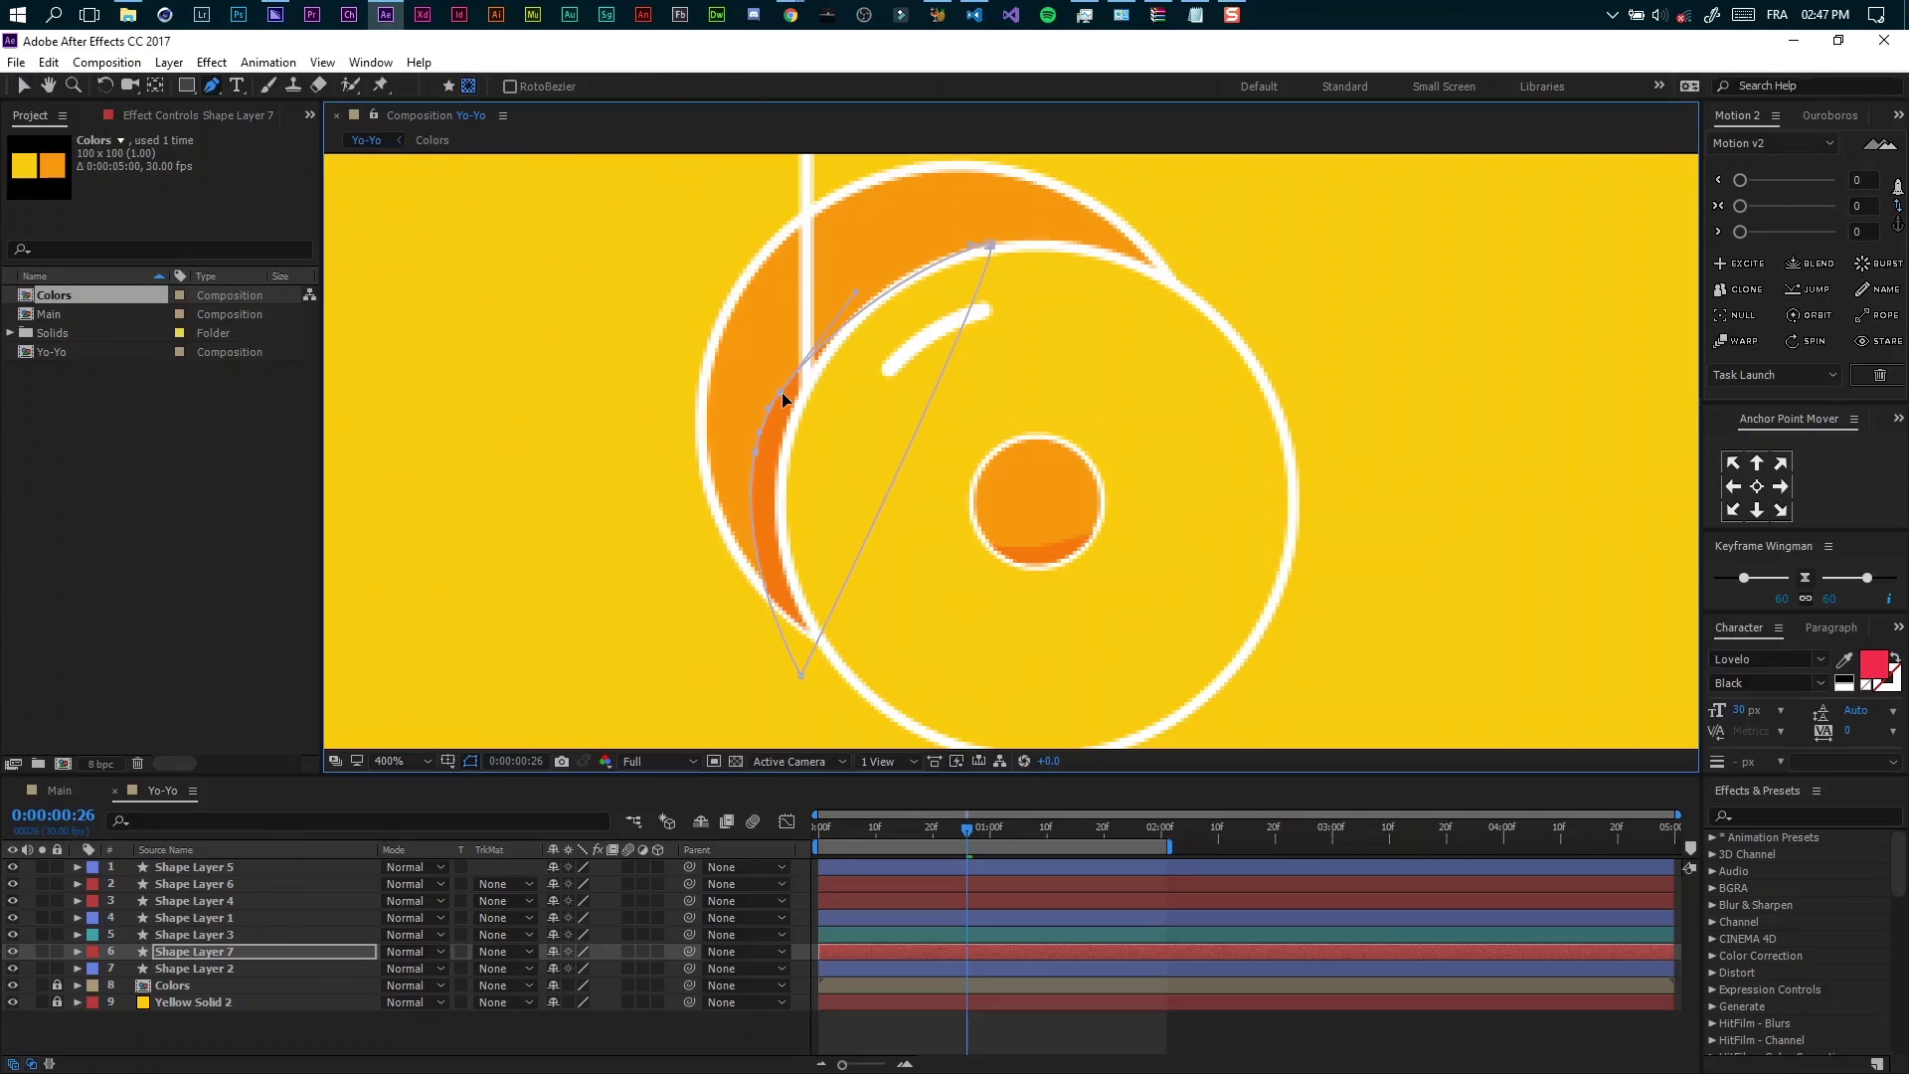
# Refine Shape Layer 7's shadow points and curves into a thin crescent beside the front ring
pyautogui.click(331, 845)
pyautogui.click(194, 952)
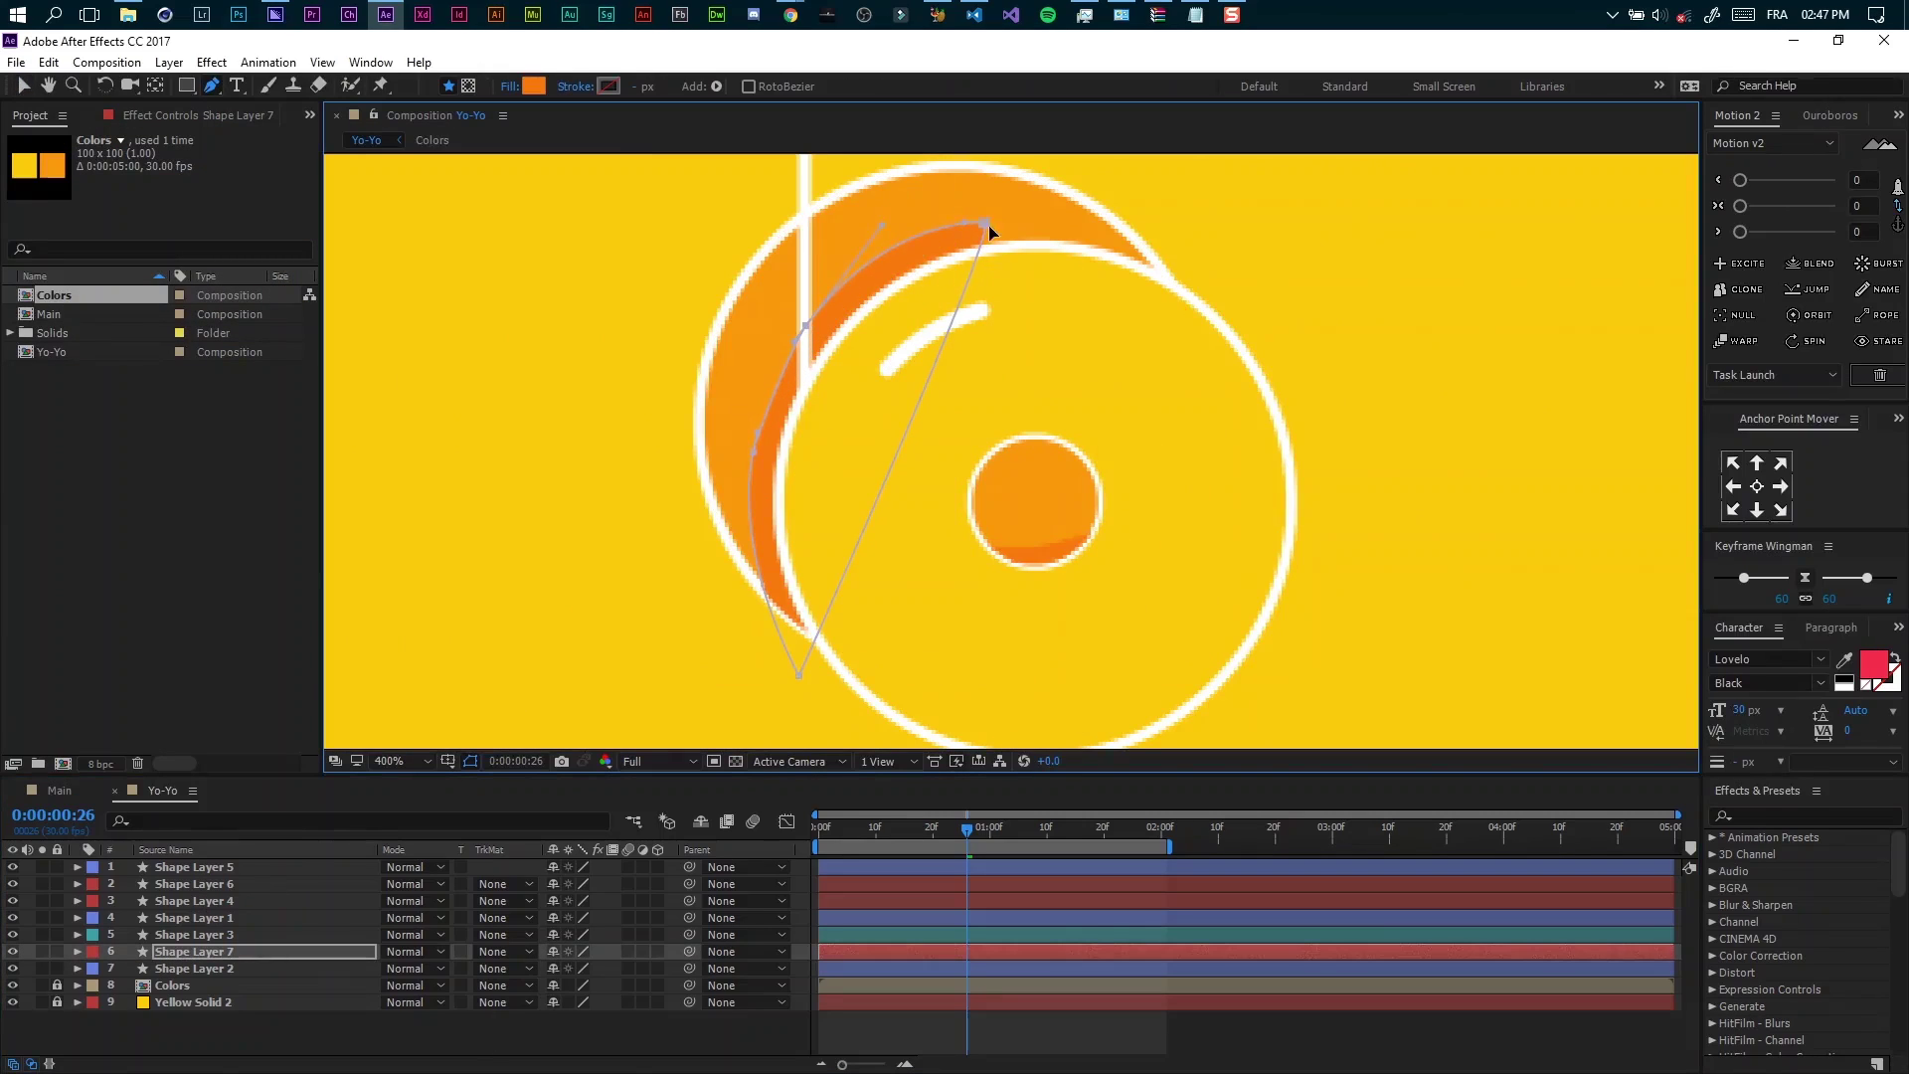
pyautogui.moveTo(989, 235); pyautogui.dragTo(1103, 255)
pyautogui.moveTo(924, 261); pyautogui.dragTo(977, 314)
pyautogui.moveTo(795, 298); pyautogui.dragTo(772, 384)
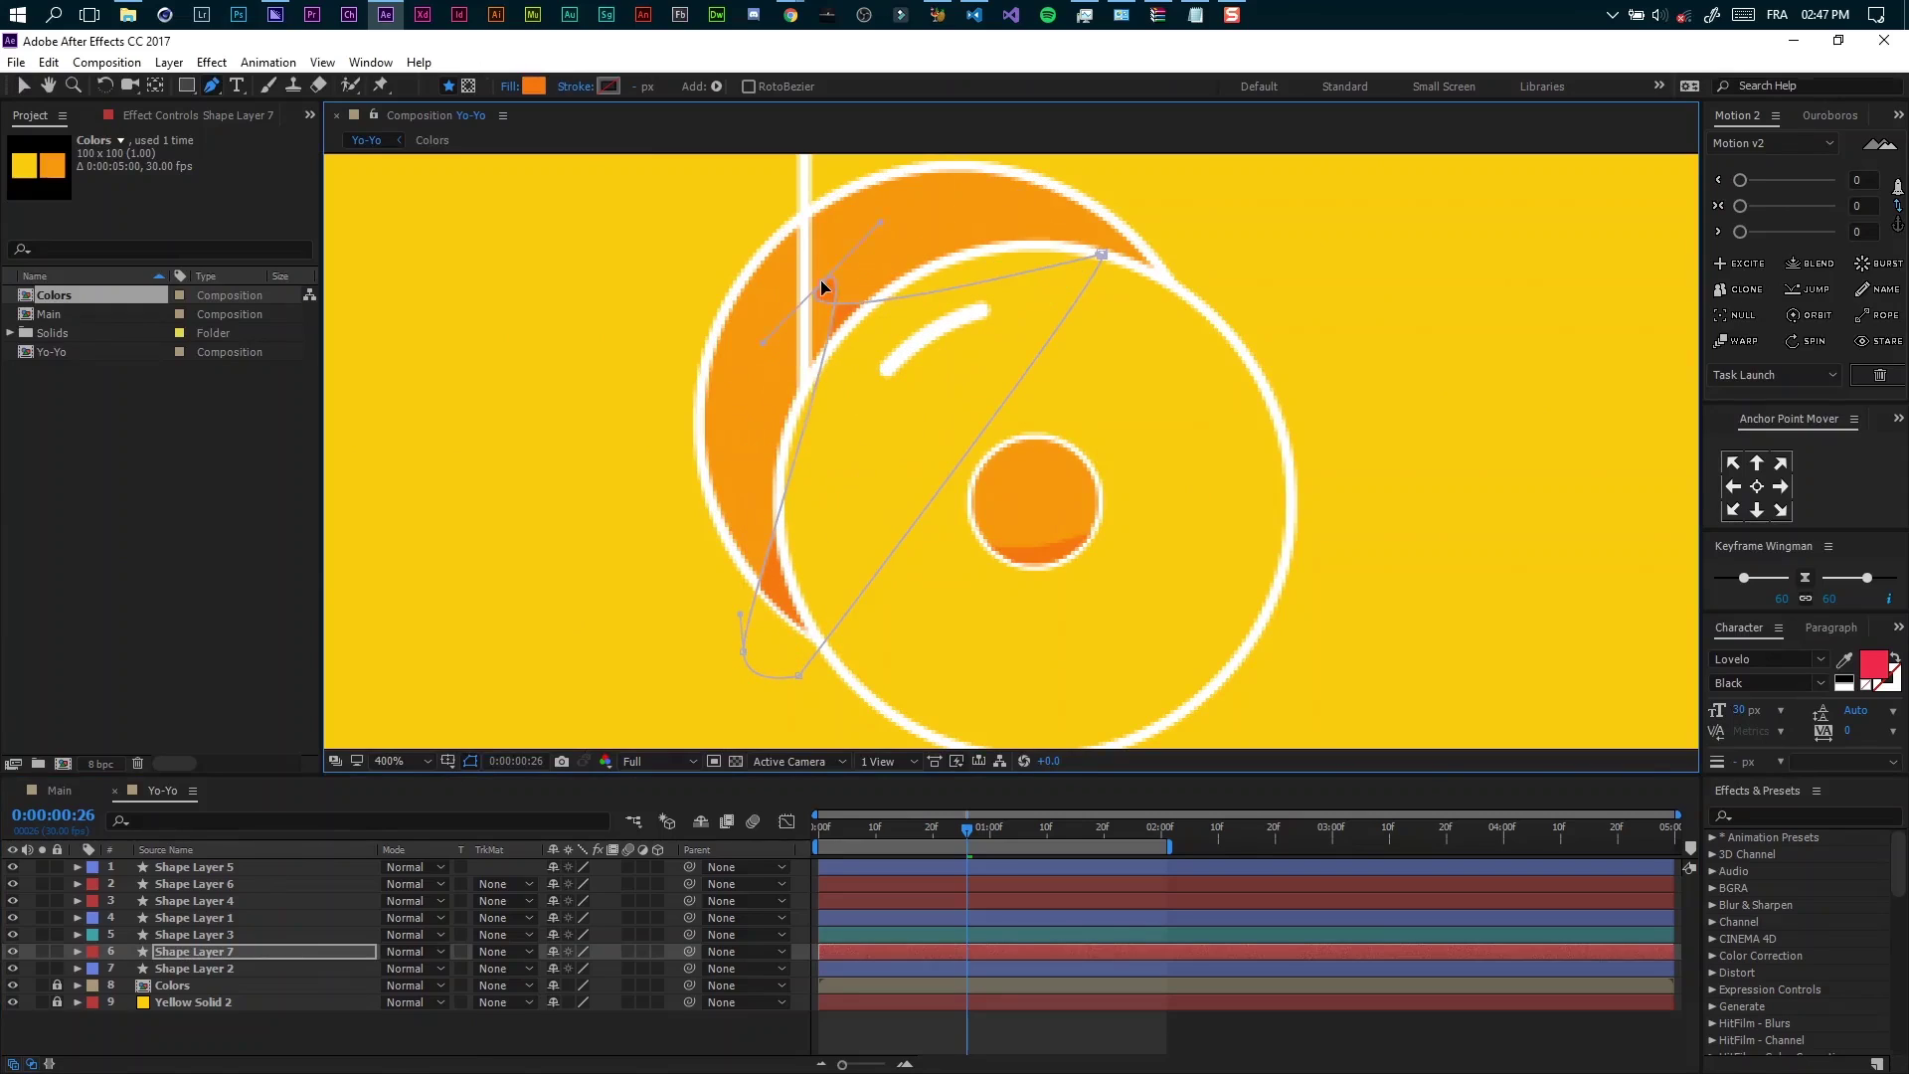
pyautogui.moveTo(796, 296)
pyautogui.mouseDown()
pyautogui.moveTo(770, 323)
pyautogui.moveTo(788, 533)
pyautogui.mouseUp()
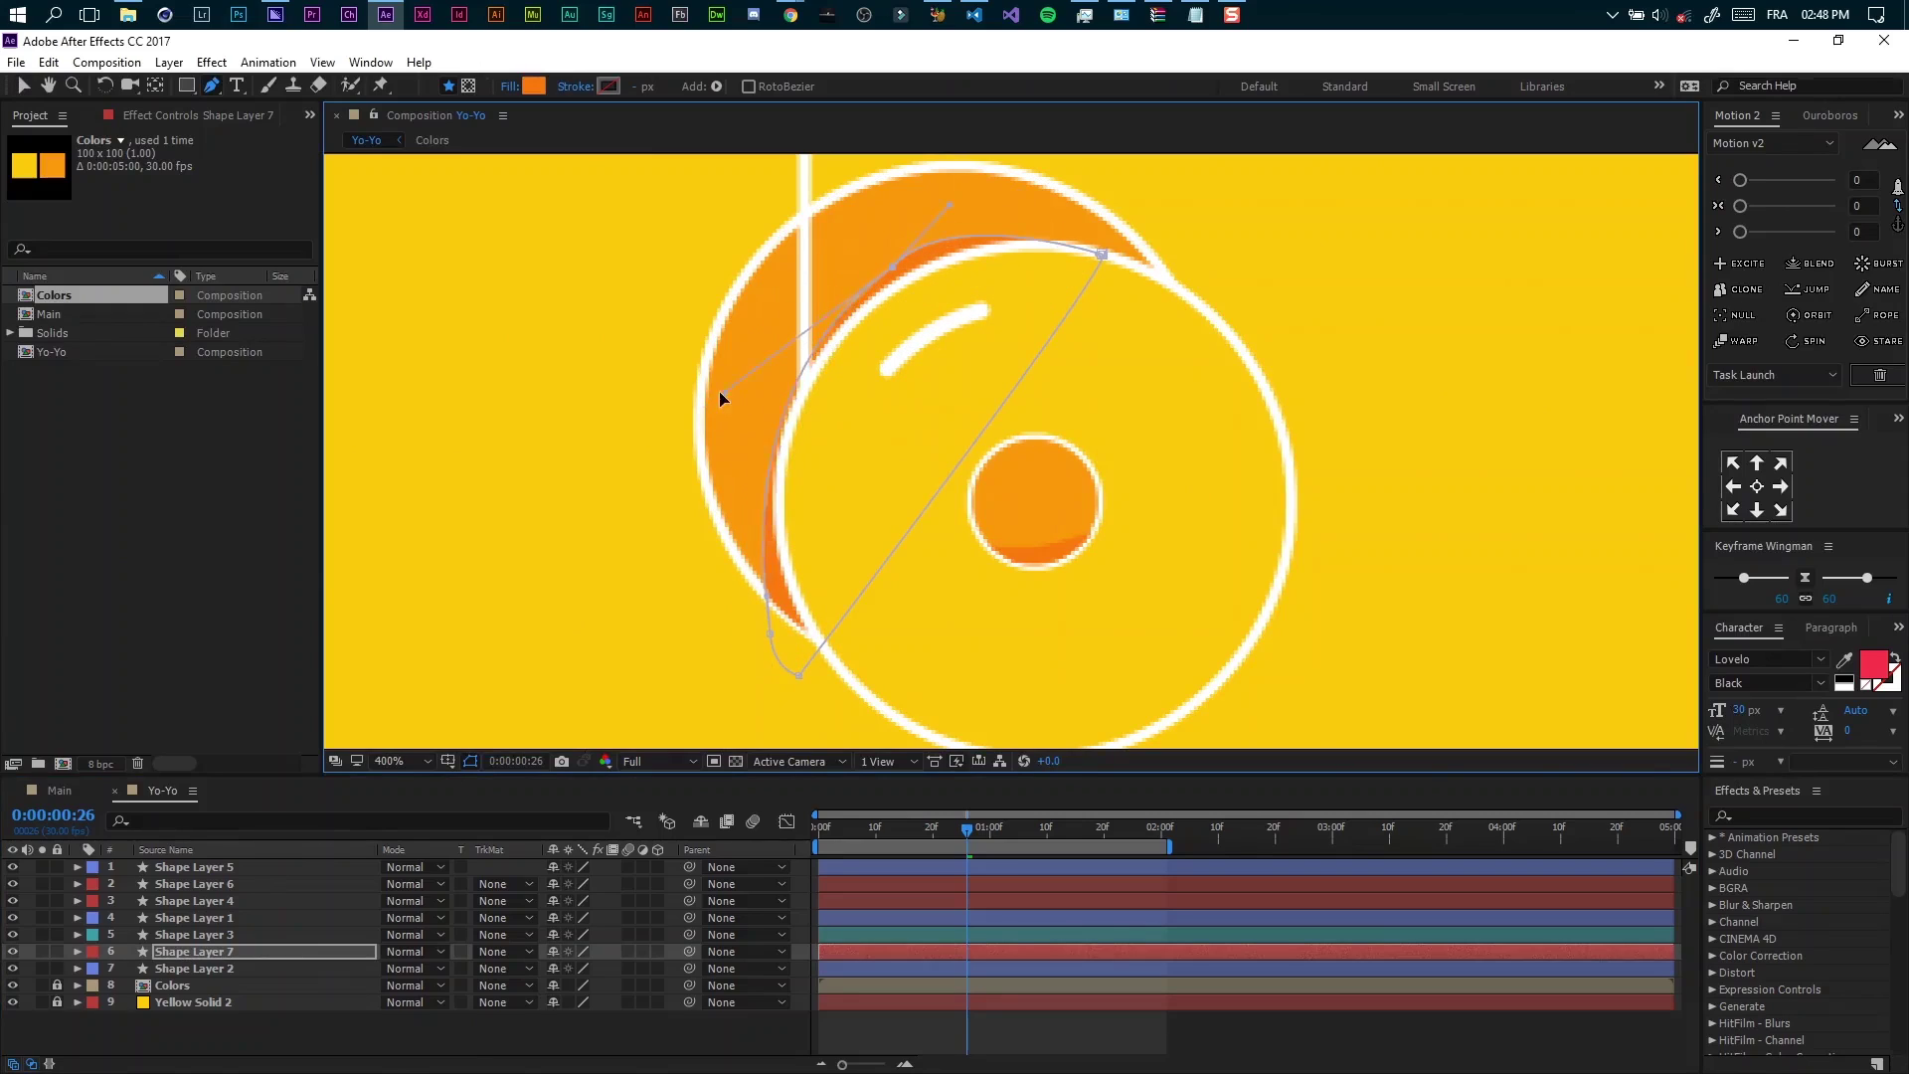
pyautogui.moveTo(875, 220); pyautogui.dragTo(1008, 231)
pyautogui.click(511, 1035)
pyautogui.click(212, 908)
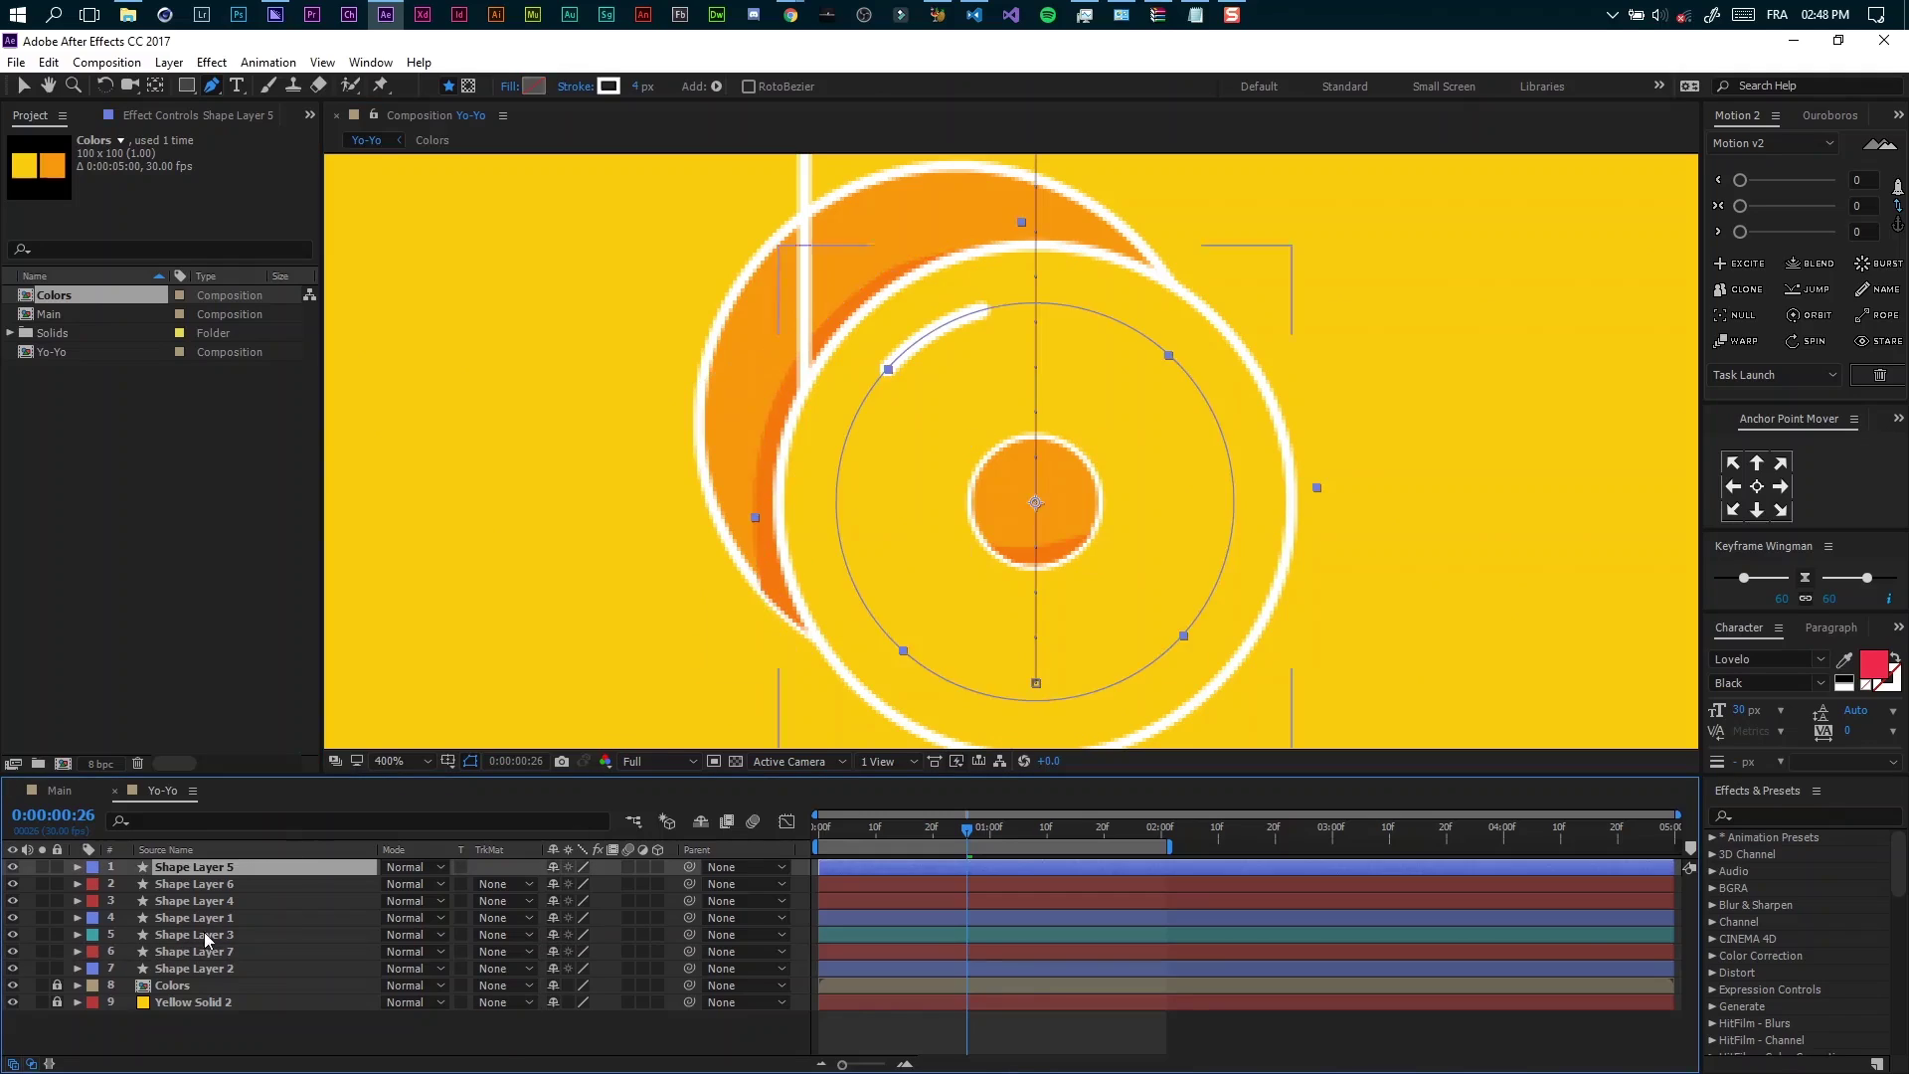
pyautogui.click(194, 952)
pyautogui.moveTo(778, 637)
pyautogui.mouseDown()
pyautogui.moveTo(813, 660)
pyautogui.moveTo(804, 624)
pyautogui.mouseUp()
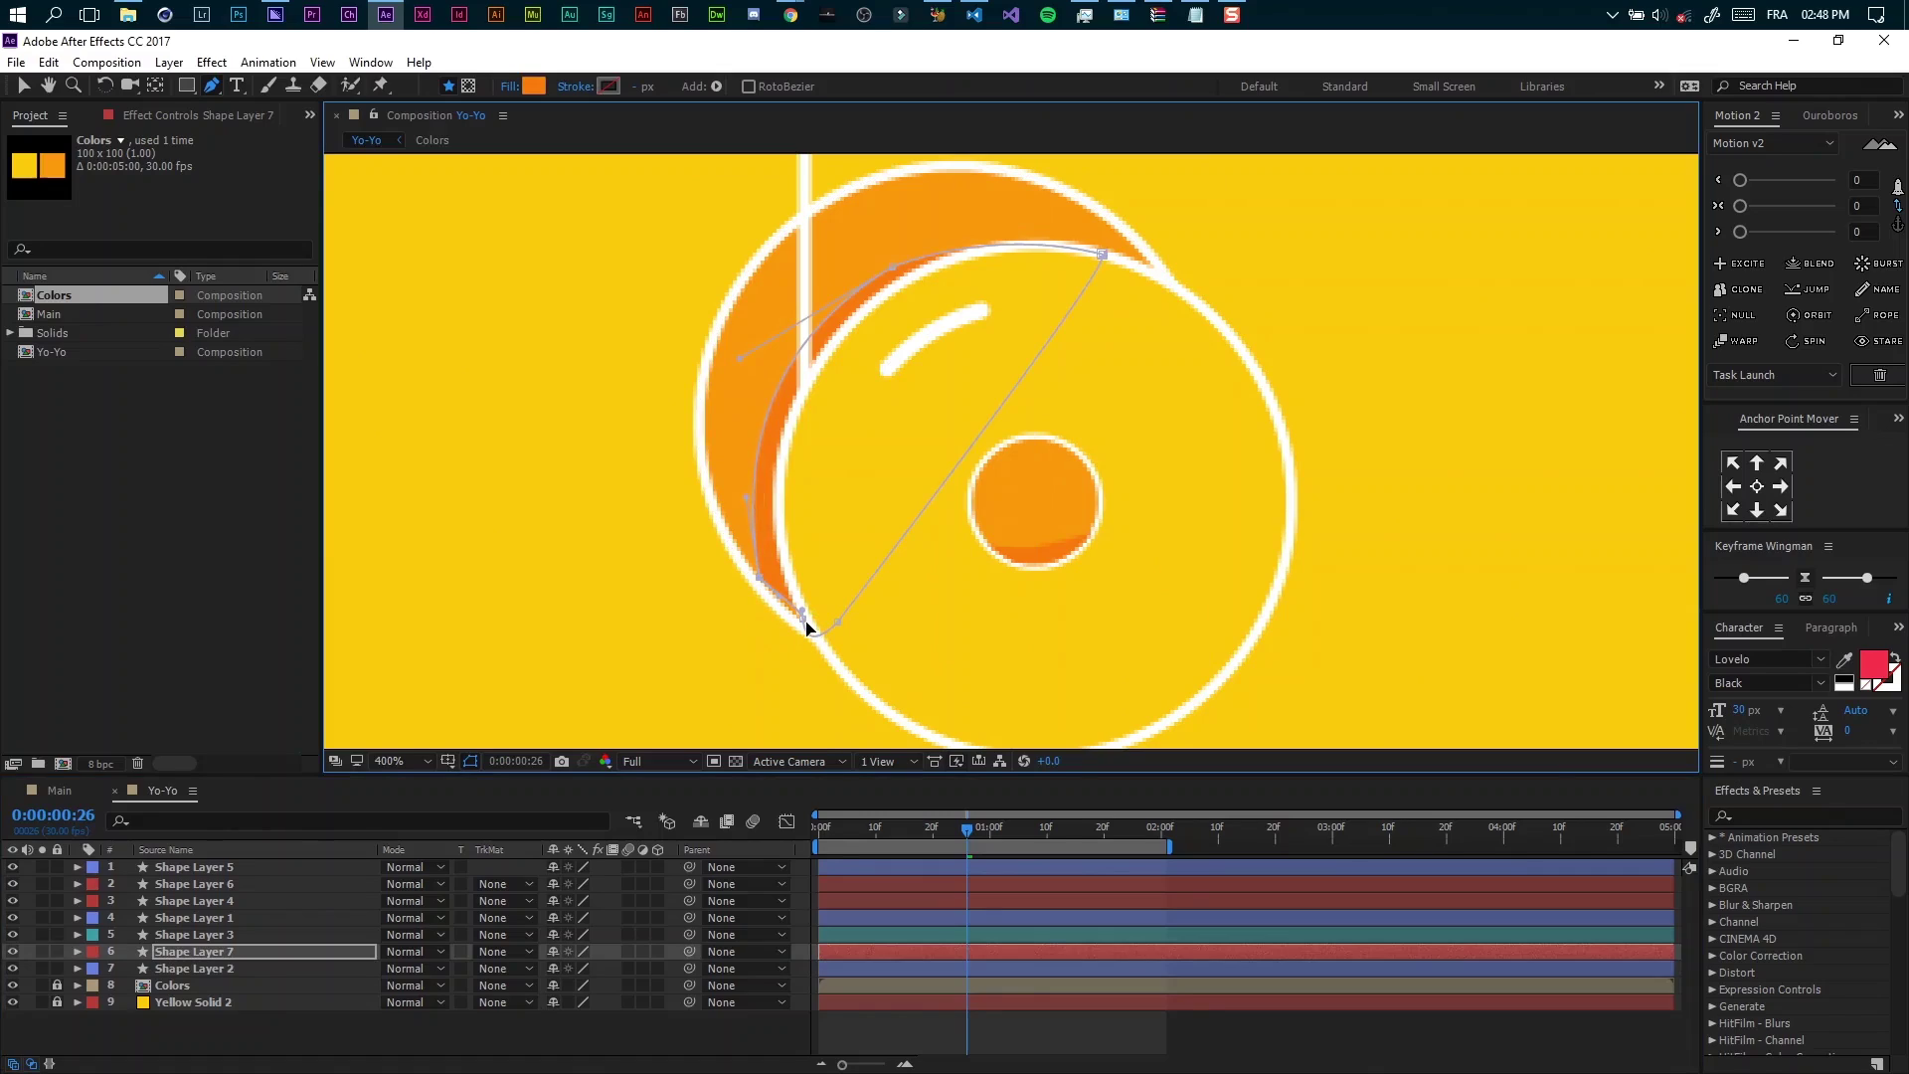
# Fit the composition in the viewer and set Shape Layer 7's opacity to 50%
pyautogui.click(425, 764)
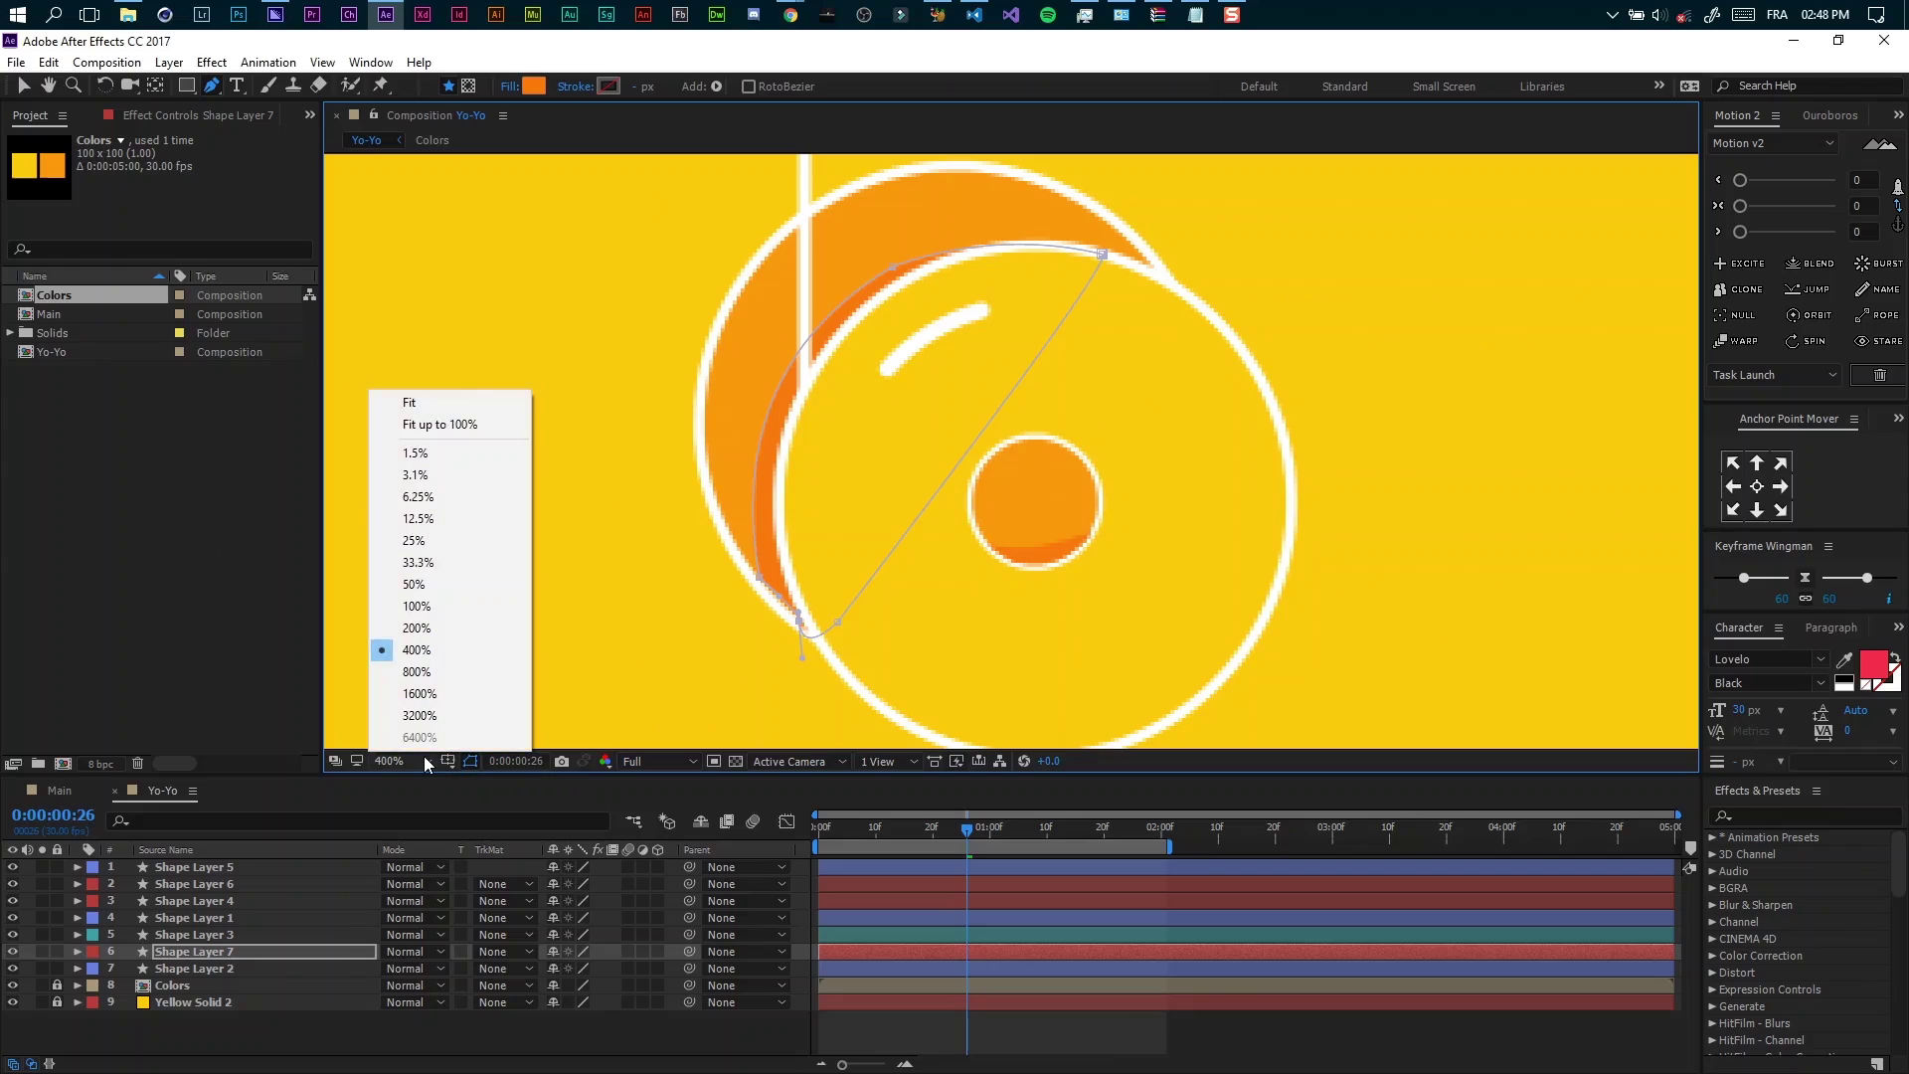
pyautogui.click(467, 425)
pyautogui.click(430, 1030)
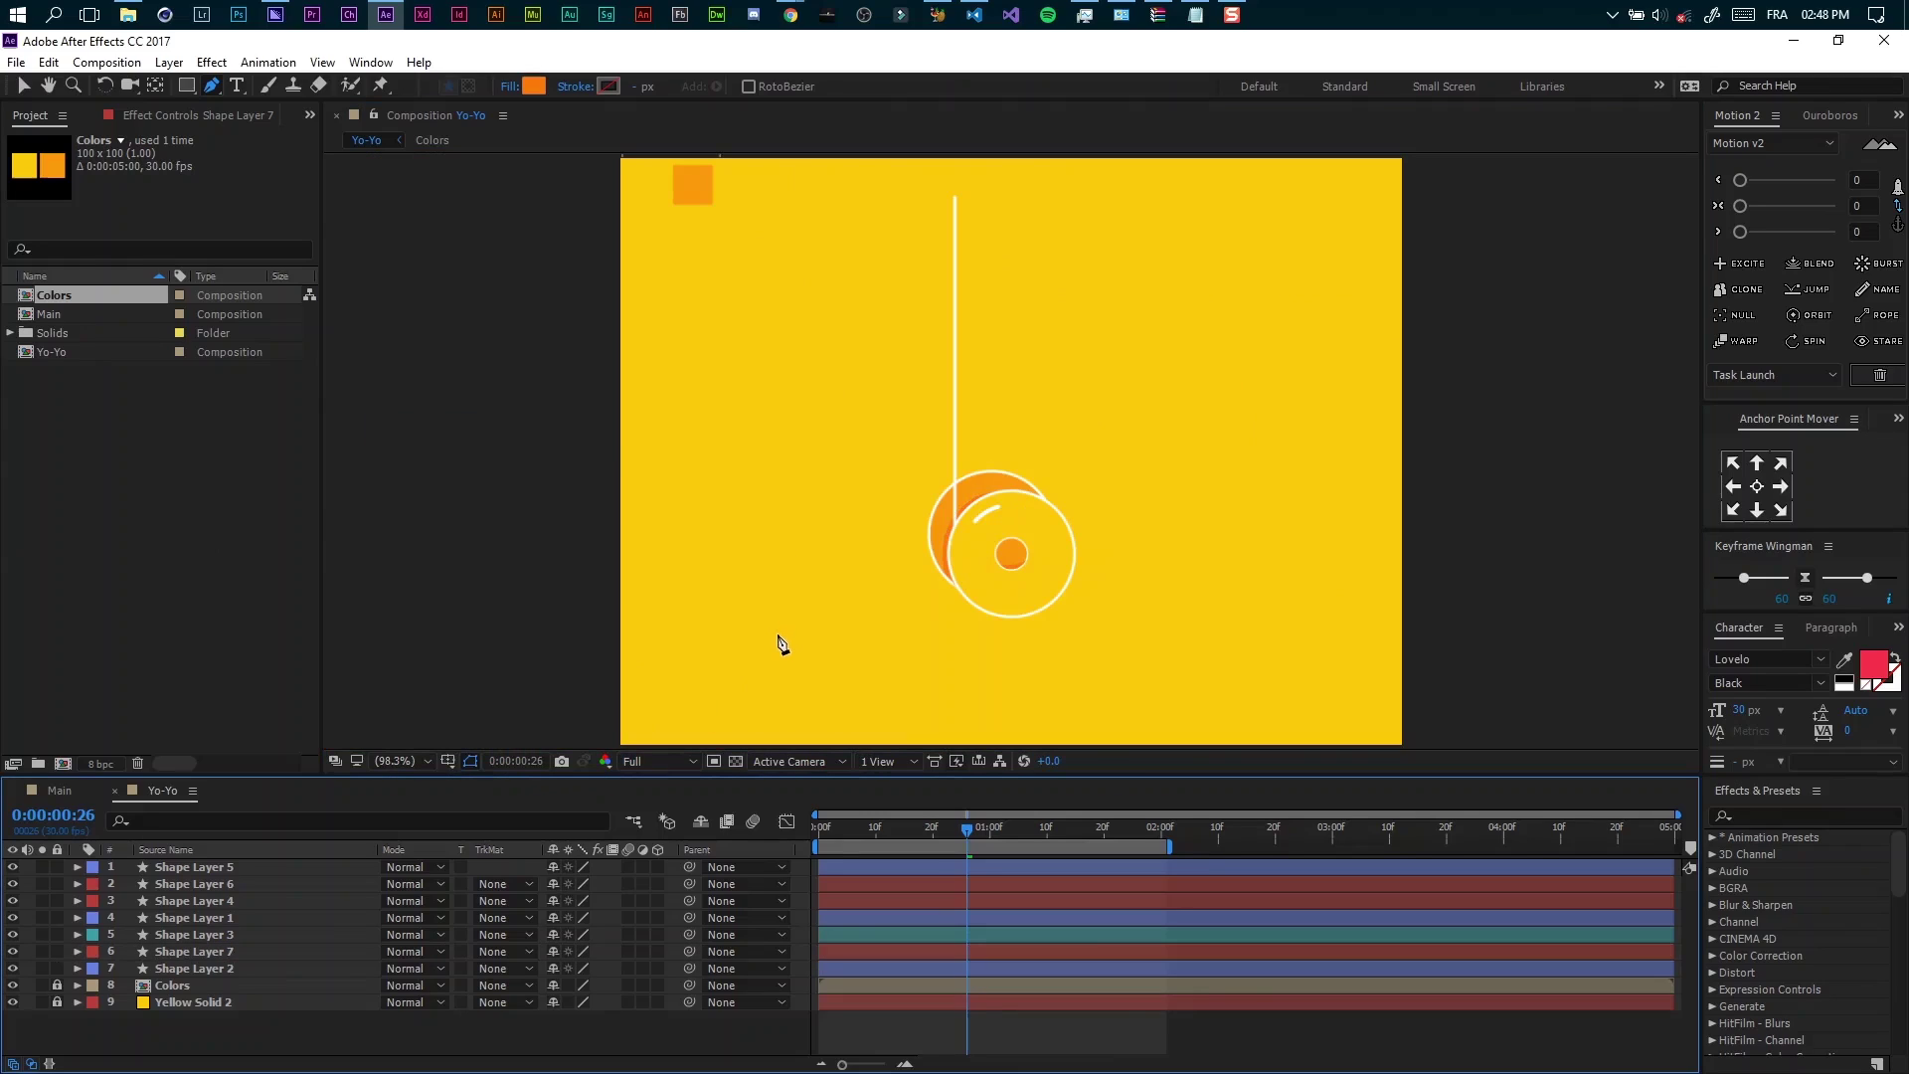
pyautogui.click(205, 952)
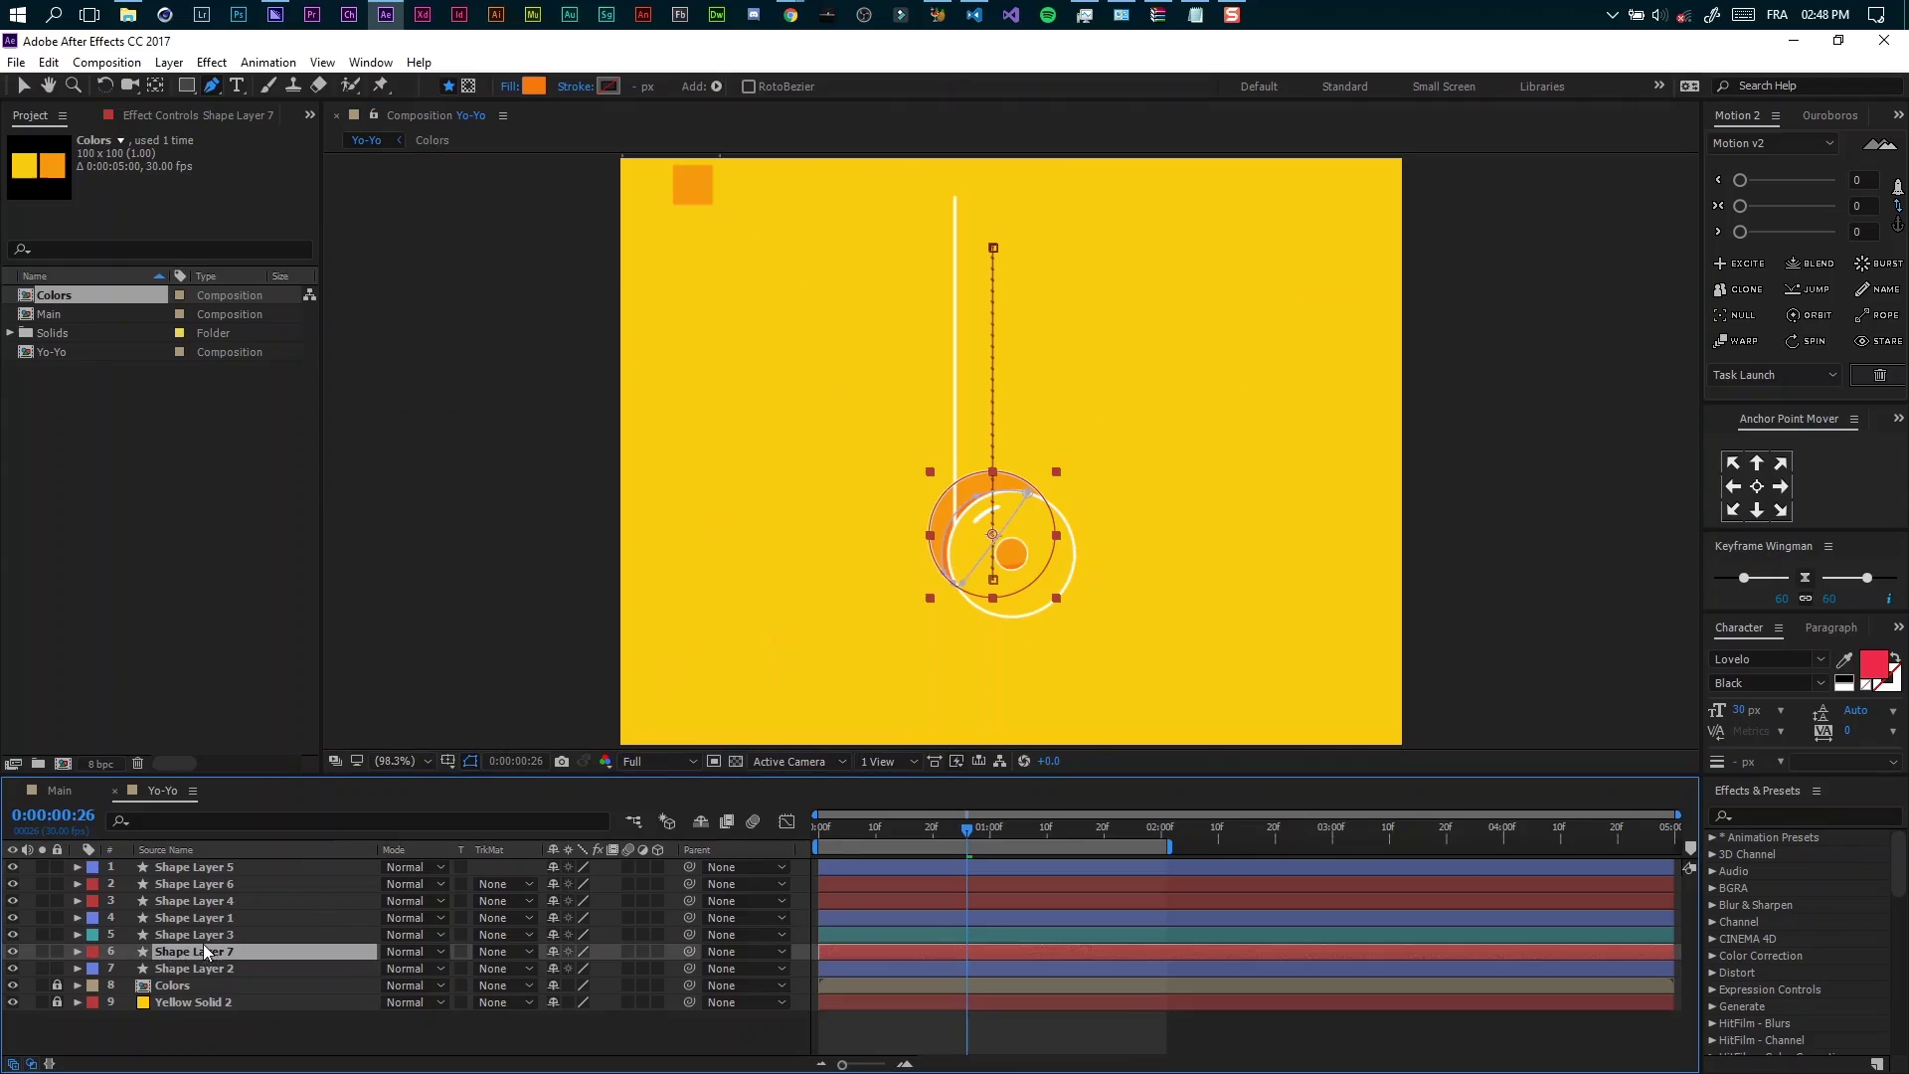
pyautogui.press('t')
pyautogui.click(552, 971)
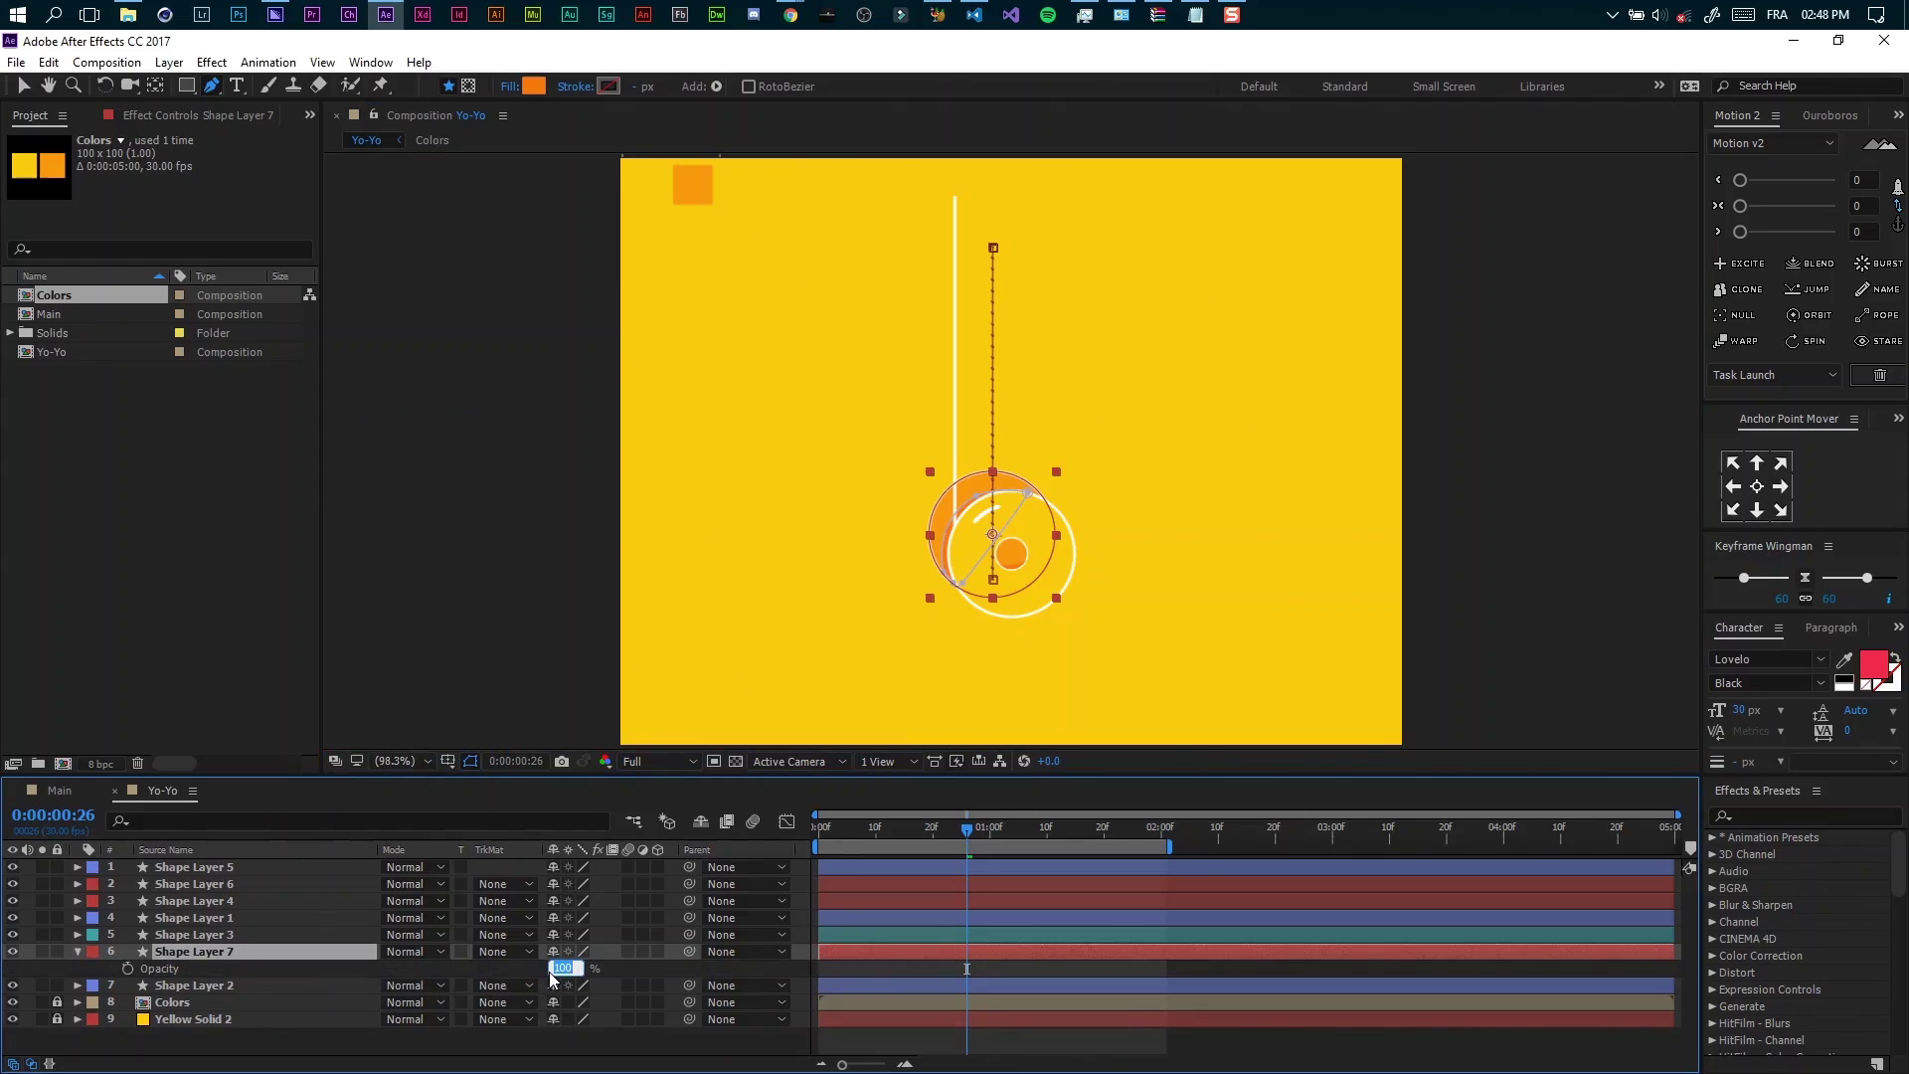
pyautogui.press('Return')
pyautogui.click(80, 952)
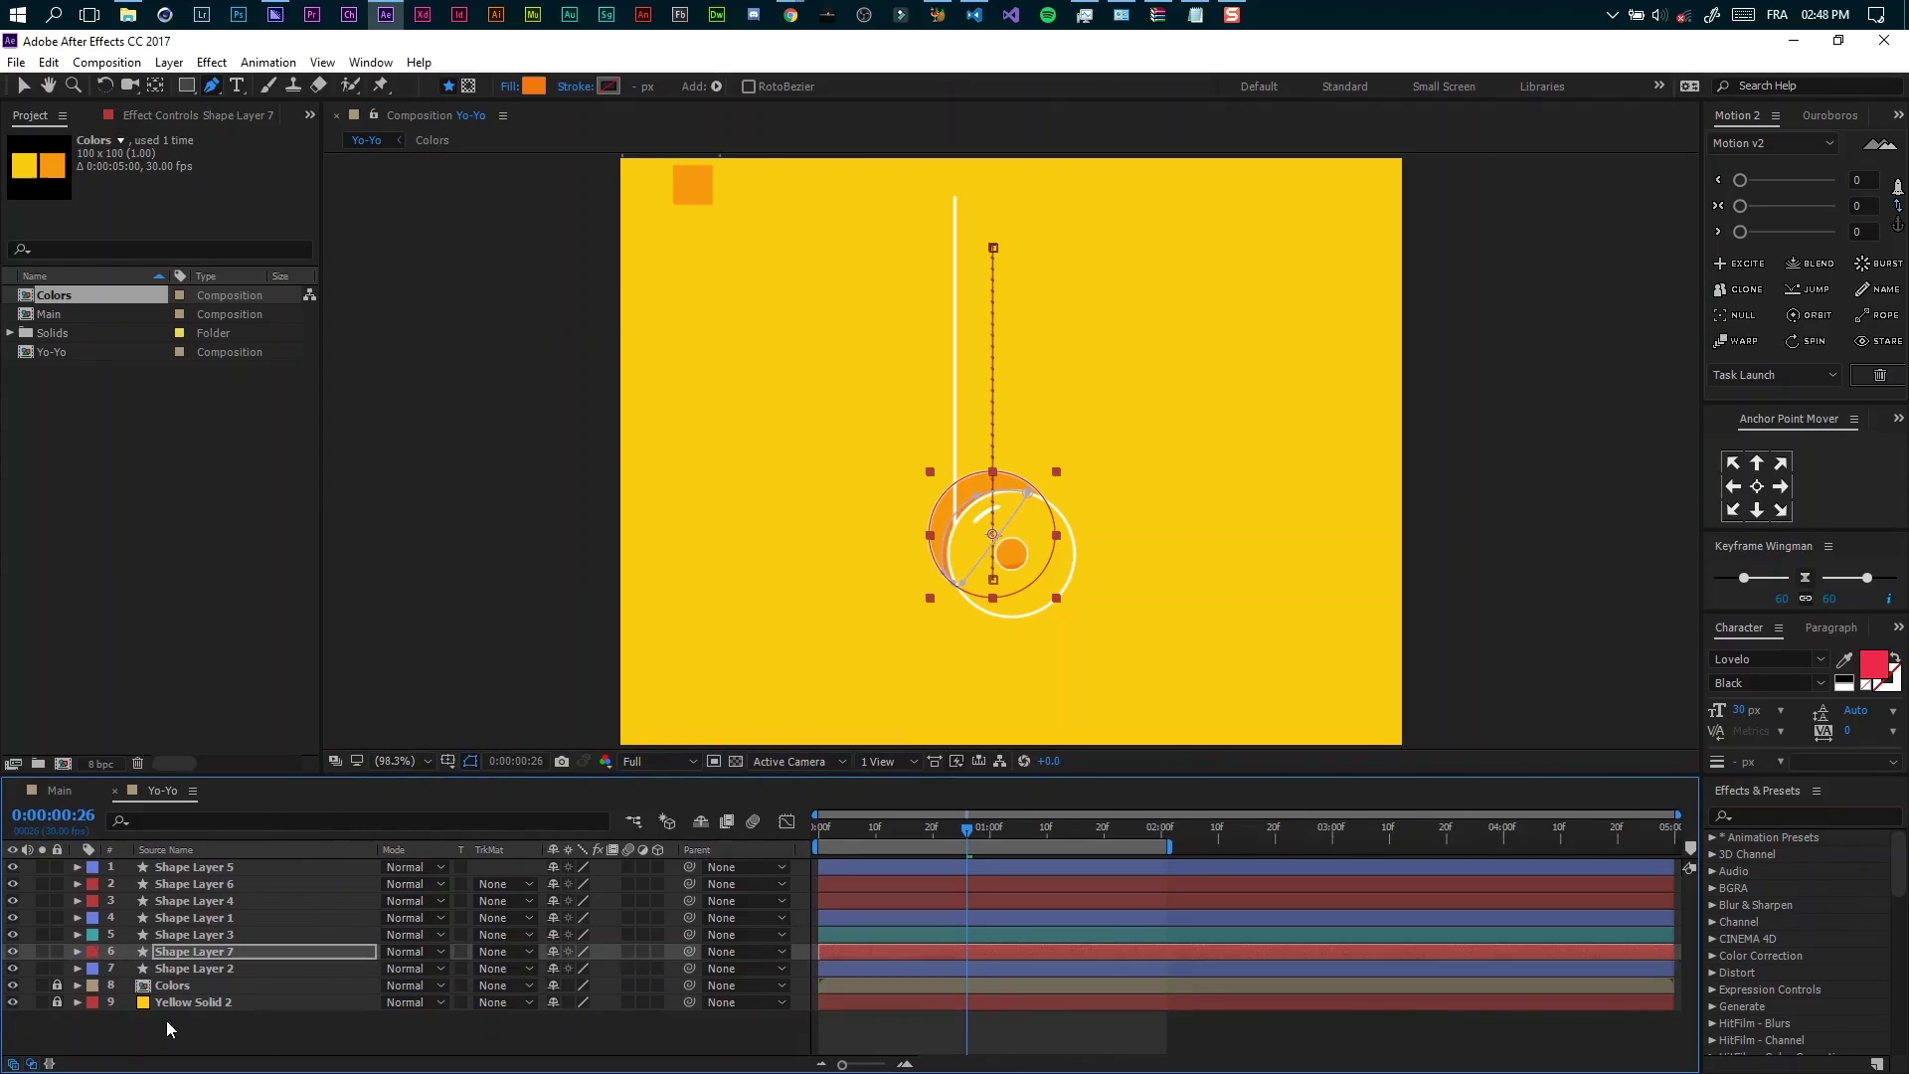
pyautogui.click(213, 1034)
# Preview the yo-yo animation with the Selection tool, stopping at frame 21
pyautogui.click(23, 87)
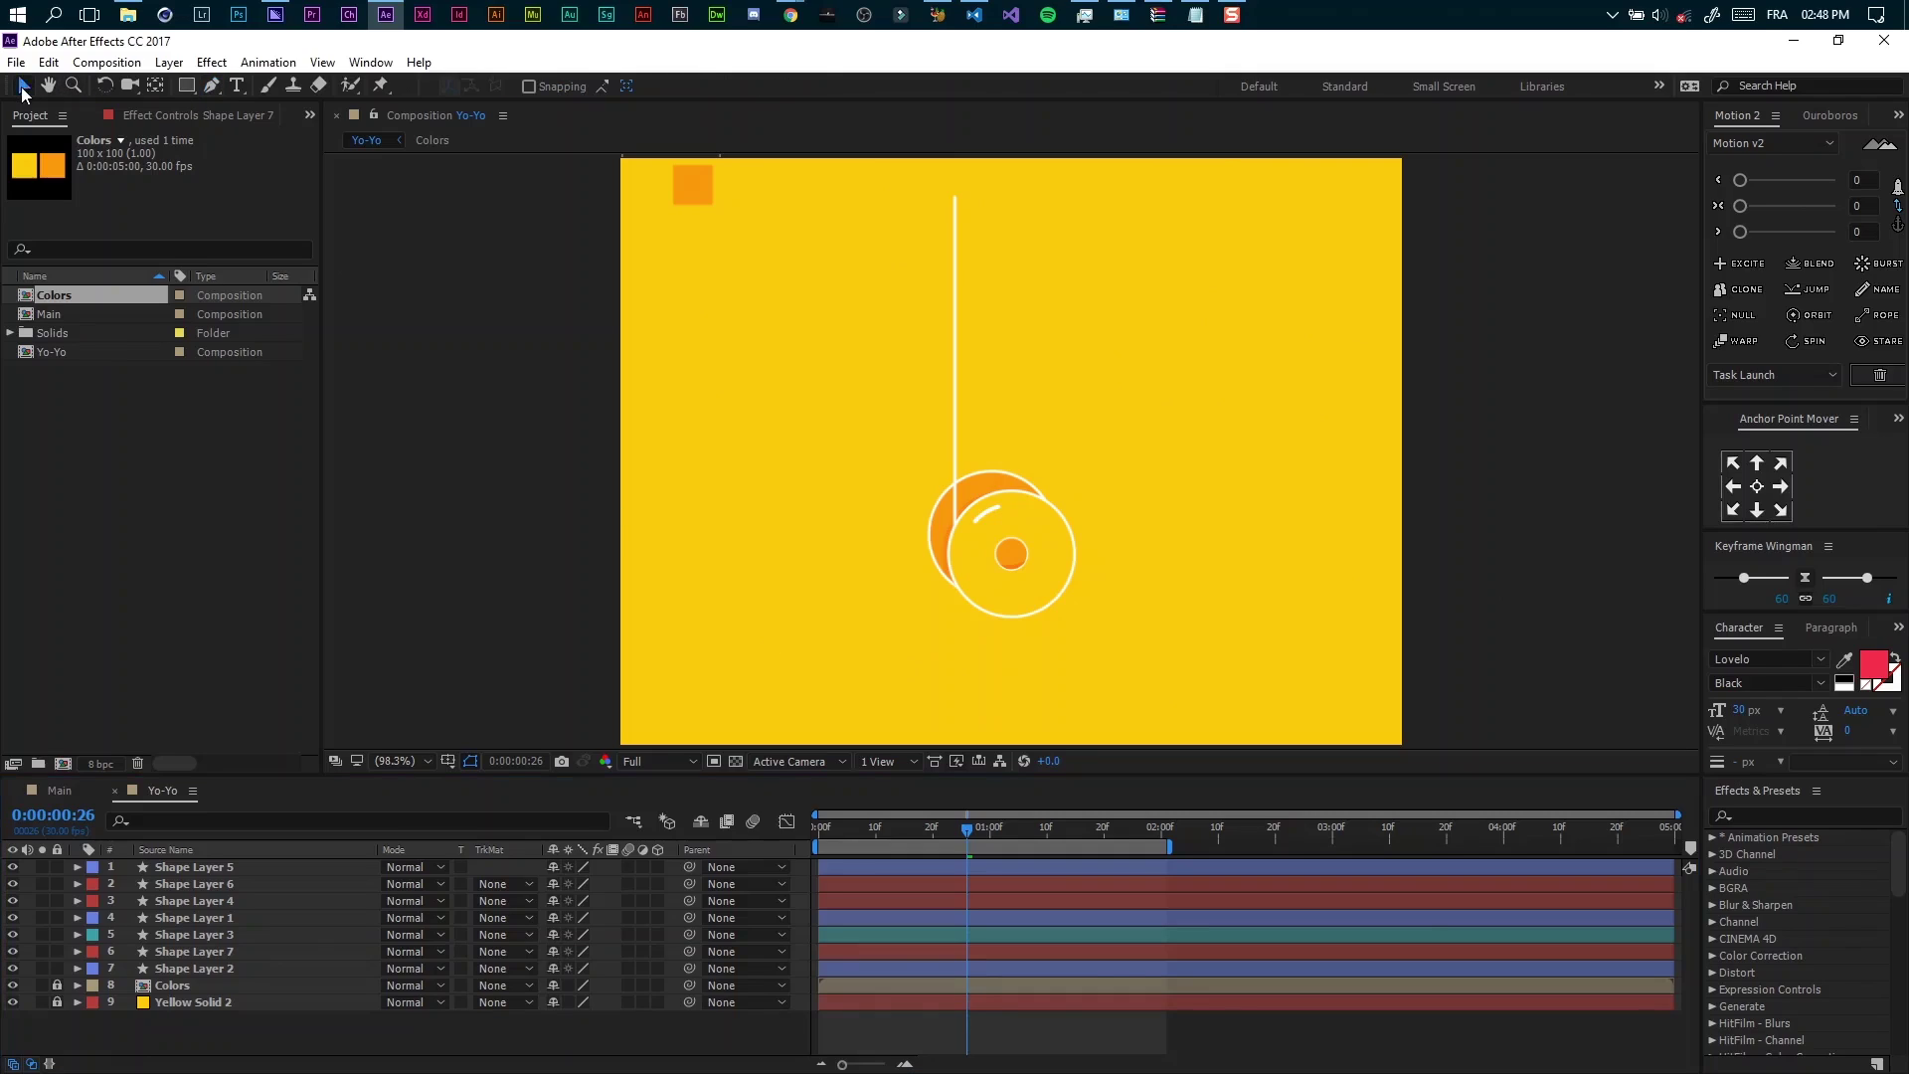
pyautogui.click(982, 828)
pyautogui.press('space')
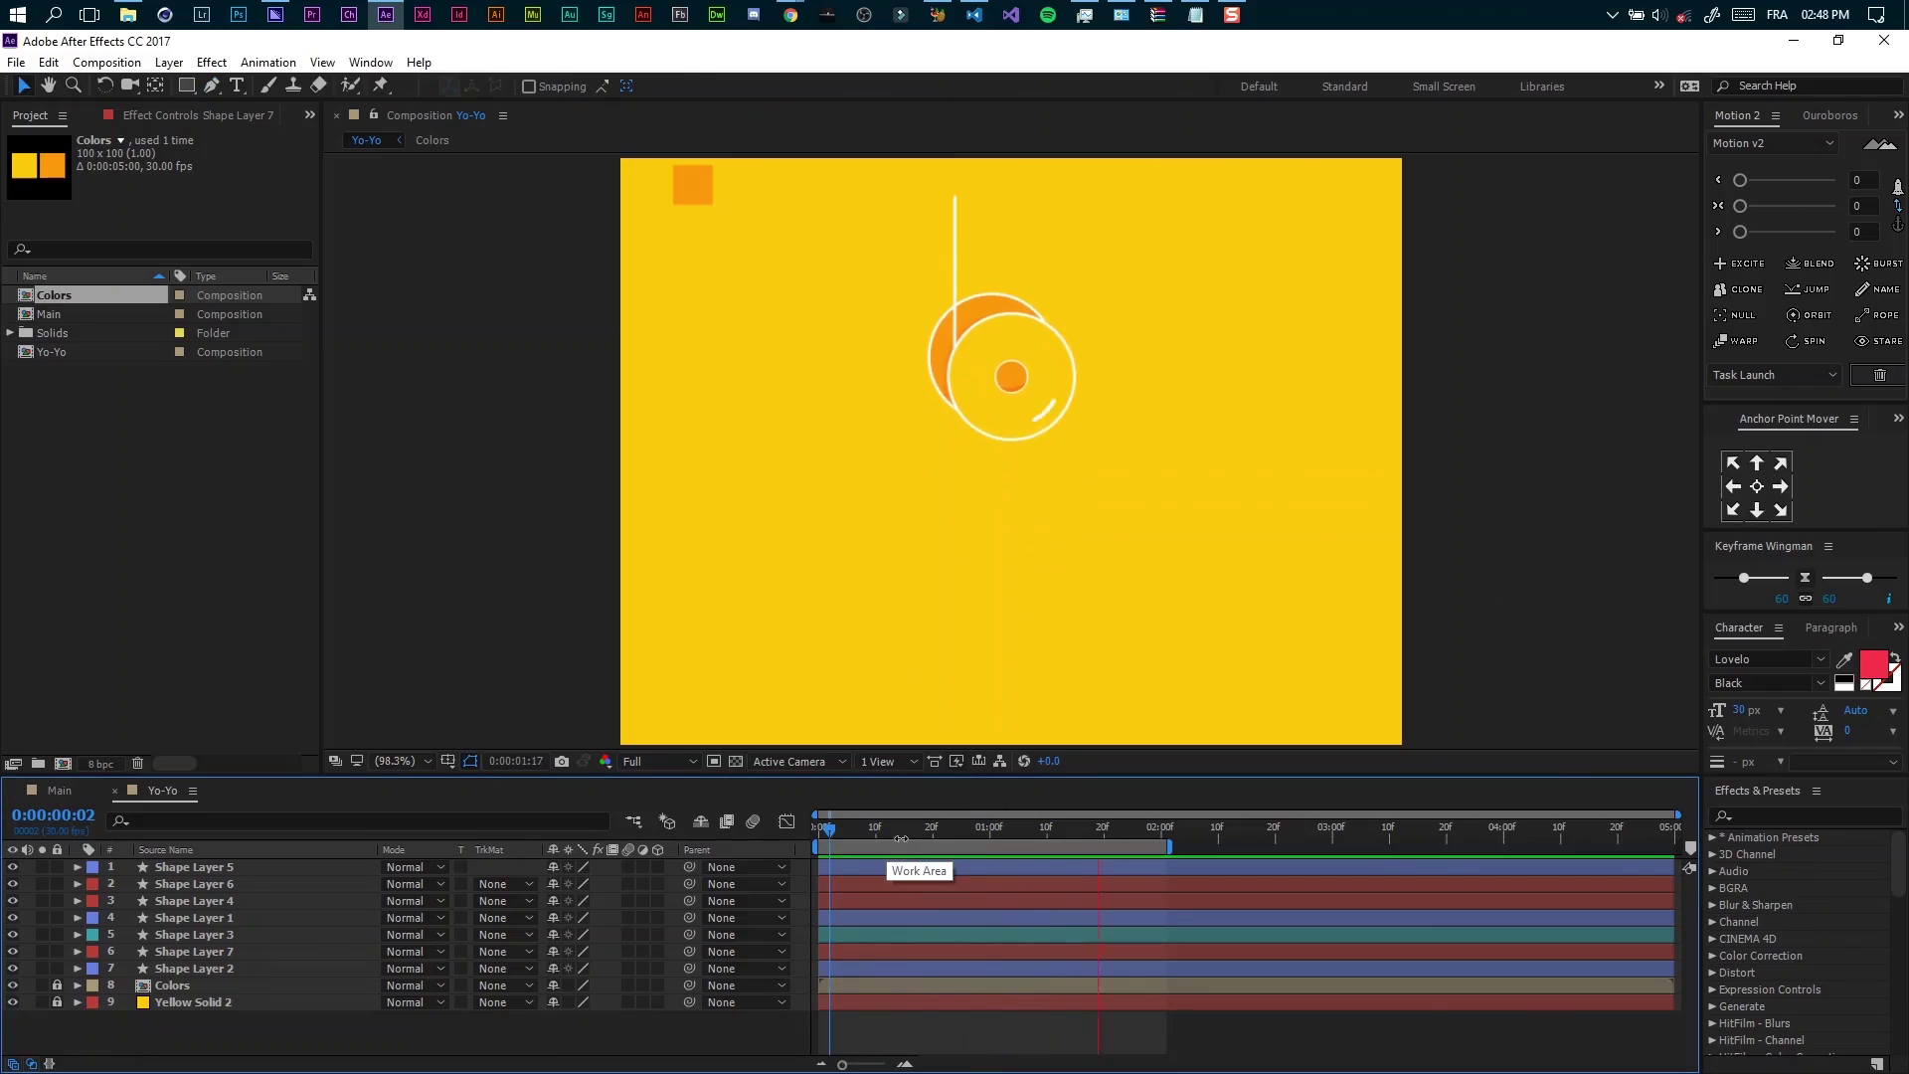
pyautogui.click(939, 831)
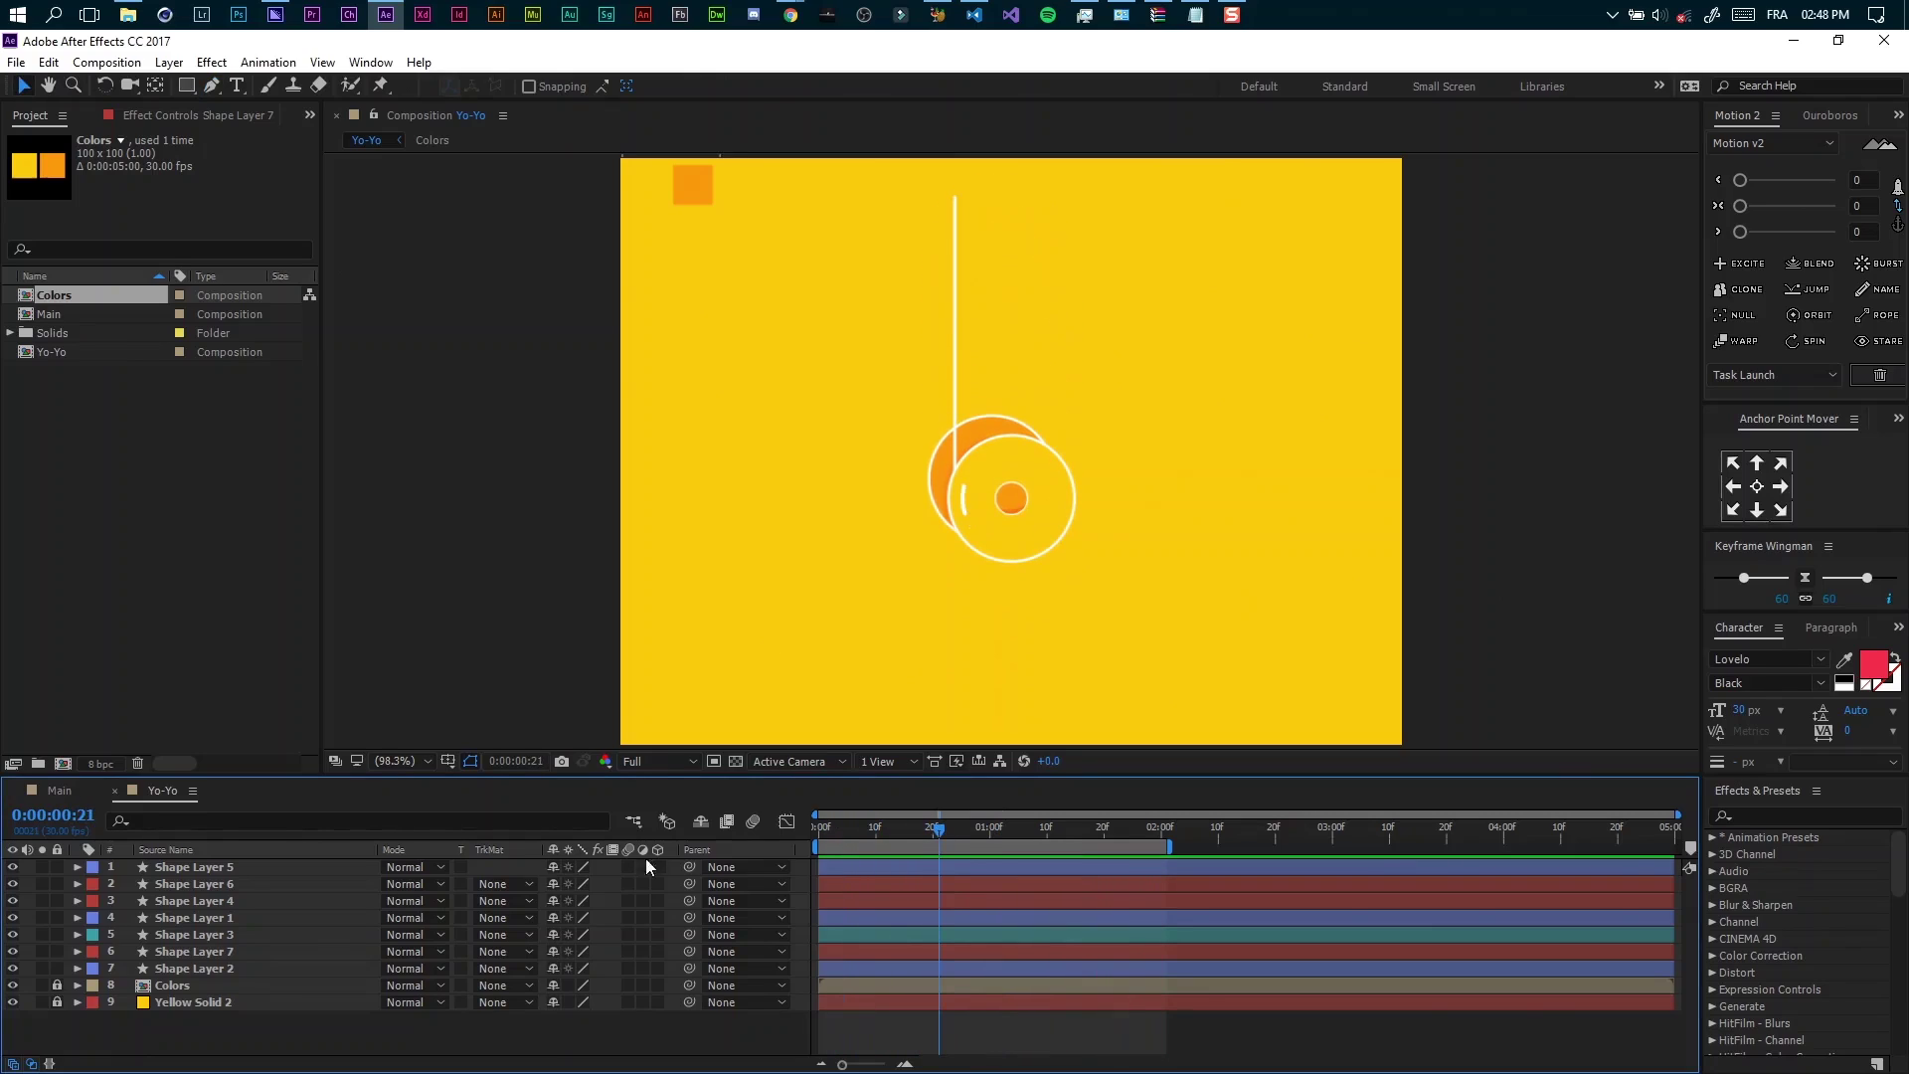
# Inspect the shape layers at 200% zoom, then duplicate the front disc, Shape Layer 1
pyautogui.click(217, 969)
pyautogui.click(201, 946)
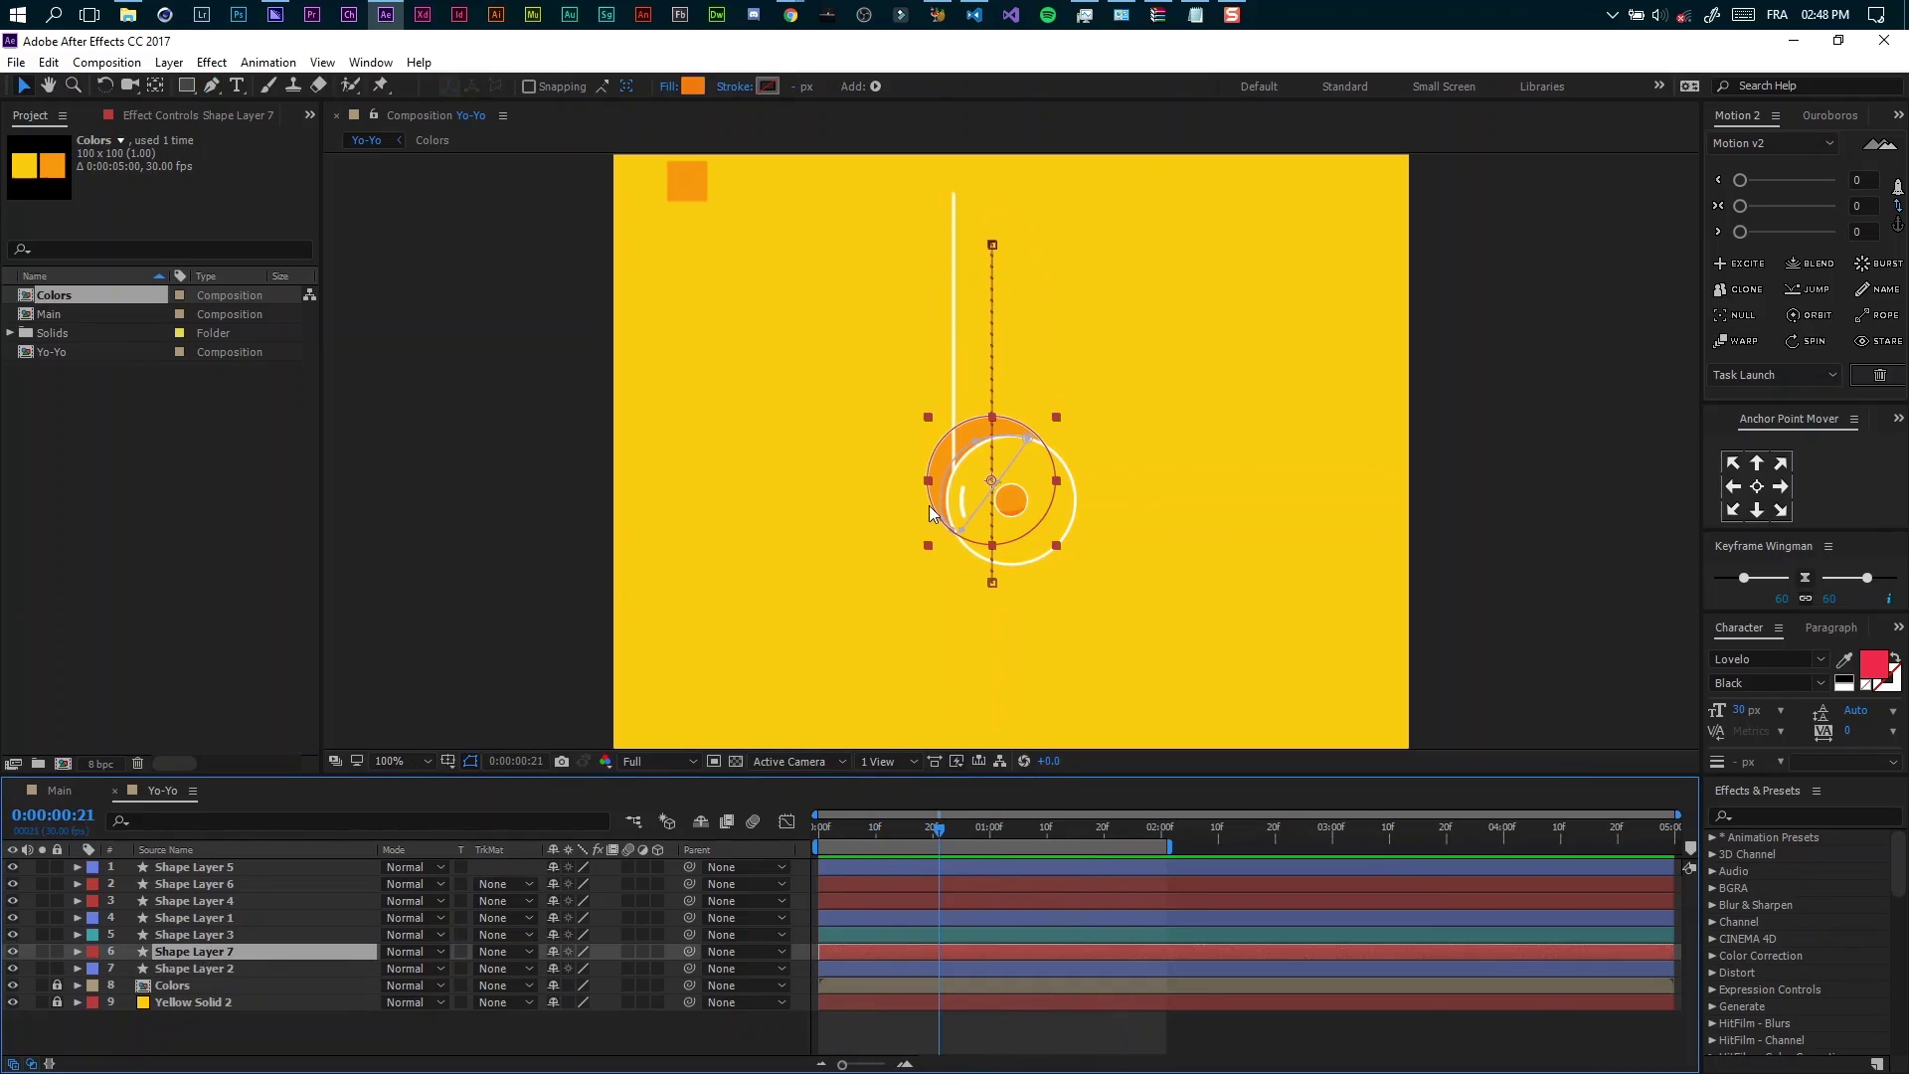
pyautogui.press('.')
pyautogui.press('.')
pyautogui.click(199, 938)
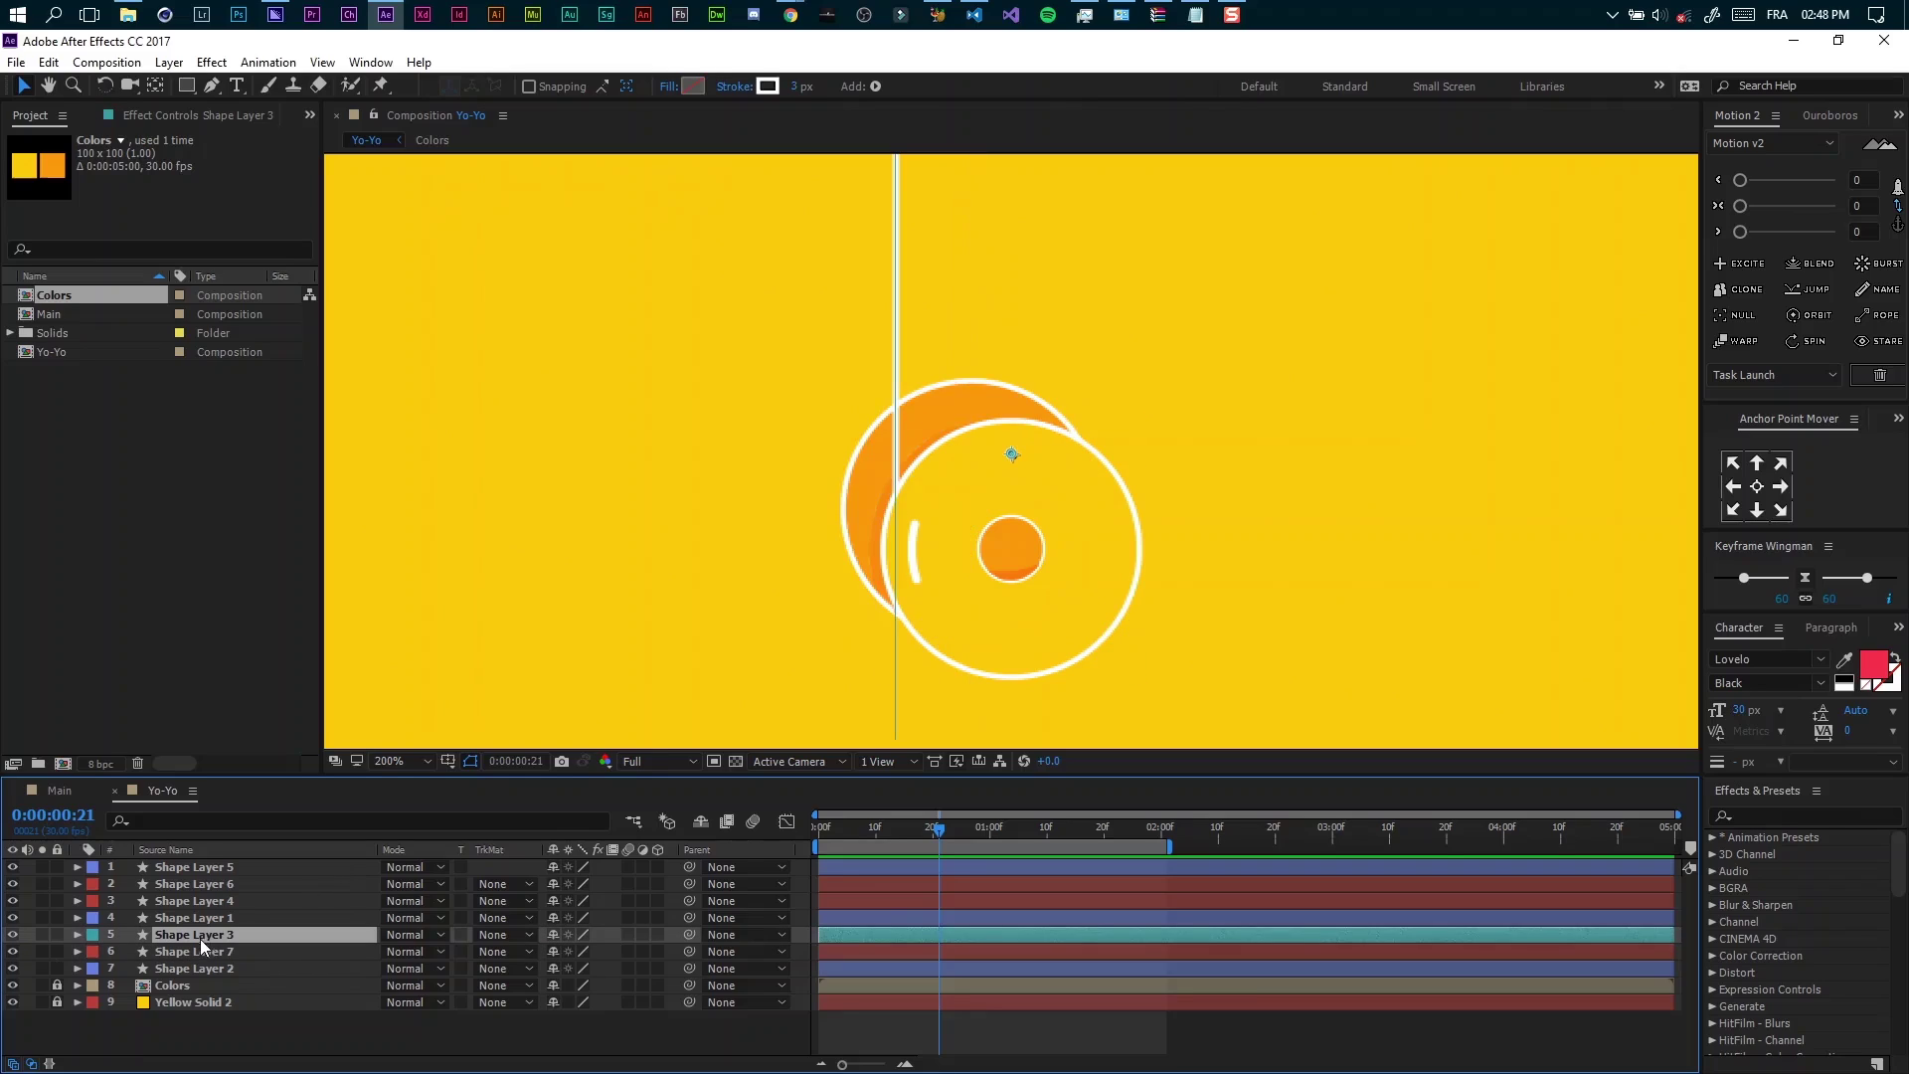
pyautogui.click(199, 970)
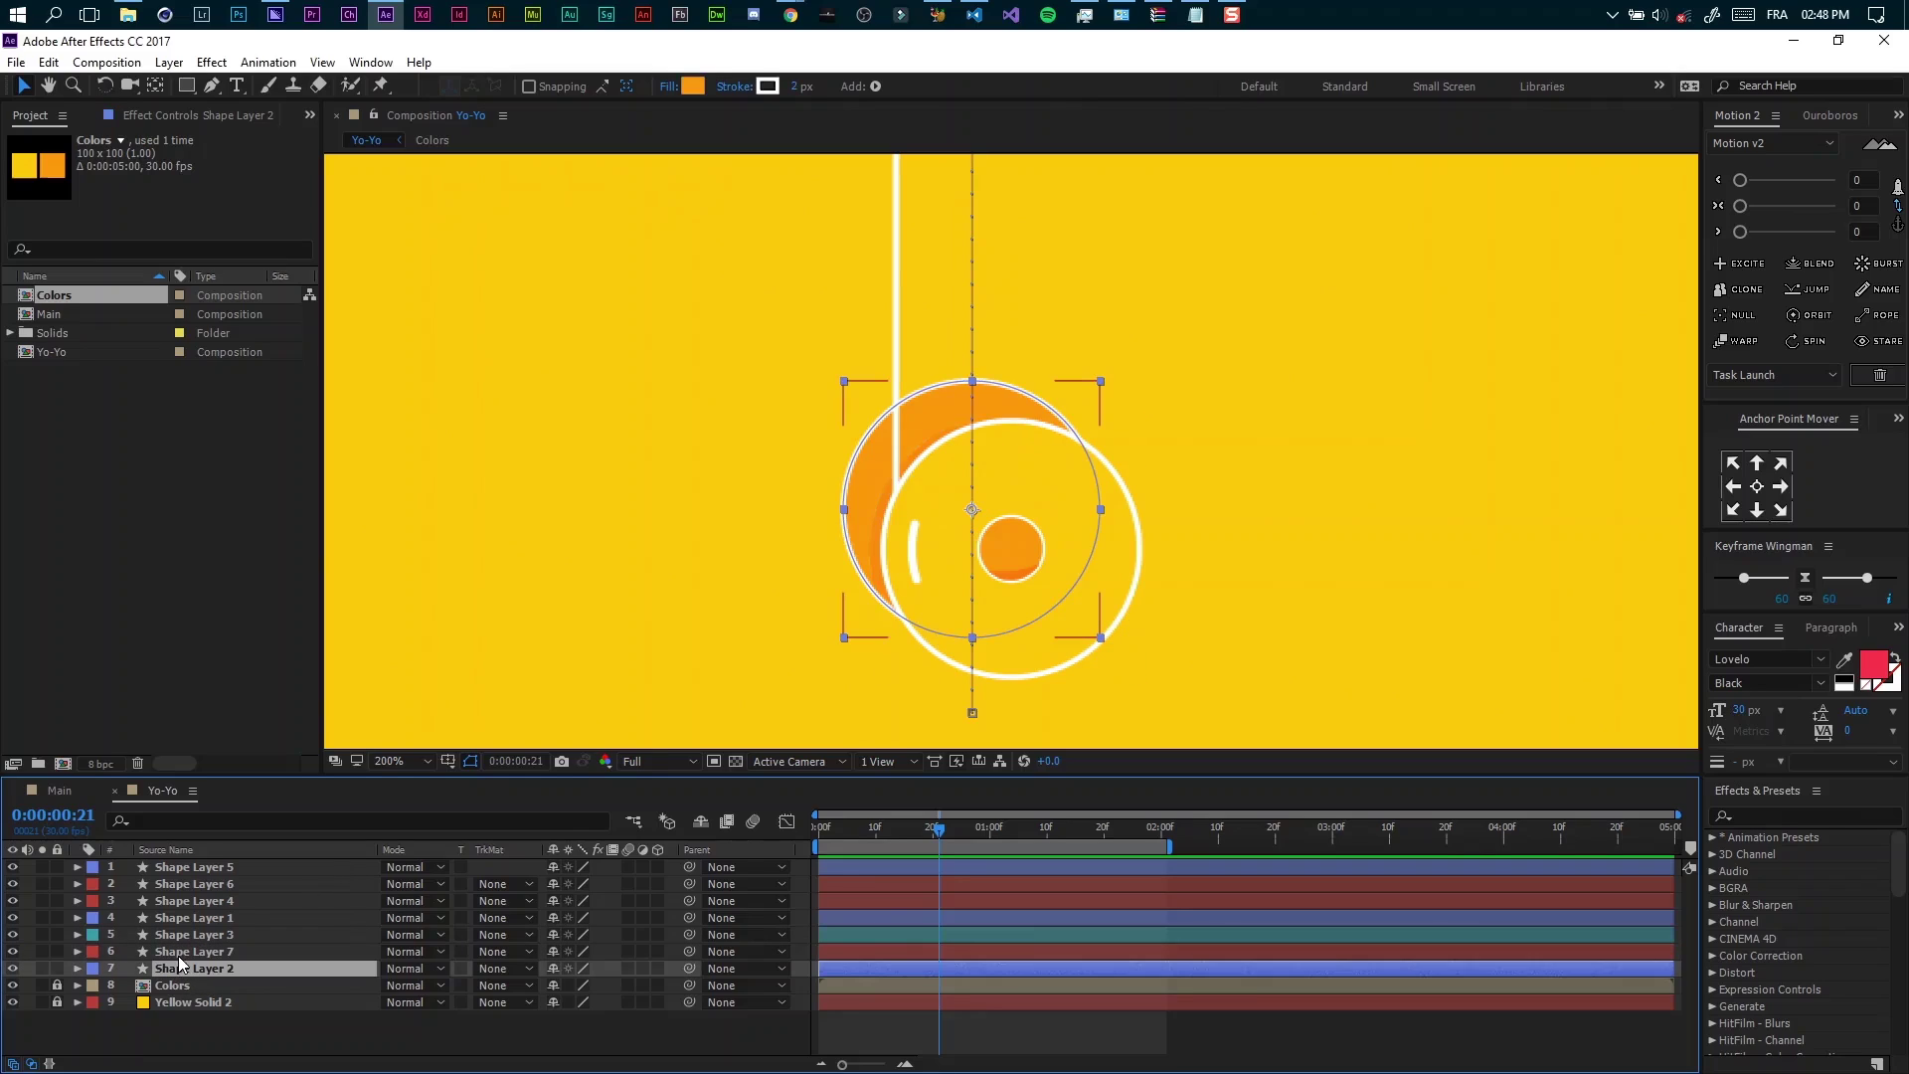
pyautogui.click(177, 953)
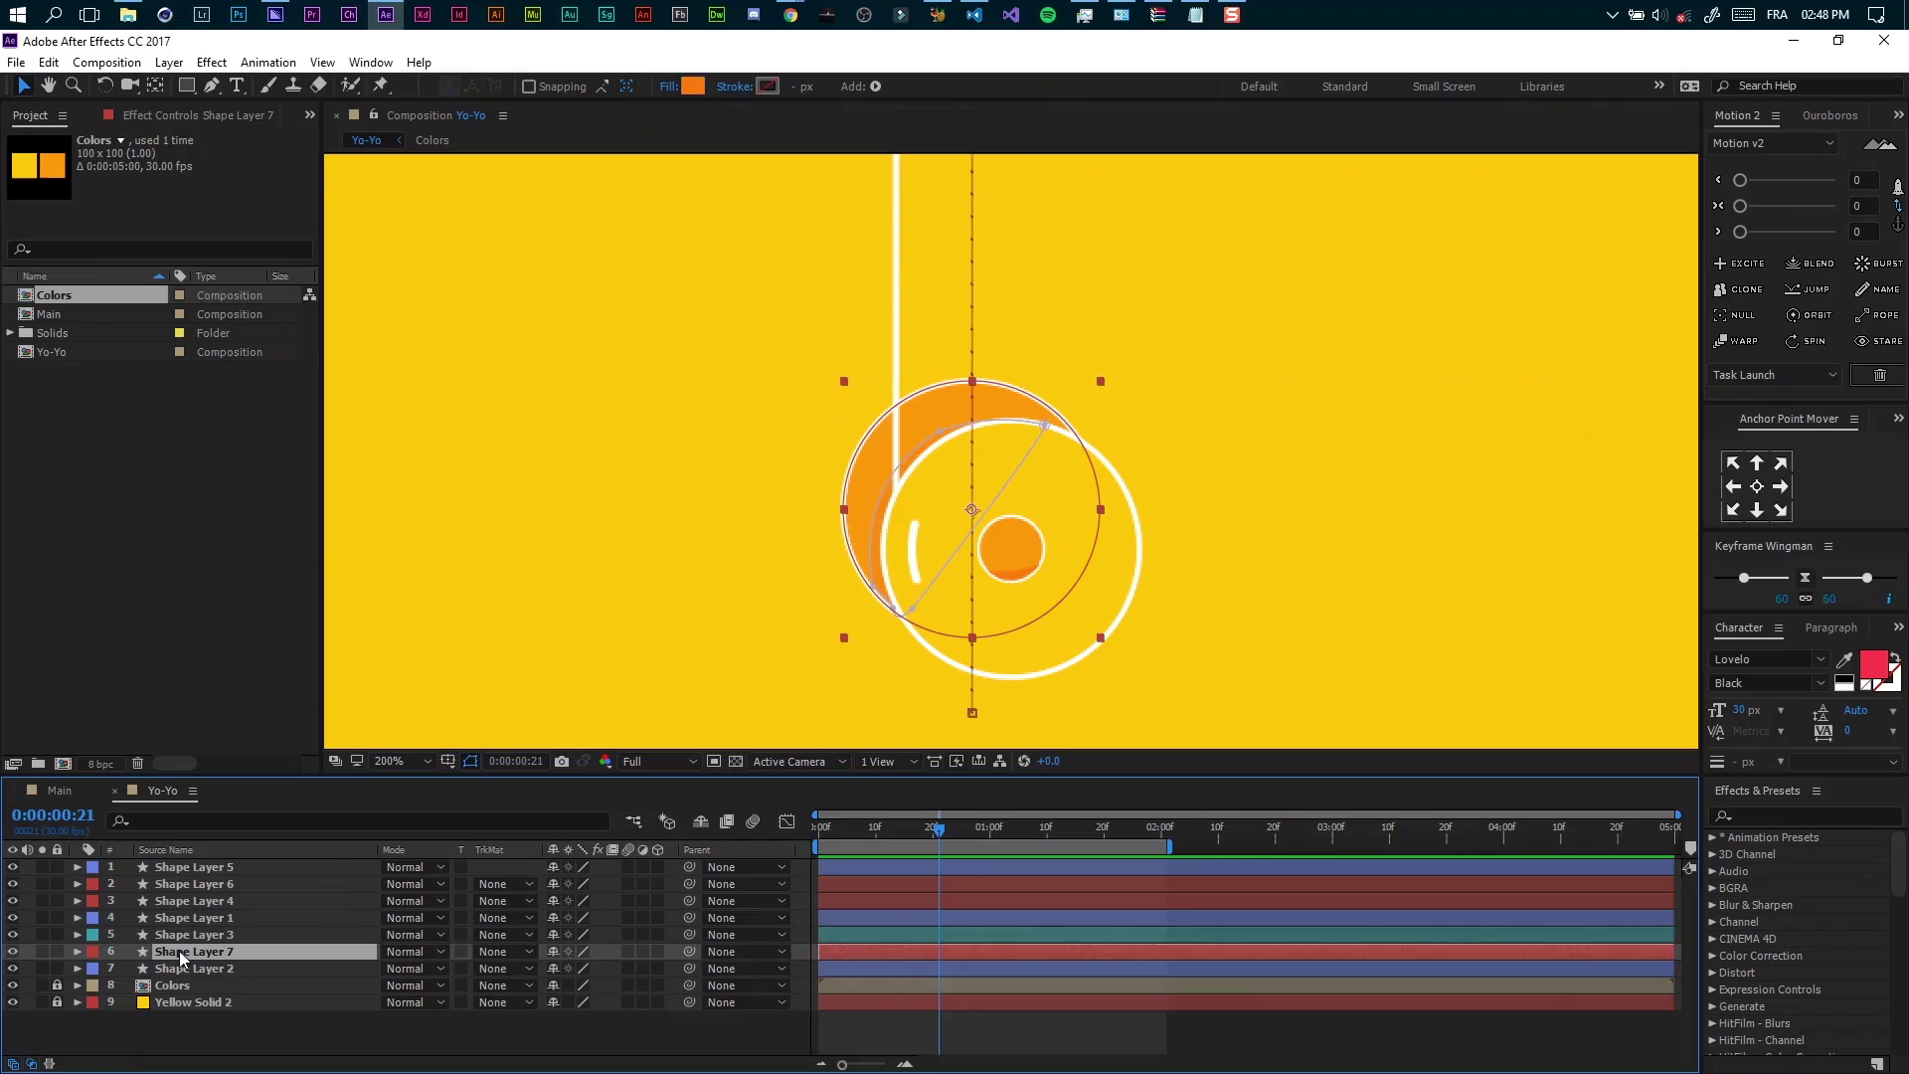
pyautogui.click(189, 920)
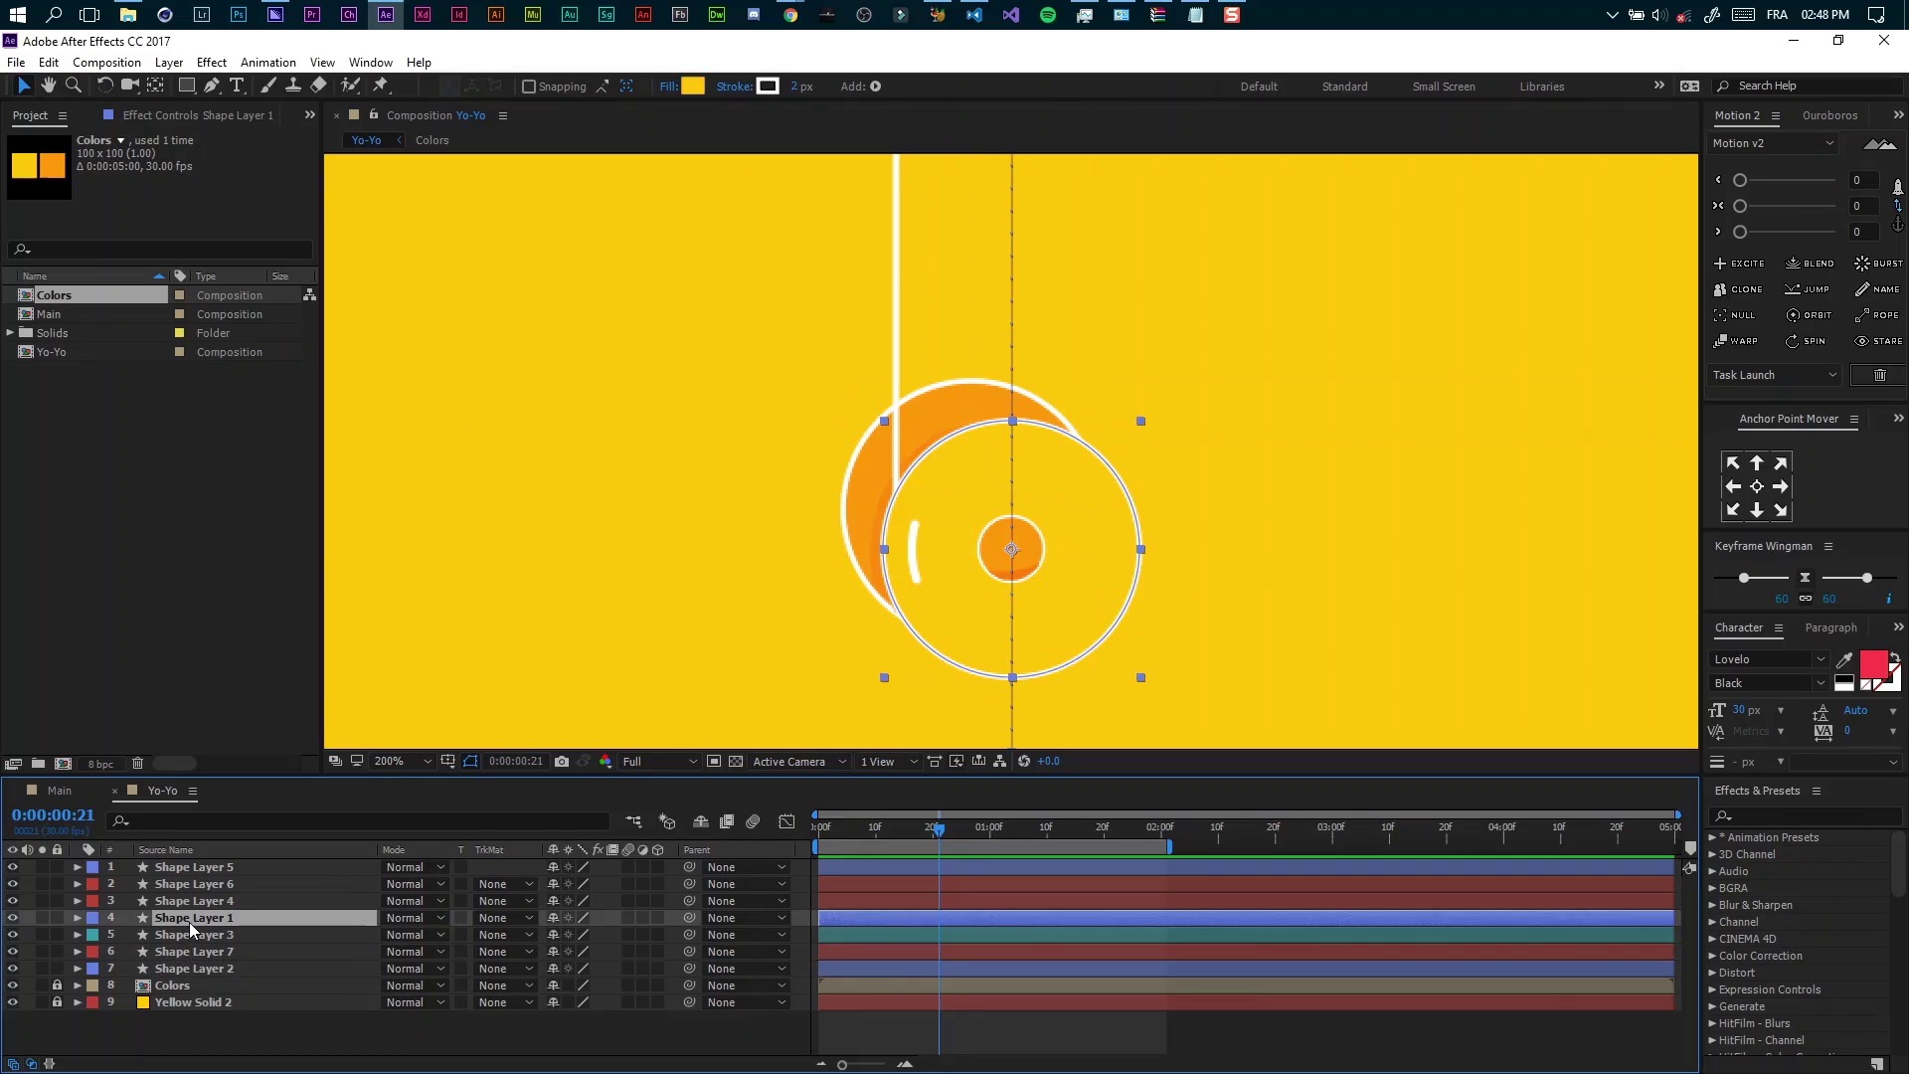
pyautogui.hotkey('ctrl', 'd')
# Remove the copy's stroke and give Shape Layer 8 a Fuchsia label
pyautogui.click(733, 87)
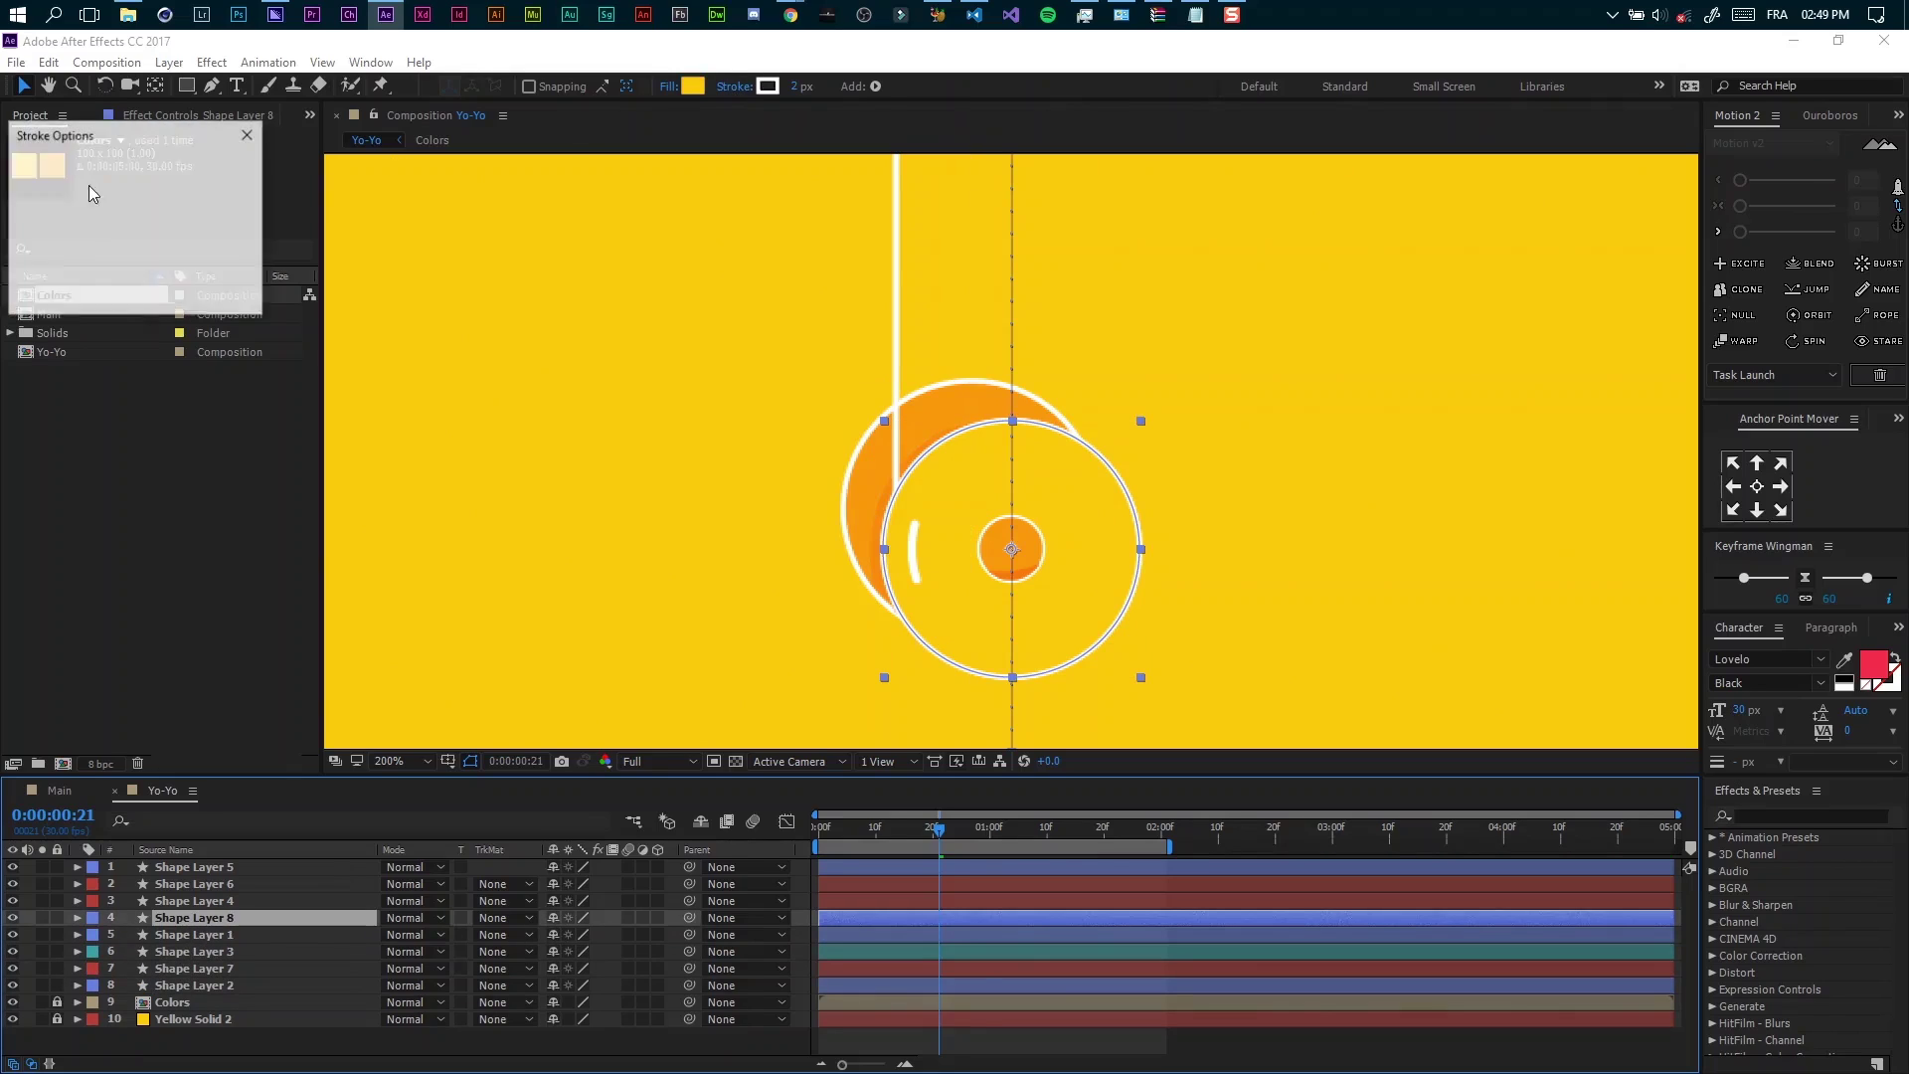
pyautogui.click(34, 175)
pyautogui.click(103, 292)
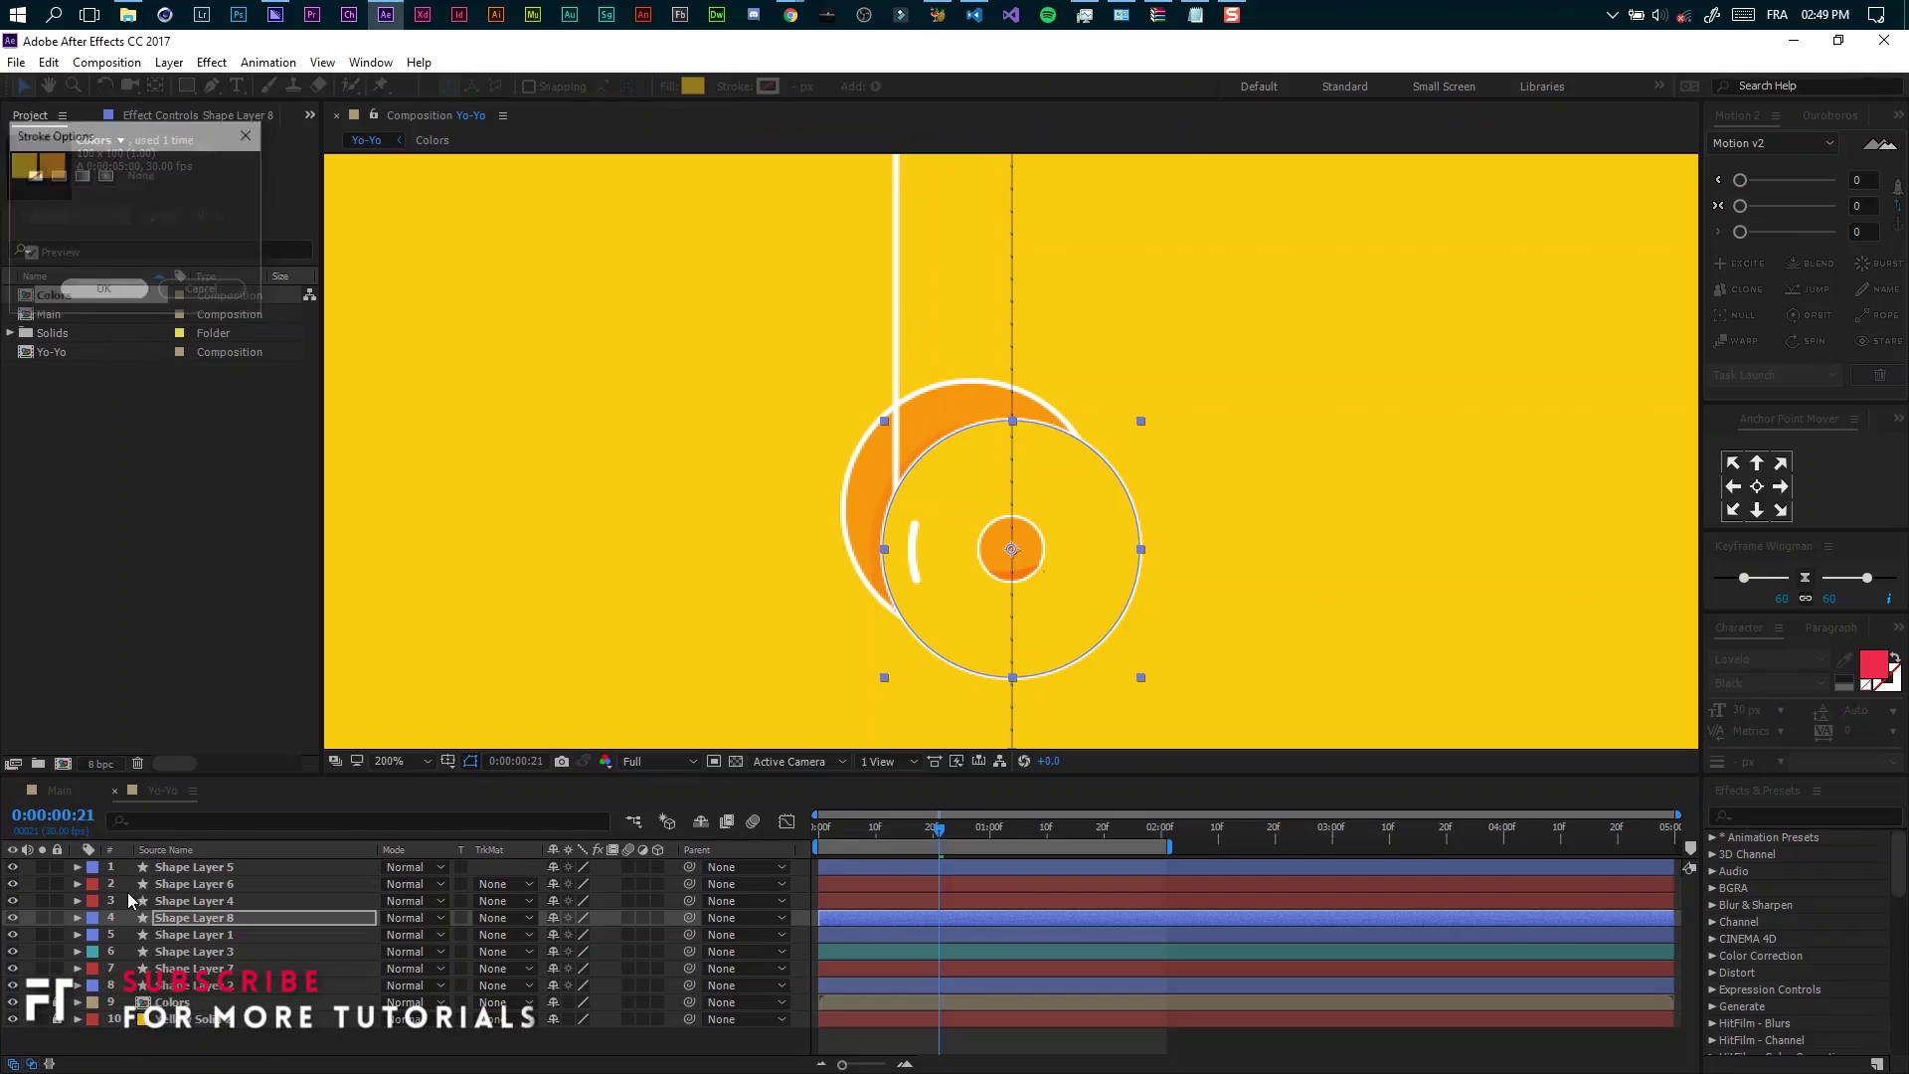
pyautogui.click(92, 918)
pyautogui.click(134, 869)
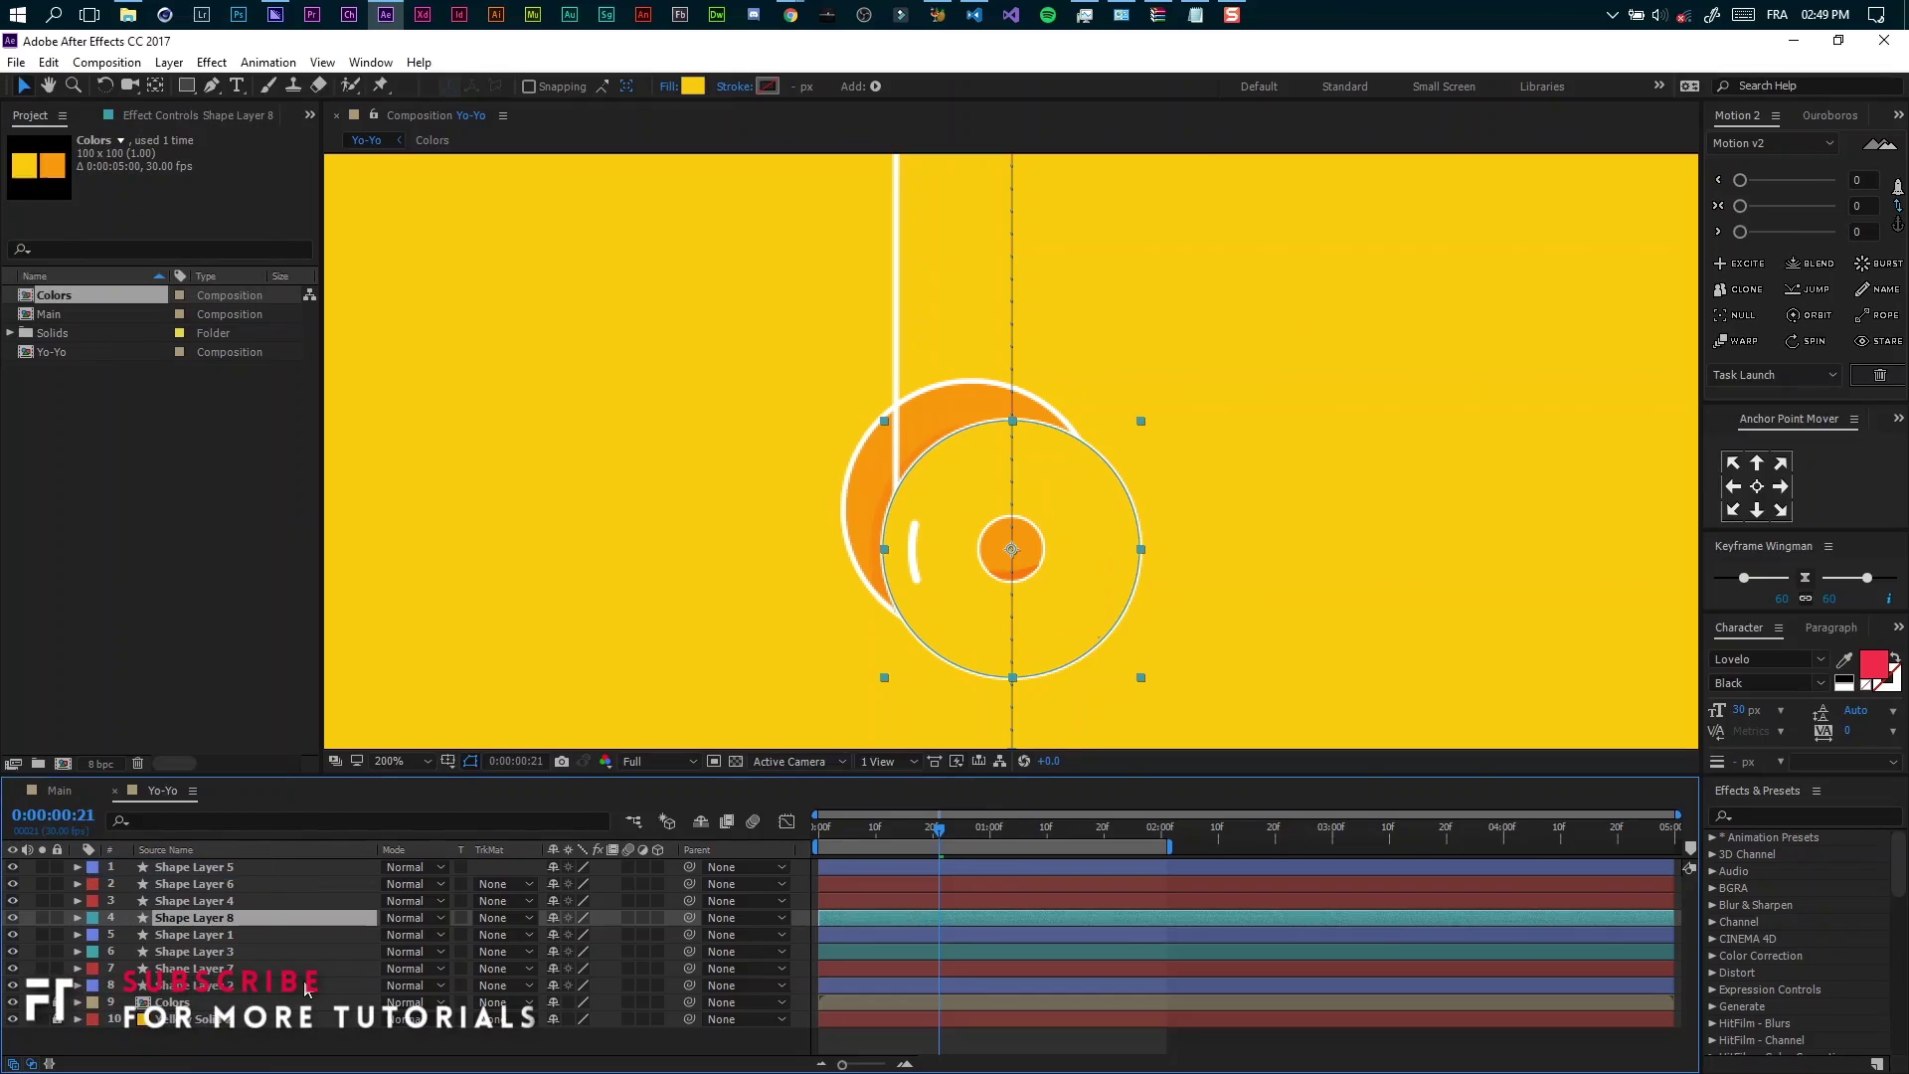
pyautogui.click(93, 918)
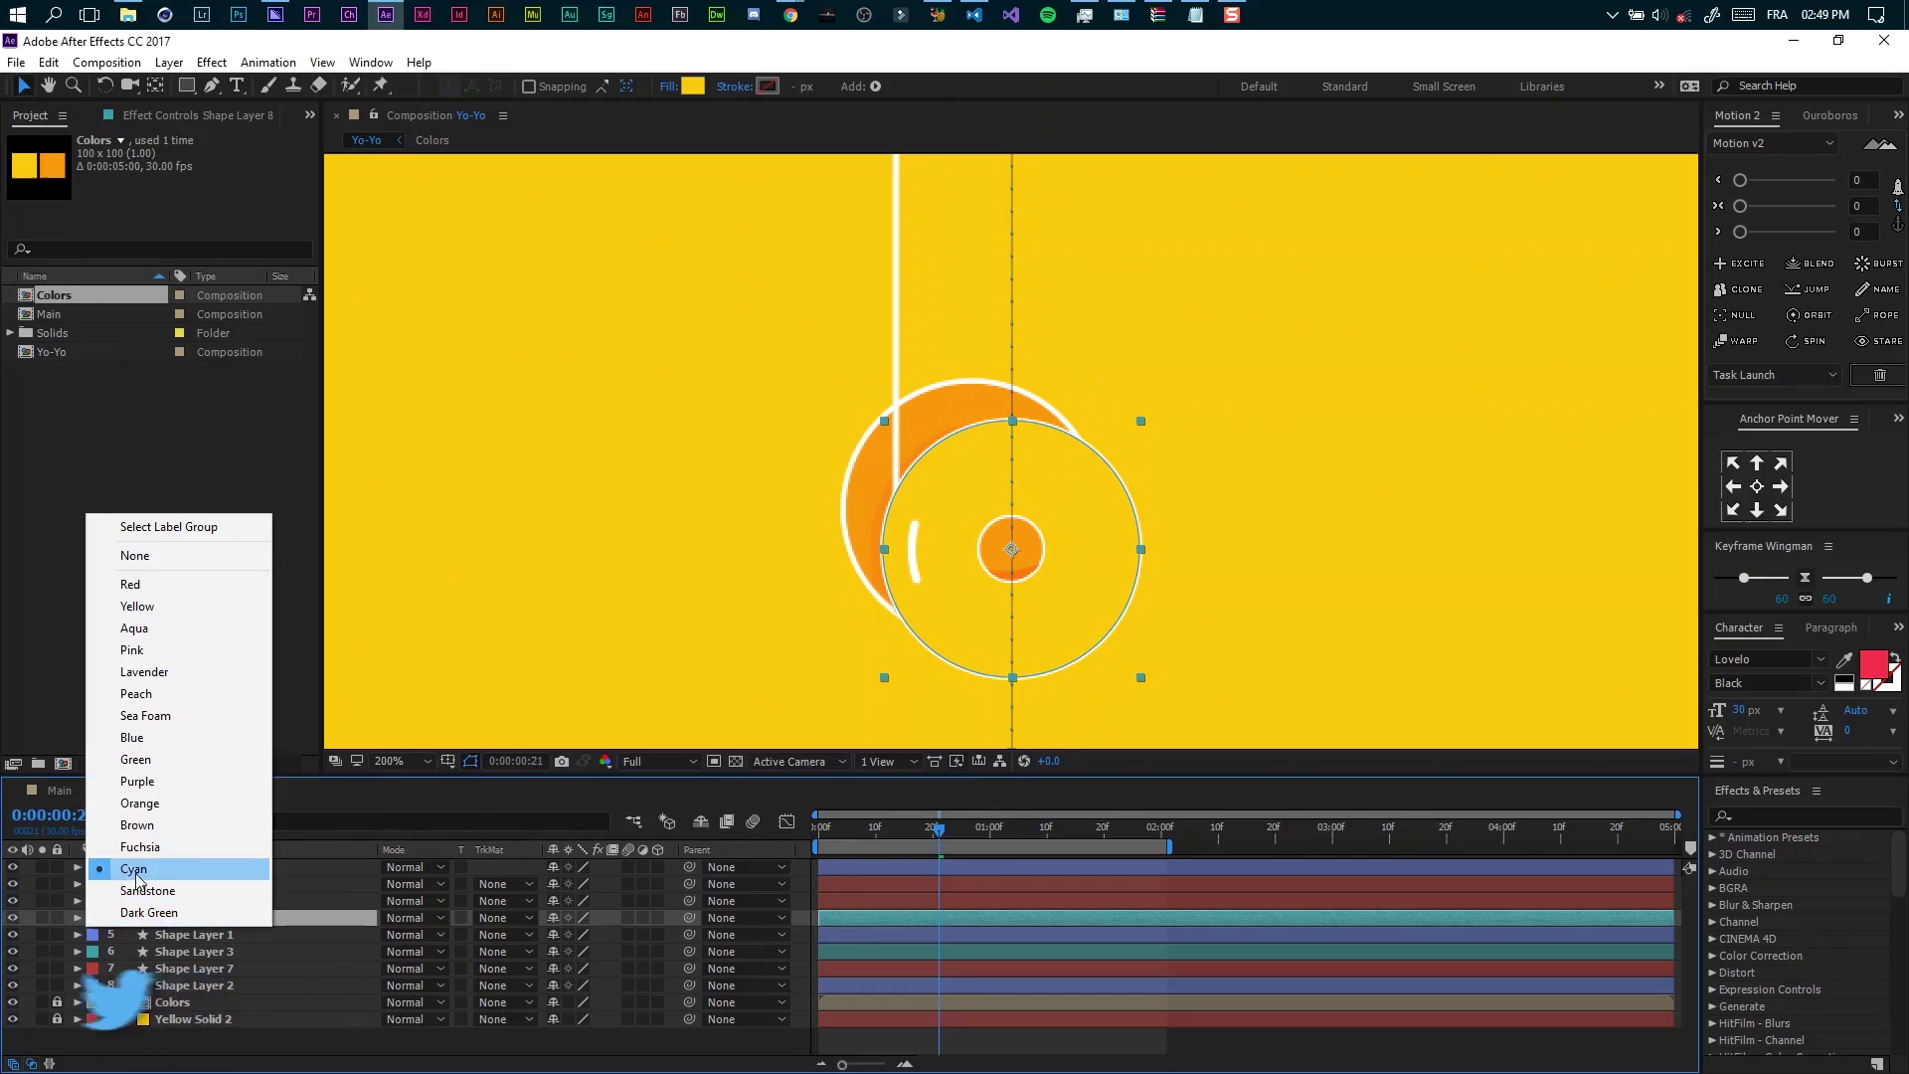
pyautogui.click(134, 848)
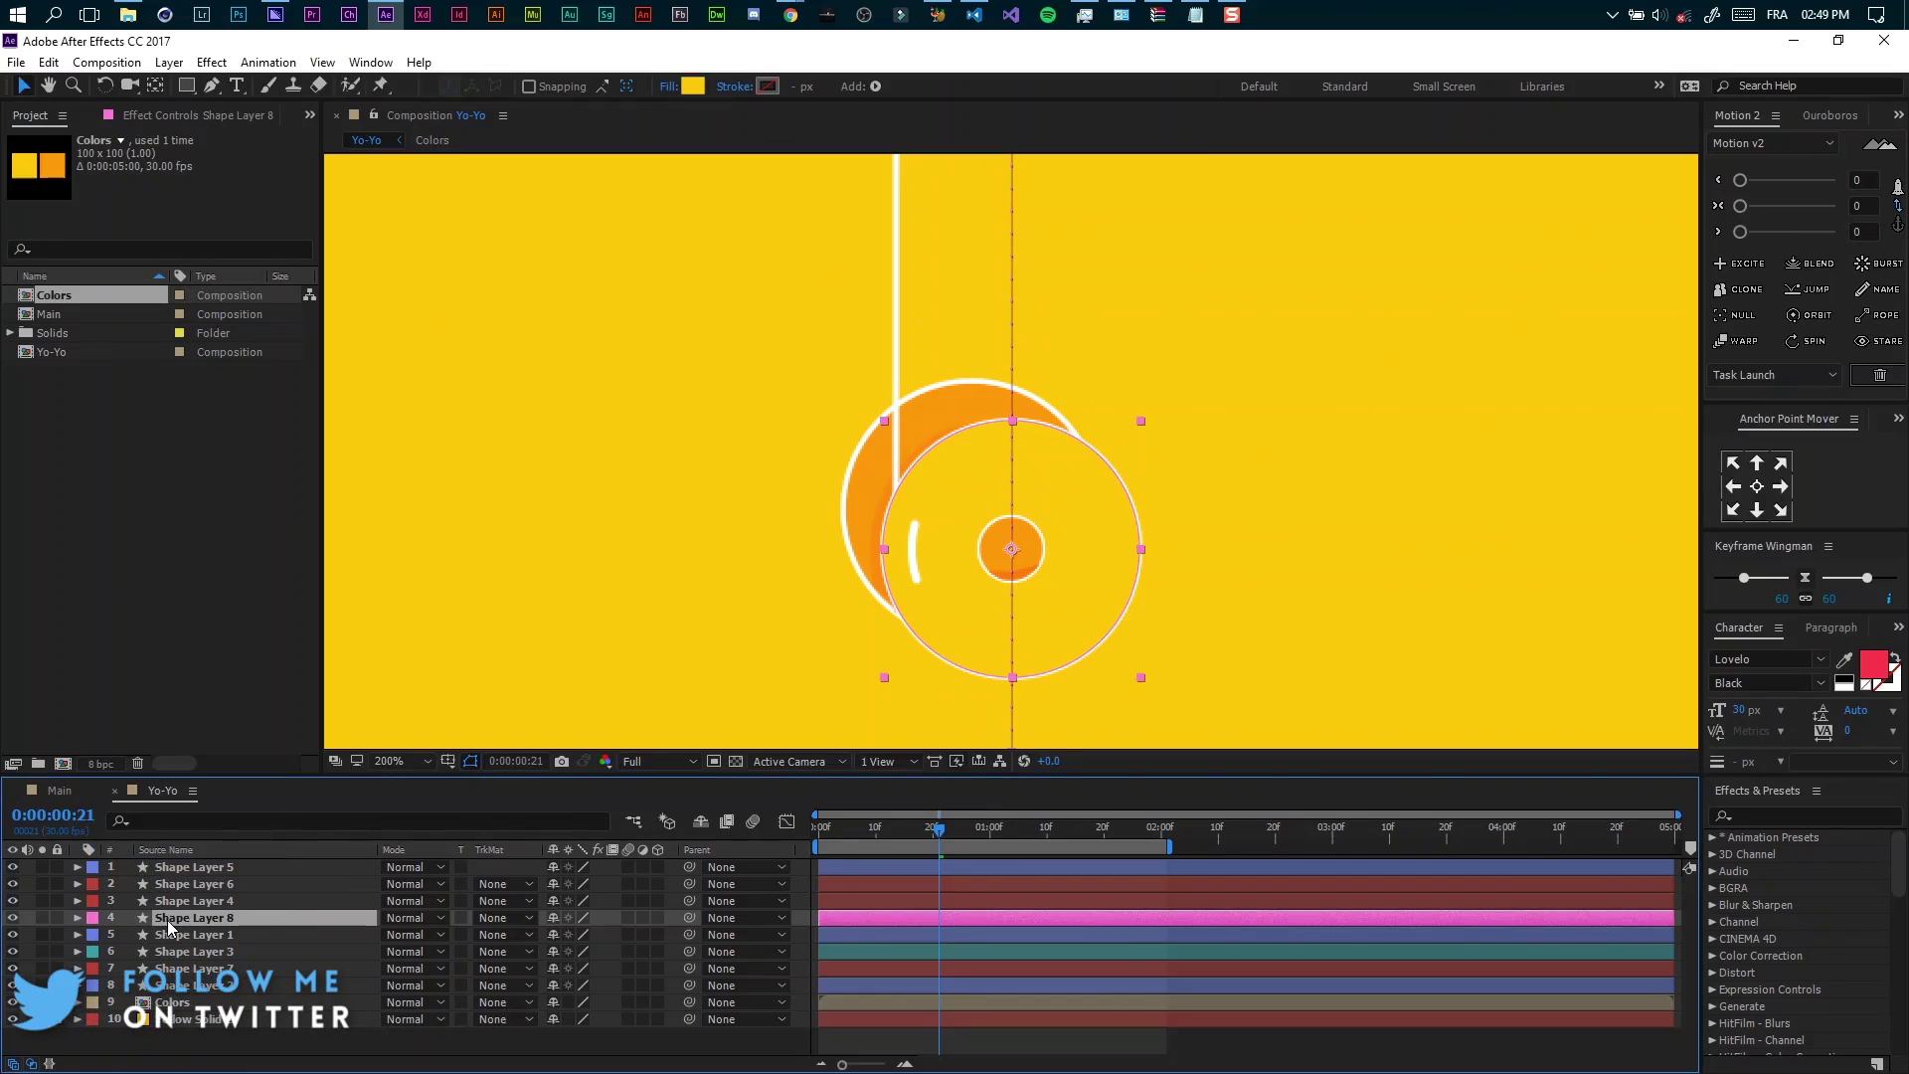
# Fill Shape Layer 8 with black and set its blend mode to Dancing Dissolve
pyautogui.click(691, 87)
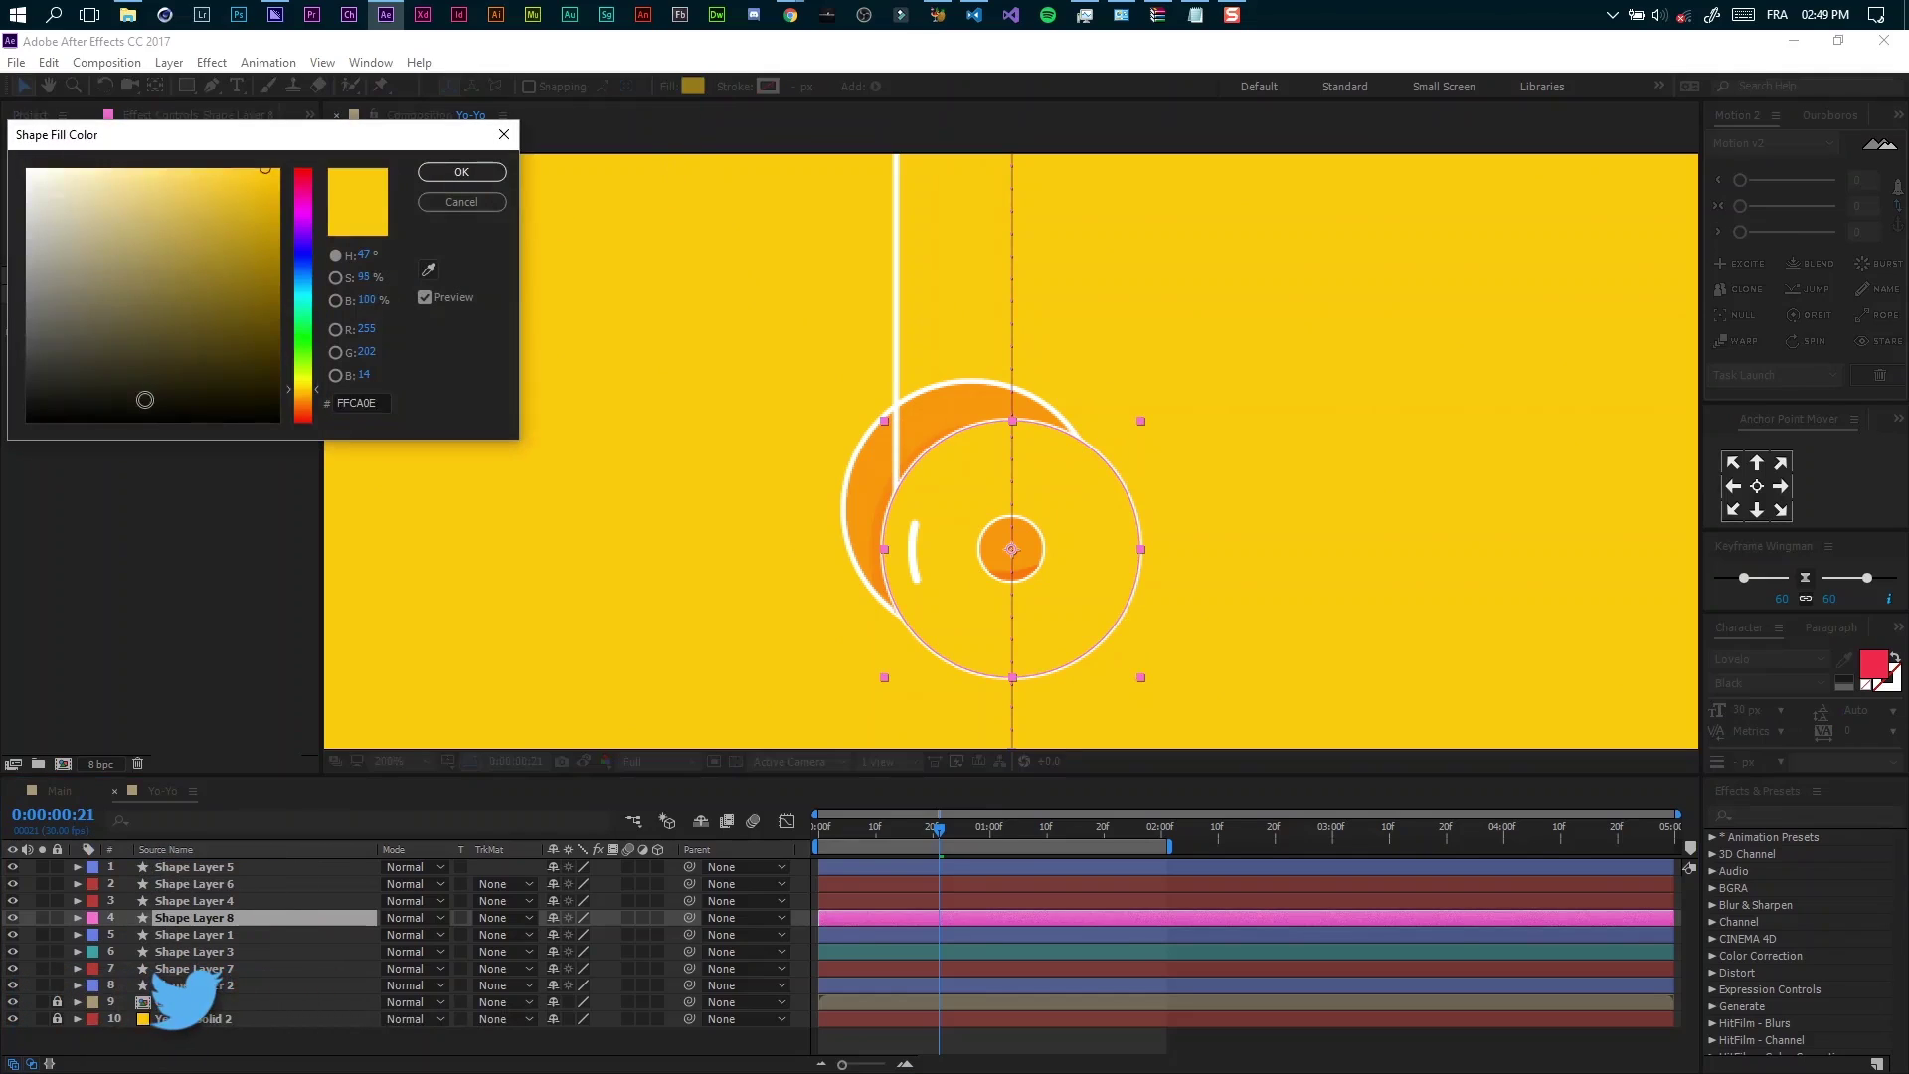
pyautogui.click(28, 420)
pyautogui.click(462, 172)
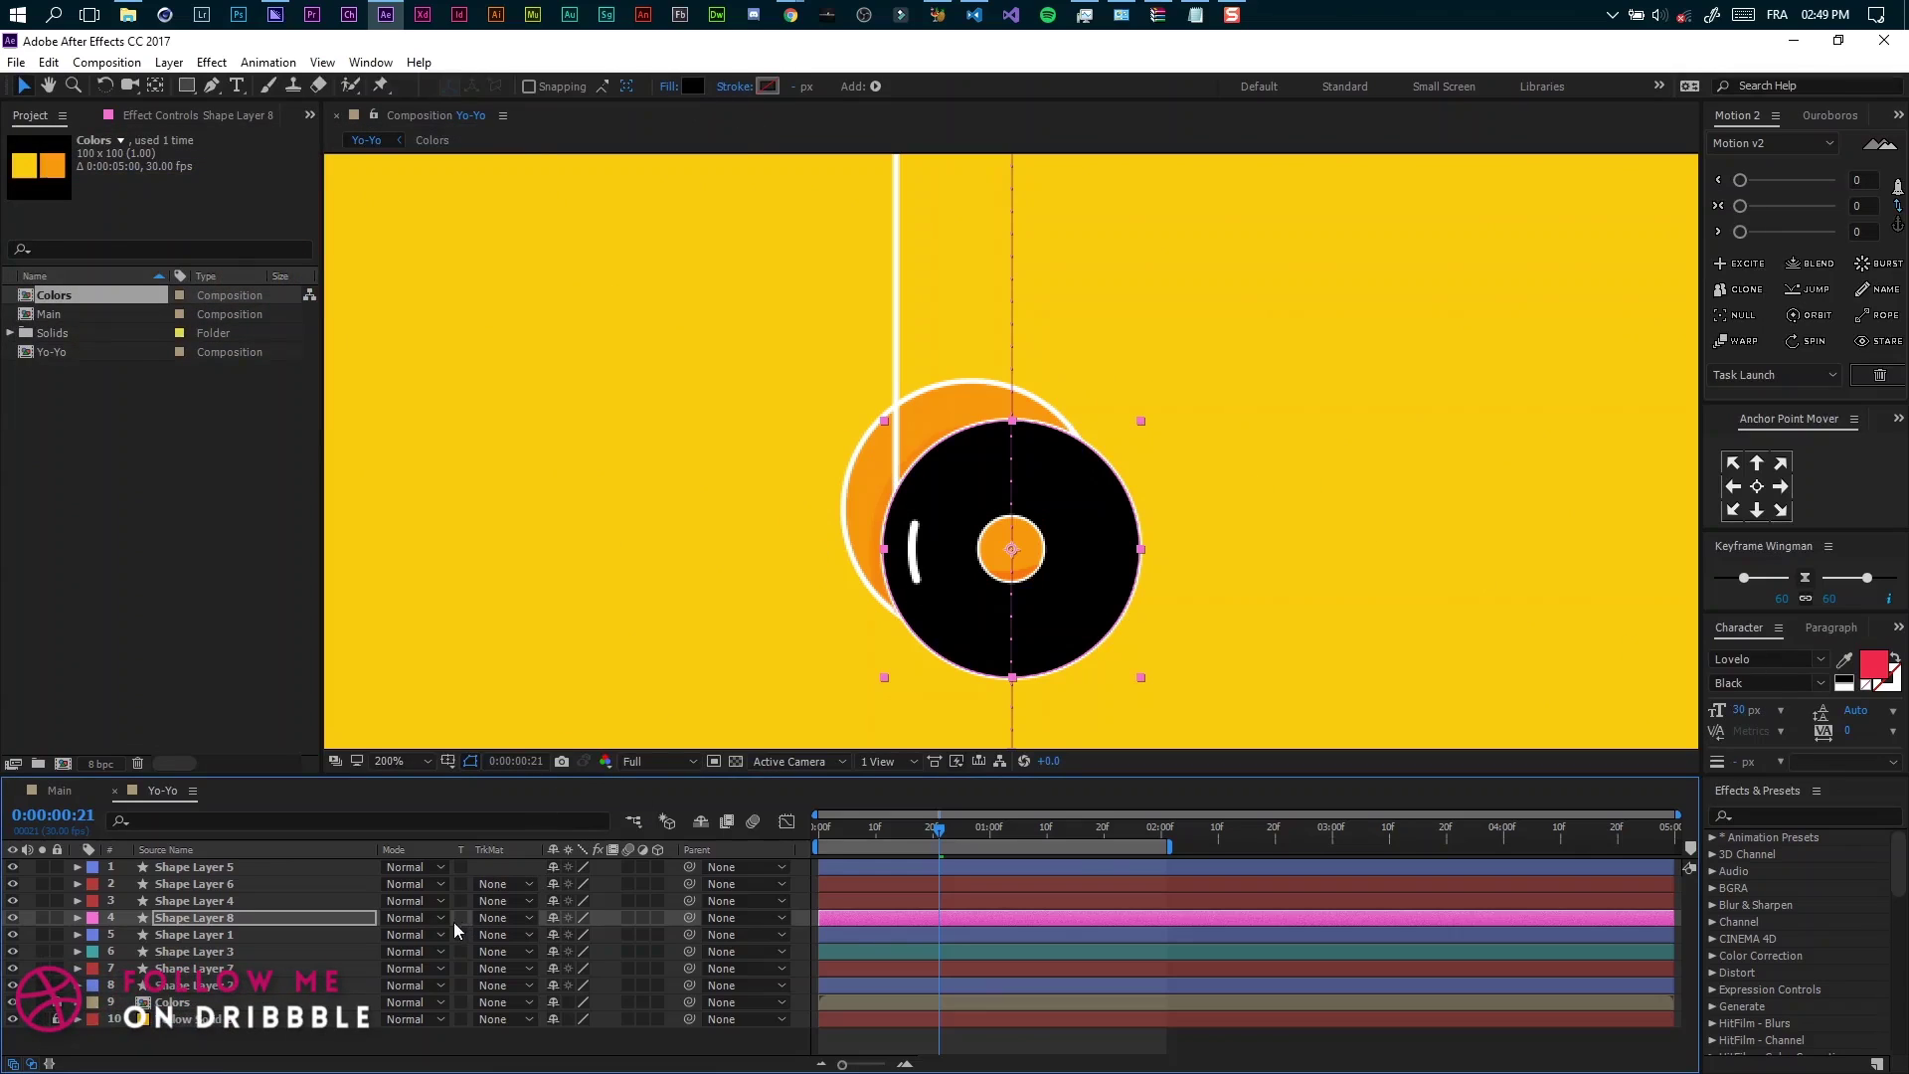
pyautogui.click(428, 917)
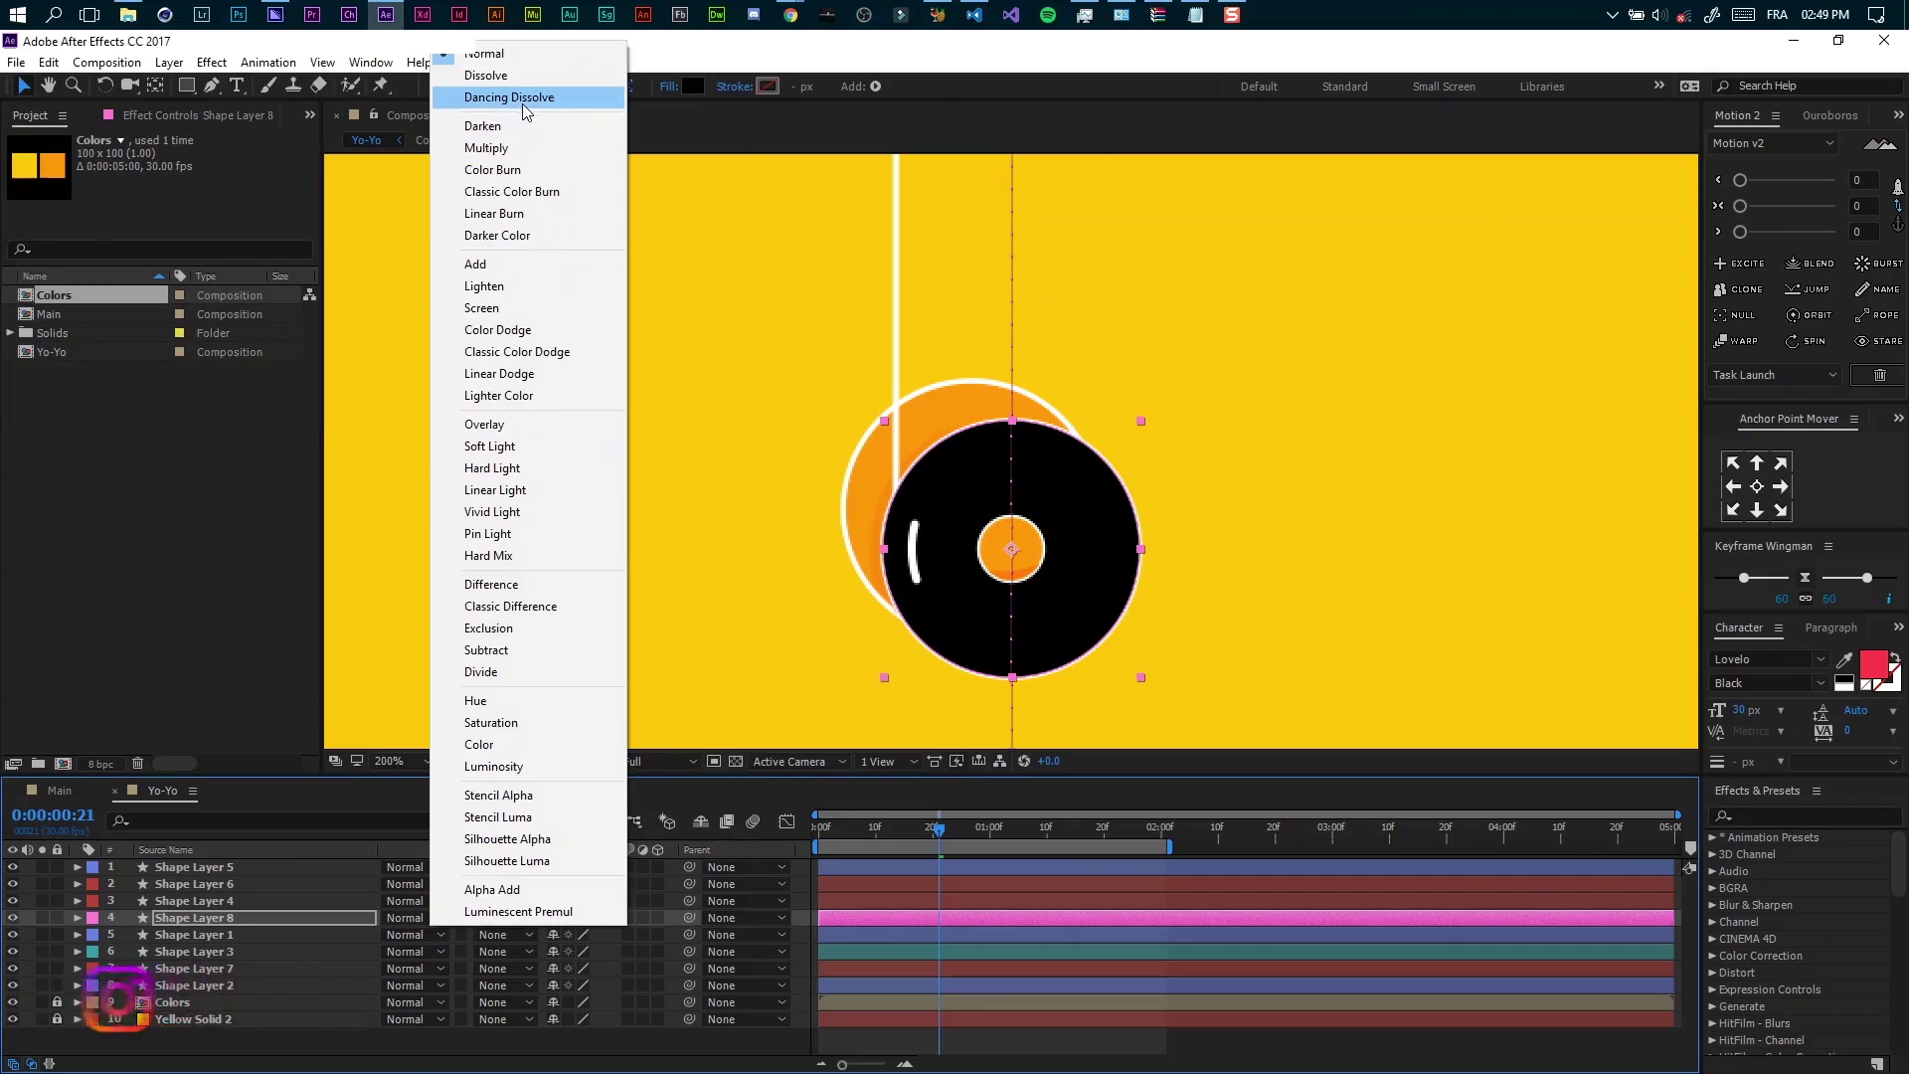
pyautogui.click(517, 97)
# Draw a closed Pen mask over the disc's left edge, forming a crescent shadow
pyautogui.click(211, 87)
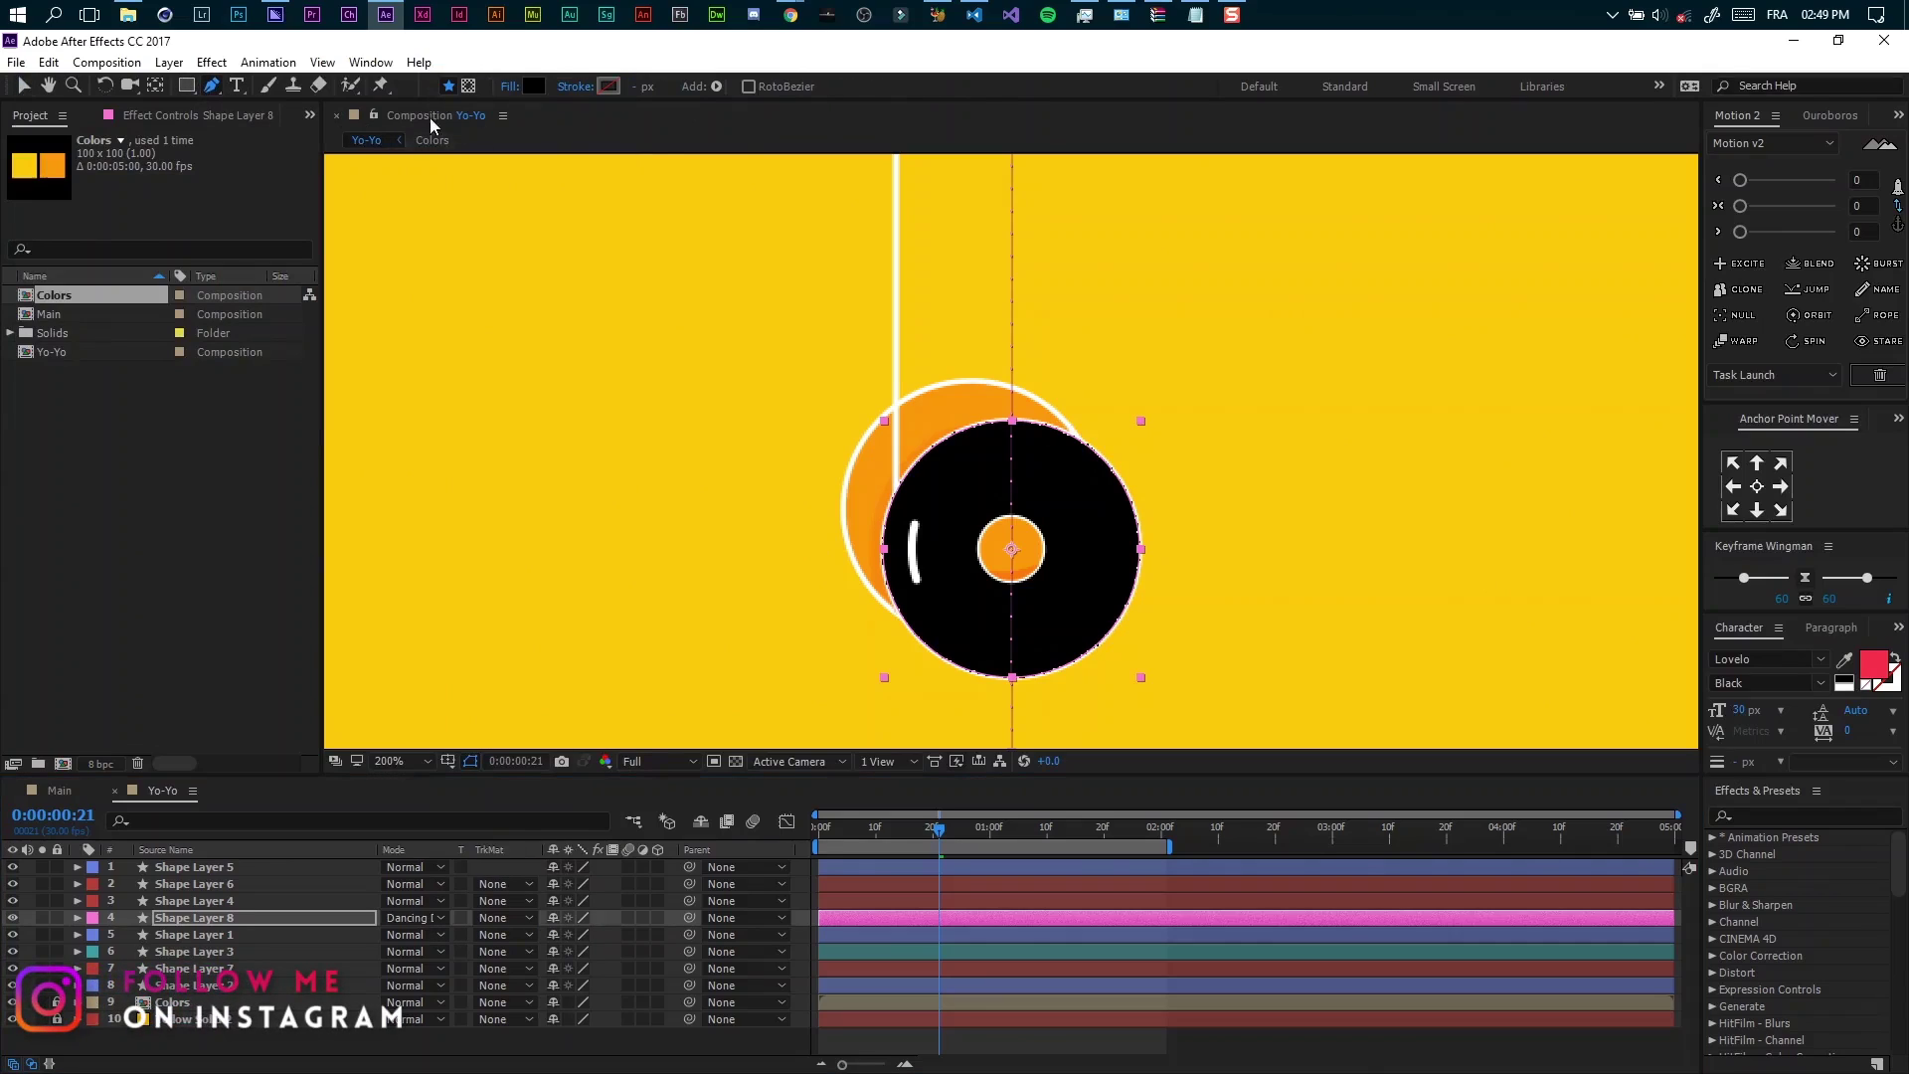
pyautogui.click(466, 92)
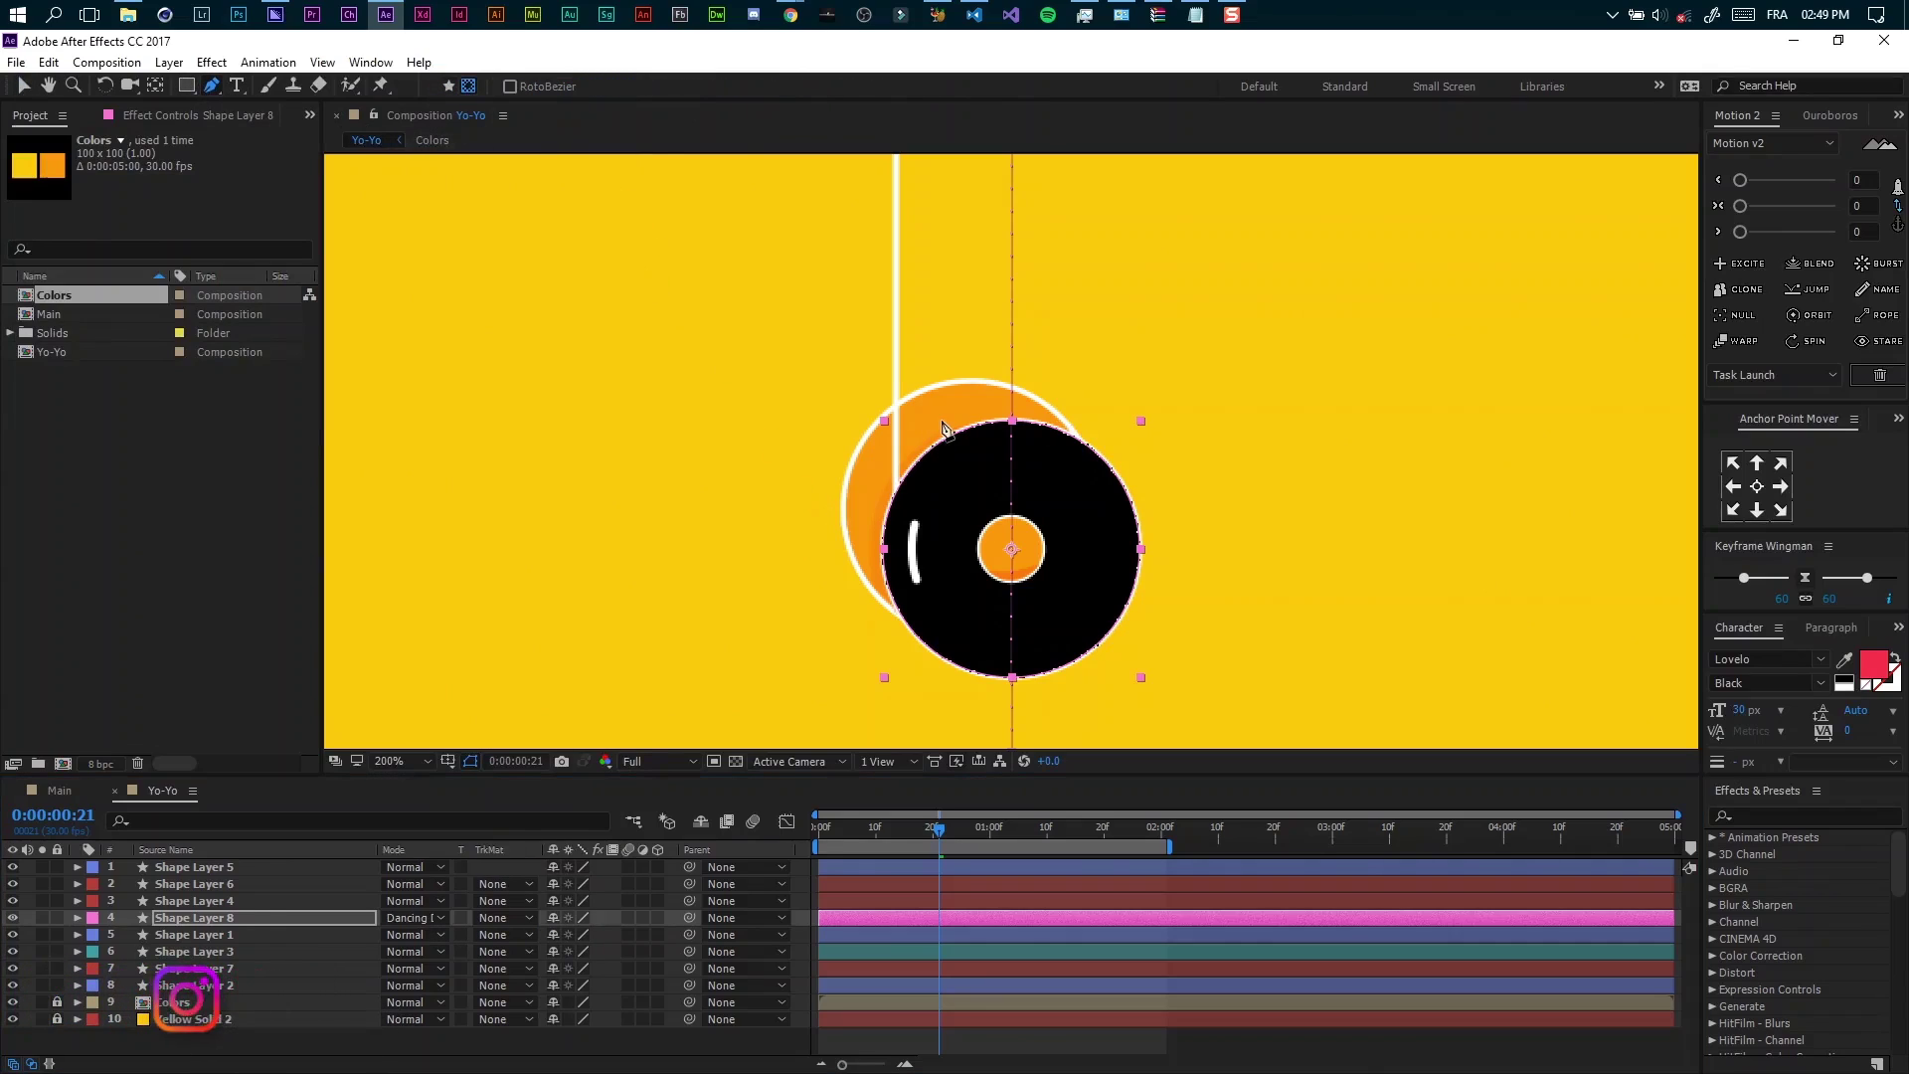
pyautogui.click(943, 419)
pyautogui.moveTo(922, 583)
pyautogui.mouseDown()
pyautogui.moveTo(964, 664)
pyautogui.moveTo(1133, 683)
pyautogui.mouseUp()
pyautogui.click(940, 714)
pyautogui.click(818, 673)
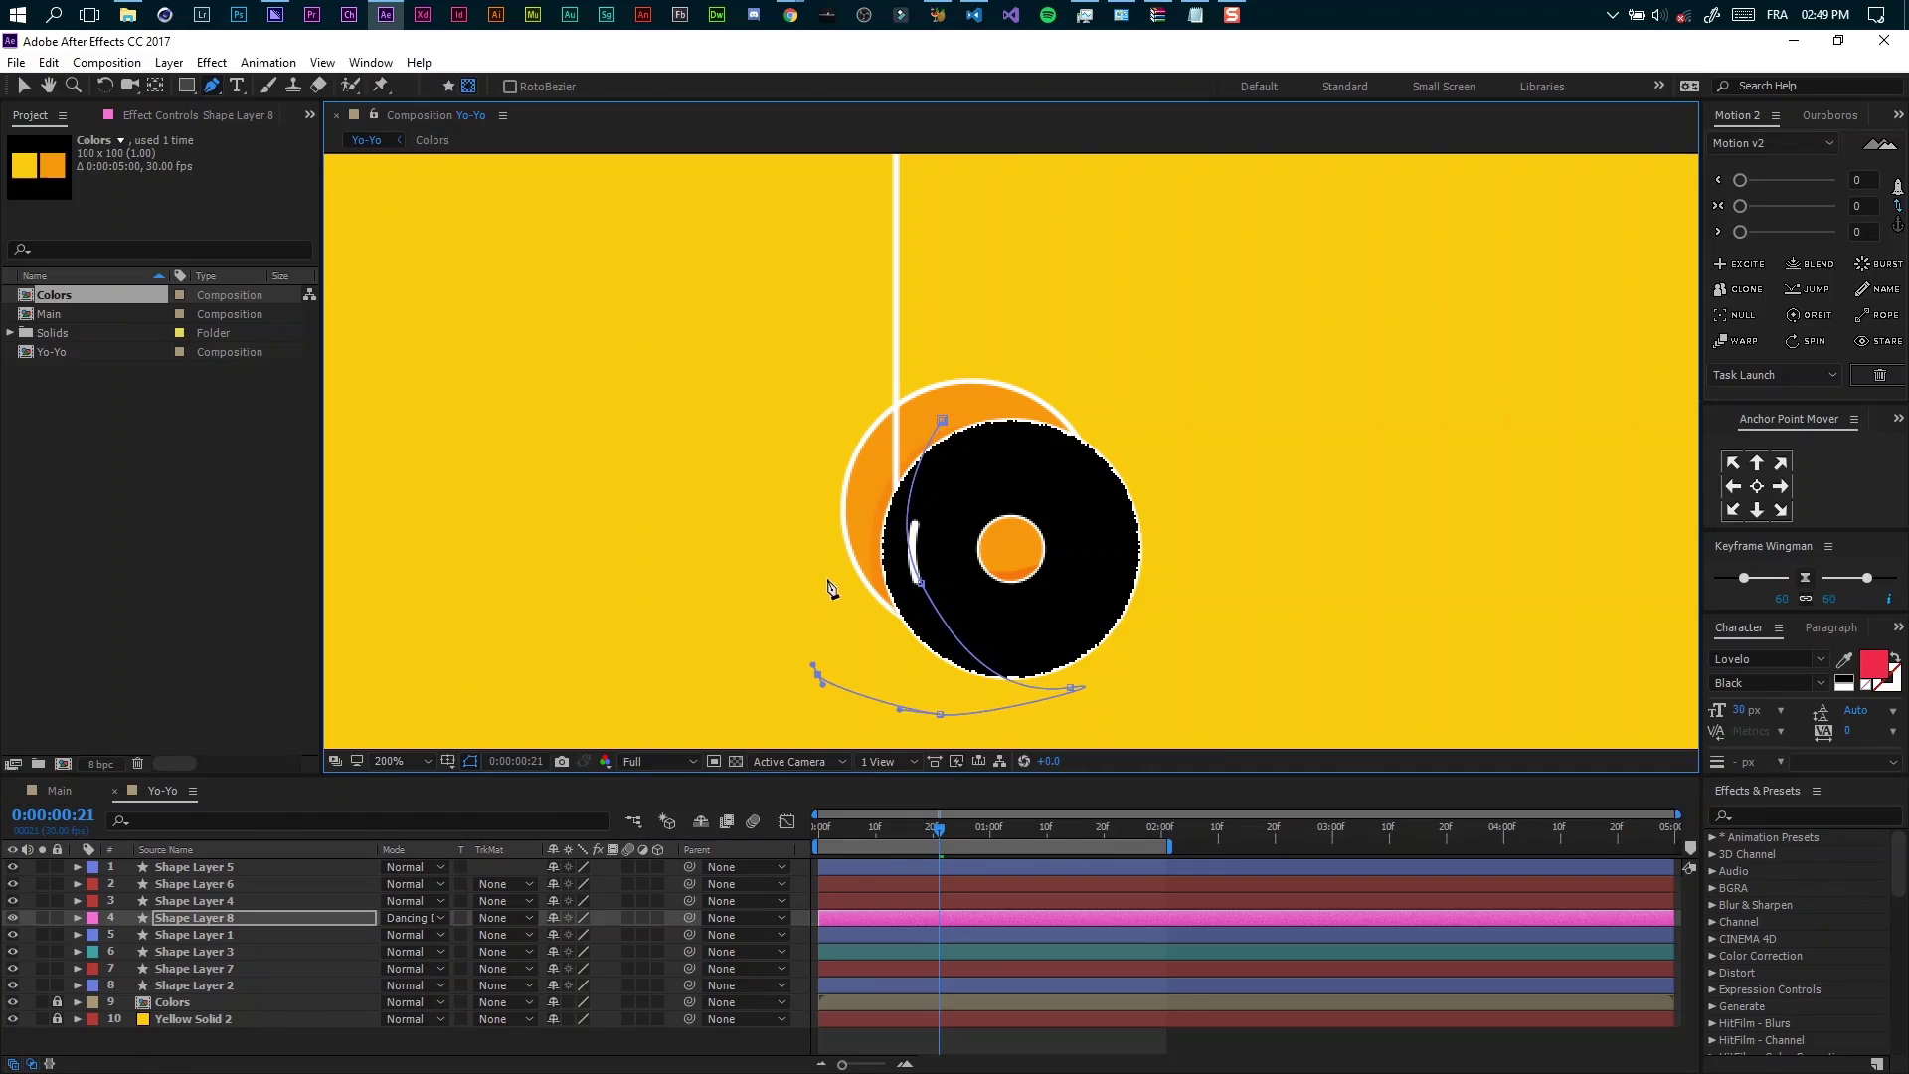
pyautogui.moveTo(827, 576); pyautogui.dragTo(945, 454)
pyautogui.click(942, 421)
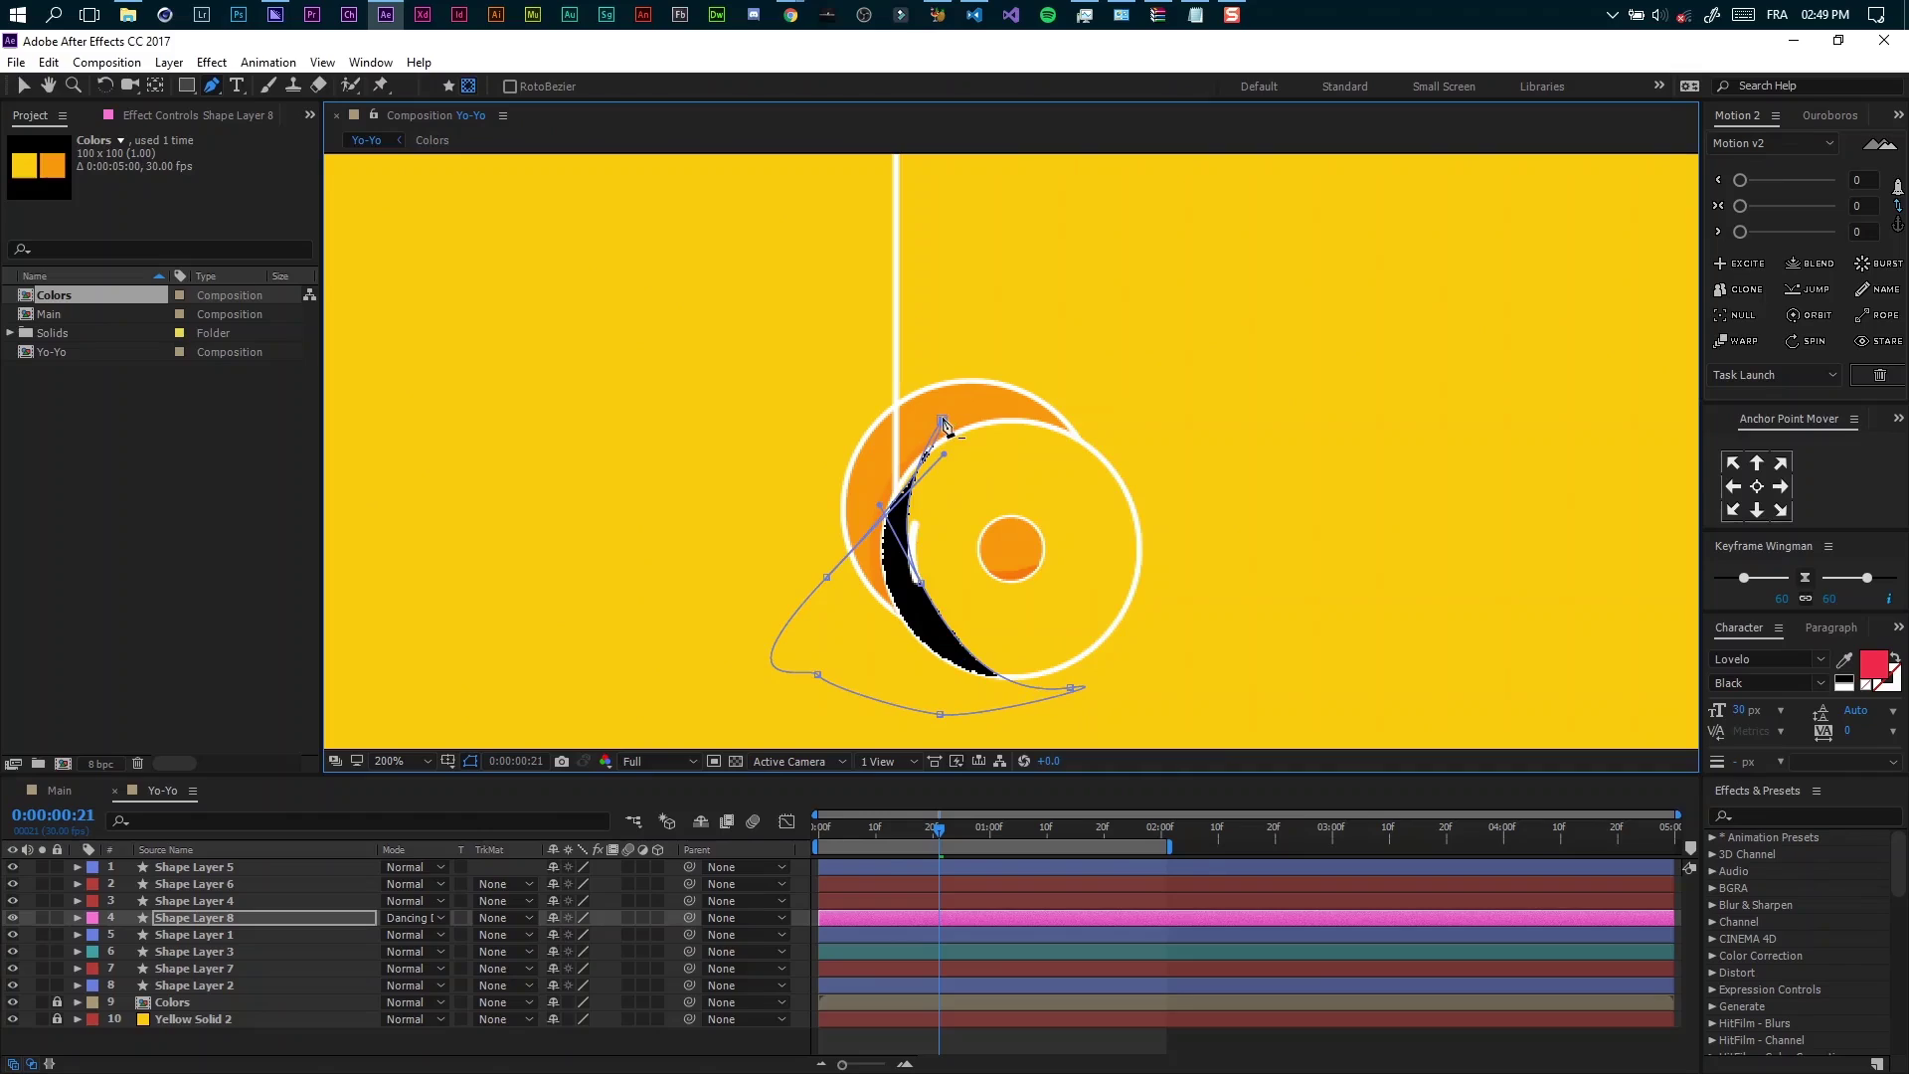
pyautogui.hotkey('ctrl', 'z')
pyautogui.hotkey('ctrl', 'z')
pyautogui.click(843, 439)
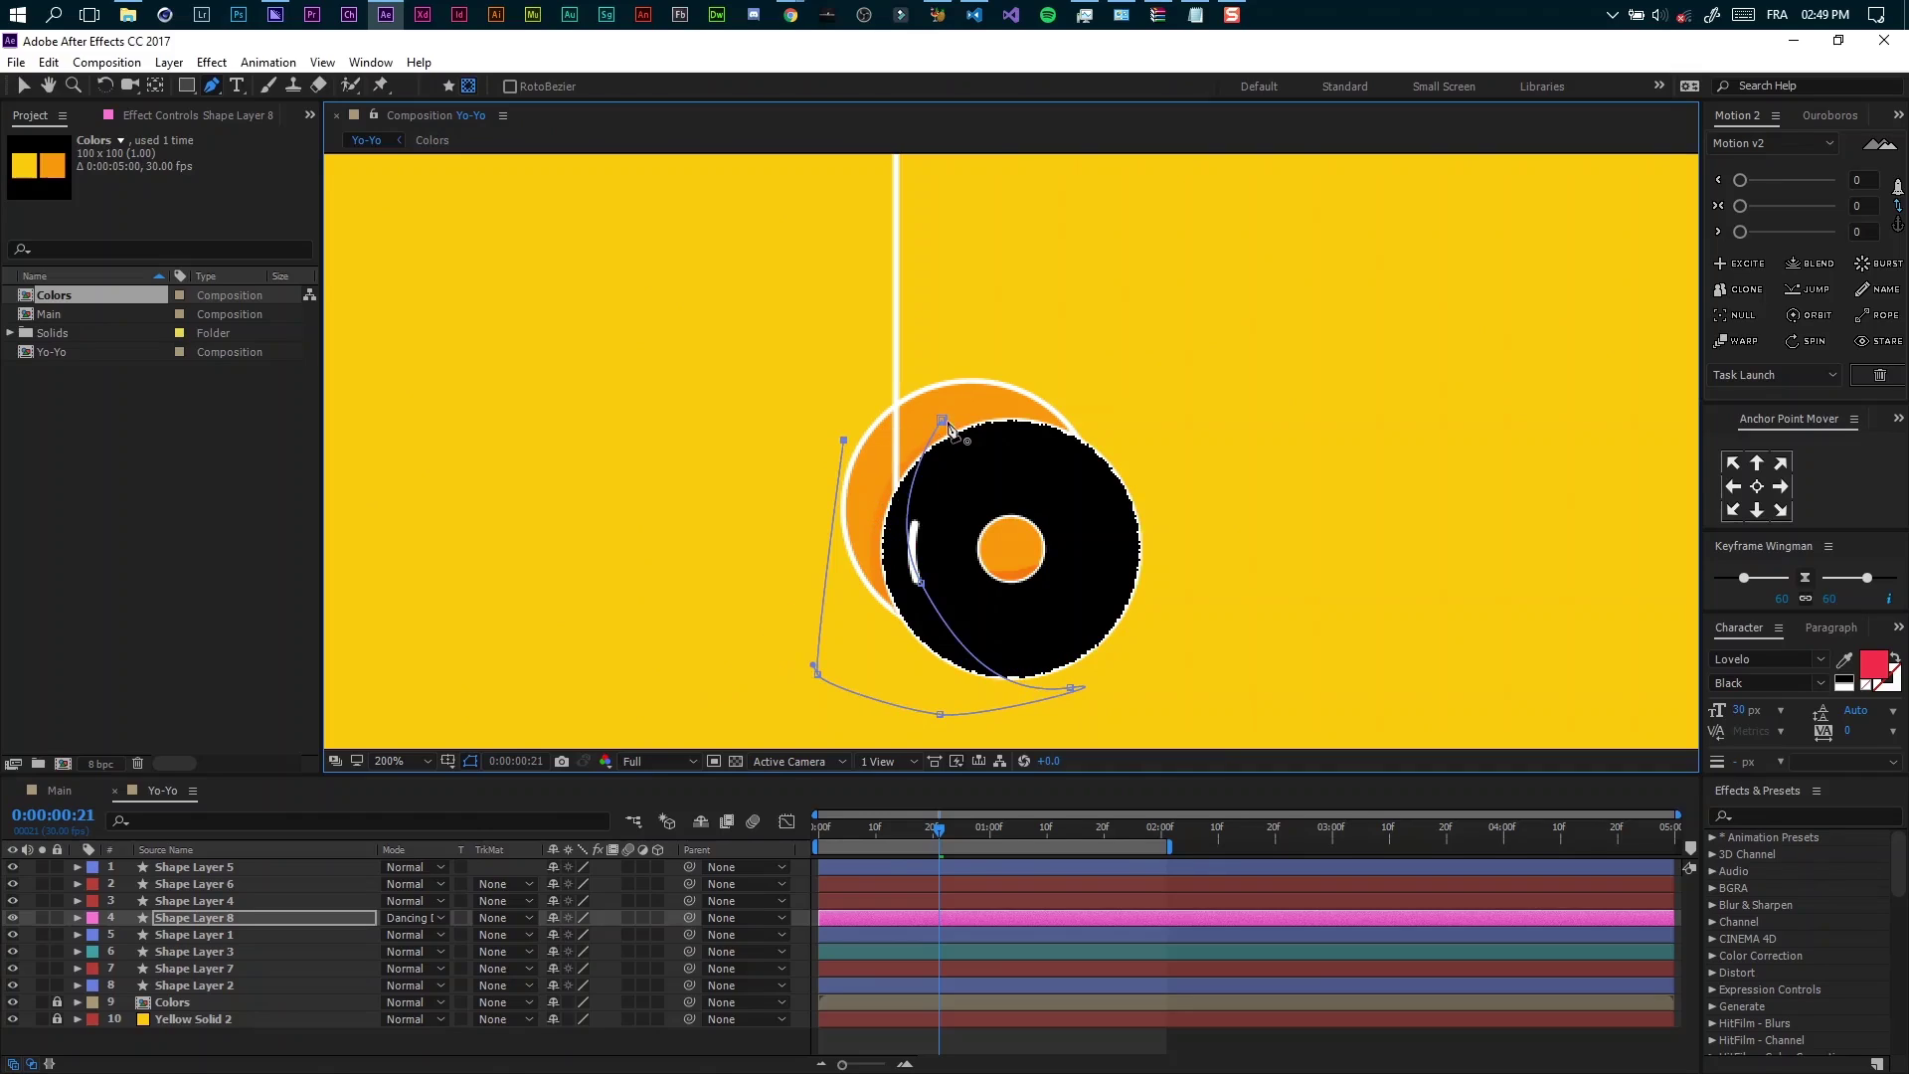
pyautogui.click(942, 421)
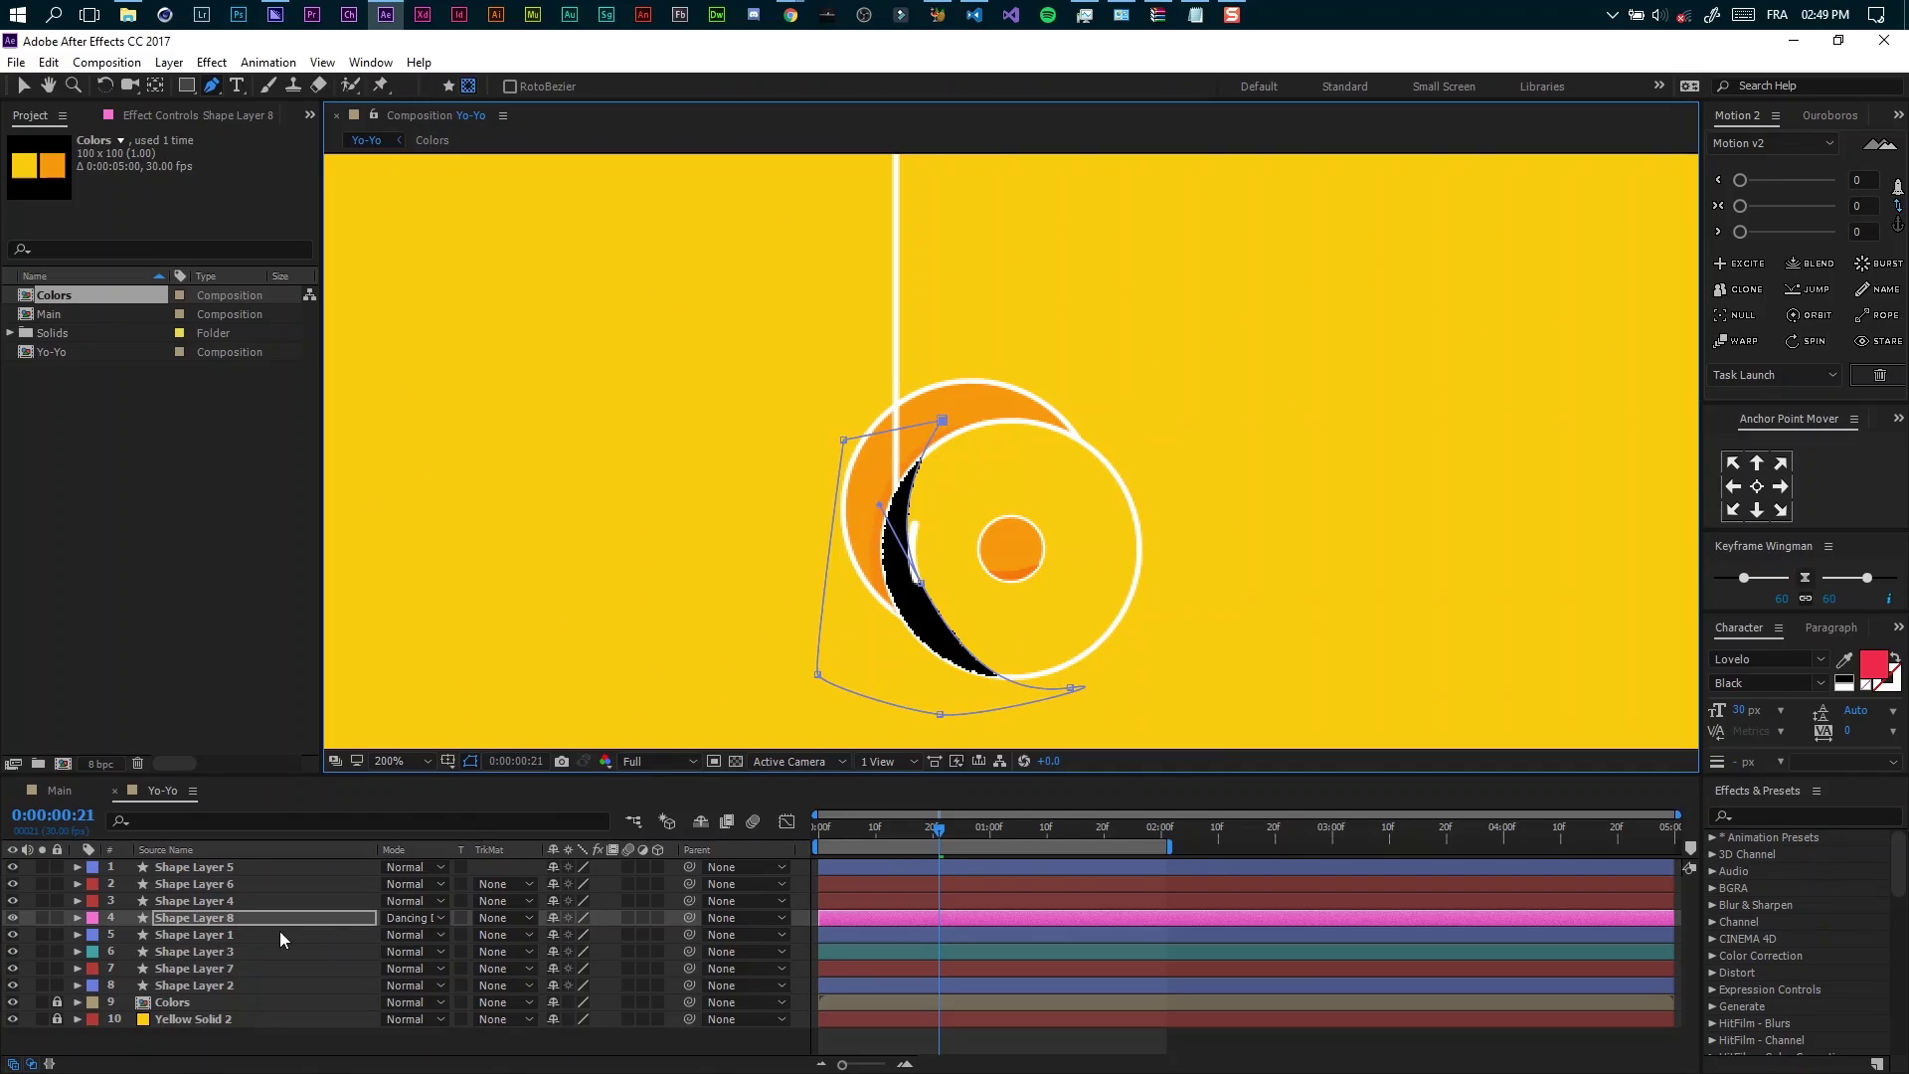
# Feather the mask 52 pixels and set Shape Layer 8's opacity to 20%
pyautogui.press('f')
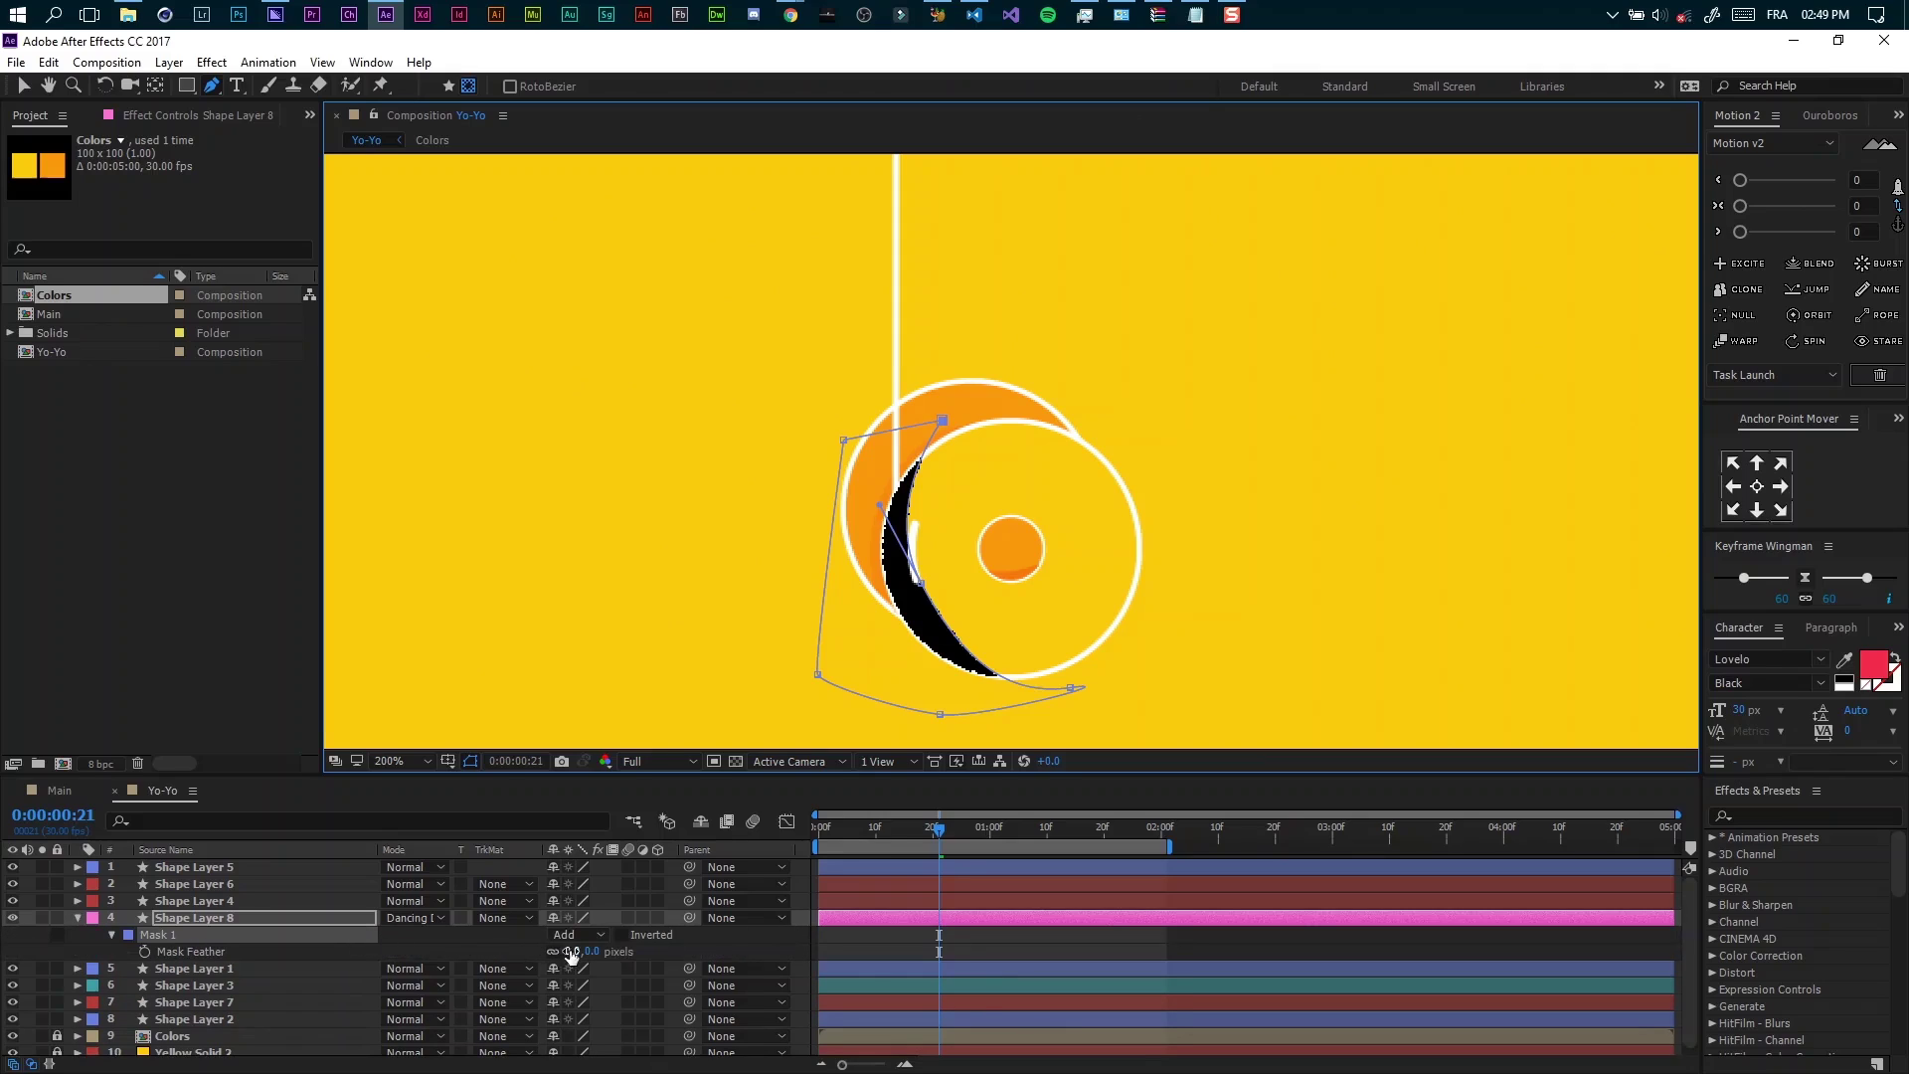
pyautogui.moveTo(572, 955); pyautogui.dragTo(624, 953)
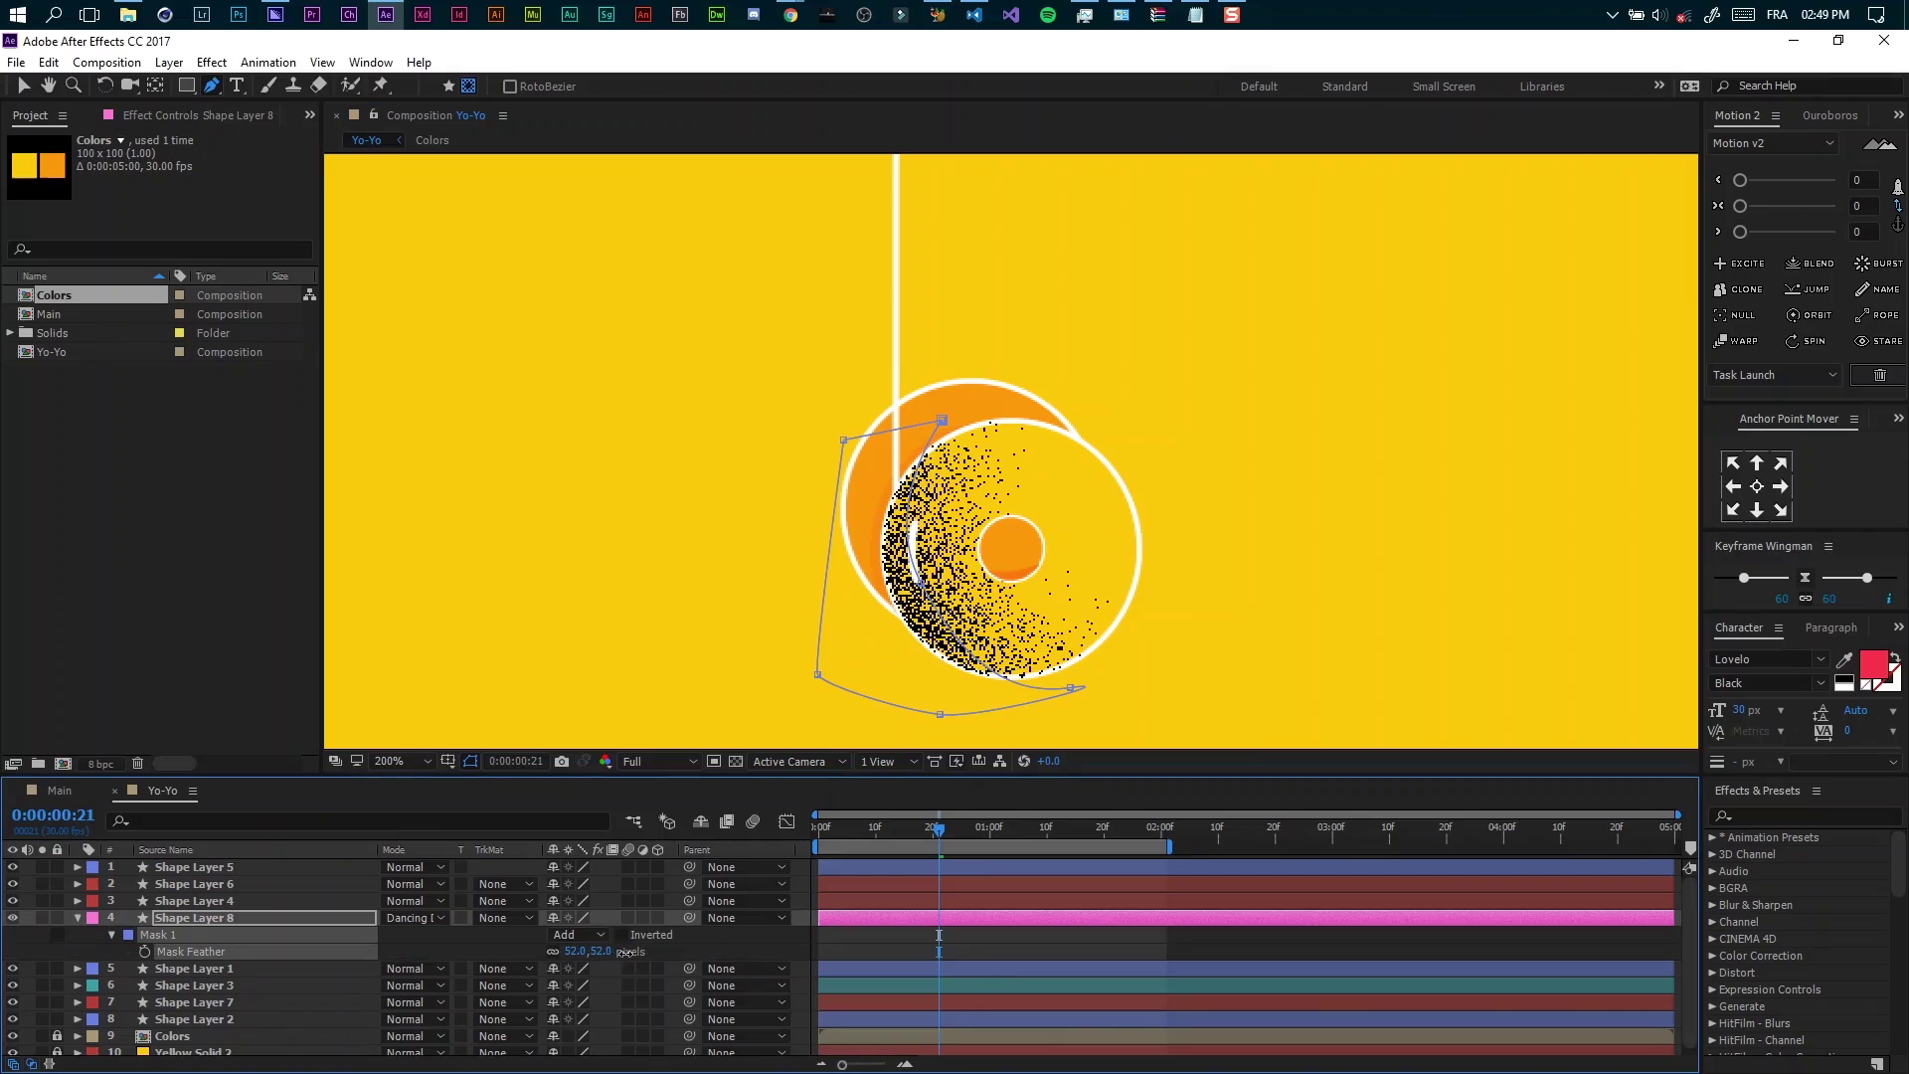
pyautogui.press('t')
pyautogui.click(562, 935)
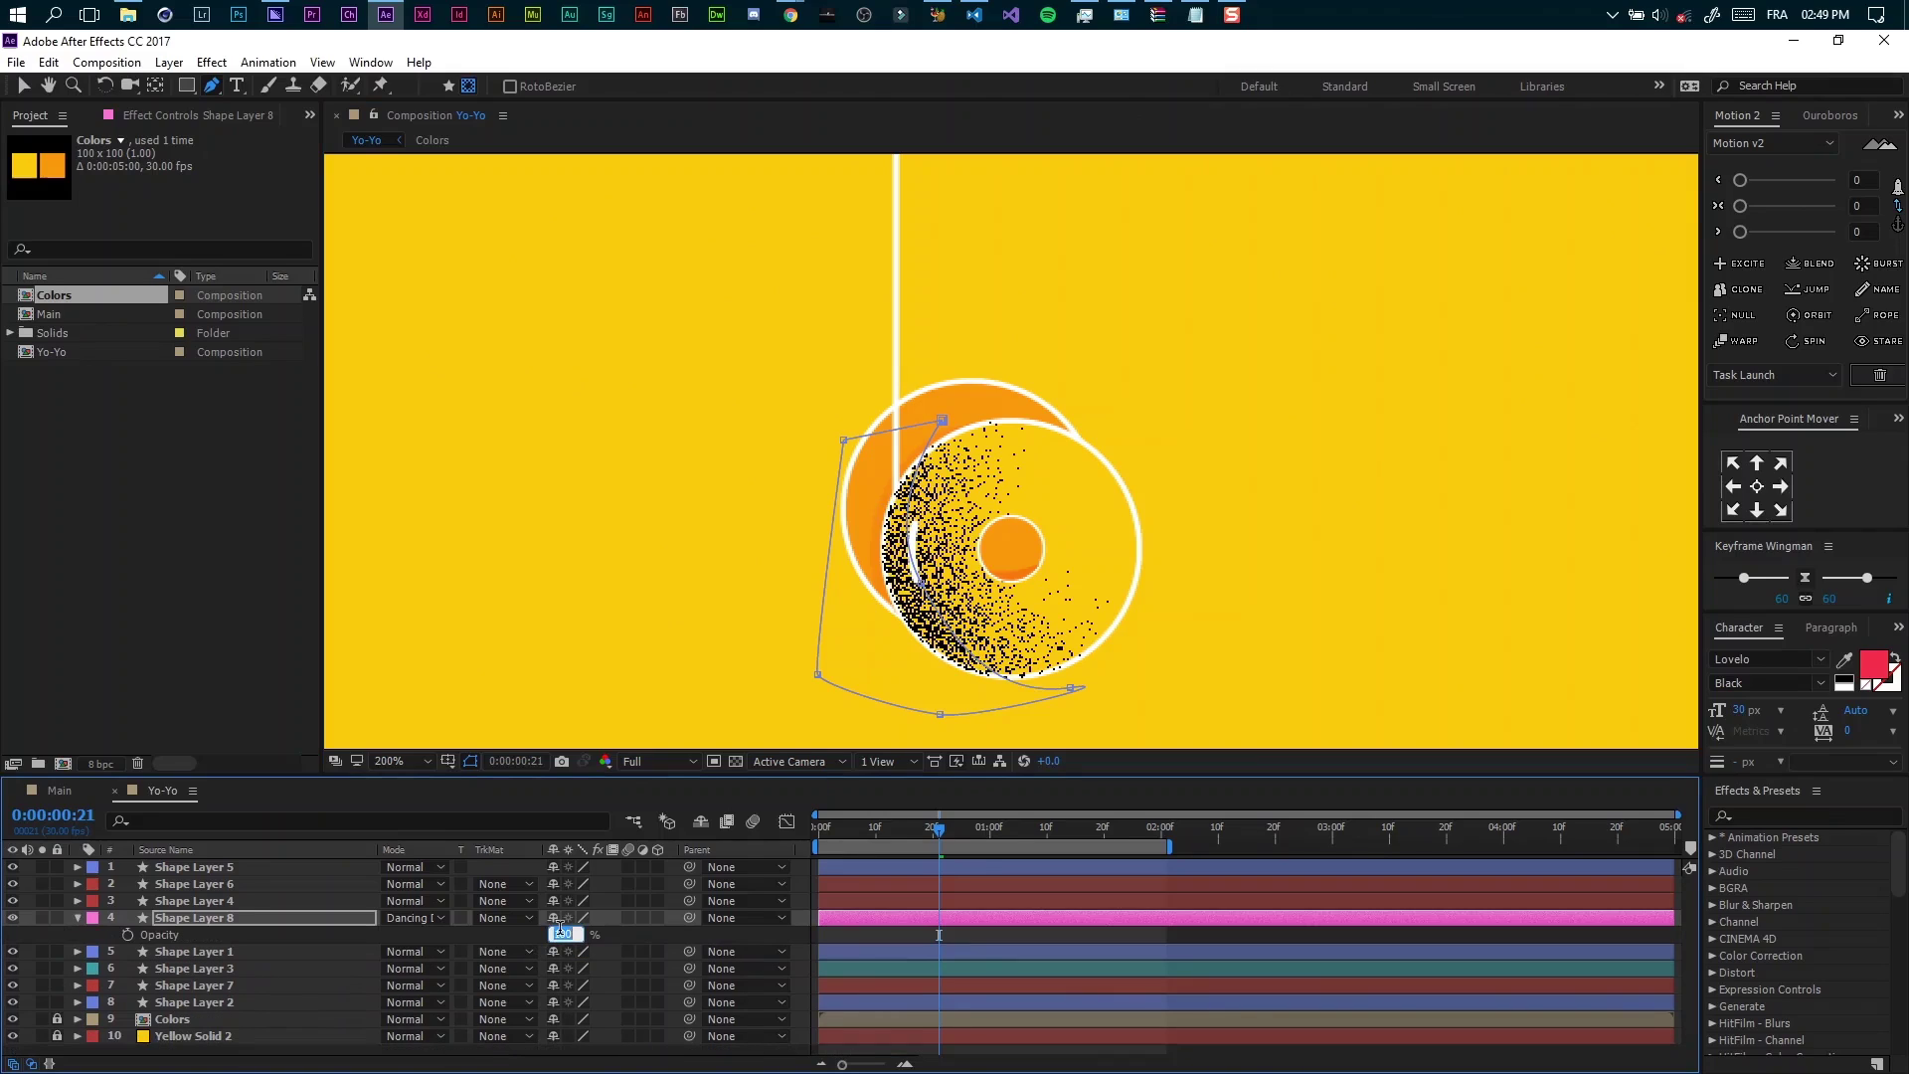
pyautogui.write('20')
pyautogui.press('Return')
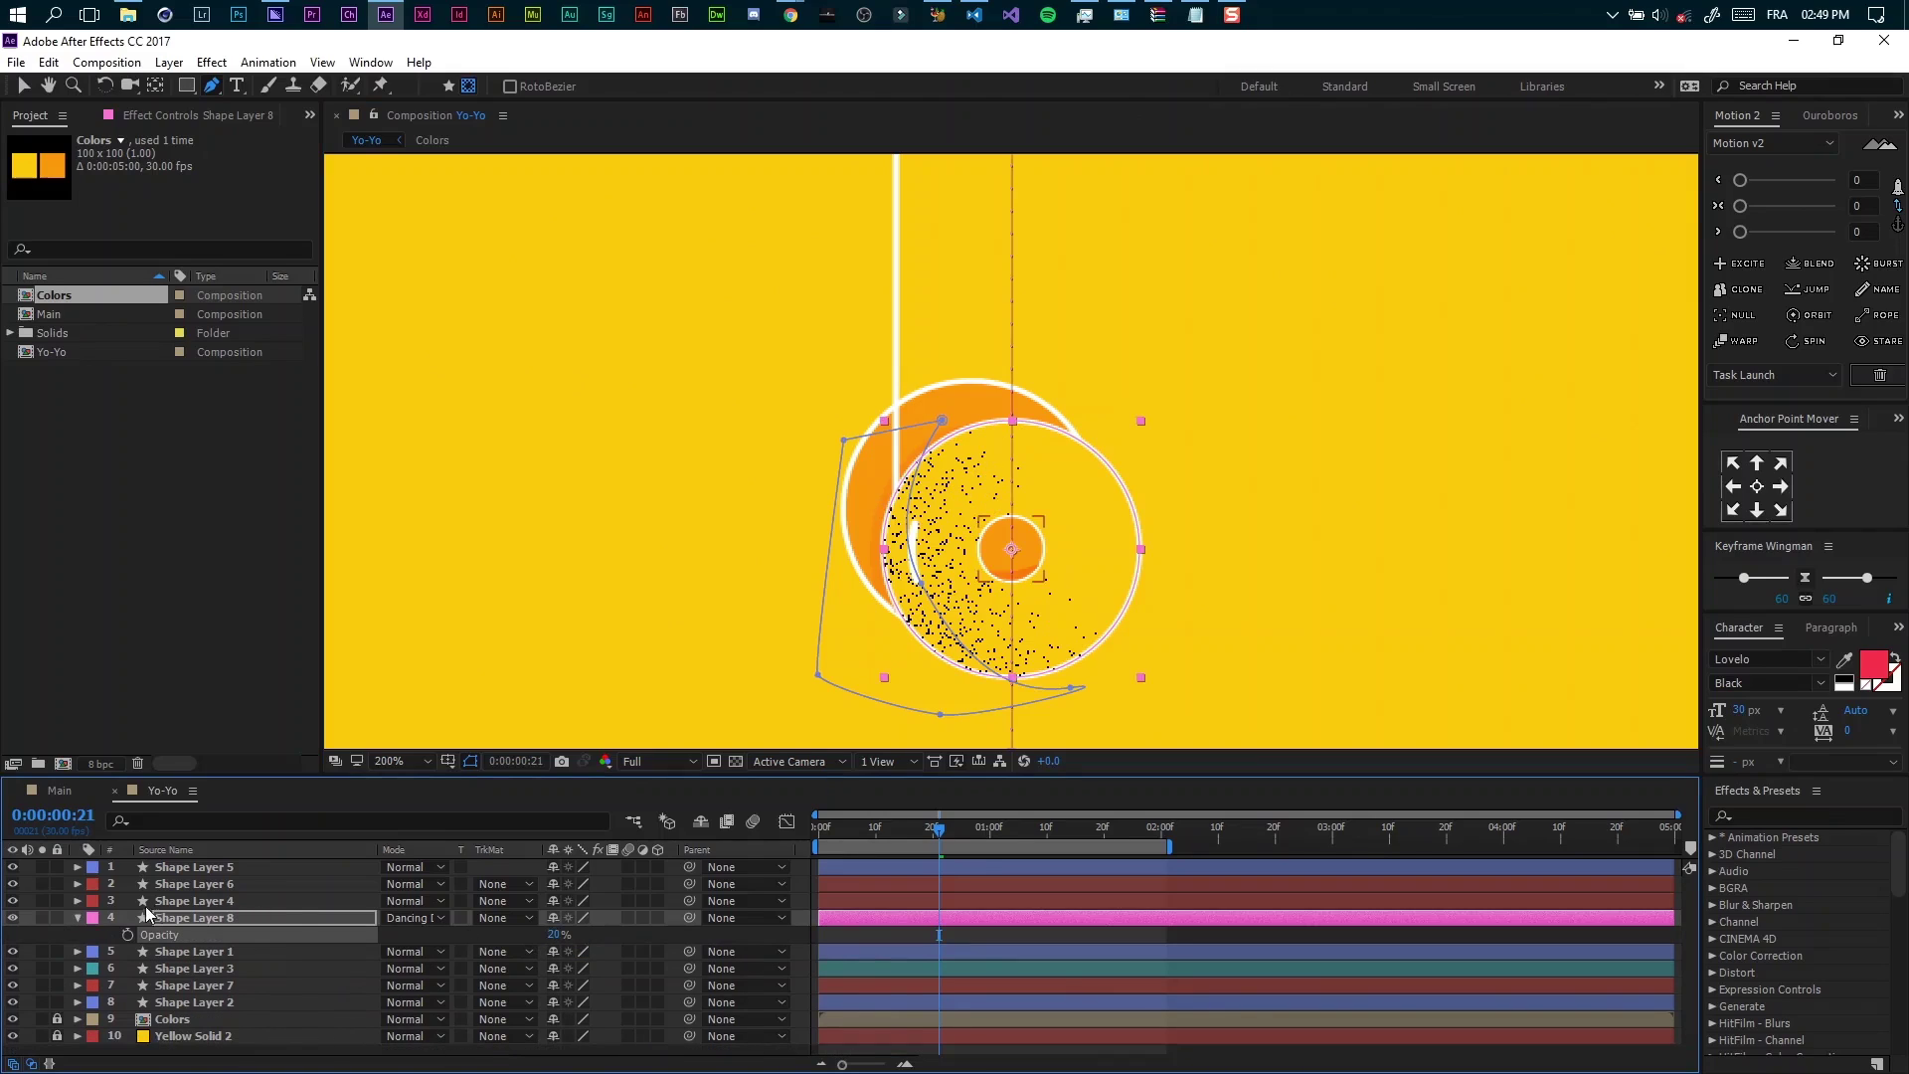
pyautogui.click(79, 917)
# Keyframe Shape Layer 8's rotation from the start to one full turn at one second
pyautogui.press(',')
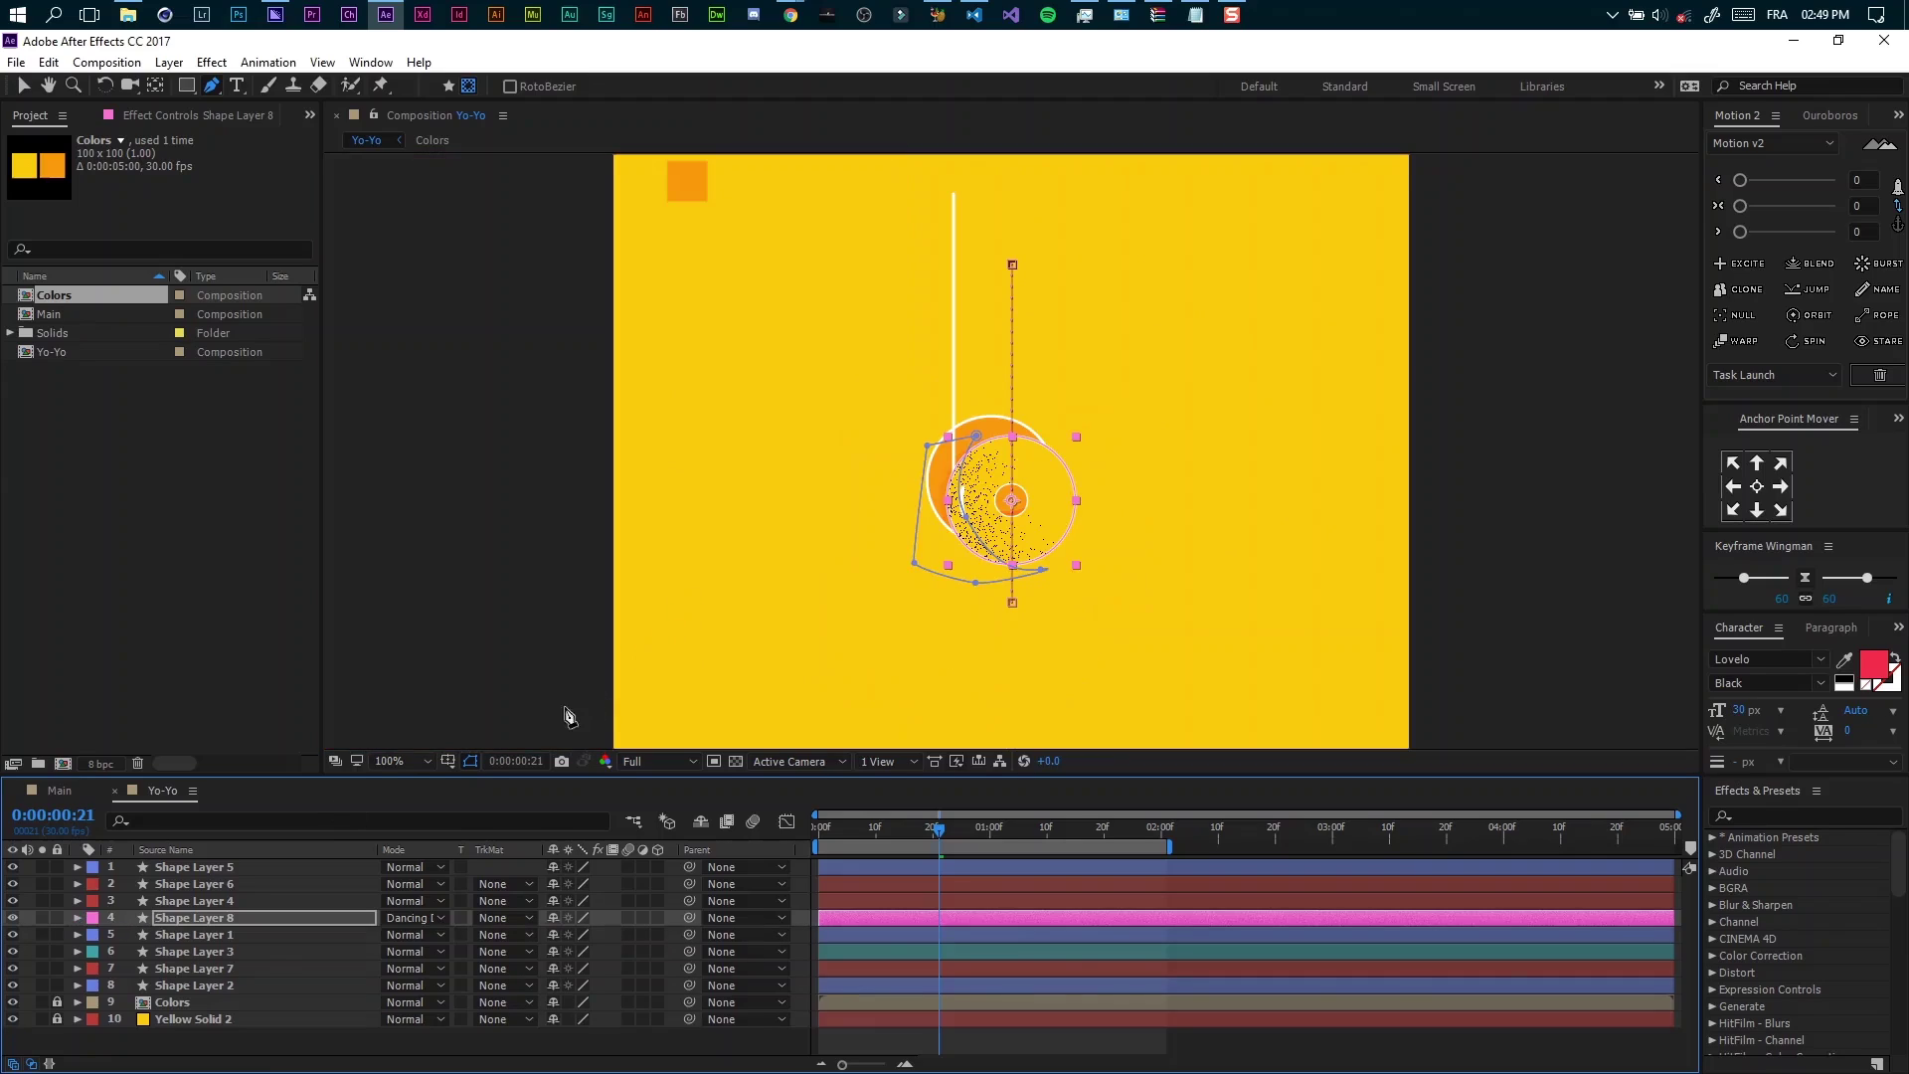
pyautogui.click(392, 760)
pyautogui.click(451, 426)
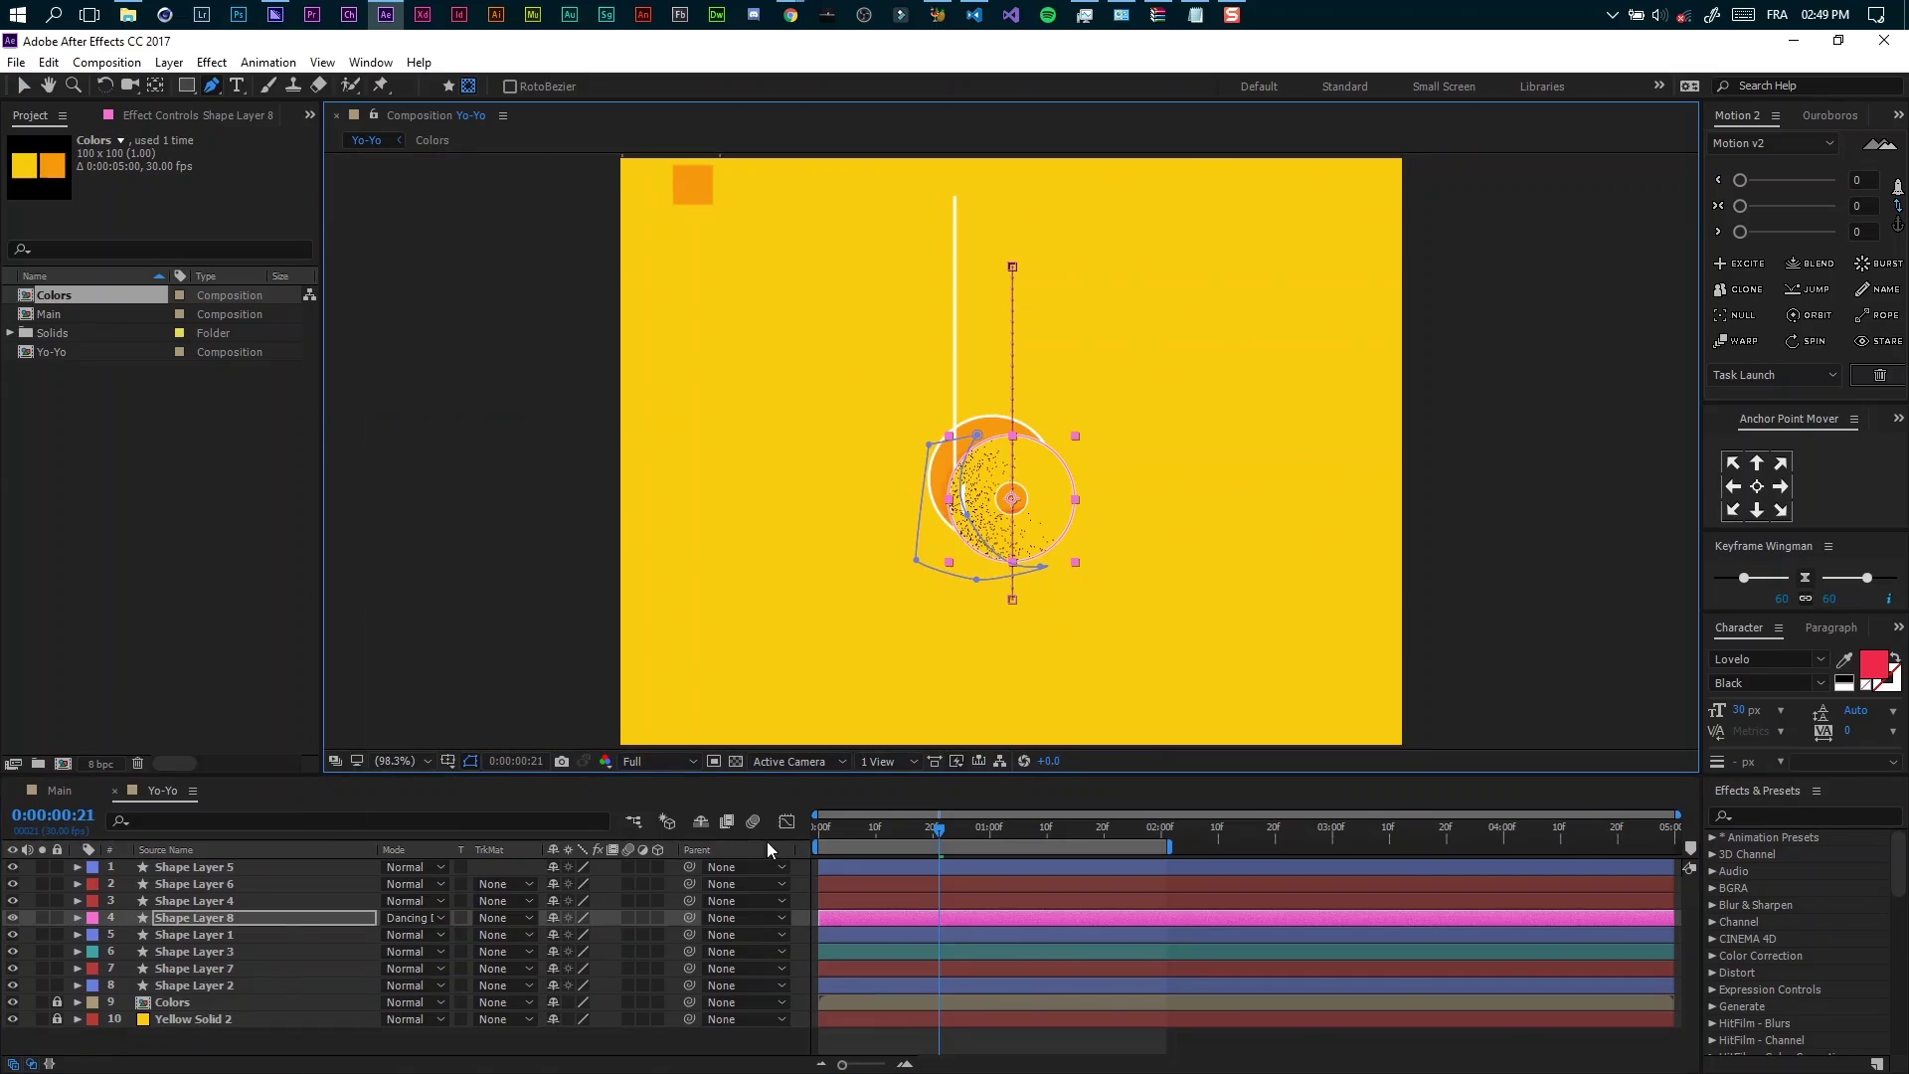
pyautogui.moveTo(829, 831); pyautogui.dragTo(753, 831)
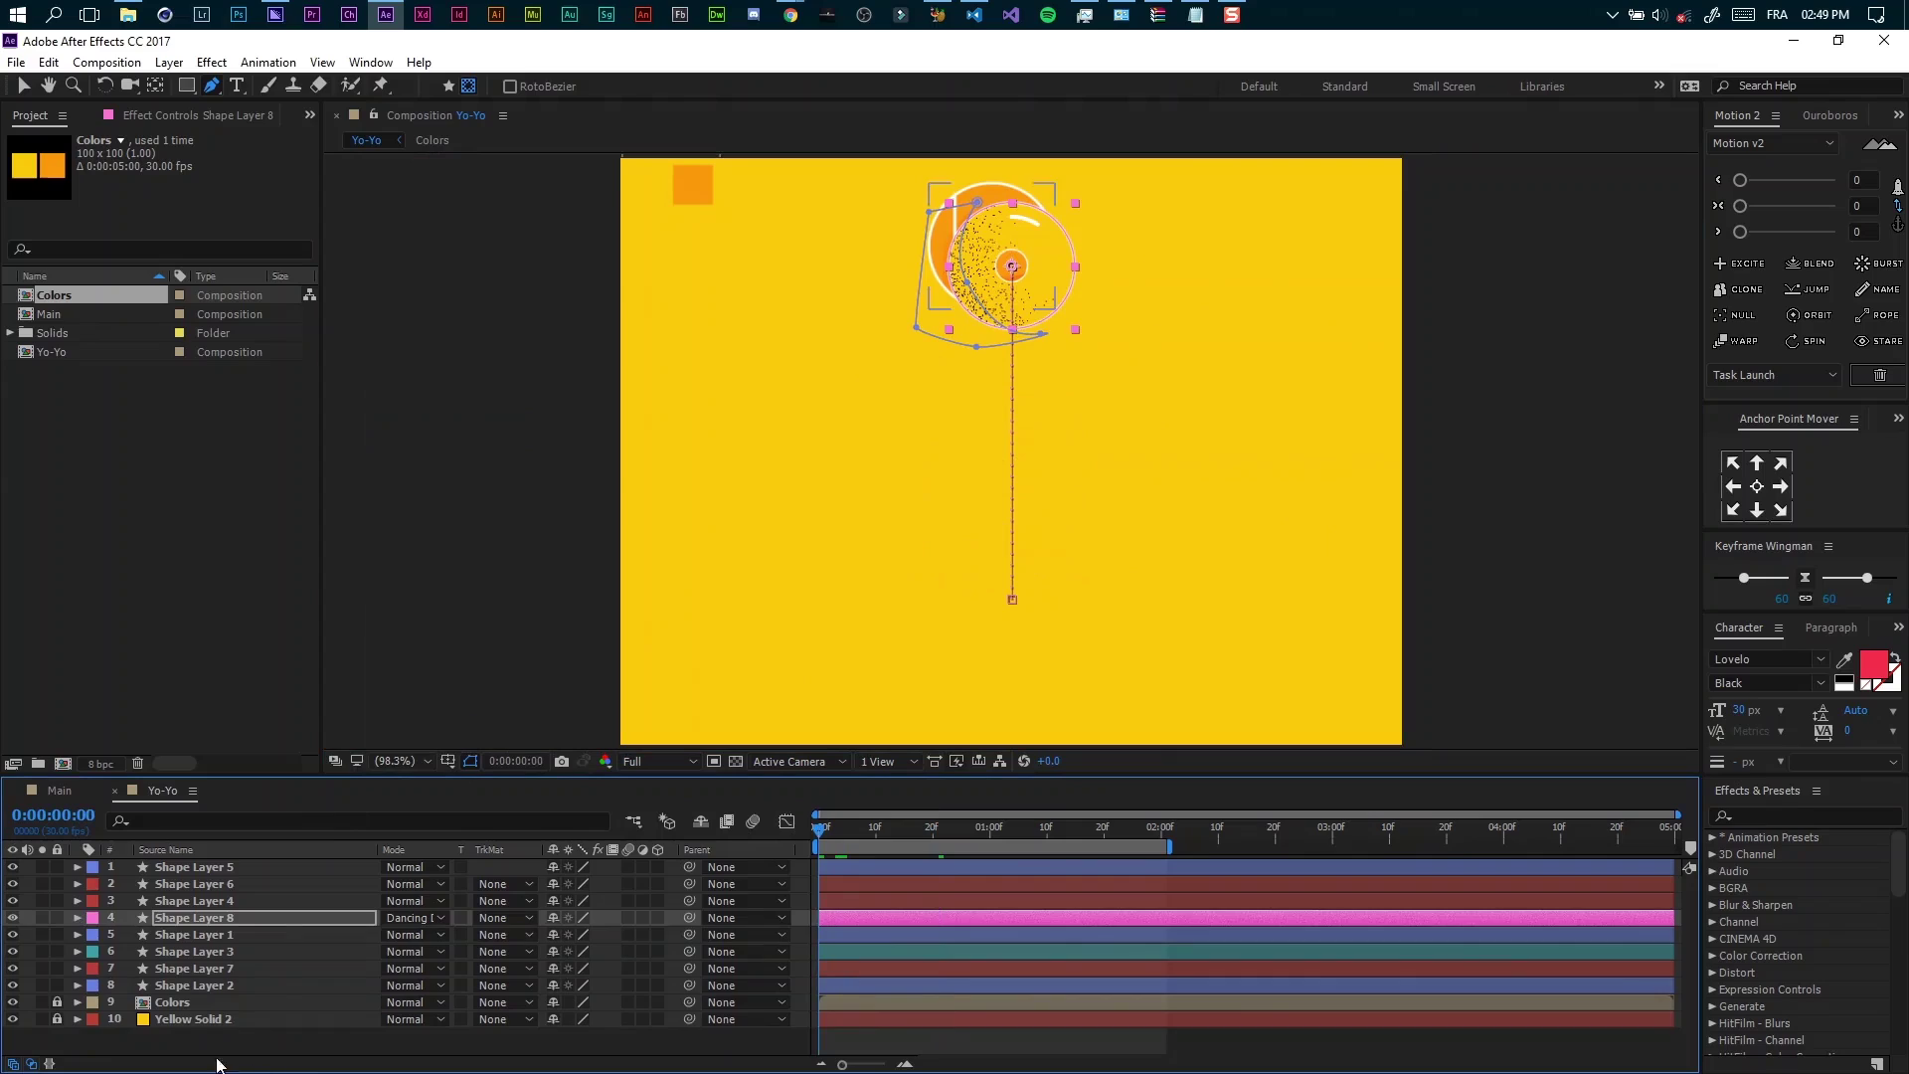
pyautogui.press('r')
pyautogui.click(128, 934)
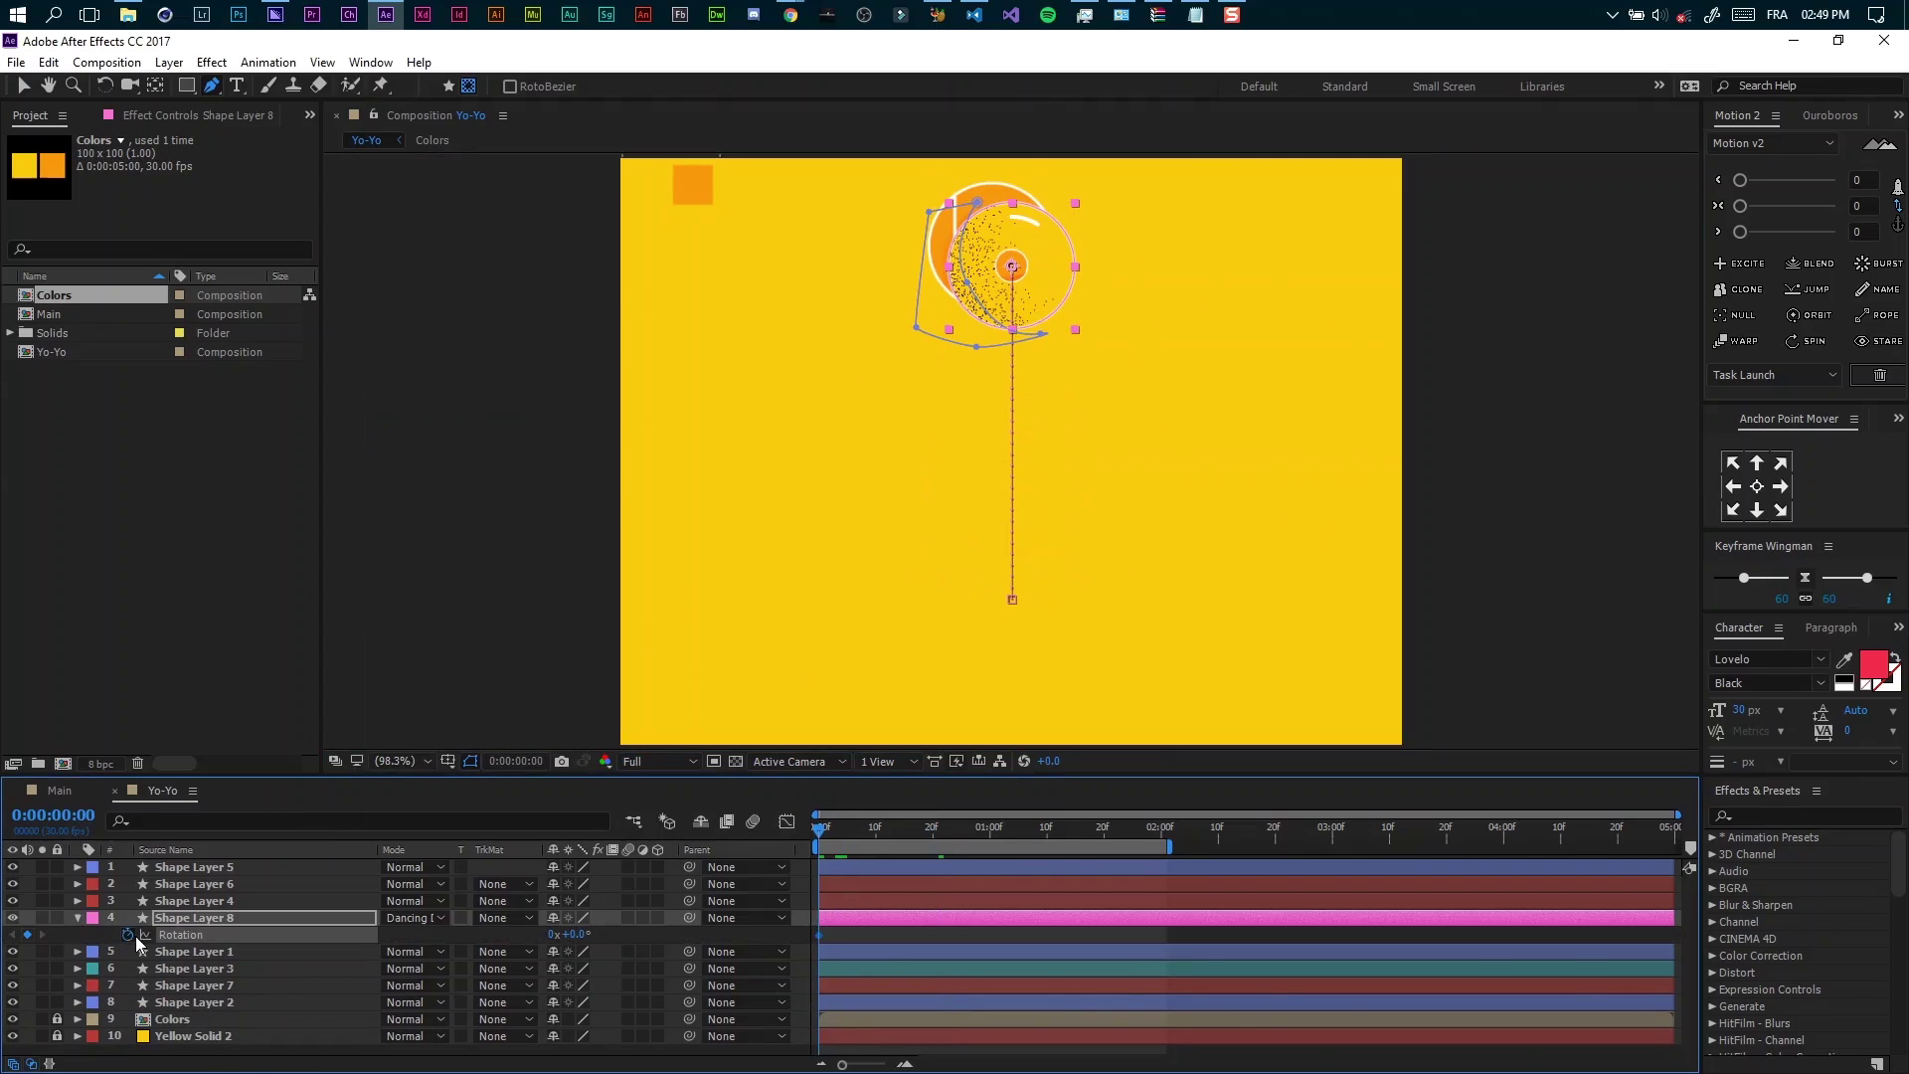
pyautogui.click(987, 831)
pyautogui.click(576, 934)
pyautogui.write('360')
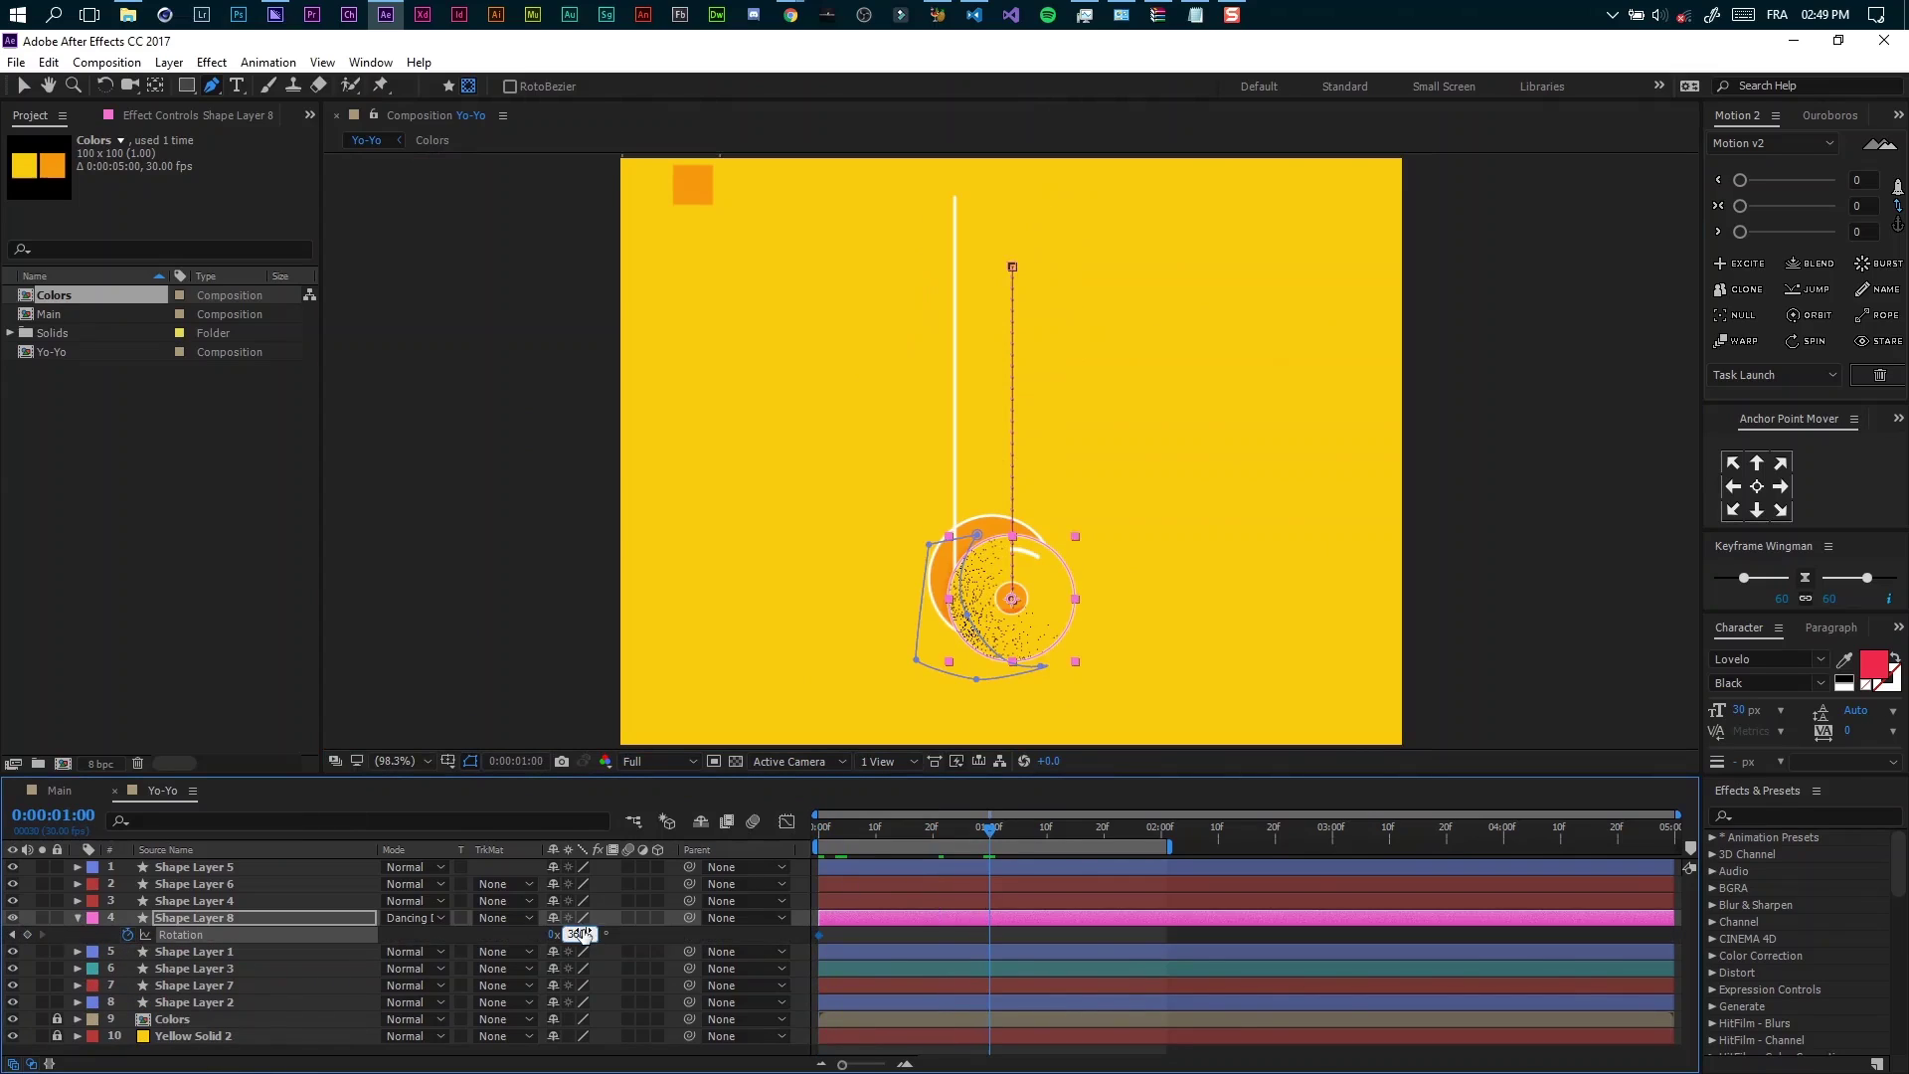
pyautogui.press('Return')
# Set the rotation to 0 revolutions at two seconds and enlarge the timeline panel
pyautogui.click(1159, 833)
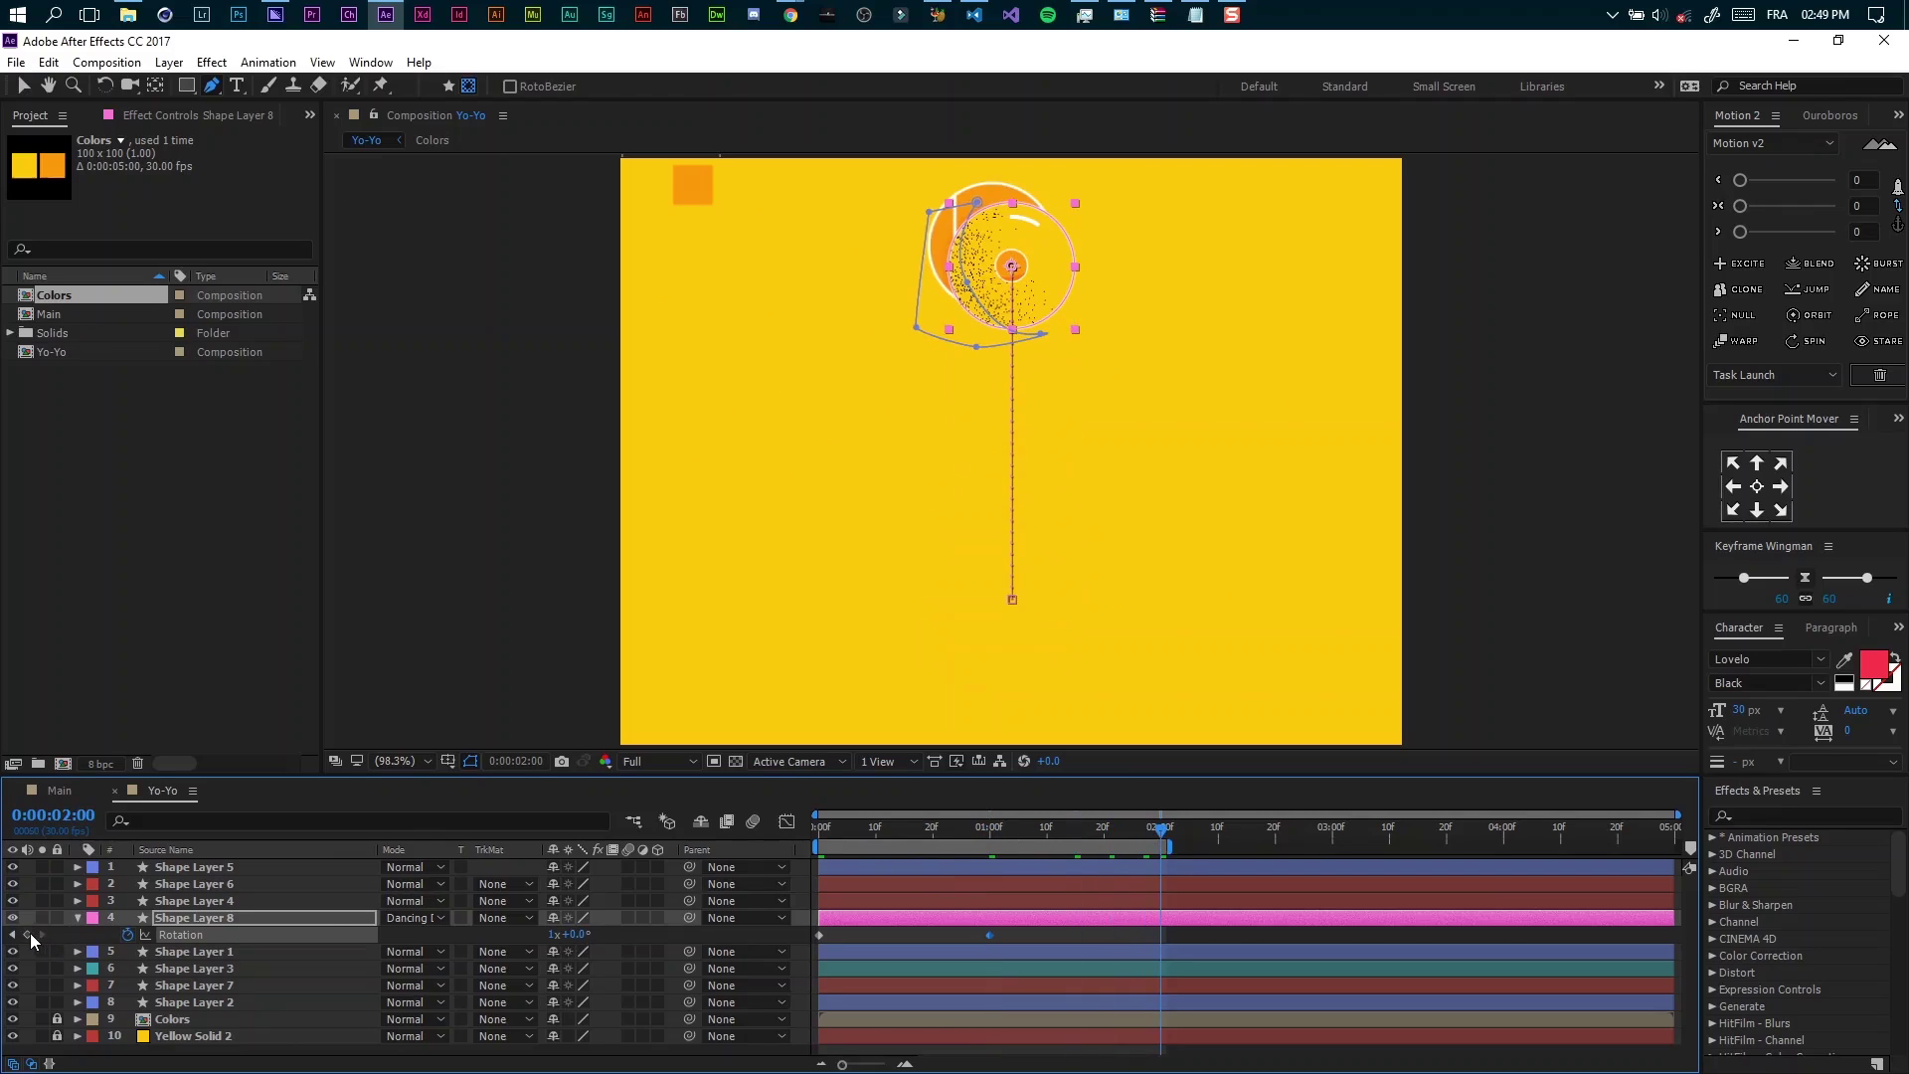
pyautogui.click(554, 935)
pyautogui.write('0')
pyautogui.press('Return')
pyautogui.moveTo(533, 782); pyautogui.dragTo(534, 691)
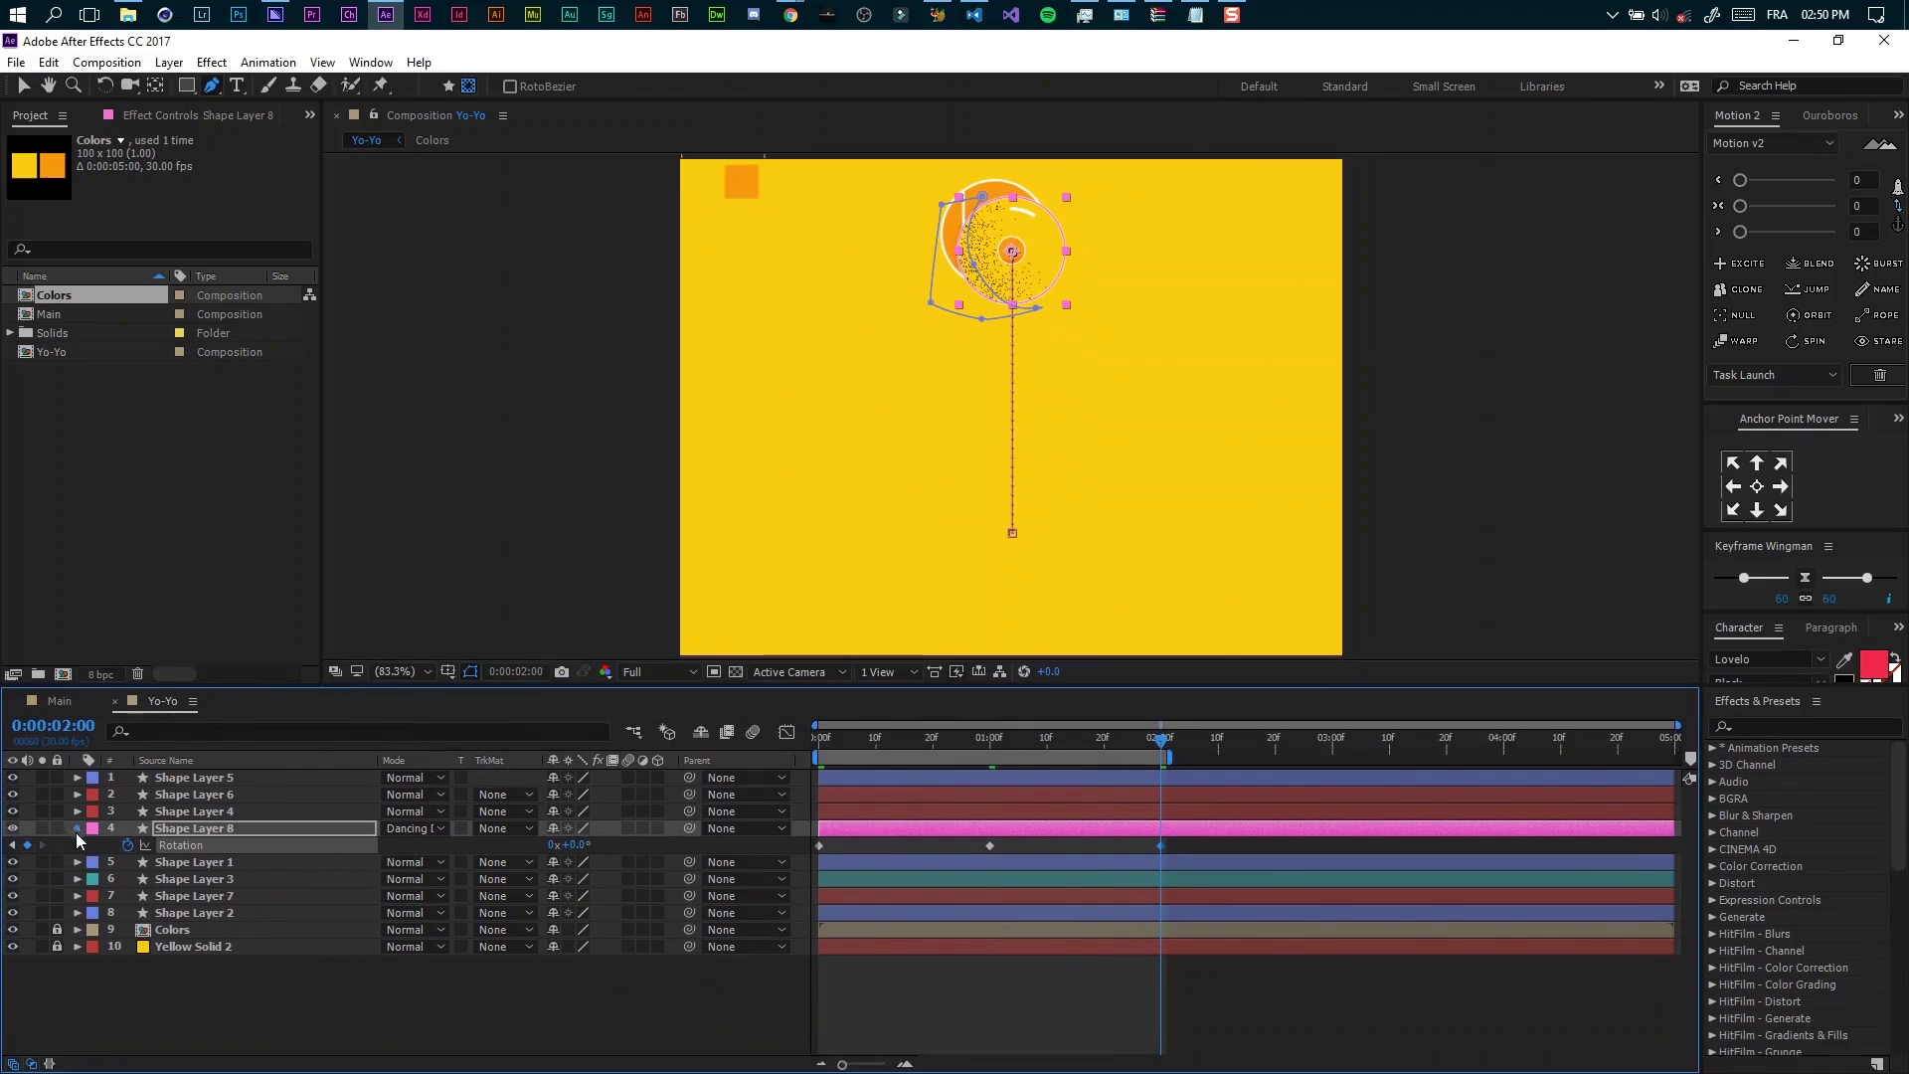
pyautogui.click(77, 830)
pyautogui.click(198, 847)
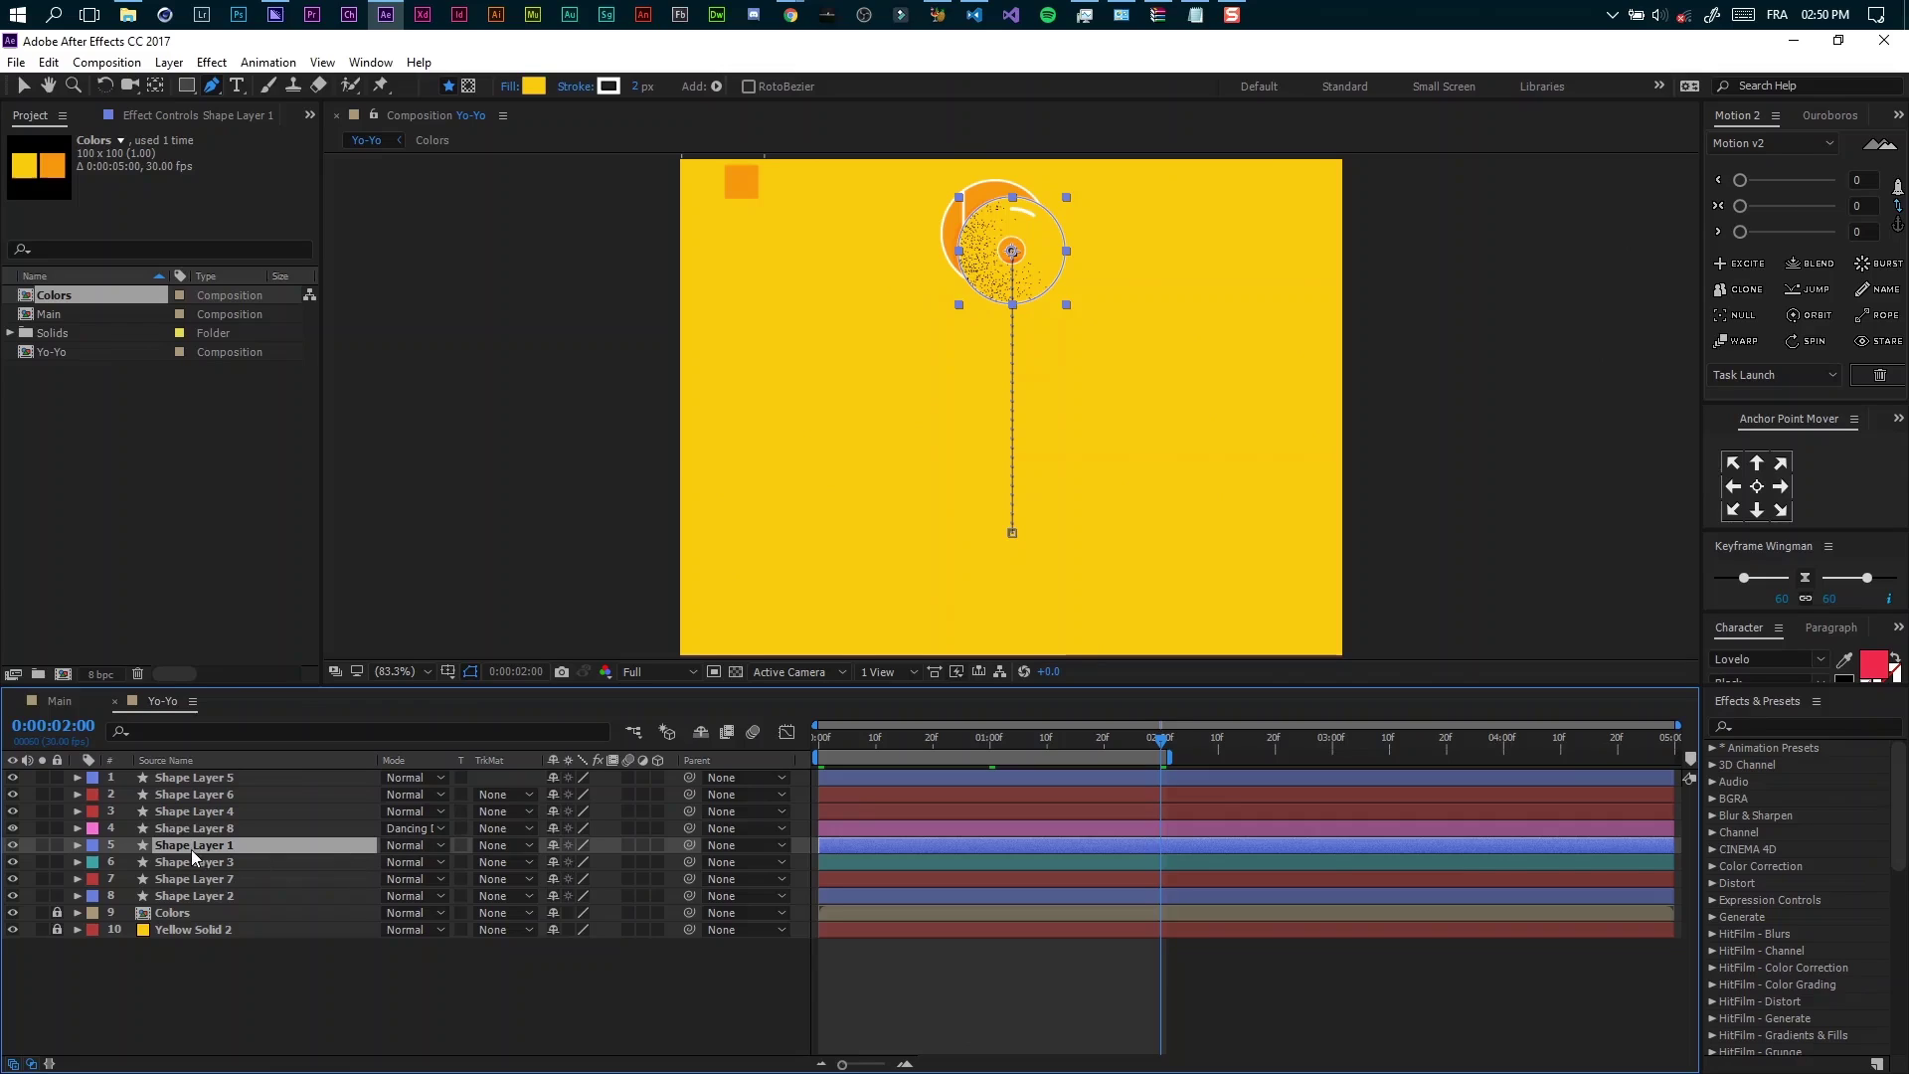
# Add a Zig Zag operator to Shape Layer 3, the yo-yo string
pyautogui.click(162, 863)
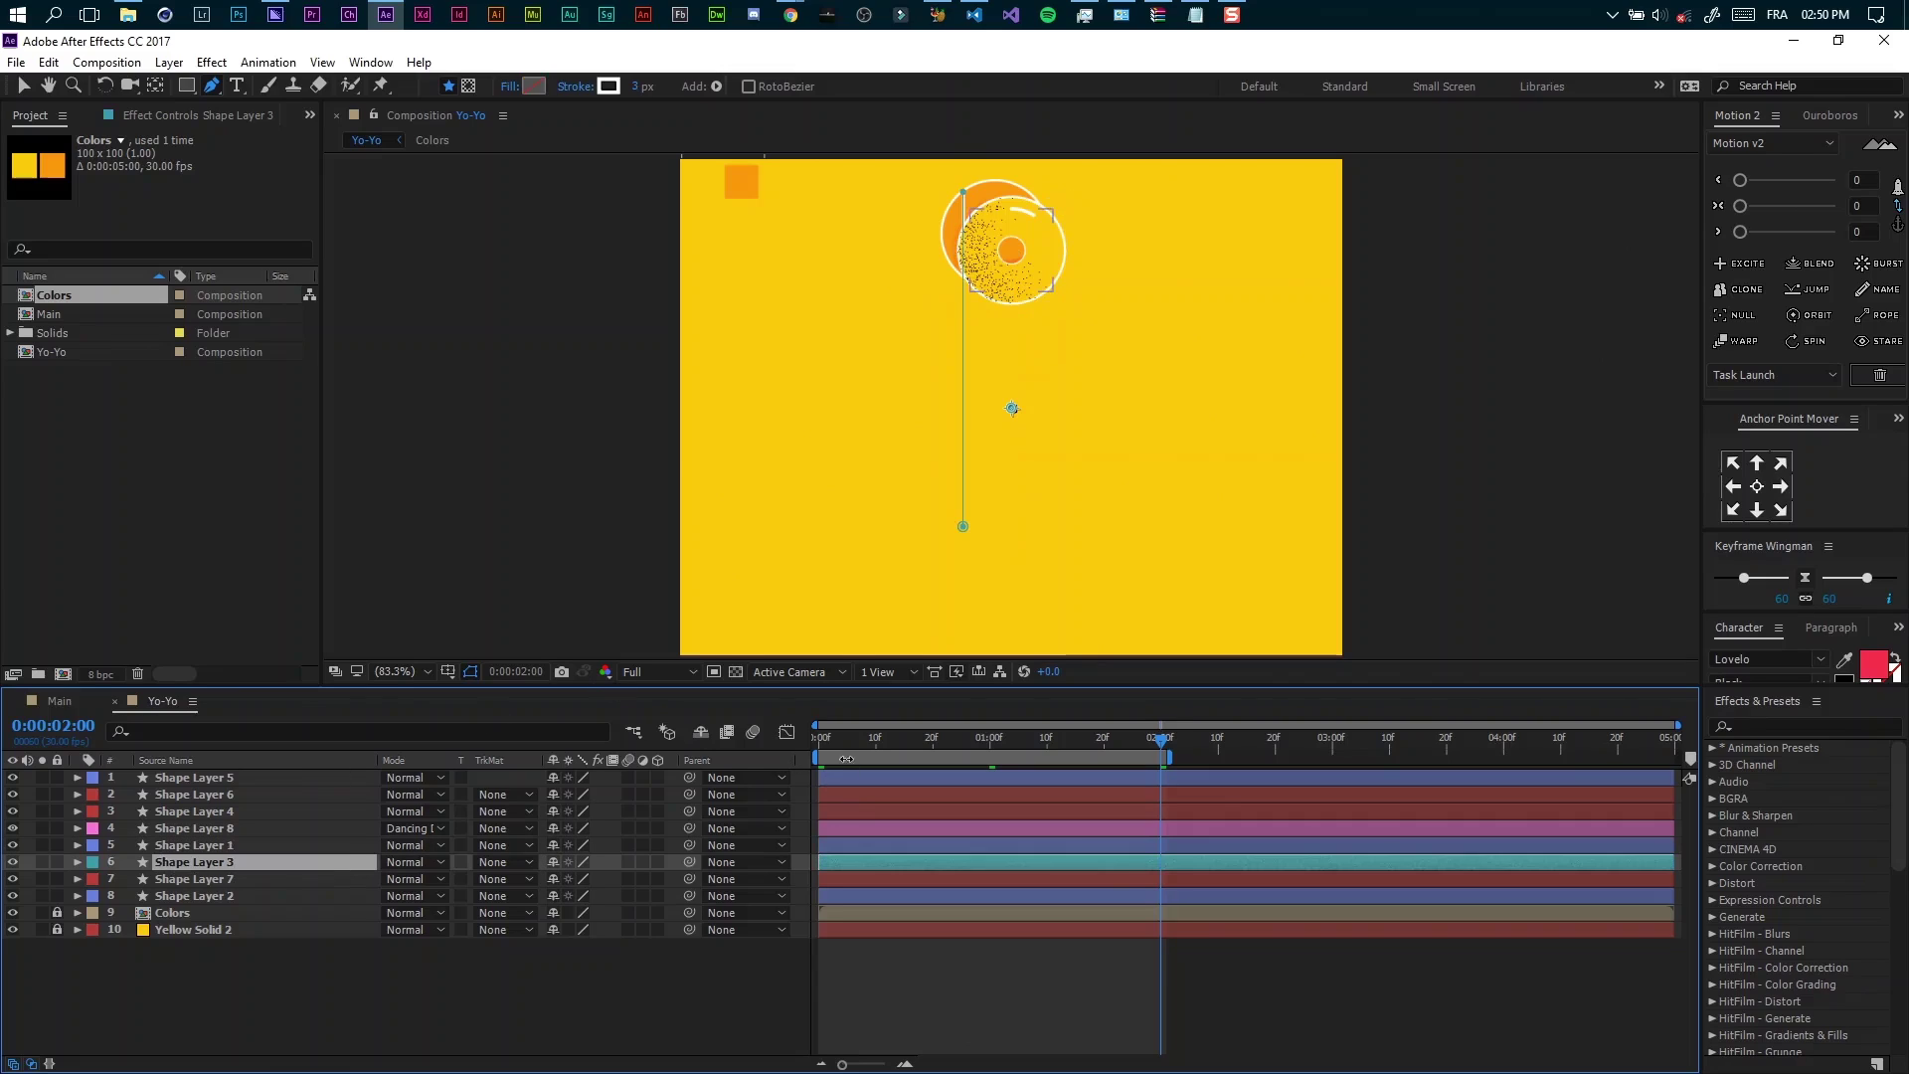
pyautogui.moveTo(833, 738); pyautogui.dragTo(767, 749)
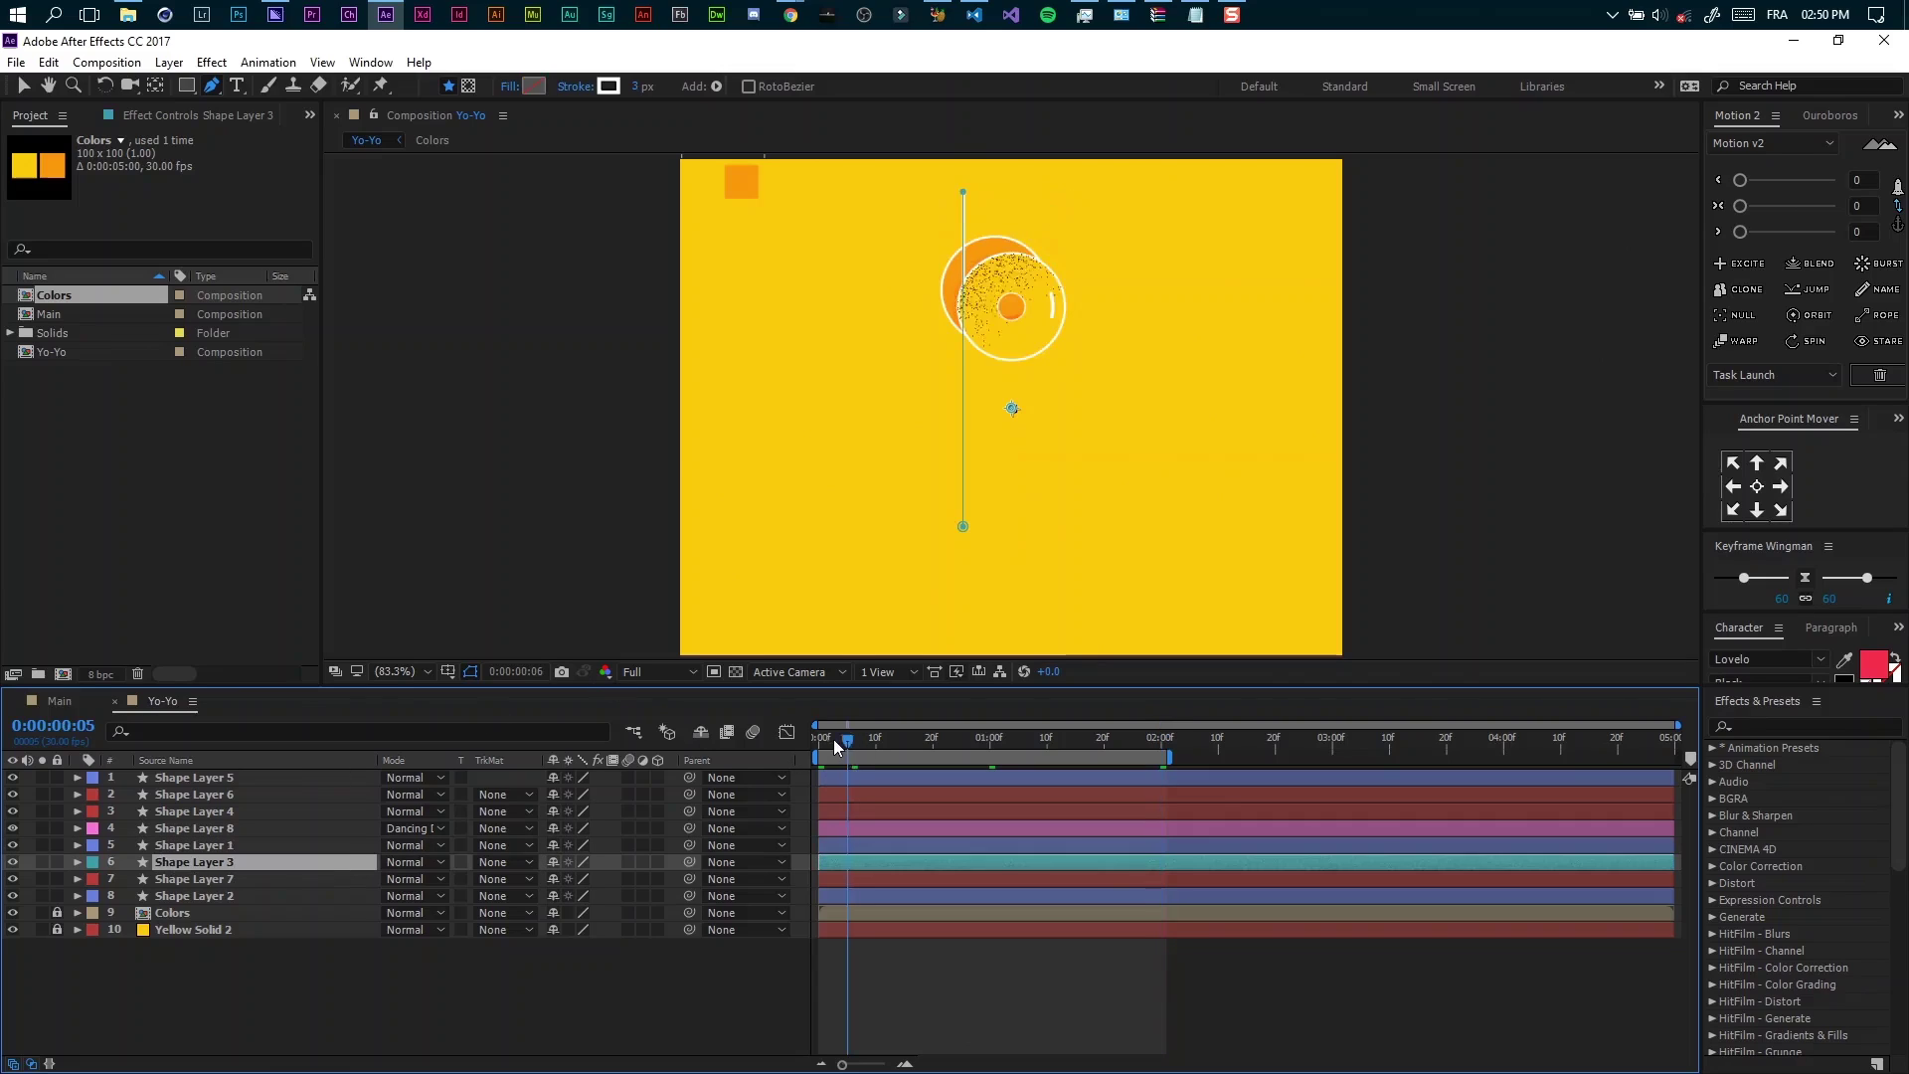
pyautogui.click(79, 863)
pyautogui.click(112, 962)
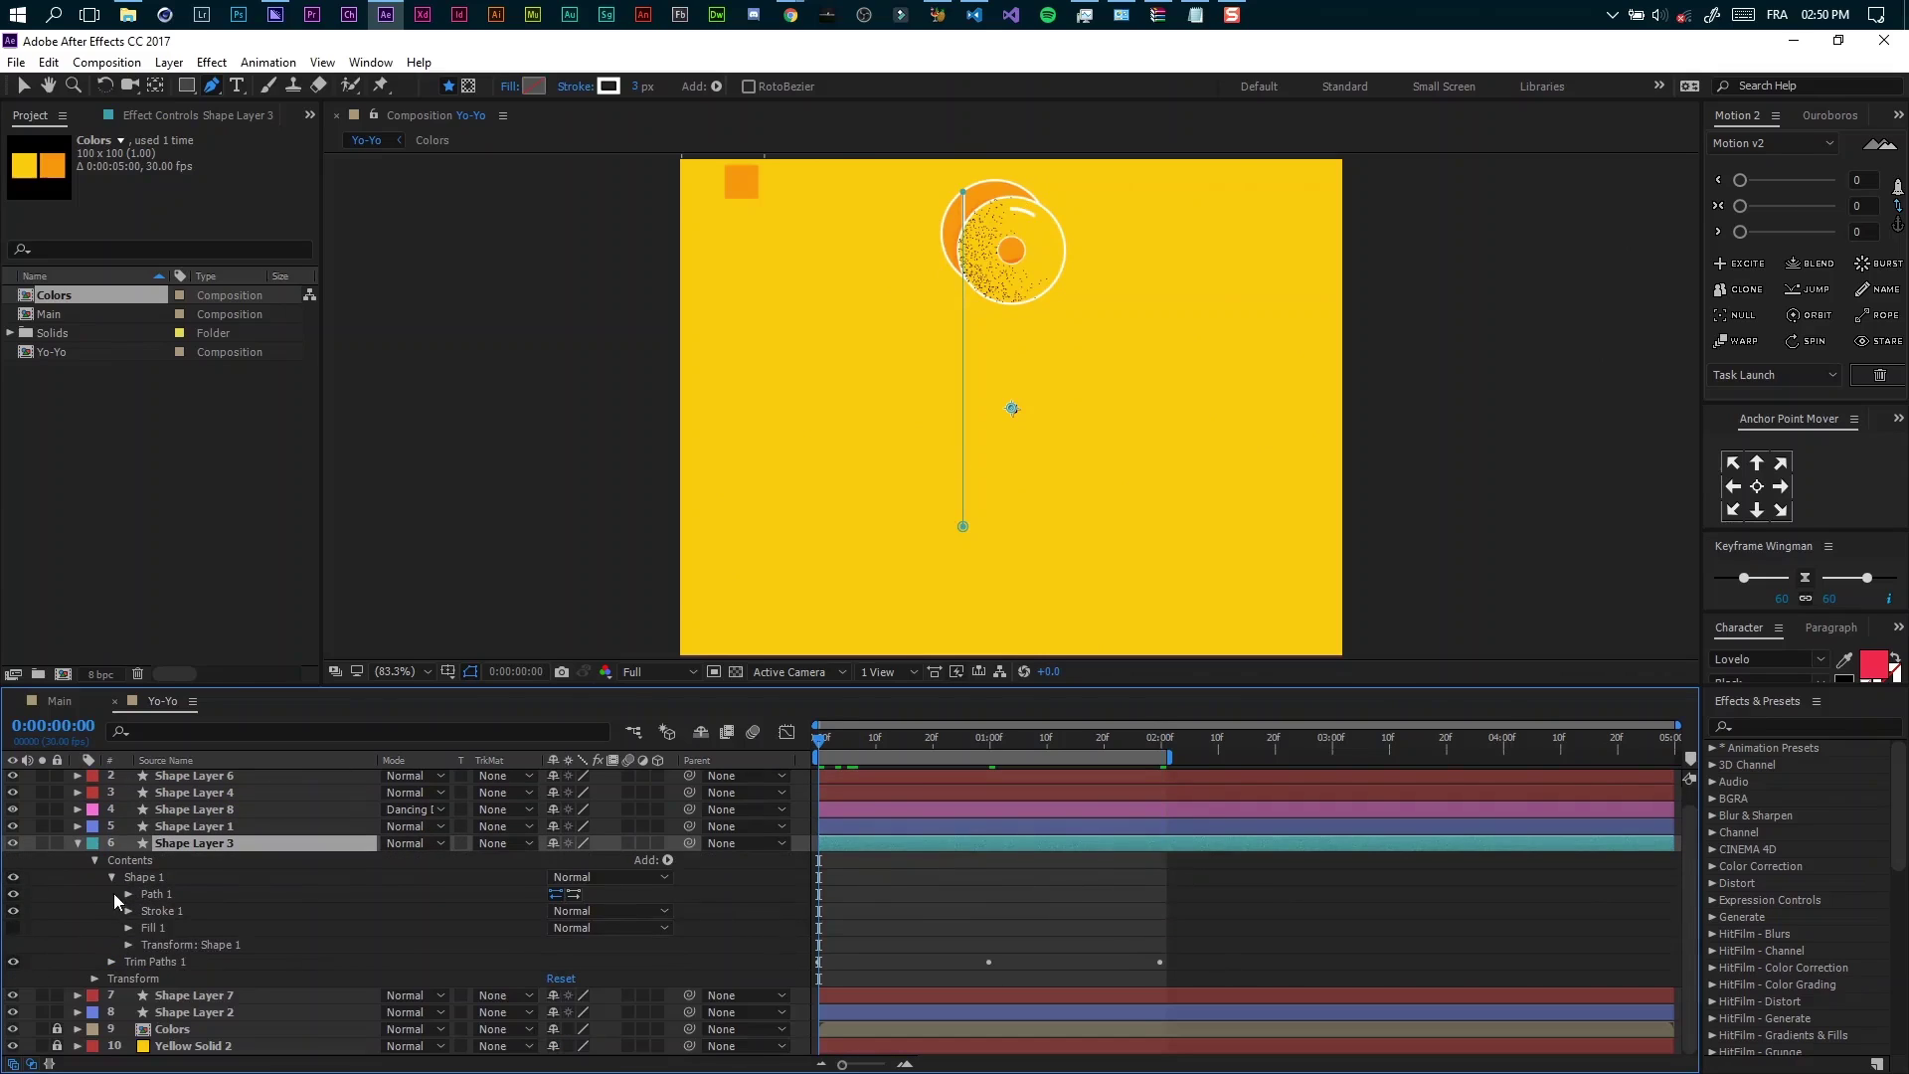
pyautogui.click(111, 876)
pyautogui.click(666, 880)
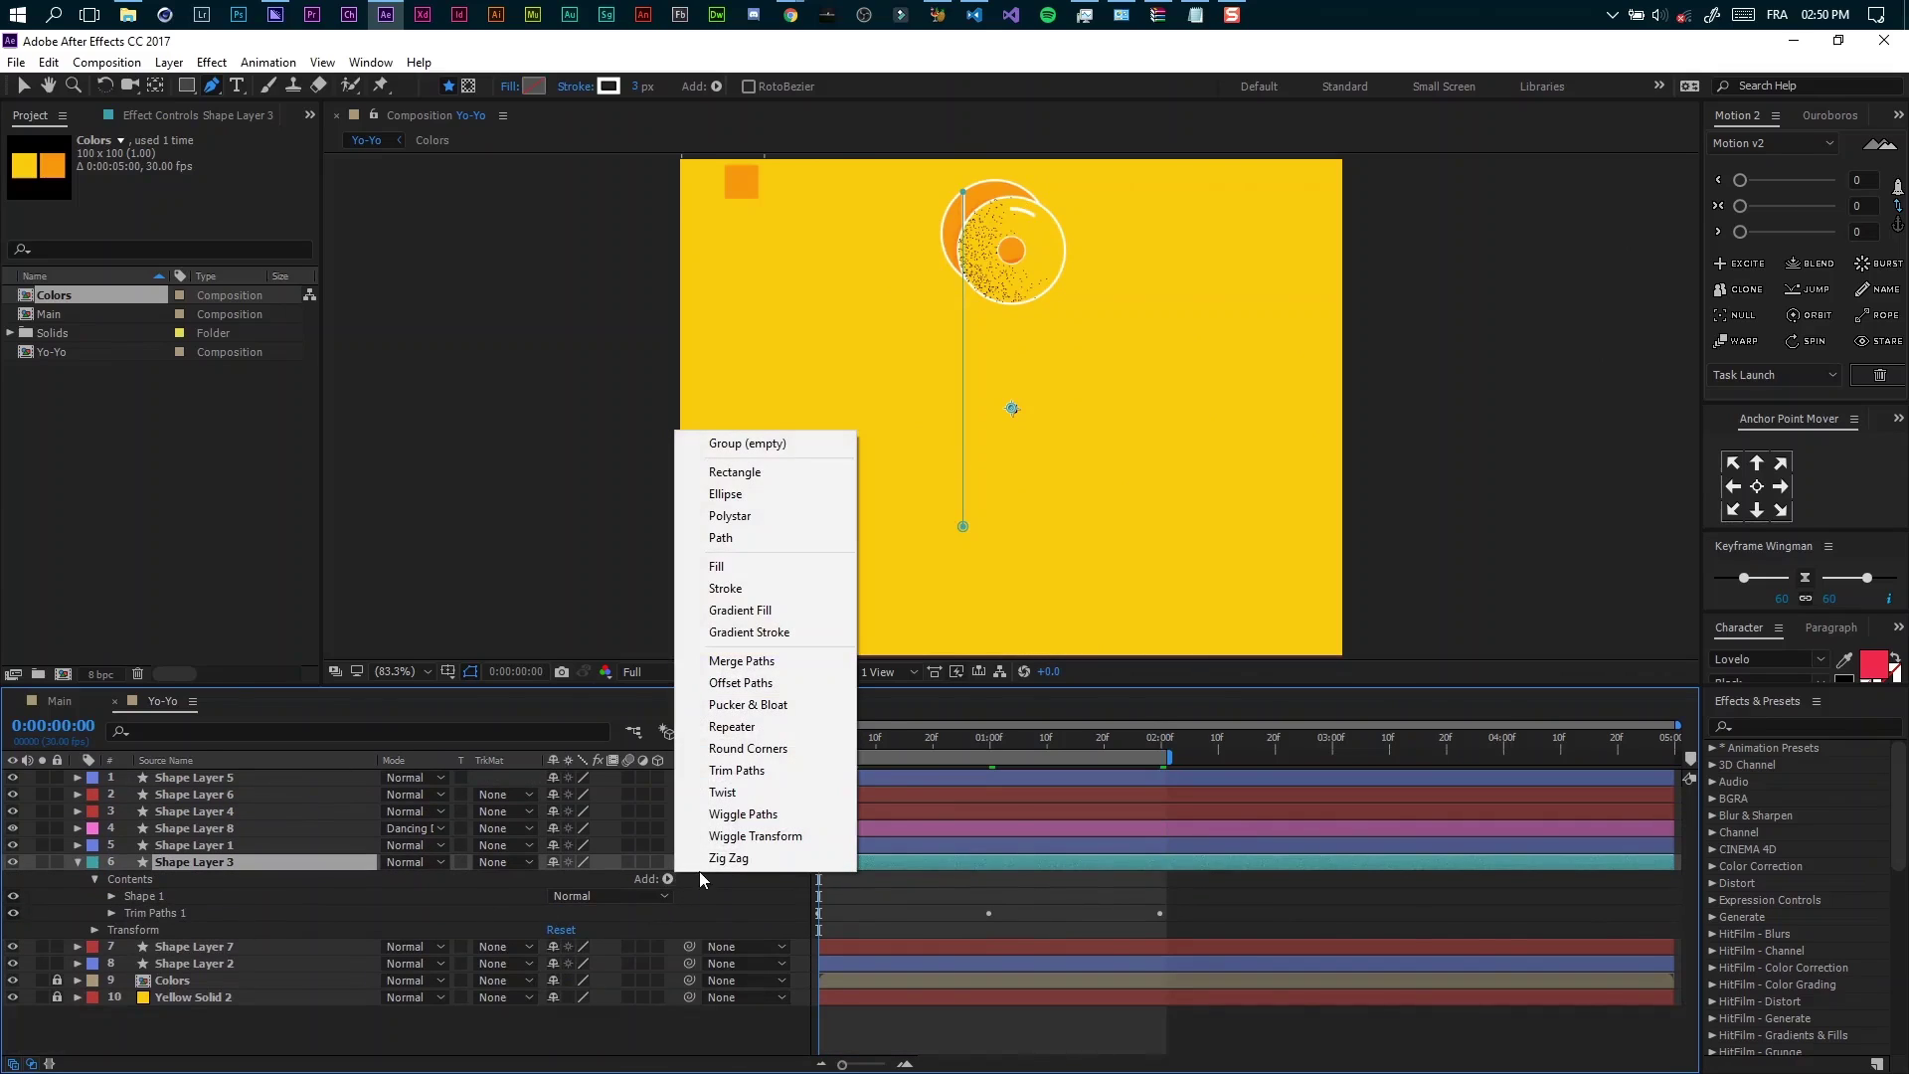
pyautogui.click(708, 858)
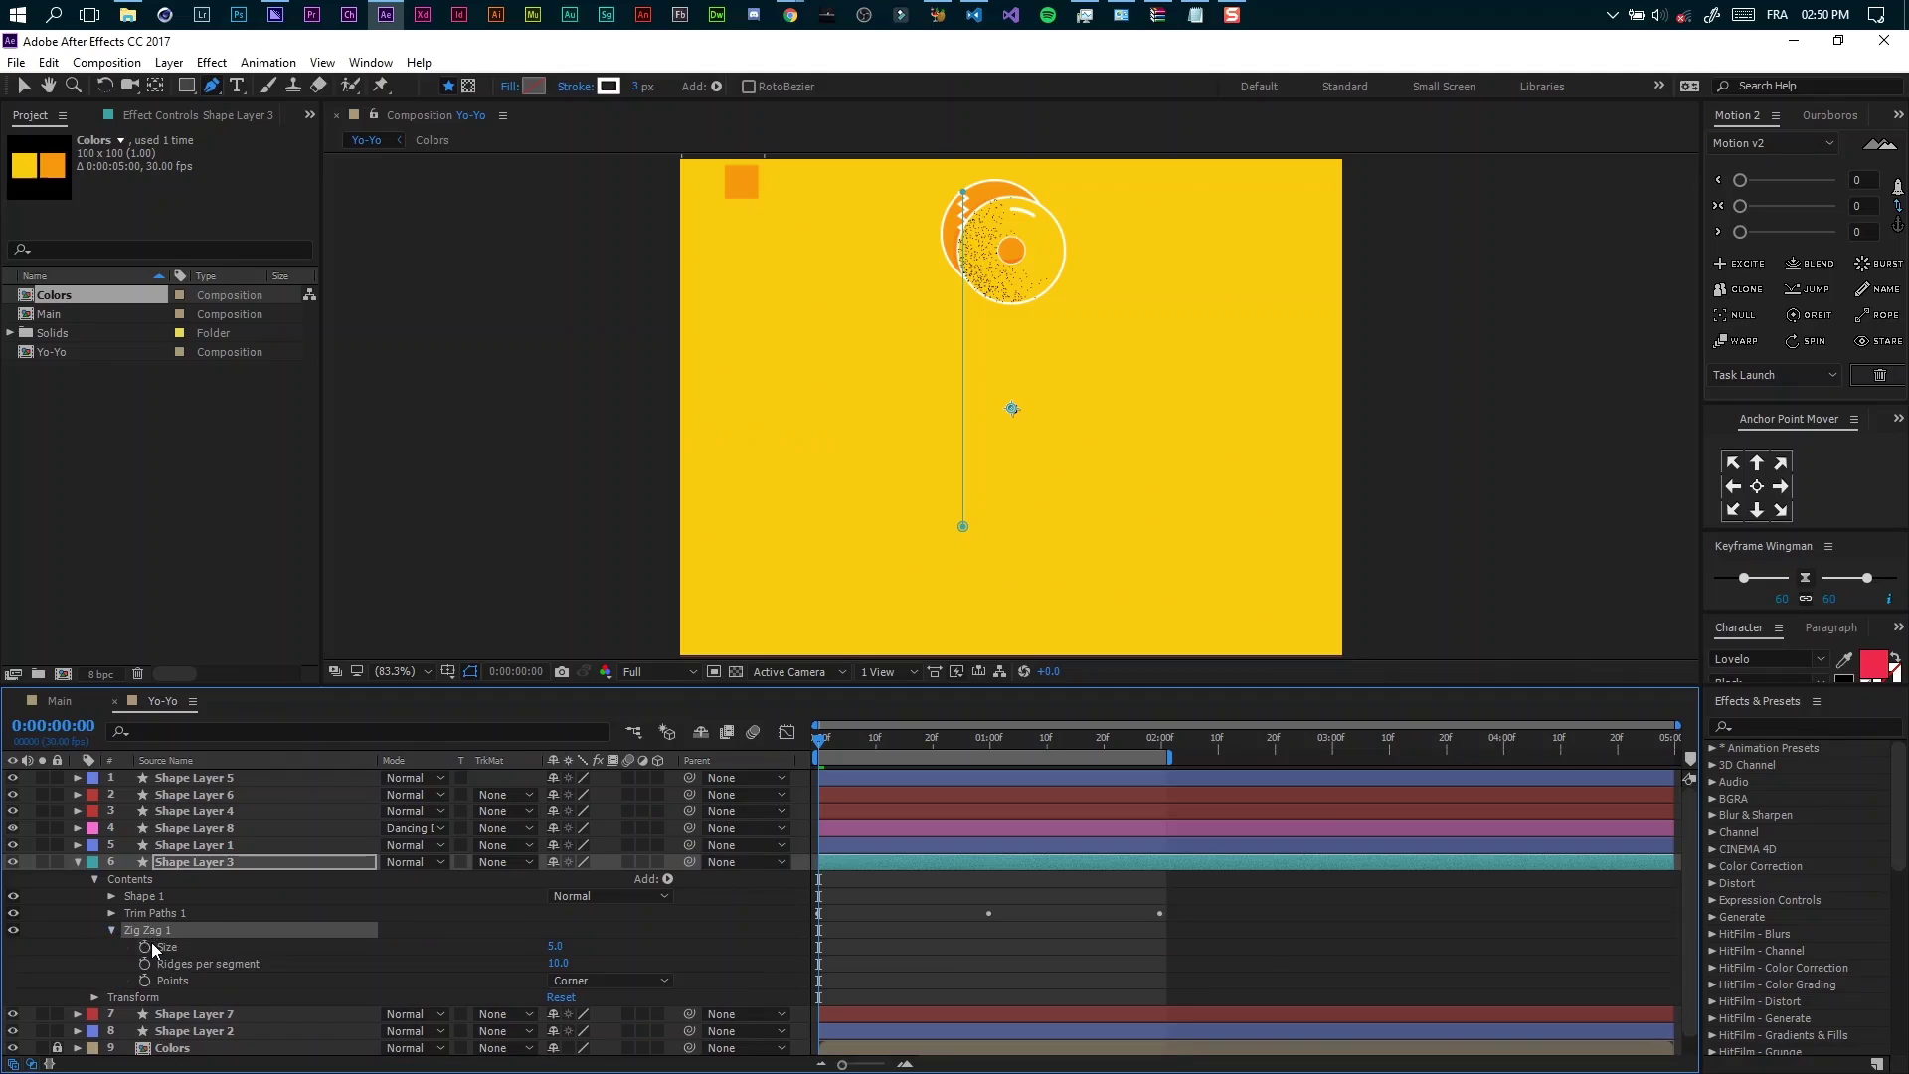
# Keyframe the Zig Zag Size at 0, 20 and 0 for 0, 1 and 2 seconds
pyautogui.click(146, 947)
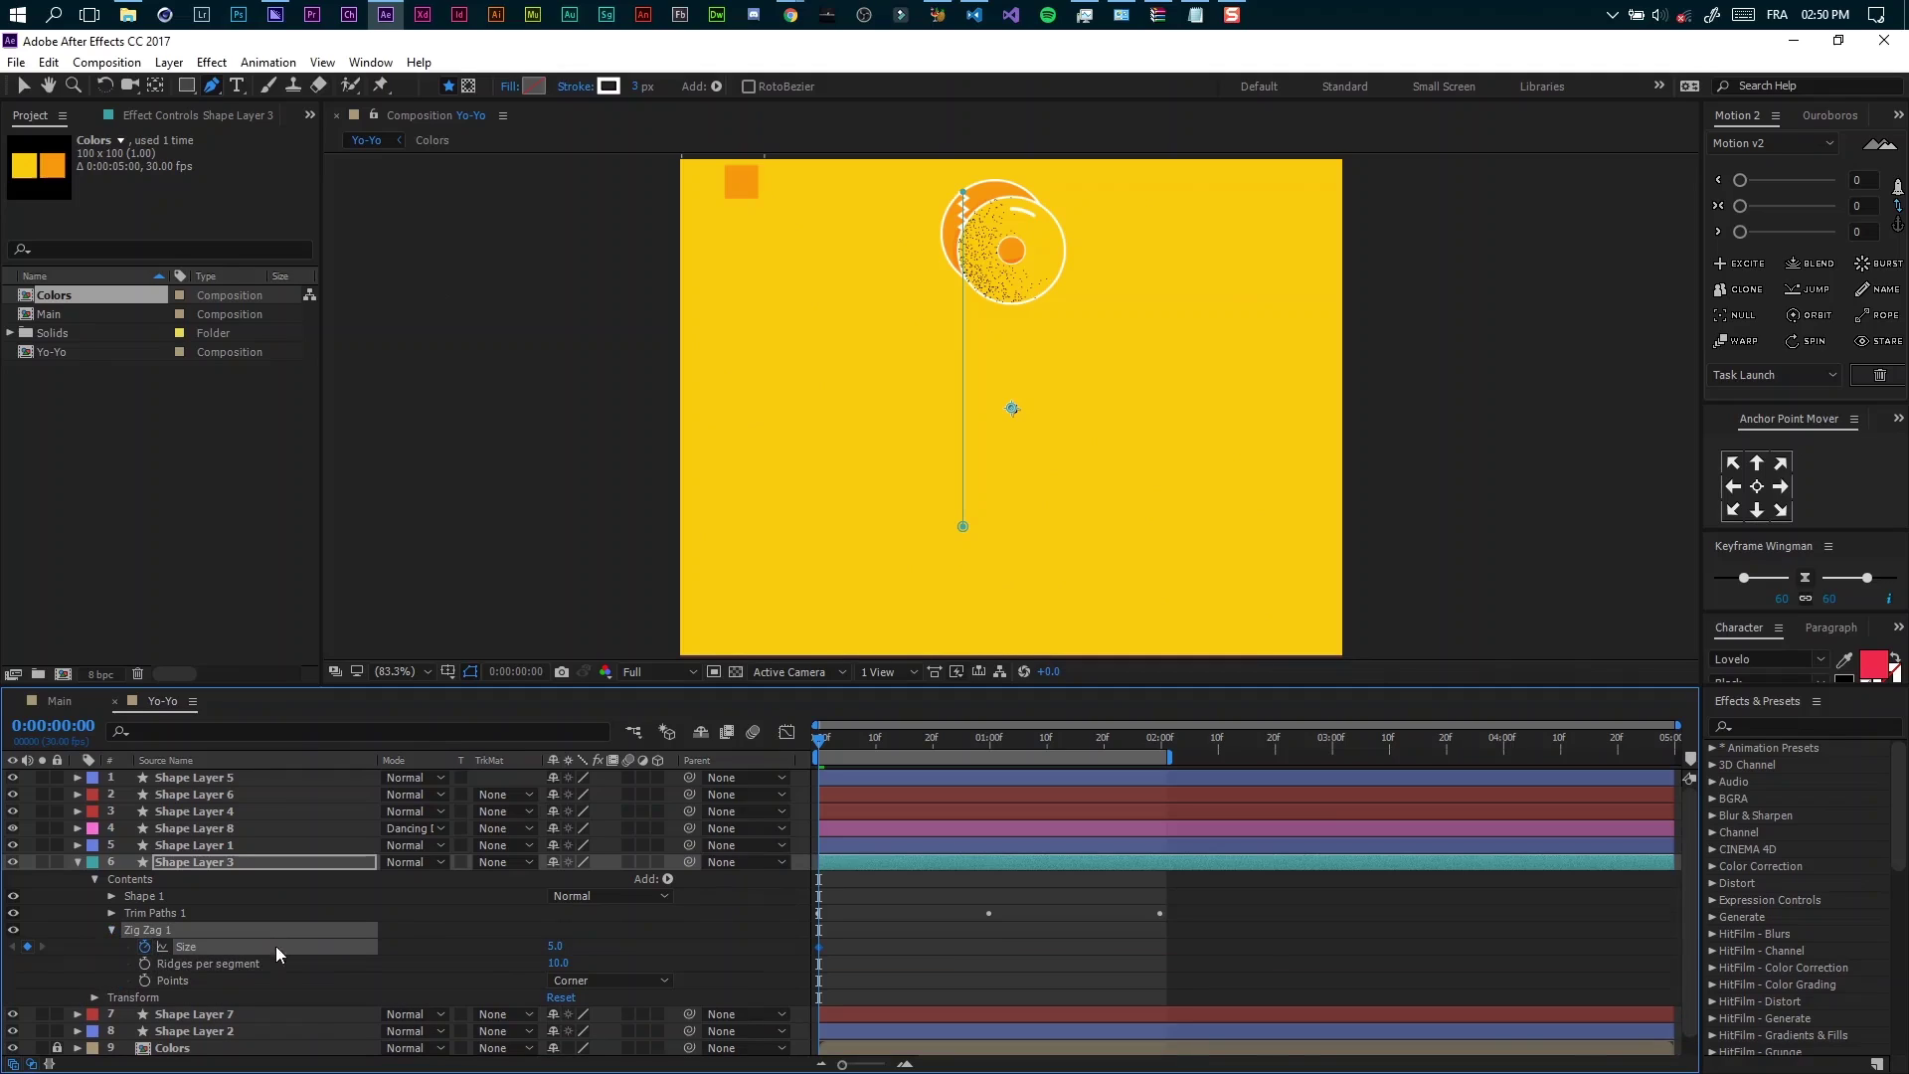
pyautogui.moveTo(554, 949); pyautogui.dragTo(496, 949)
pyautogui.press('Return')
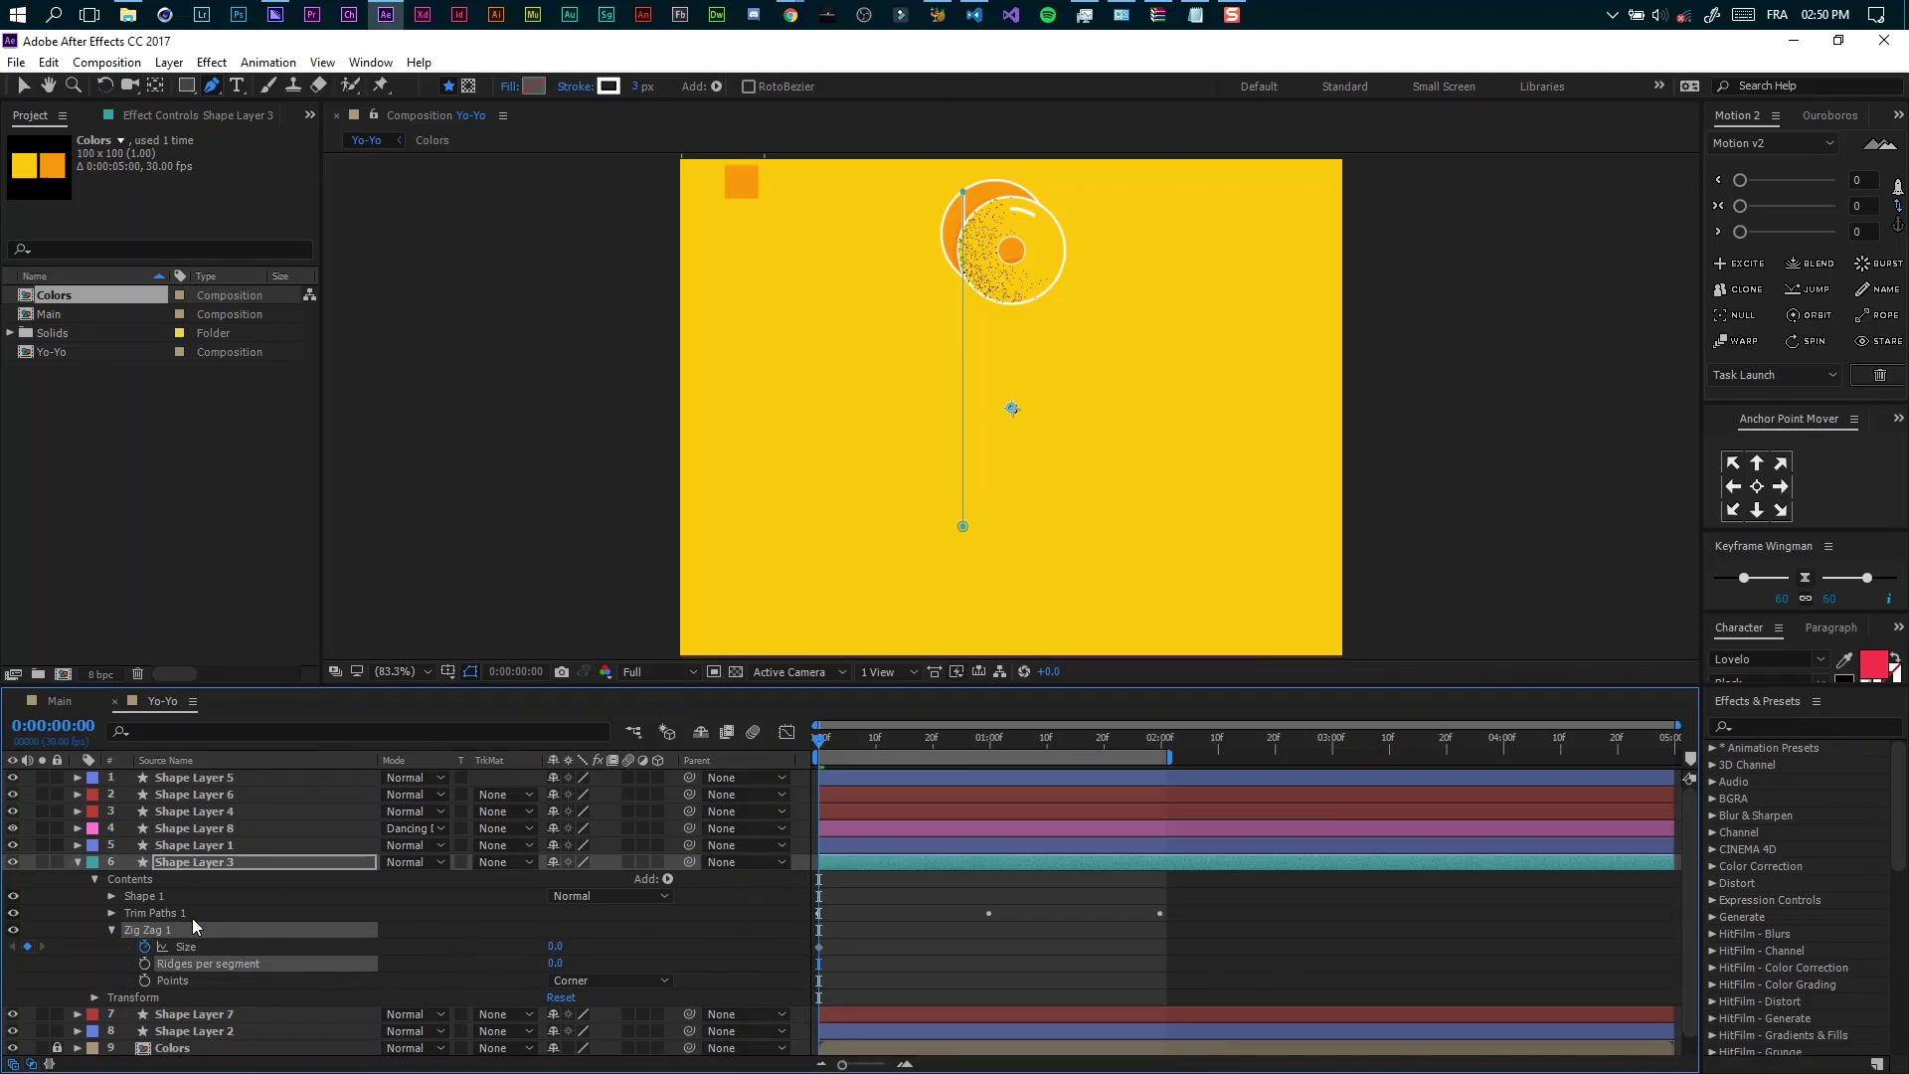
pyautogui.click(987, 748)
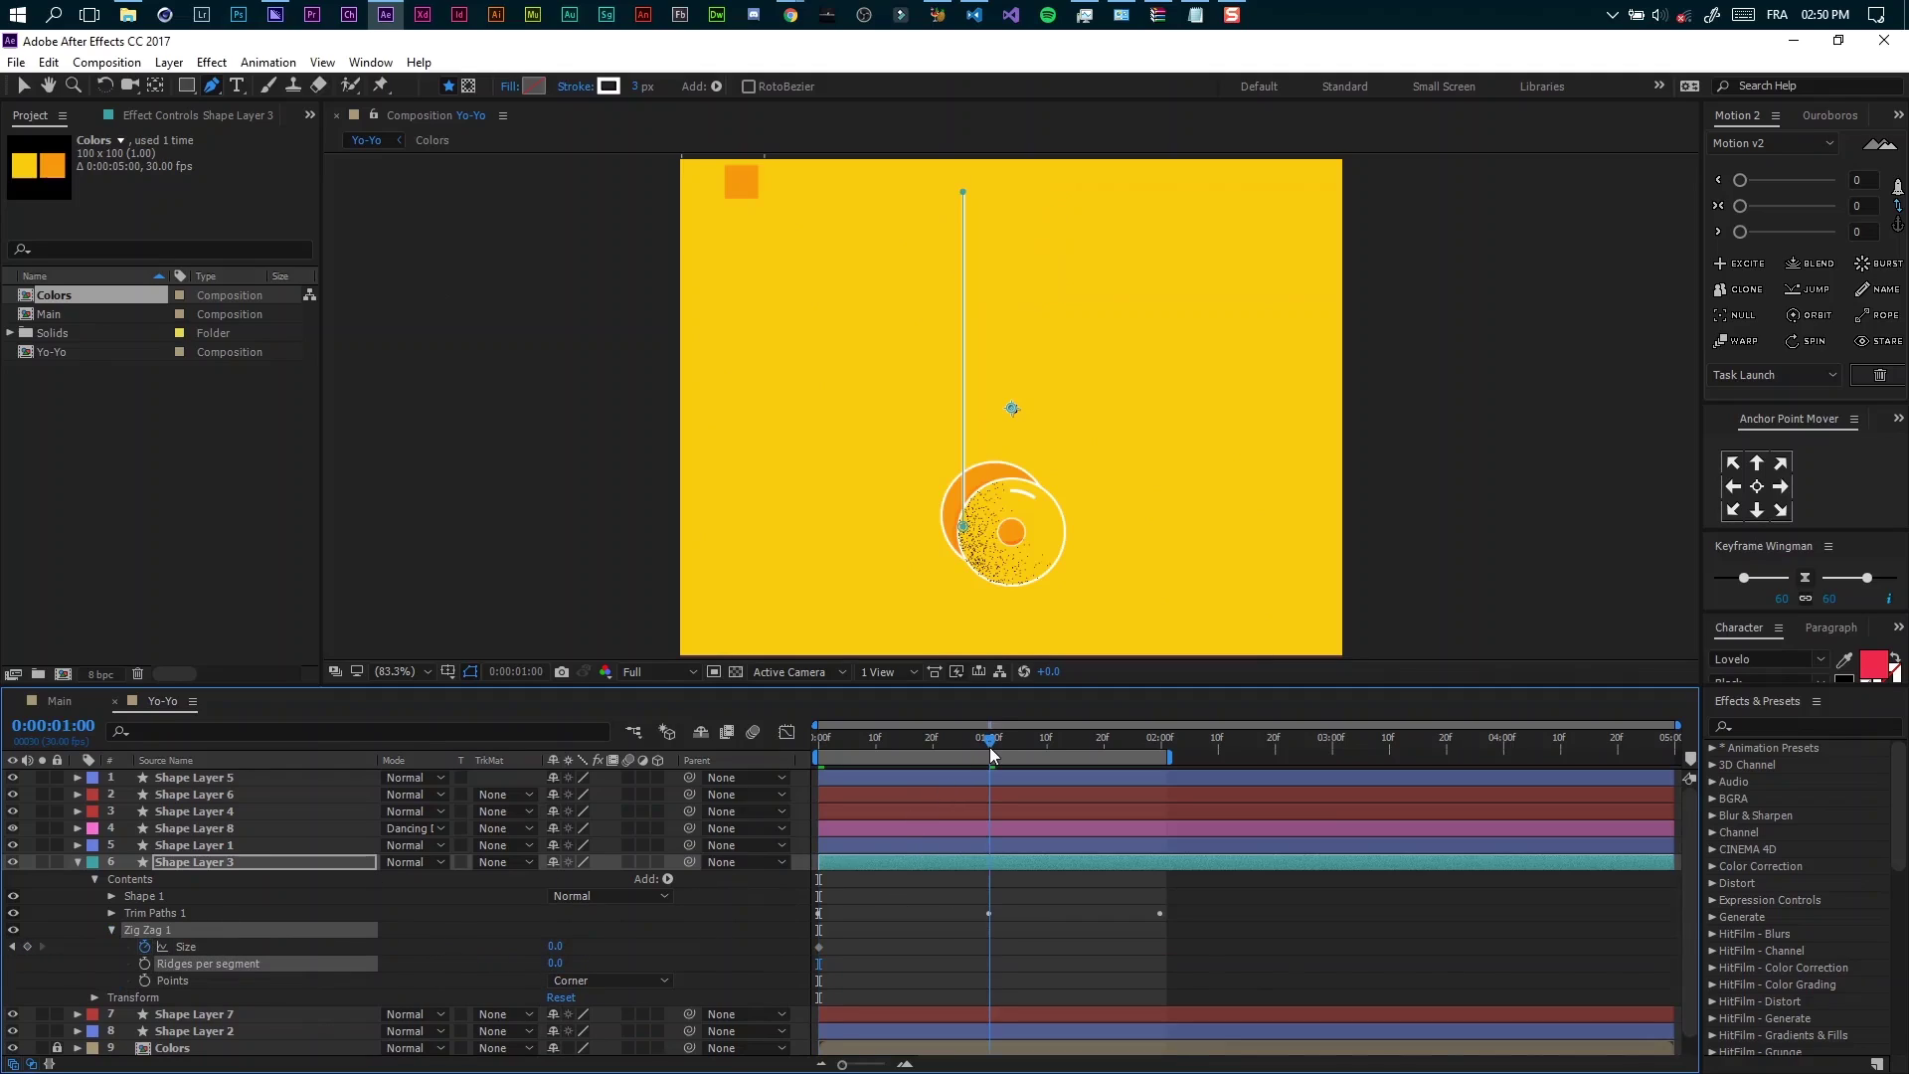
pyautogui.click(554, 947)
pyautogui.write('20')
pyautogui.press('Return')
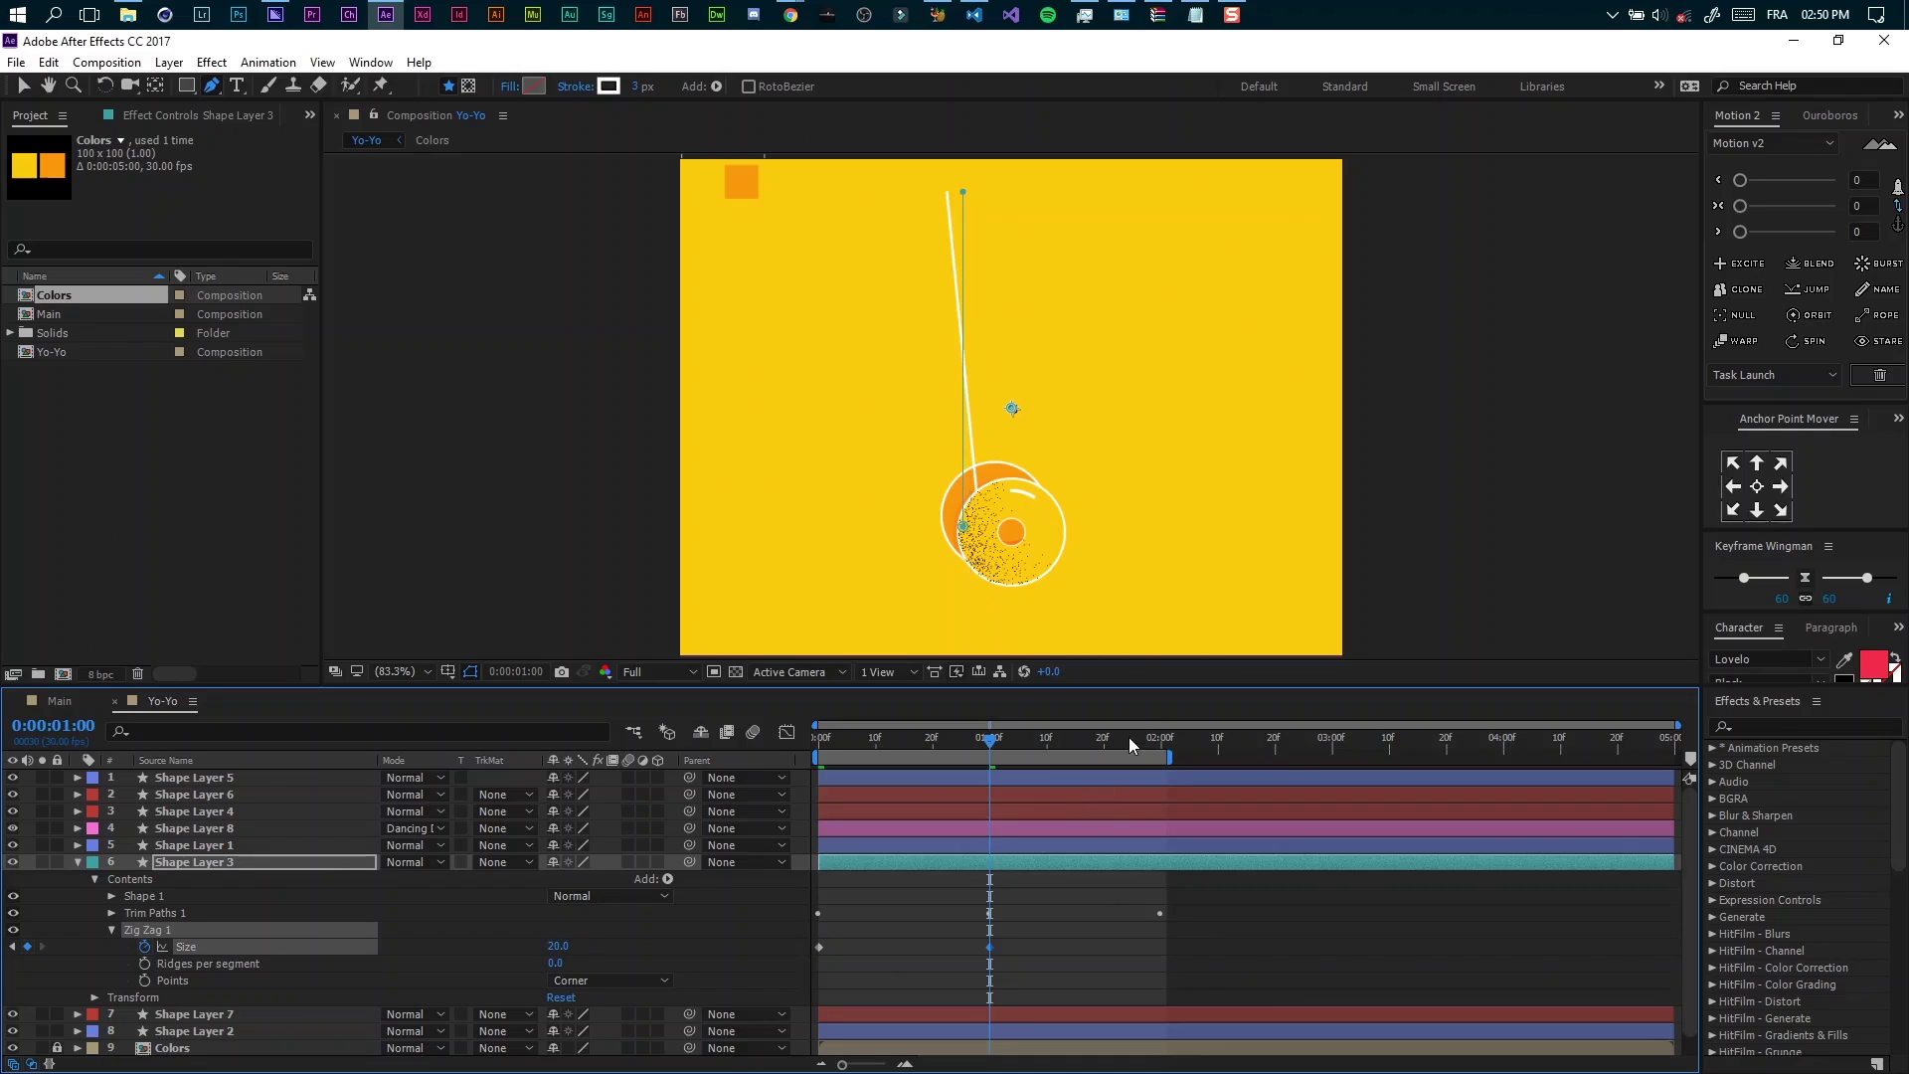
pyautogui.moveTo(1148, 740); pyautogui.dragTo(1160, 747)
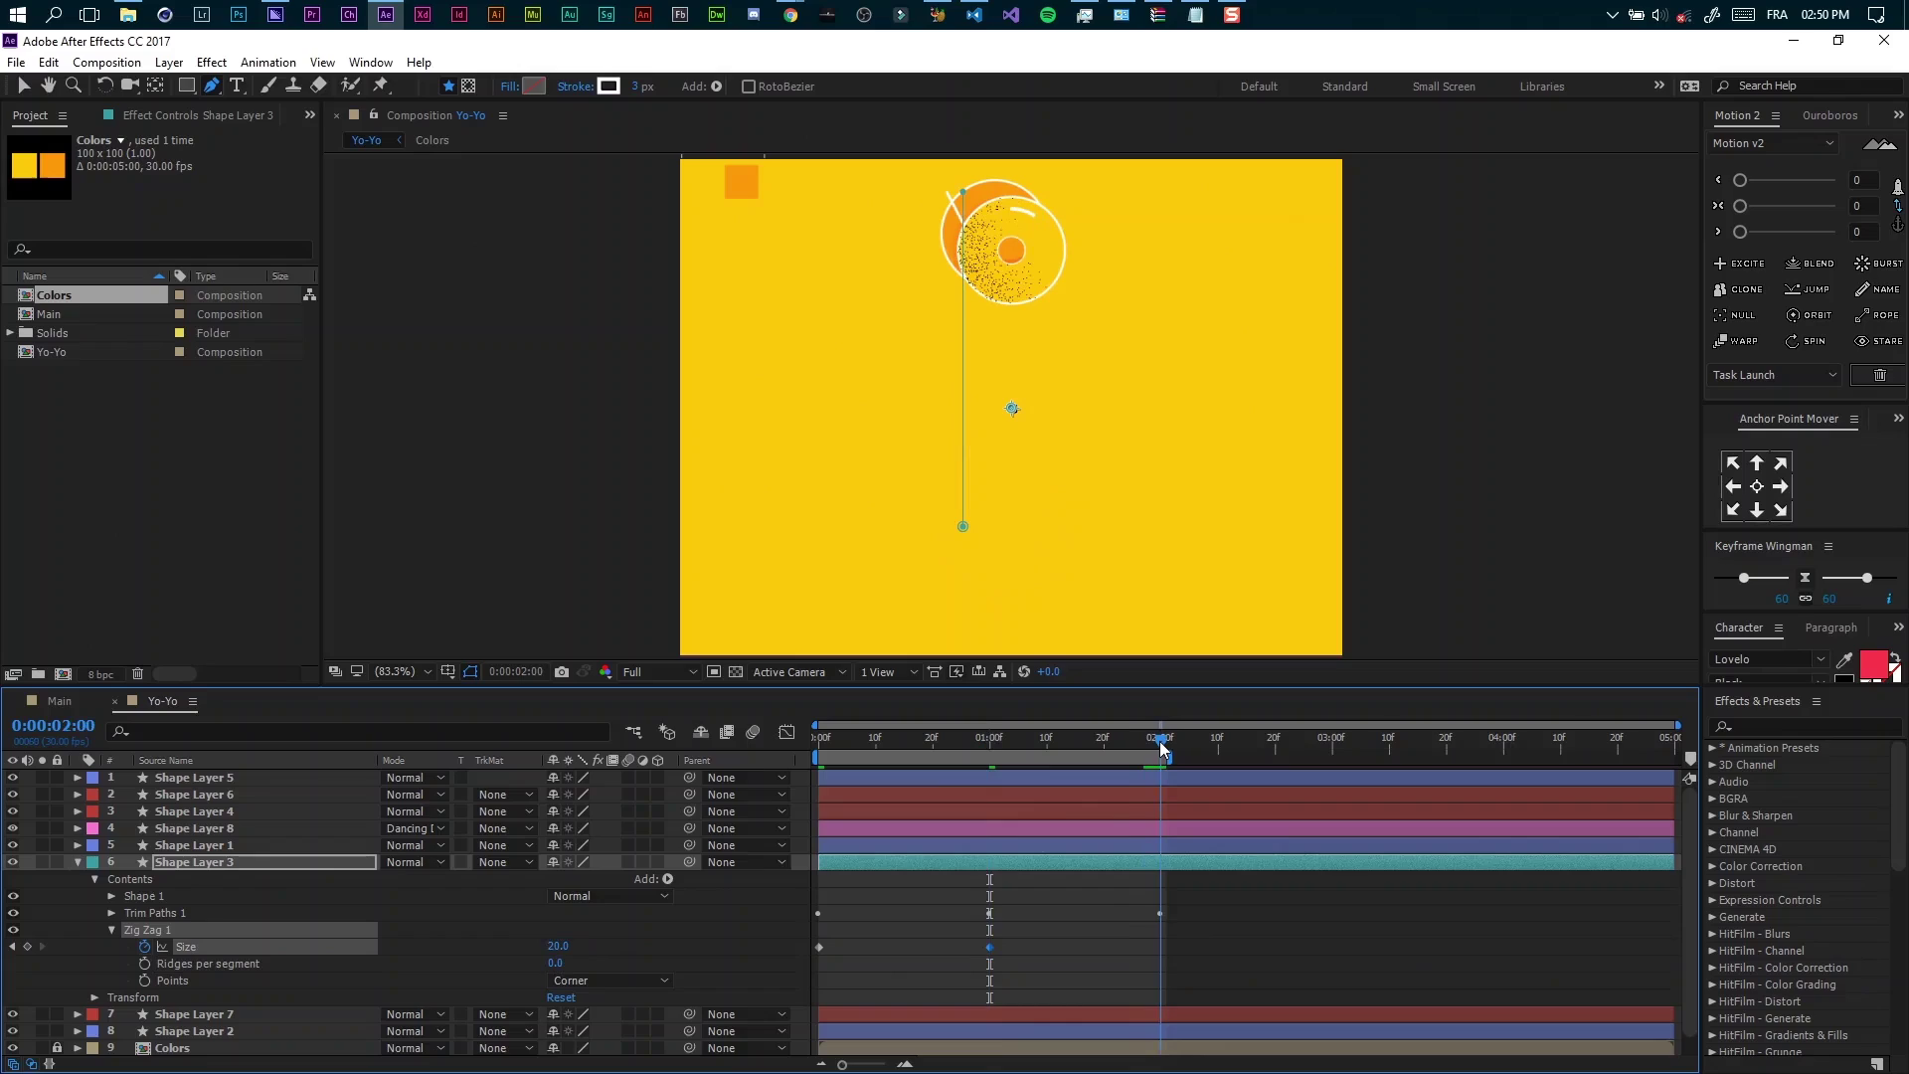
pyautogui.click(553, 946)
pyautogui.press('Return')
# Make the Zig Zag points Smooth, keeping Size 20 at one second
pyautogui.click(994, 739)
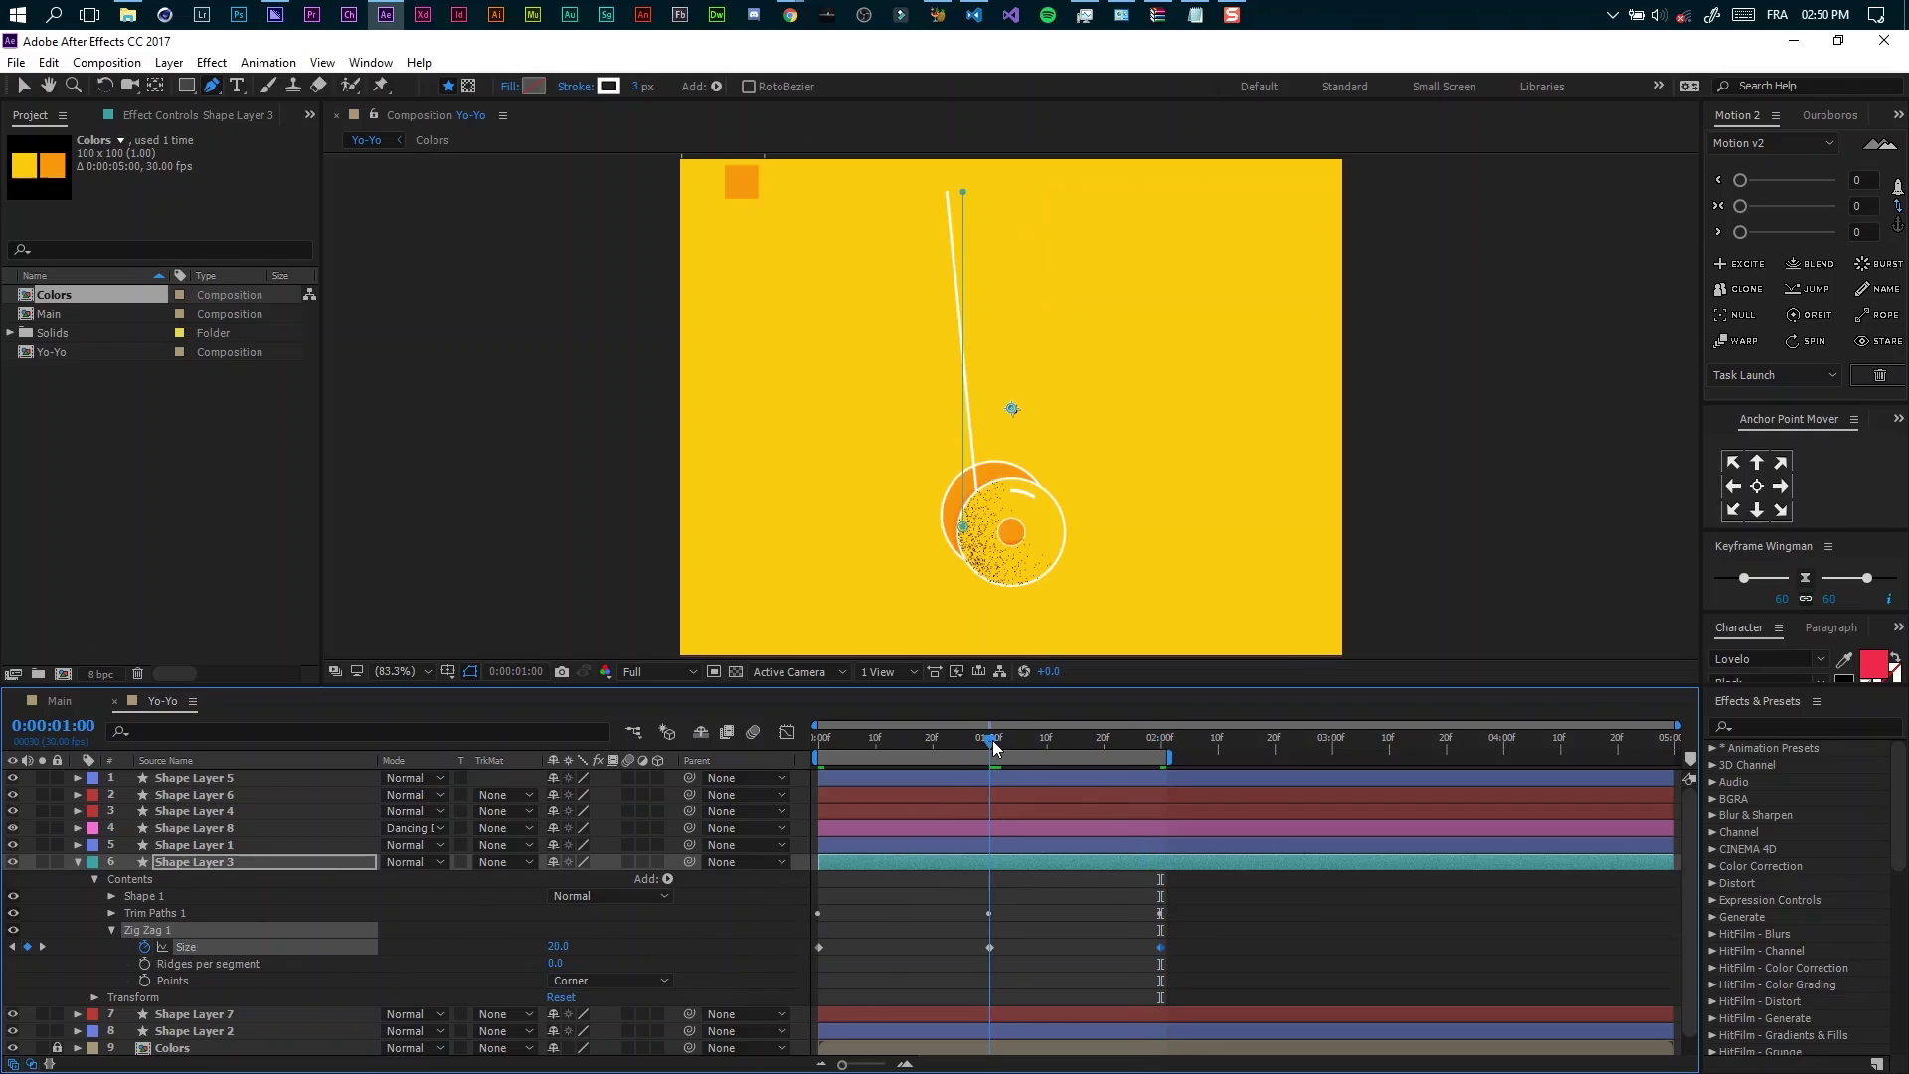
pyautogui.moveTo(561, 945); pyautogui.dragTo(667, 957)
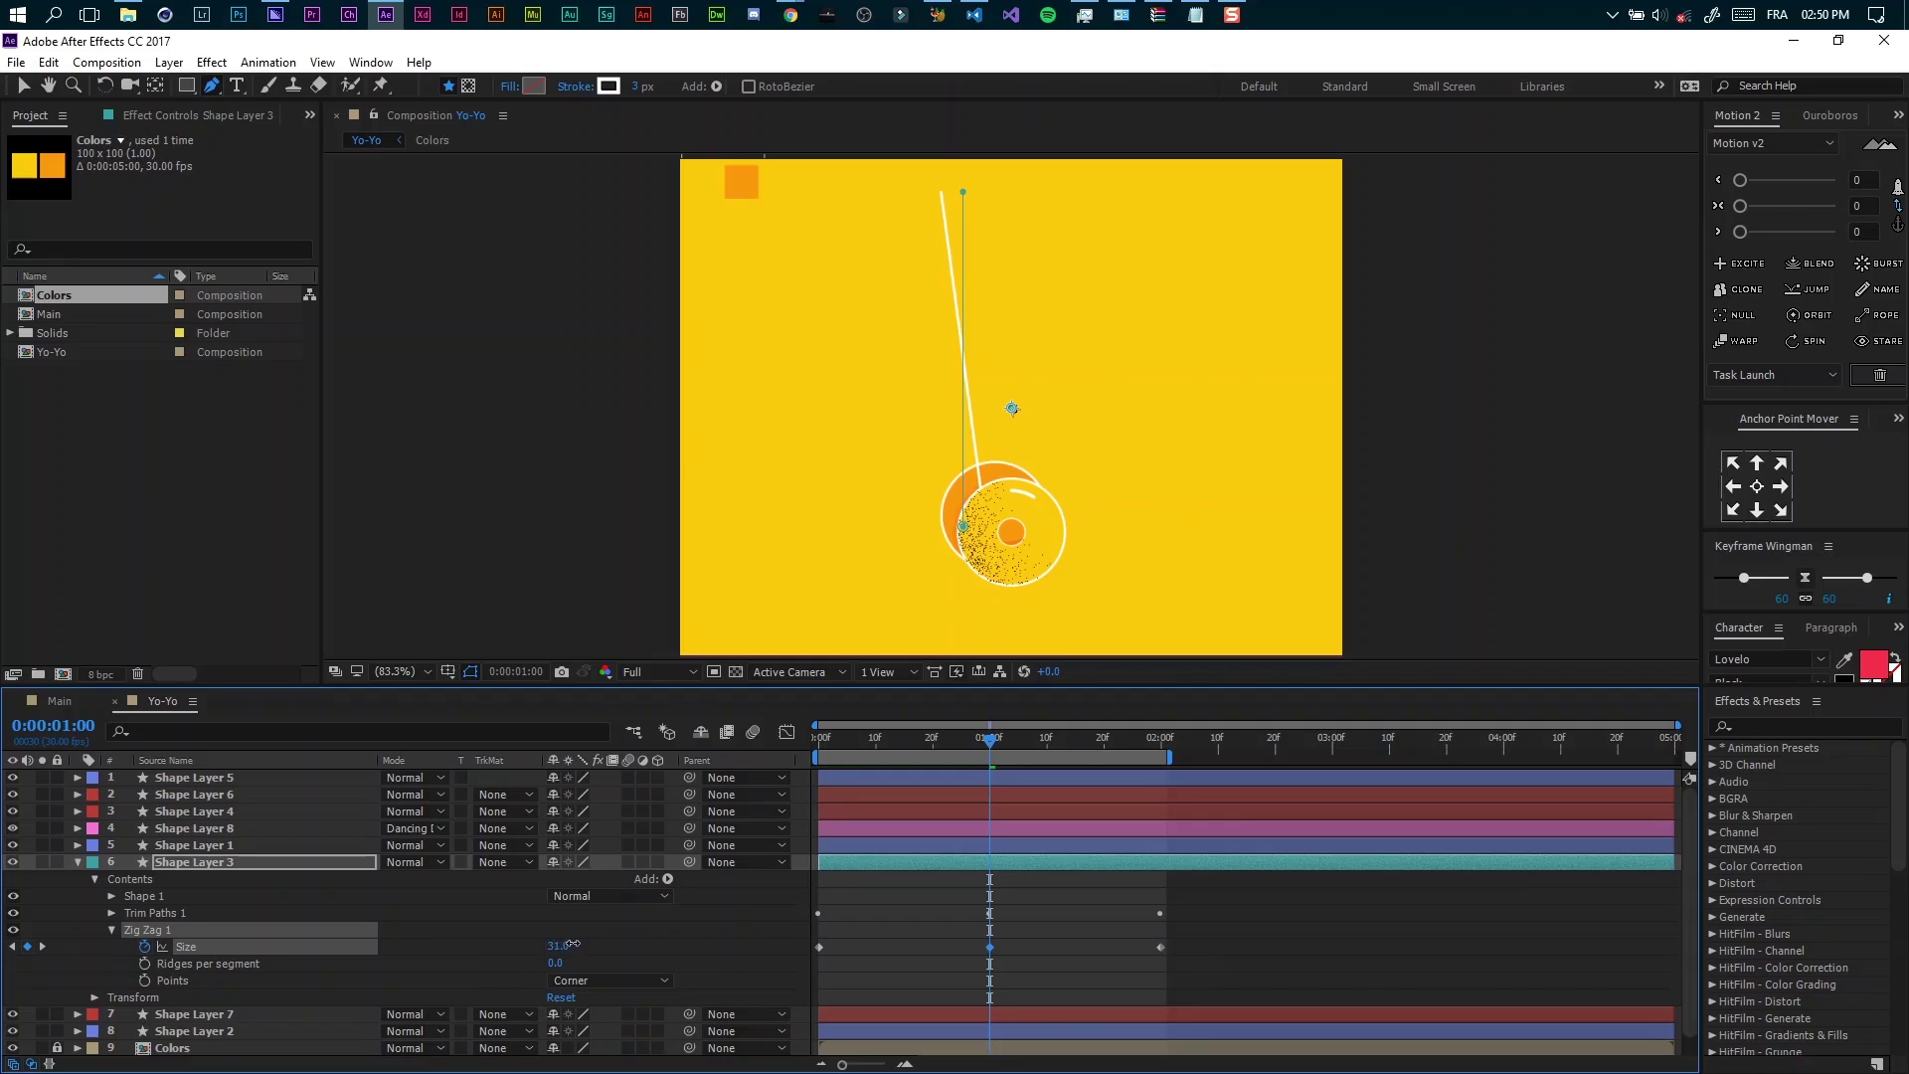
pyautogui.hotkey('ctrl', 'z')
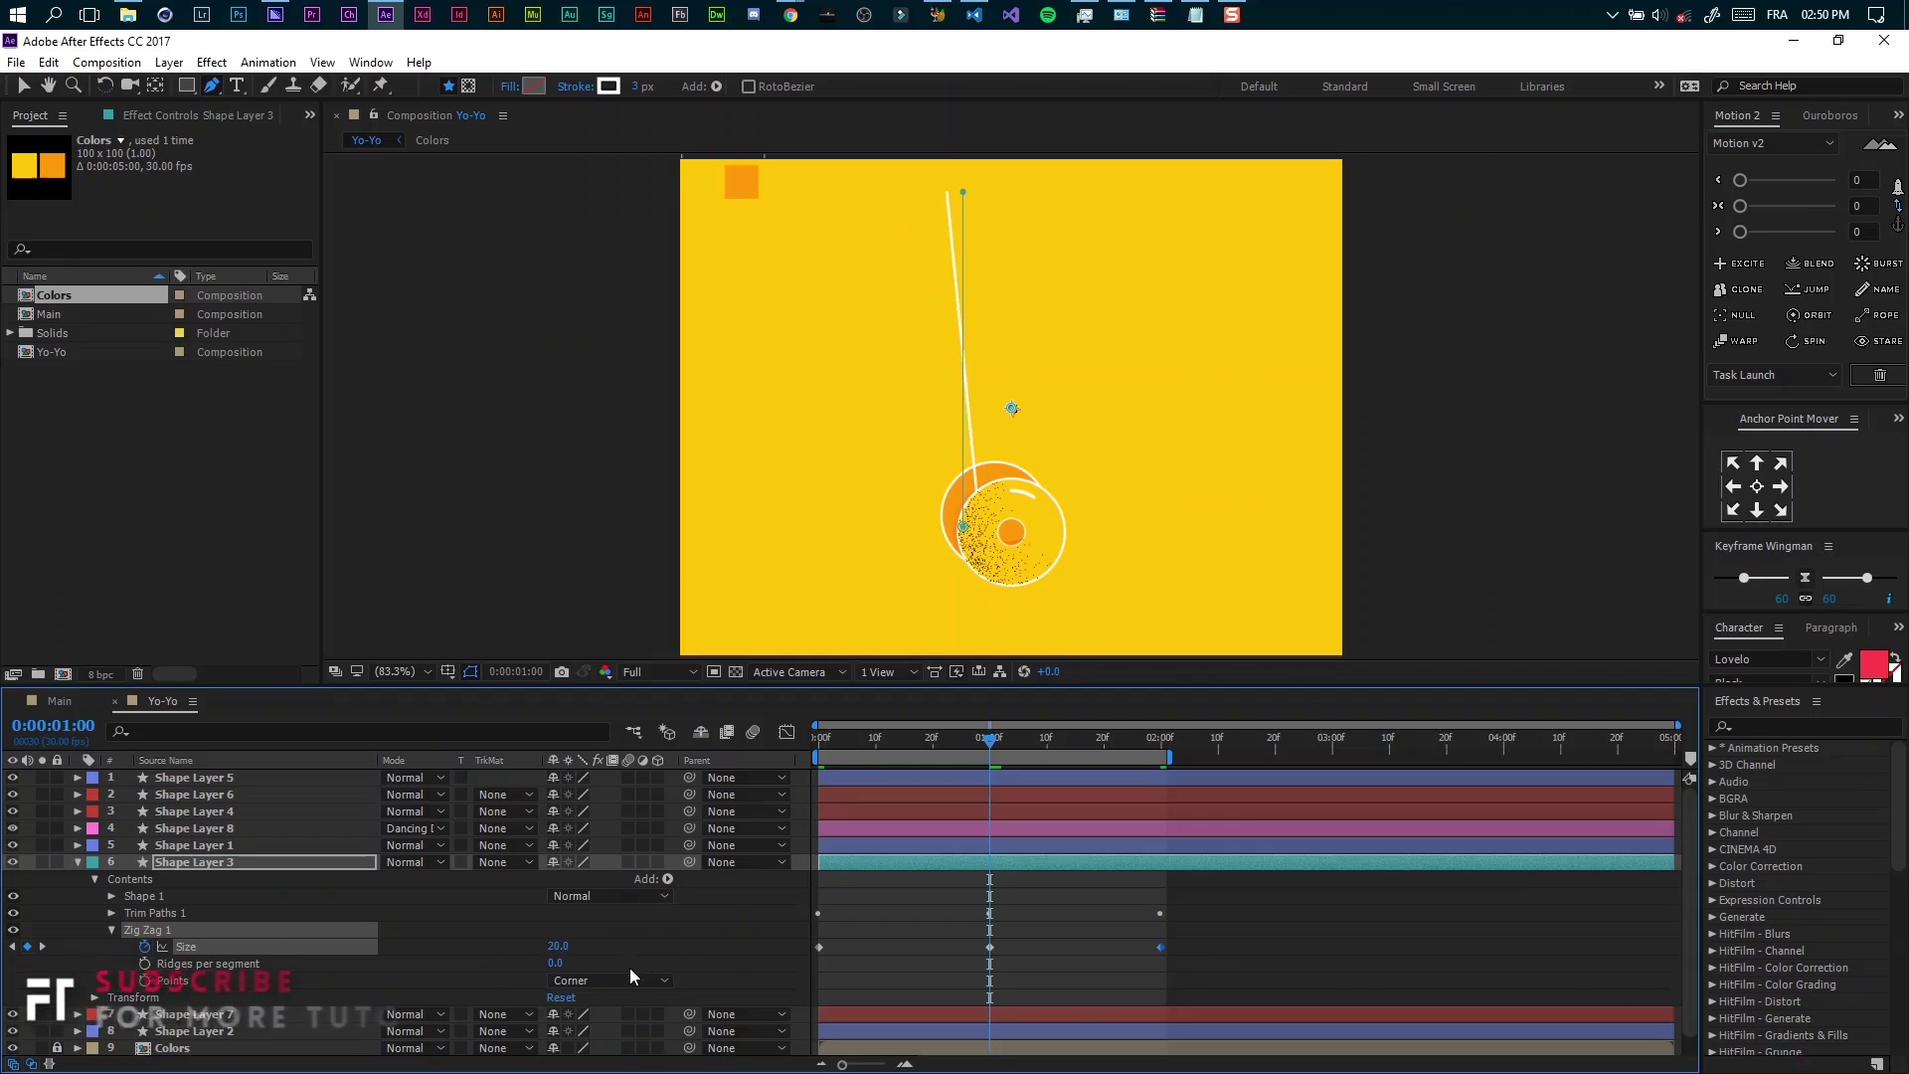
pyautogui.press('Return')
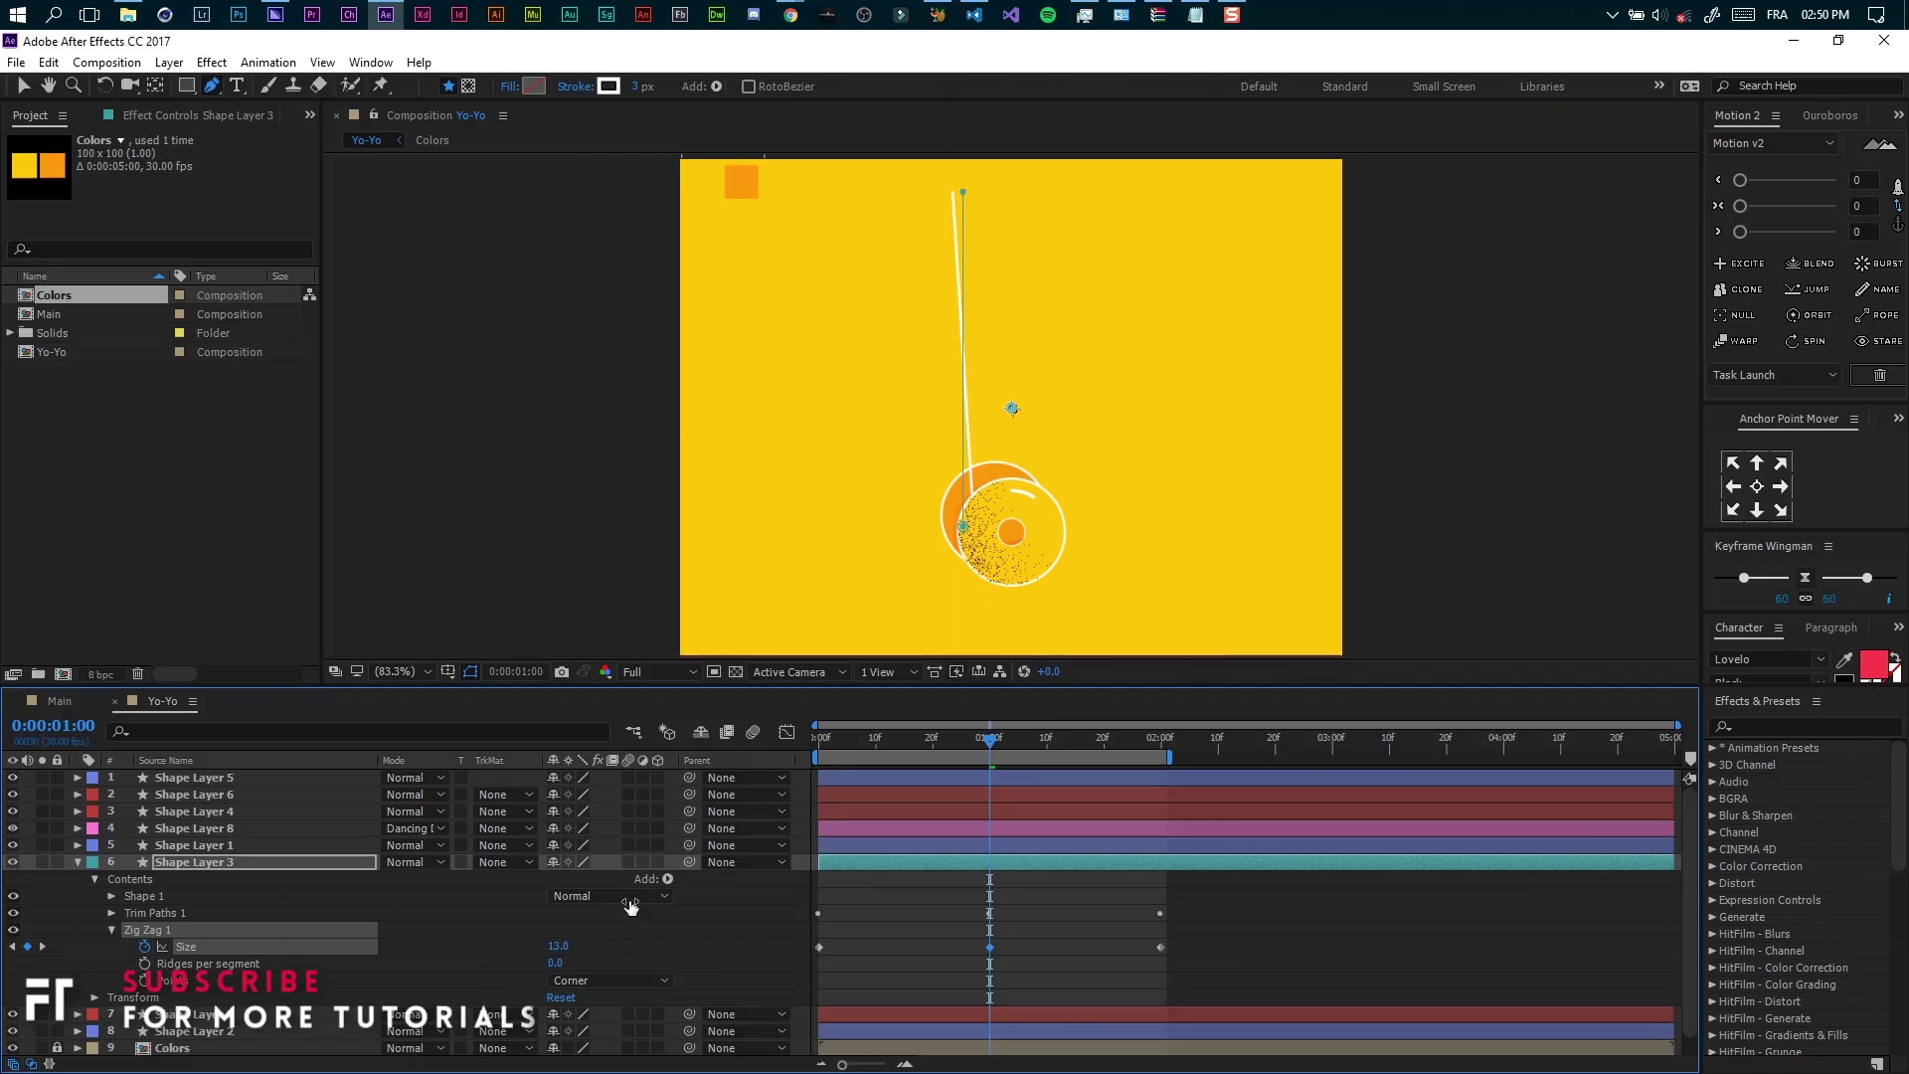
pyautogui.click(616, 981)
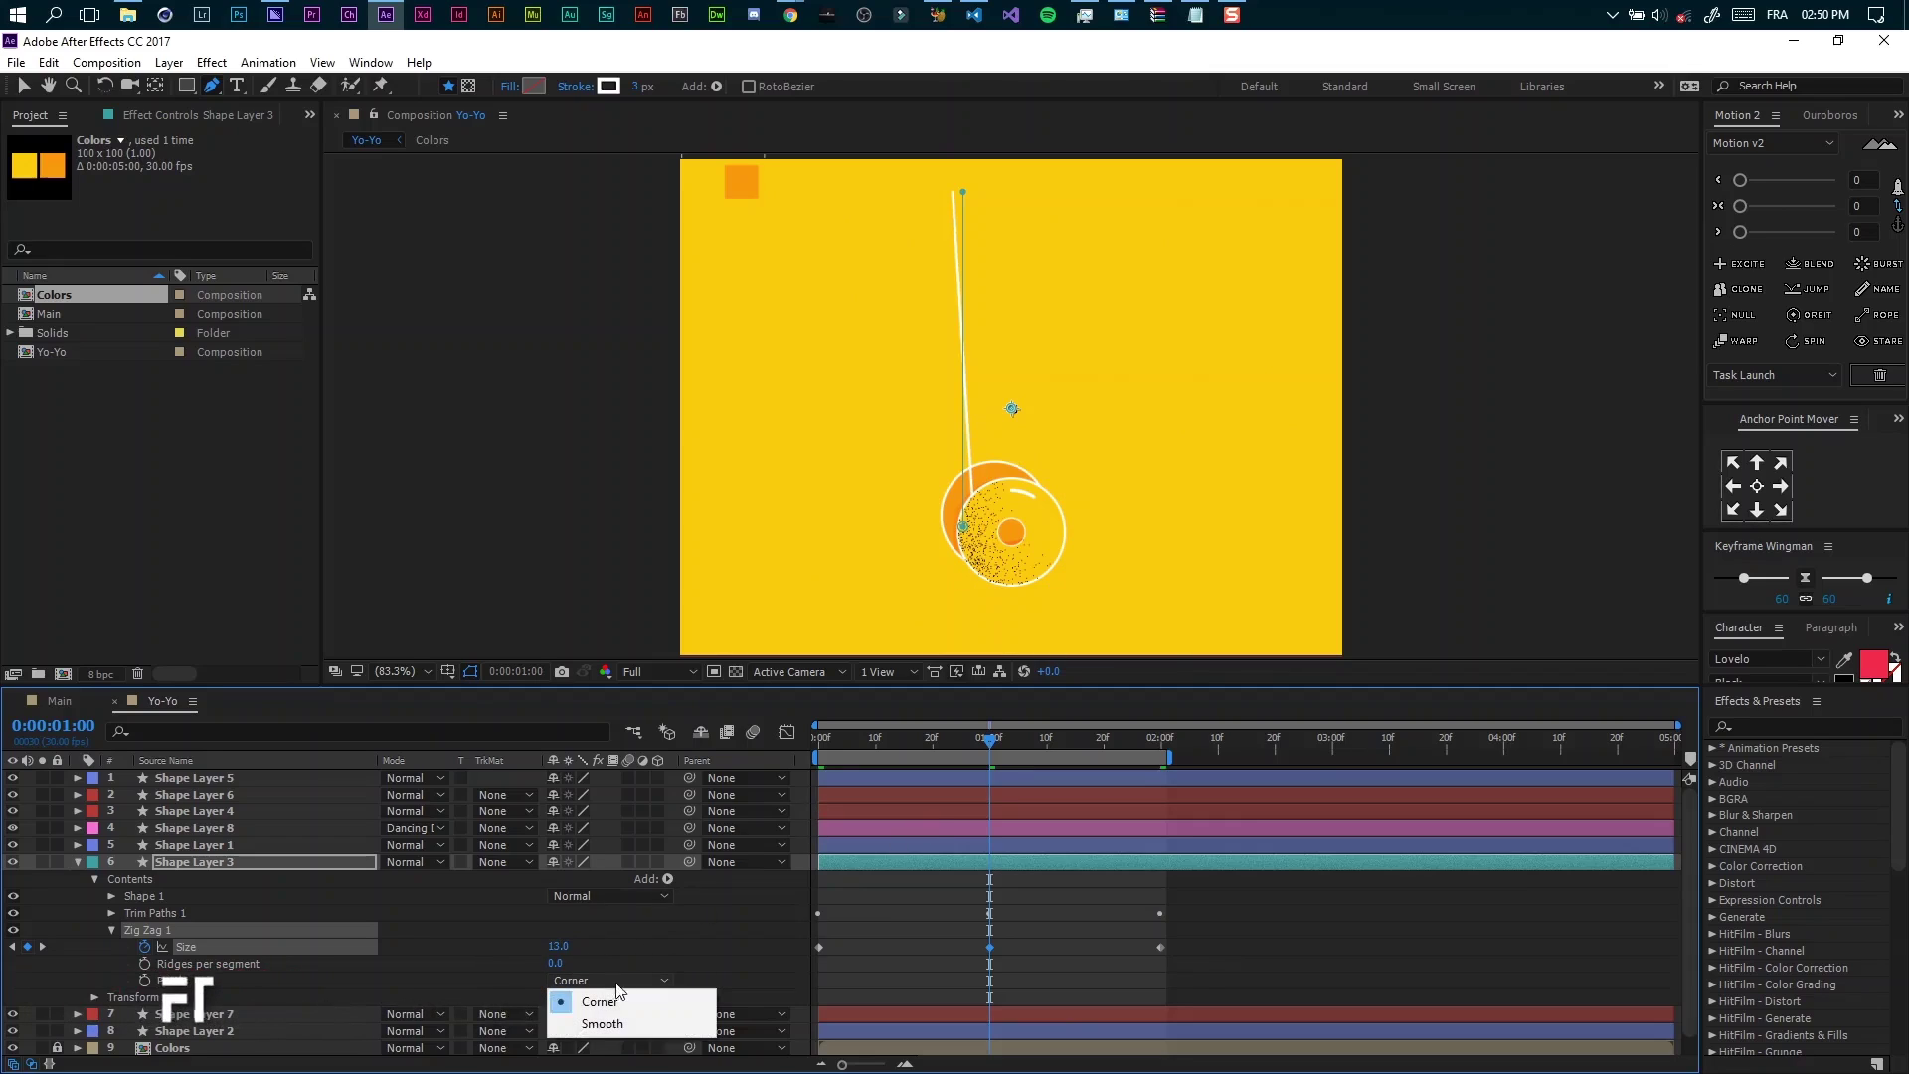
pyautogui.click(600, 1023)
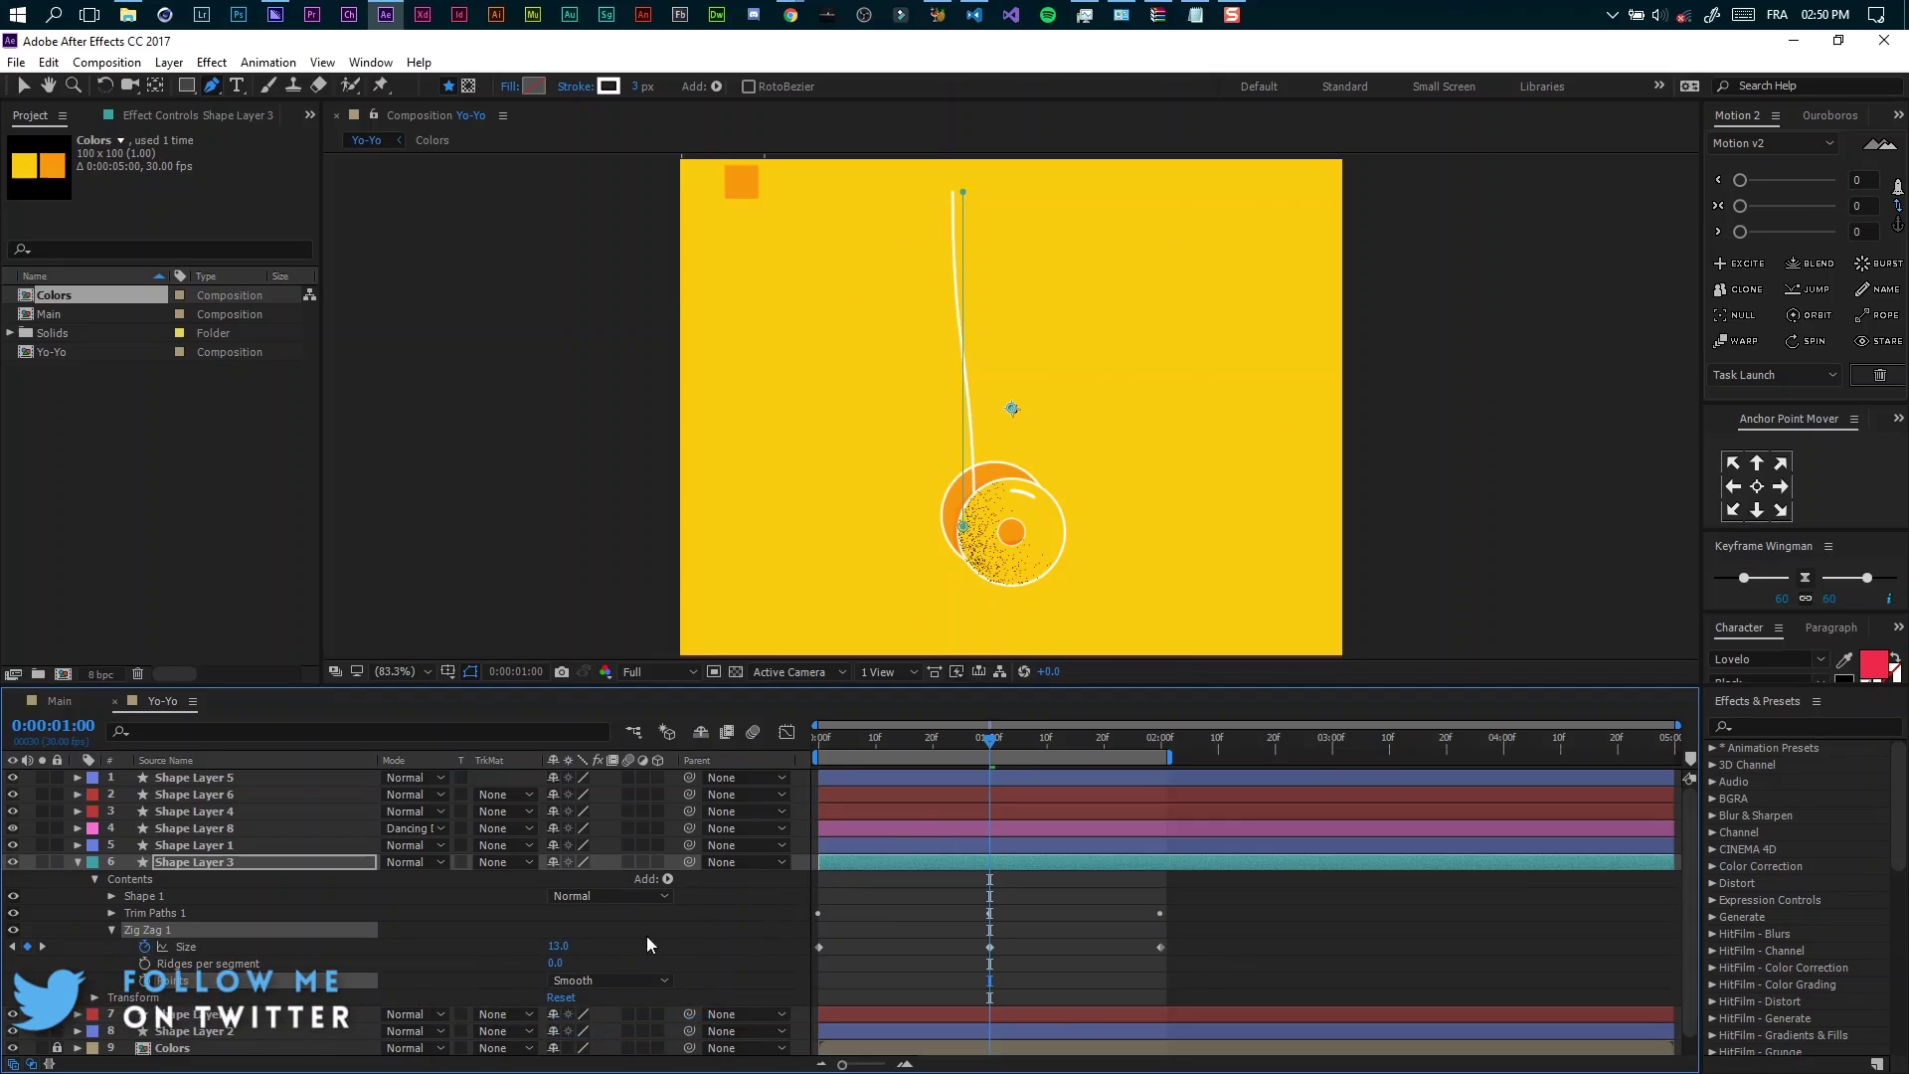
pyautogui.click(562, 946)
pyautogui.write('20')
pyautogui.press('Return')
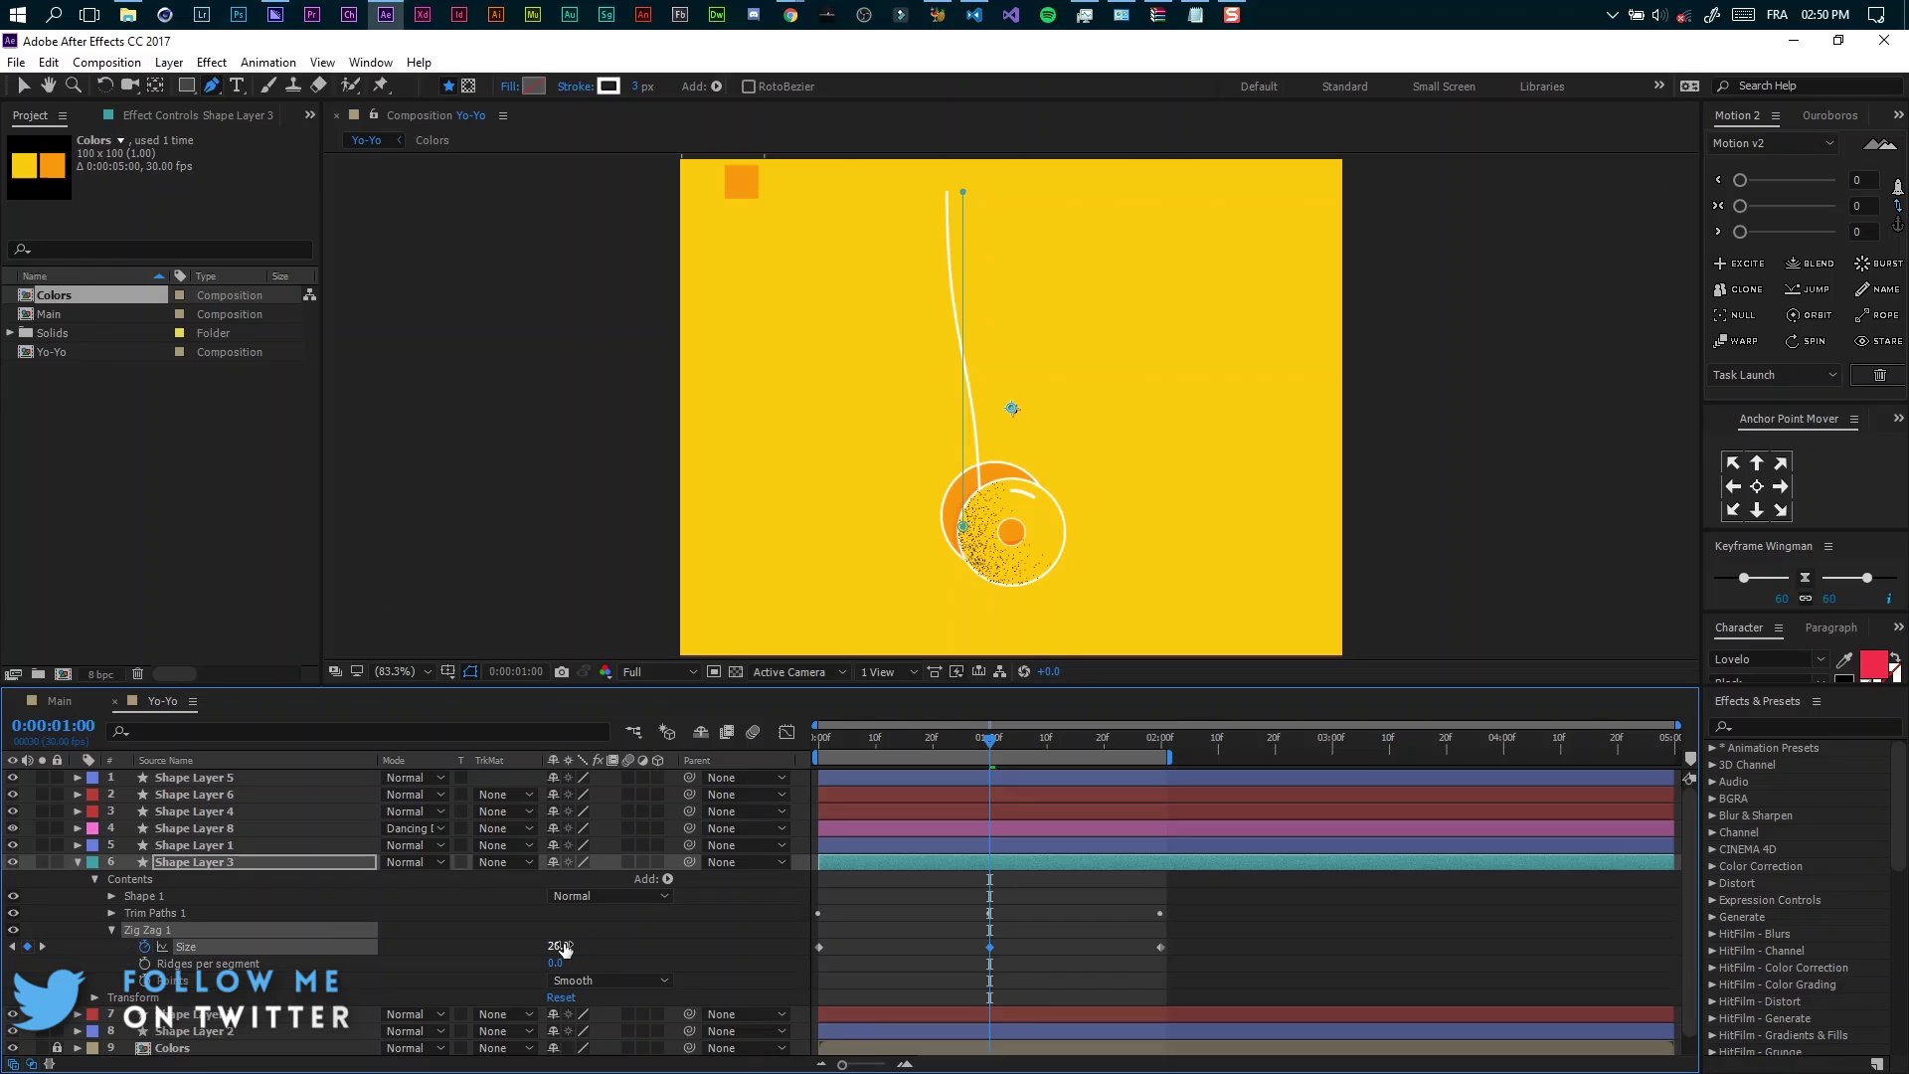
# Preview the string animation from the start and collapse Shape Layer 3
pyautogui.press('Home')
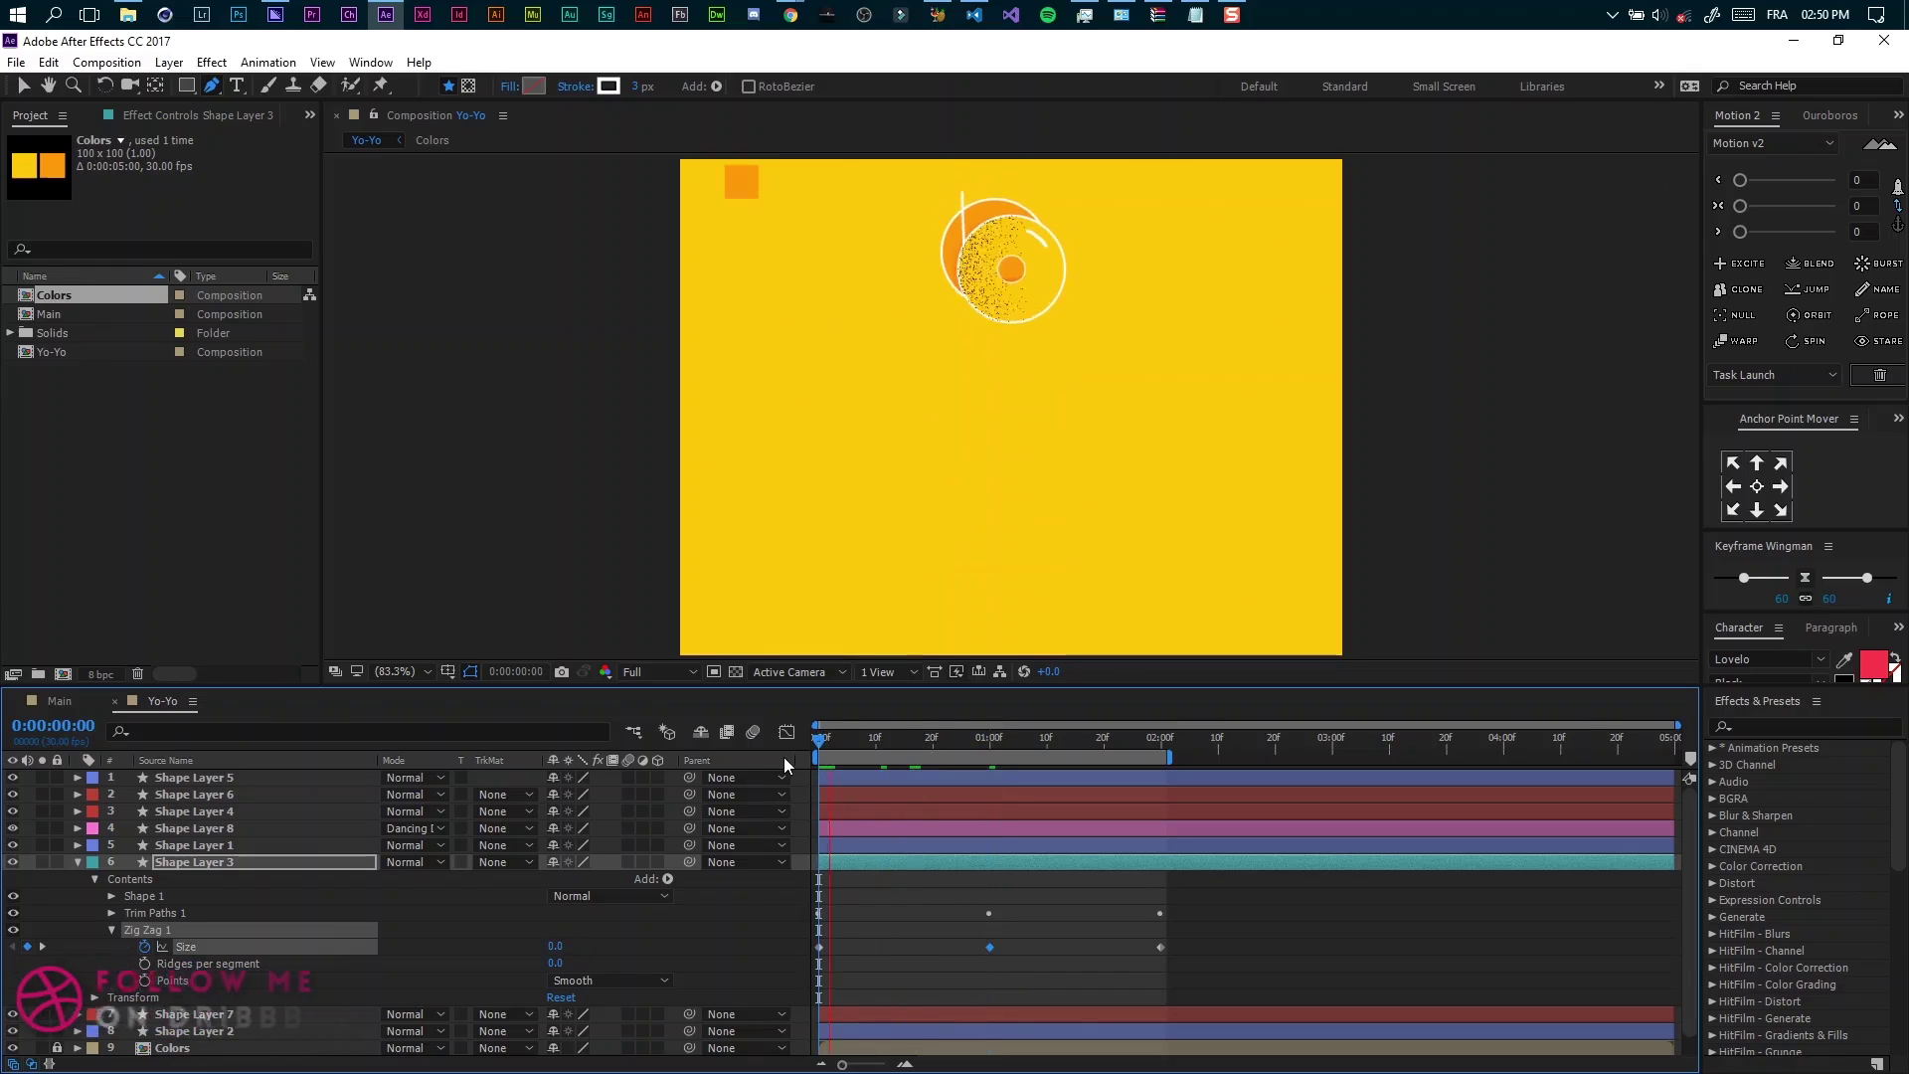
pyautogui.click(829, 746)
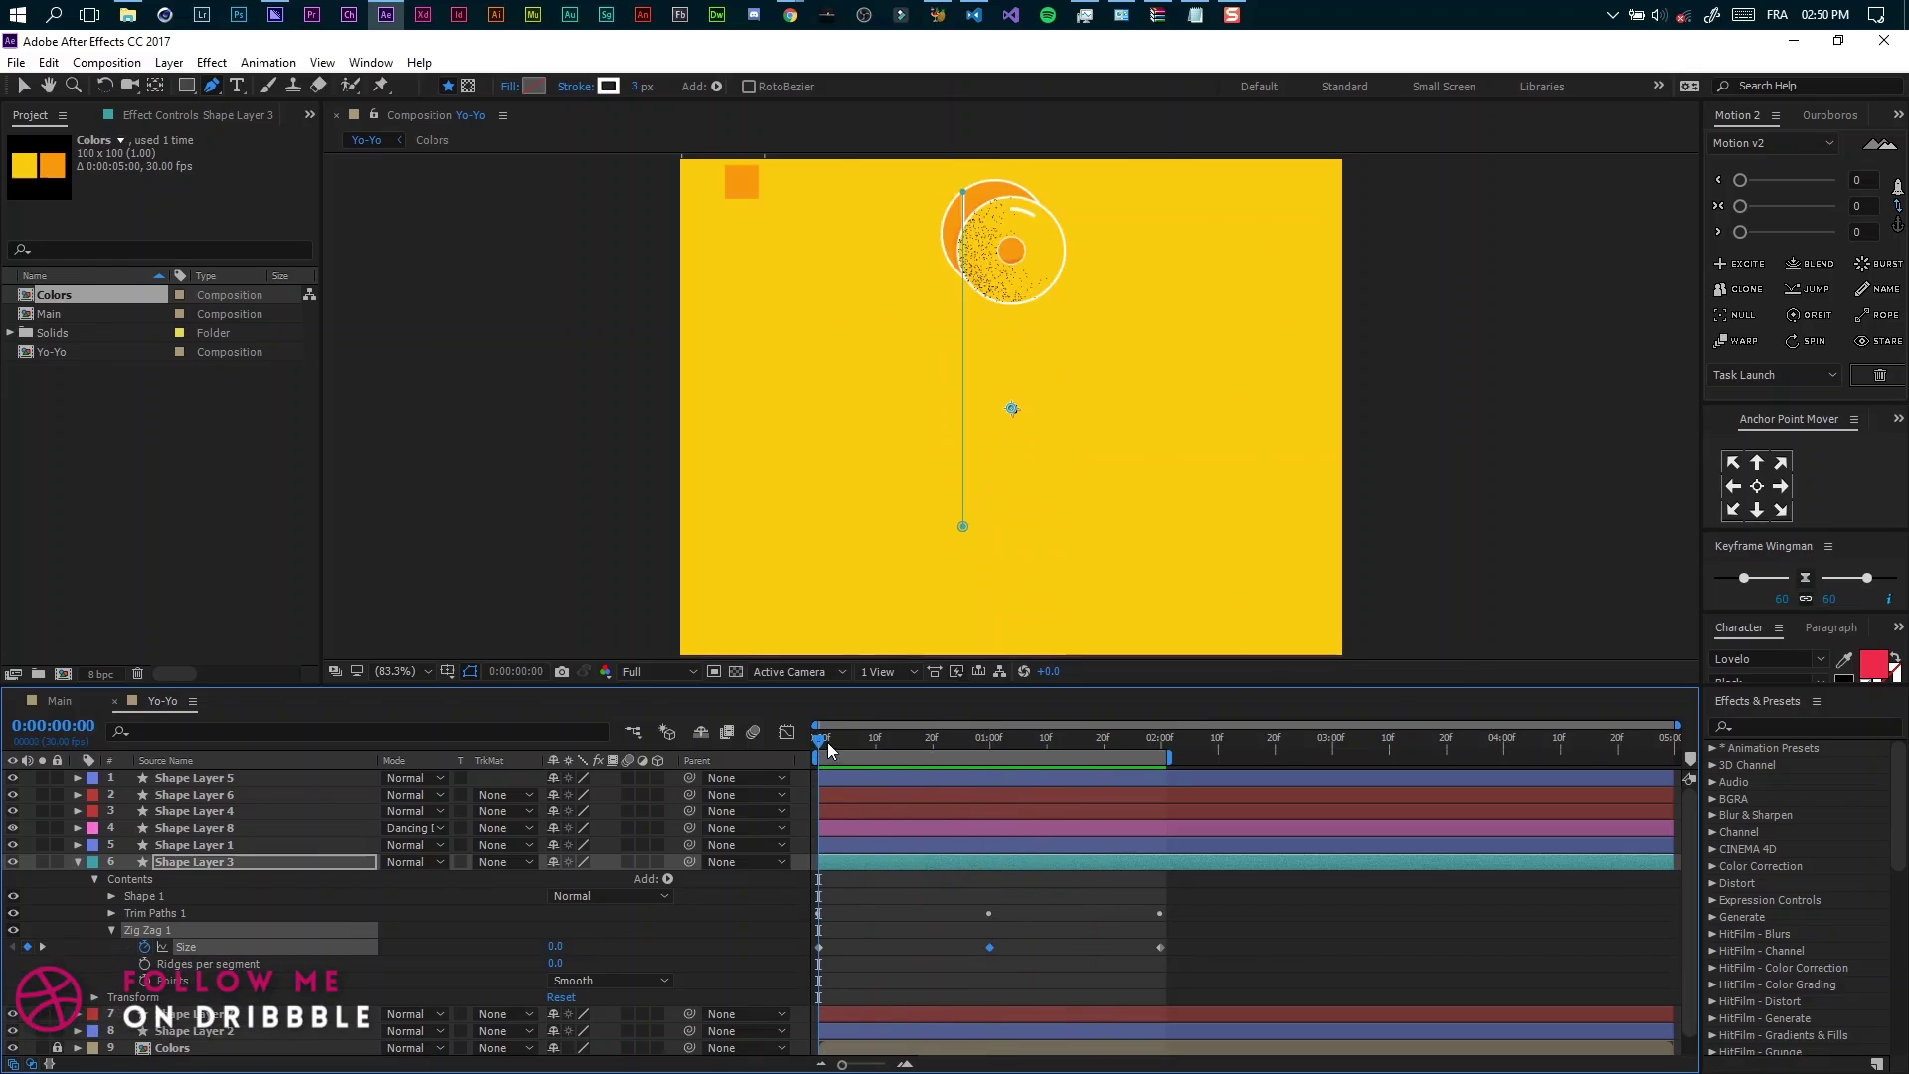
pyautogui.click(78, 862)
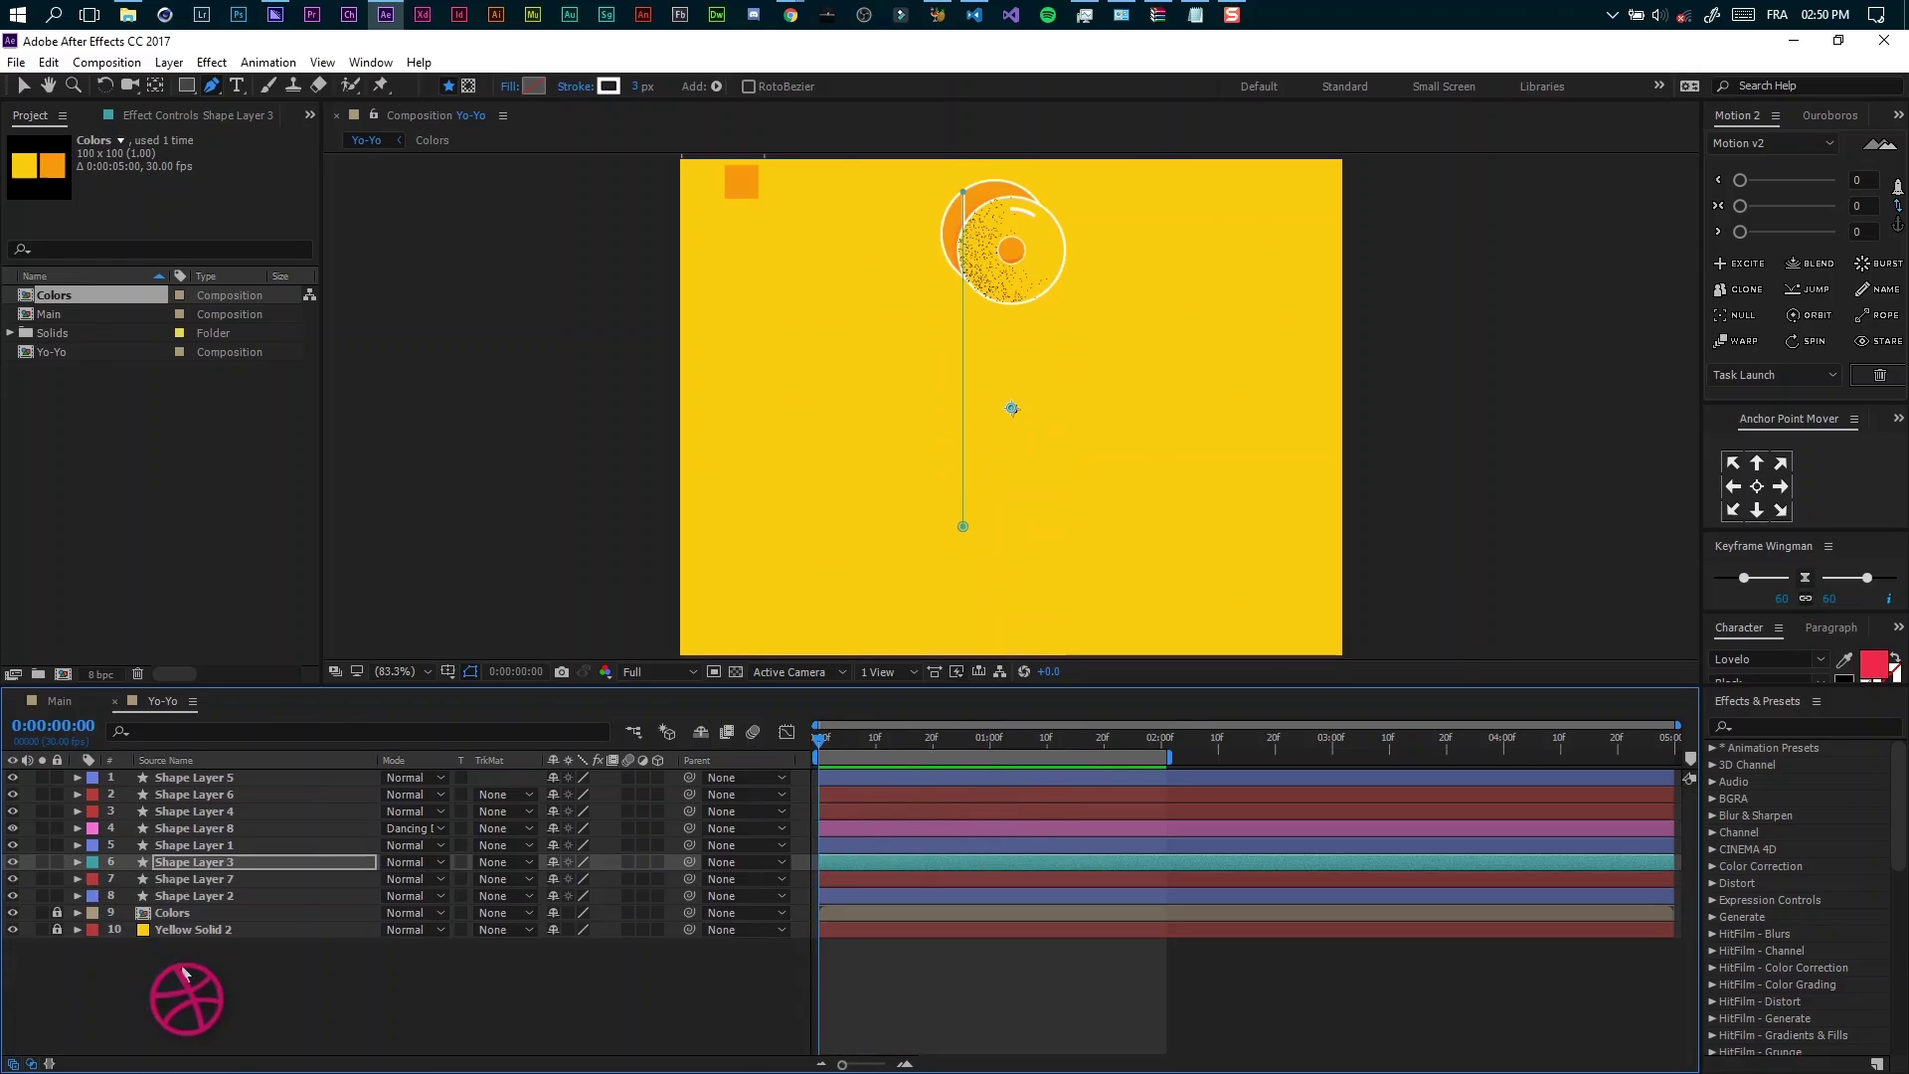
# Apply Easy Ease via Keyframe Wingman to all keyframes on Shape Layers 1–8
pyautogui.moveTo(184, 945); pyautogui.dragTo(179, 755)
pyautogui.press('u')
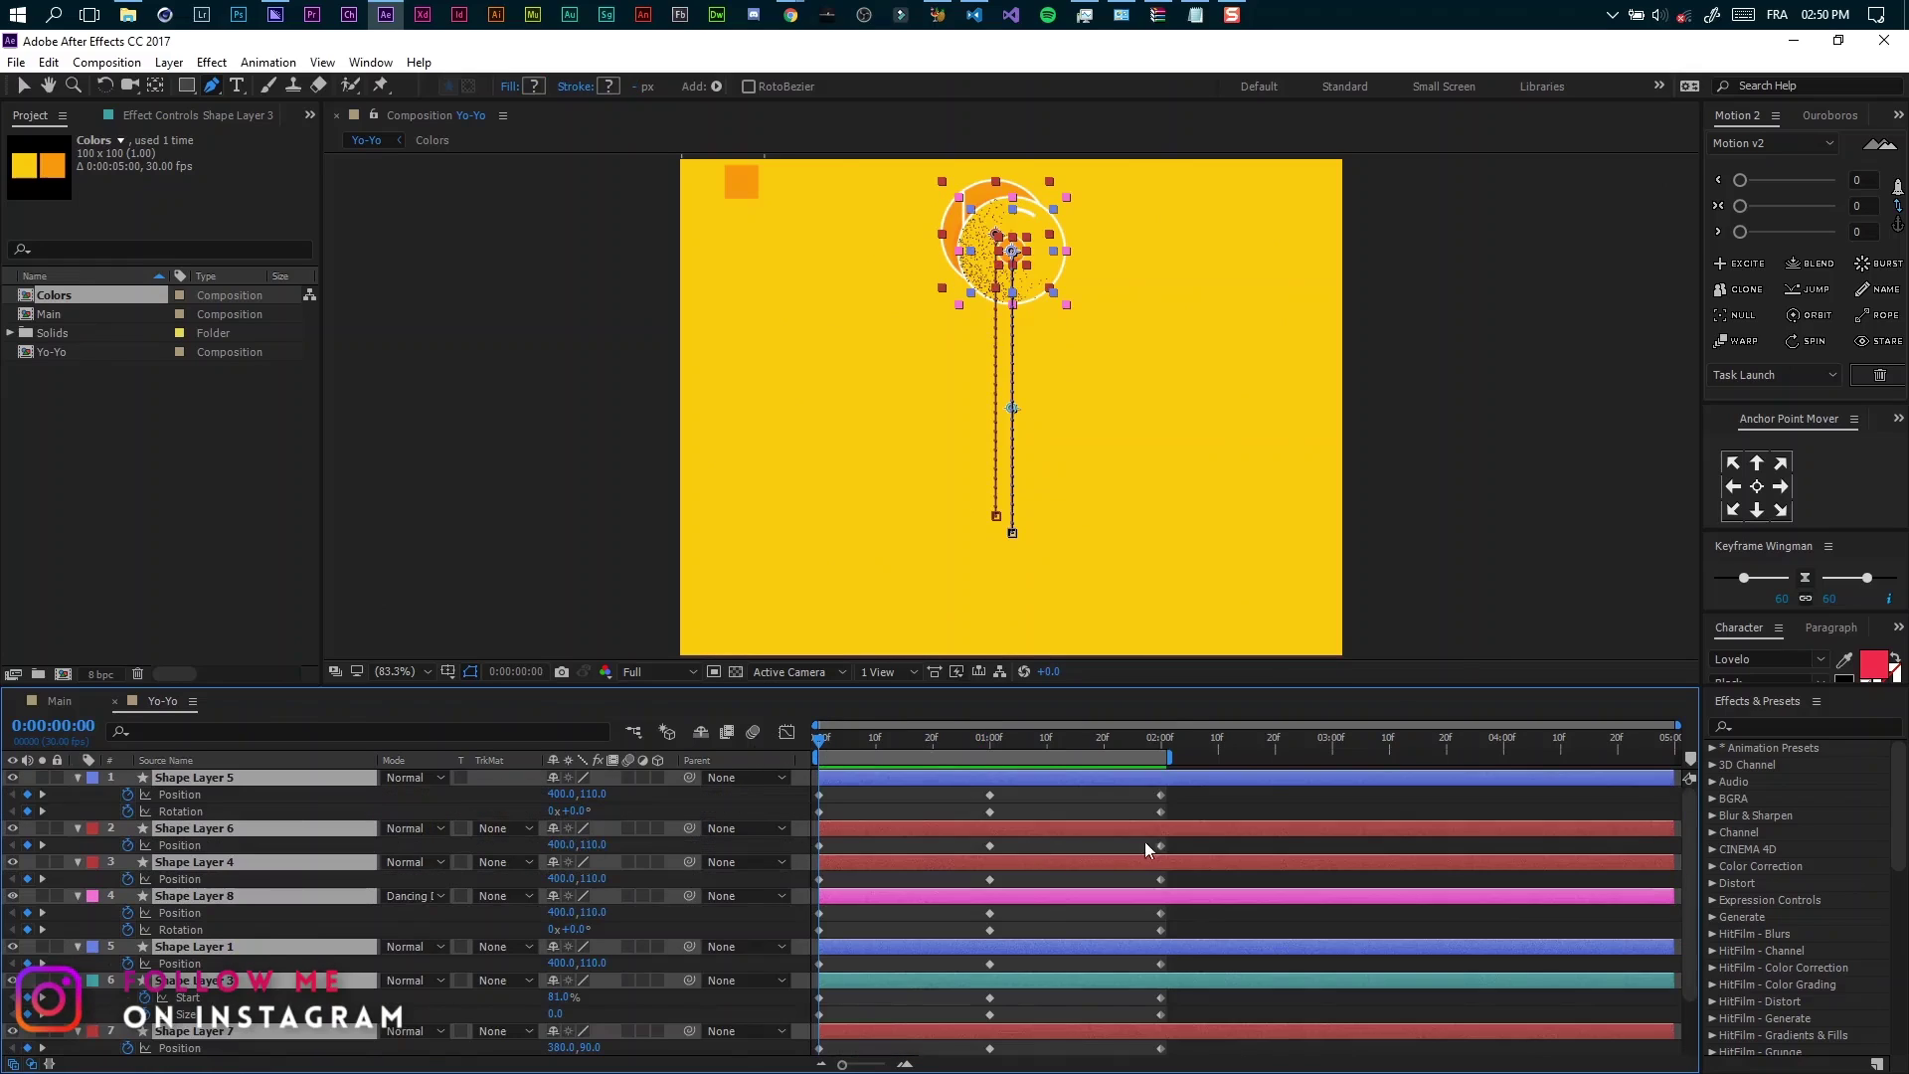
pyautogui.moveTo(1190, 792); pyautogui.dragTo(817, 1054)
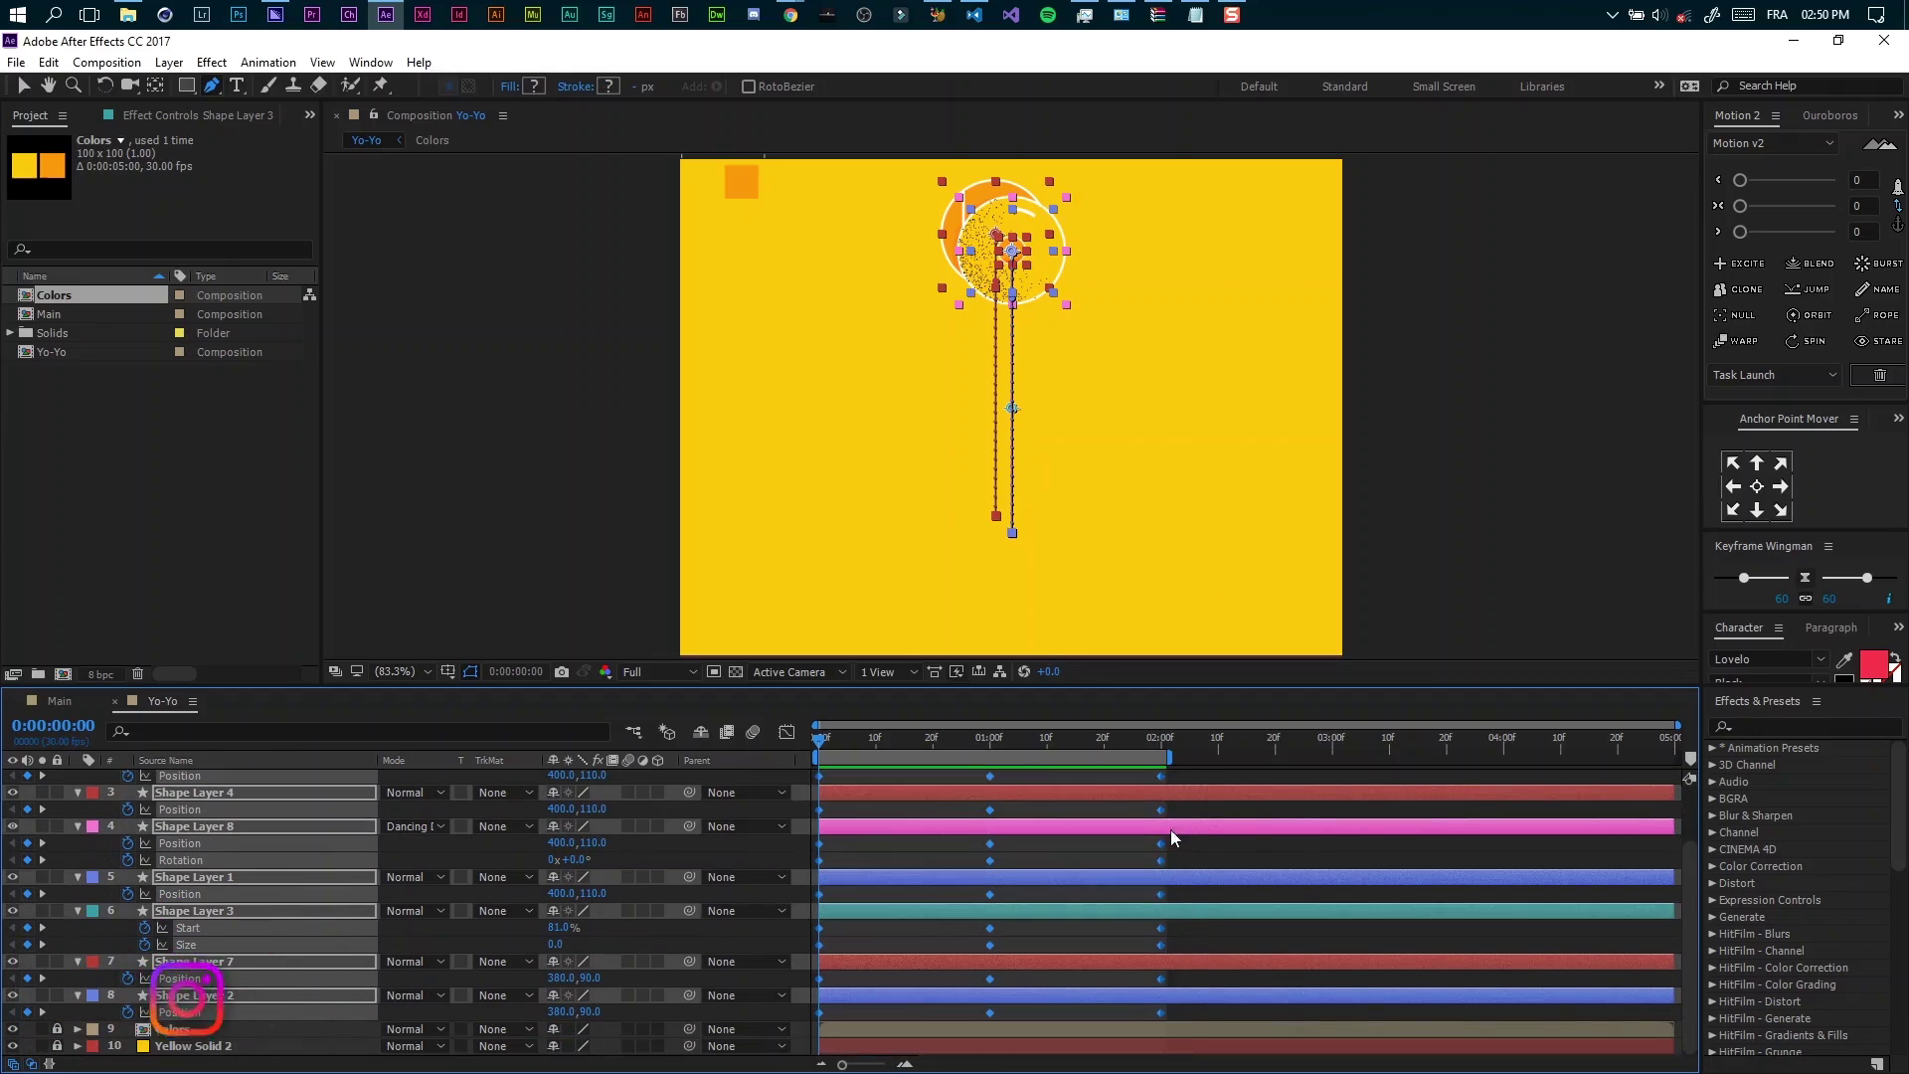
pyautogui.click(1807, 578)
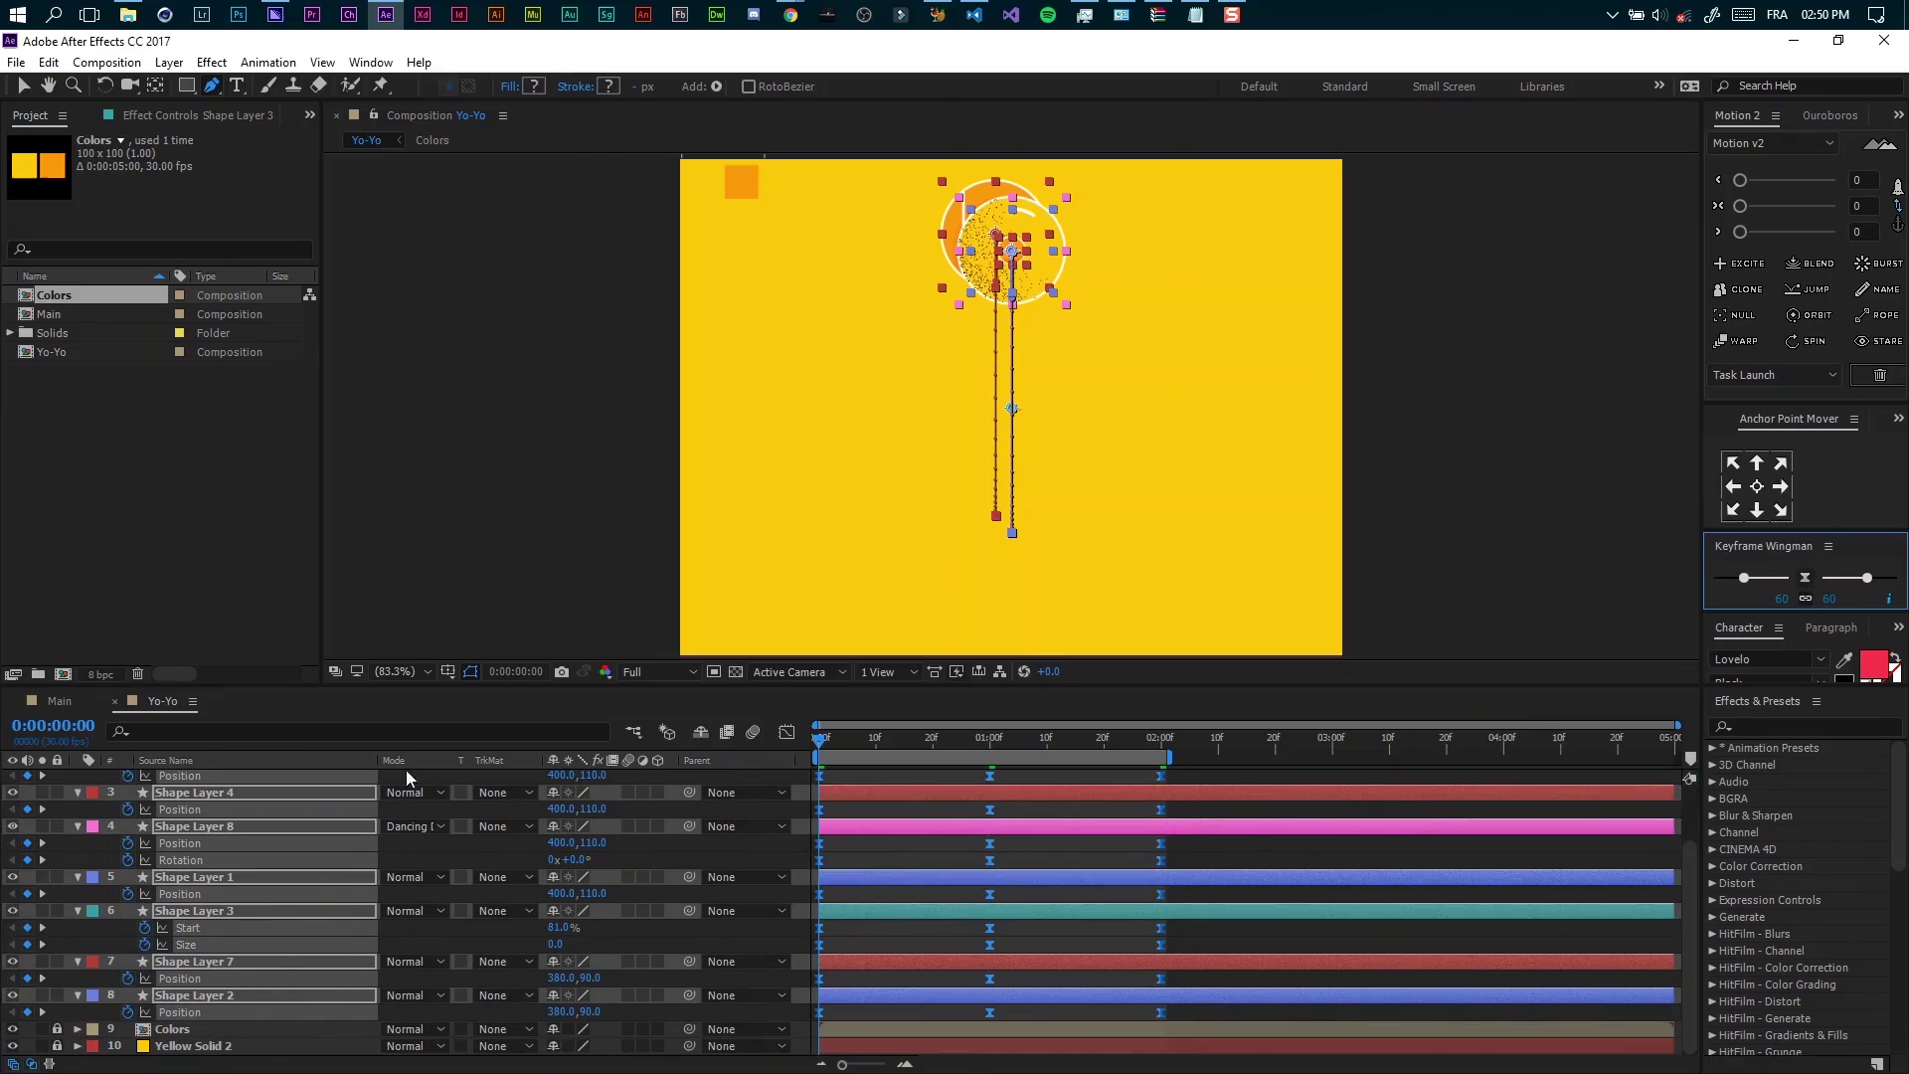
# Hide the keyframed properties, enlarge the Composition viewer and play the finished animation
pyautogui.press('u')
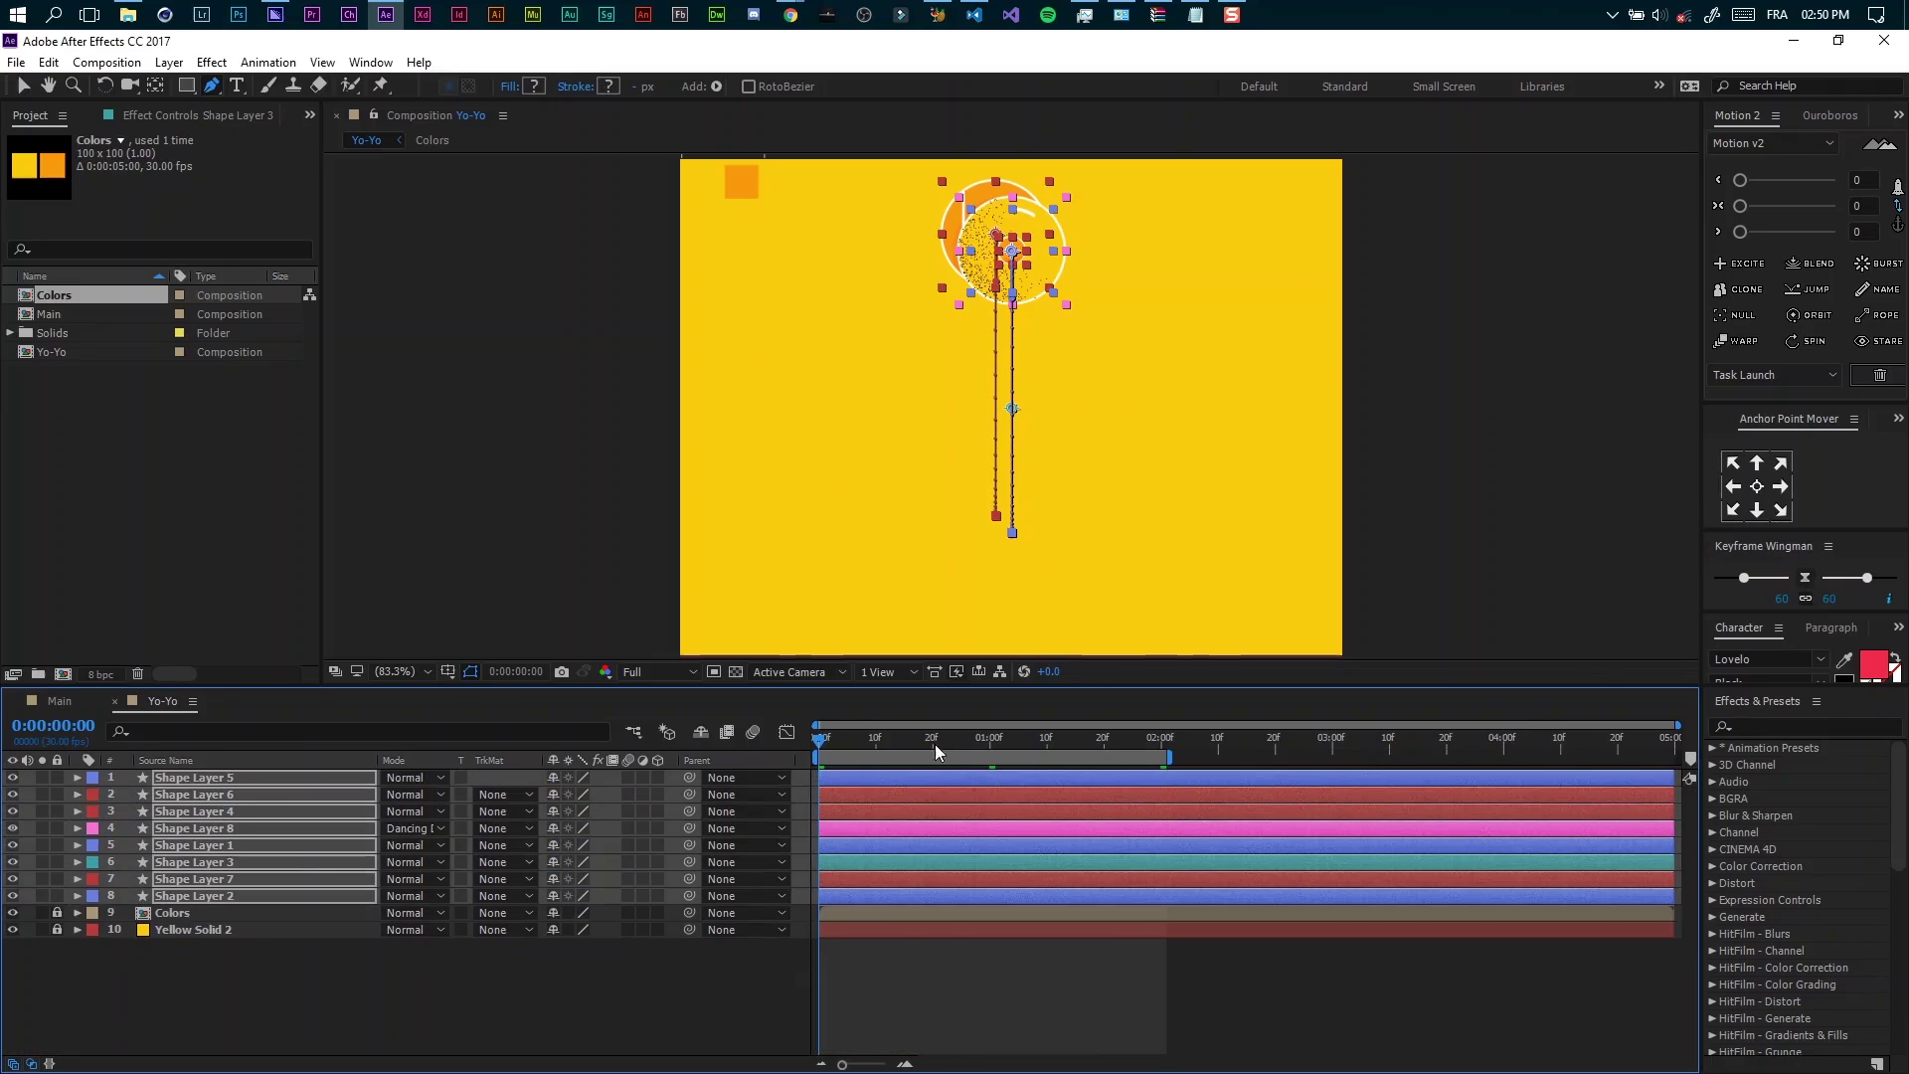
pyautogui.moveTo(811, 688); pyautogui.dragTo(807, 758)
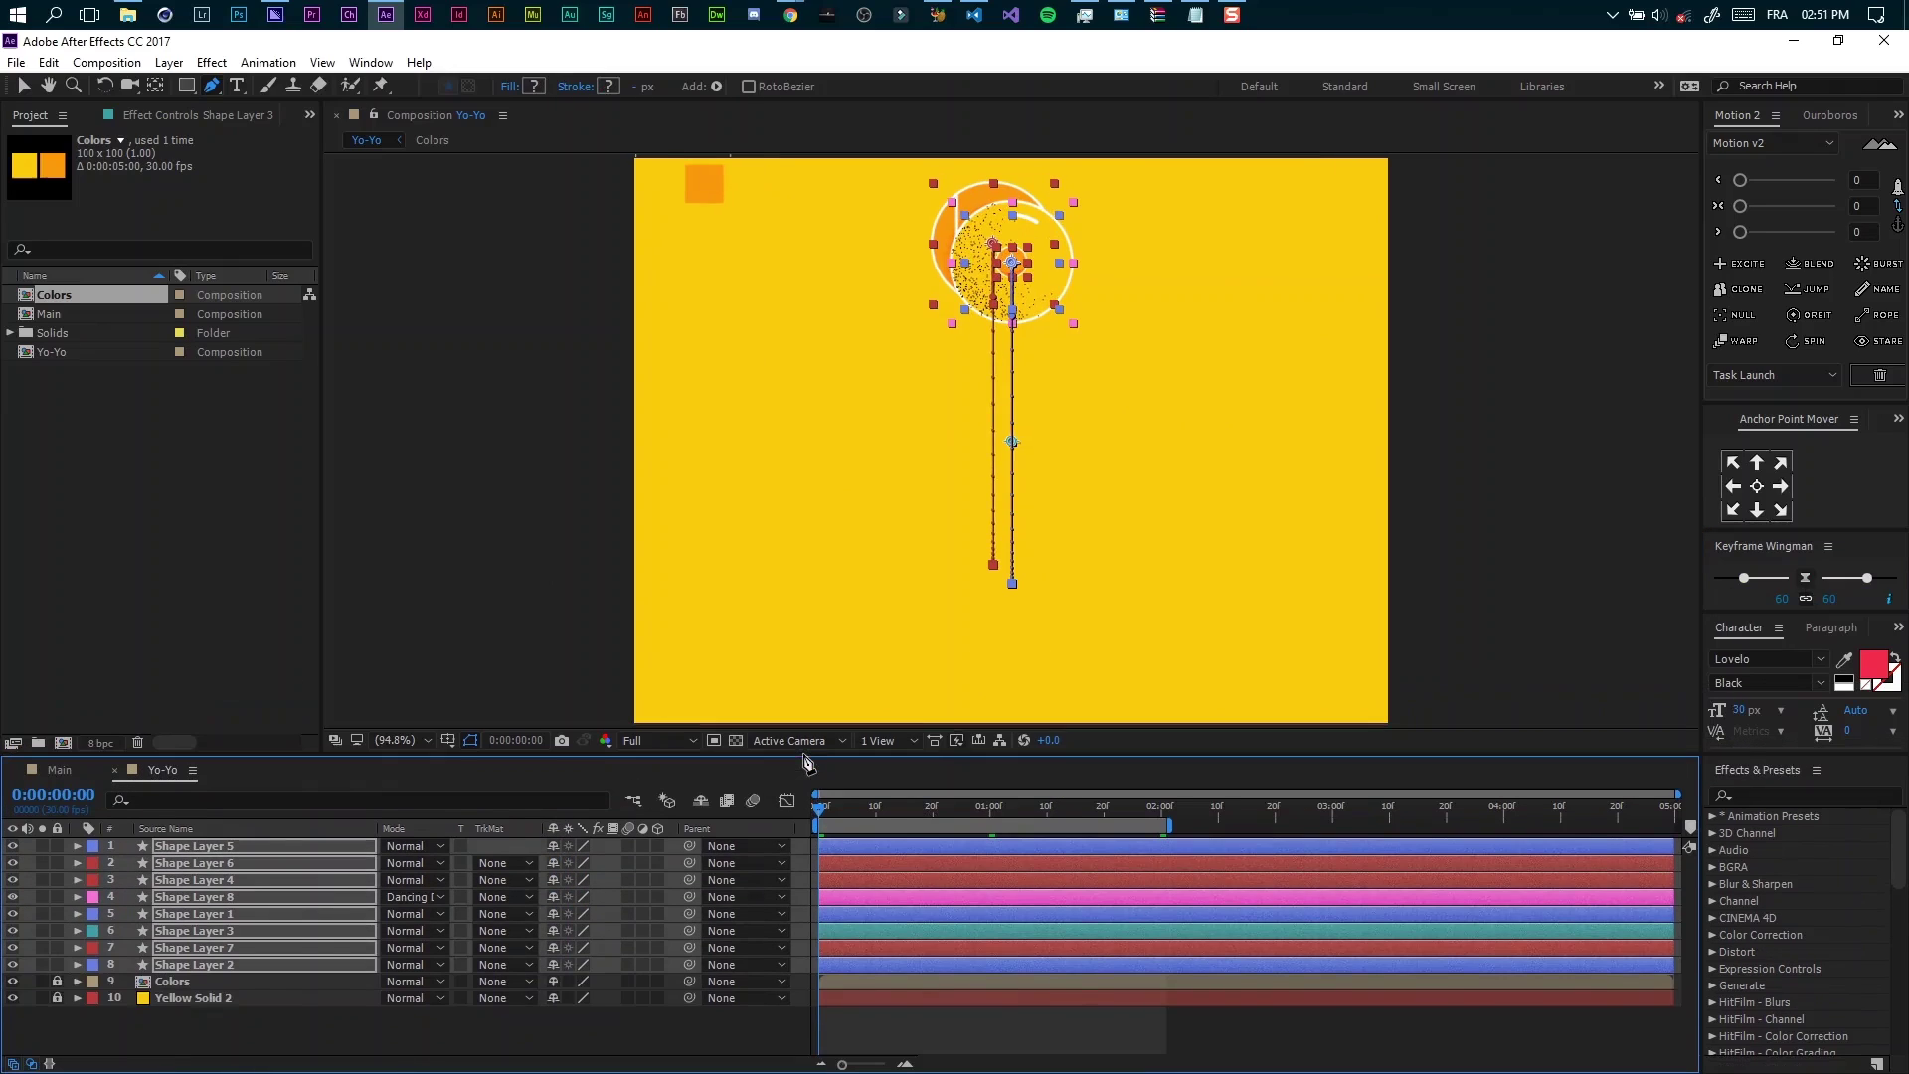
pyautogui.press('g')
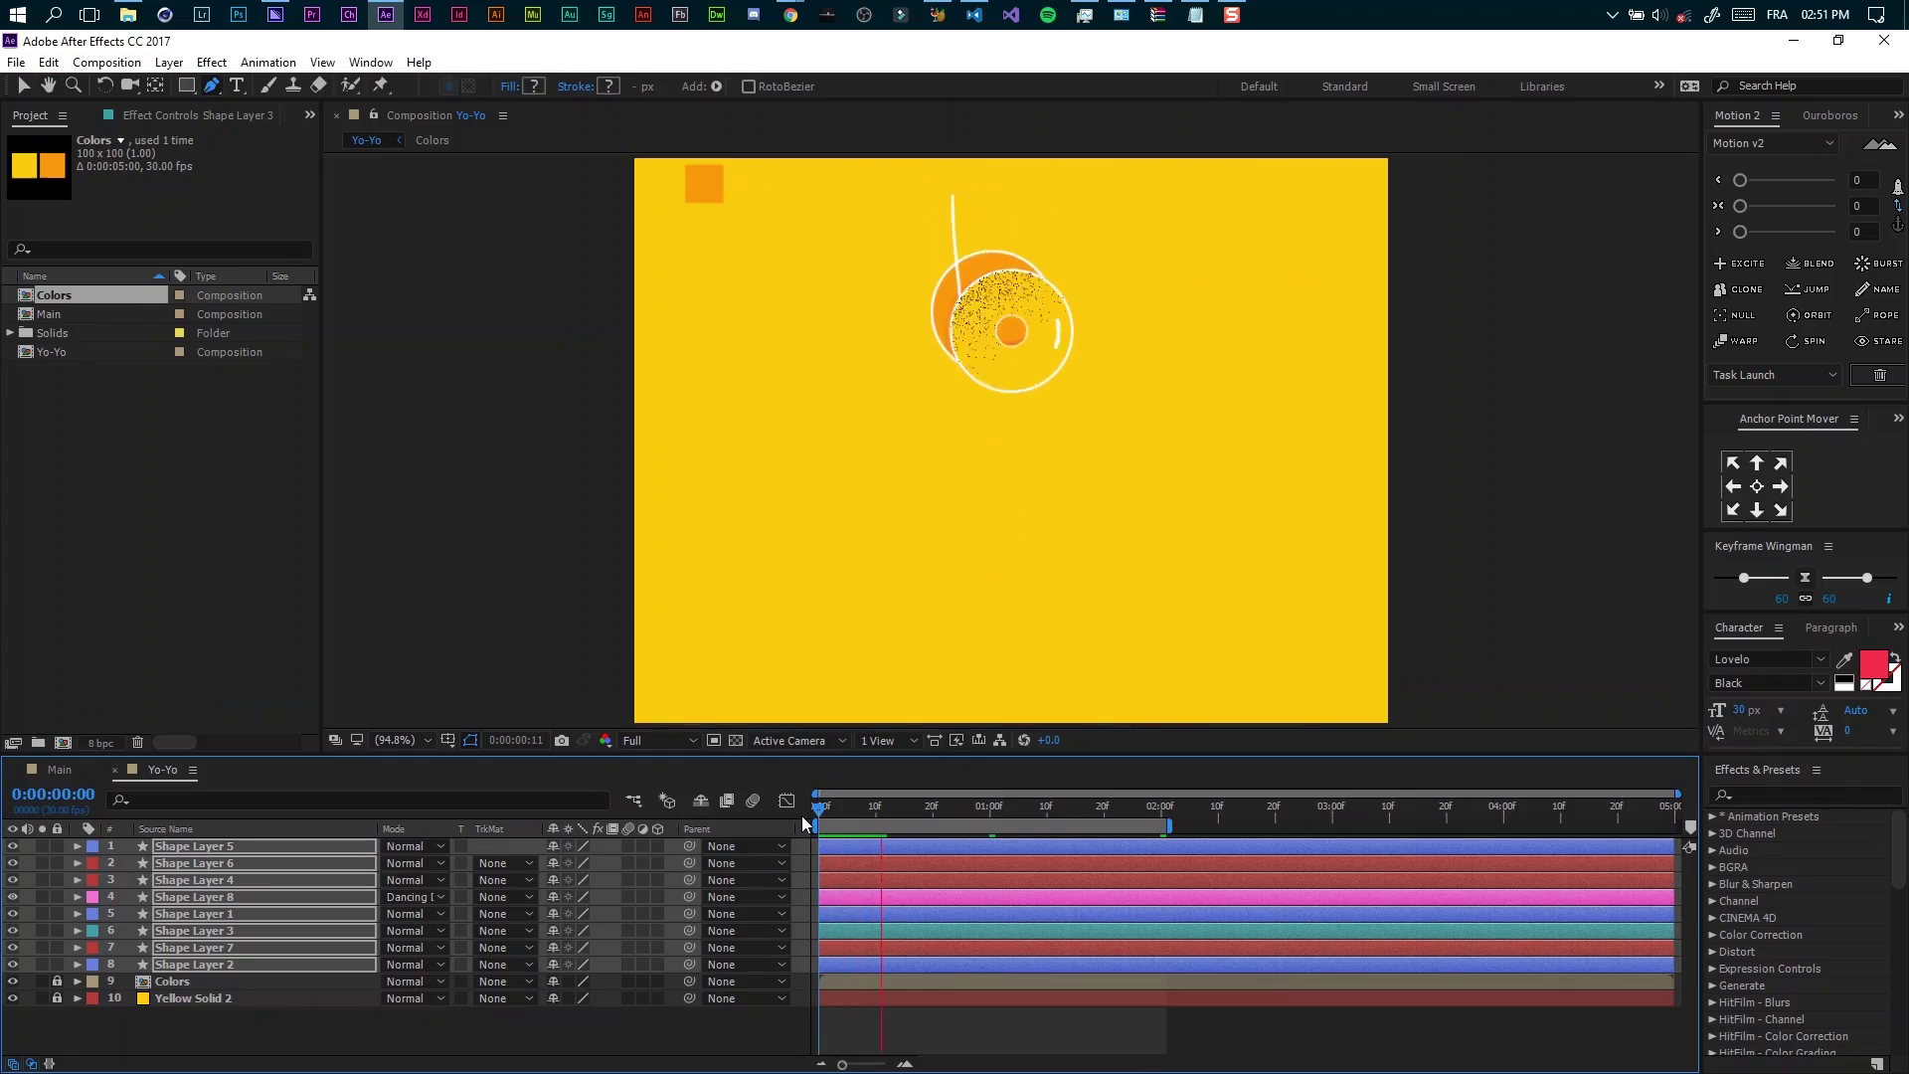